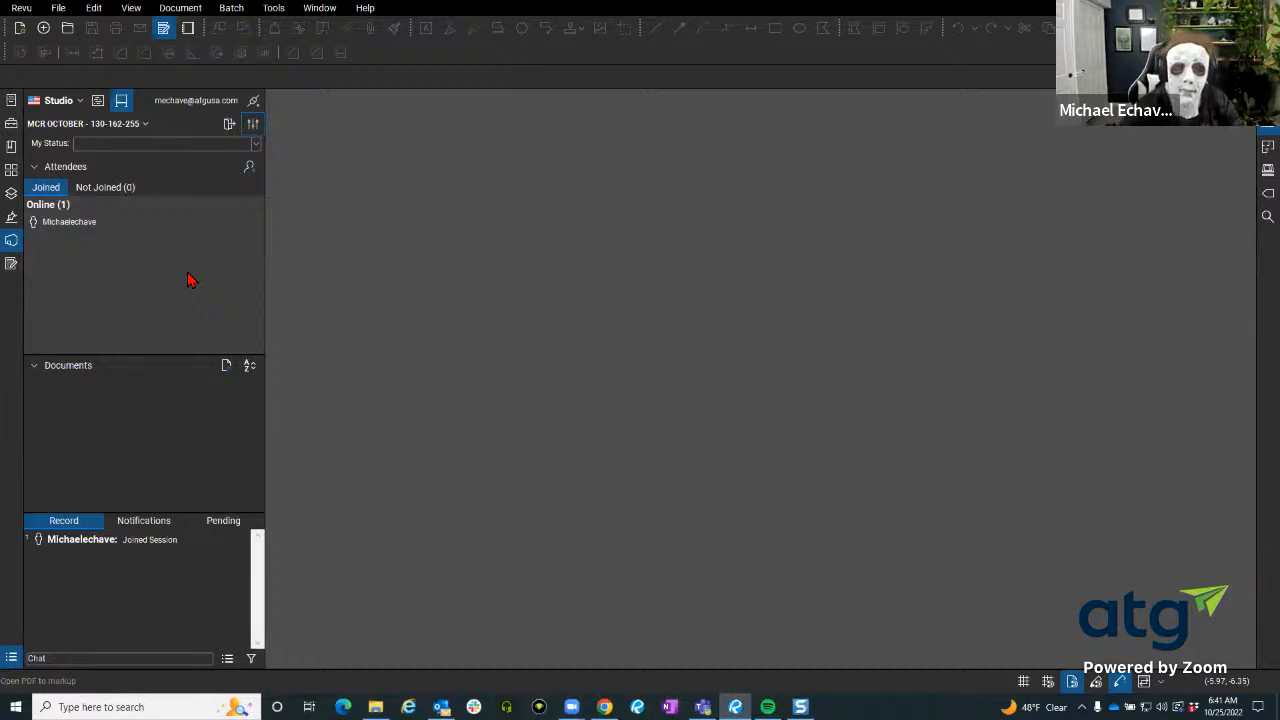
# Add MCR OCT.pdf from the Desktop to the MCR OCTOBER session's documents and open it.
pyautogui.click(225, 366)
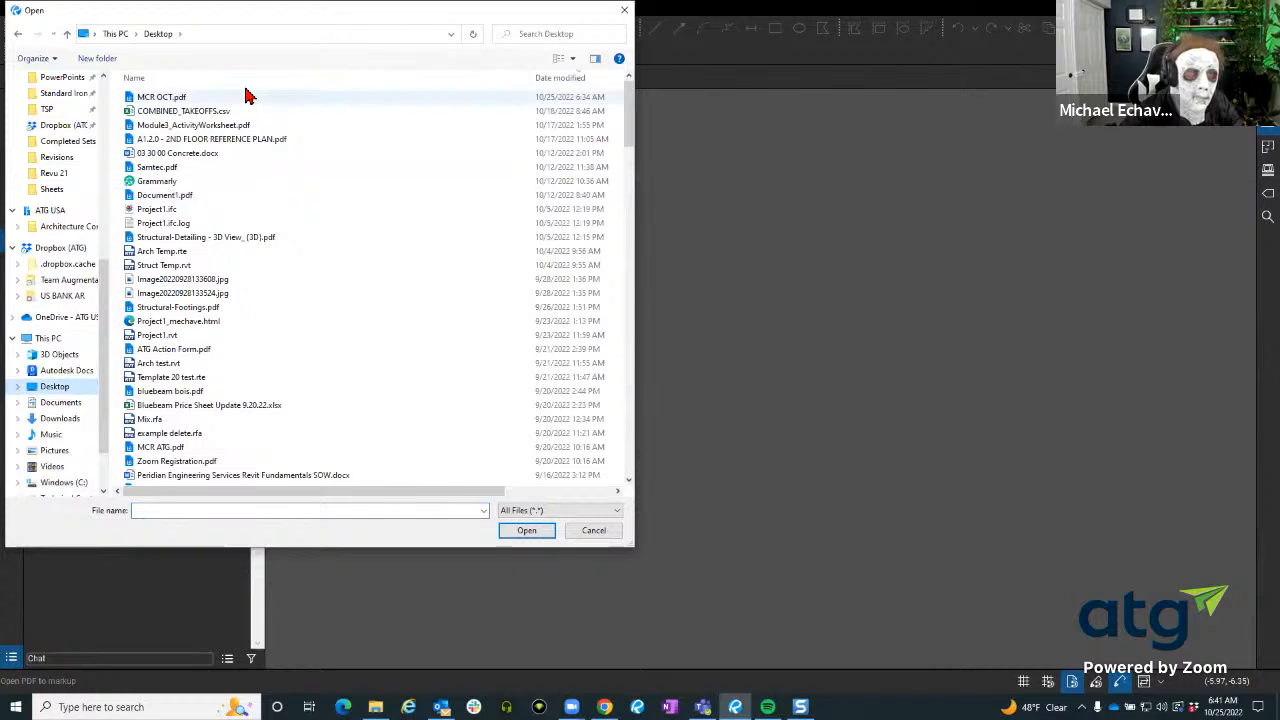
pyautogui.click(251, 96)
pyautogui.click(526, 531)
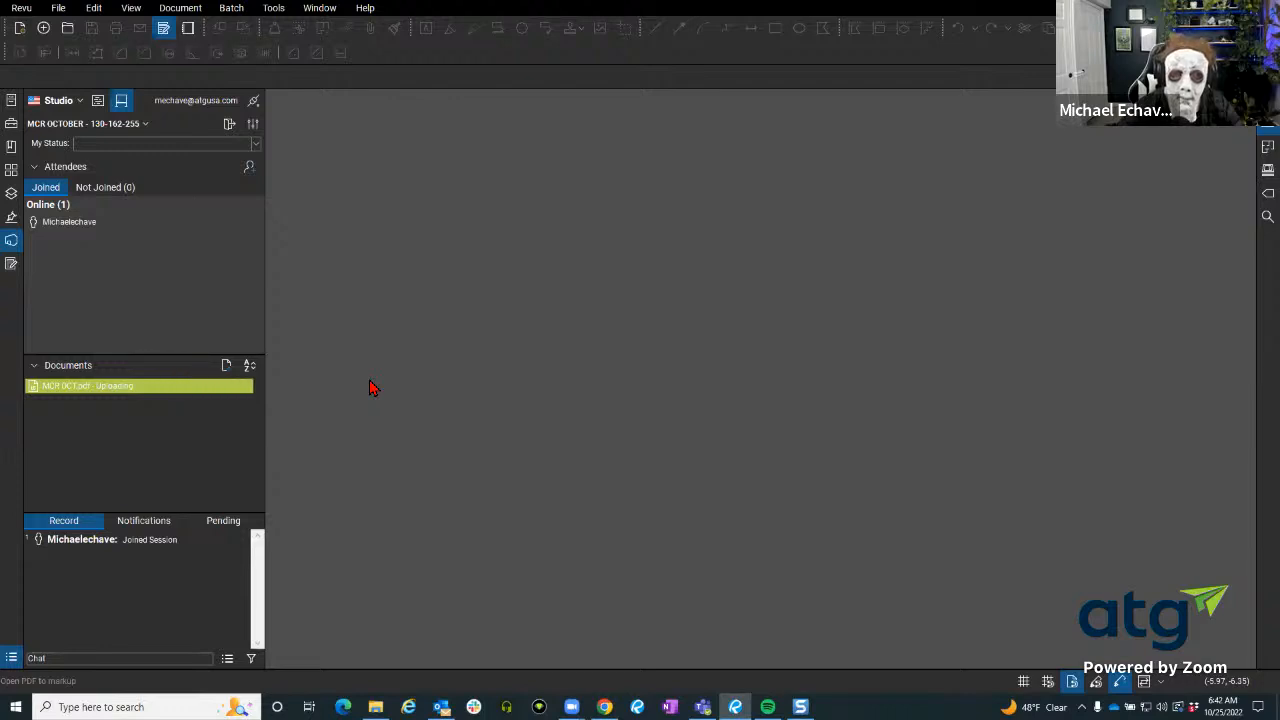
pyautogui.doubleClick(149, 388)
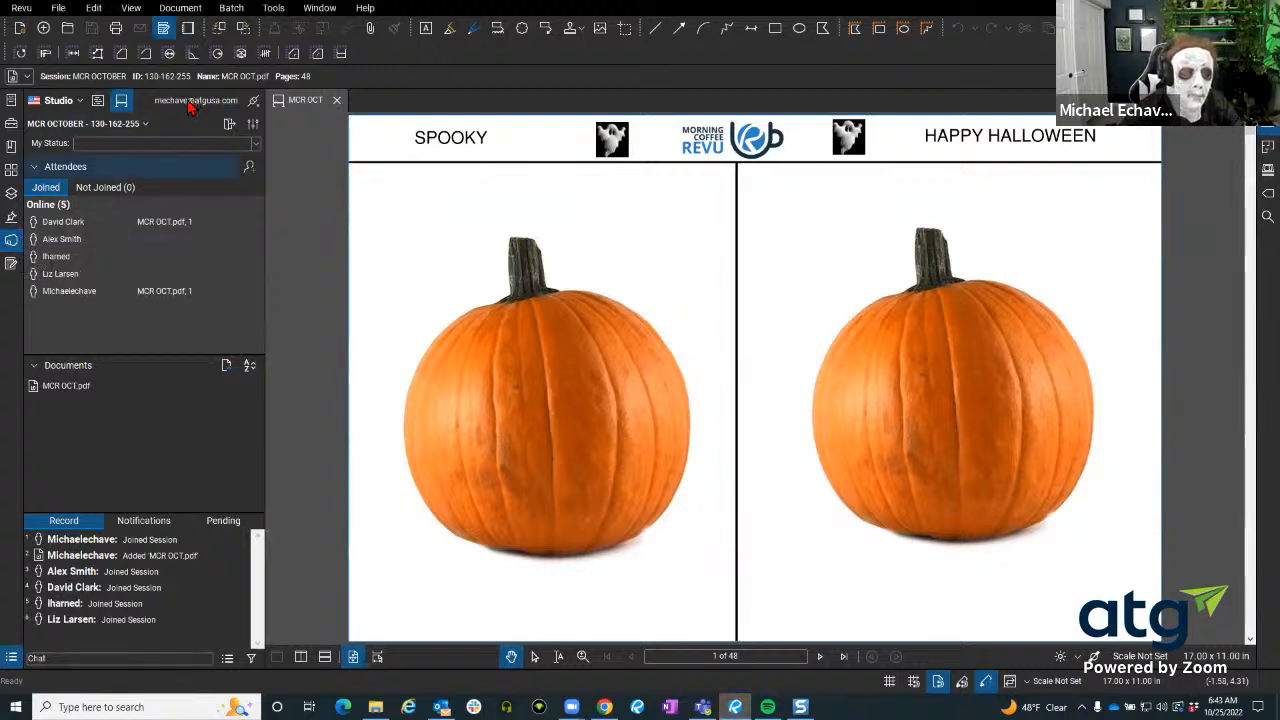
# Sign out of Studio and minimize Revu to reveal the desktop.
pyautogui.click(71, 104)
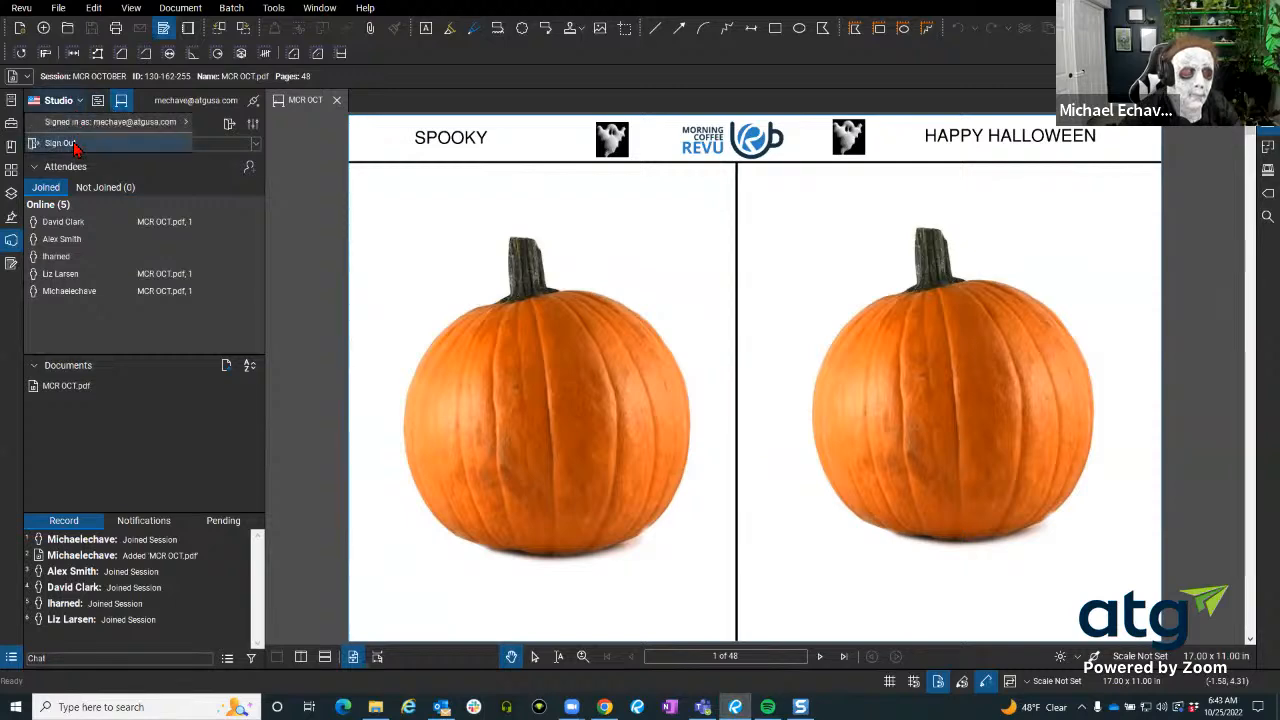
pyautogui.click(73, 146)
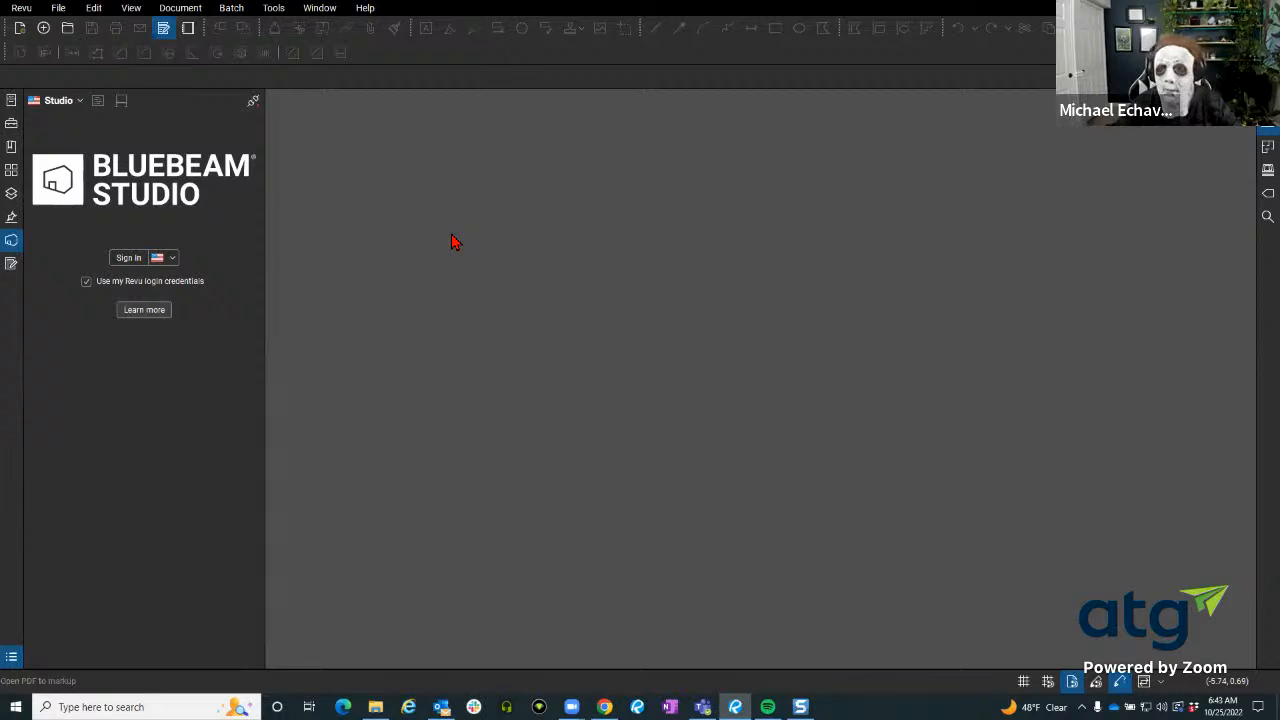
pyautogui.click(1203, 8)
pyautogui.press('ctrl')
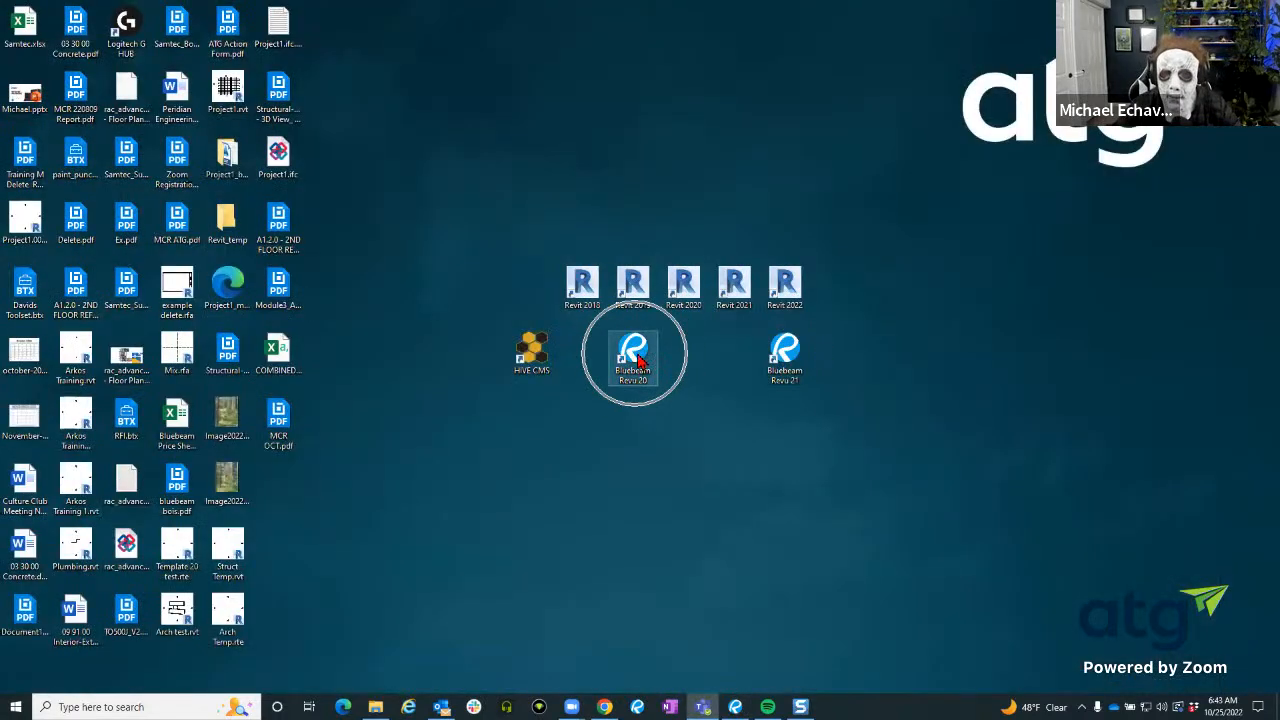
# Launch Bluebeam Revu 20 from the desktop and dismiss its startup prompt.
pyautogui.click(784, 352)
pyautogui.doubleClick(634, 355)
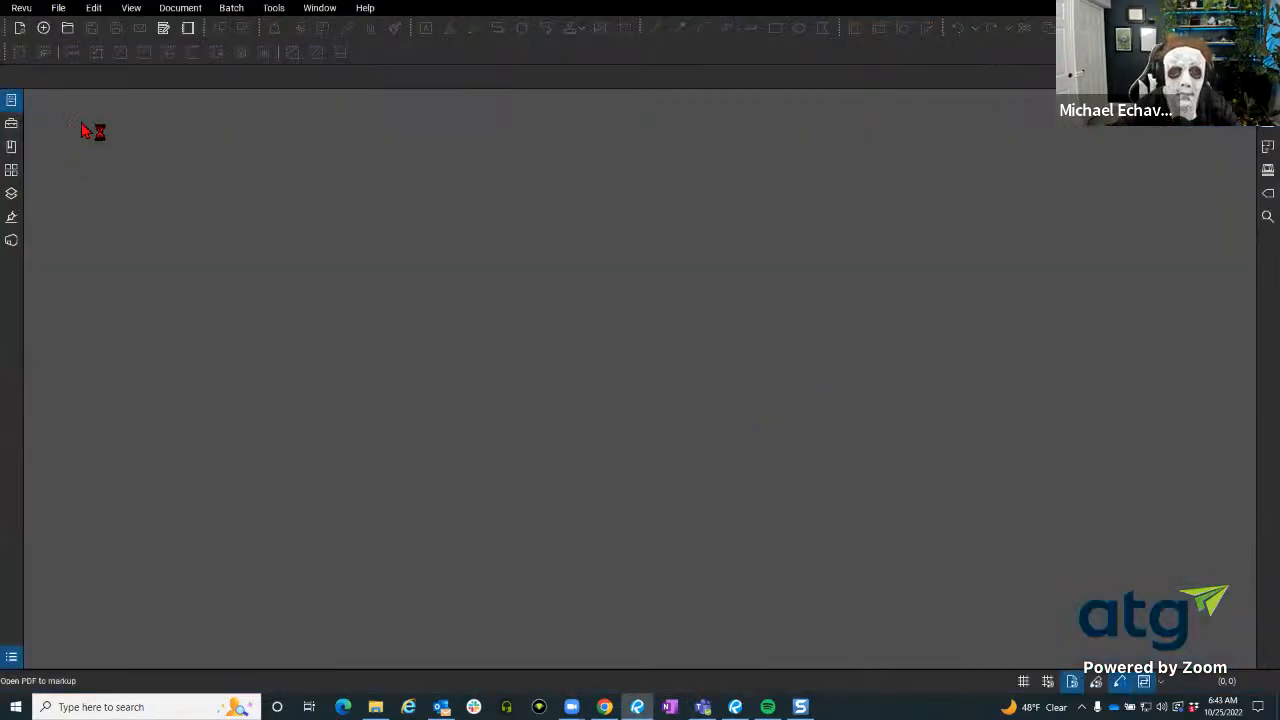
pyautogui.click(801, 495)
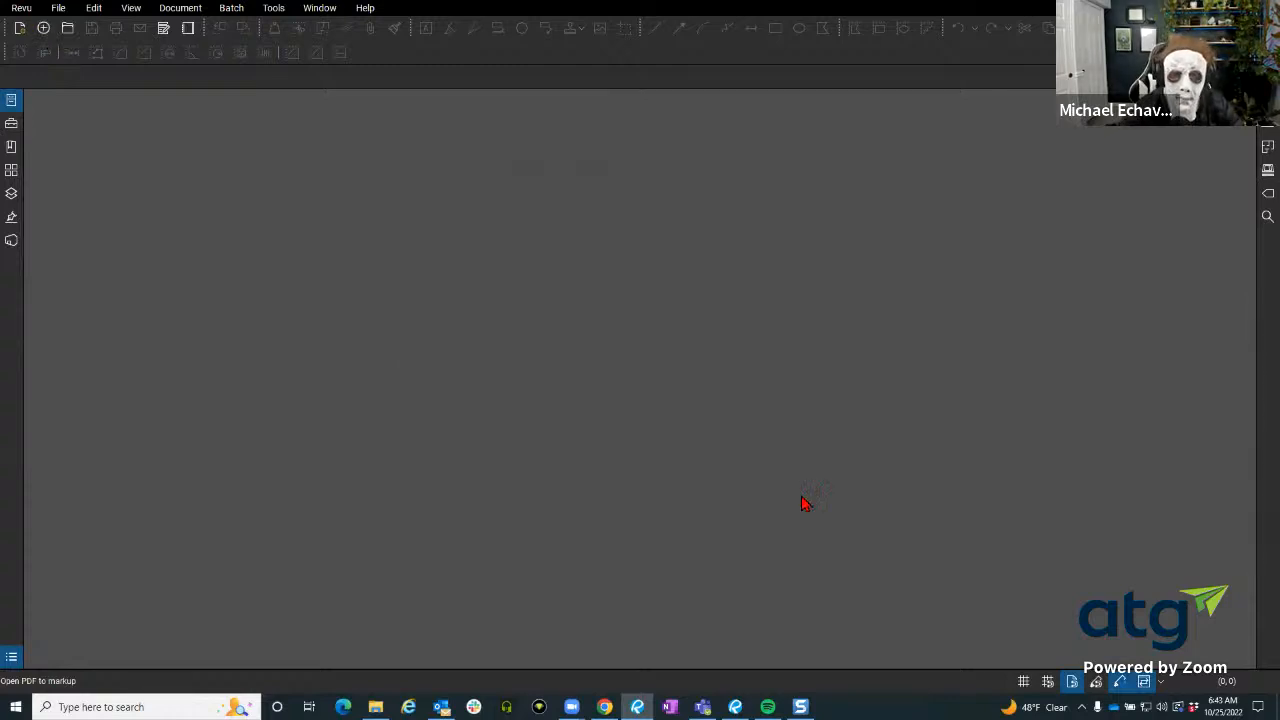
# Bring up the Studio sign-in area in Revu 20, checking the list of available panels for Studio.
pyautogui.click(12, 240)
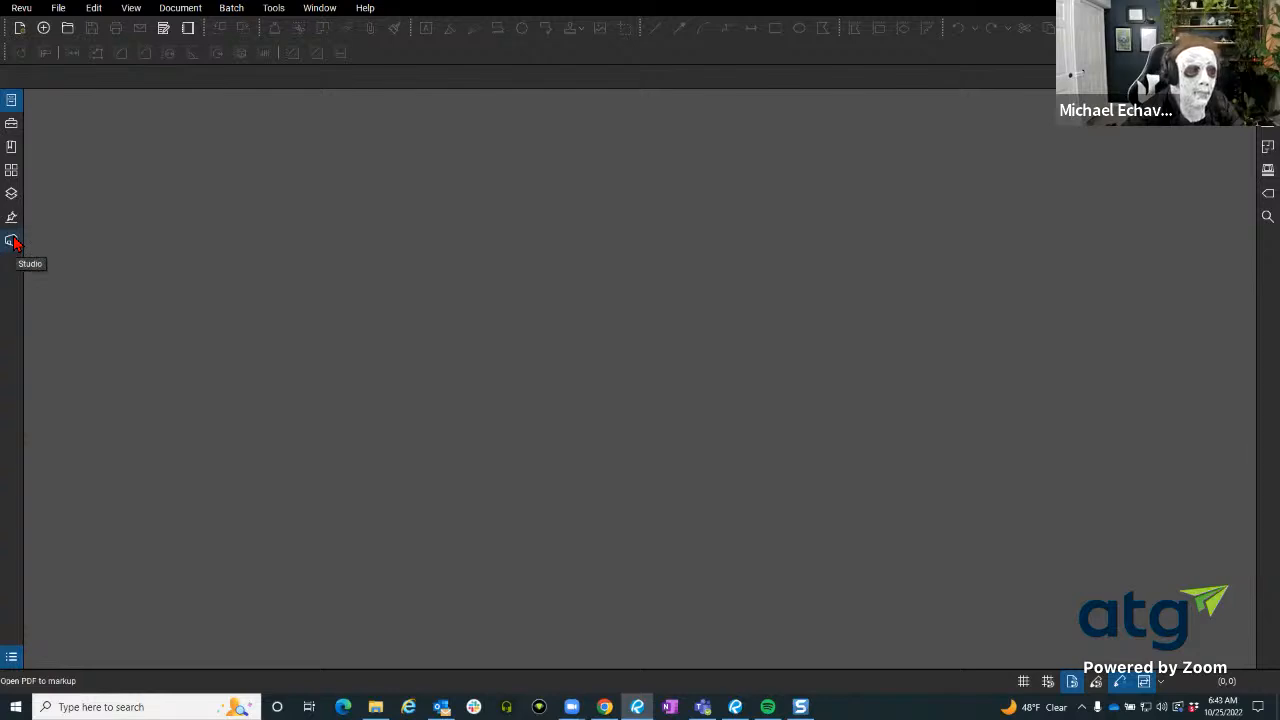
pyautogui.rightClick(10, 263)
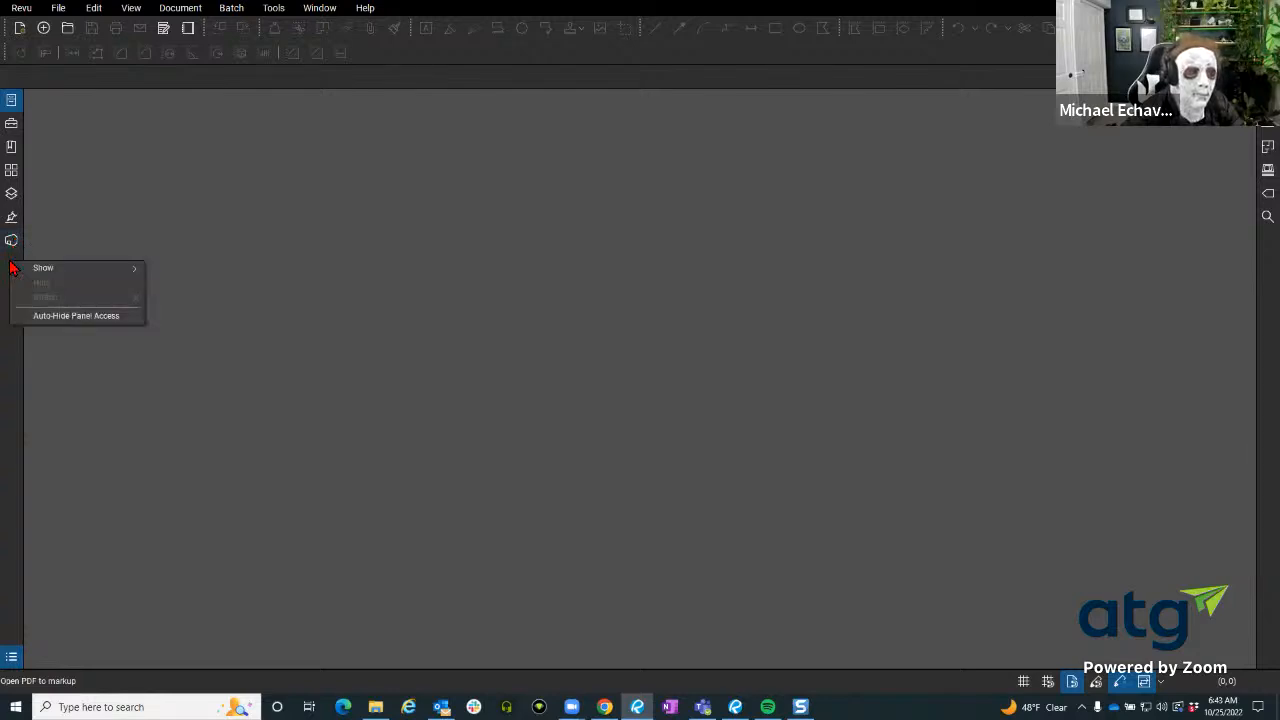
pyautogui.moveTo(40, 268)
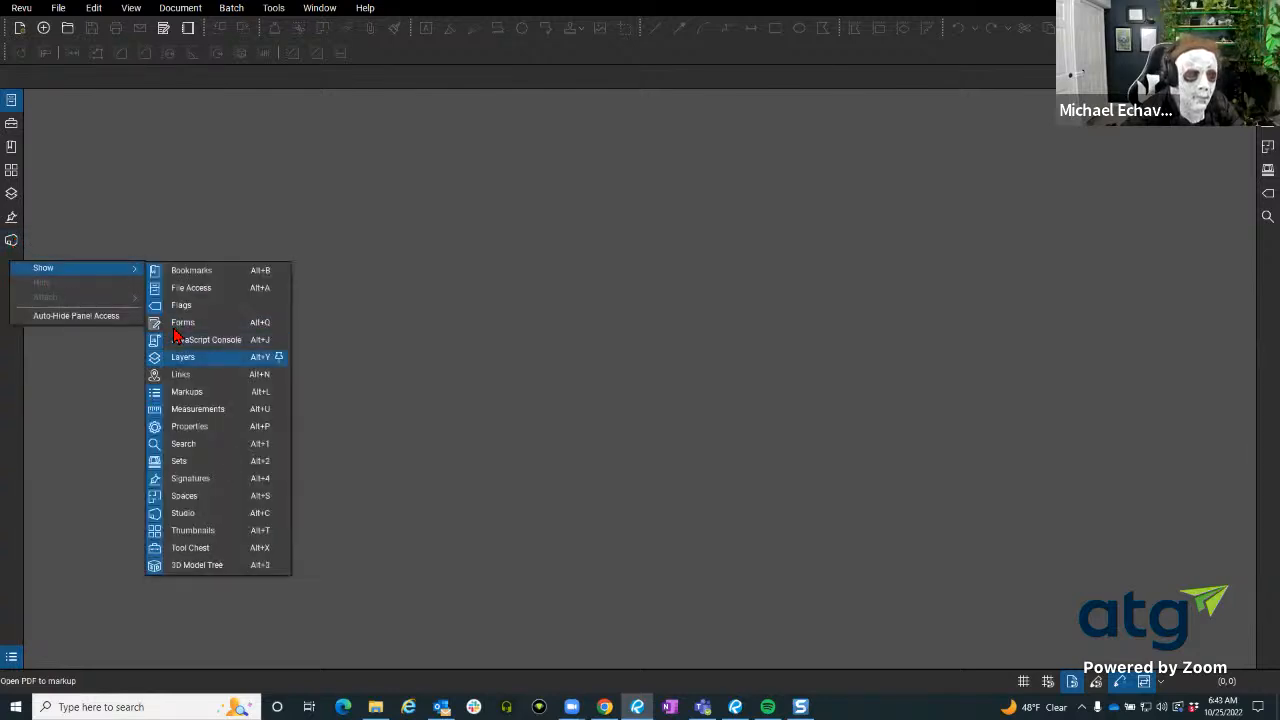
pyautogui.click(228, 516)
pyautogui.click(12, 246)
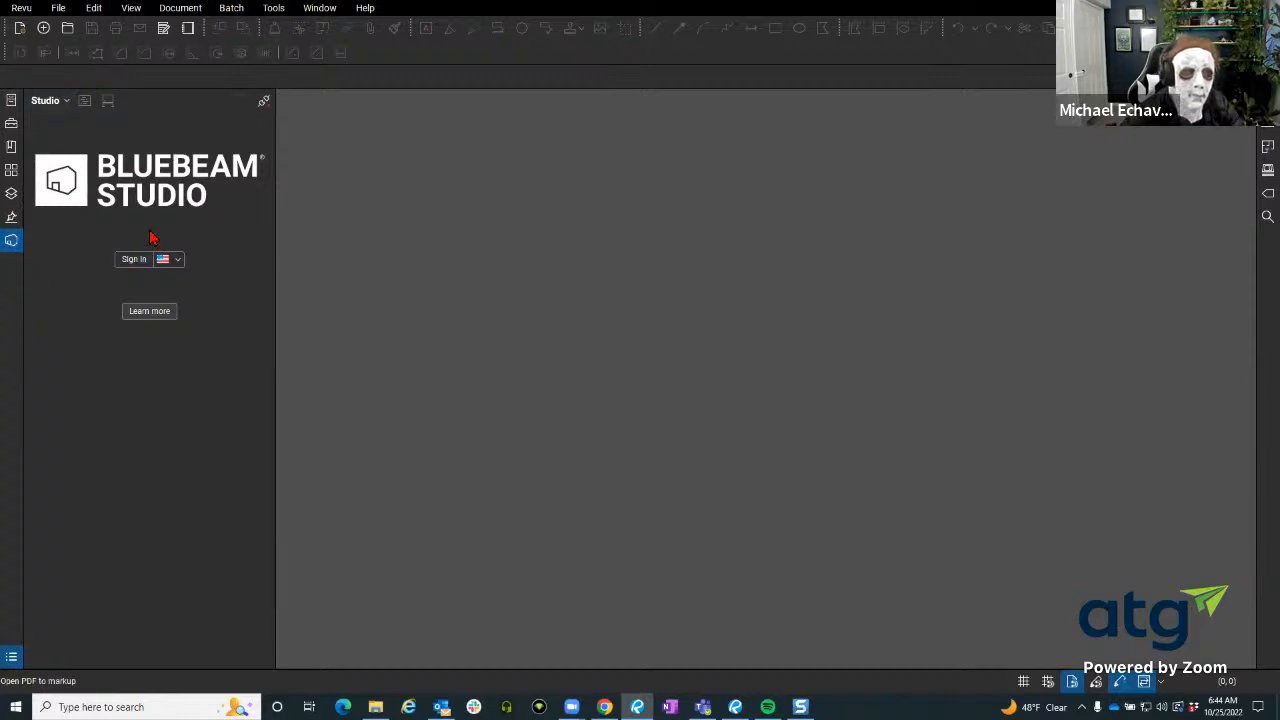
# Examine the Studio account creation form, including its email field for the Bluebeam ID, and close the sign-in dialog without entering anything.
pyautogui.click(137, 259)
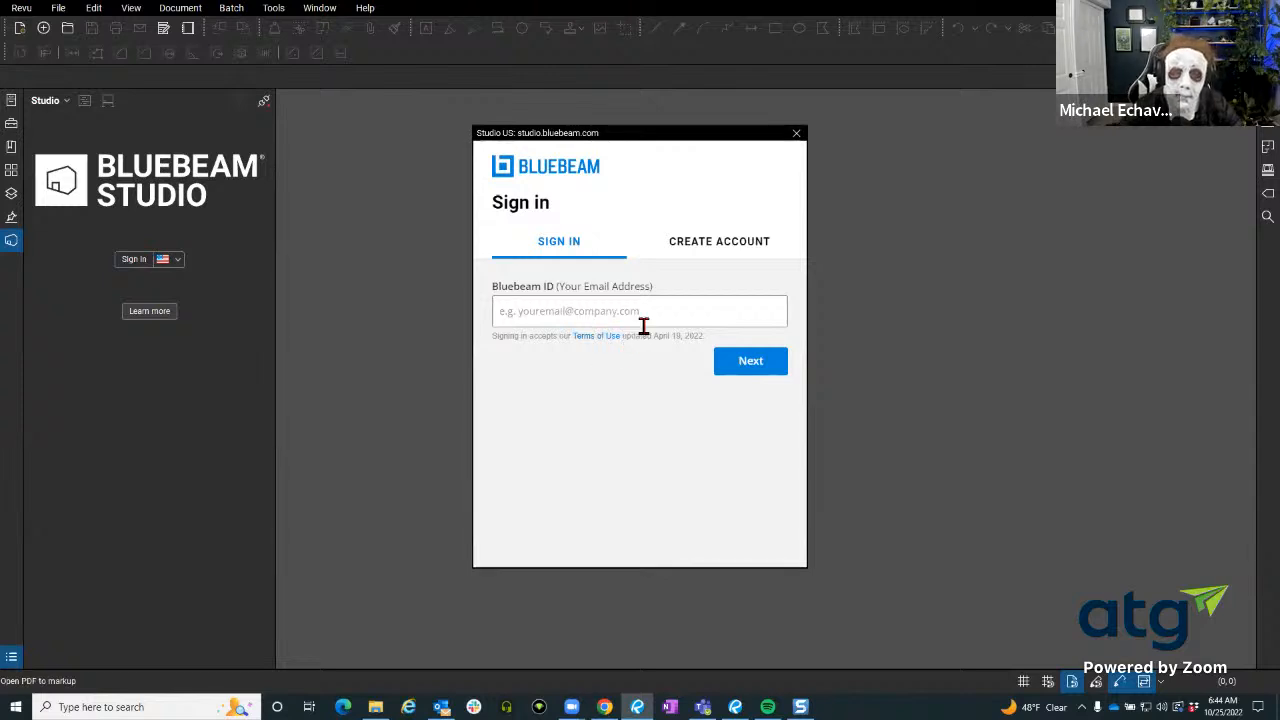
pyautogui.click(699, 266)
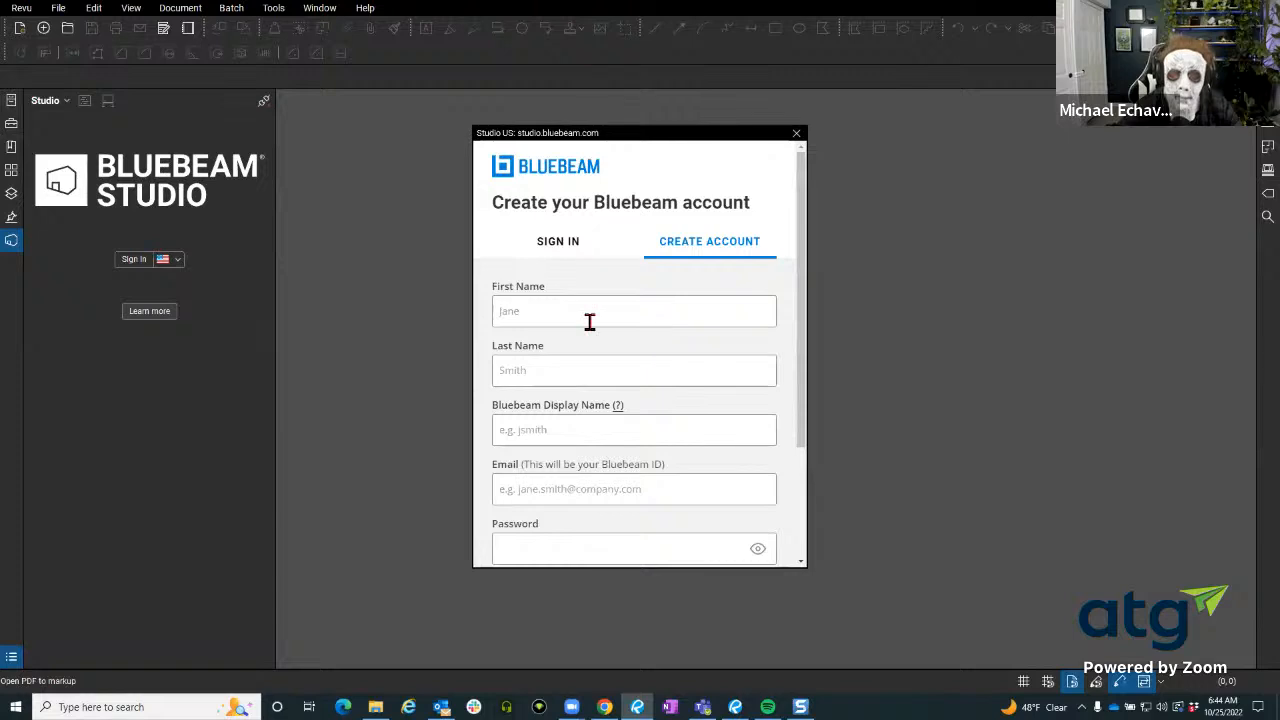
pyautogui.scroll(-1, 590, 321)
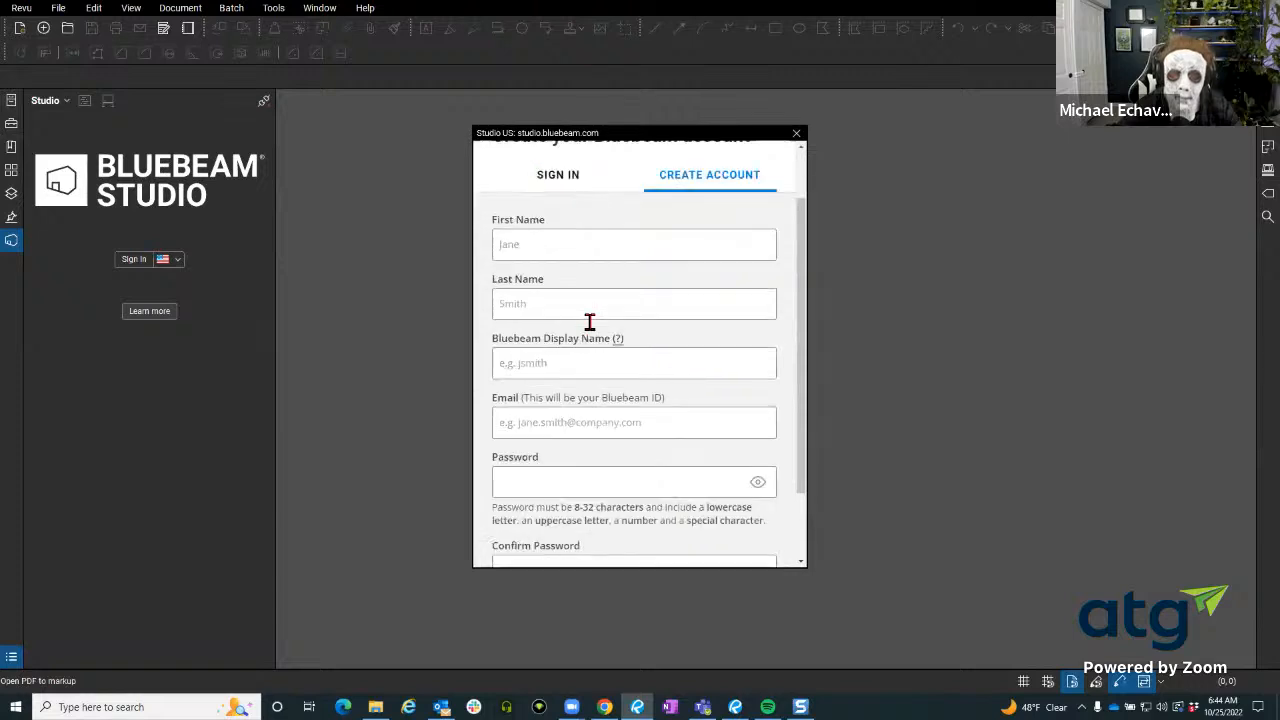
pyautogui.click(516, 423)
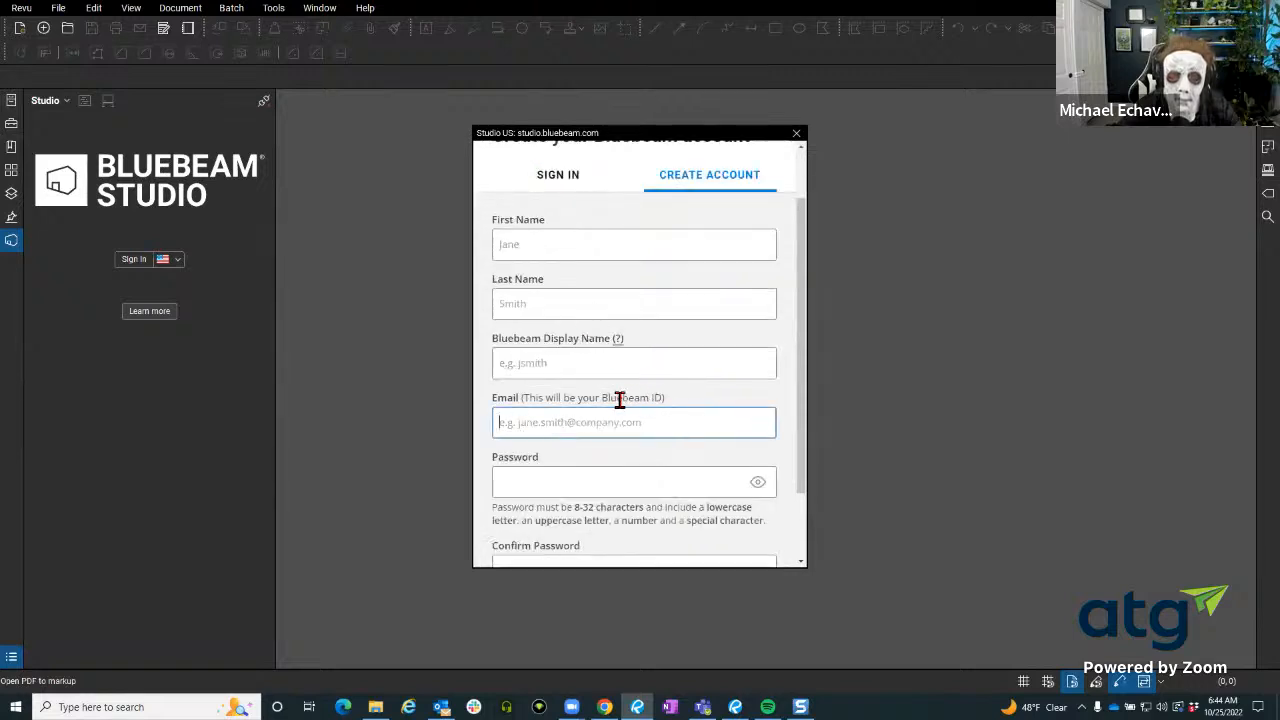
pyautogui.moveTo(602, 399); pyautogui.dragTo(662, 399)
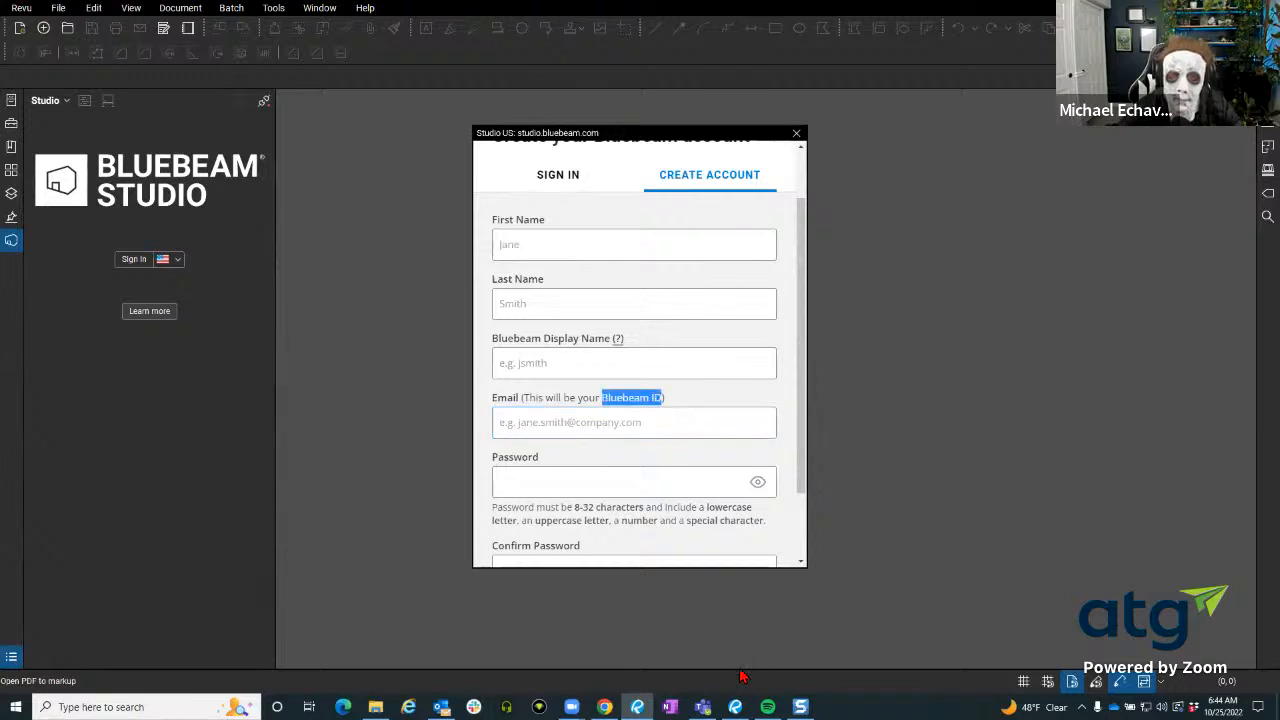
pyautogui.moveTo(736, 706)
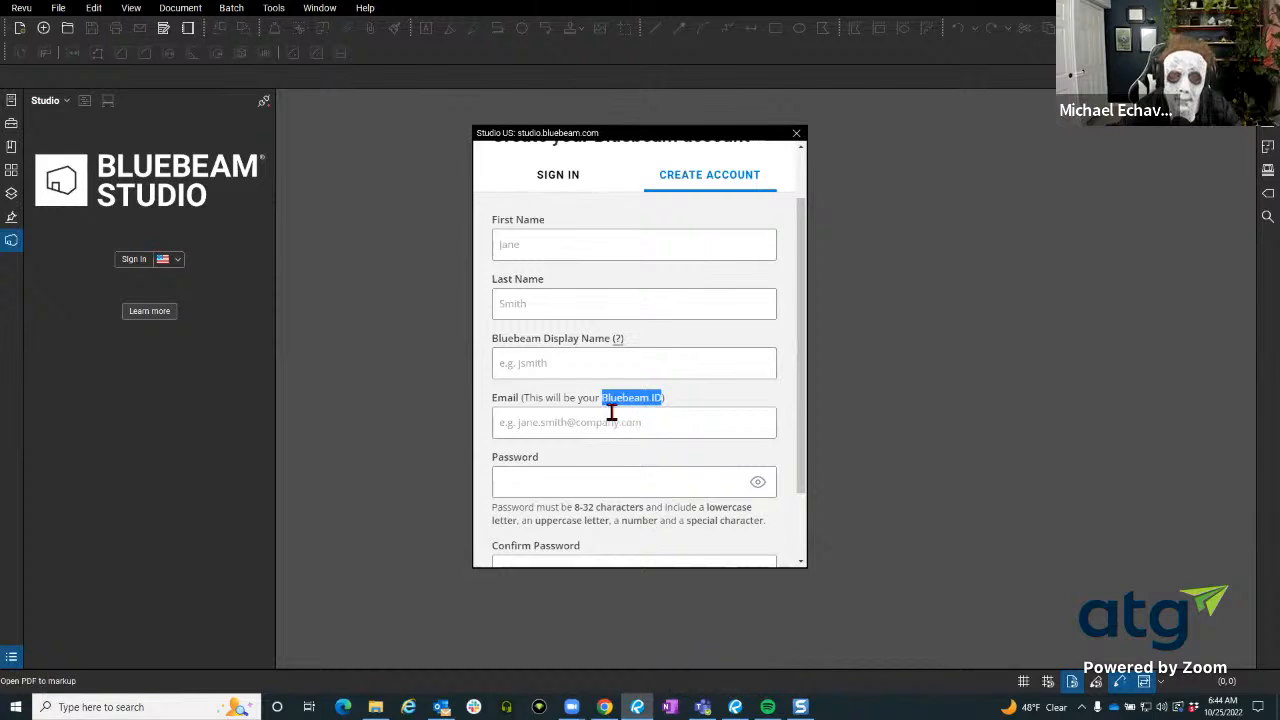
pyautogui.scroll(-1, 561, 426)
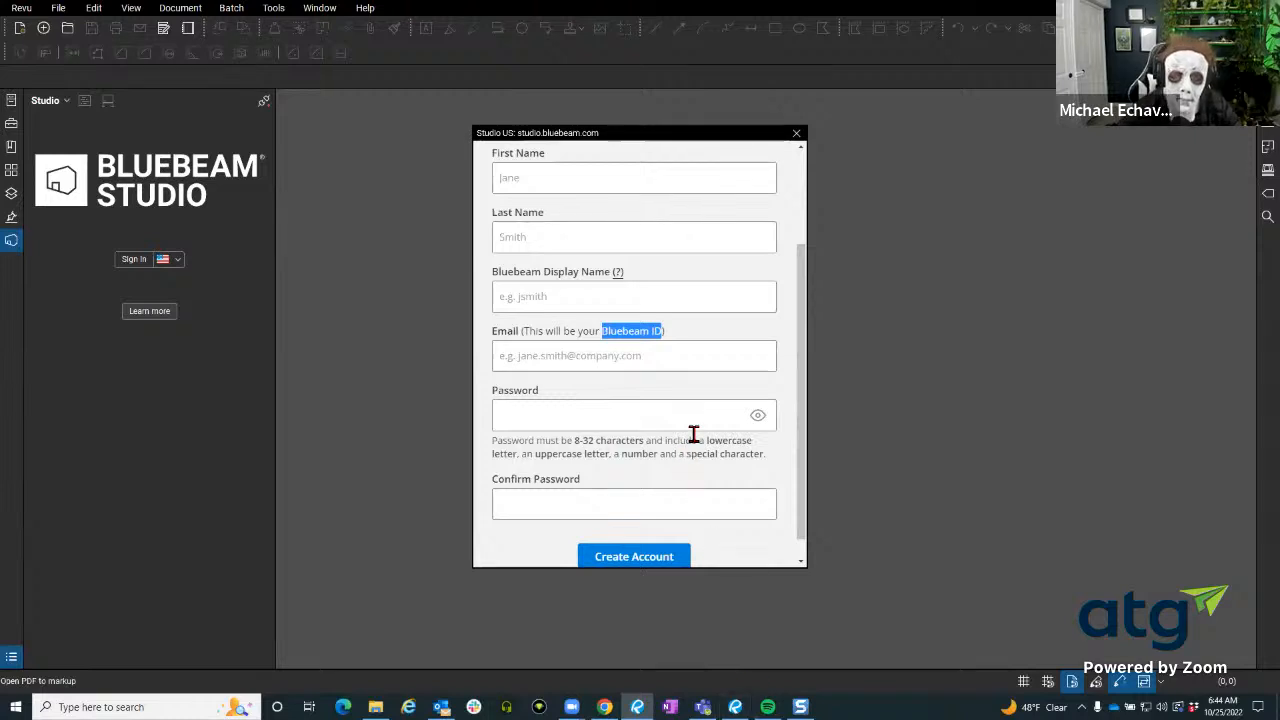
pyautogui.click(687, 364)
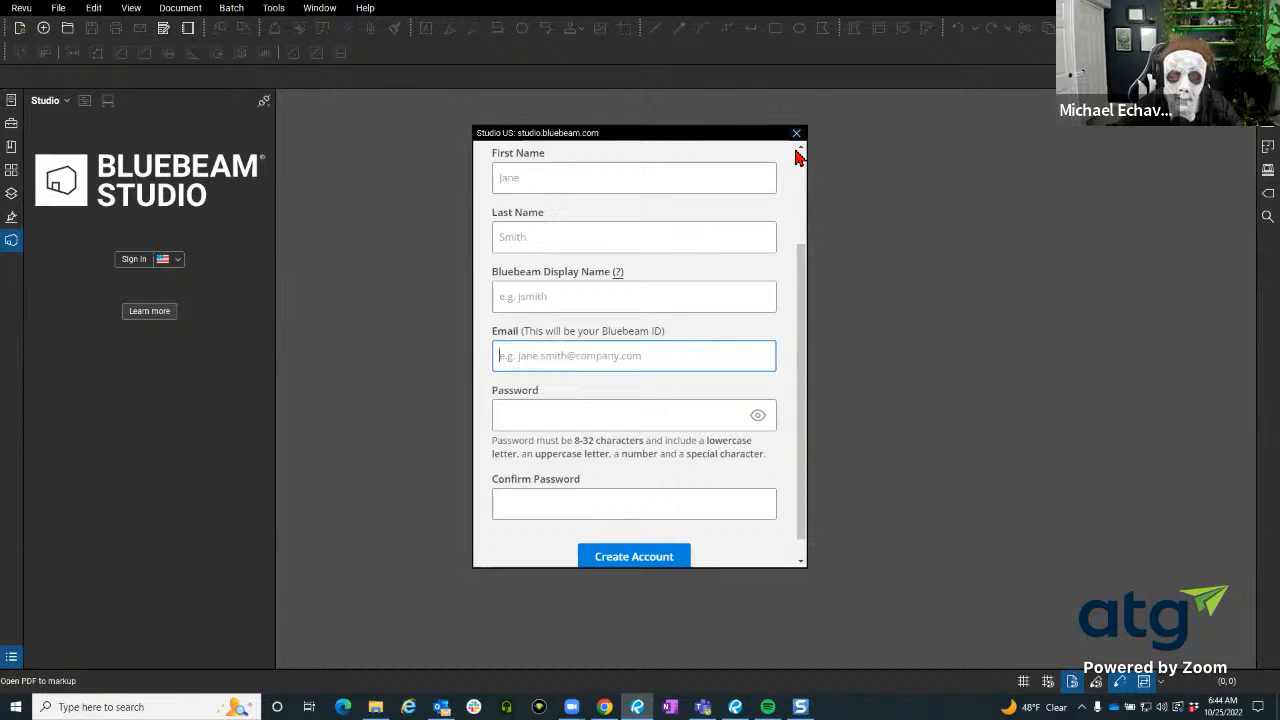
pyautogui.scroll(3, 640, 357)
pyautogui.click(561, 247)
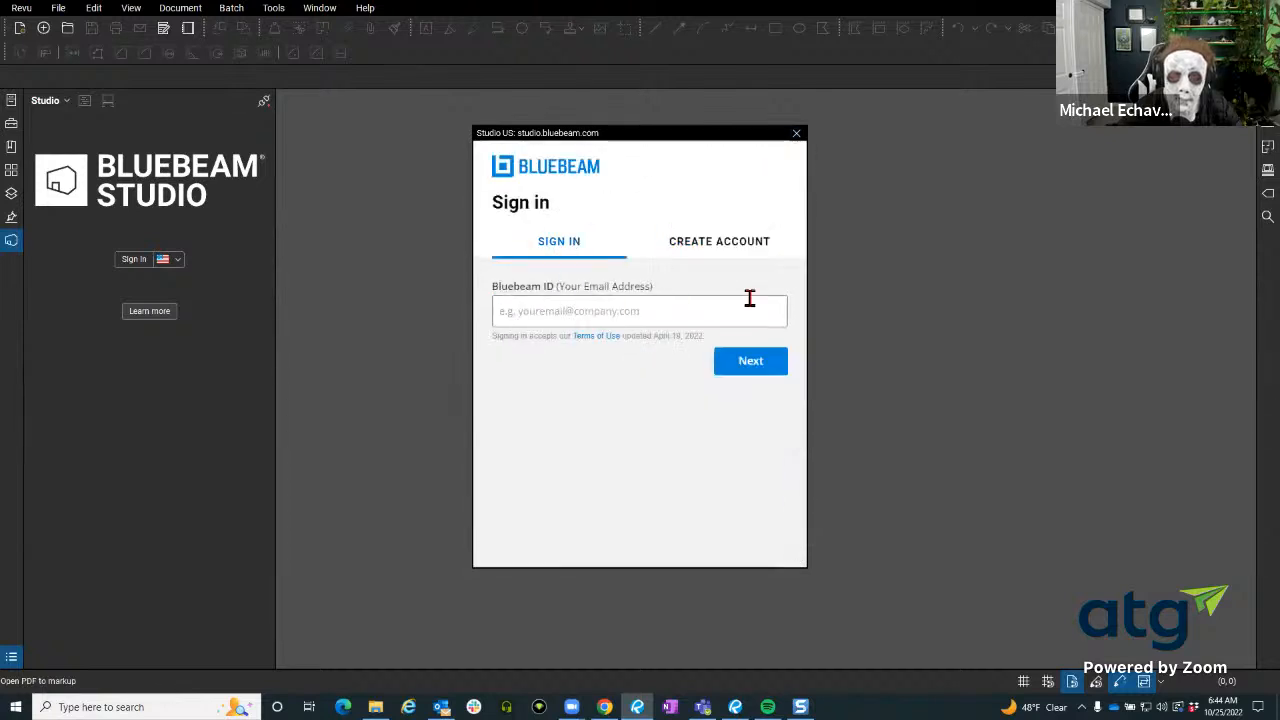
pyautogui.click(796, 134)
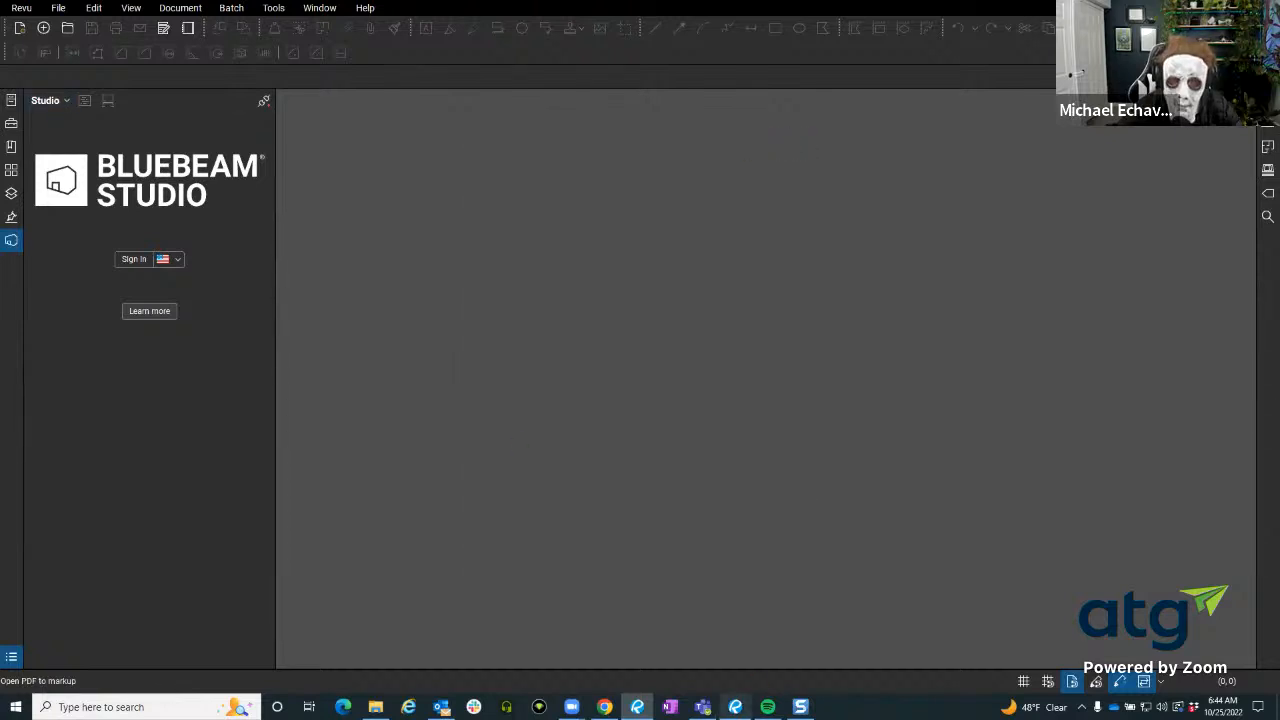
# Switch back to the first Revu window and look through the Studio projects list and the sessions list.
pyautogui.click(731, 663)
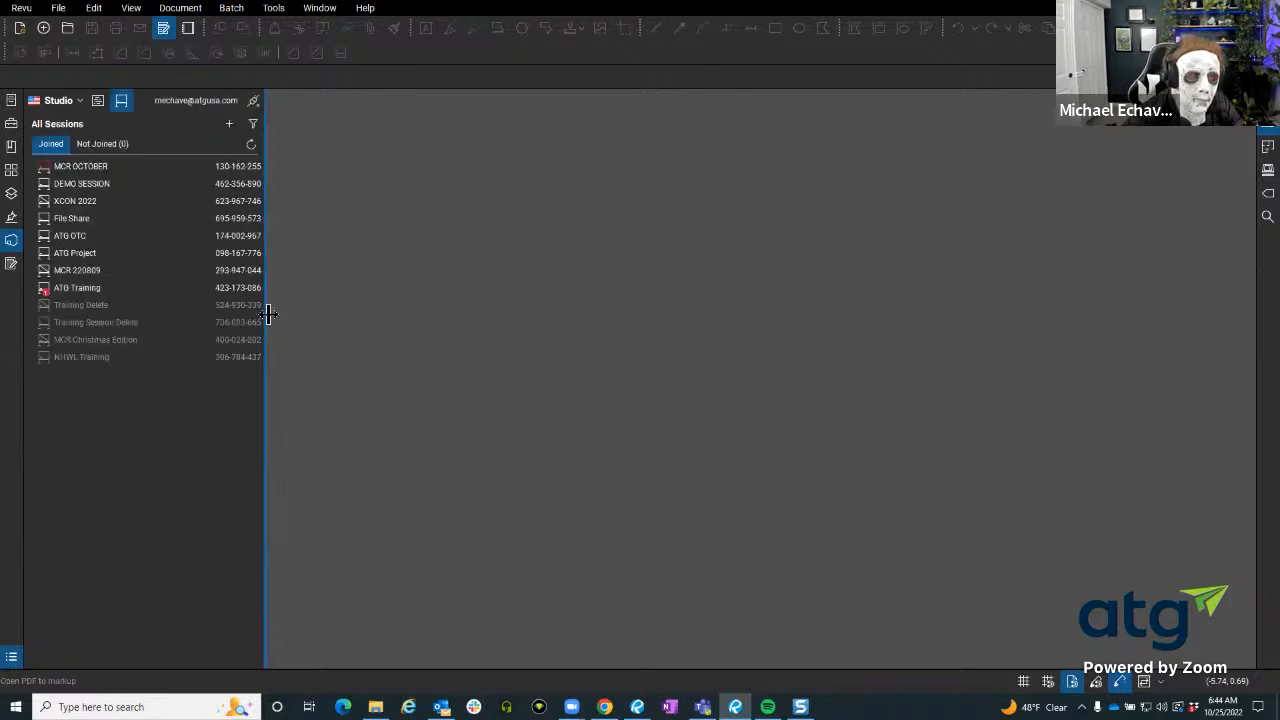
pyautogui.click(98, 103)
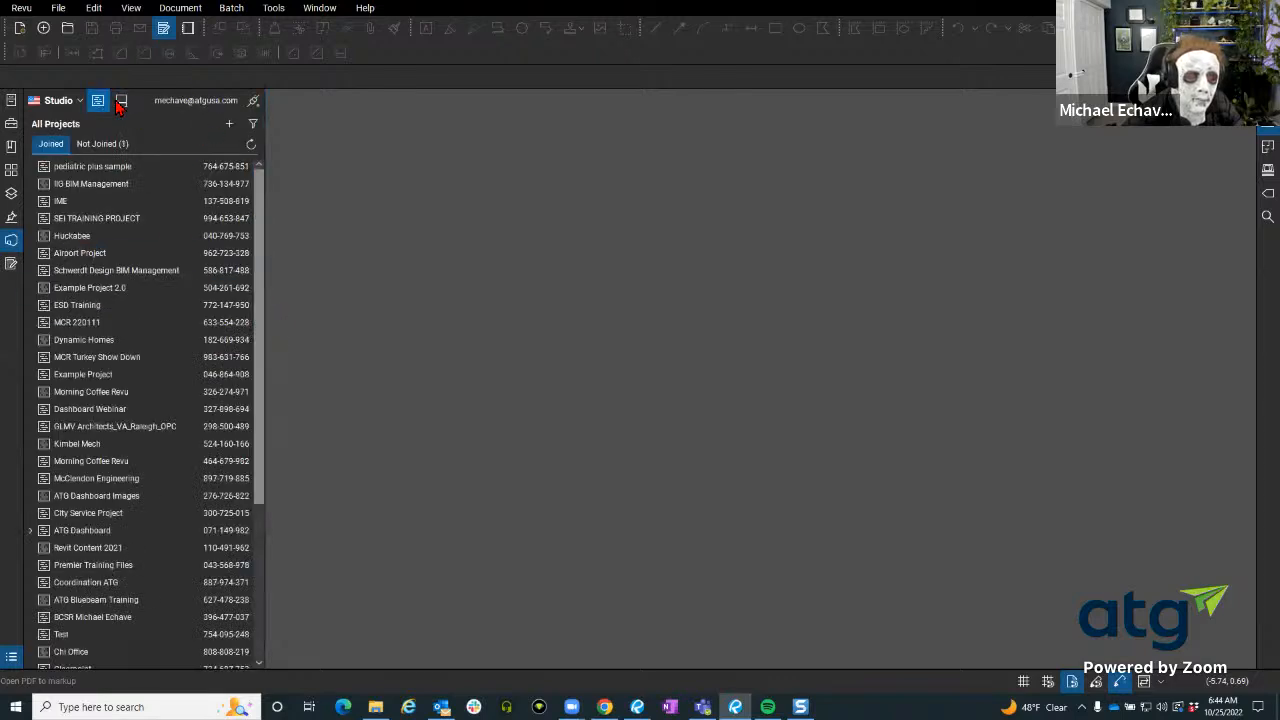
pyautogui.press('ctrl')
pyautogui.press('ctrl')
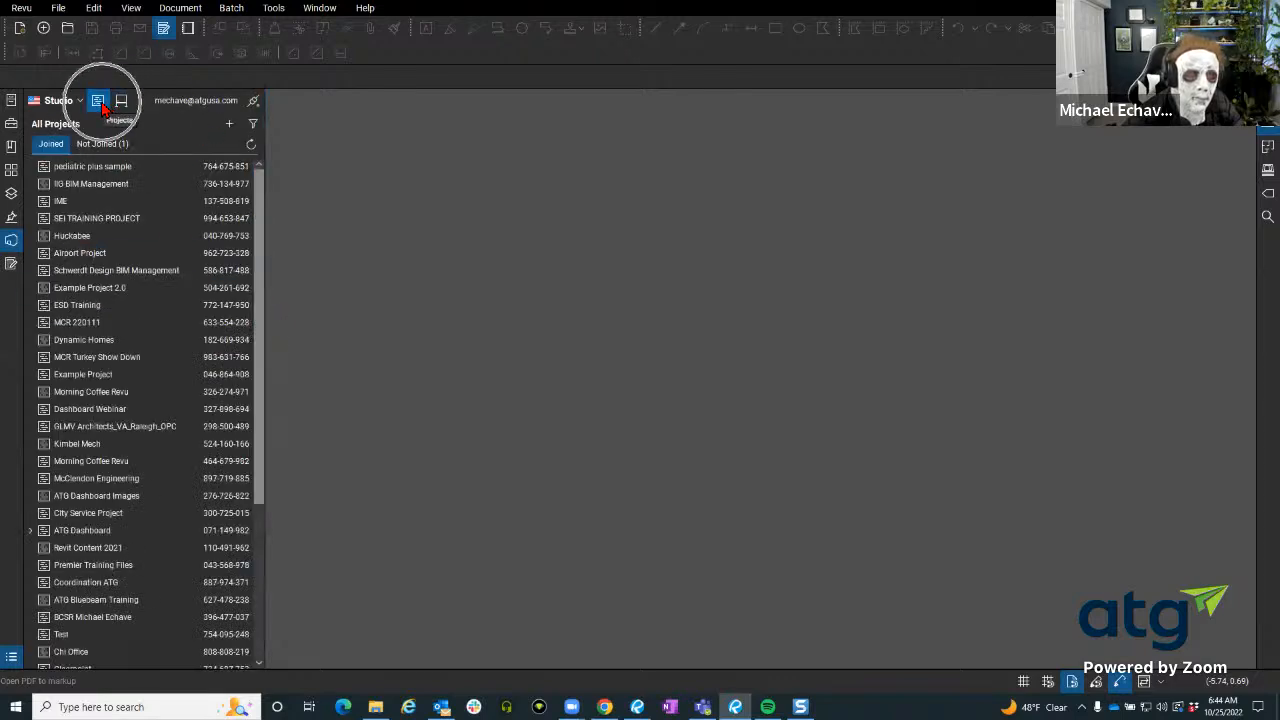
pyautogui.press('ctrl')
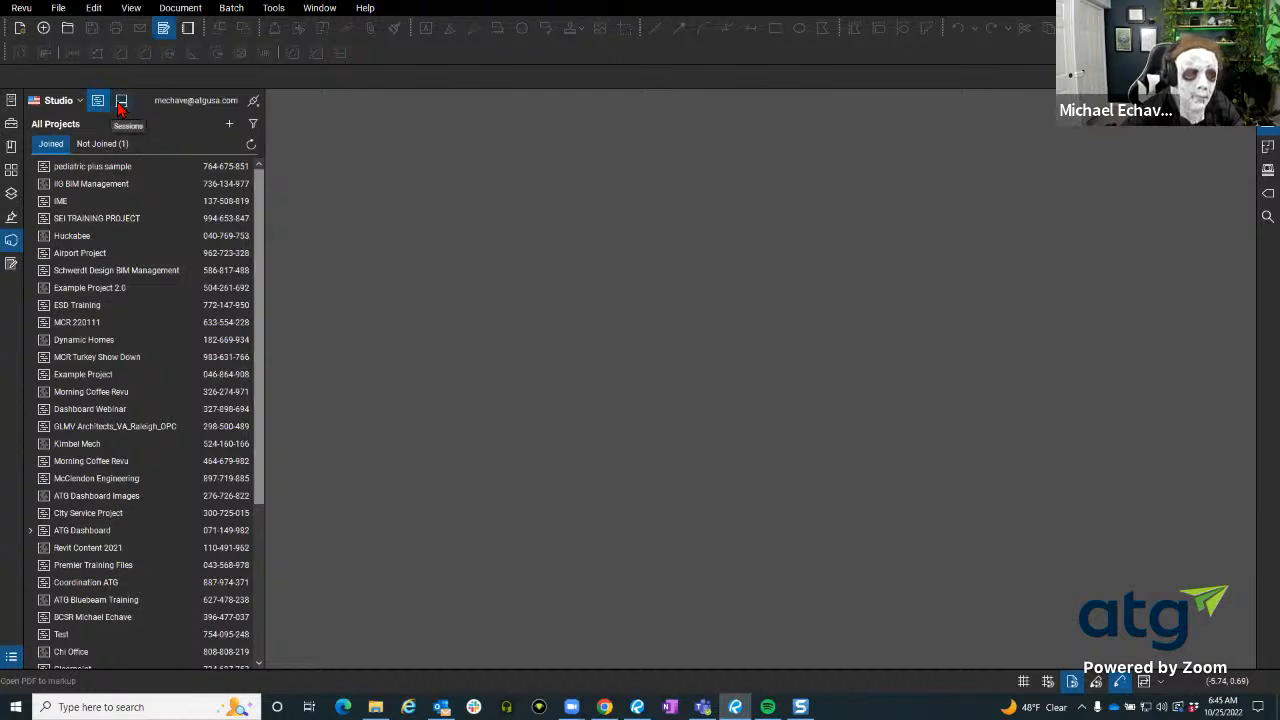
pyautogui.click(119, 104)
pyautogui.click(121, 102)
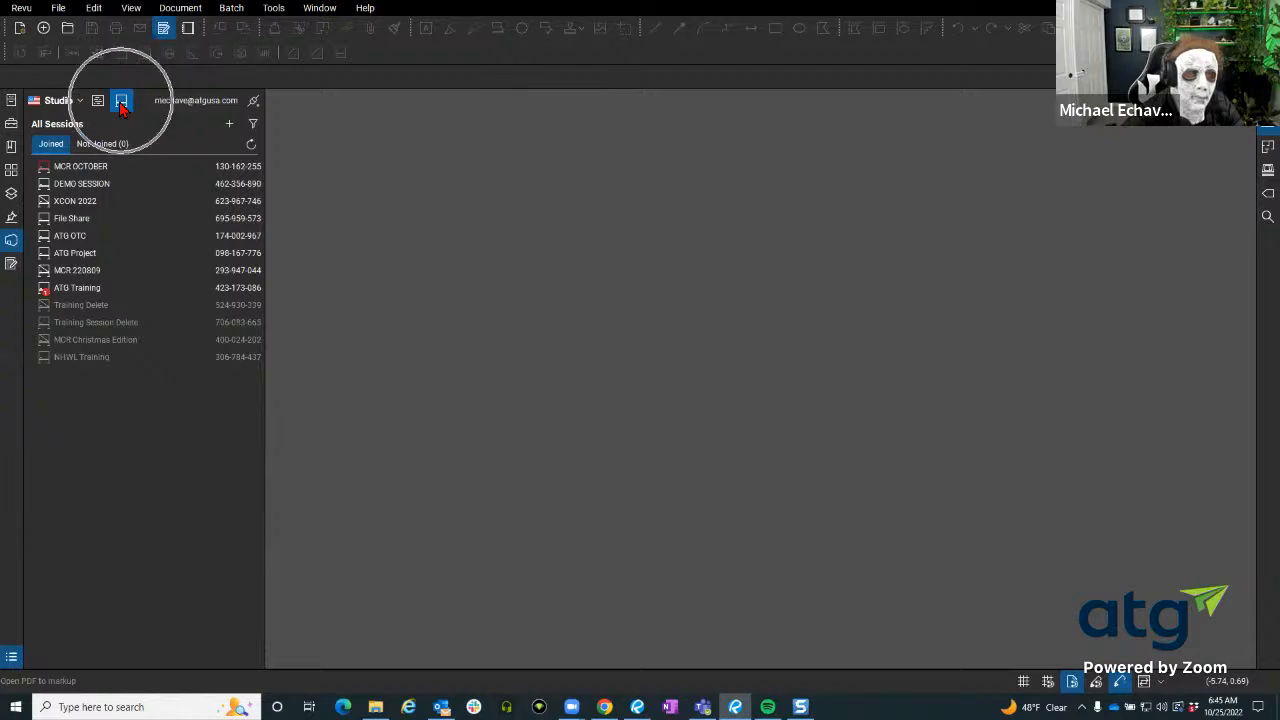
# View the dialog for joining a session by Studio ID and close it without entering an ID.
pyautogui.click(229, 128)
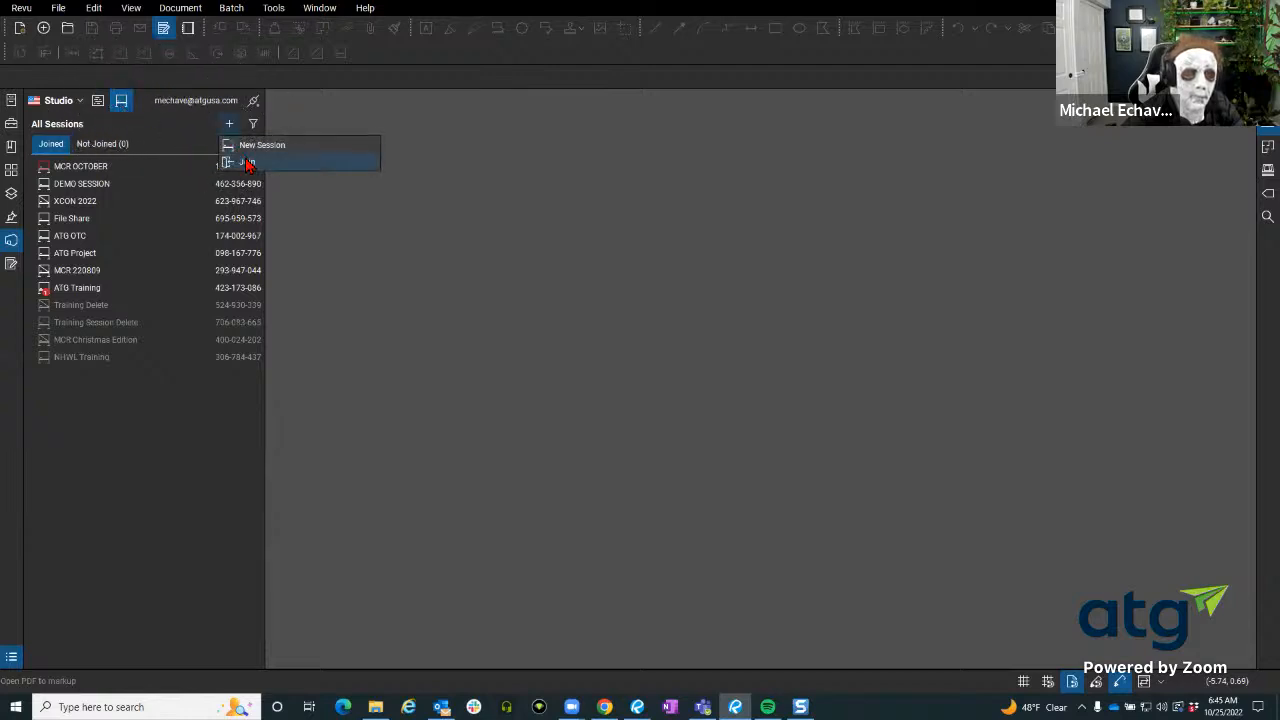
pyautogui.click(247, 162)
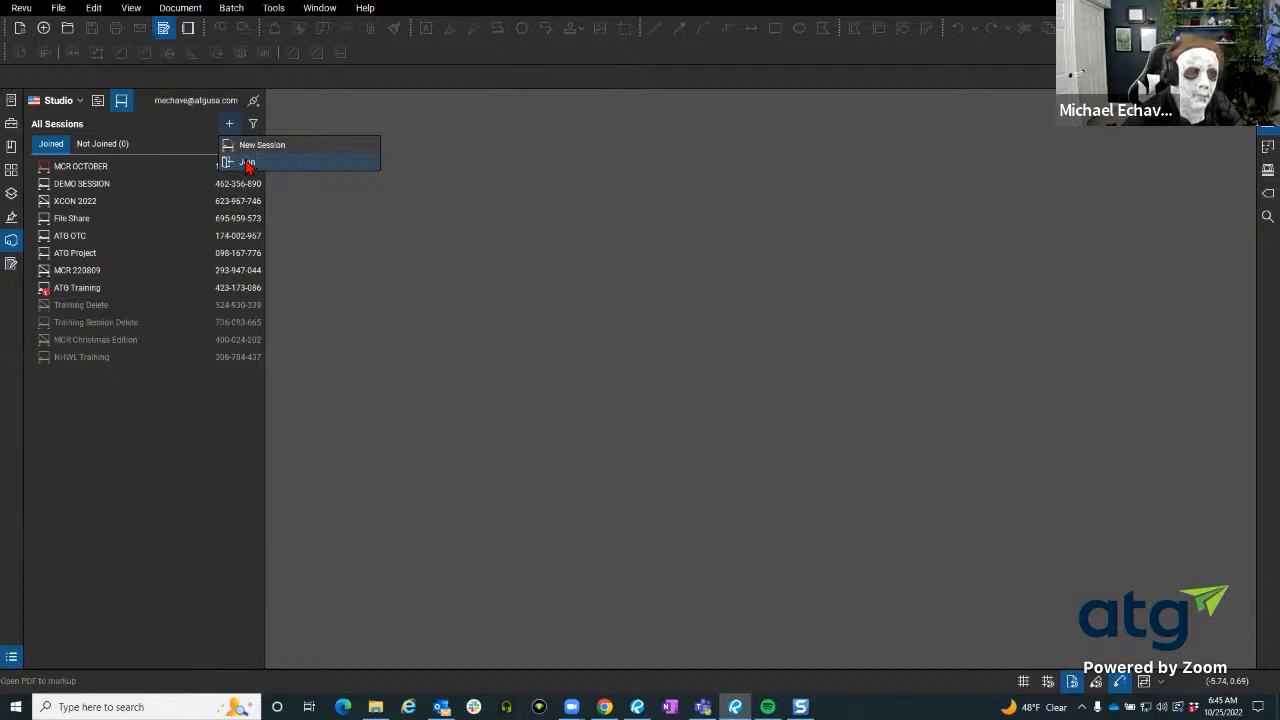
pyautogui.click(648, 350)
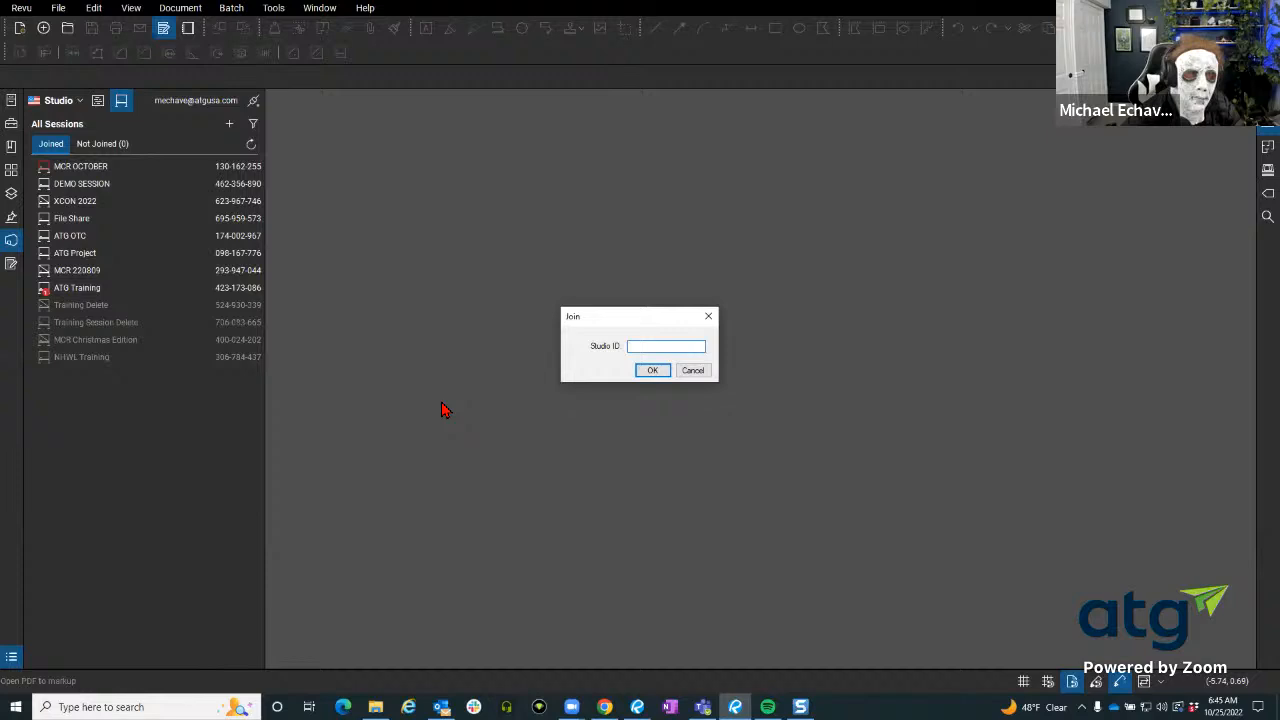
pyautogui.click(692, 371)
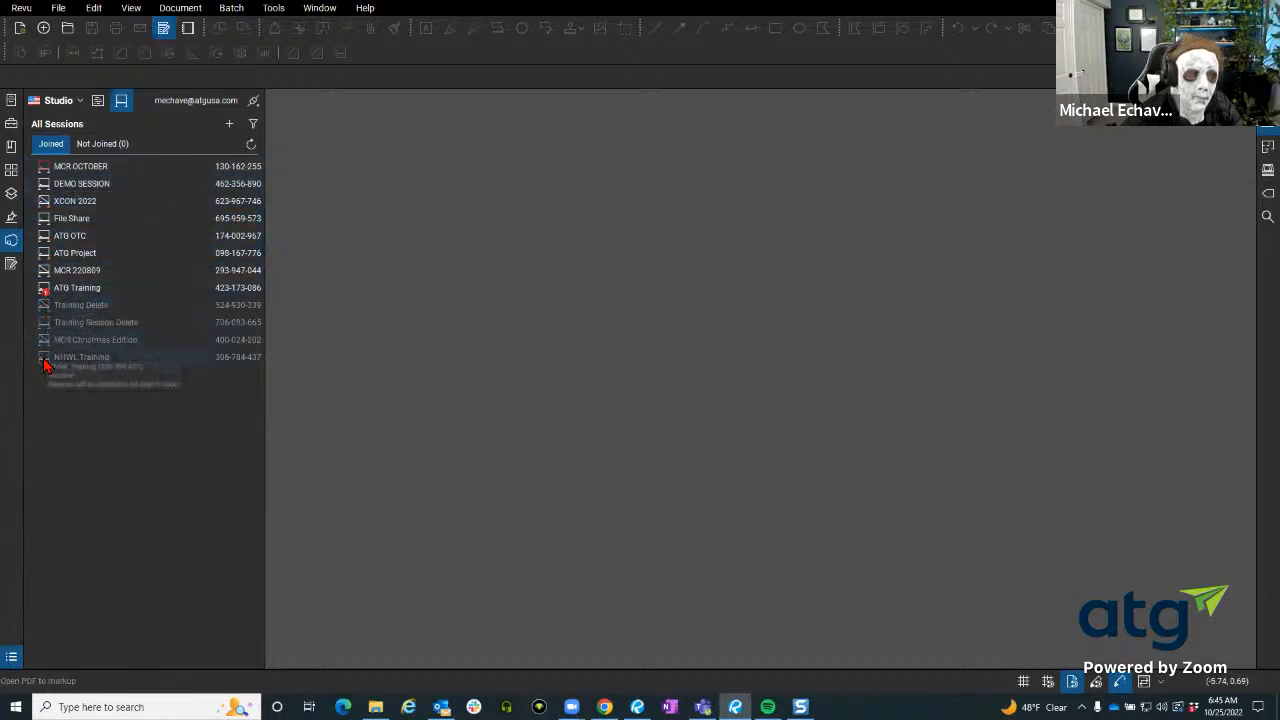
# Rejoin the MCR OCTOBER session and browse the page thumbnails of MCR OCT.pdf.
pyautogui.doubleClick(56, 168)
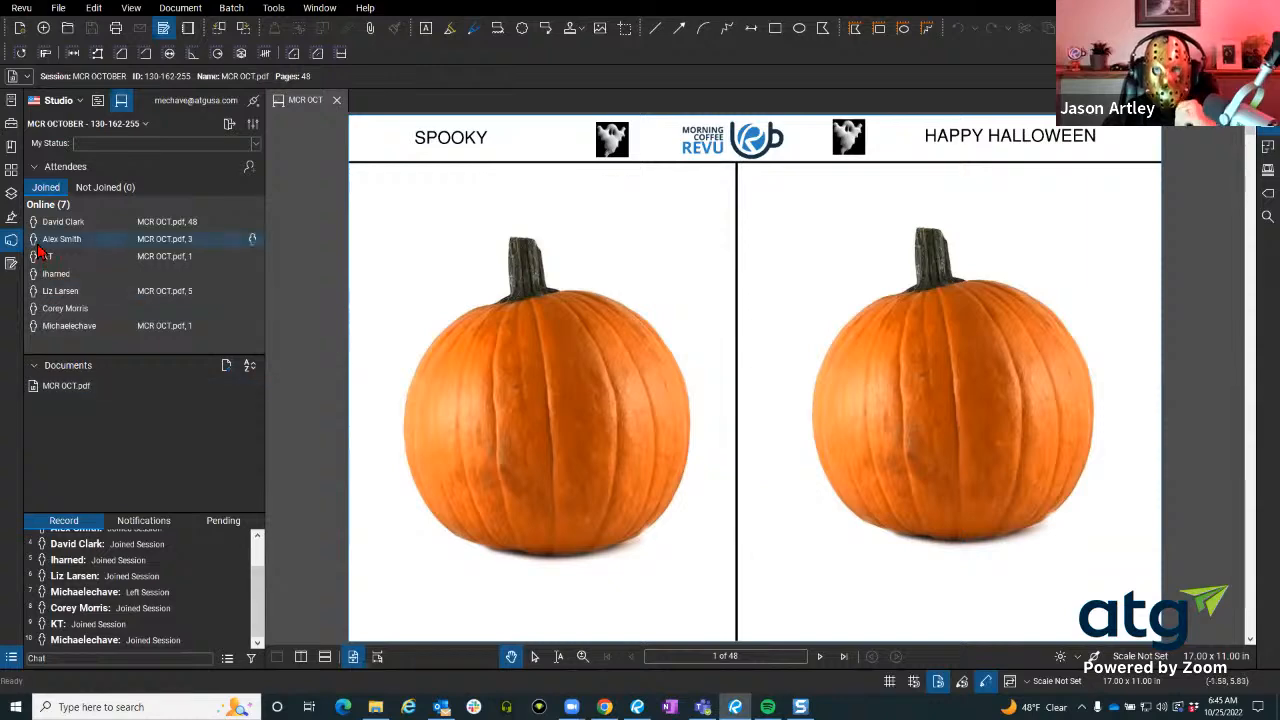
pyautogui.click(11, 170)
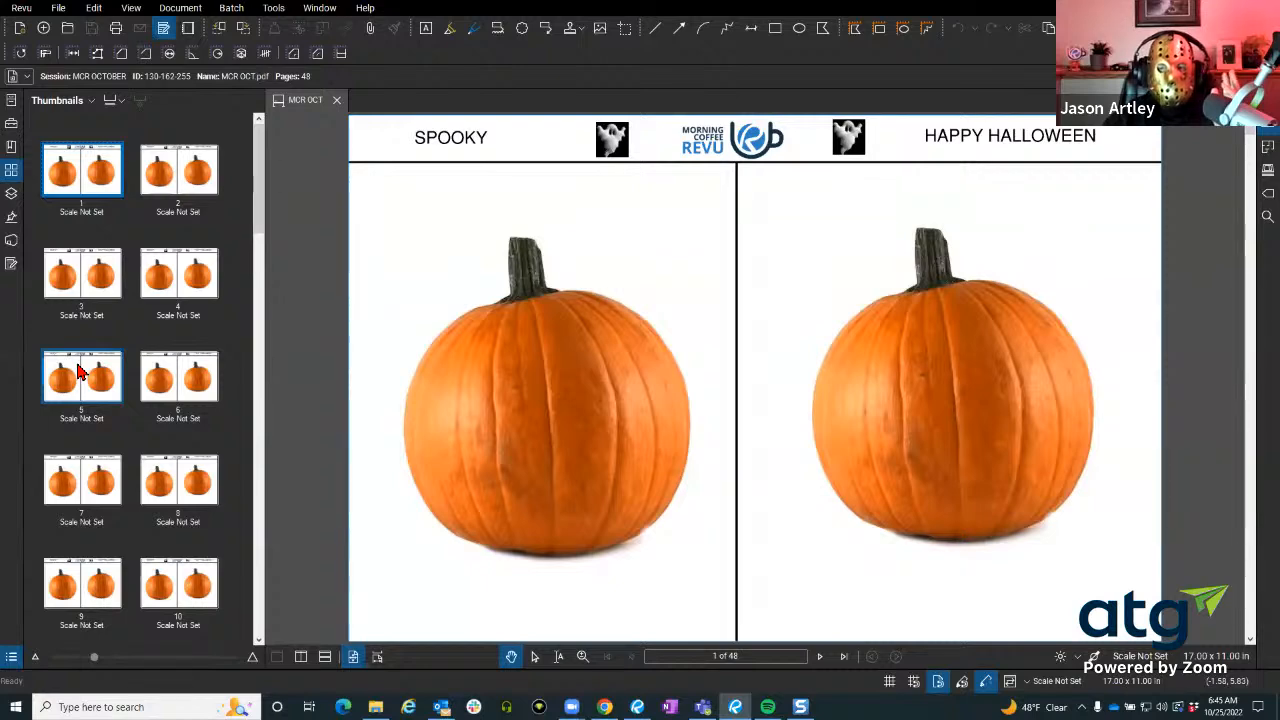
pyautogui.scroll(-5, 80, 372)
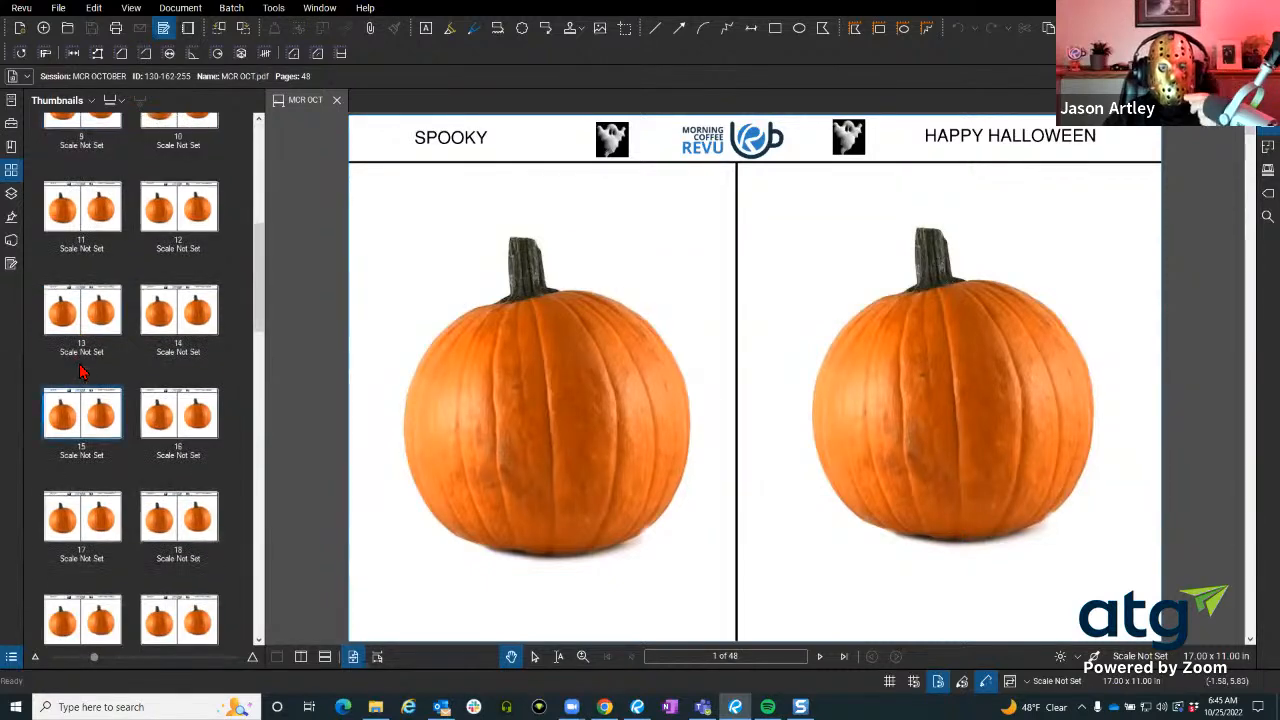
pyautogui.scroll(5, 80, 372)
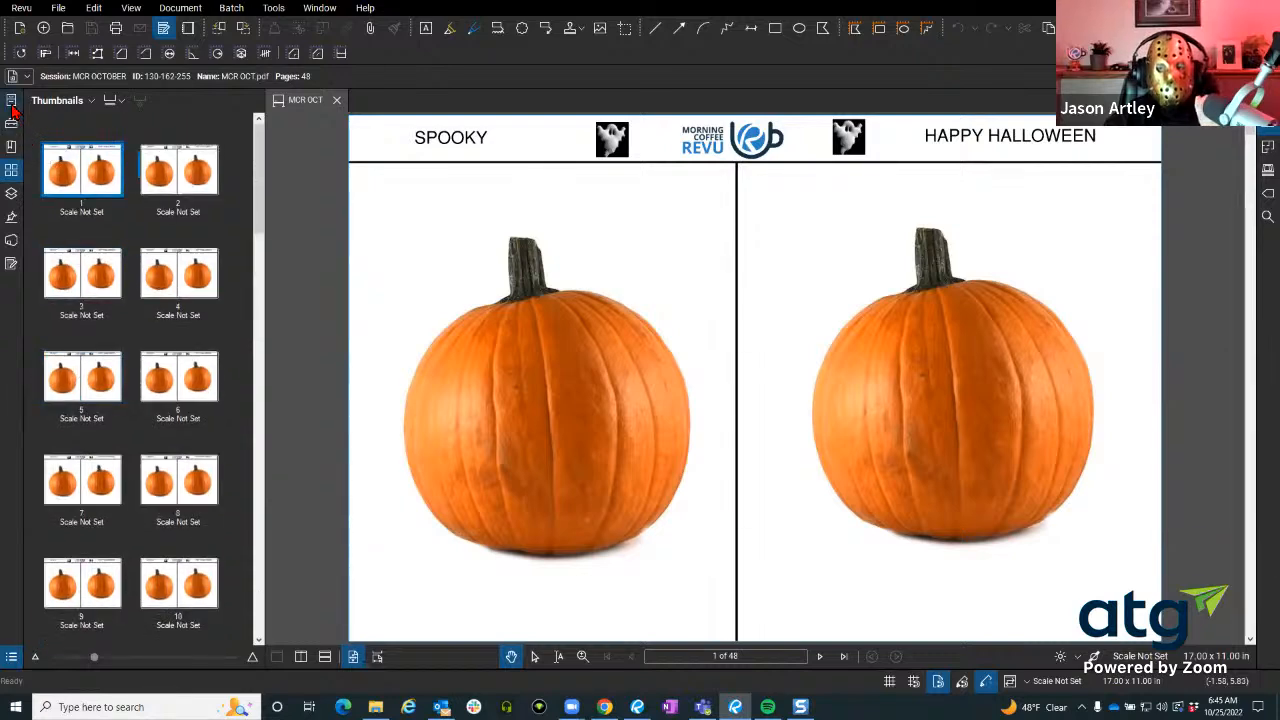
# Show the Studio session's attendee list and follow the attendee on page 5, switching over to the attendee on page 3.
pyautogui.click(11, 240)
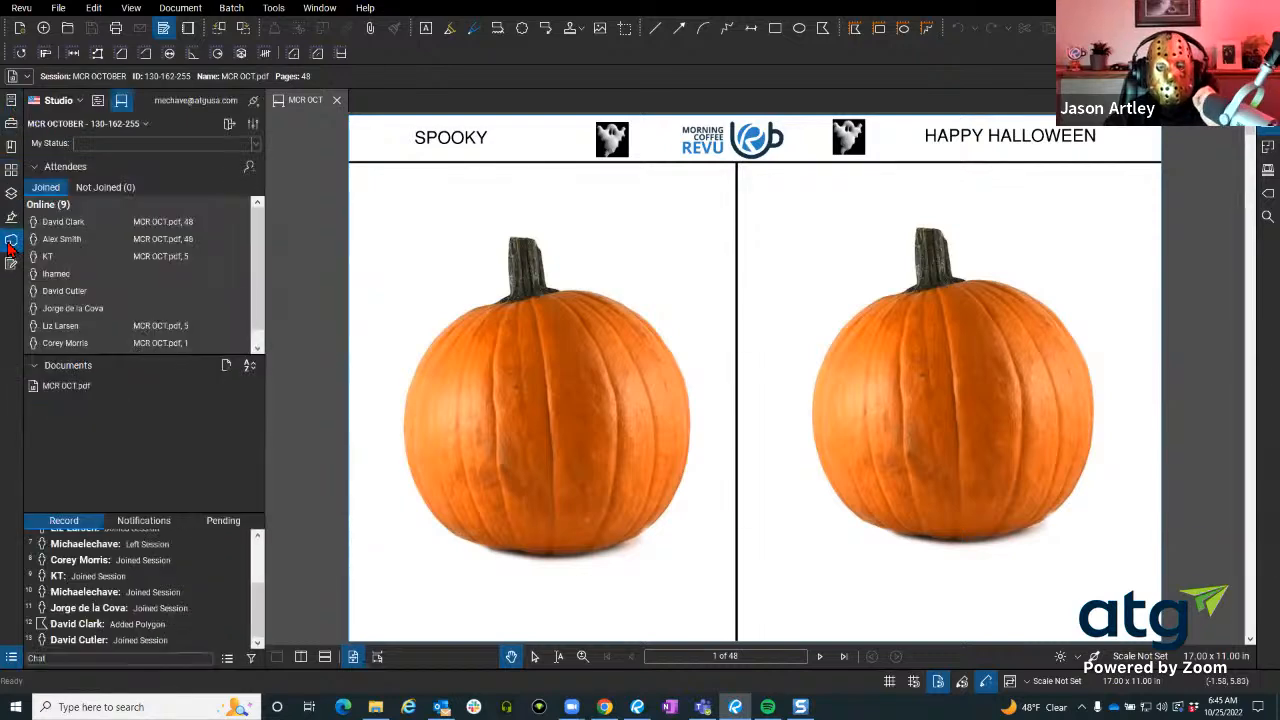
pyautogui.scroll(-1, 137, 285)
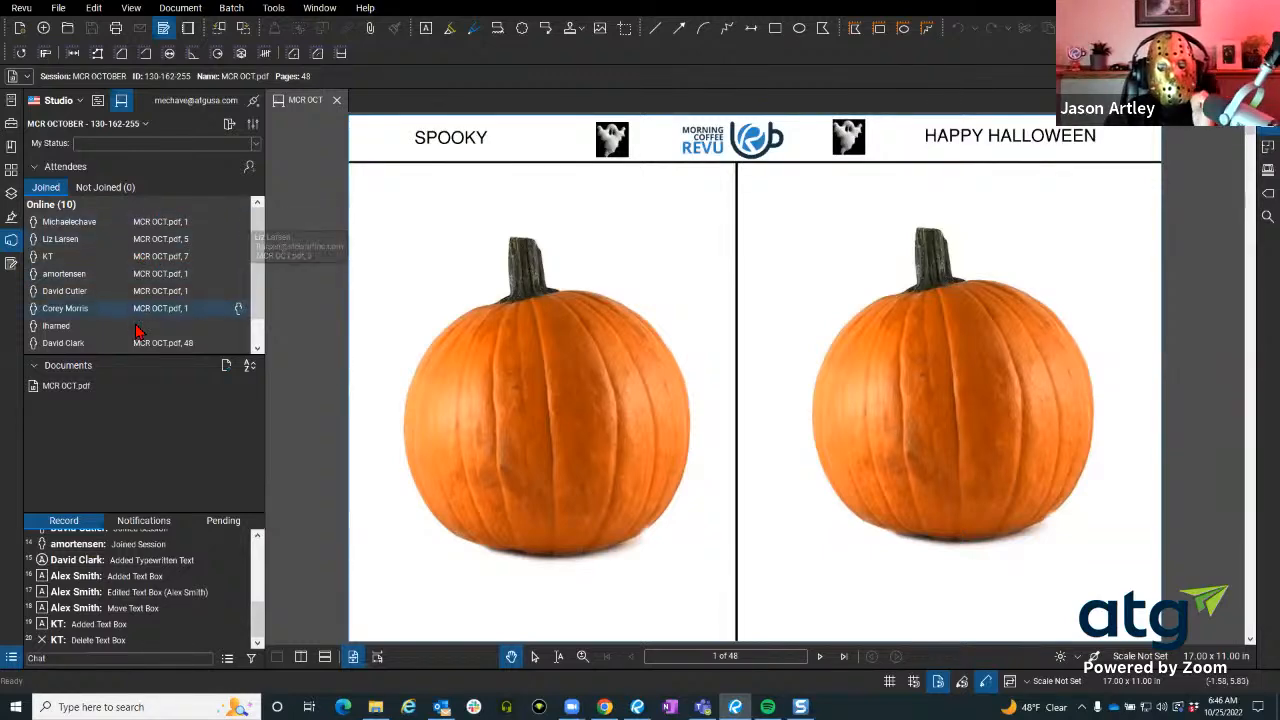
pyautogui.scroll(-2, 100, 331)
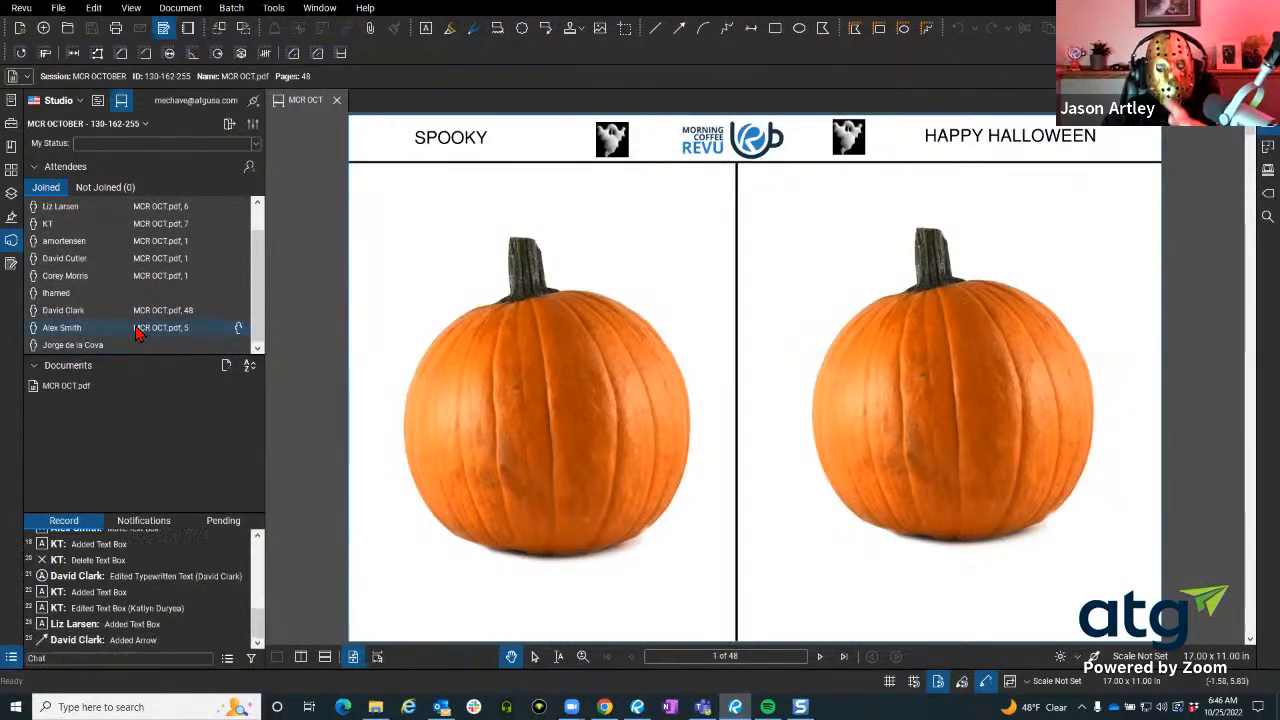
pyautogui.rightClick(134, 336)
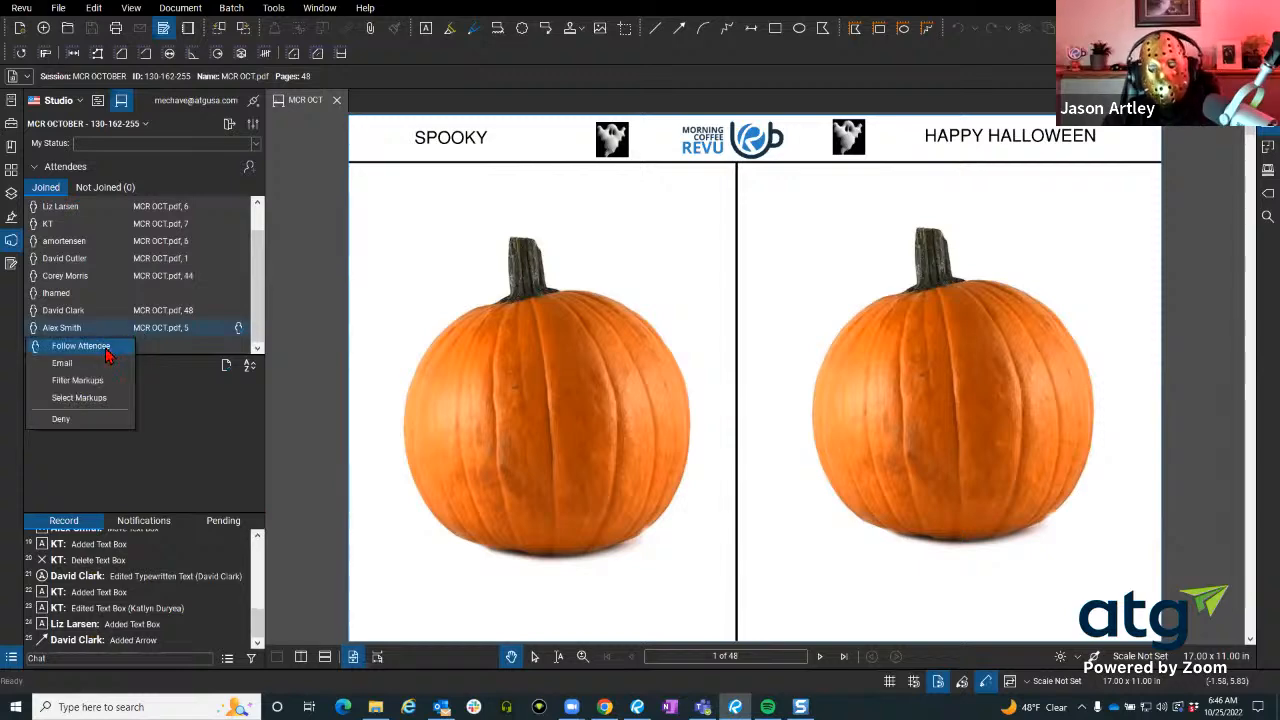
pyautogui.click(105, 350)
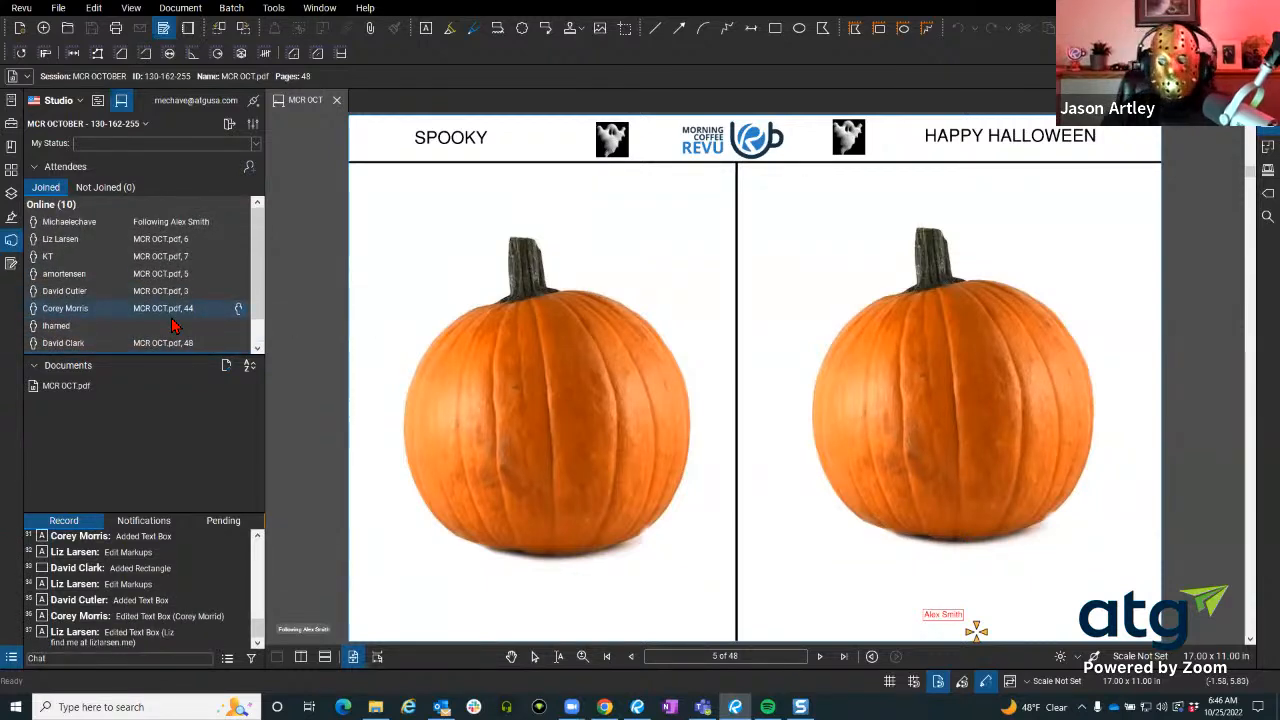
pyautogui.rightClick(166, 295)
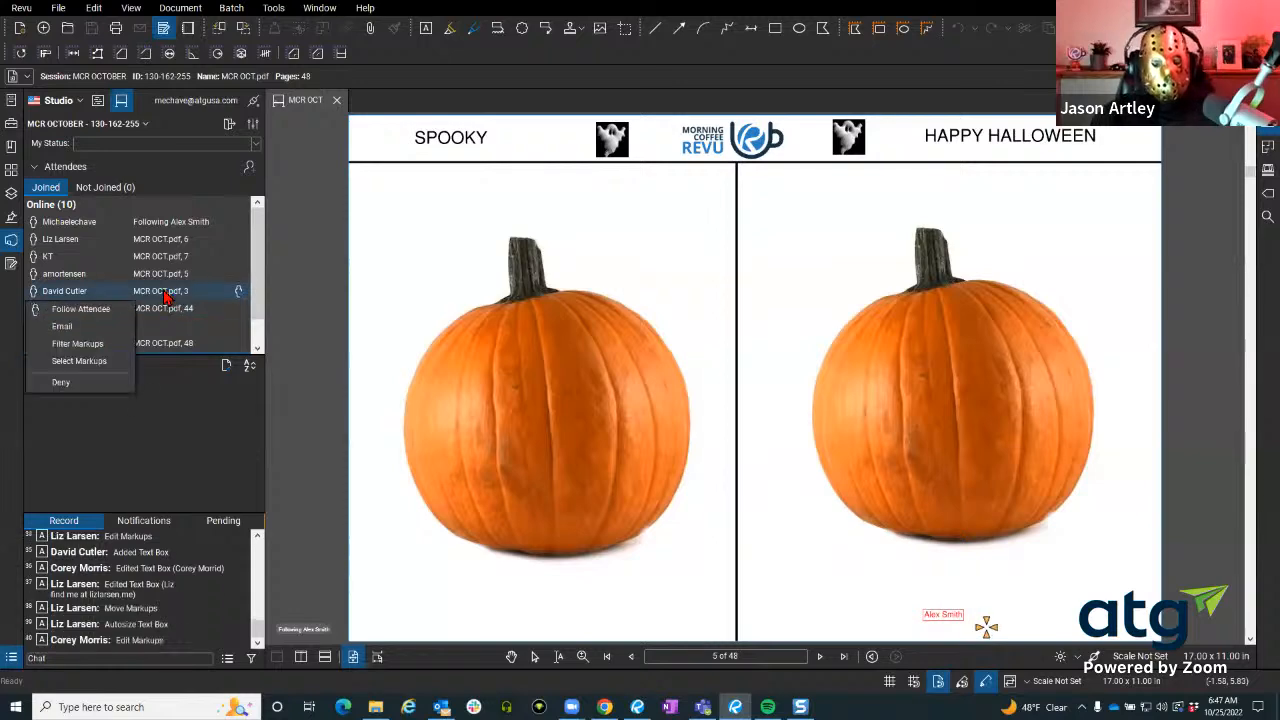
pyautogui.click(124, 310)
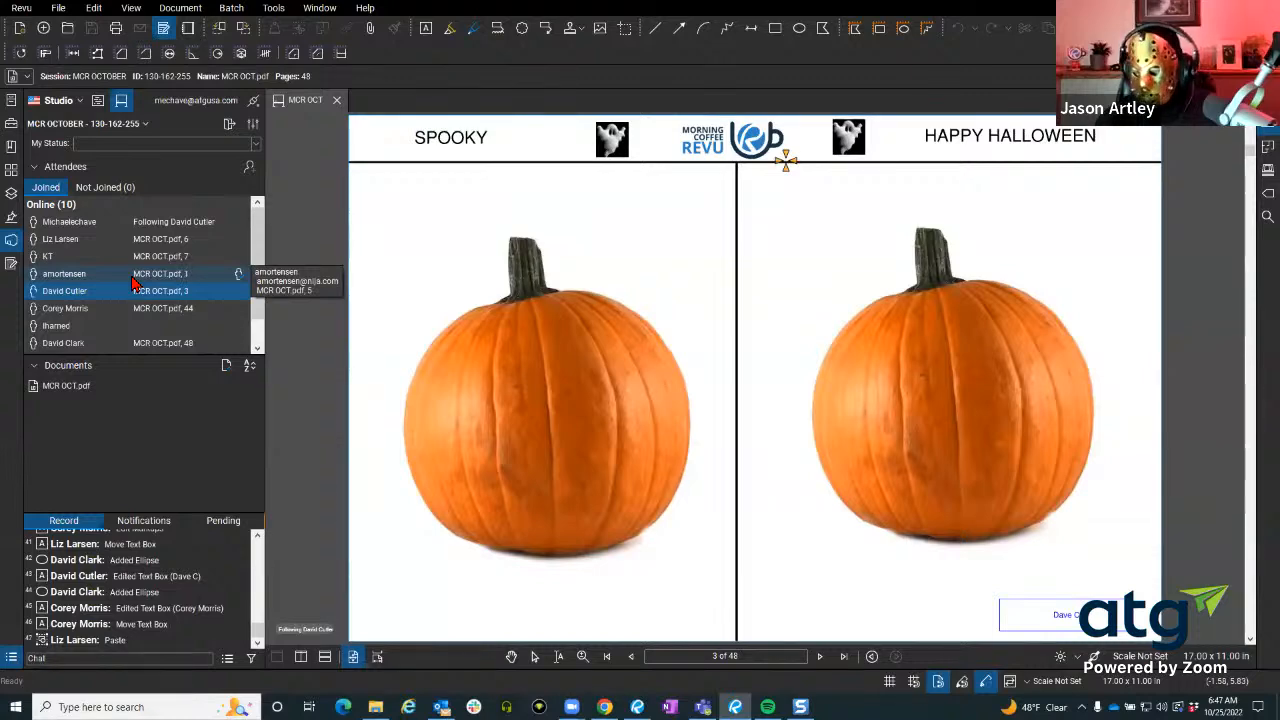
# Open the Markups List, look through the attendees' markups grouped by subject, and close the list again.
pyautogui.click(11, 657)
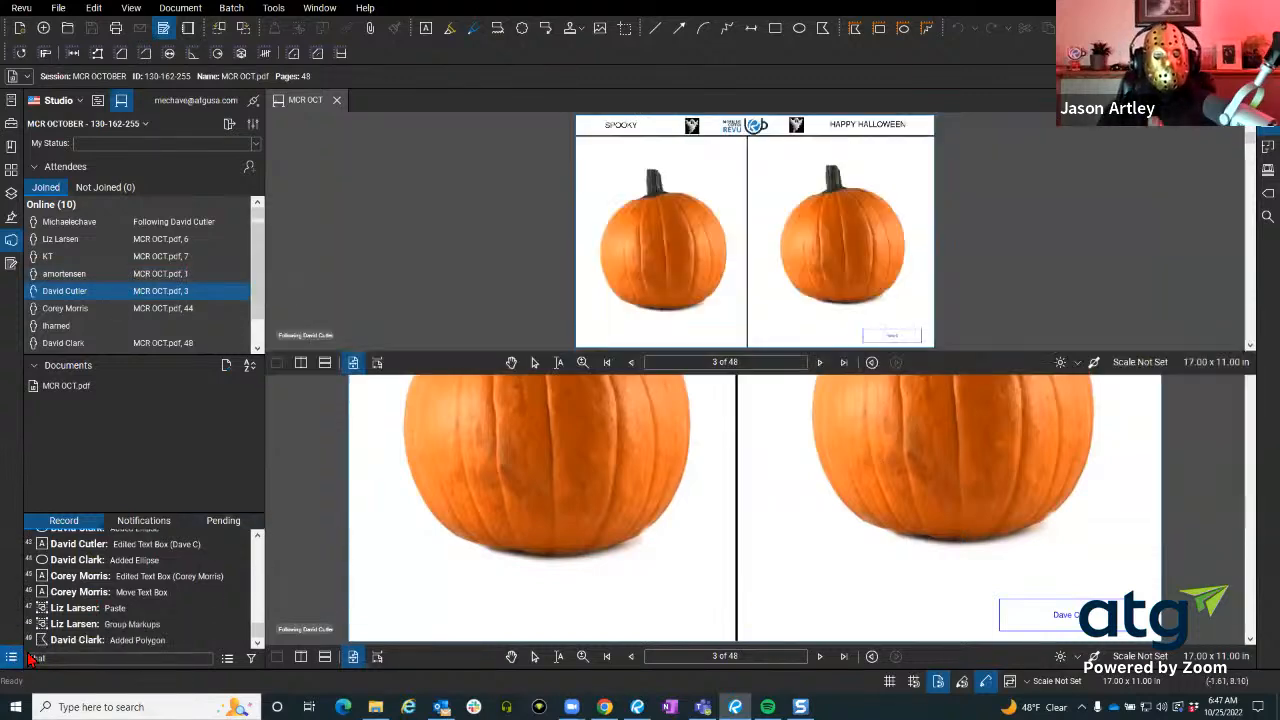
pyautogui.scroll(-2, 263, 471)
pyautogui.scroll(1, 259, 509)
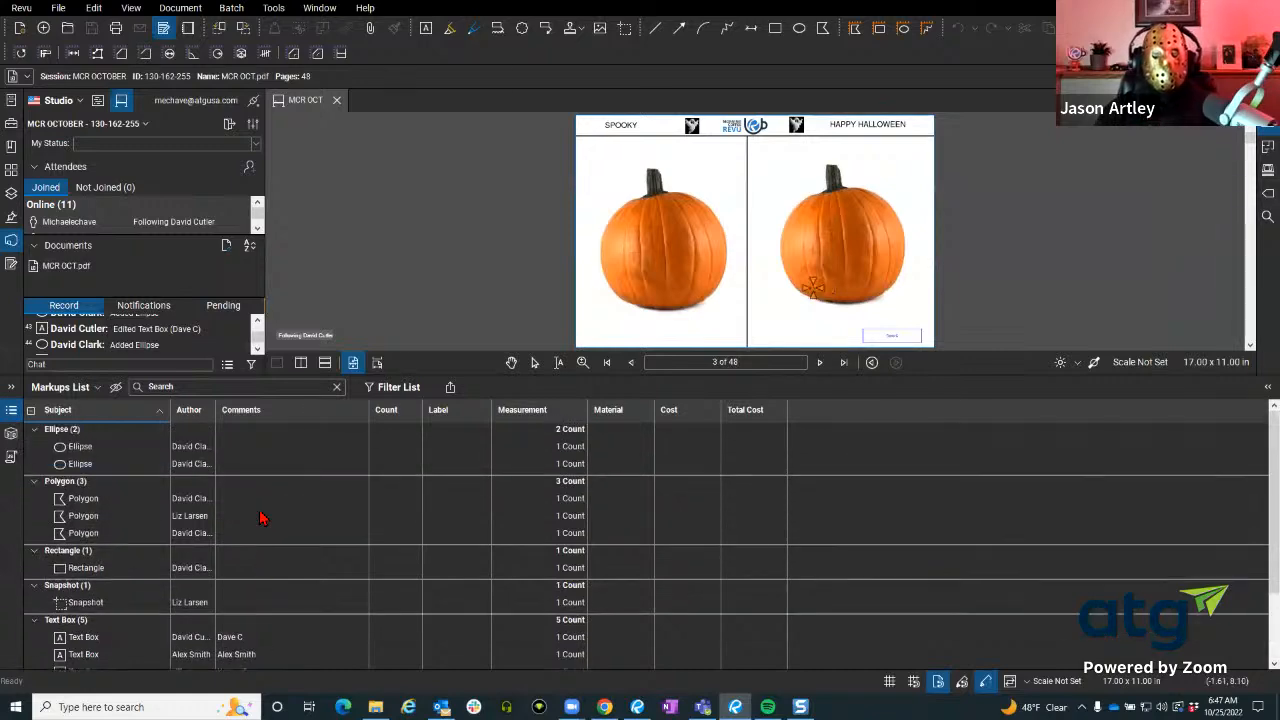
pyautogui.scroll(-1, 390, 486)
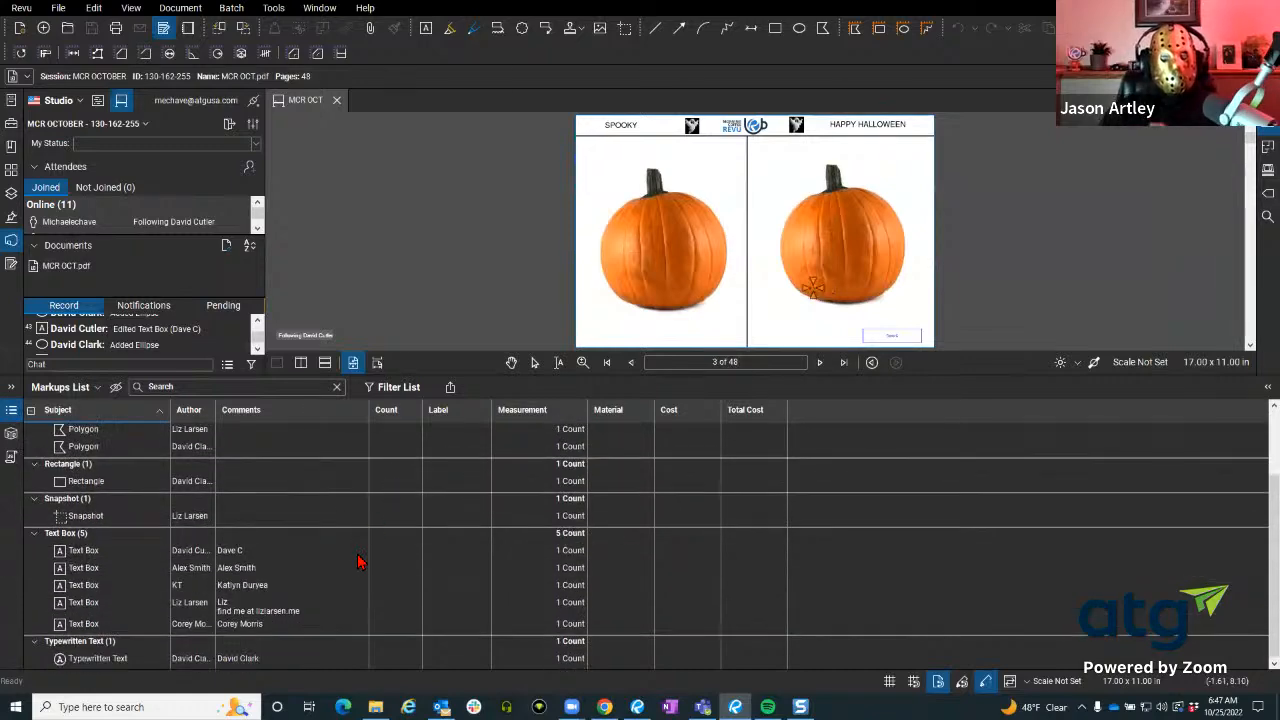
pyautogui.scroll(2, 350, 580)
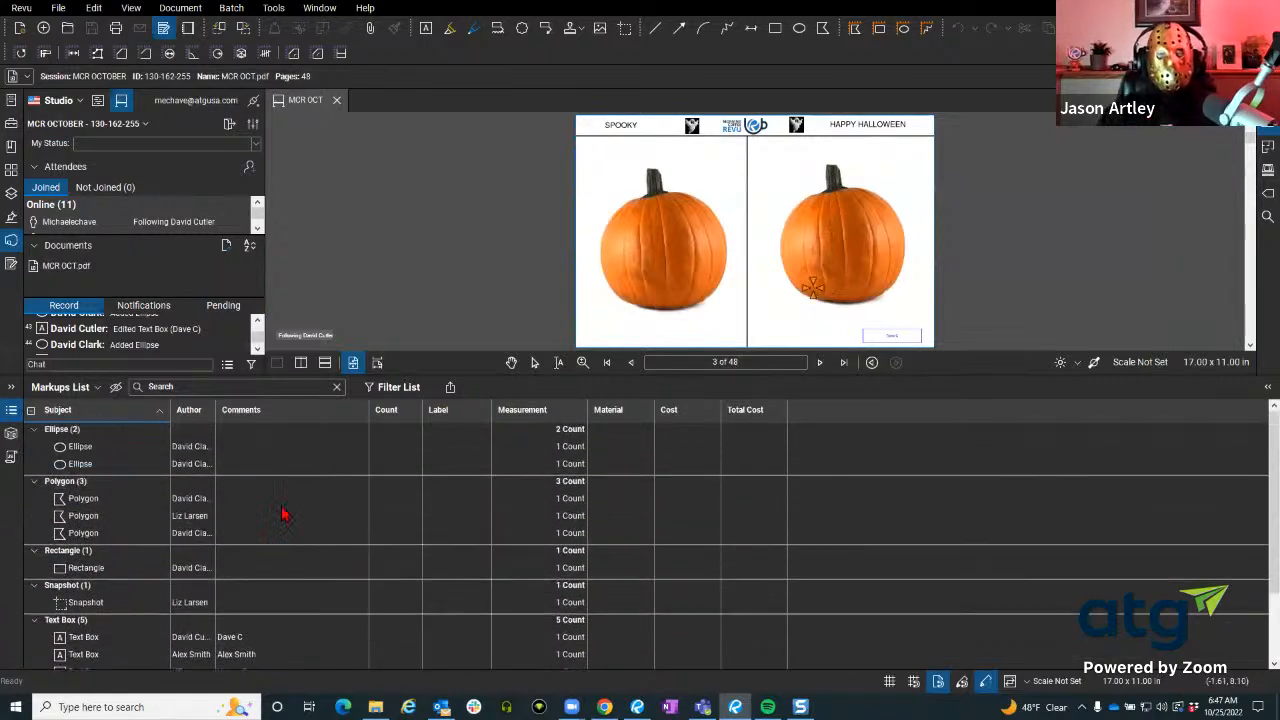
pyautogui.click(7, 418)
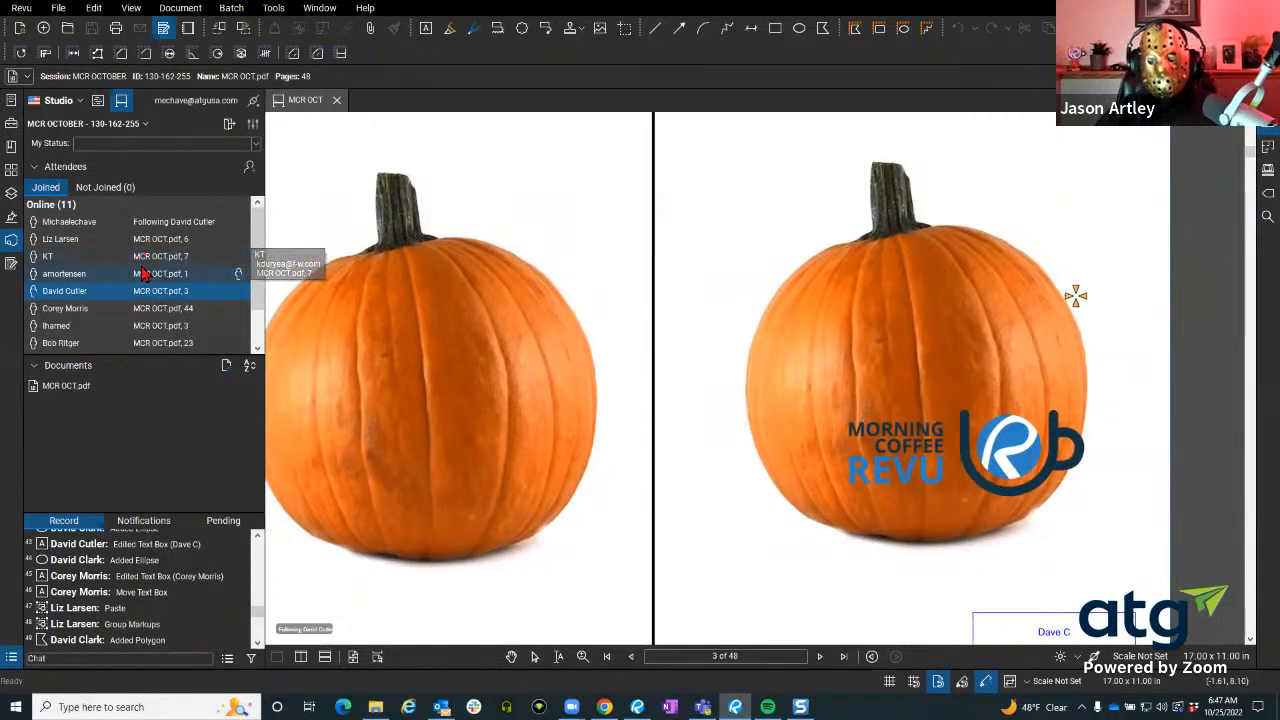
# Follow the attendee working on page 44 of MCR OCT.pdf.
pyautogui.scroll(-2, 145, 265)
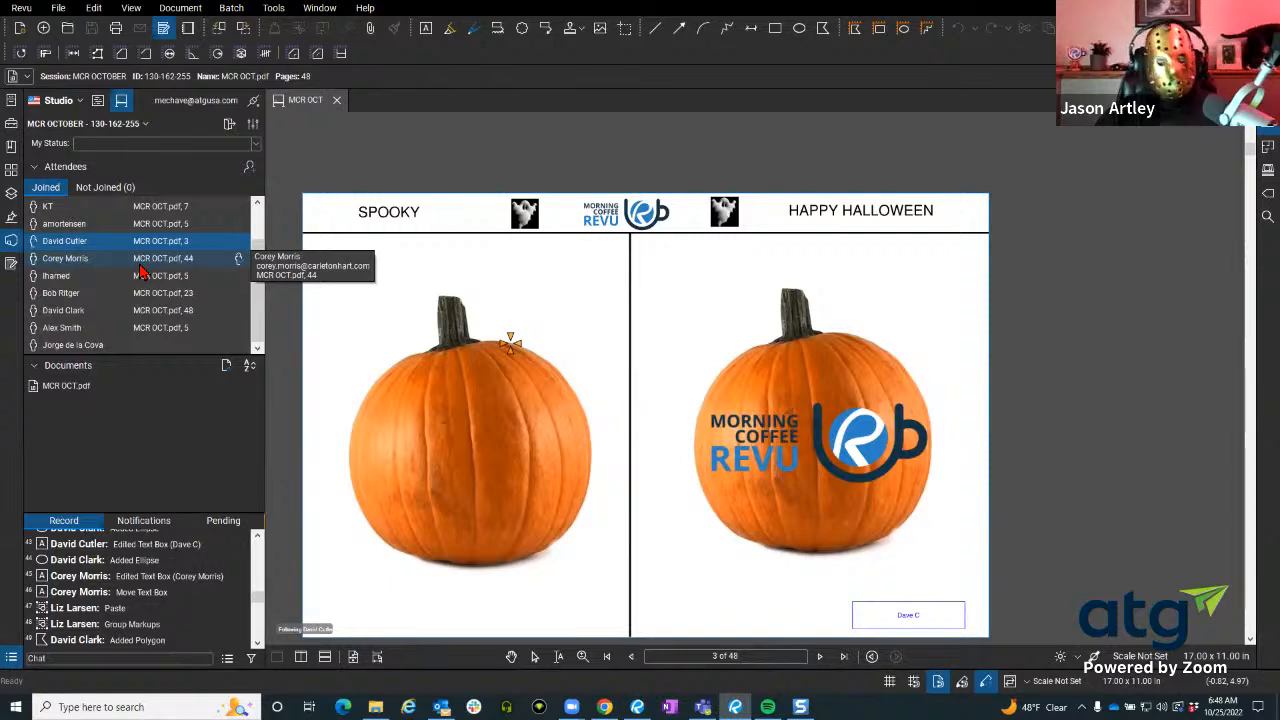
pyautogui.rightClick(140, 269)
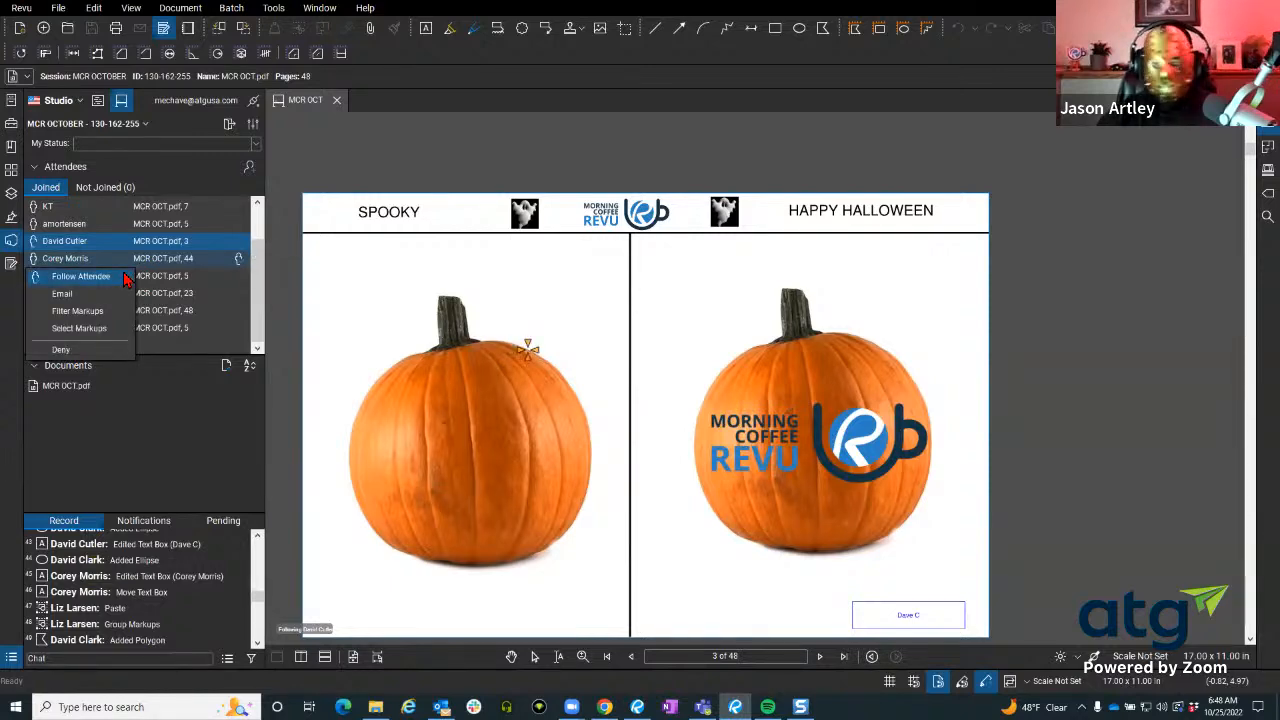
pyautogui.click(125, 280)
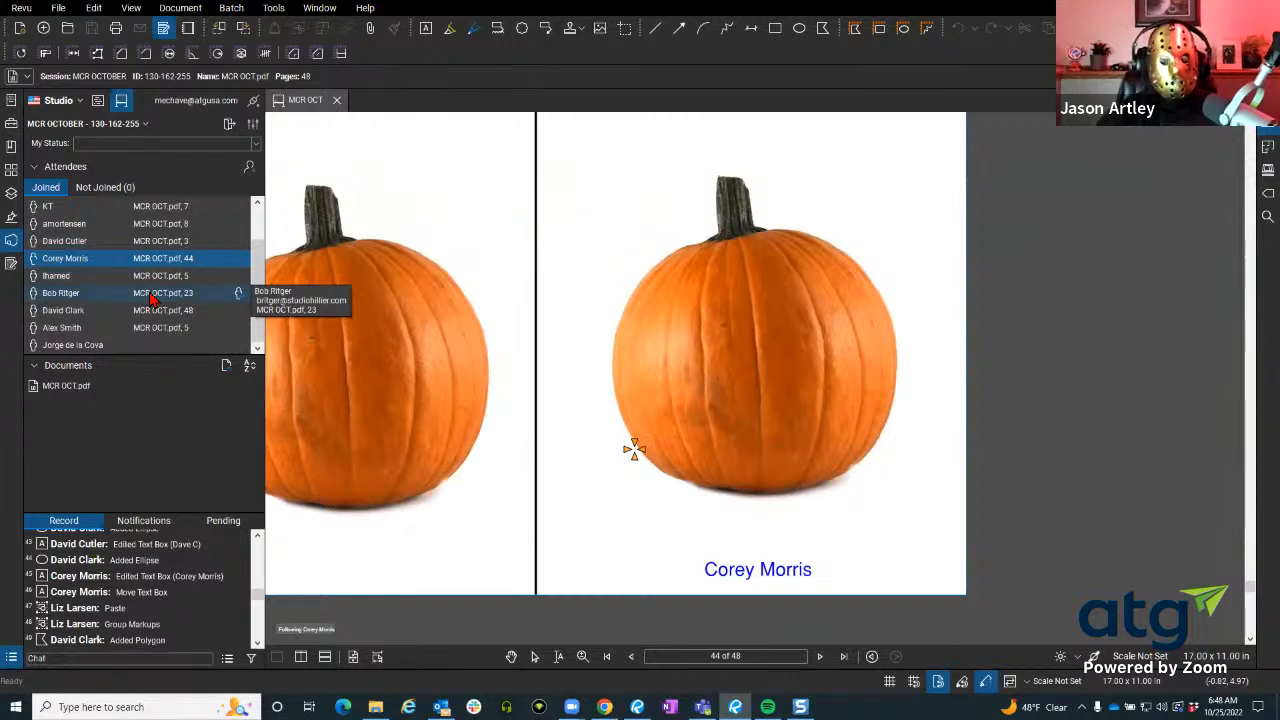
pyautogui.scroll(1, 122, 300)
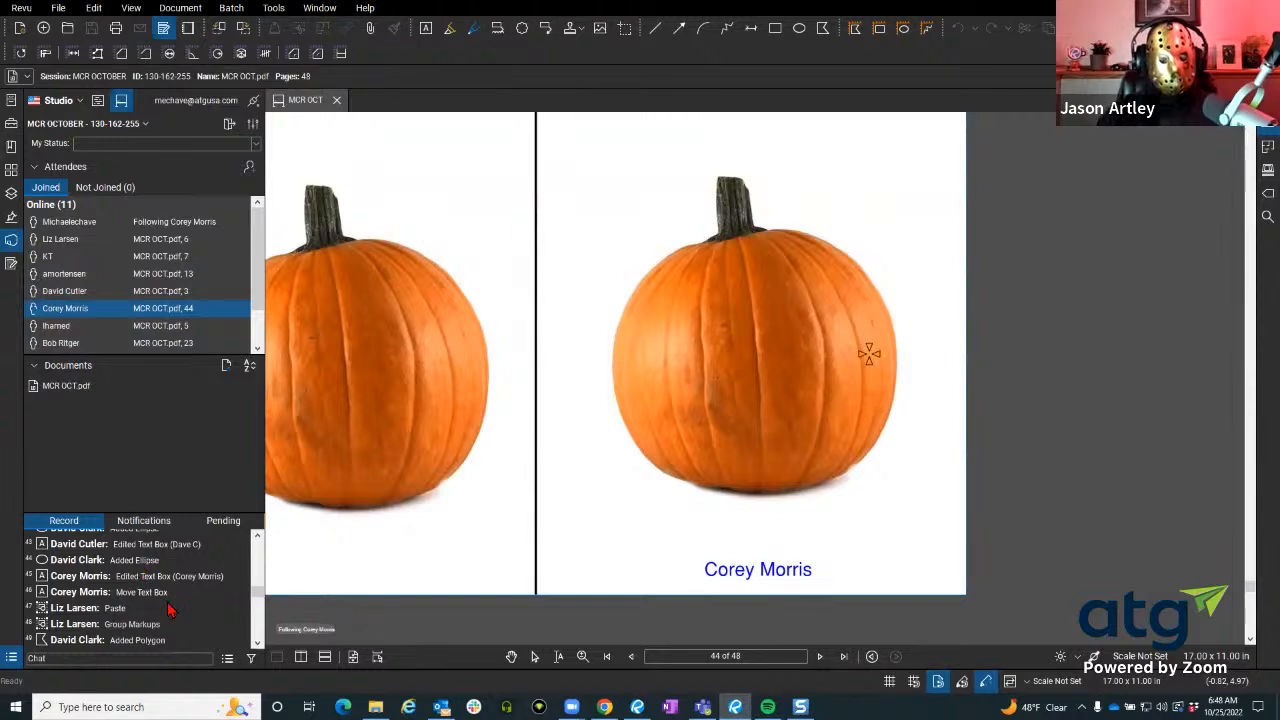
# Enlarge the session record area and read through the logged attendee activity down to the latest entries.
pyautogui.scroll(-3, 257, 598)
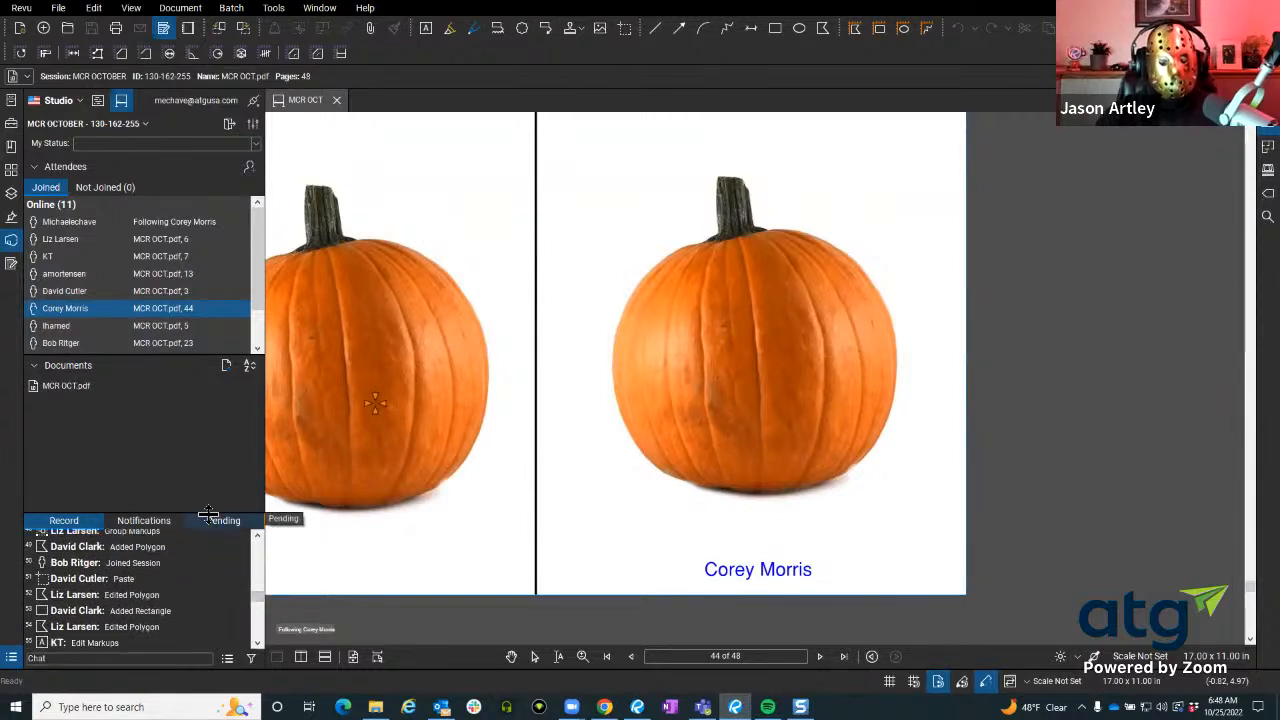
pyautogui.moveTo(210, 514); pyautogui.dragTo(196, 405)
pyautogui.scroll(-4, 163, 486)
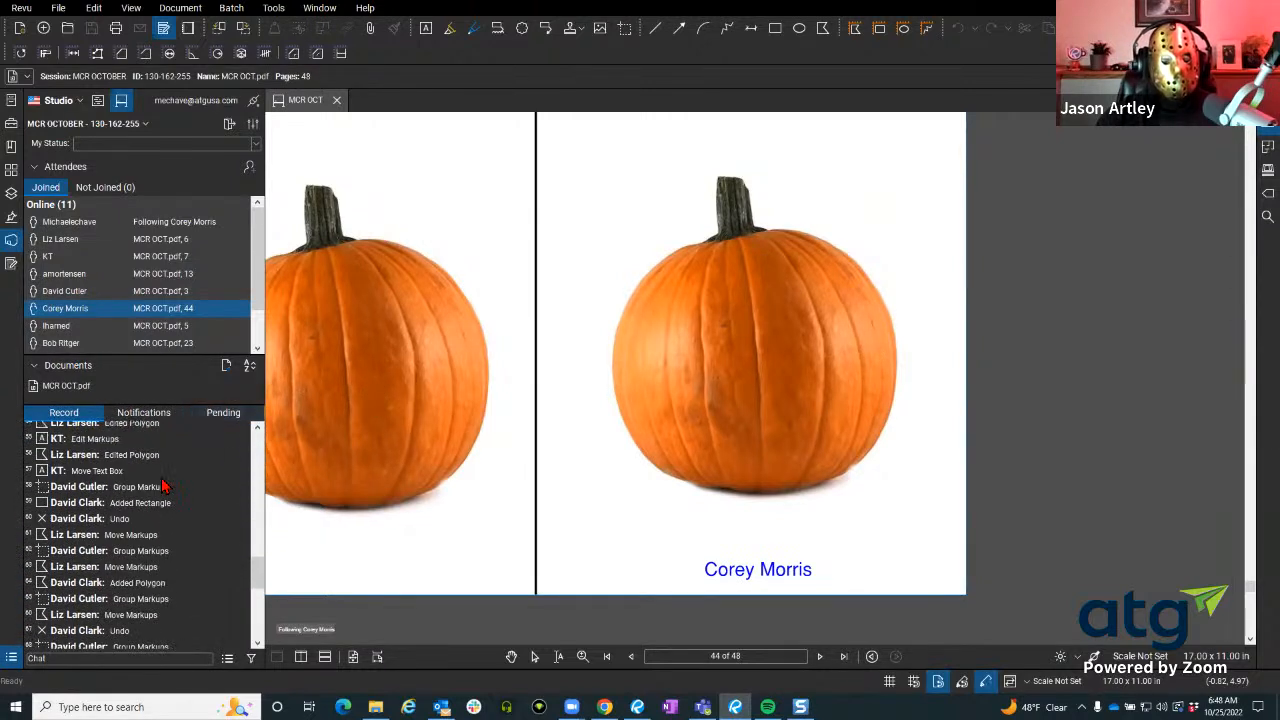
pyautogui.scroll(-4, 163, 486)
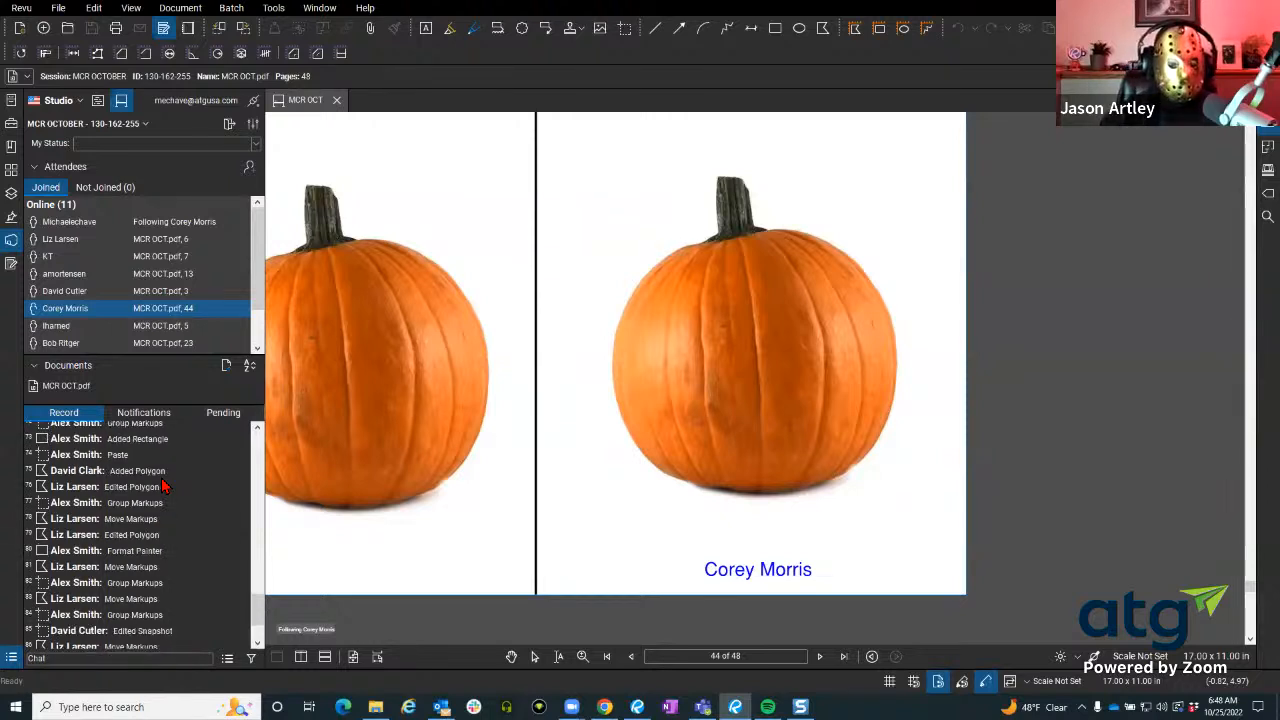
pyautogui.scroll(-3, 163, 486)
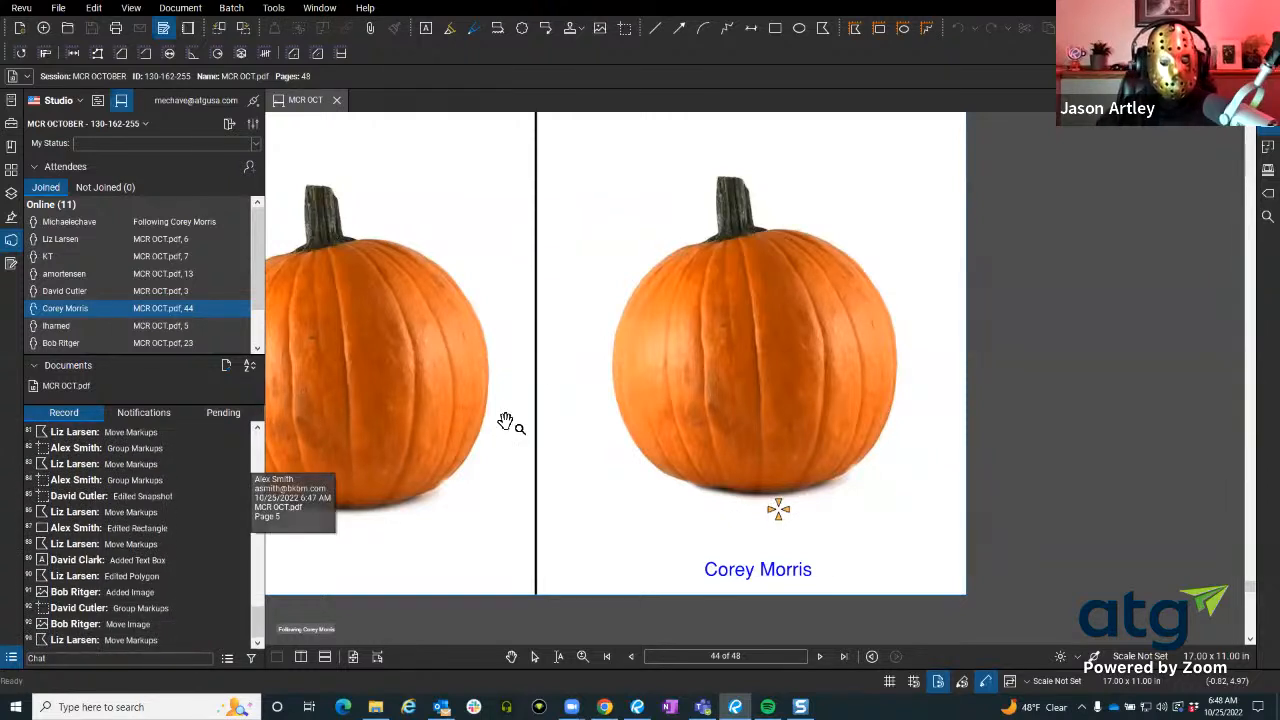
# Stop following on page 44, follow the attendee on page 3 again, and switch to following the attendee on page 5.
pyautogui.scroll(2, 509, 374)
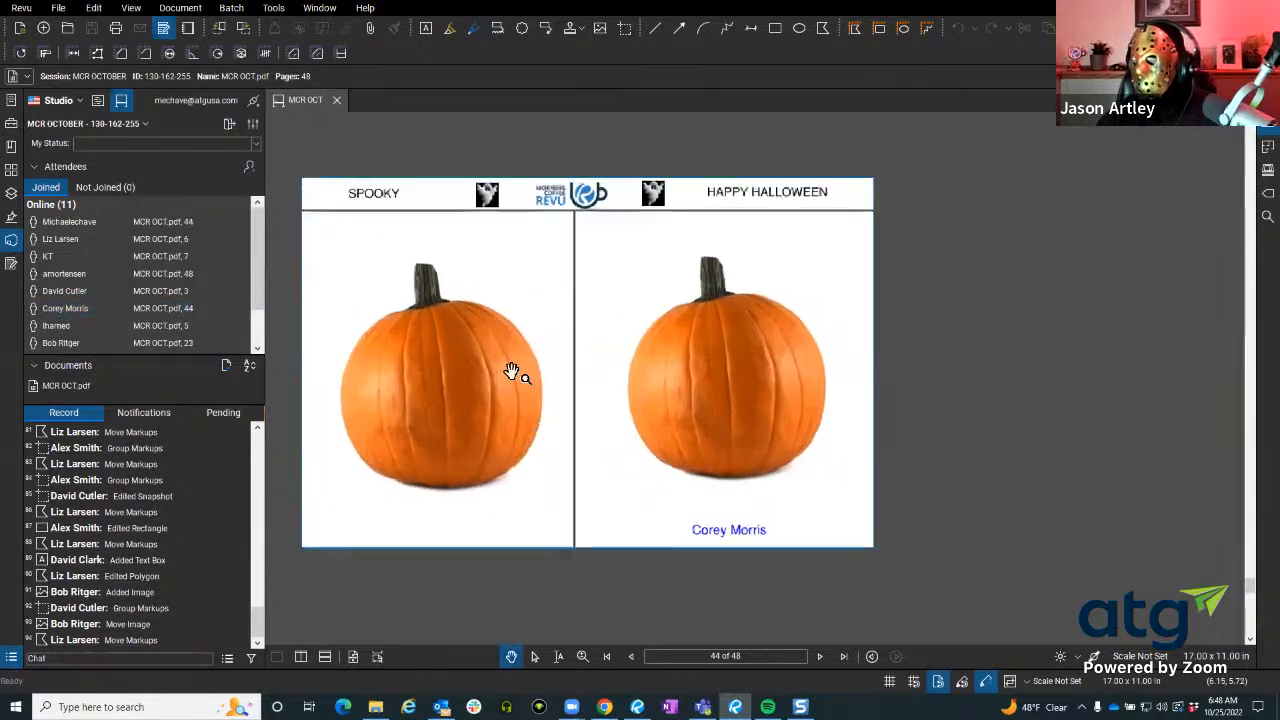
pyautogui.scroll(-1, 167, 318)
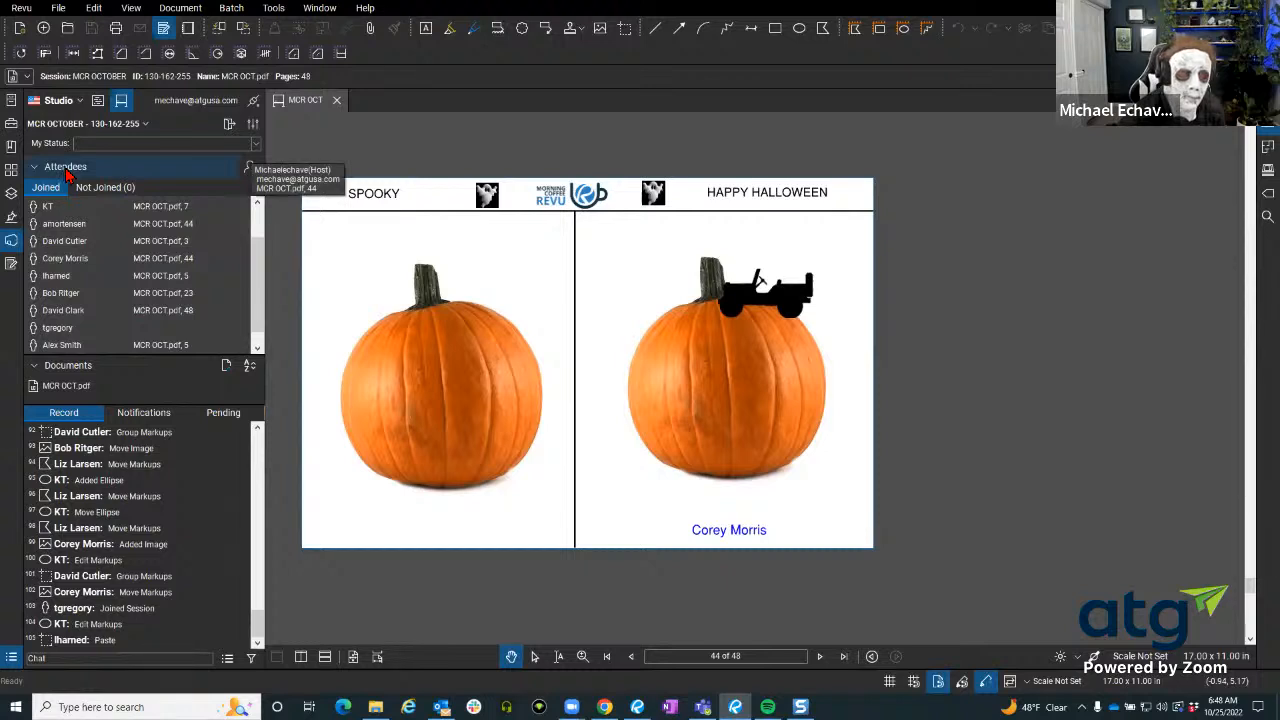
pyautogui.rightClick(114, 248)
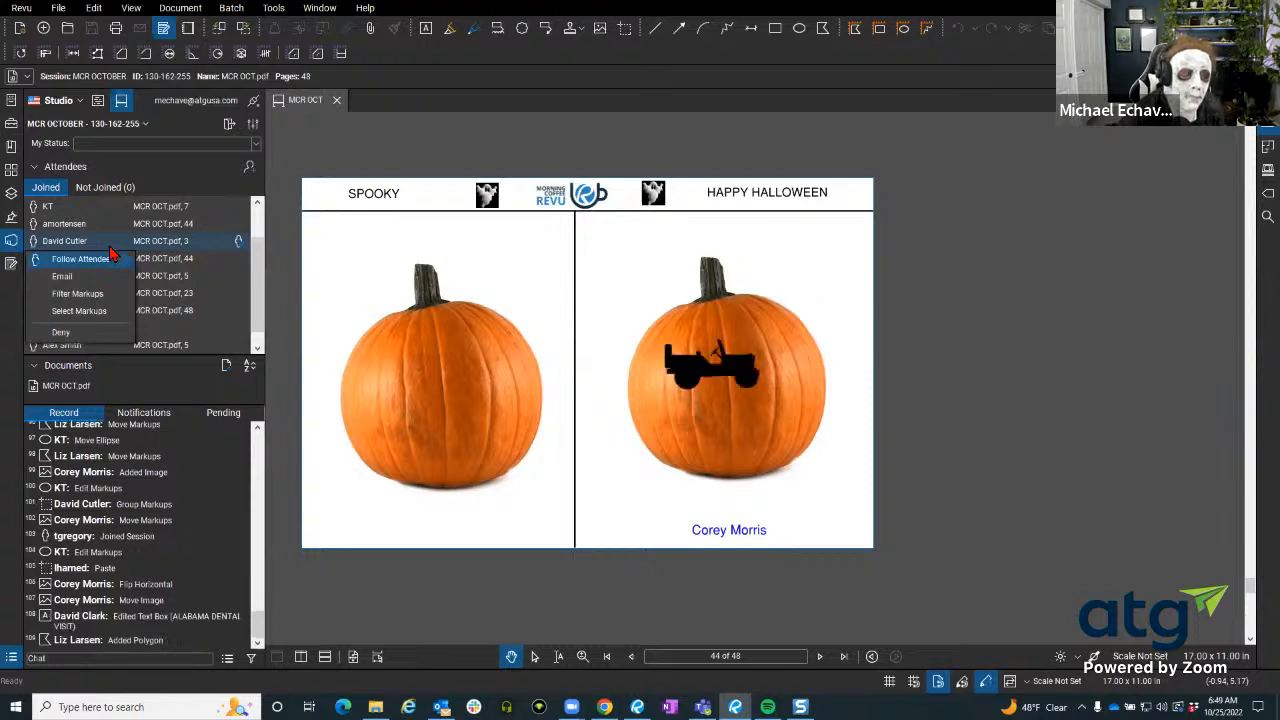
pyautogui.click(111, 256)
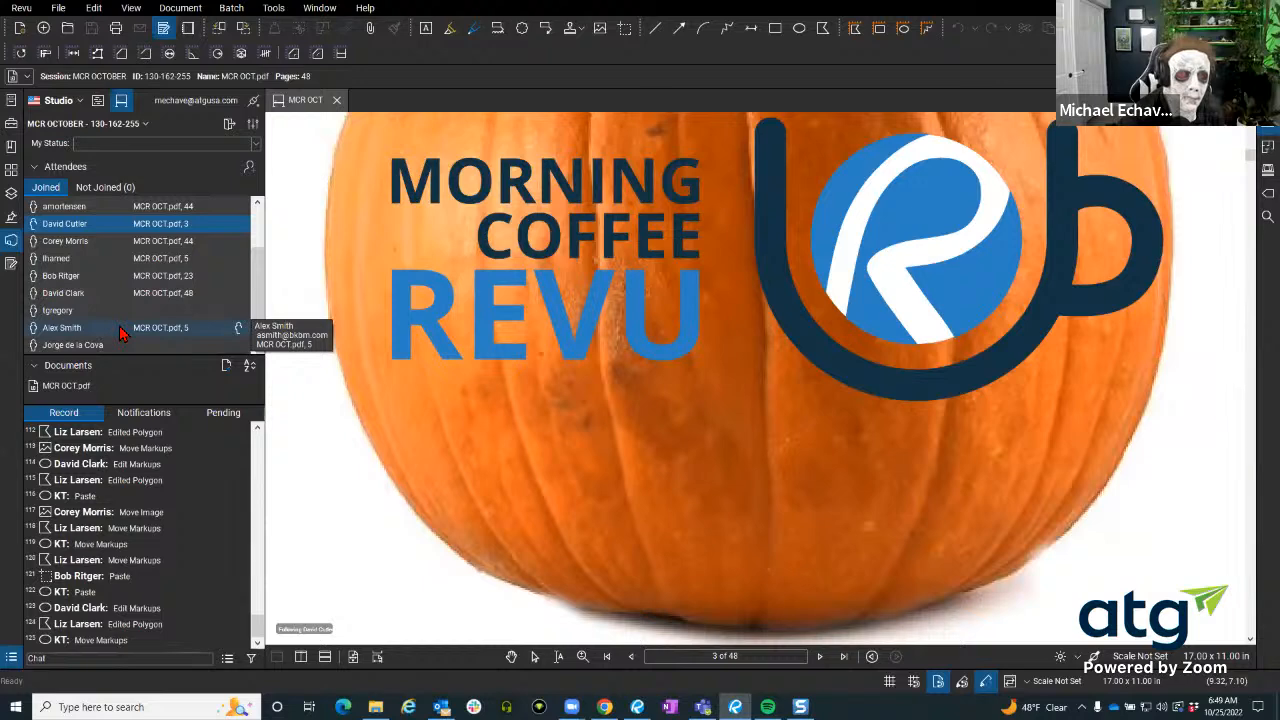
pyautogui.rightClick(119, 333)
pyautogui.click(100, 345)
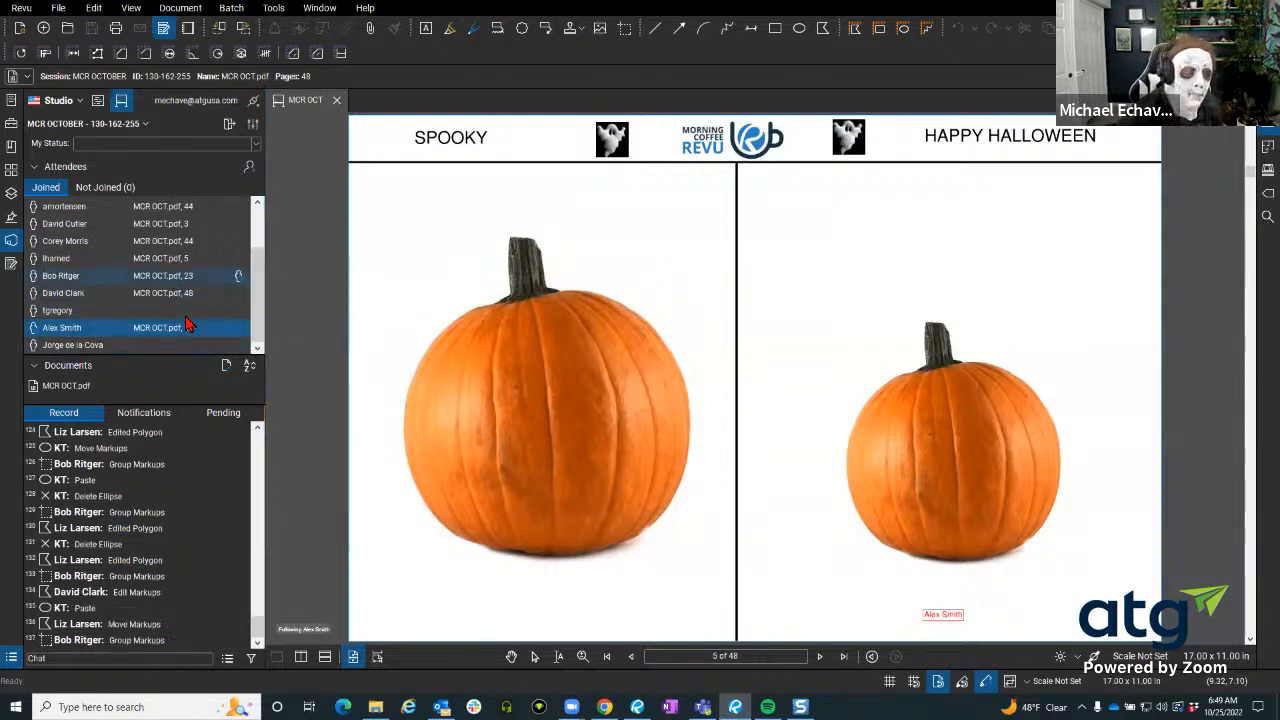
pyautogui.scroll(3, 170, 280)
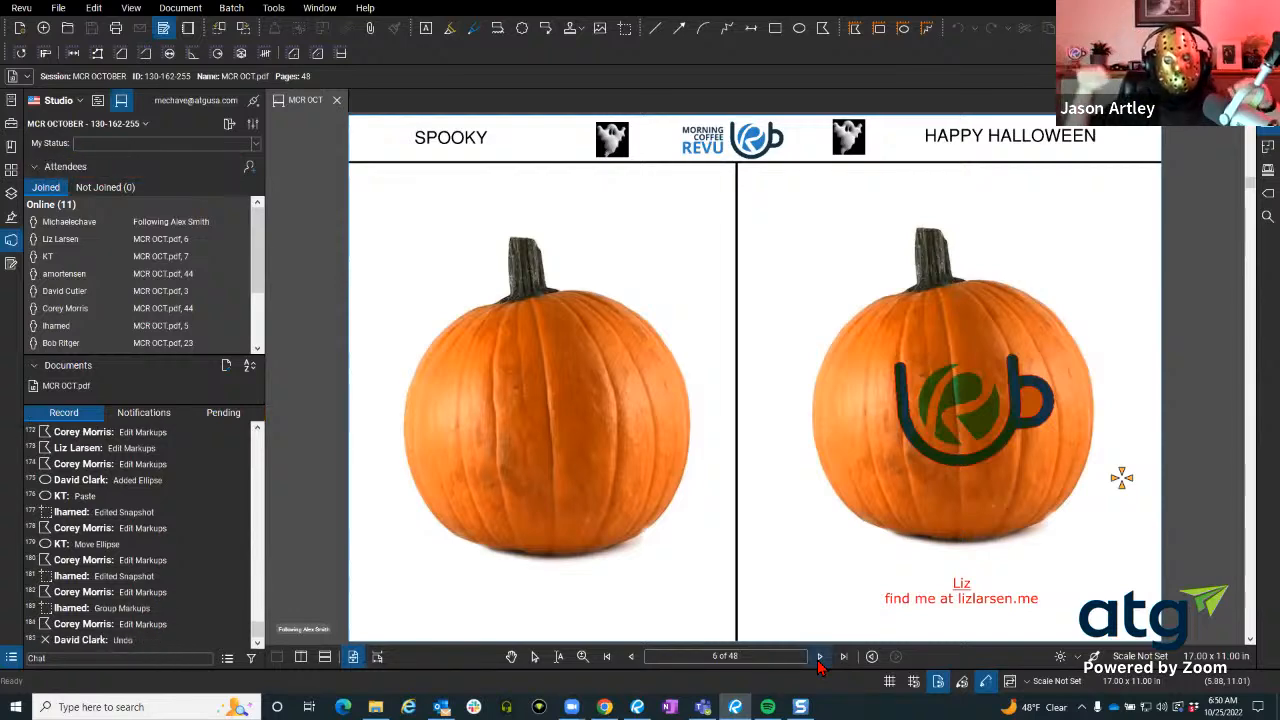
# Page forward through the attendees' pumpkin pages to page 11 and stop following the attendee.
pyautogui.click(819, 657)
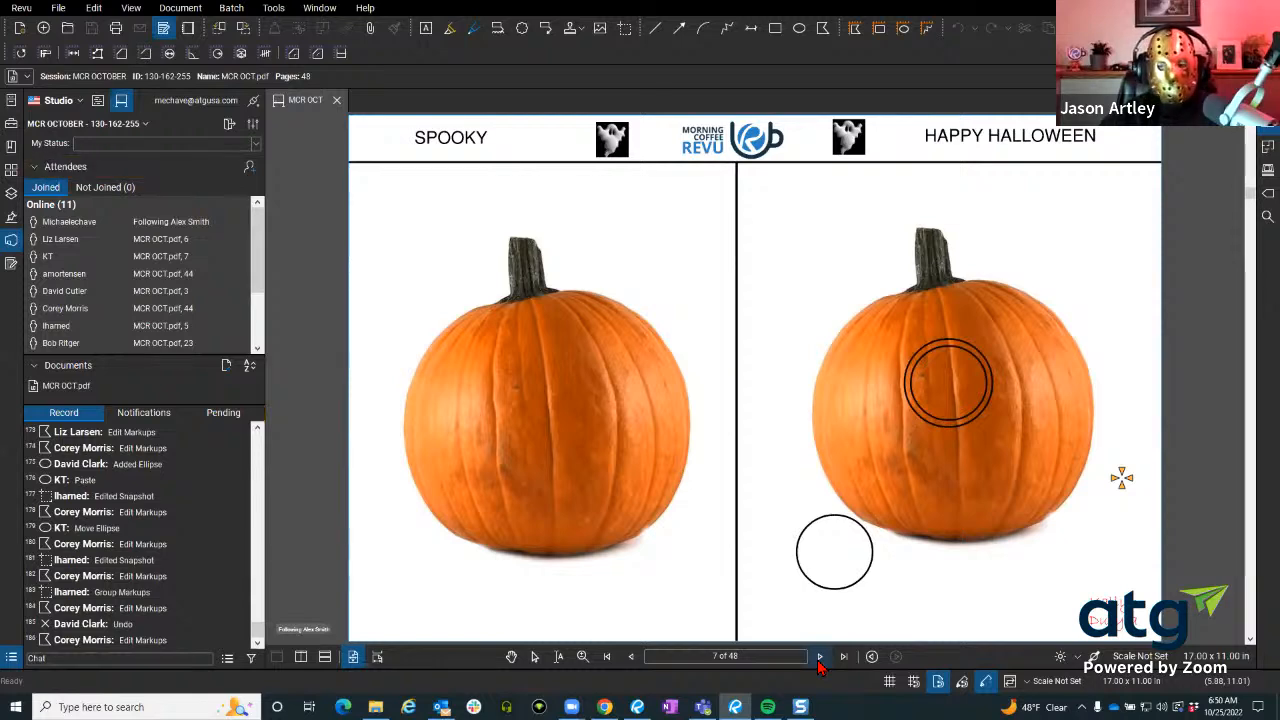
pyautogui.click(819, 657)
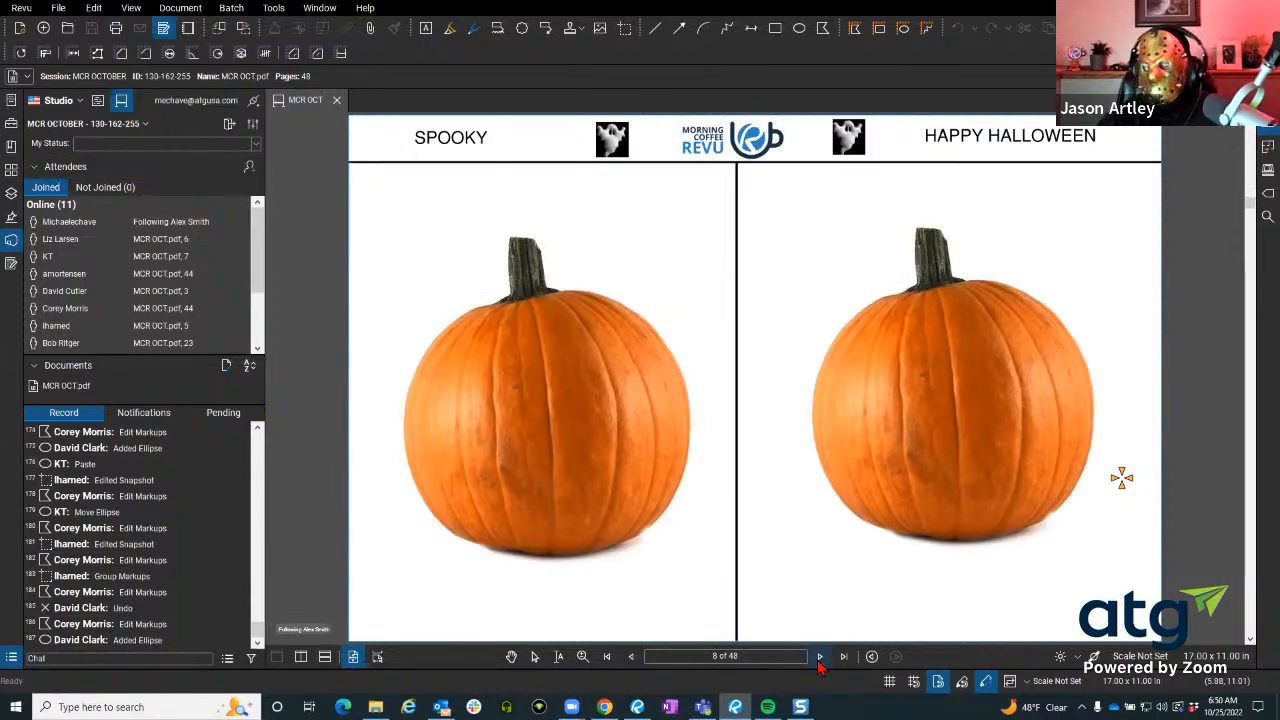
pyautogui.click(819, 657)
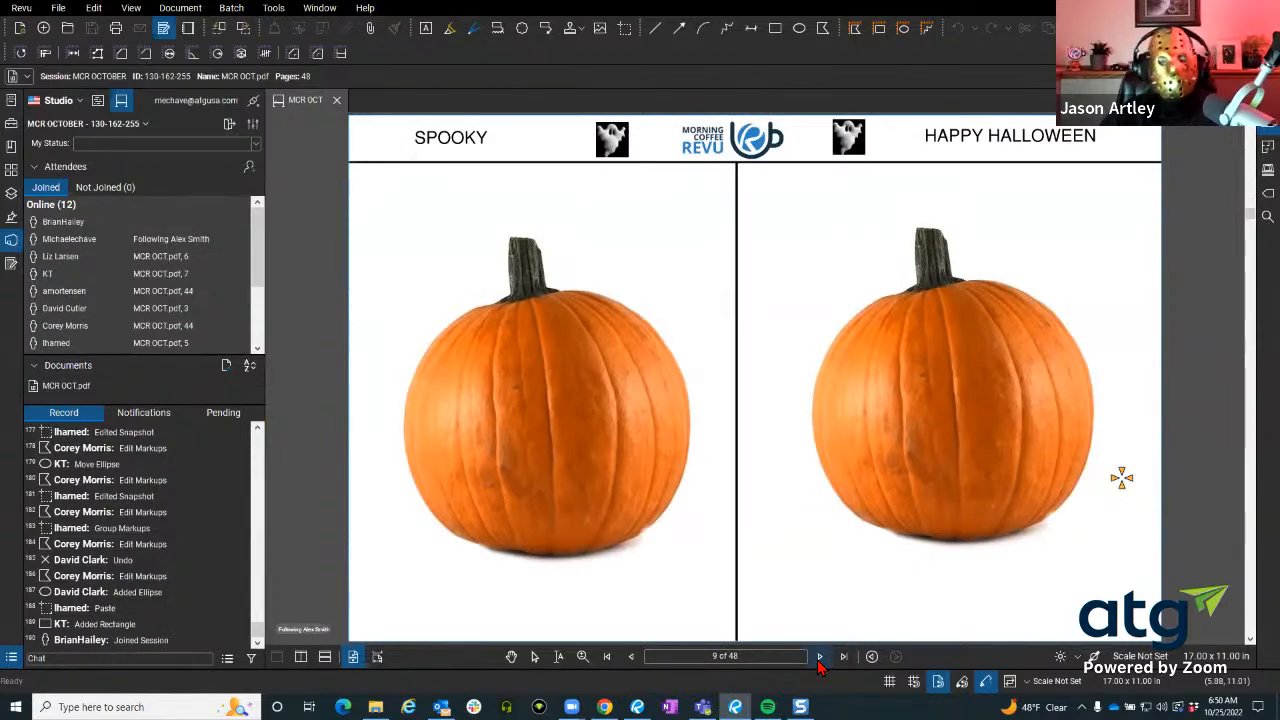
pyautogui.click(819, 657)
pyautogui.click(819, 657)
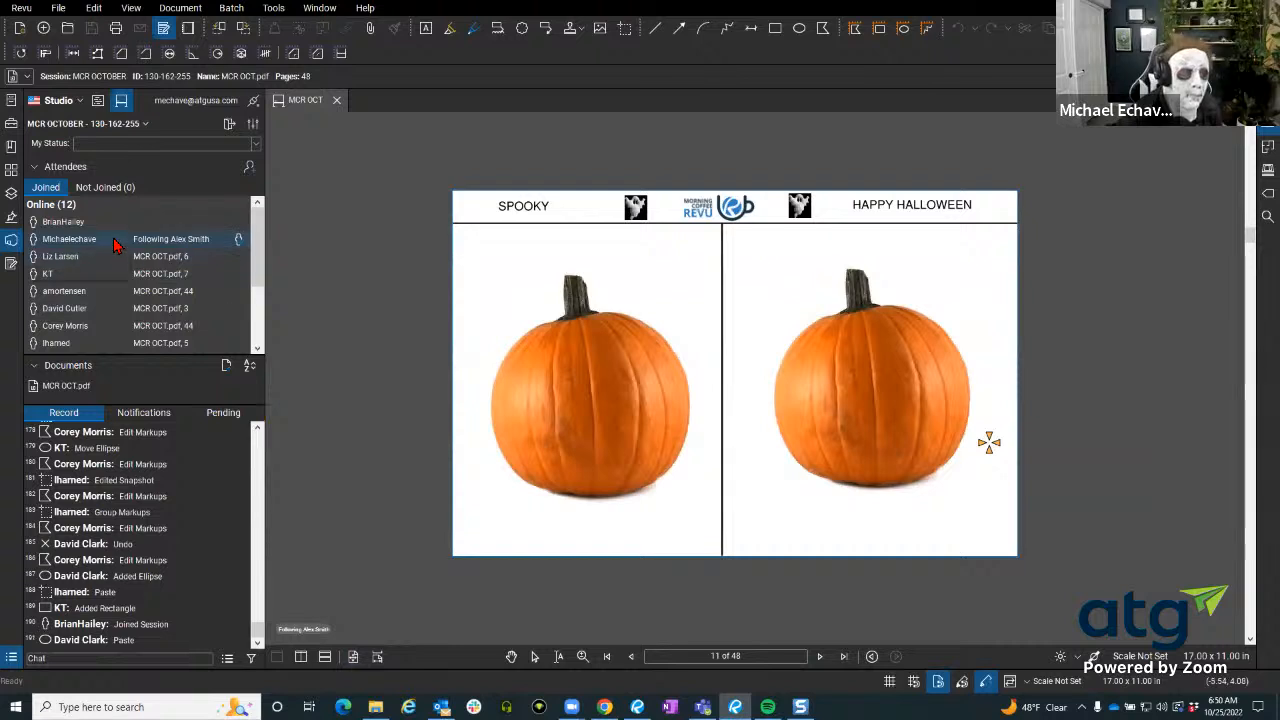
pyautogui.rightClick(115, 240)
pyautogui.click(176, 248)
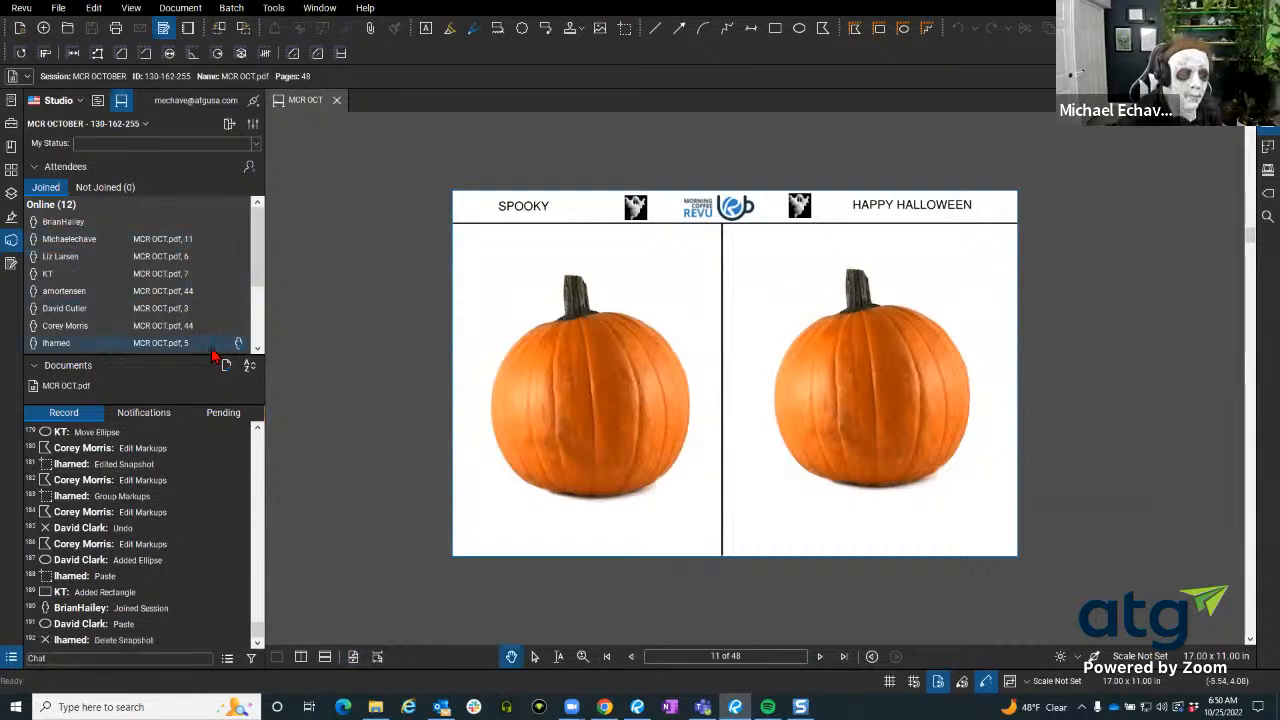
# Slightly shrink the session record area and review which page each attendee is on, down to the offline attendees.
pyautogui.scroll(-1, 177, 246)
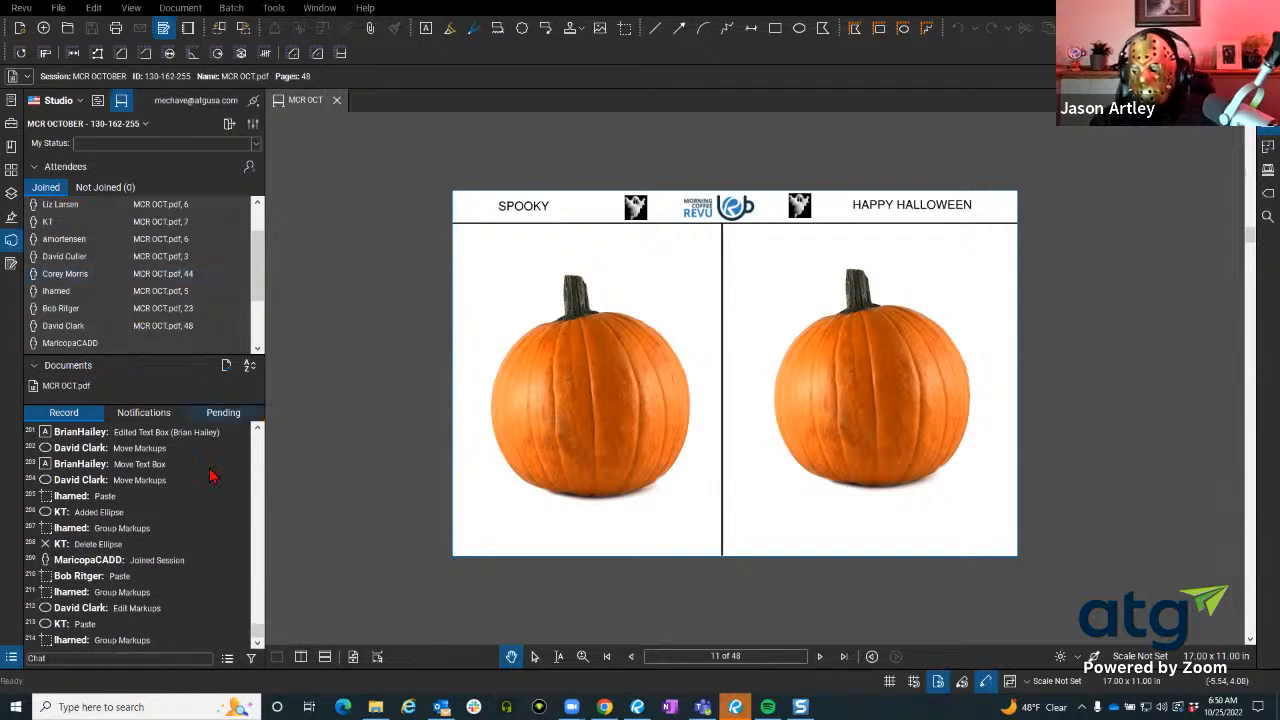
pyautogui.moveTo(187, 406)
pyautogui.mouseDown()
pyautogui.moveTo(189, 482)
pyautogui.moveTo(192, 414)
pyautogui.mouseUp()
pyautogui.scroll(2, 192, 285)
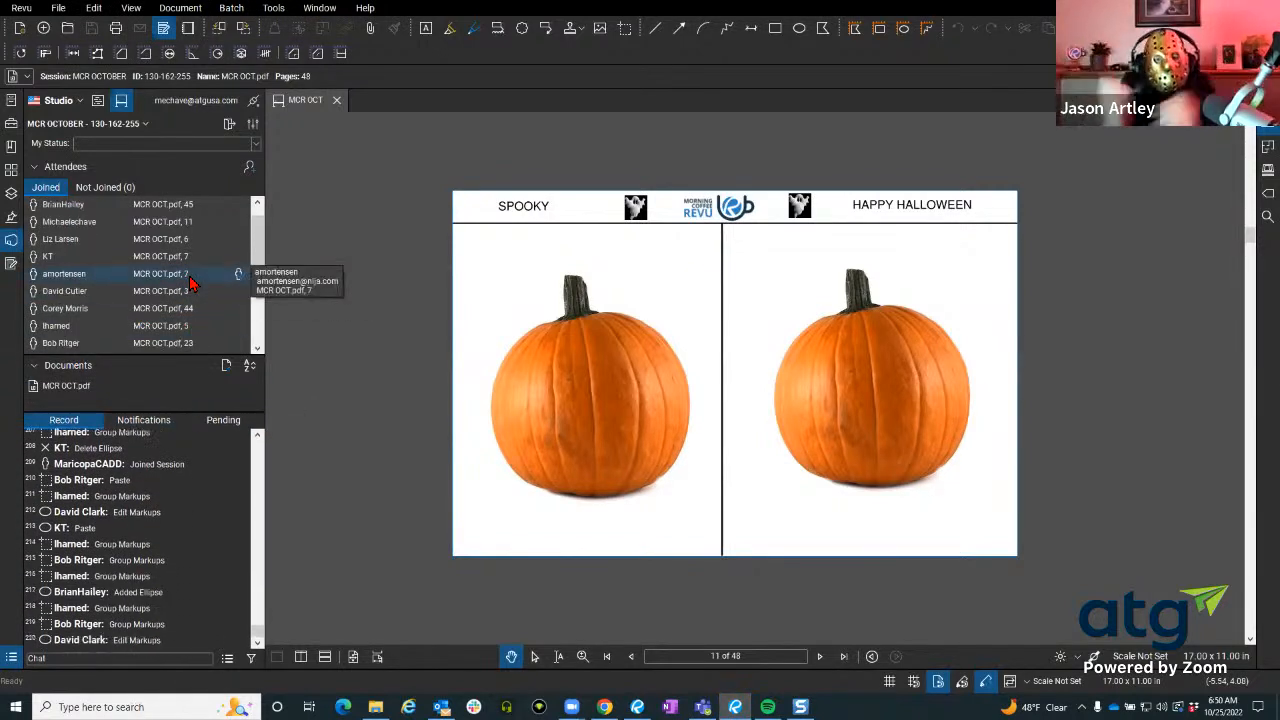
pyautogui.scroll(-3, 192, 285)
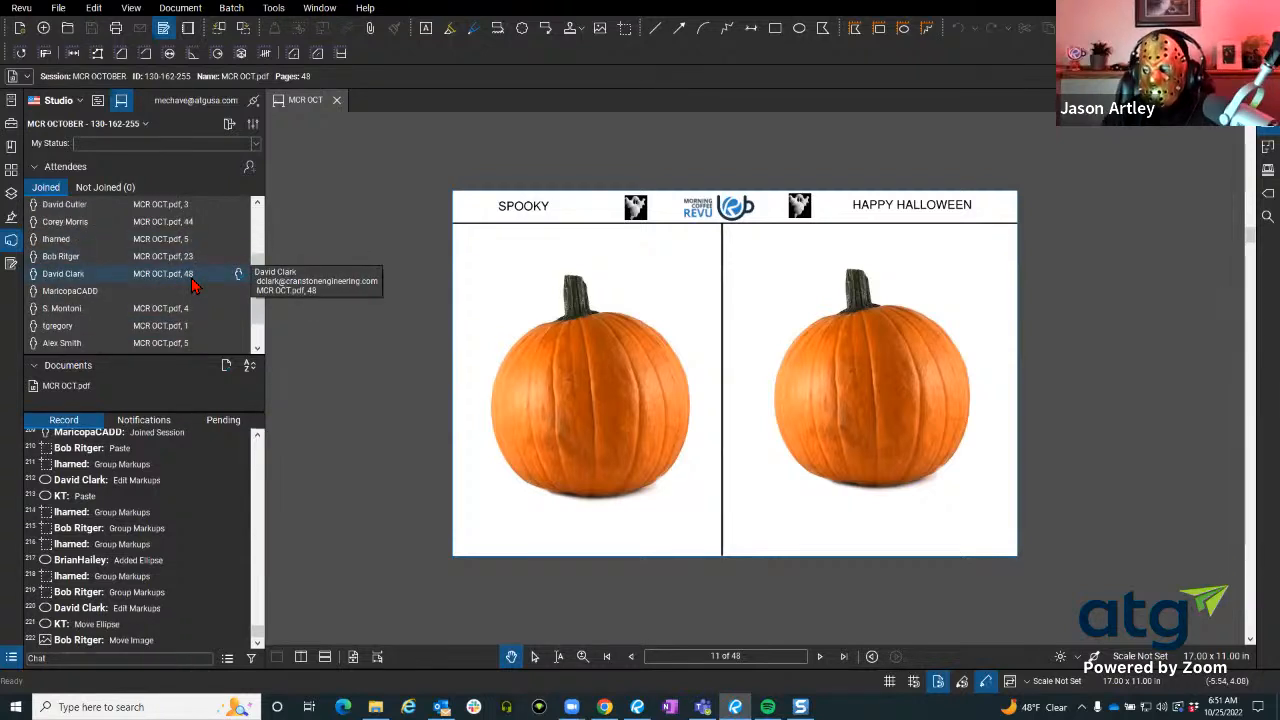
pyautogui.scroll(-2, 195, 287)
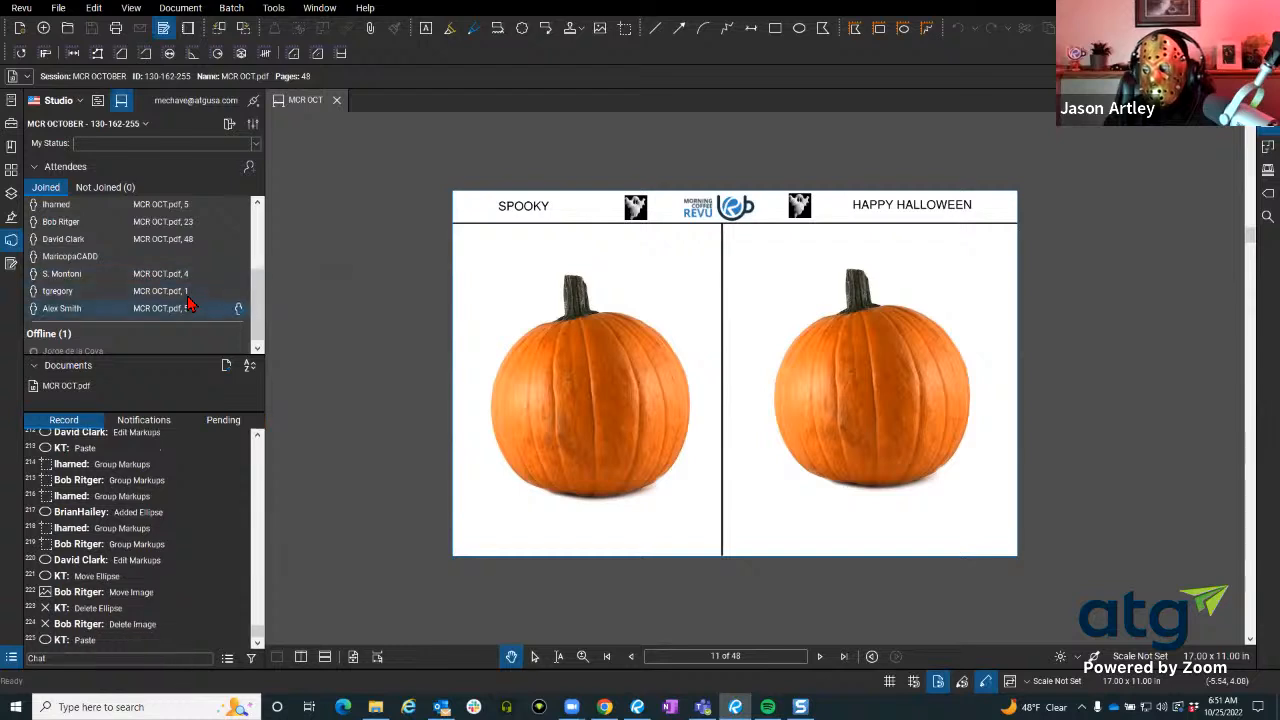
# Check which page each online attendee is on, follow the attendee working on page 6, and stop following that attendee.
pyautogui.scroll(-1, 168, 300)
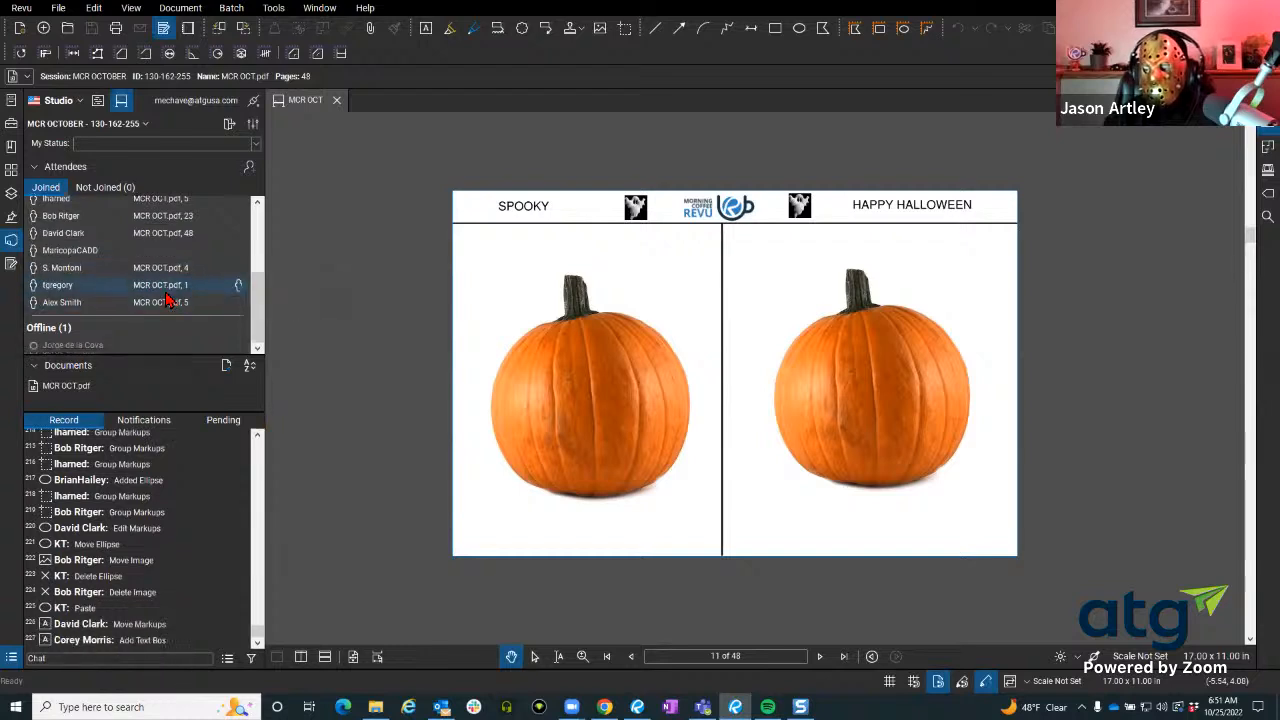
pyautogui.scroll(5, 165, 295)
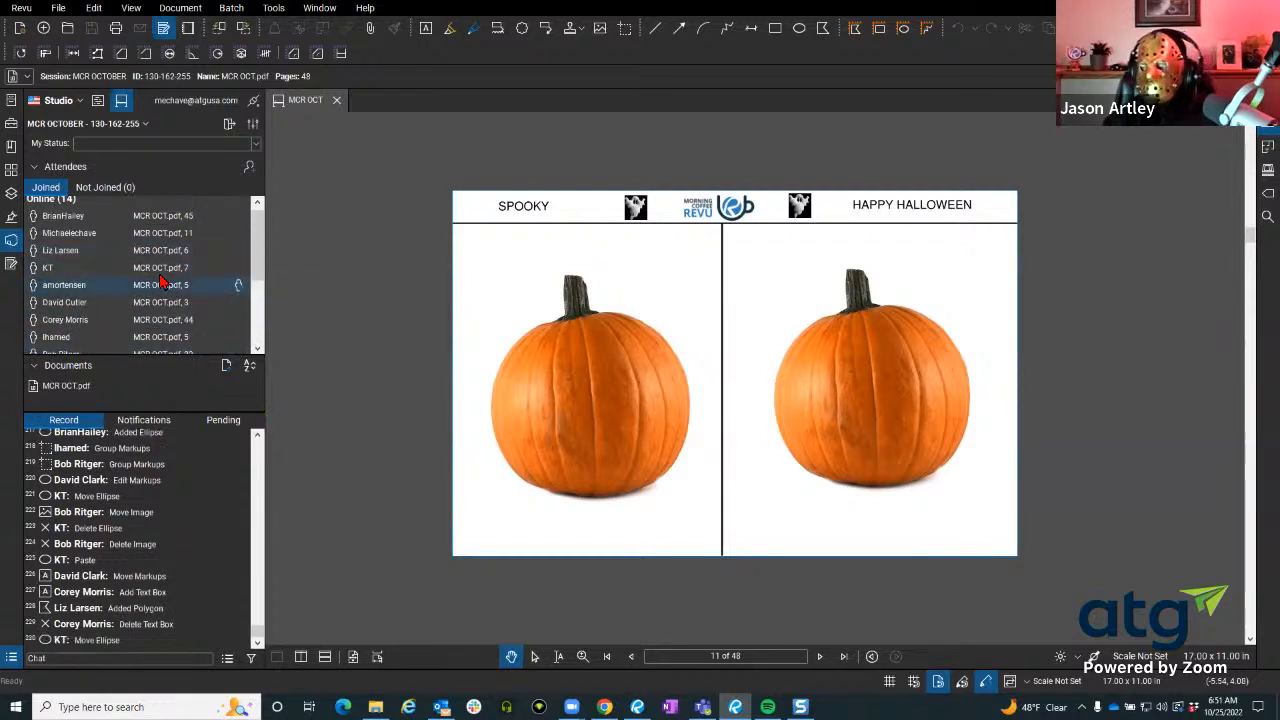
pyautogui.rightClick(160, 270)
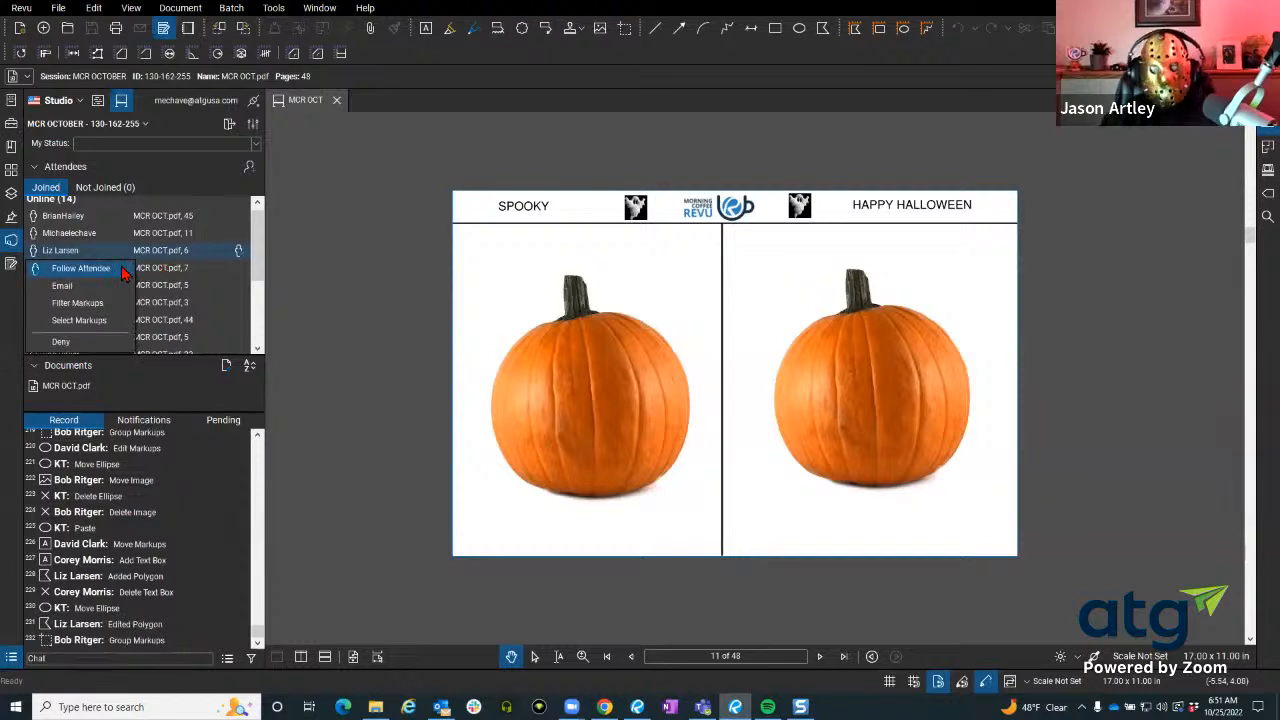
pyautogui.click(80, 268)
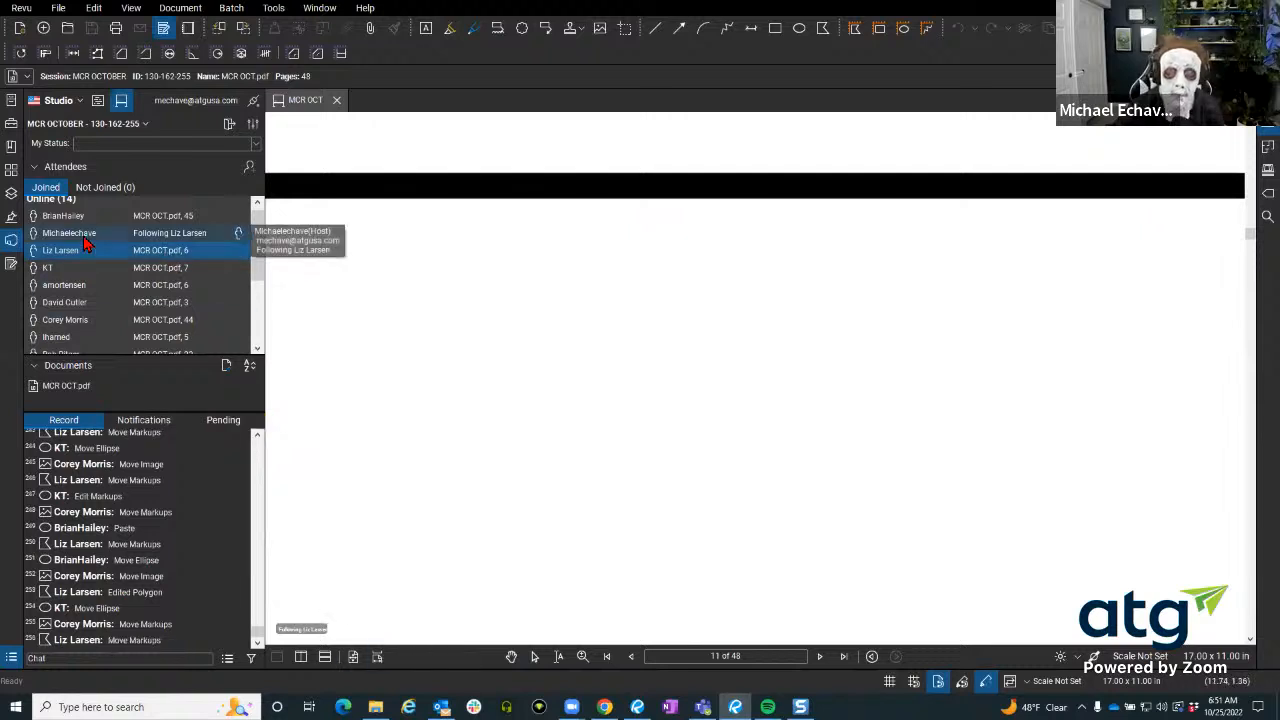
pyautogui.rightClick(47, 245)
pyautogui.click(121, 238)
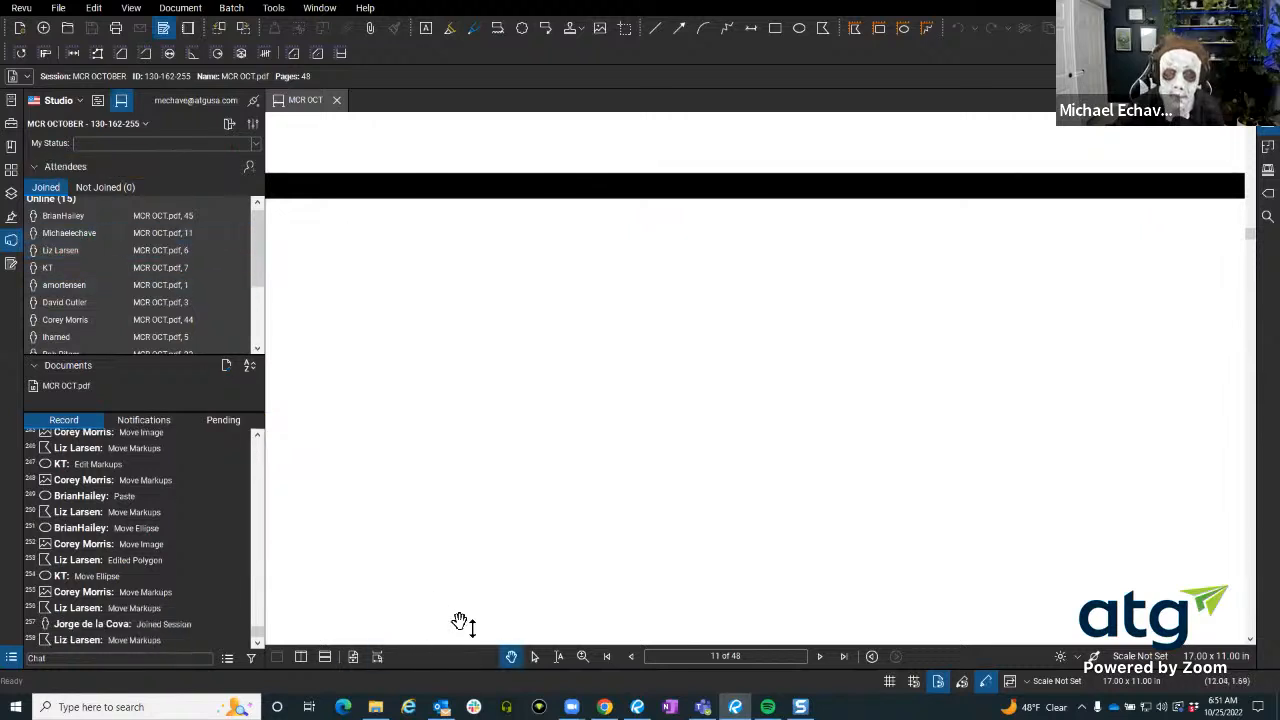
# Fit page 11 to the window width and look through the following pumpkin pages up to page 19.
pyautogui.scroll(-2, 531, 381)
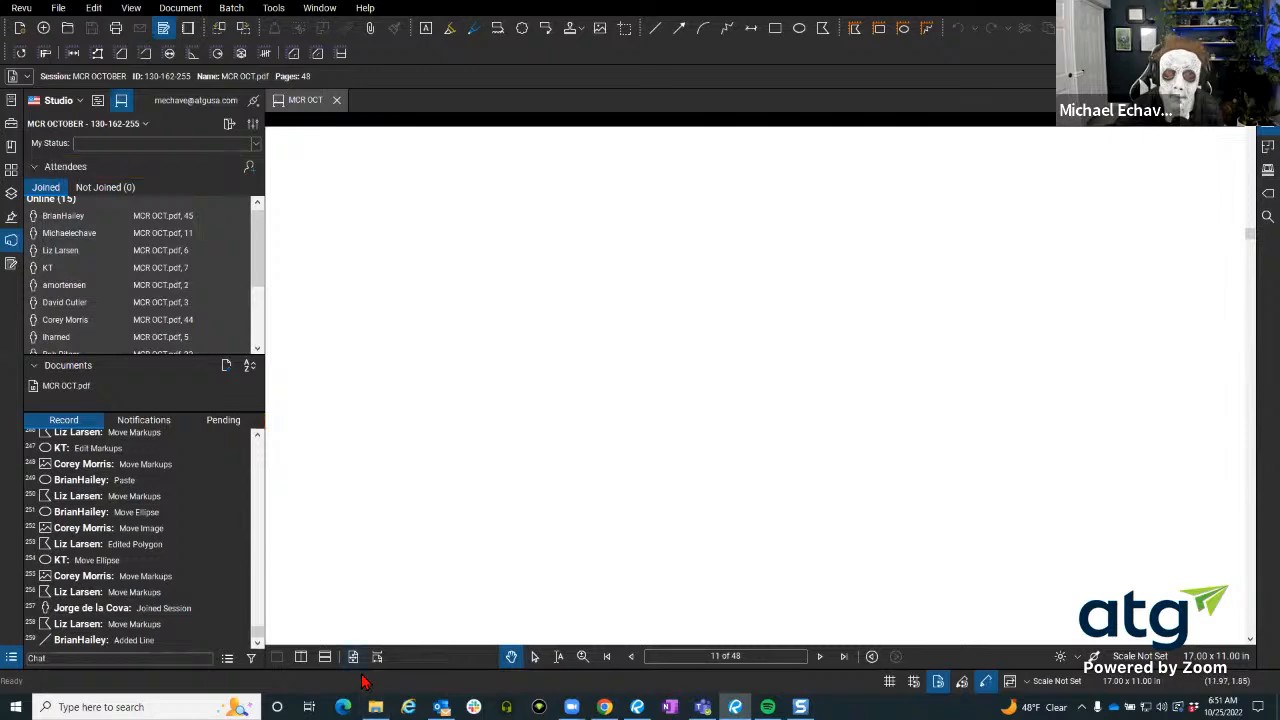
pyautogui.click(353, 657)
pyautogui.click(377, 657)
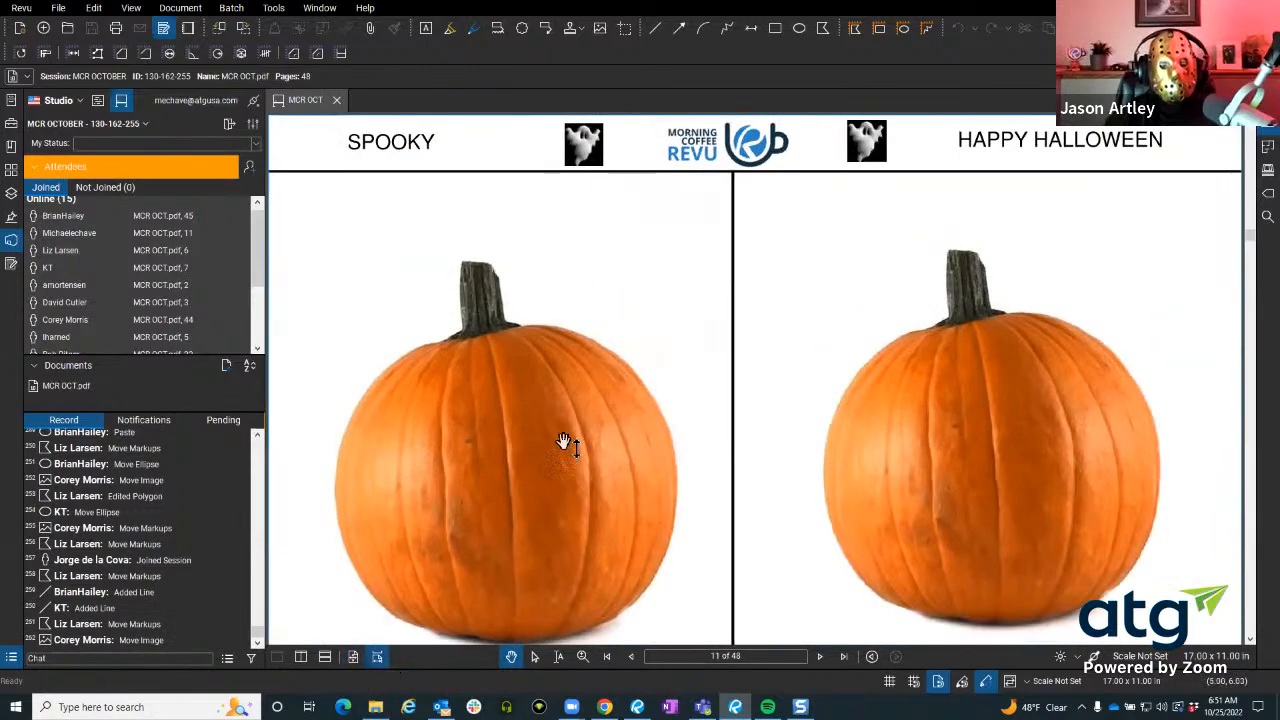
pyautogui.scroll(-3, 564, 434)
pyautogui.scroll(-8, 564, 432)
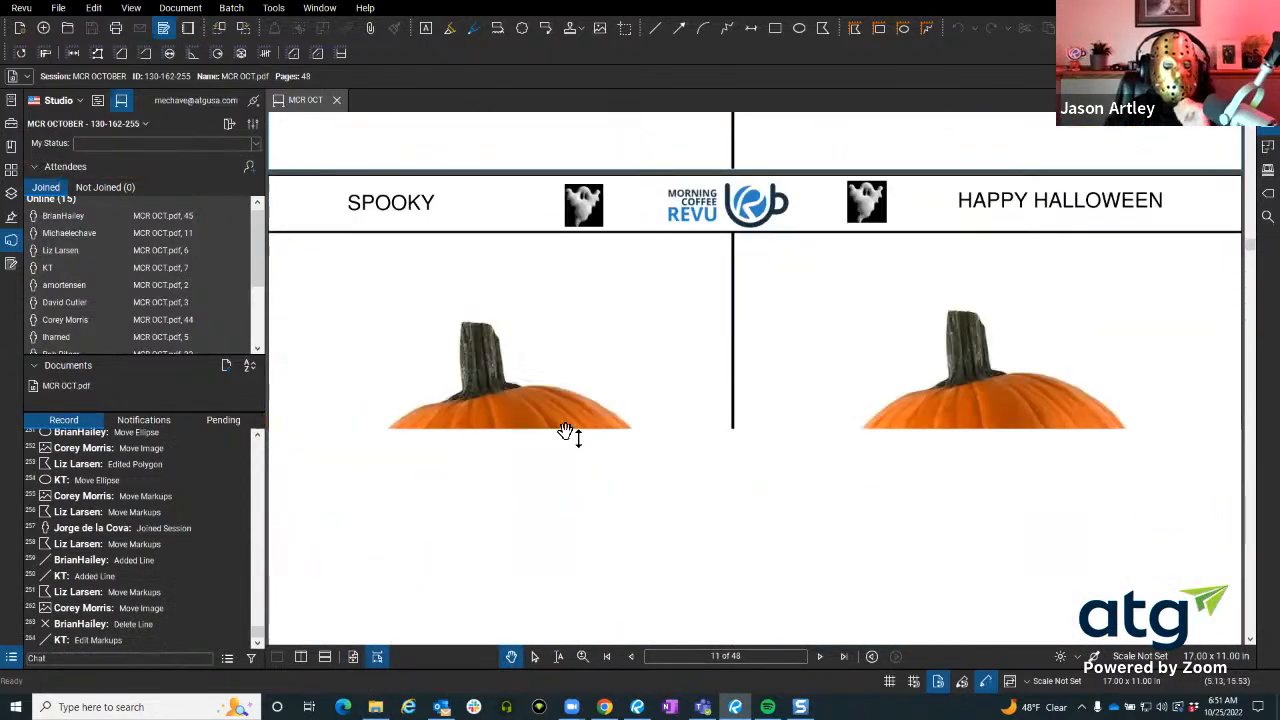
pyautogui.scroll(-10, 565, 432)
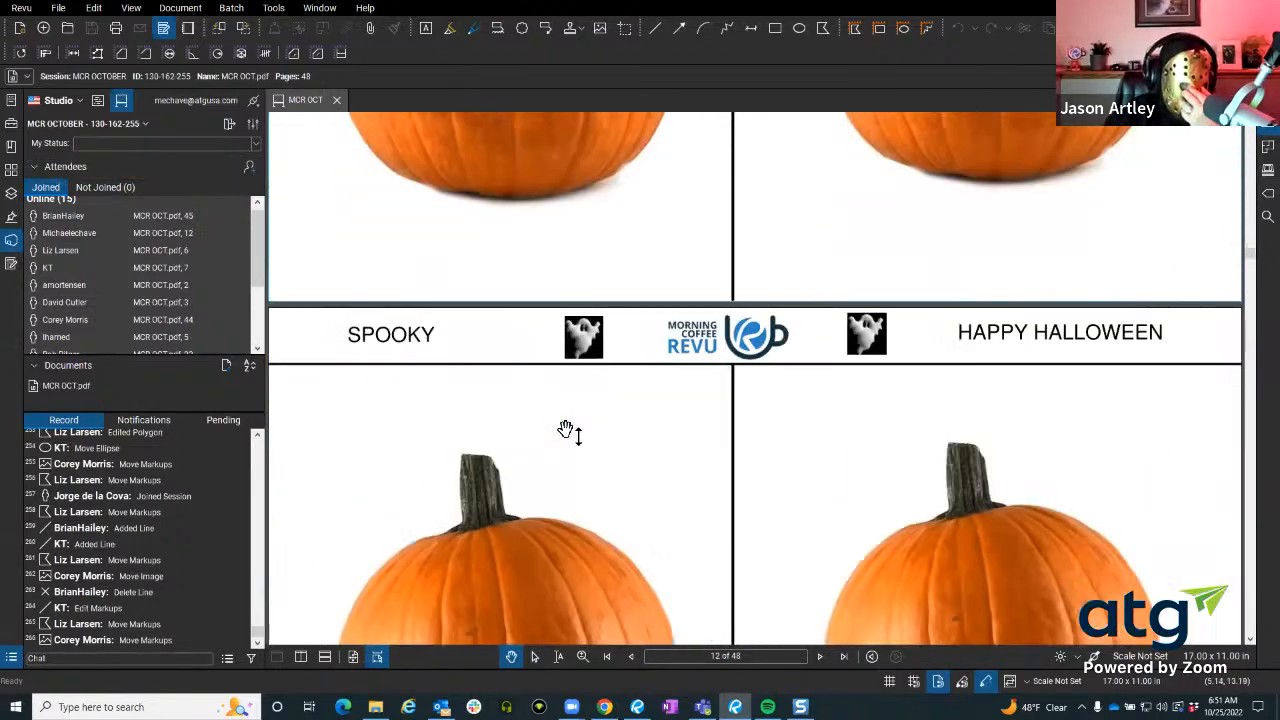
pyautogui.scroll(-5, 565, 430)
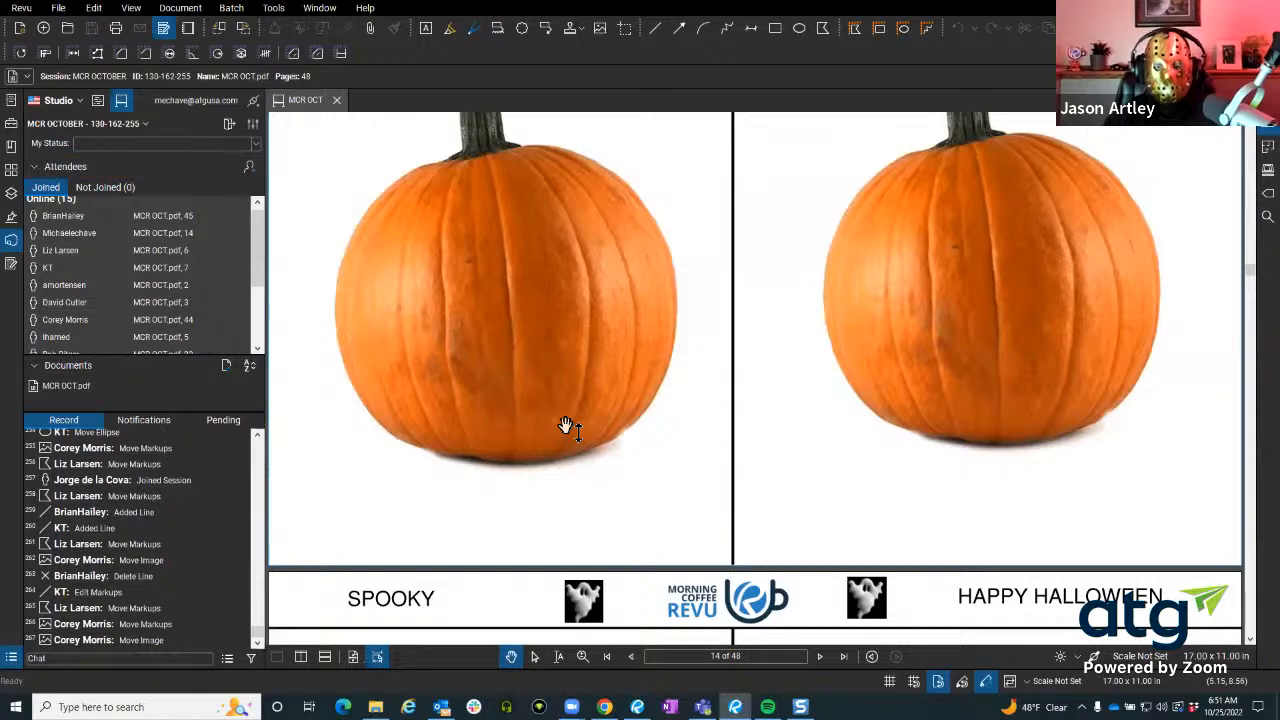
pyautogui.scroll(-3, 565, 427)
pyautogui.scroll(-7, 565, 427)
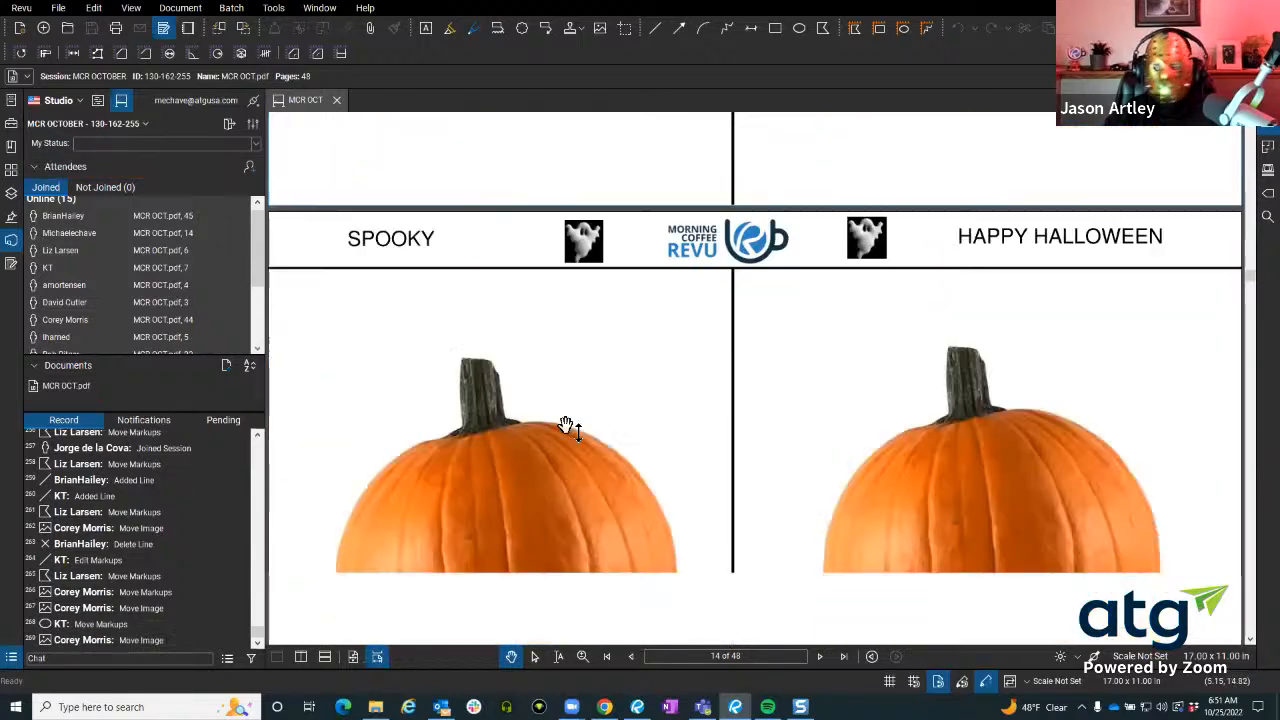
pyautogui.scroll(-8, 565, 427)
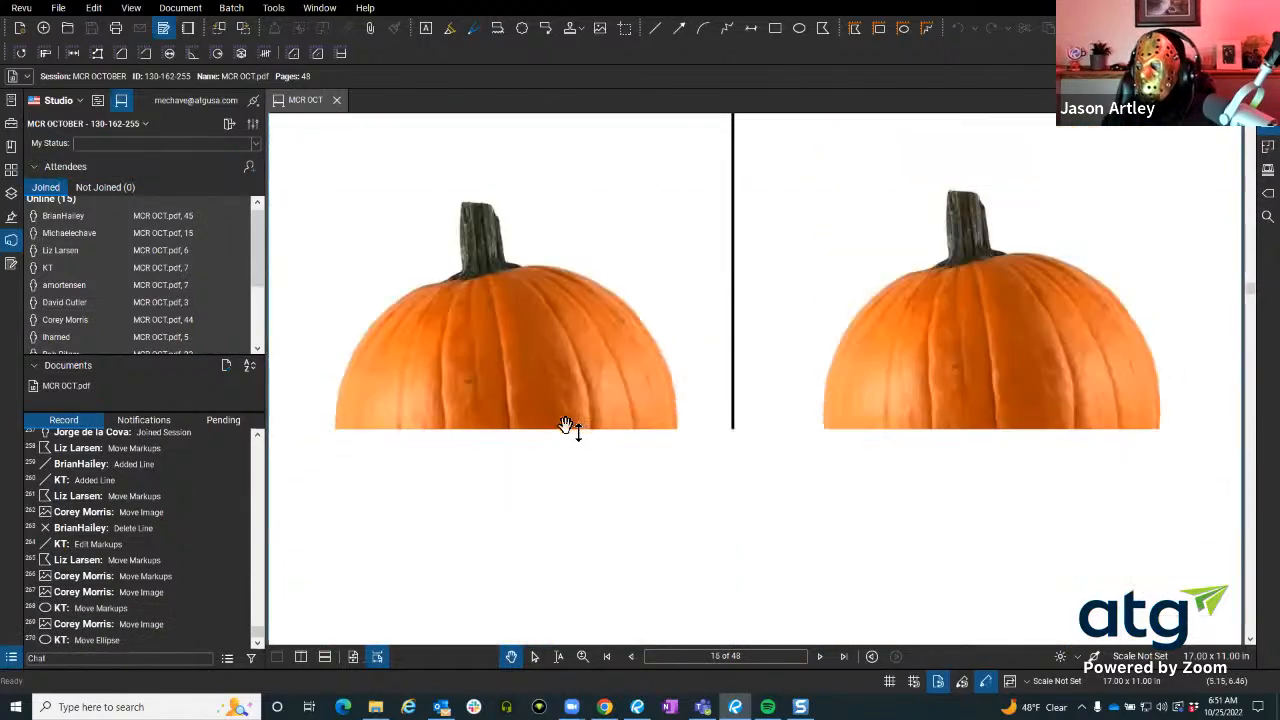
pyautogui.scroll(-8, 567, 422)
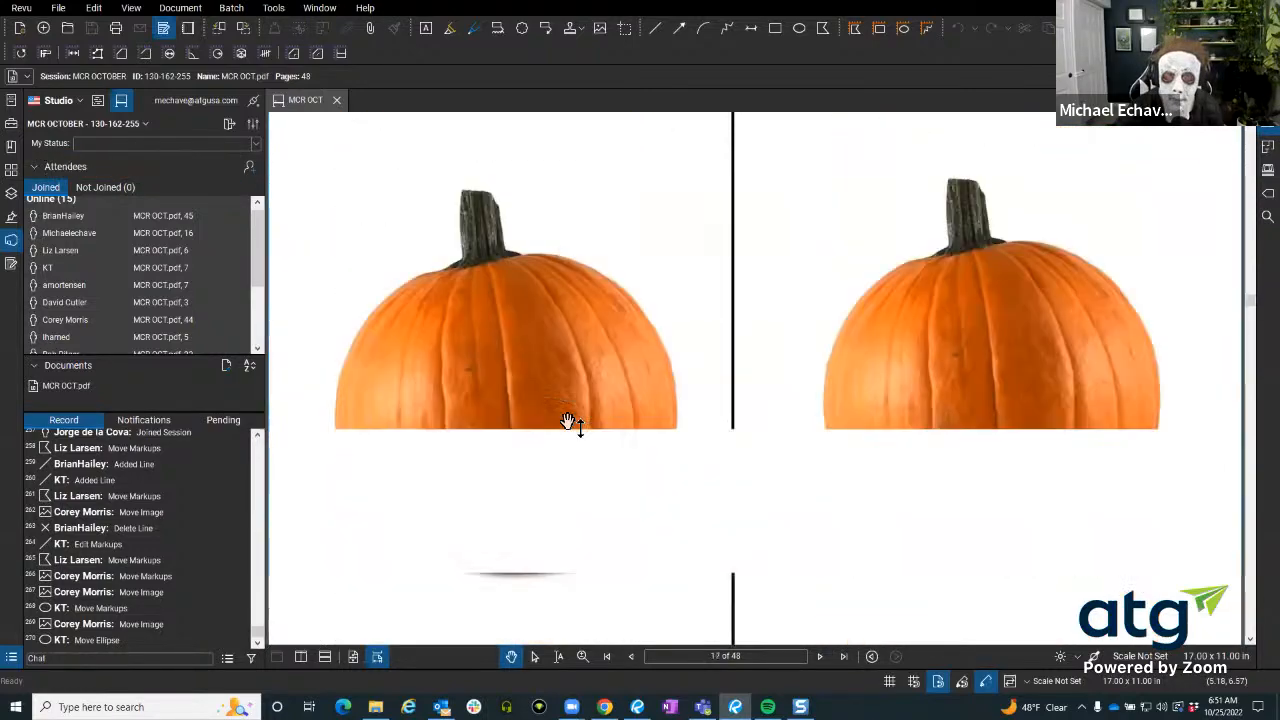
pyautogui.scroll(-8, 567, 422)
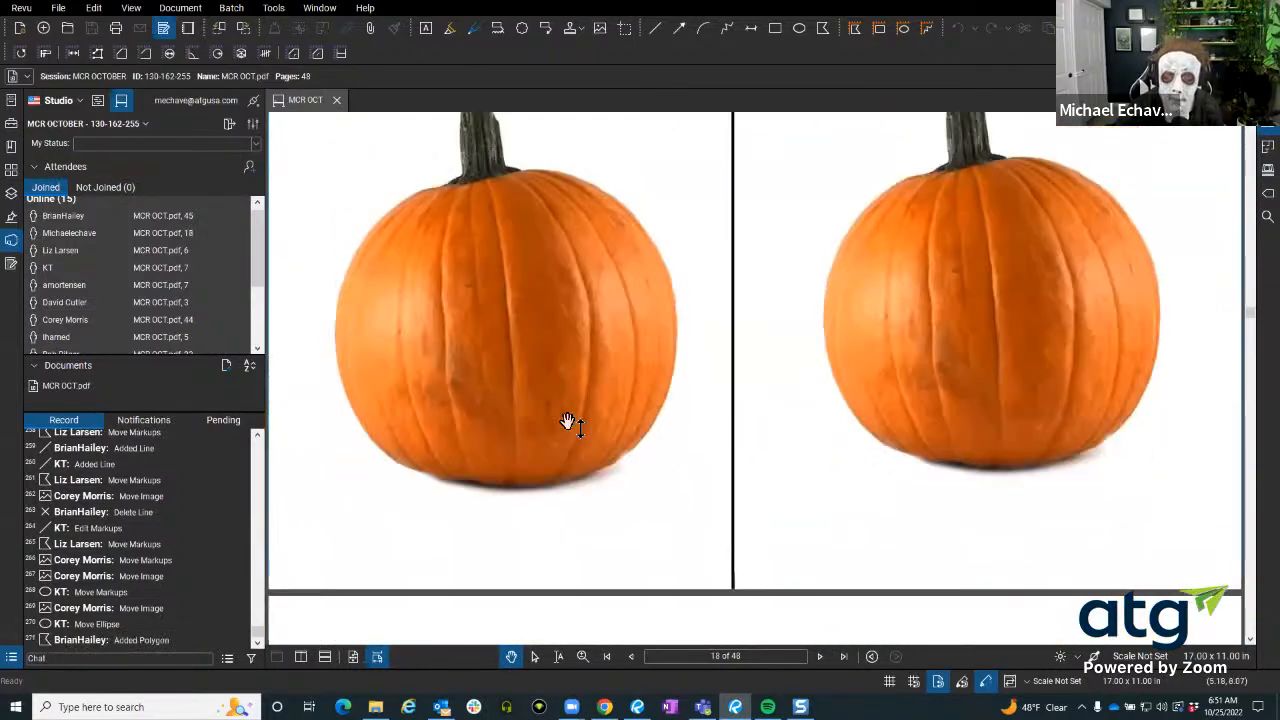
pyautogui.scroll(-3, 567, 424)
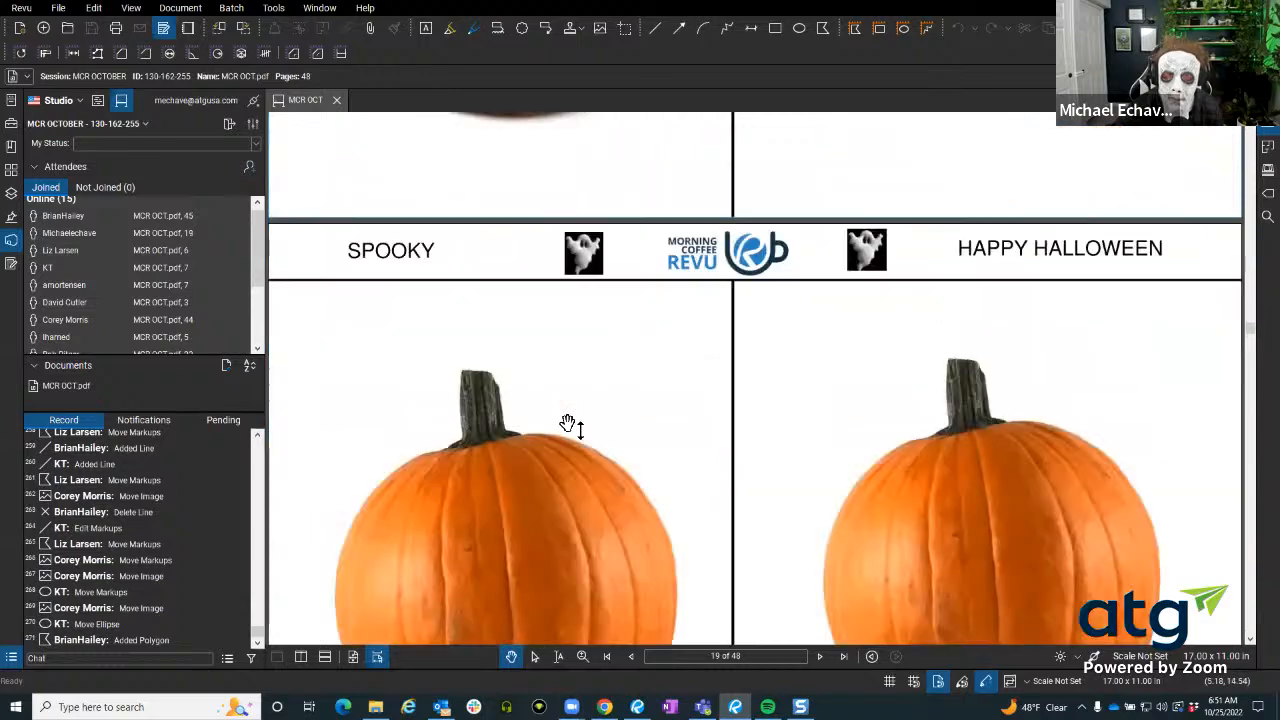
pyautogui.scroll(-6, 443, 451)
pyautogui.scroll(3, 443, 451)
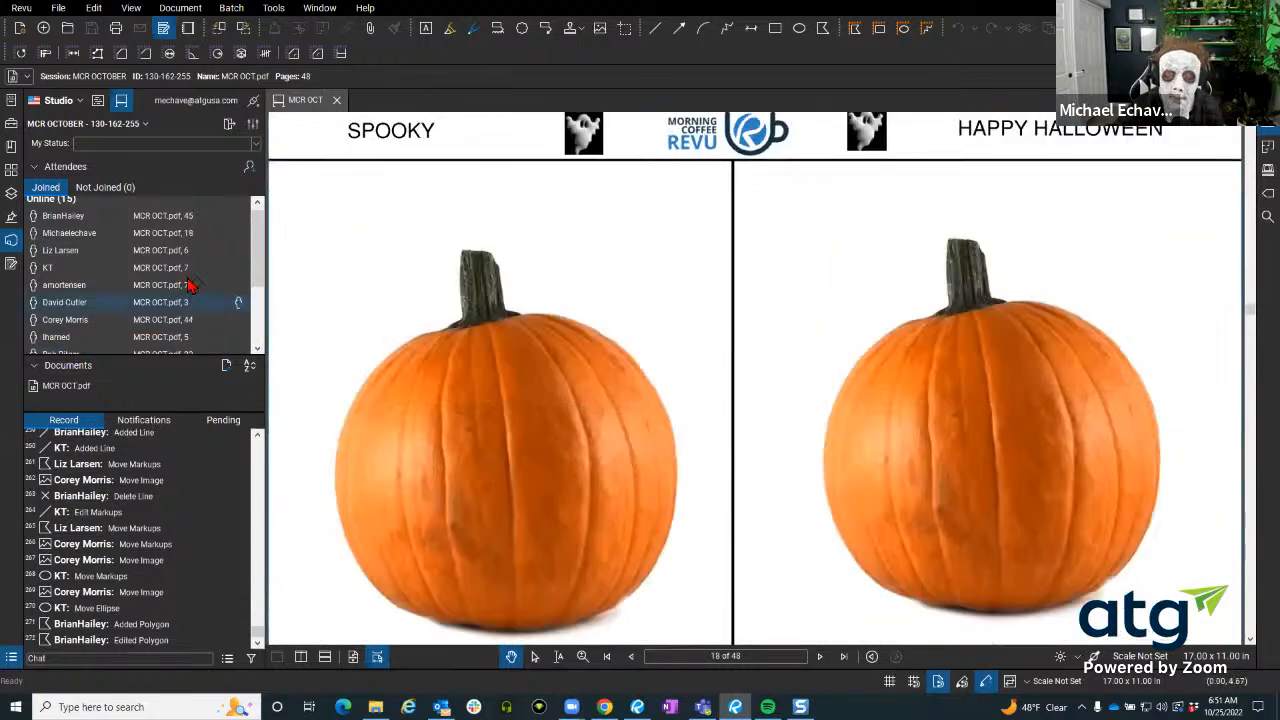
# Jump to the location of the attendee on page 45 and enlarge the view of that page's pumpkins.
pyautogui.click(184, 220)
pyautogui.scroll(1, 649, 443)
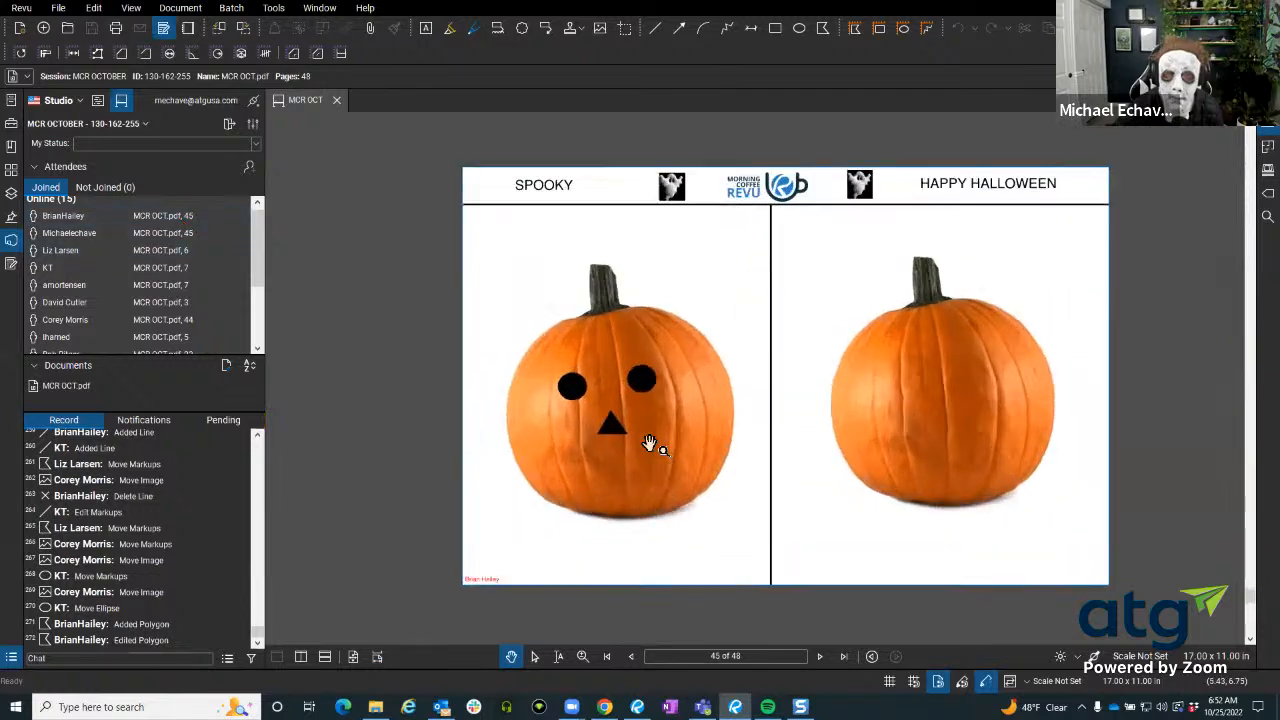
pyautogui.scroll(1, 649, 443)
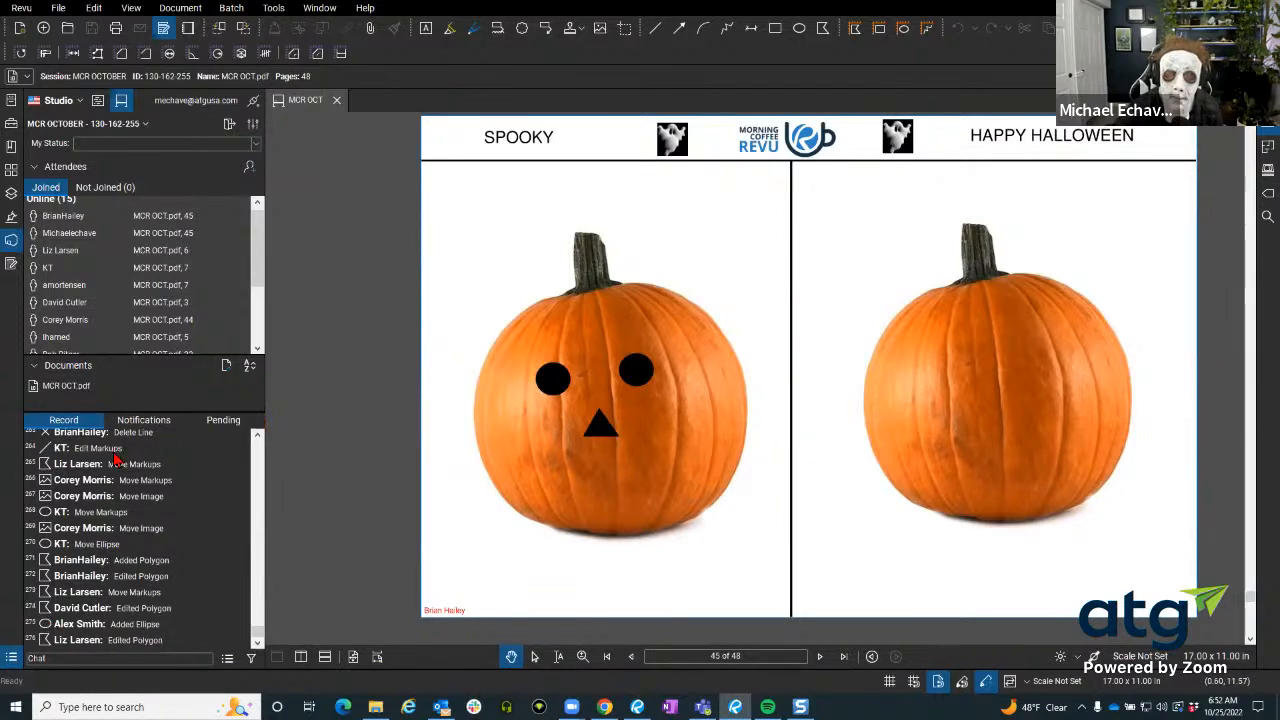
# Review the Markups List from the ellipses down to the typewritten text, hide it again, and check the latest session record entries.
pyautogui.click(12, 658)
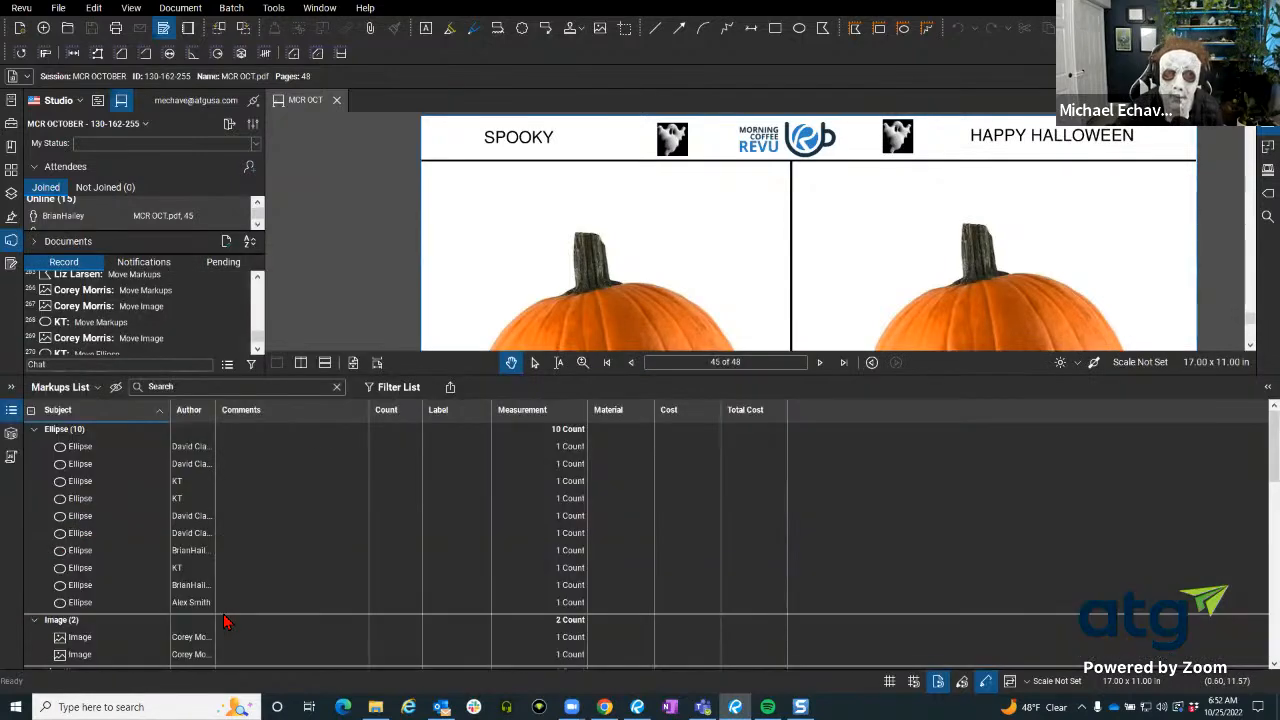
pyautogui.scroll(-10, 160, 490)
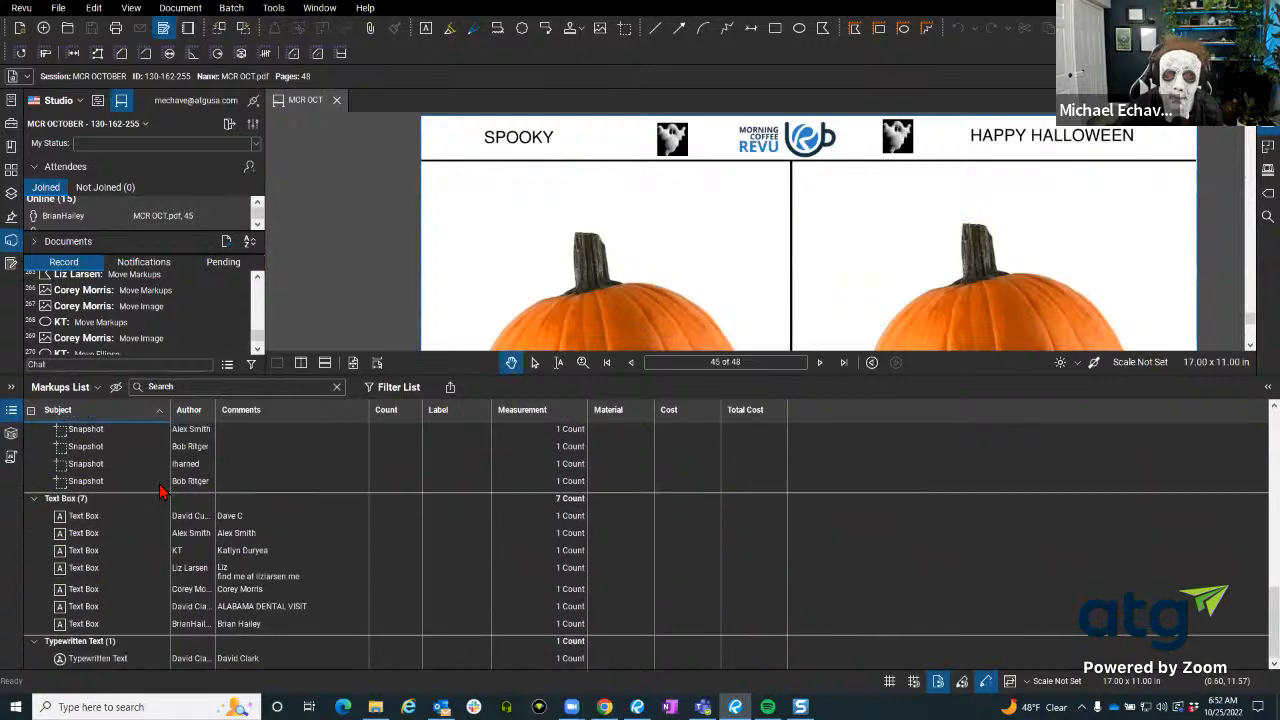
pyautogui.click(12, 414)
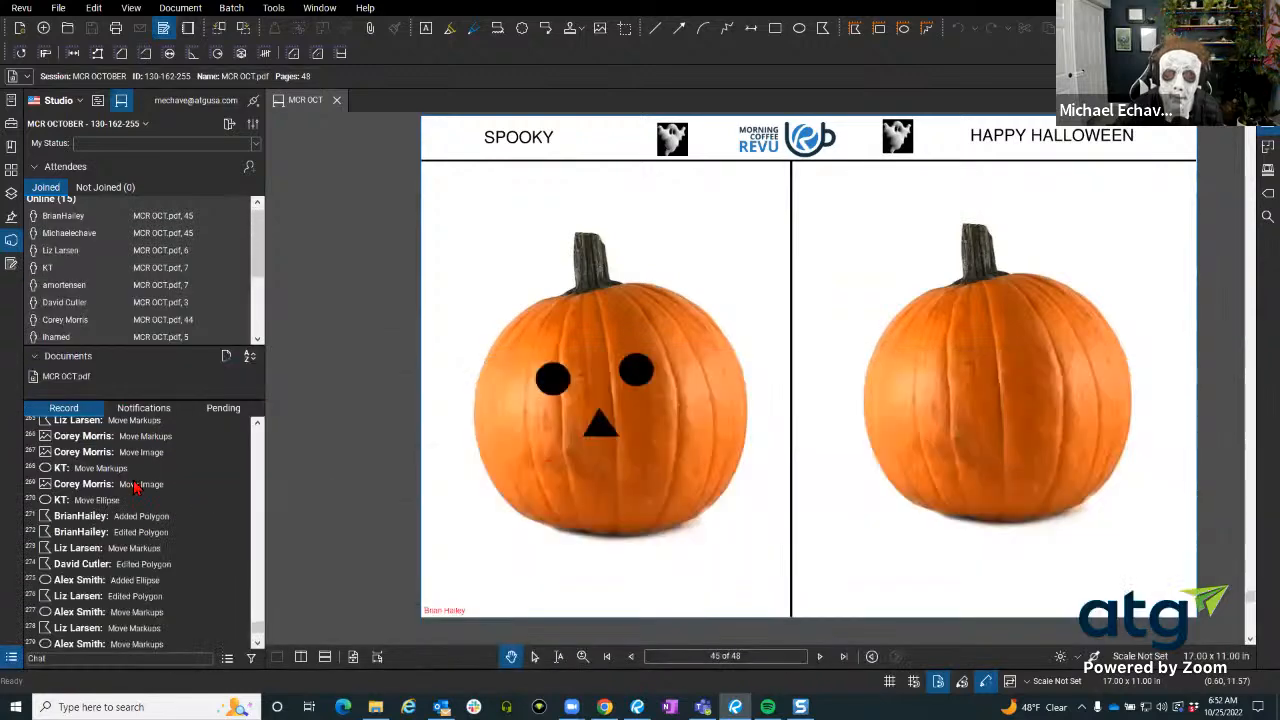
pyautogui.scroll(-3, 133, 487)
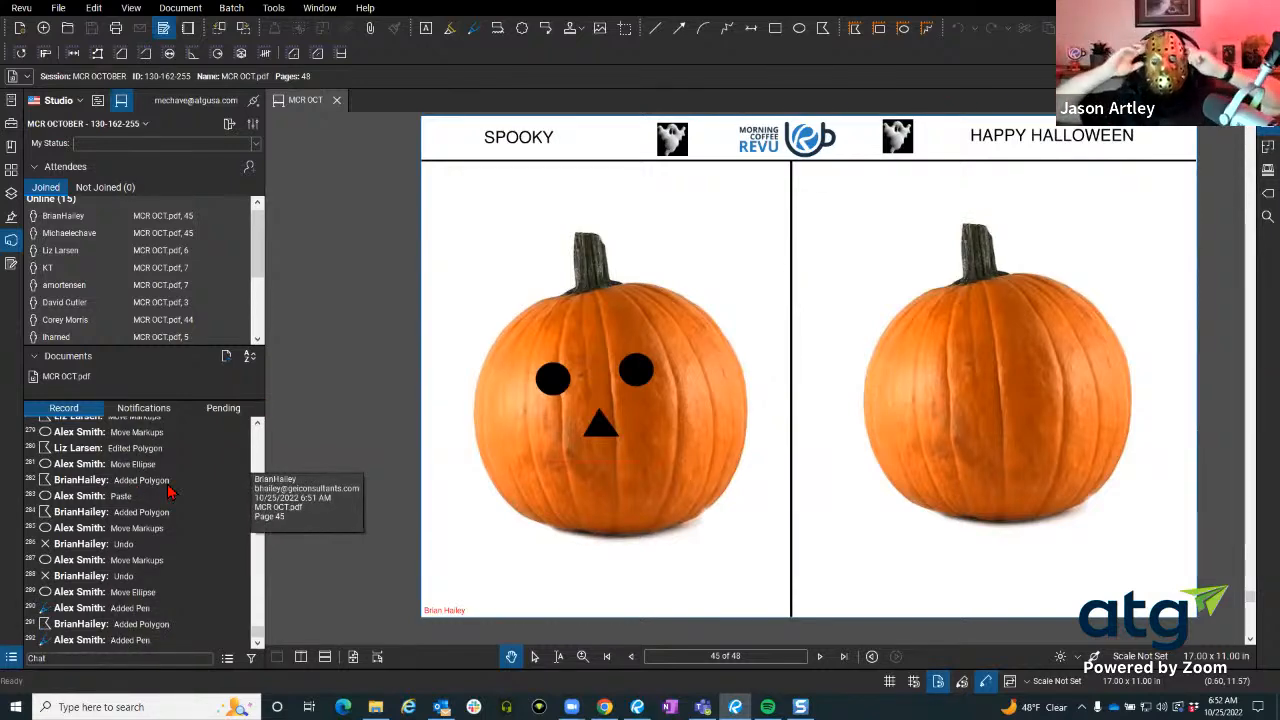
# Go back to page 44, examine the black silhouette on the pumpkin up close, and return to the whole page.
pyautogui.click(631, 657)
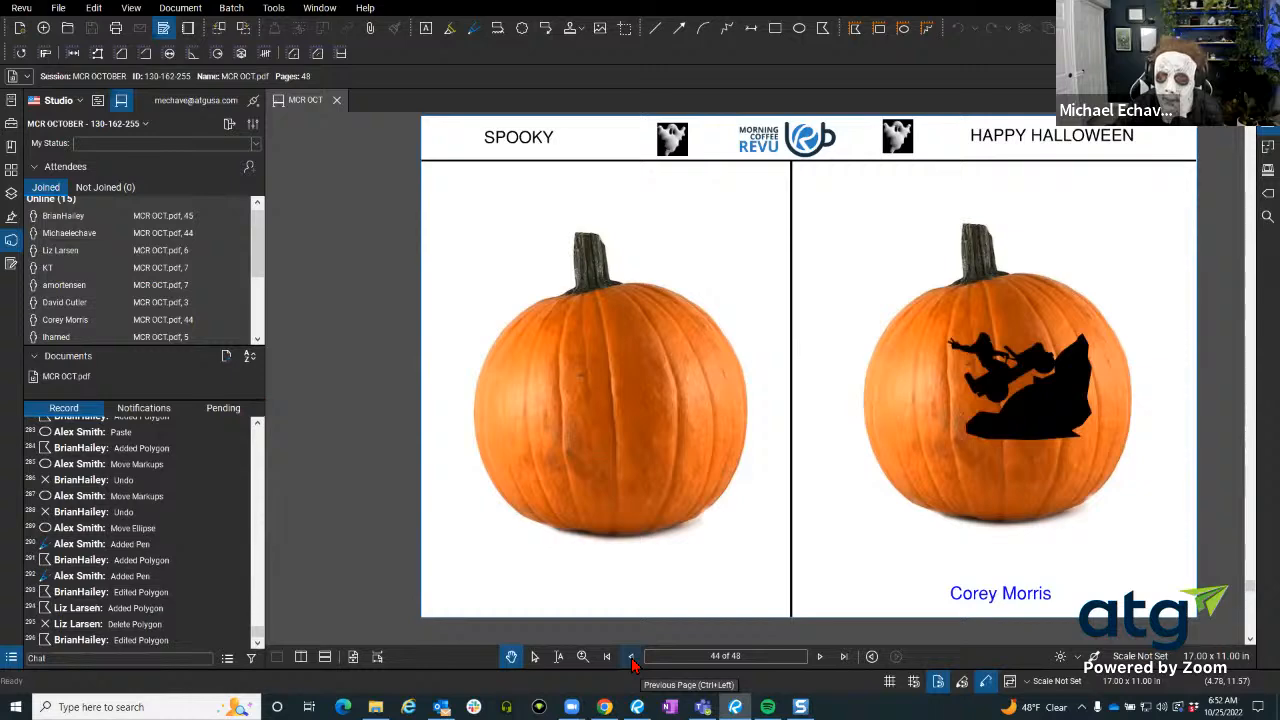
pyautogui.scroll(3, 986, 370)
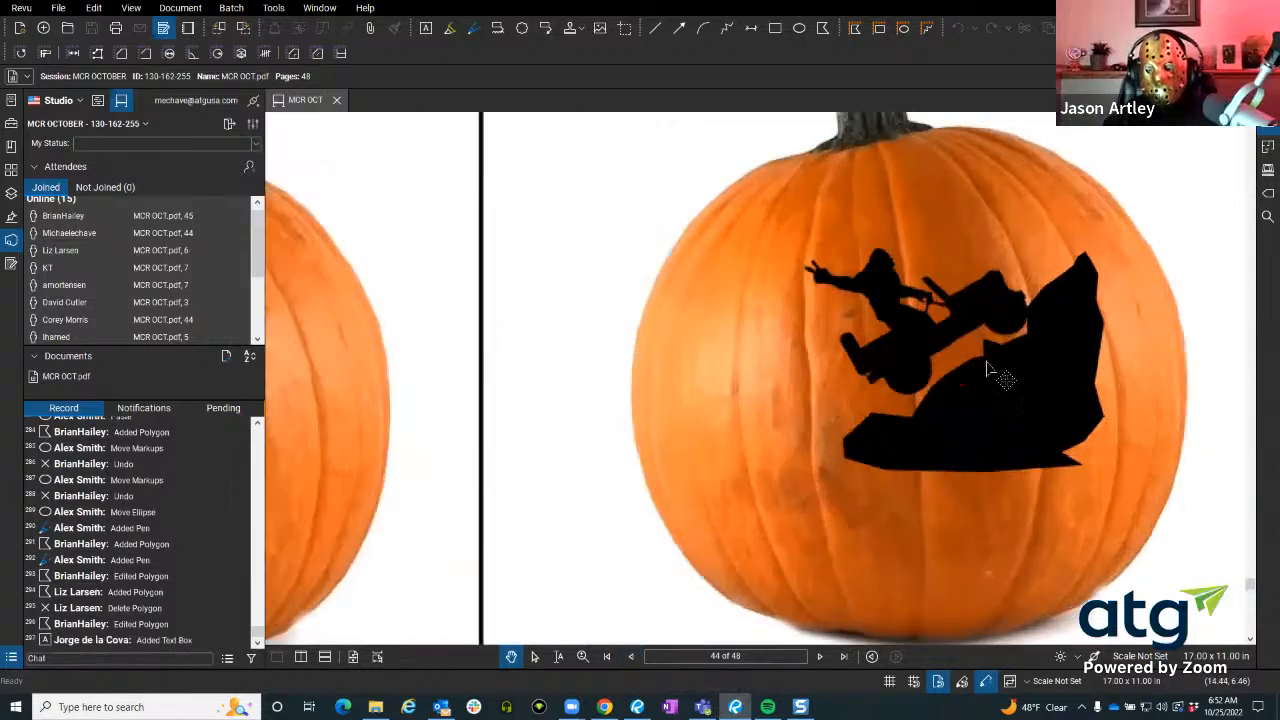
pyautogui.scroll(2, 986, 370)
pyautogui.scroll(2, 691, 452)
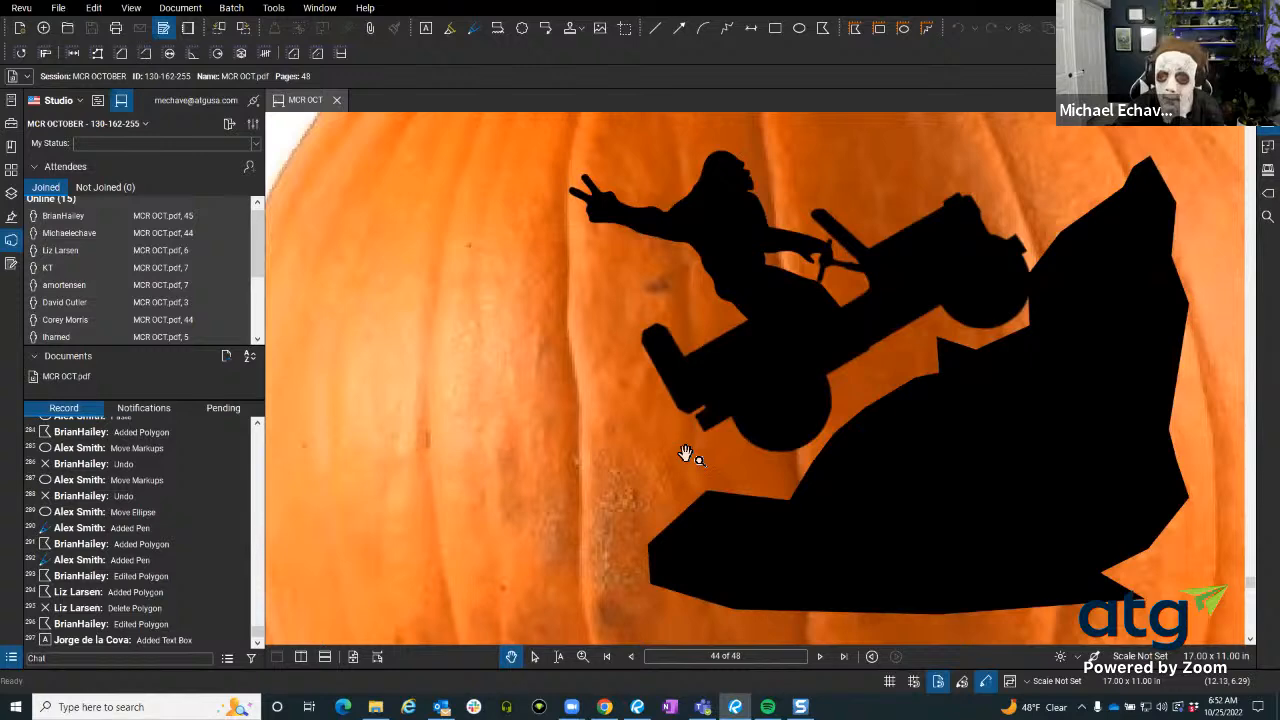
pyautogui.scroll(-6, 685, 455)
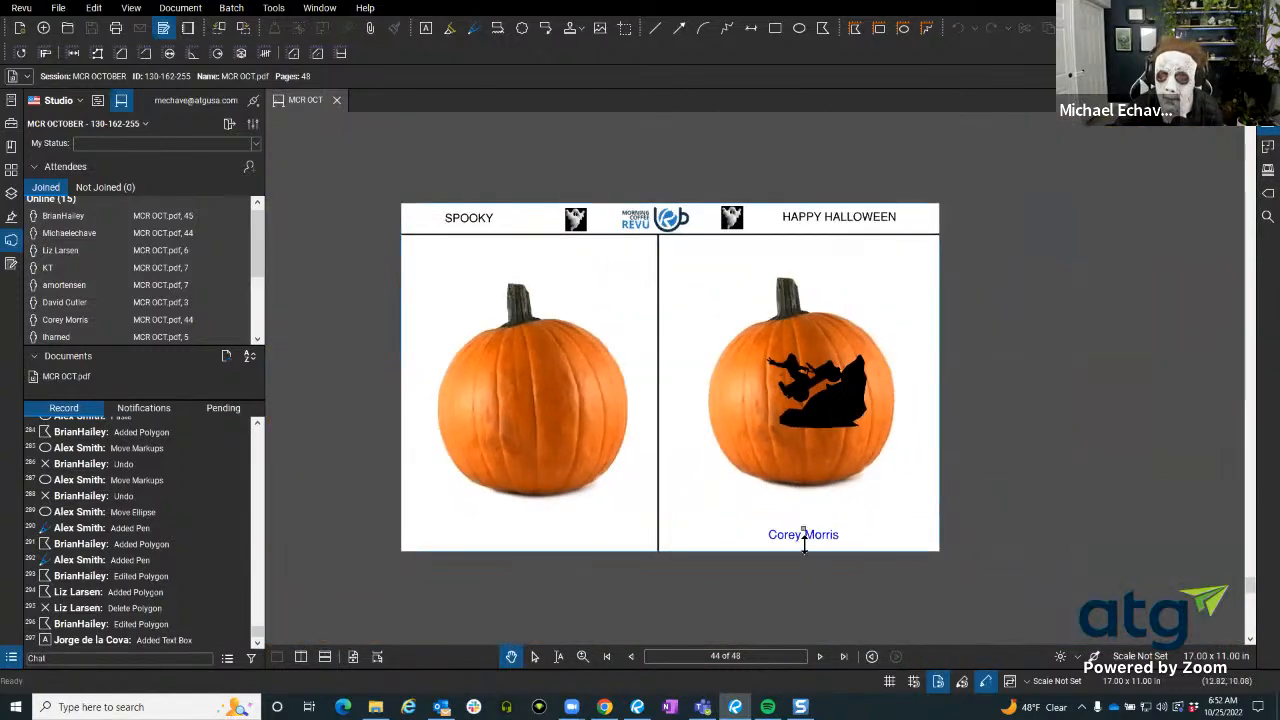
# Page back through the pumpkin pages from page 44 to page 39 and jump to the first page.
pyautogui.click(625, 658)
pyautogui.click(625, 658)
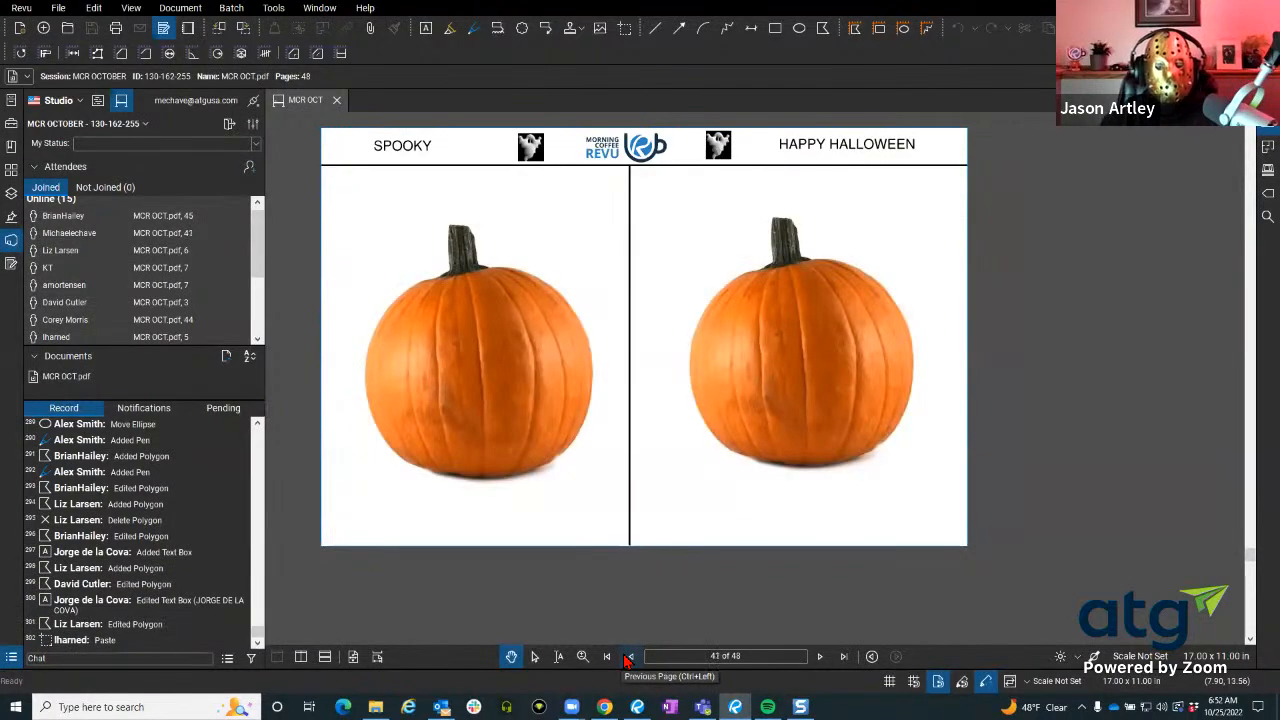
pyautogui.click(628, 657)
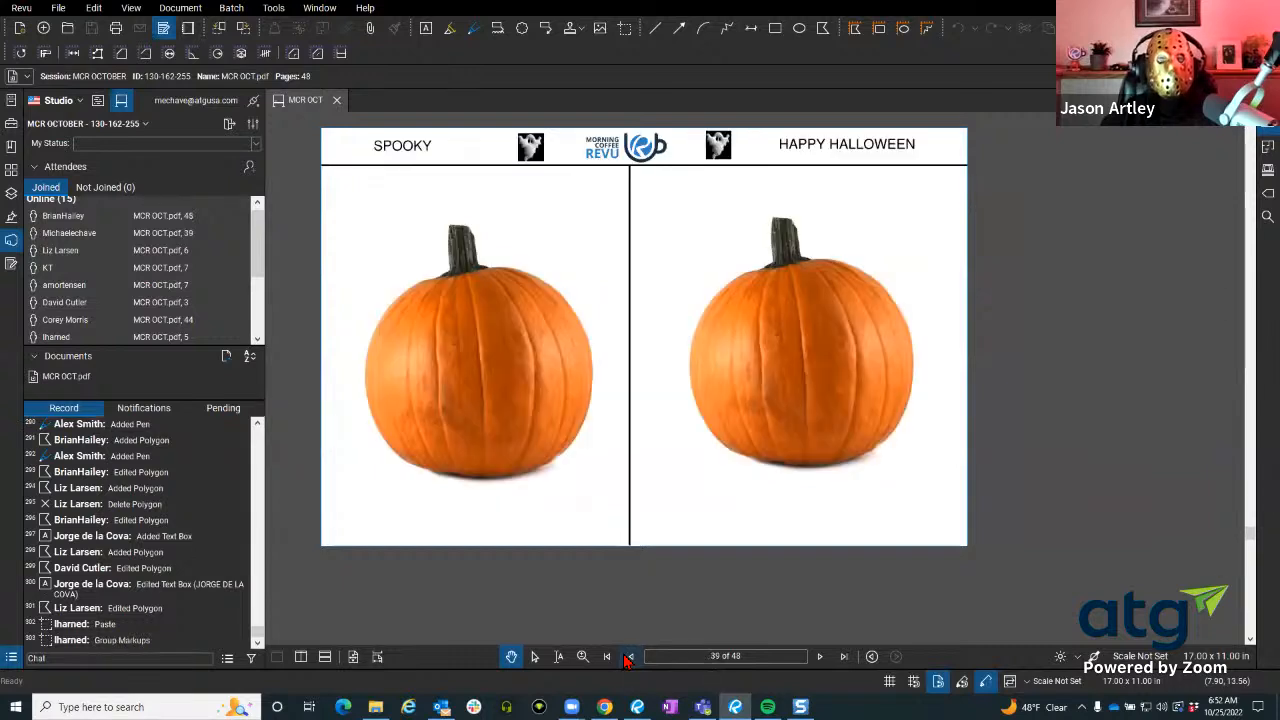
pyautogui.click(606, 659)
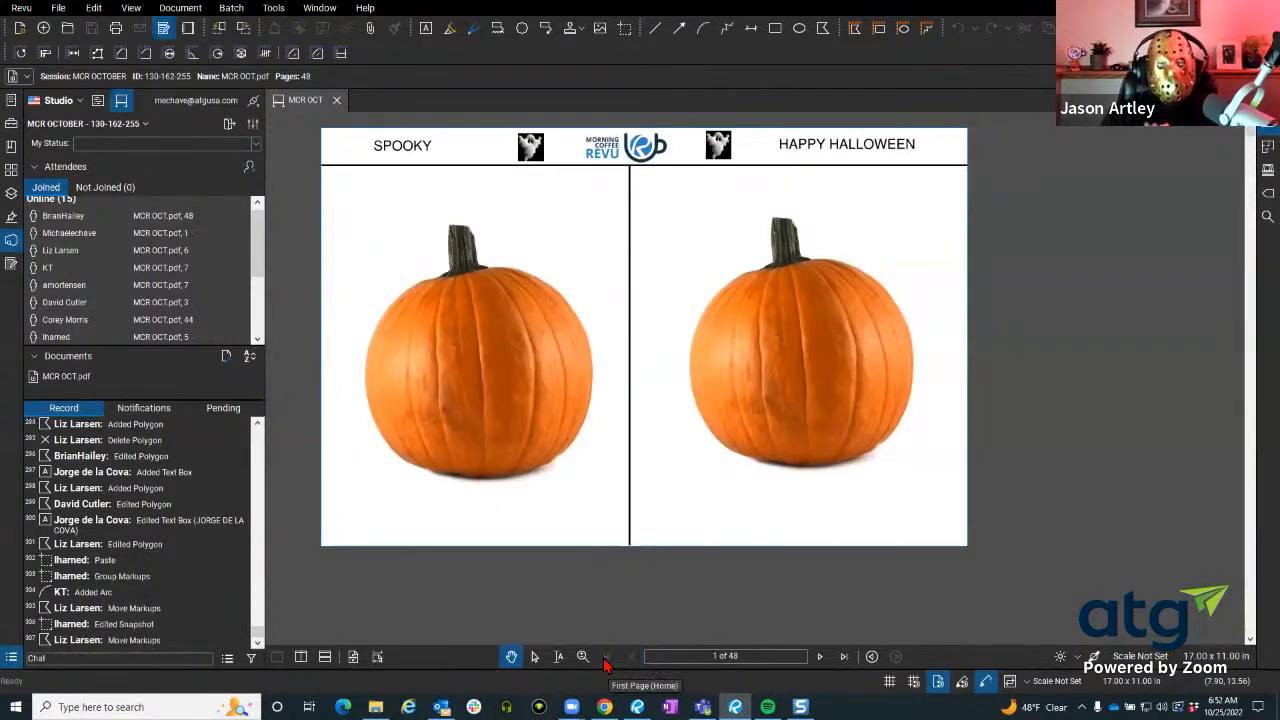
# Page forward from page 1 to page 7 and view the attendees' pumpkin markups on each page.
pyautogui.click(819, 656)
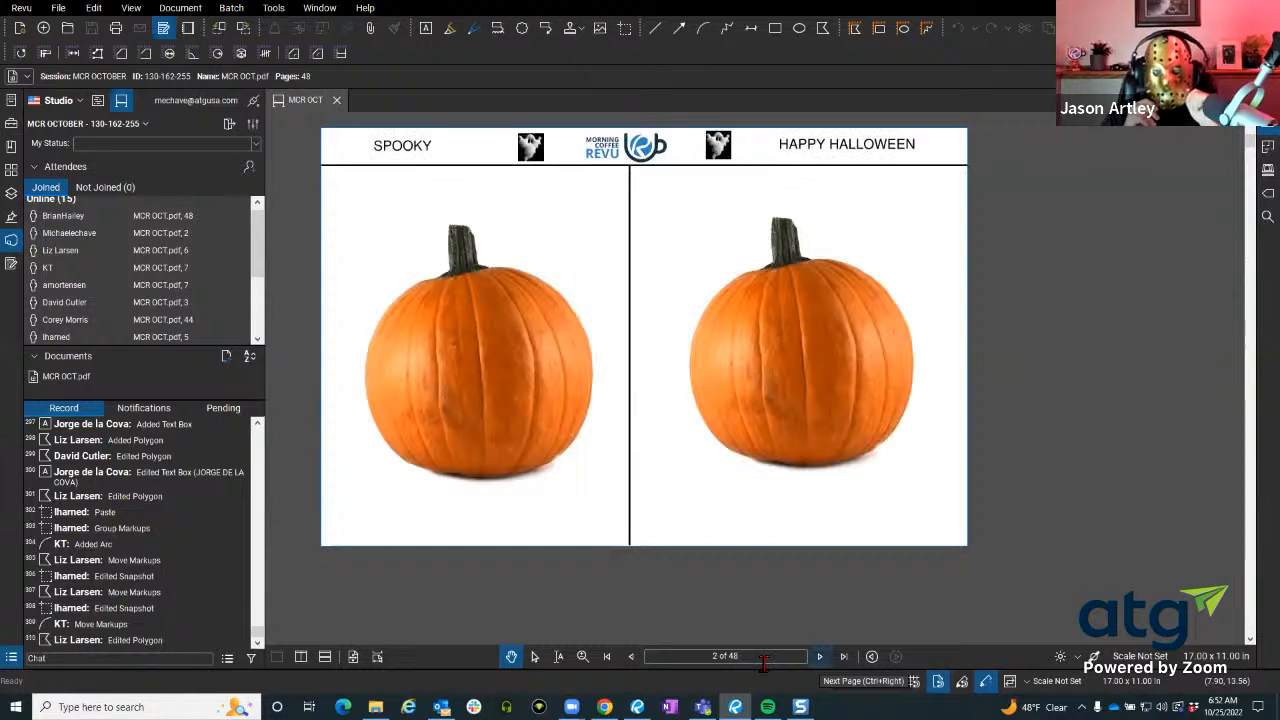
pyautogui.click(819, 656)
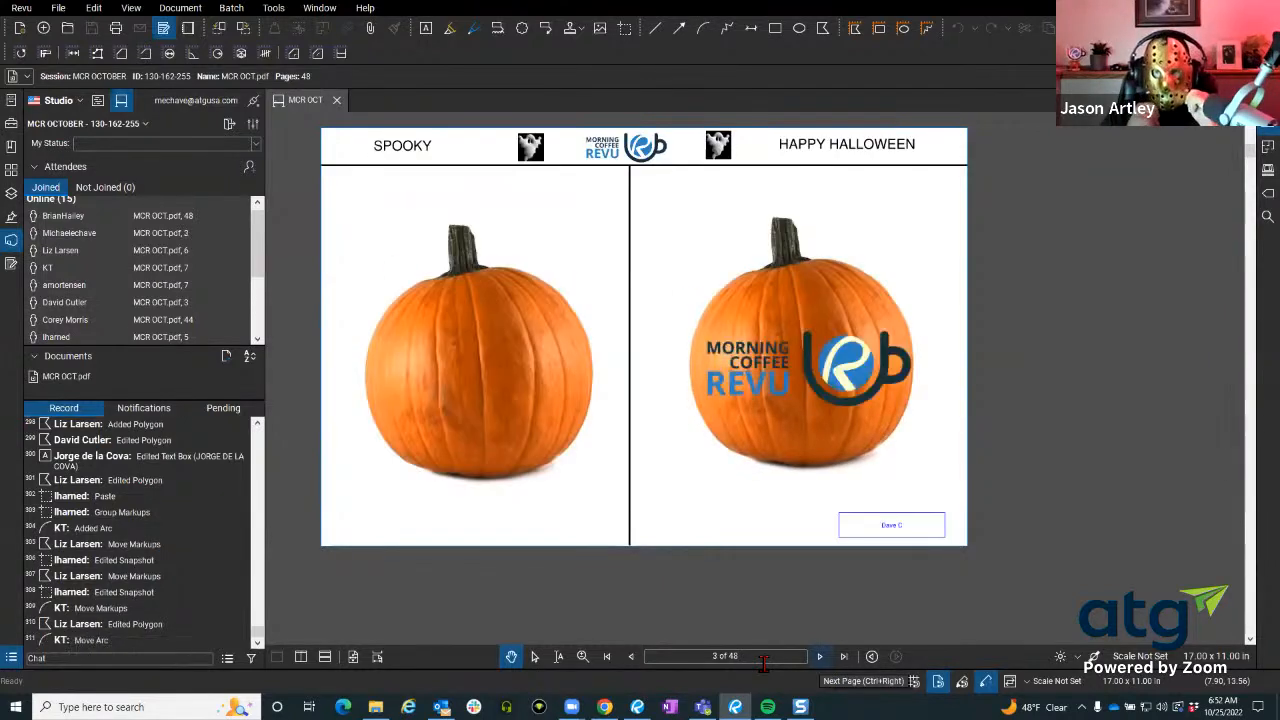
pyautogui.click(819, 656)
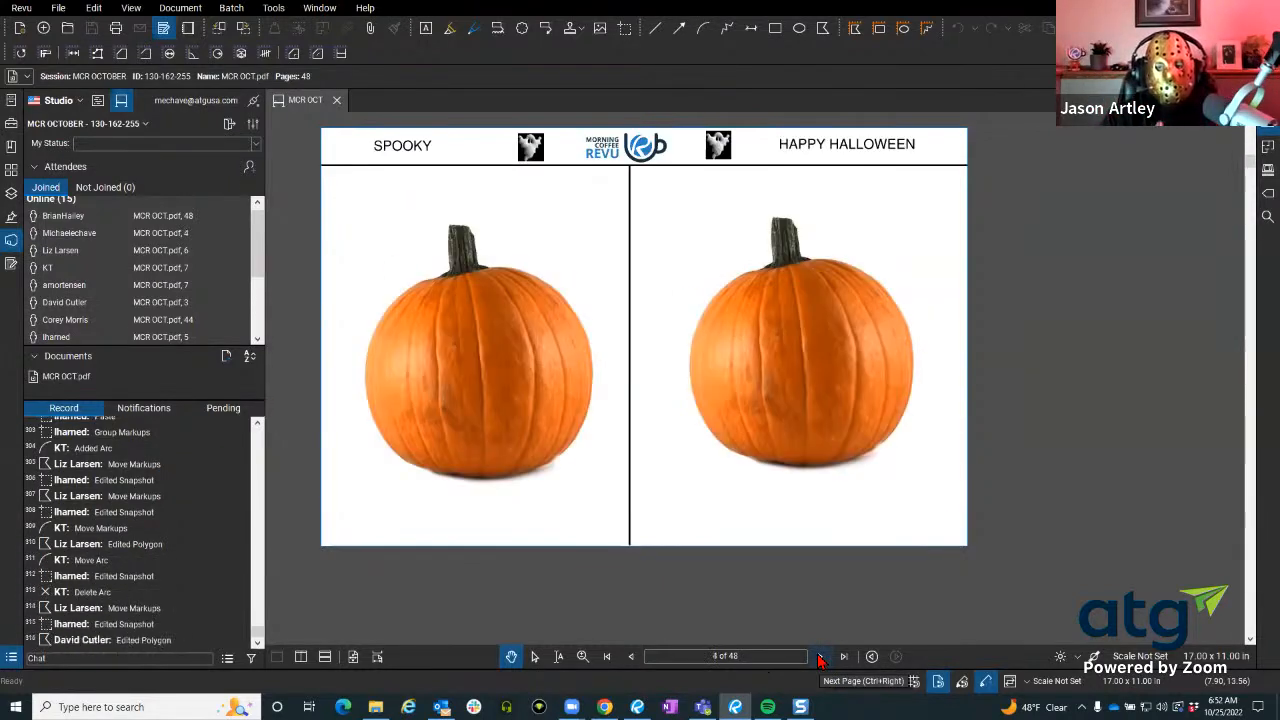
pyautogui.click(819, 656)
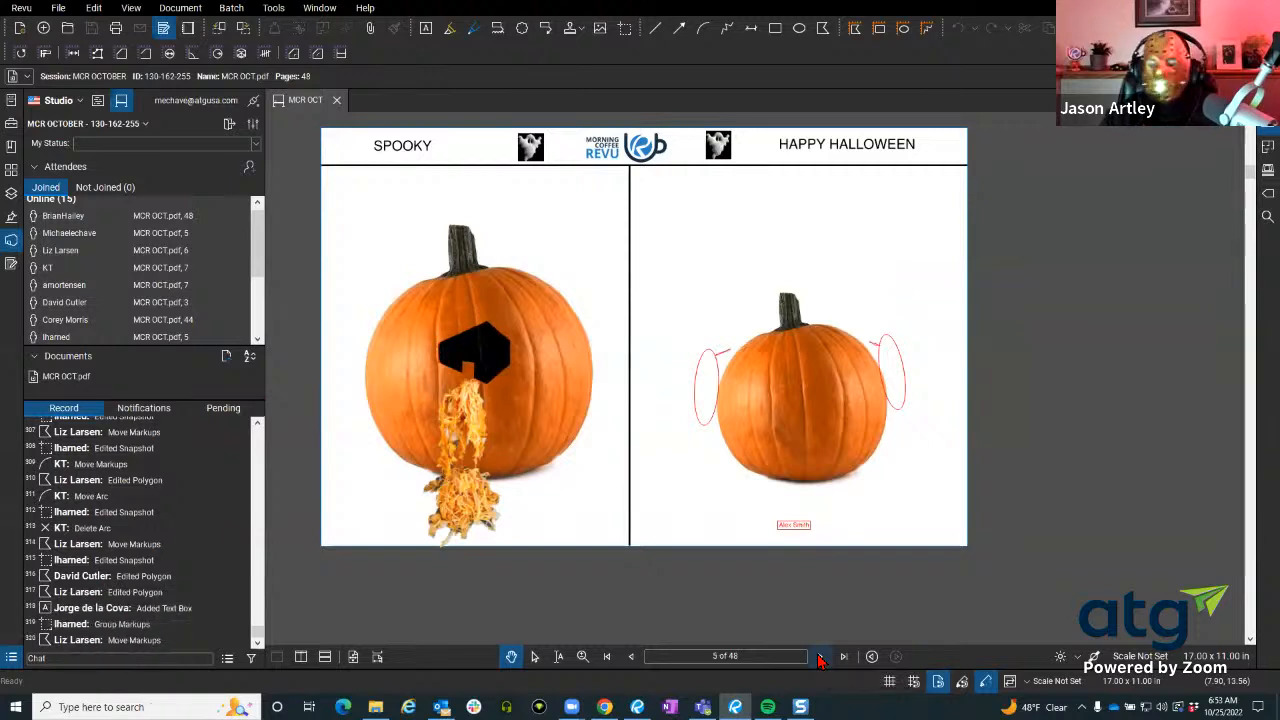
pyautogui.click(819, 656)
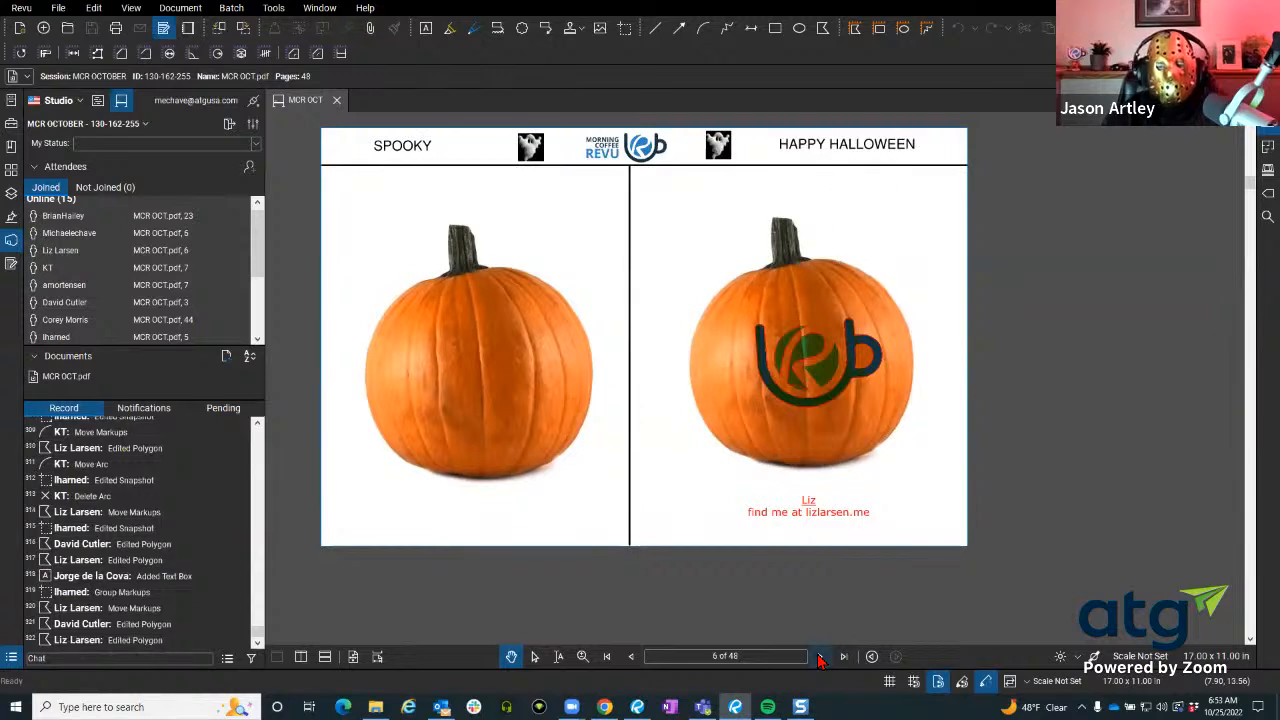
pyautogui.click(819, 656)
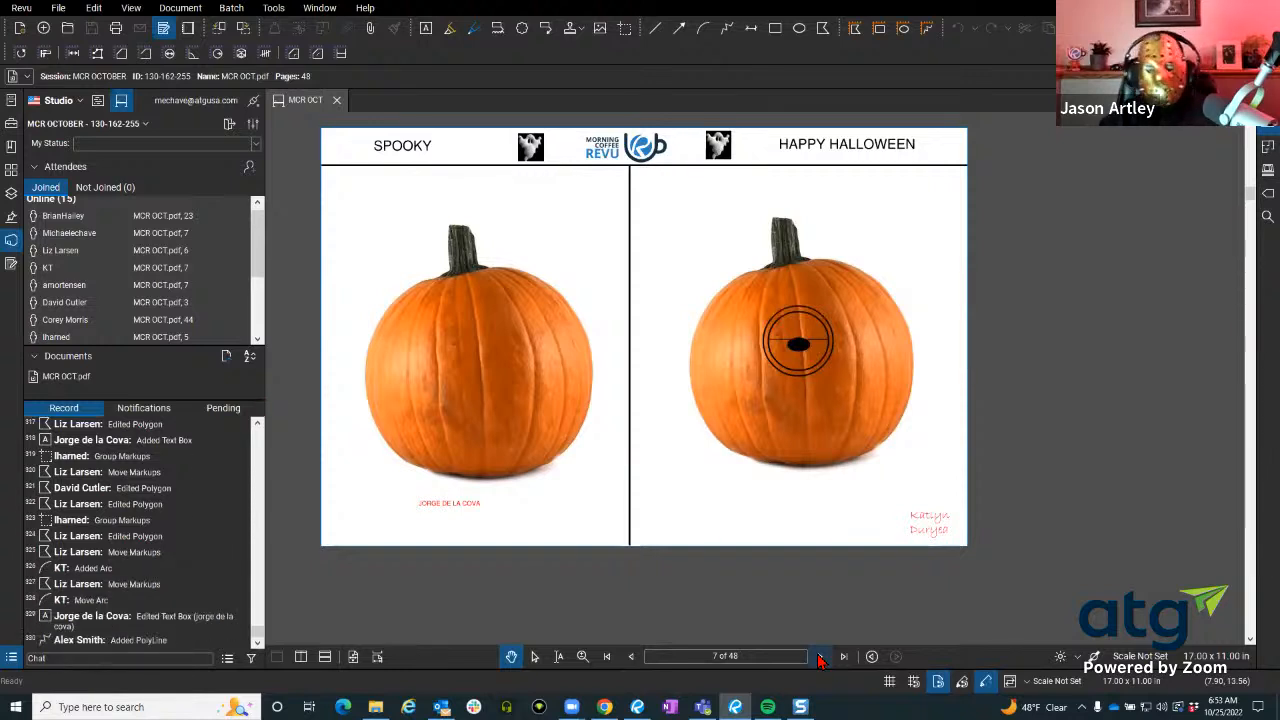
# Page forward from page 7 to page 23 and view the mask images placed on its two pumpkins.
pyautogui.click(819, 656)
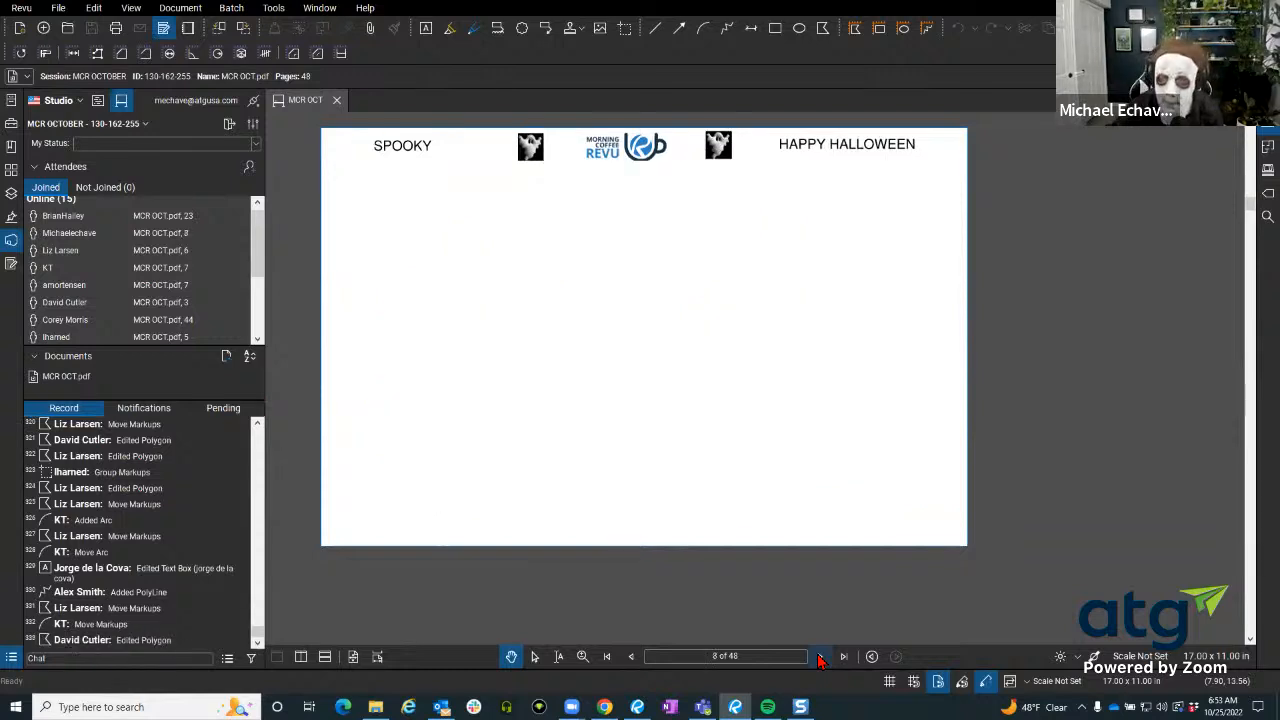
pyautogui.click(819, 656)
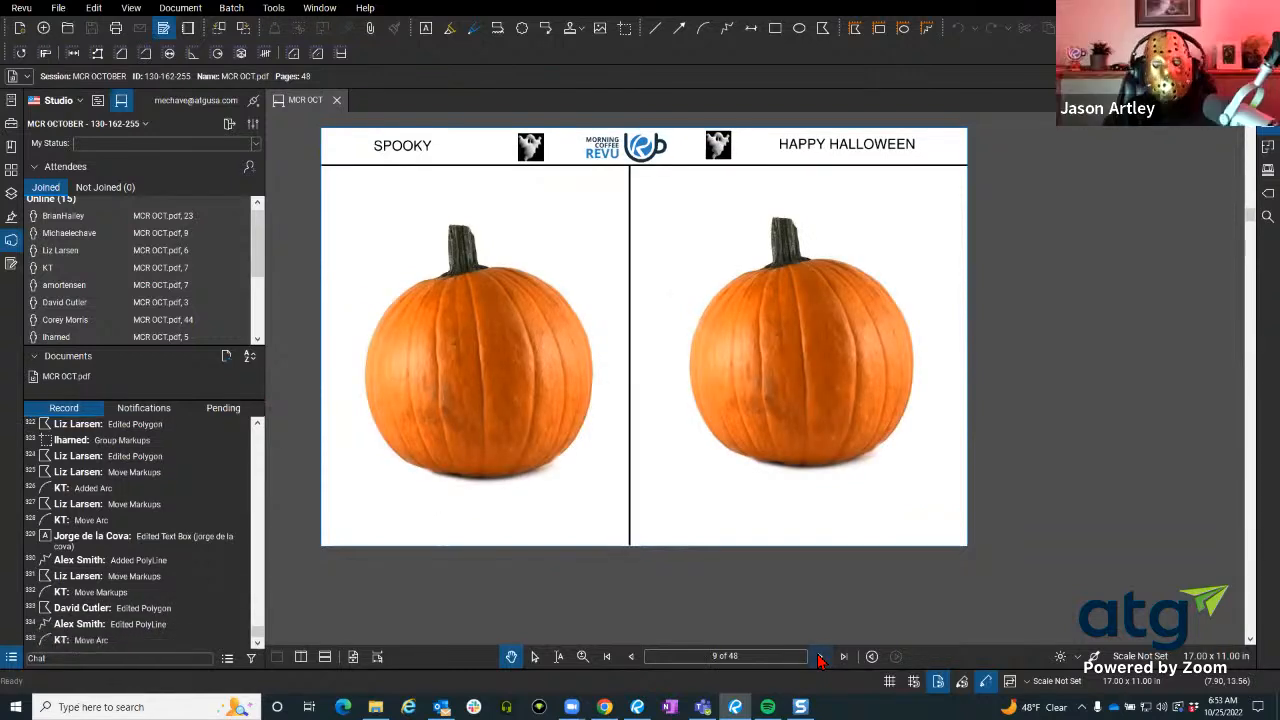
pyautogui.click(819, 656)
pyautogui.click(819, 656)
pyautogui.click(819, 656)
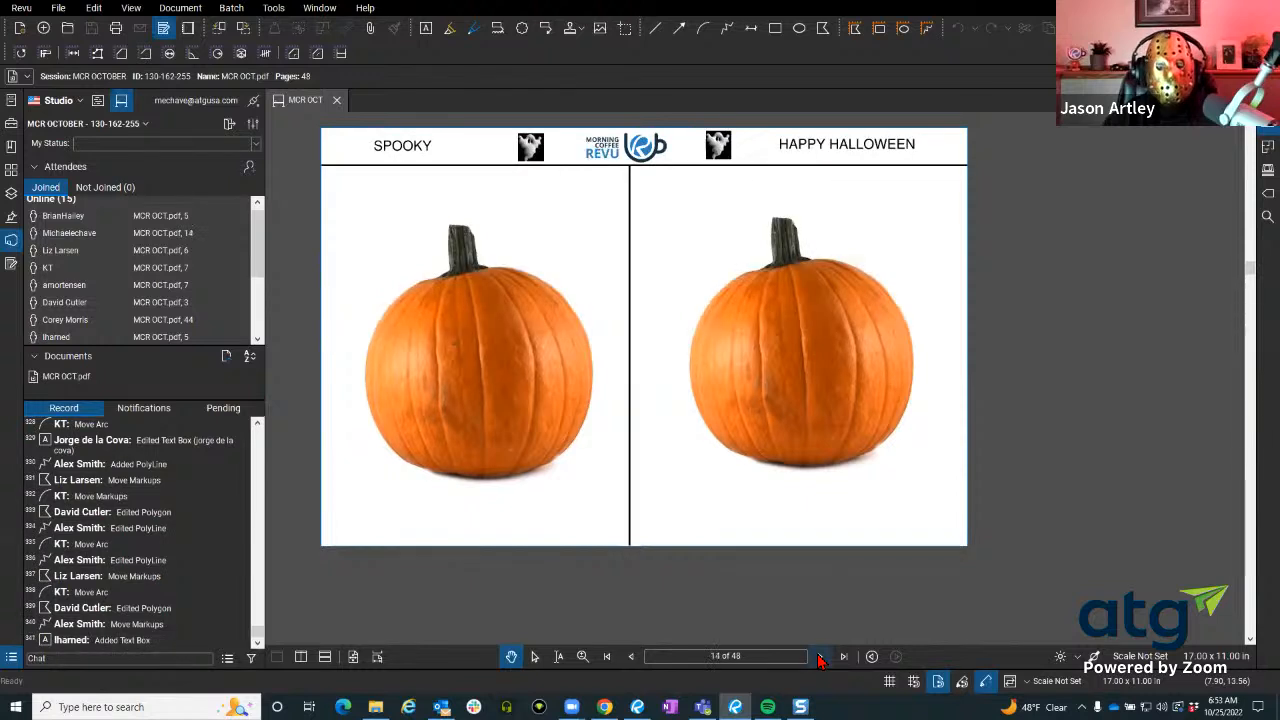
pyautogui.click(819, 656)
pyautogui.click(819, 656)
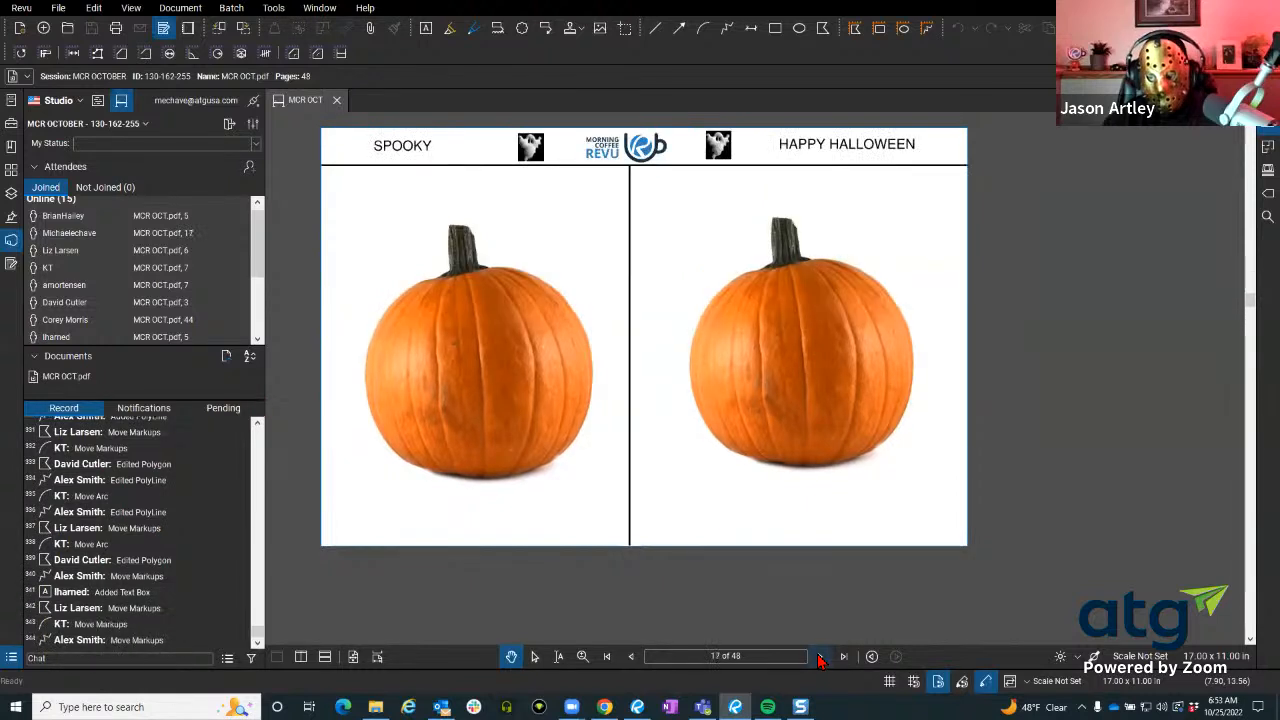
pyautogui.click(819, 656)
pyautogui.click(819, 656)
pyautogui.click(819, 656)
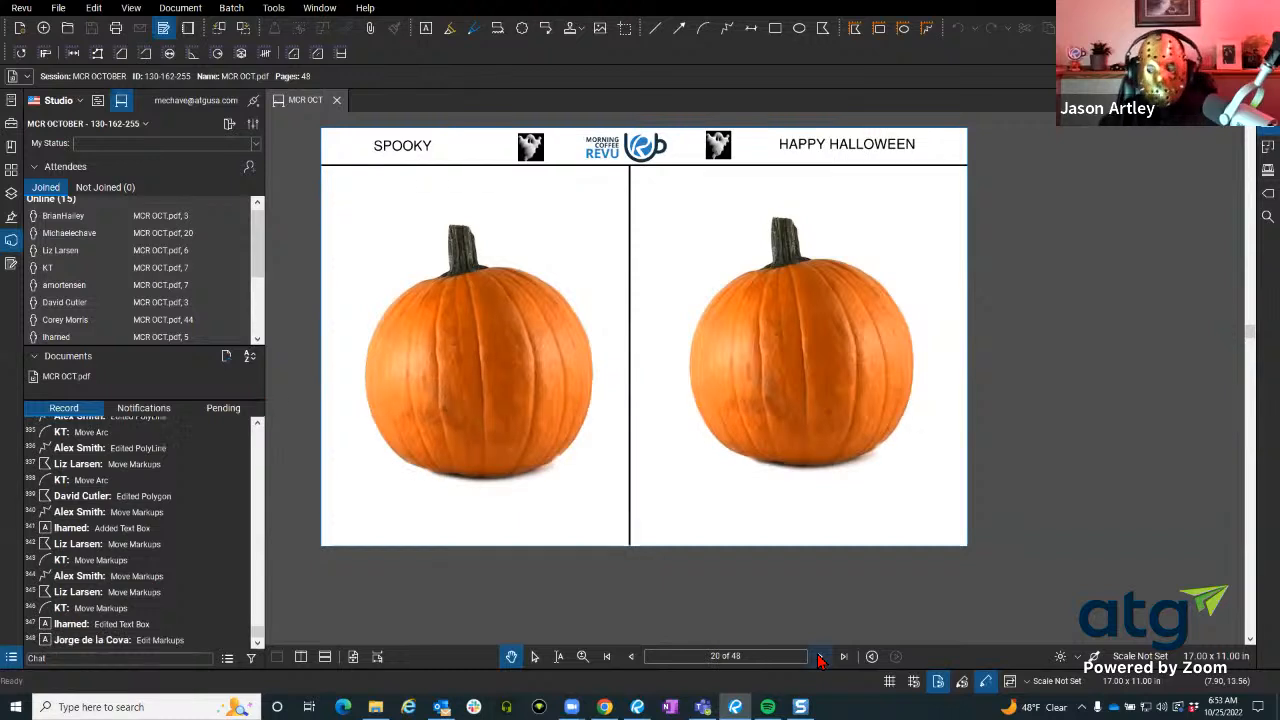
pyautogui.click(819, 656)
pyautogui.click(819, 656)
pyautogui.click(819, 656)
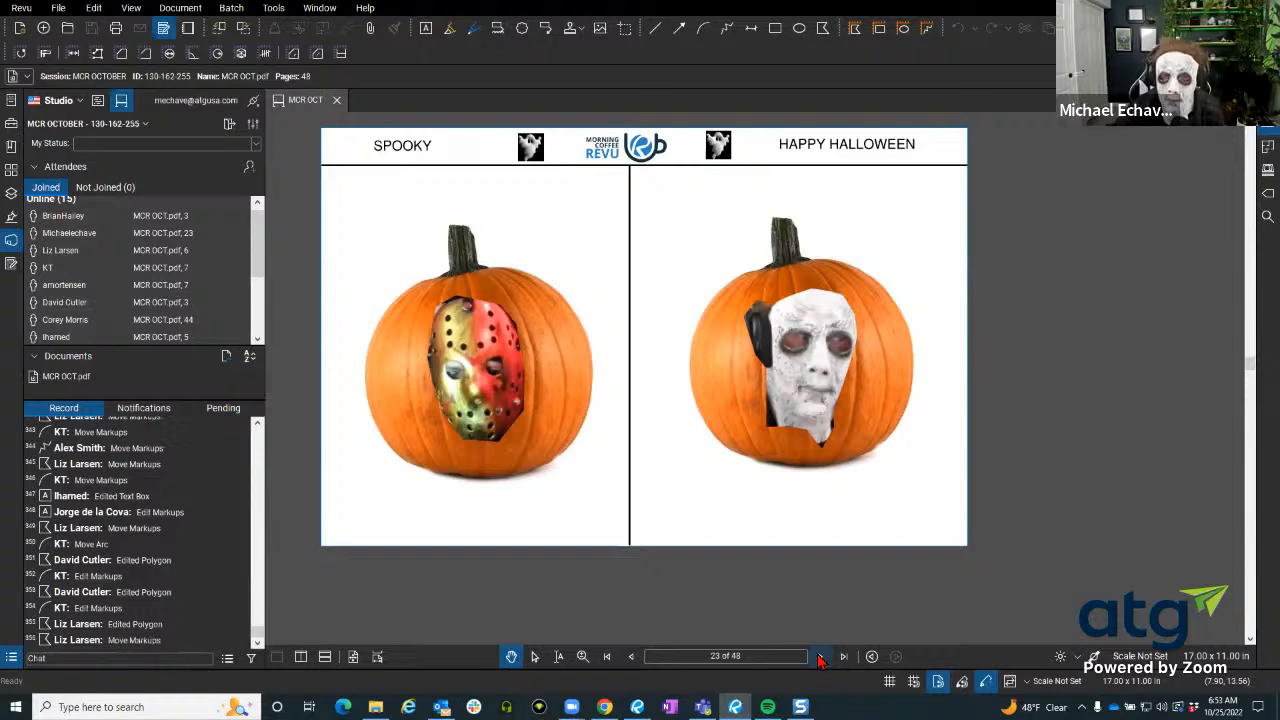
# Page forward from page 23 to the last page, 48, and check the remaining pumpkin pages for attendees' markups.
pyautogui.click(819, 657)
pyautogui.click(819, 657)
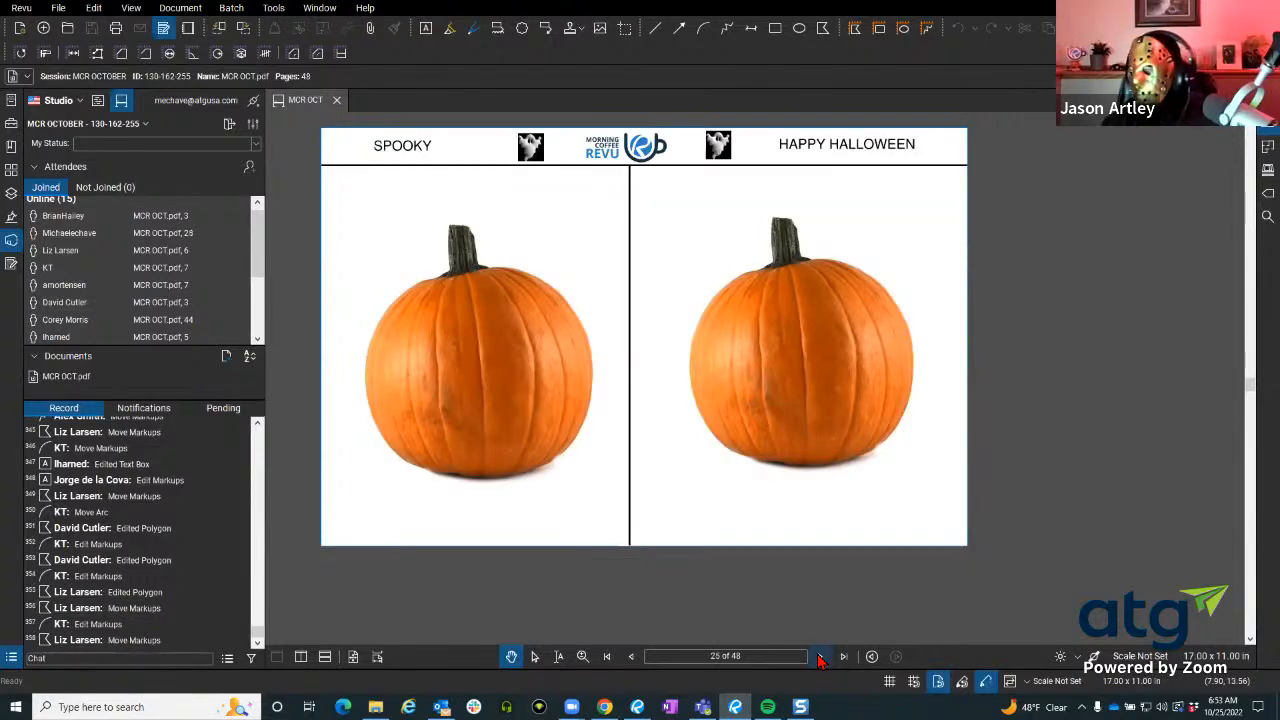
pyautogui.click(819, 657)
pyautogui.click(819, 657)
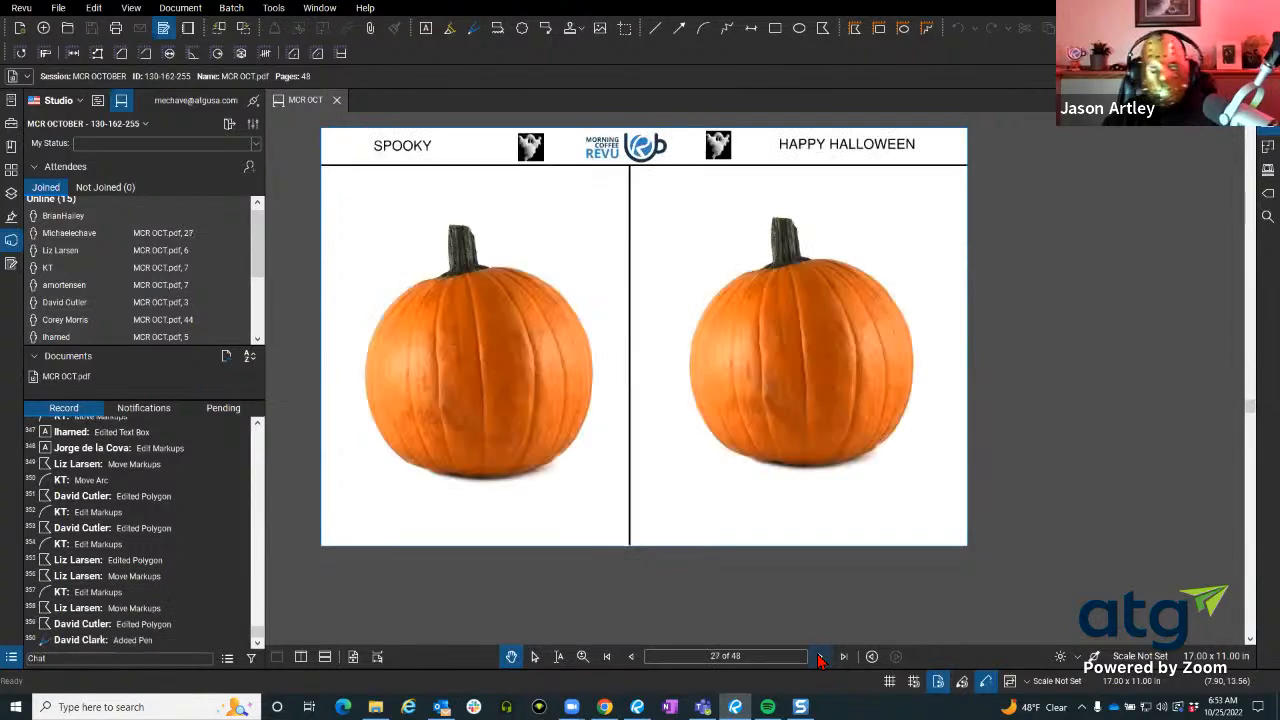
pyautogui.click(819, 657)
pyautogui.click(819, 657)
pyautogui.click(819, 657)
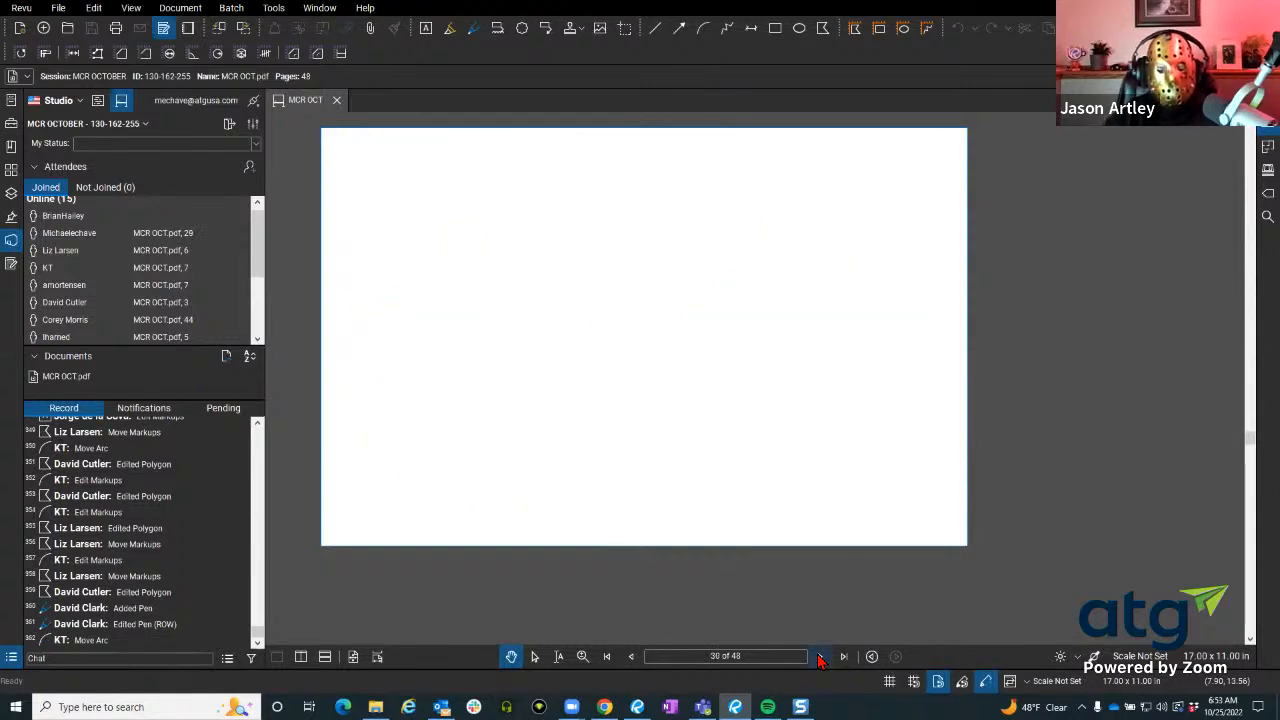
pyautogui.click(819, 657)
pyautogui.click(819, 657)
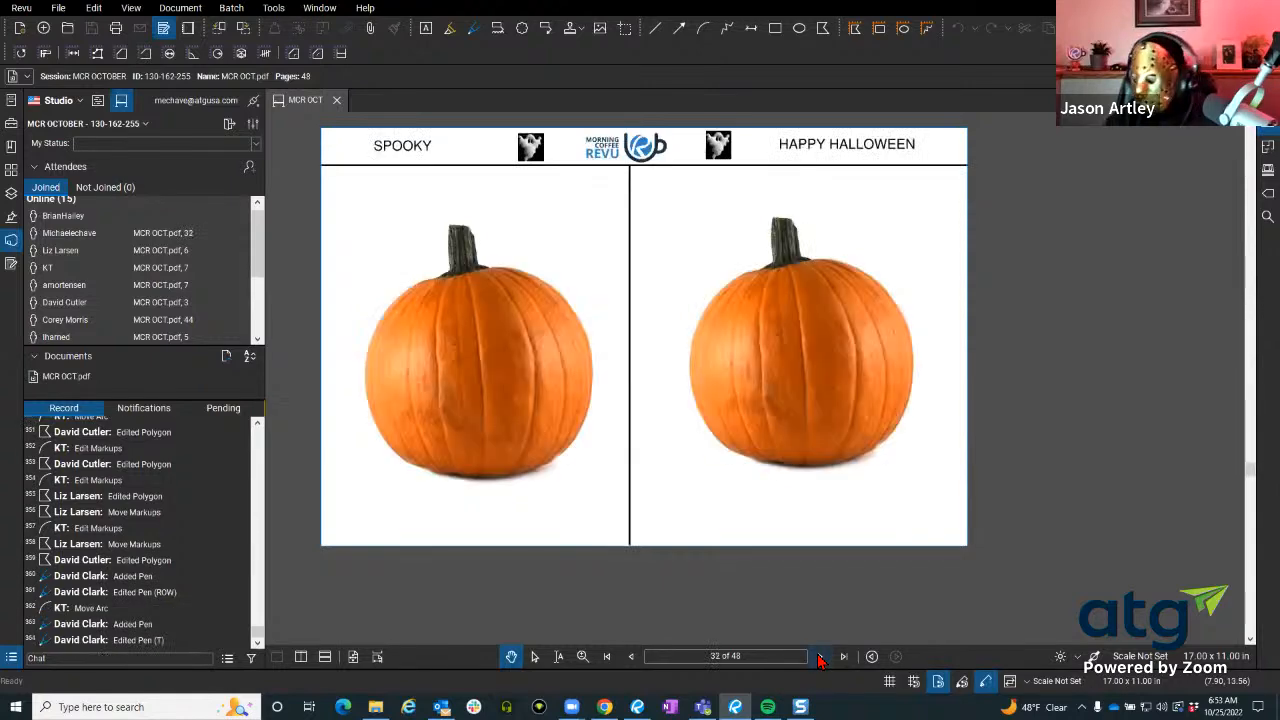
pyautogui.click(819, 657)
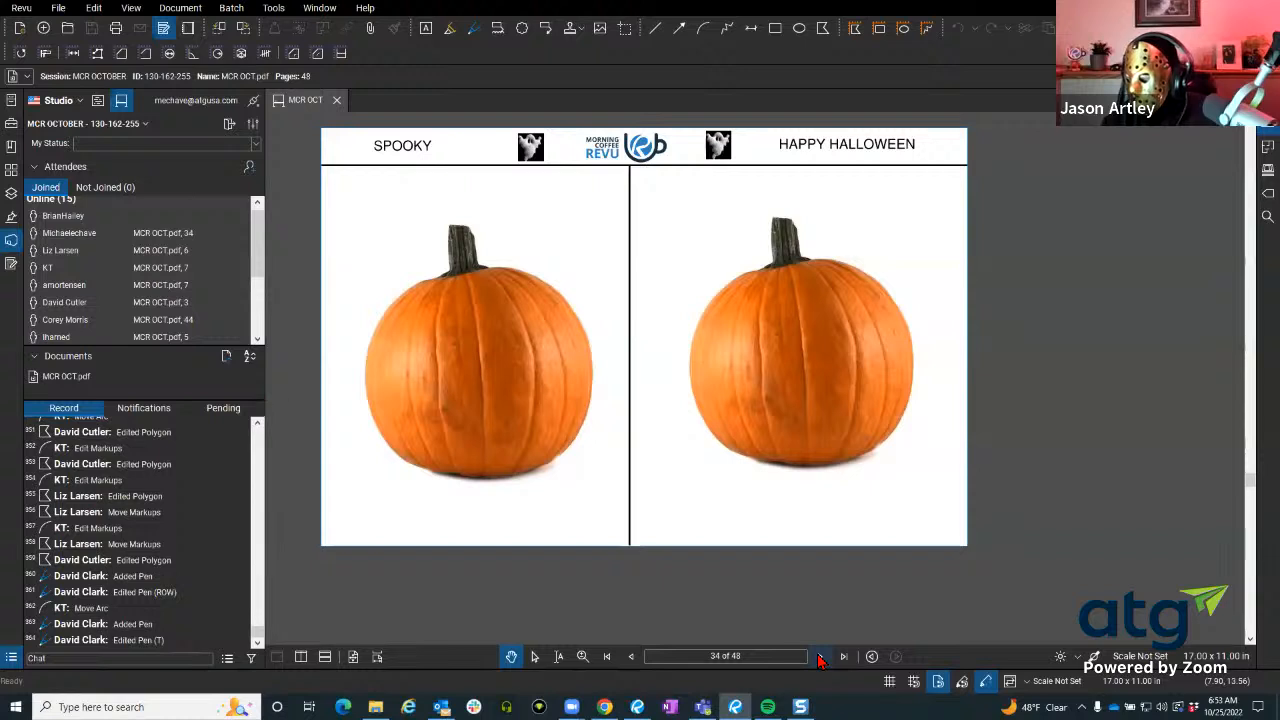
pyautogui.click(819, 657)
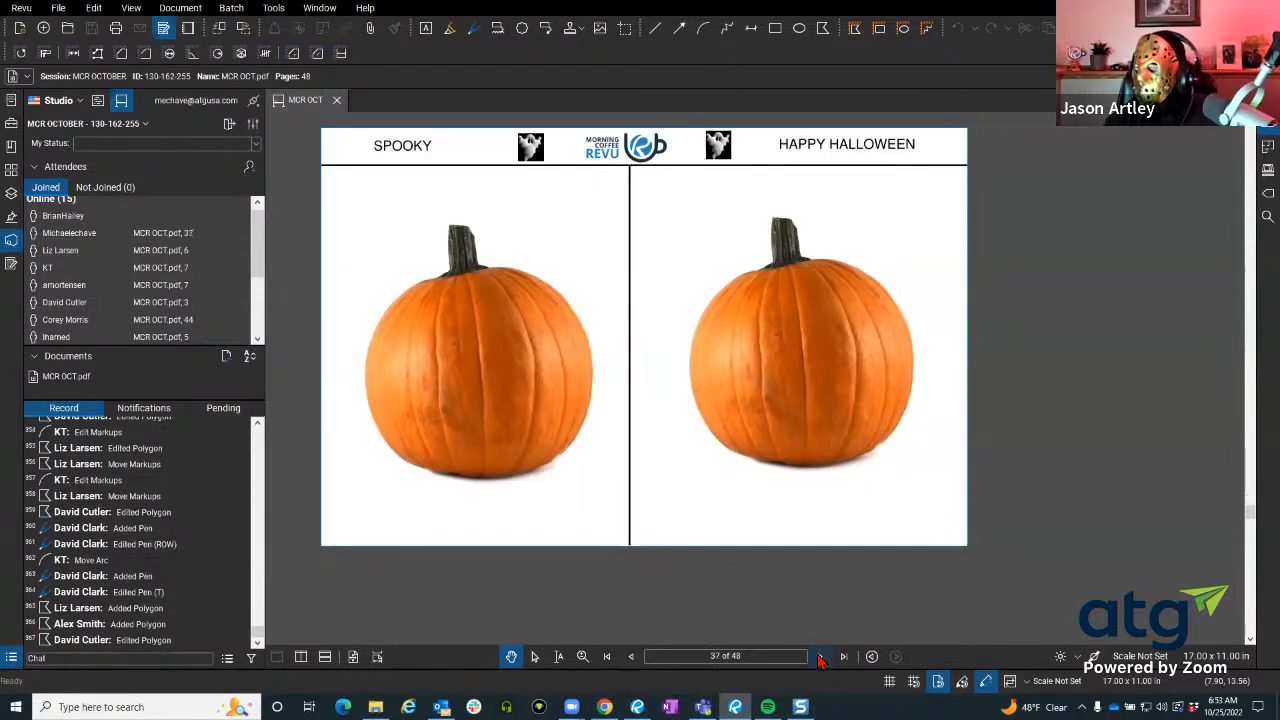
pyautogui.click(819, 657)
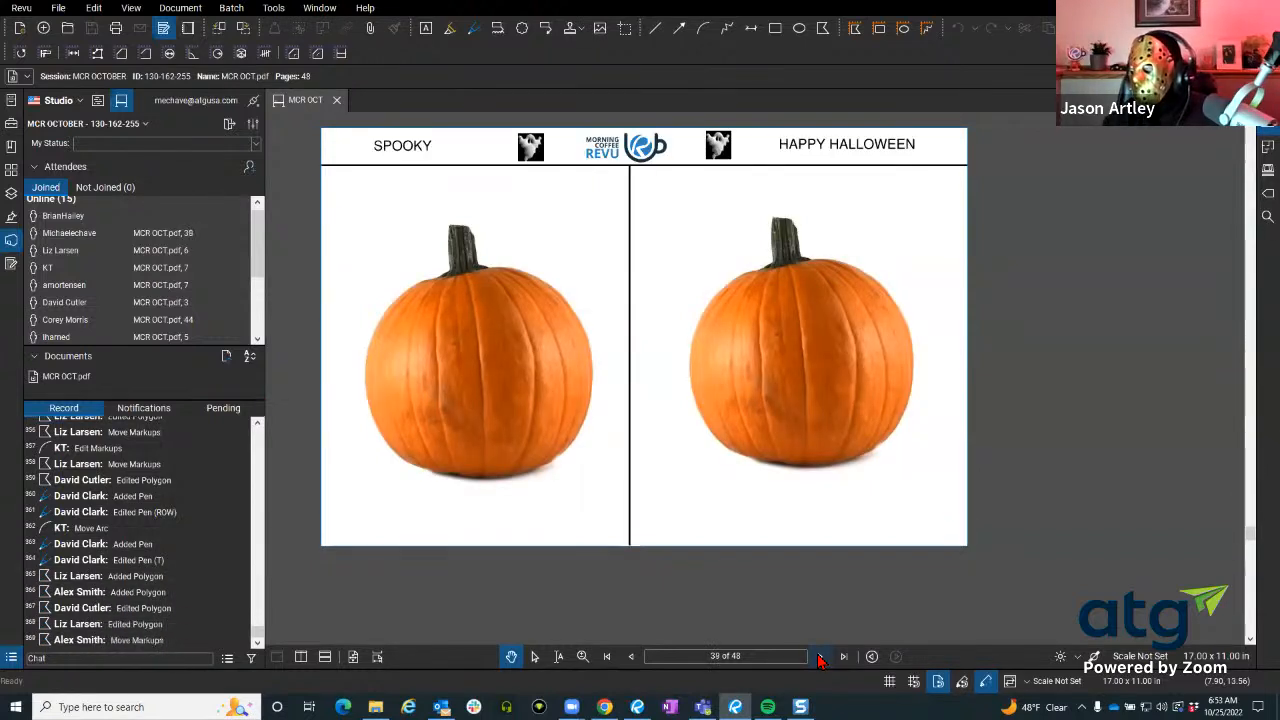
pyautogui.click(819, 657)
pyautogui.click(819, 657)
pyautogui.click(819, 657)
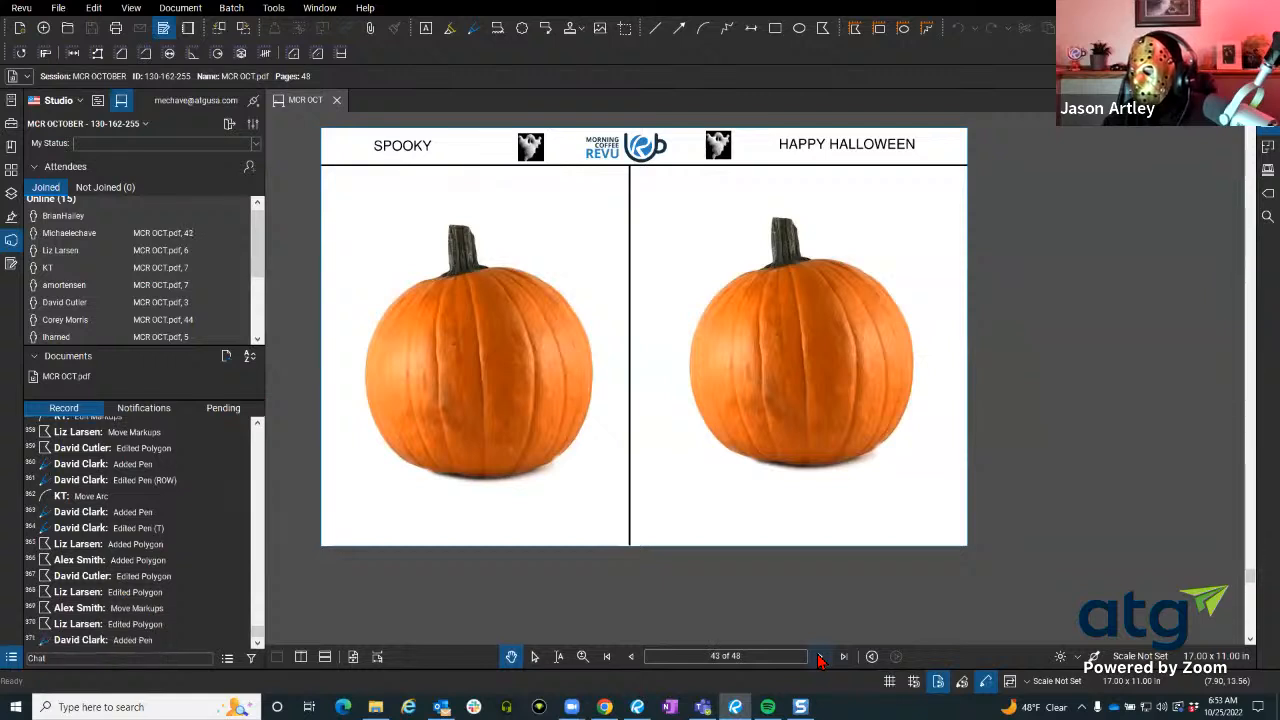
pyautogui.click(819, 657)
pyautogui.click(819, 657)
pyautogui.click(819, 657)
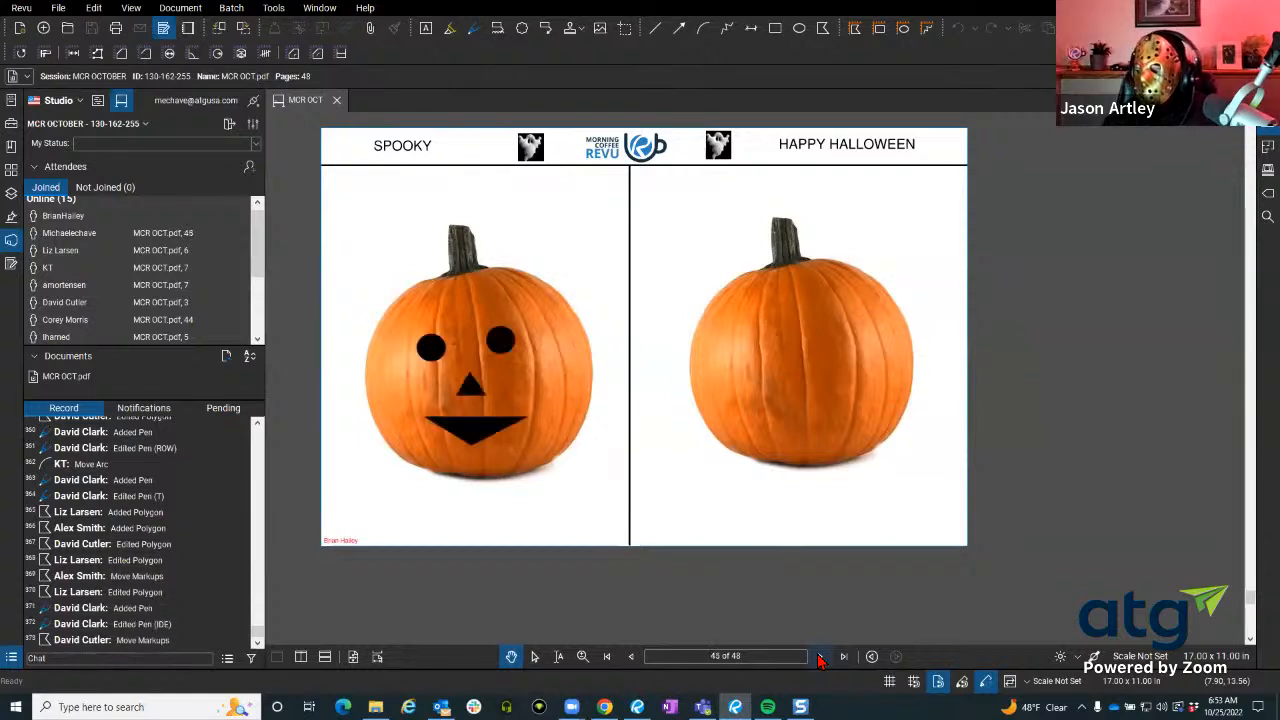
pyautogui.click(819, 657)
pyautogui.click(819, 657)
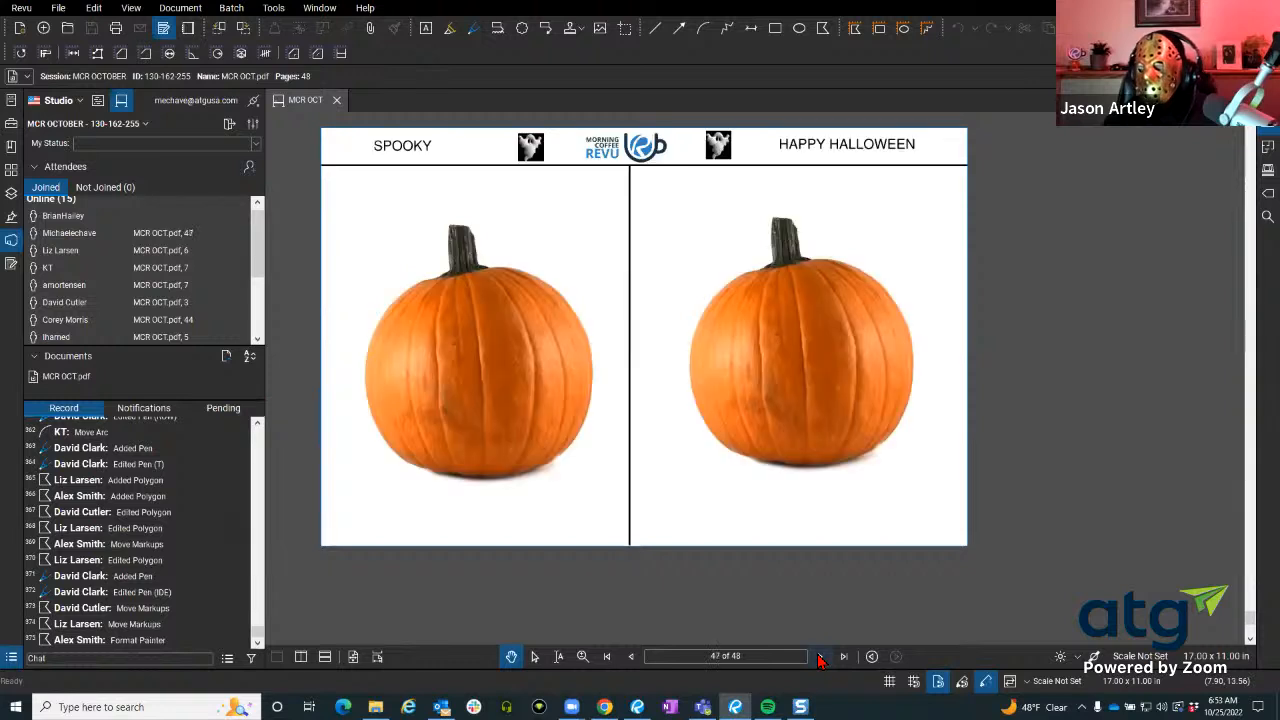
pyautogui.click(819, 657)
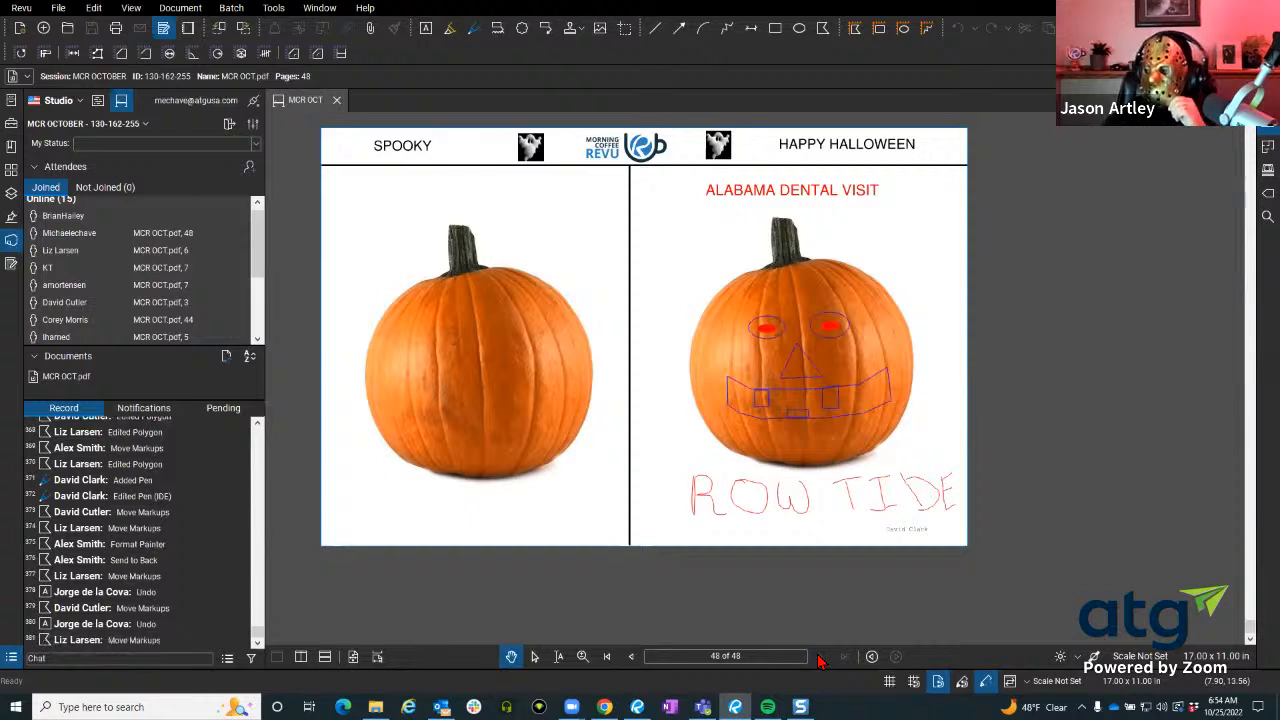
# Return to the first page and go through pages 1 to 7 again to review the attendees' progress.
pyautogui.click(609, 659)
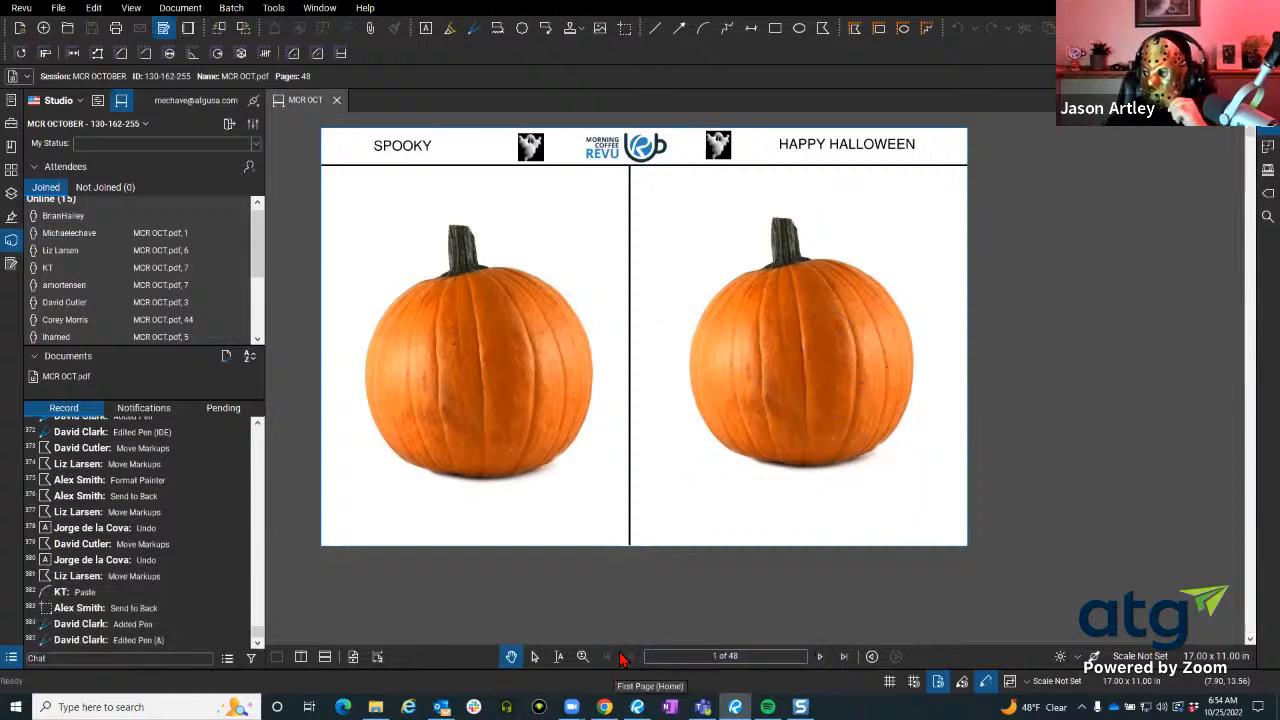
pyautogui.click(818, 657)
pyautogui.click(818, 657)
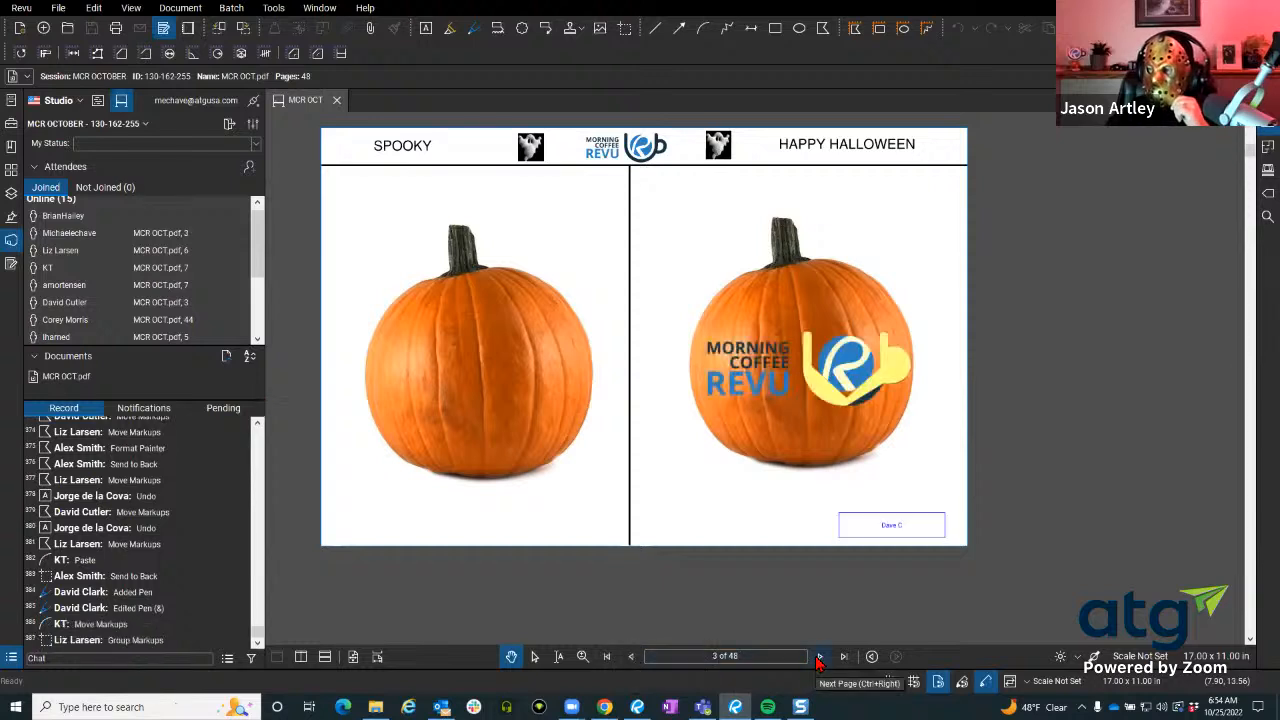
pyautogui.click(818, 657)
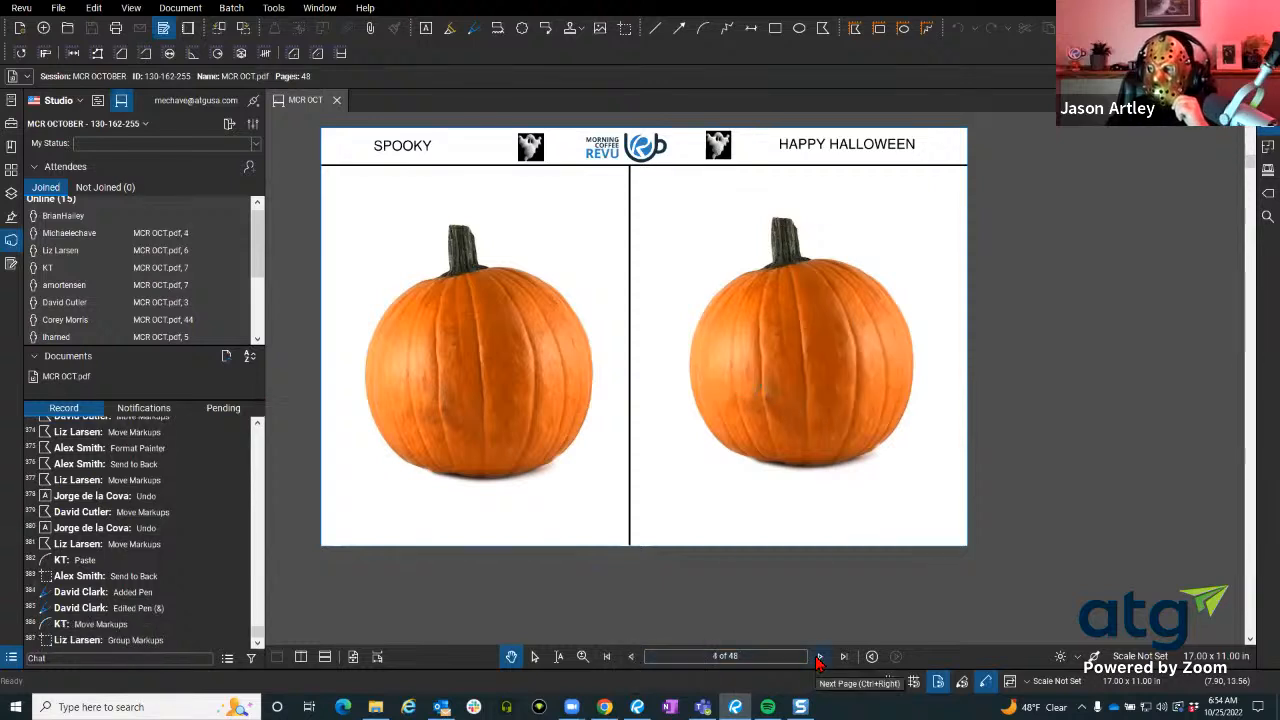
pyautogui.click(818, 657)
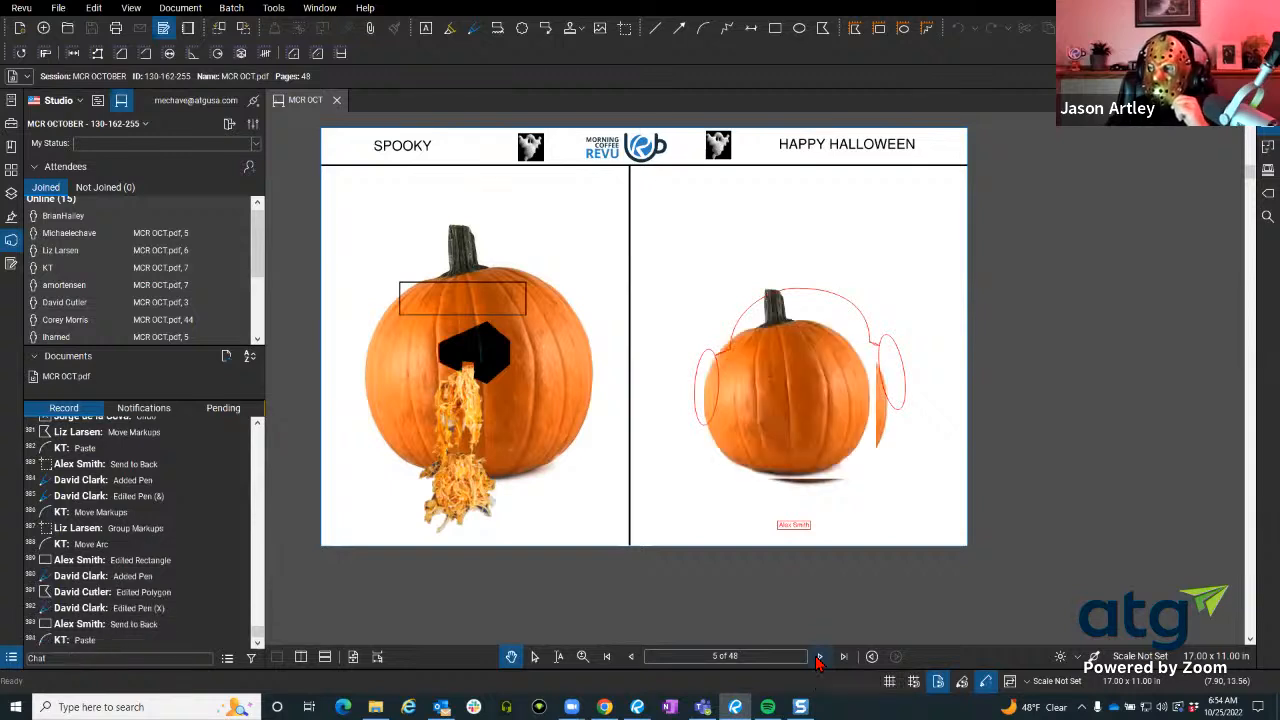
pyautogui.click(818, 657)
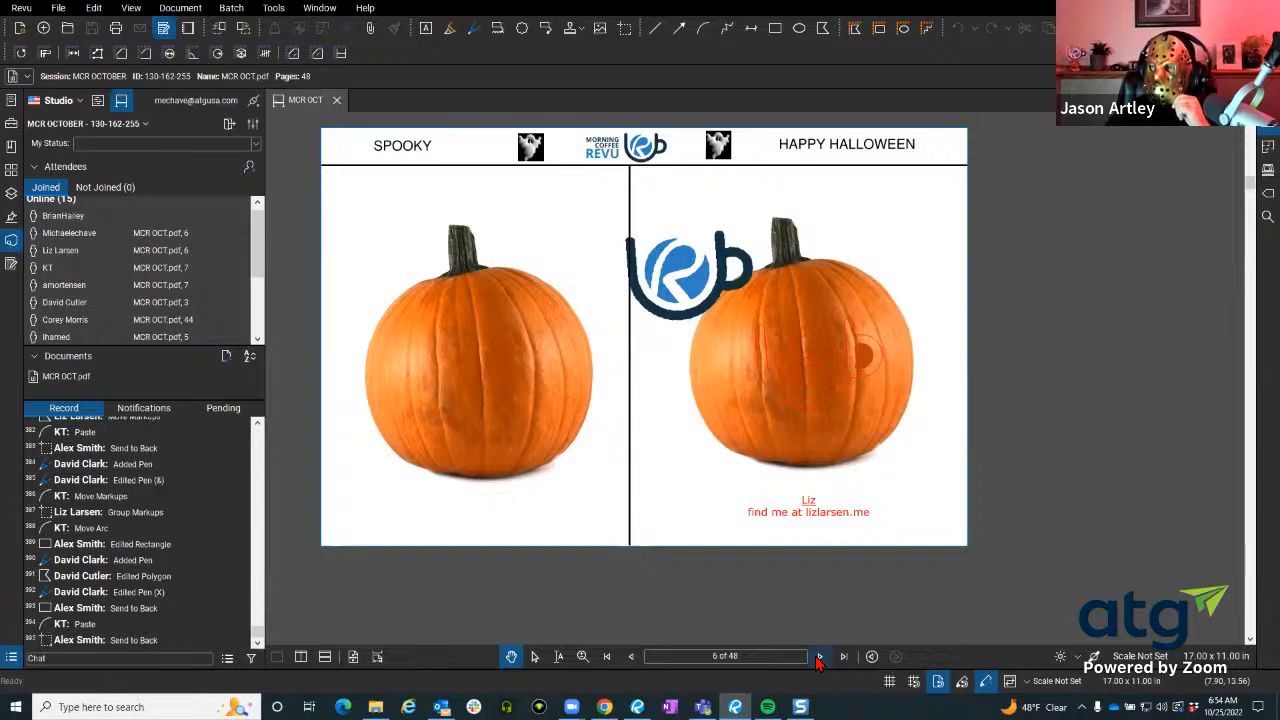
pyautogui.click(818, 657)
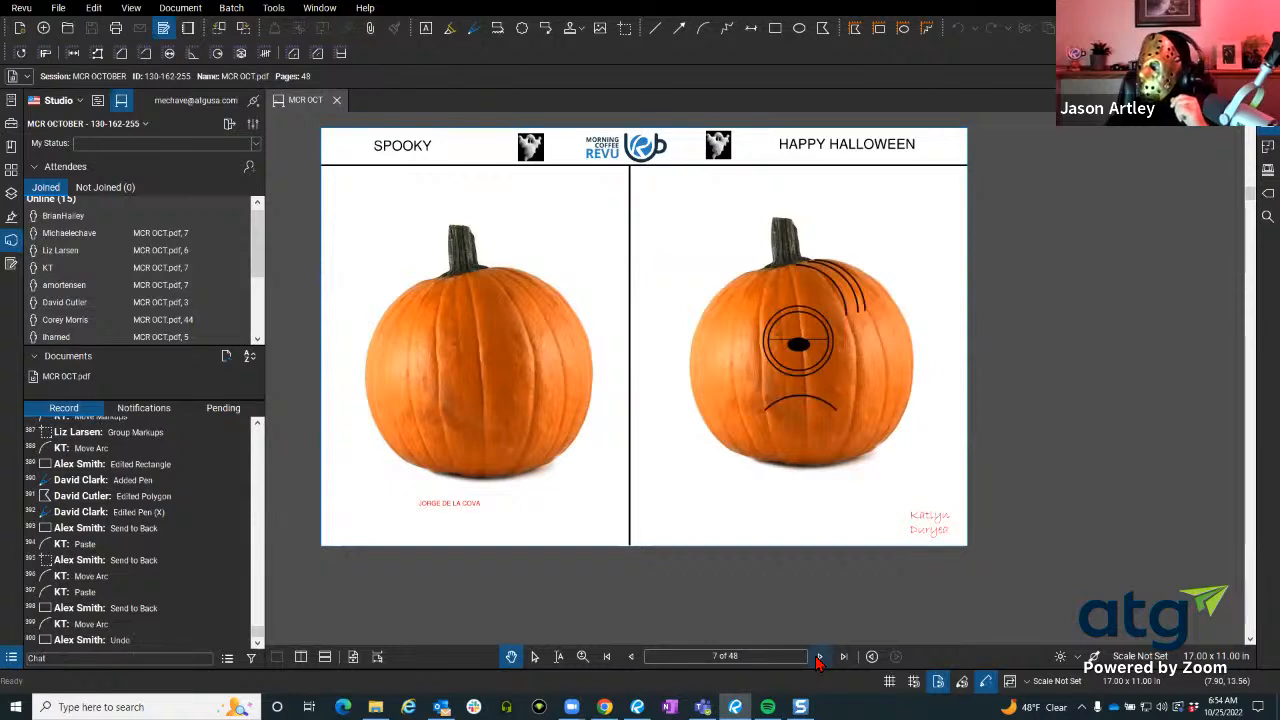
# Continue forward through the pumpkin pages from page 7 and return to the masked pumpkins on page 23.
pyautogui.click(818, 657)
pyautogui.click(818, 657)
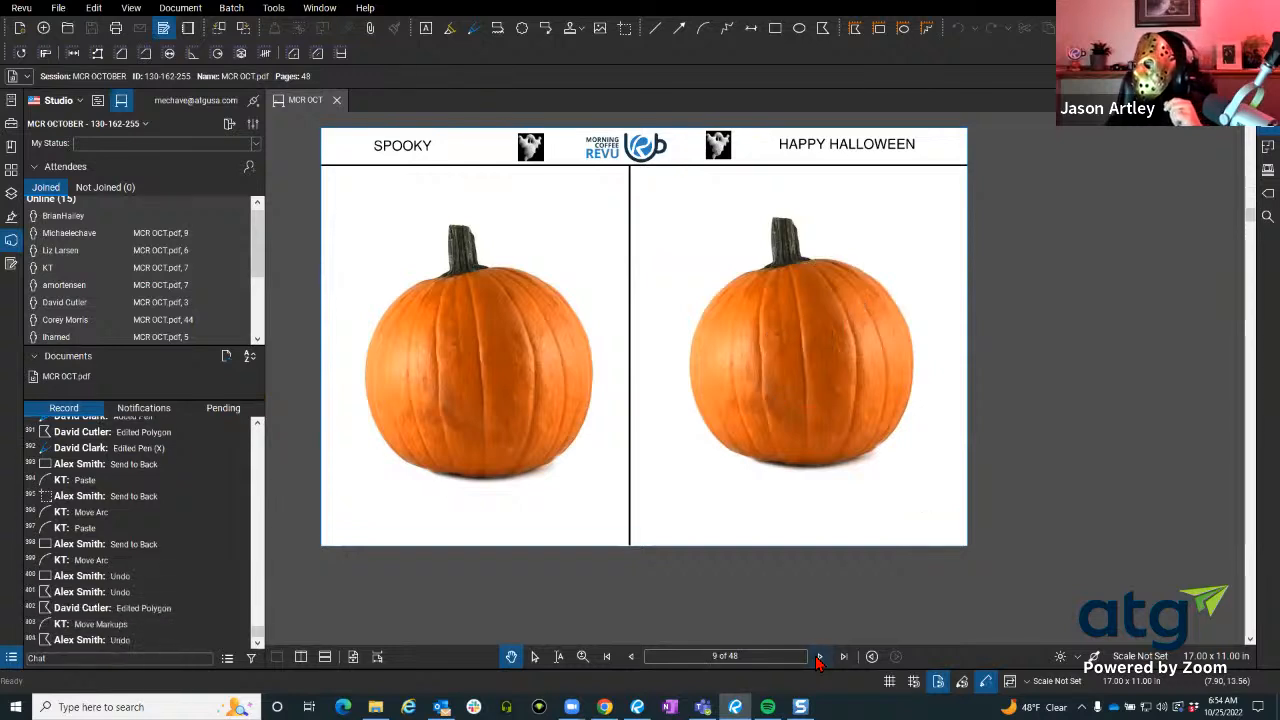
pyautogui.click(818, 657)
pyautogui.click(818, 657)
pyautogui.click(818, 657)
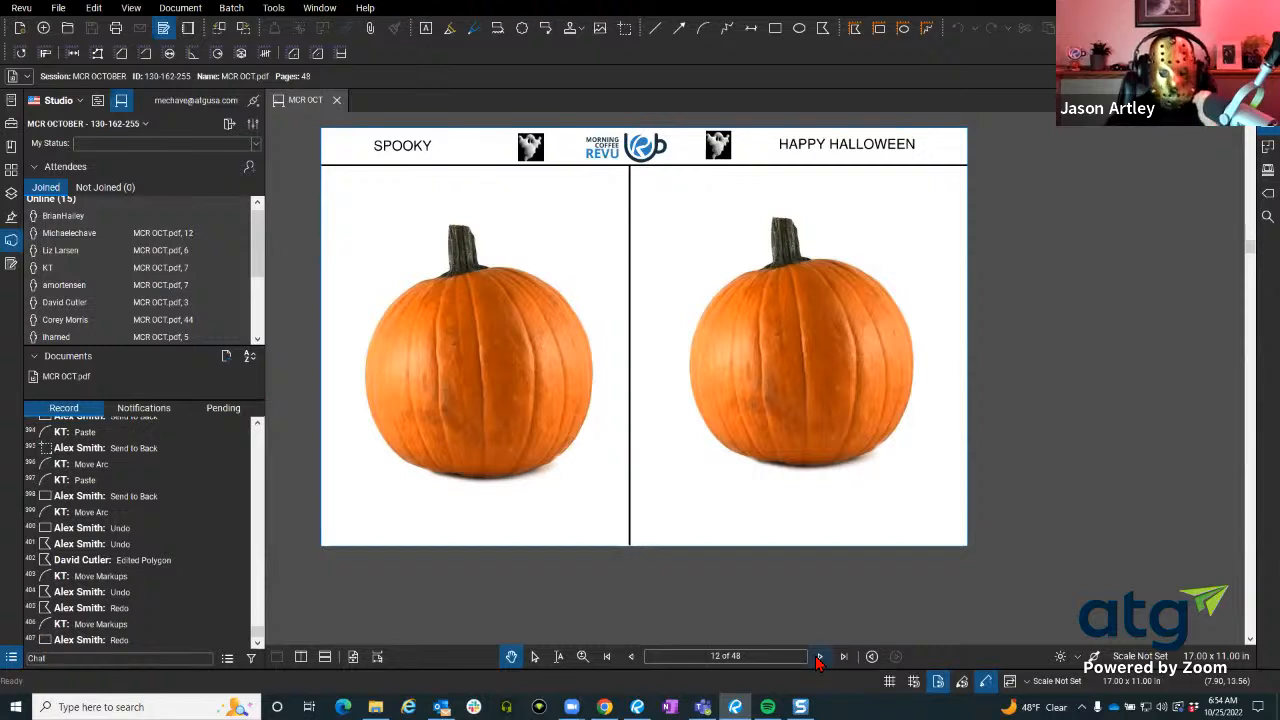
pyautogui.click(818, 657)
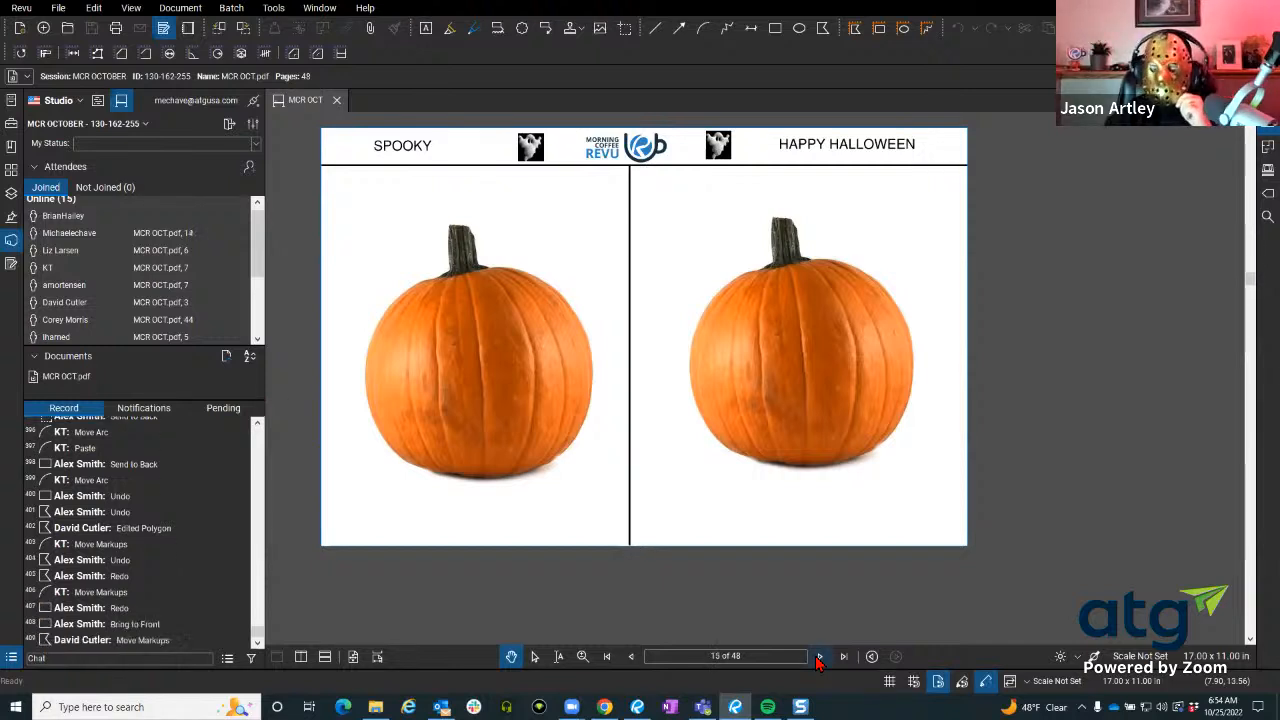
pyautogui.click(818, 657)
pyautogui.click(818, 657)
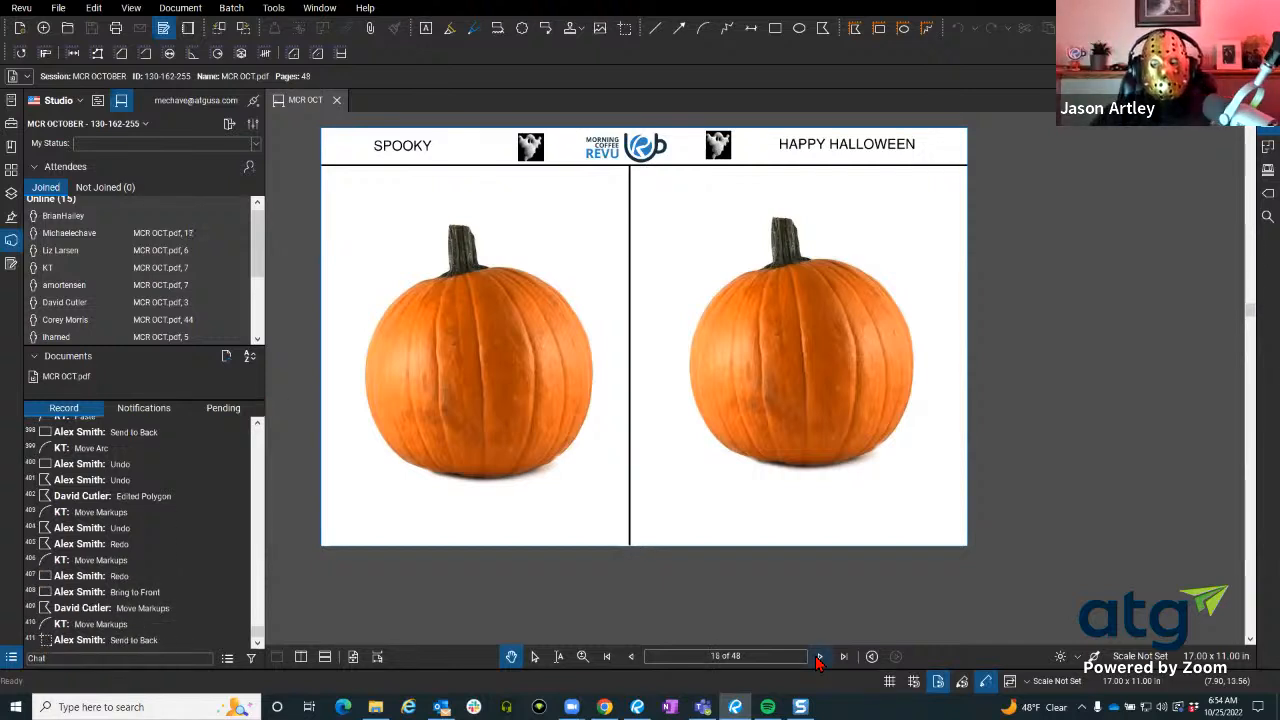
pyautogui.click(818, 657)
pyautogui.click(818, 657)
pyautogui.click(818, 657)
pyautogui.click(818, 657)
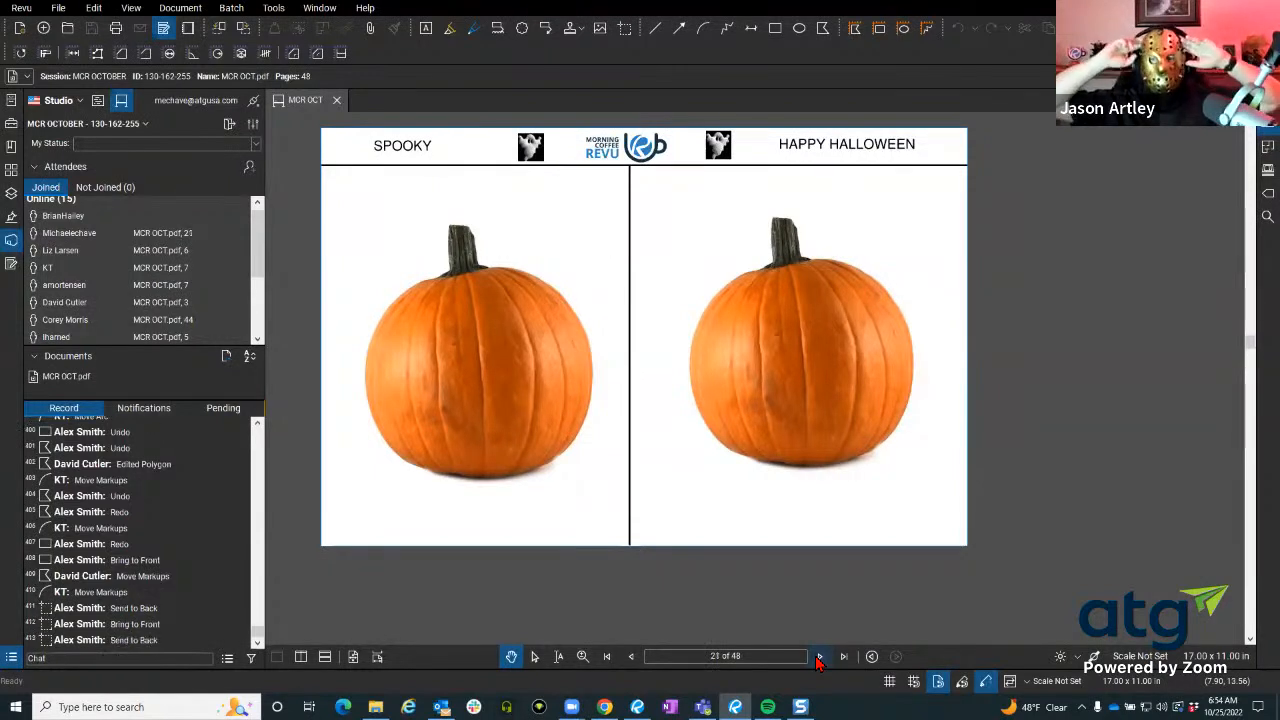
pyautogui.click(818, 657)
pyautogui.click(818, 657)
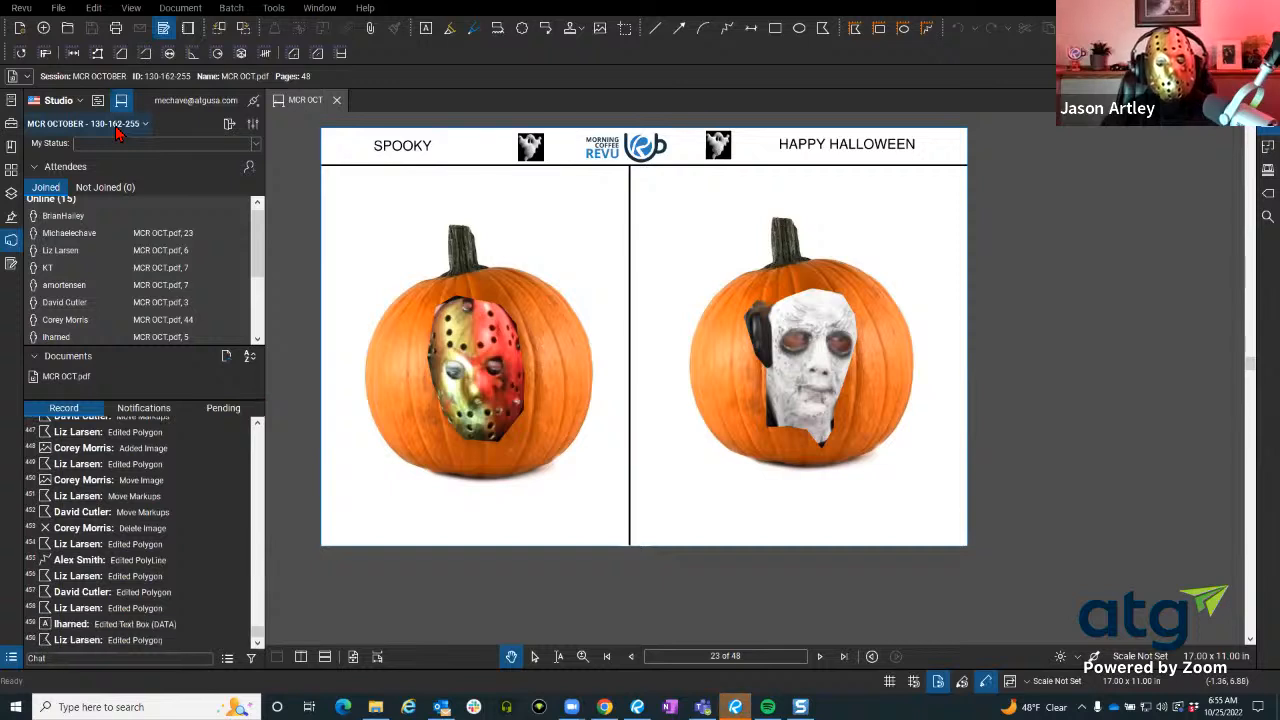
# Look through the rest of the joined attendees and view the Studio account sign-in options without changing them.
pyautogui.scroll(-2, 168, 251)
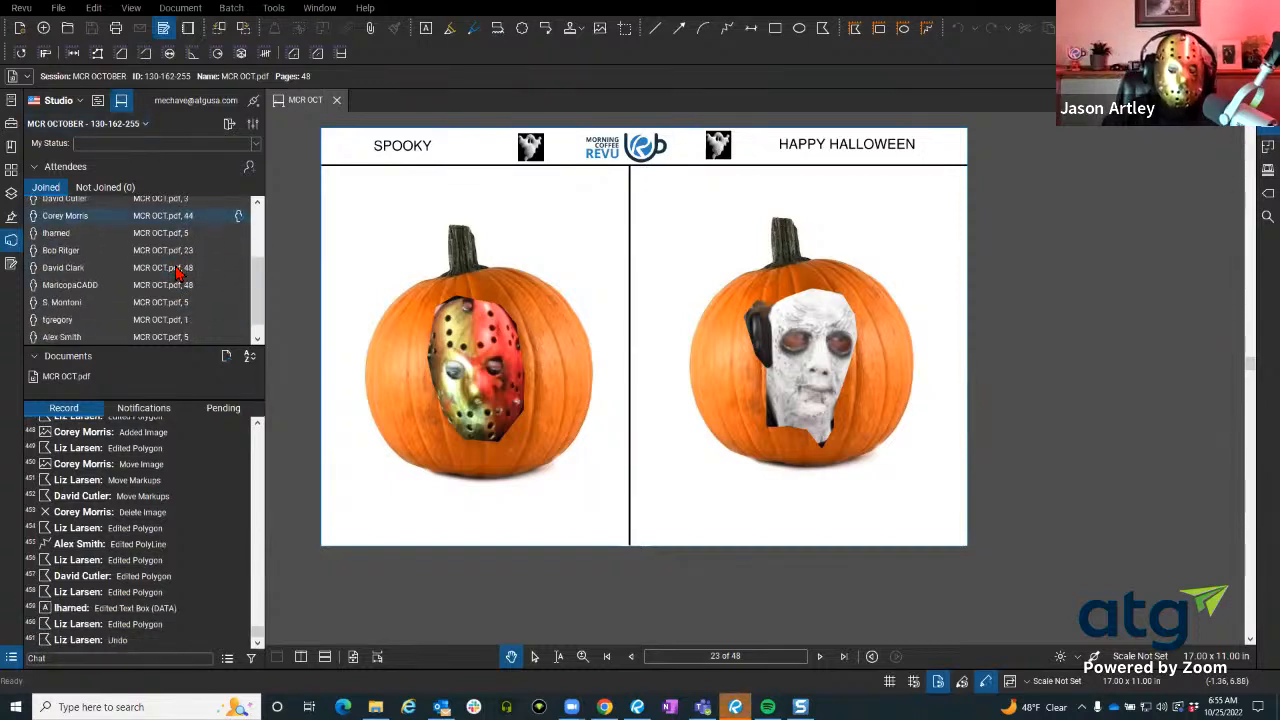
pyautogui.scroll(-1, 178, 271)
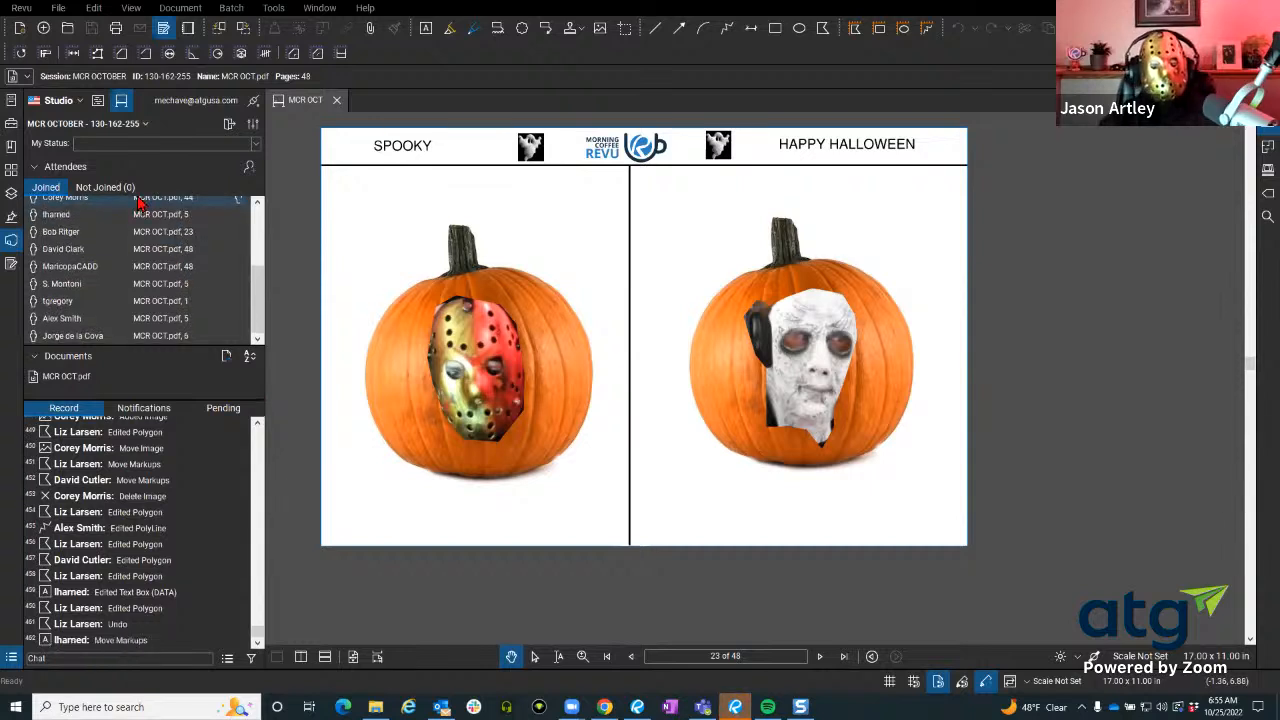
pyautogui.click(79, 103)
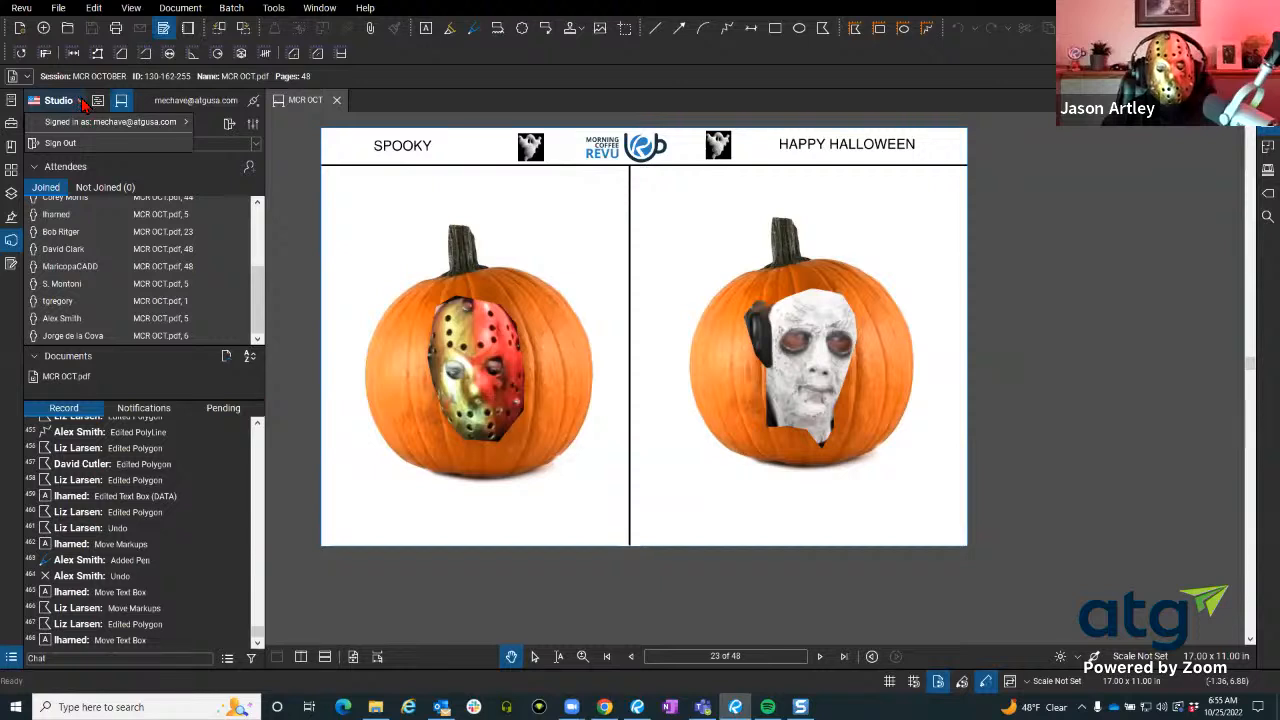
pyautogui.click(408, 76)
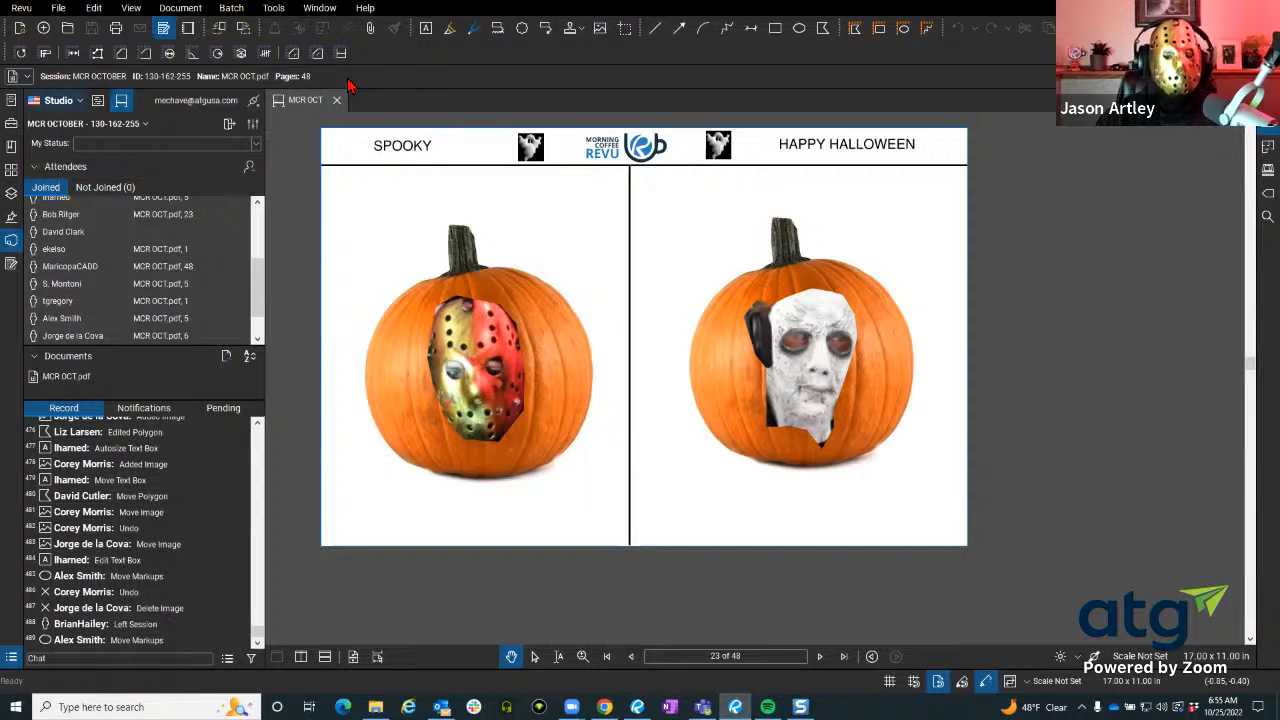
pyautogui.click(60, 100)
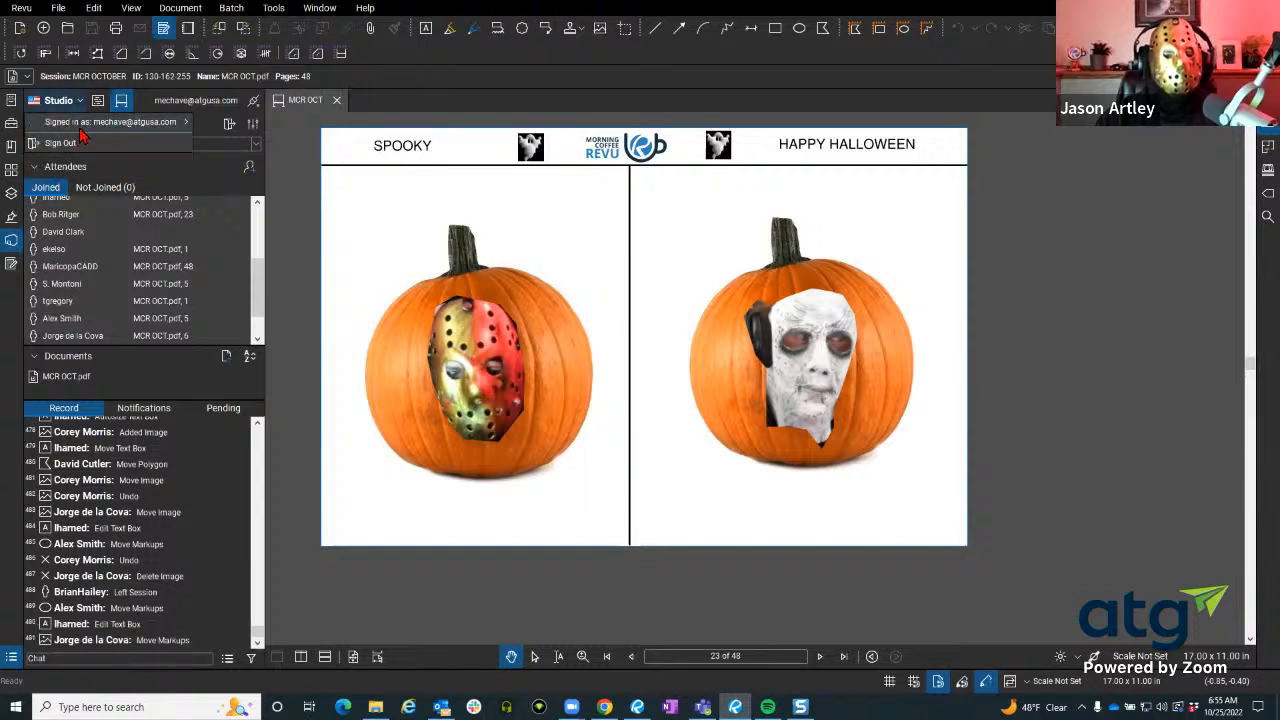
pyautogui.click(387, 76)
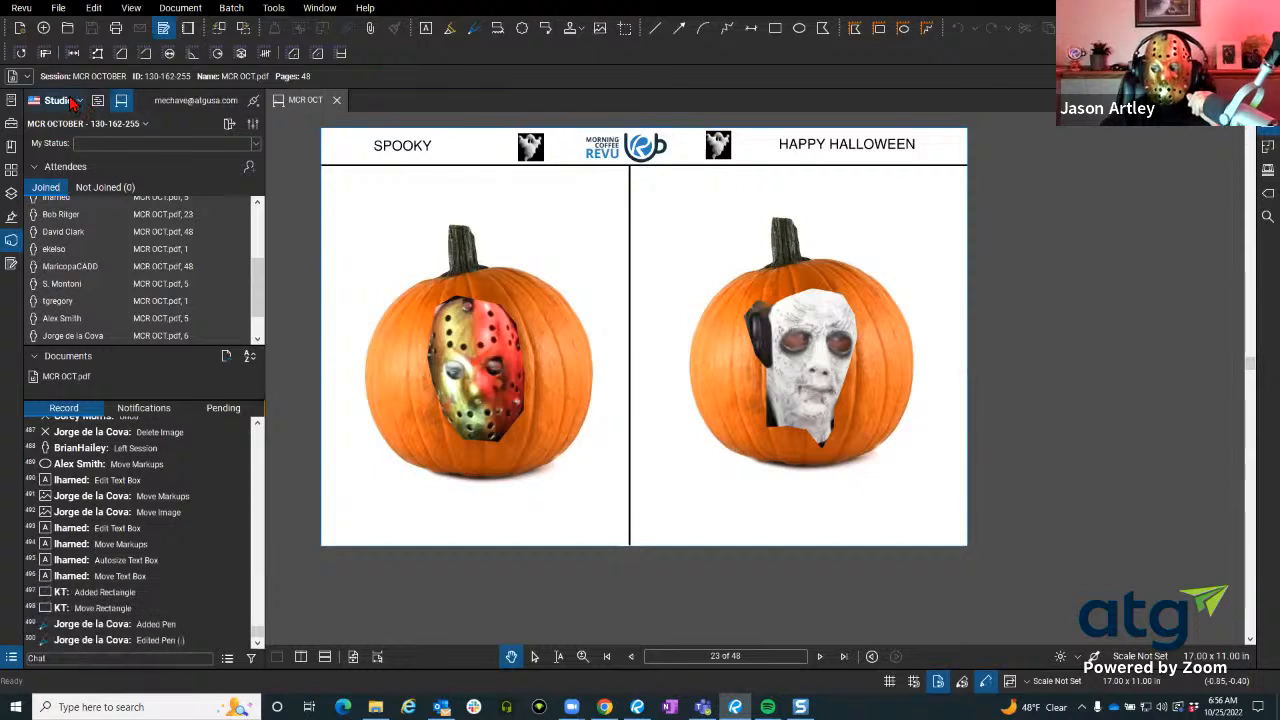
# Switch to the signed-out Revu window and view the regional Studio servers offered for sign-in without choosing one.
pyautogui.hotkey('alt', 'Tab')
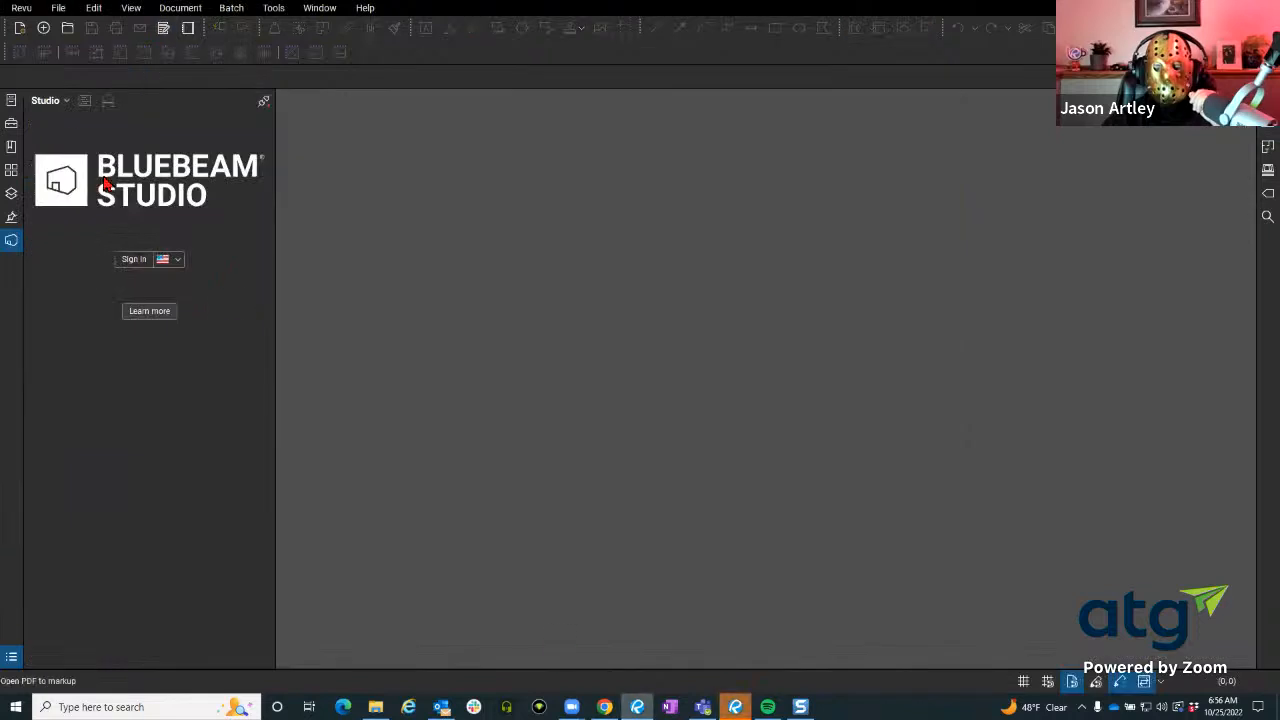
pyautogui.click(172, 264)
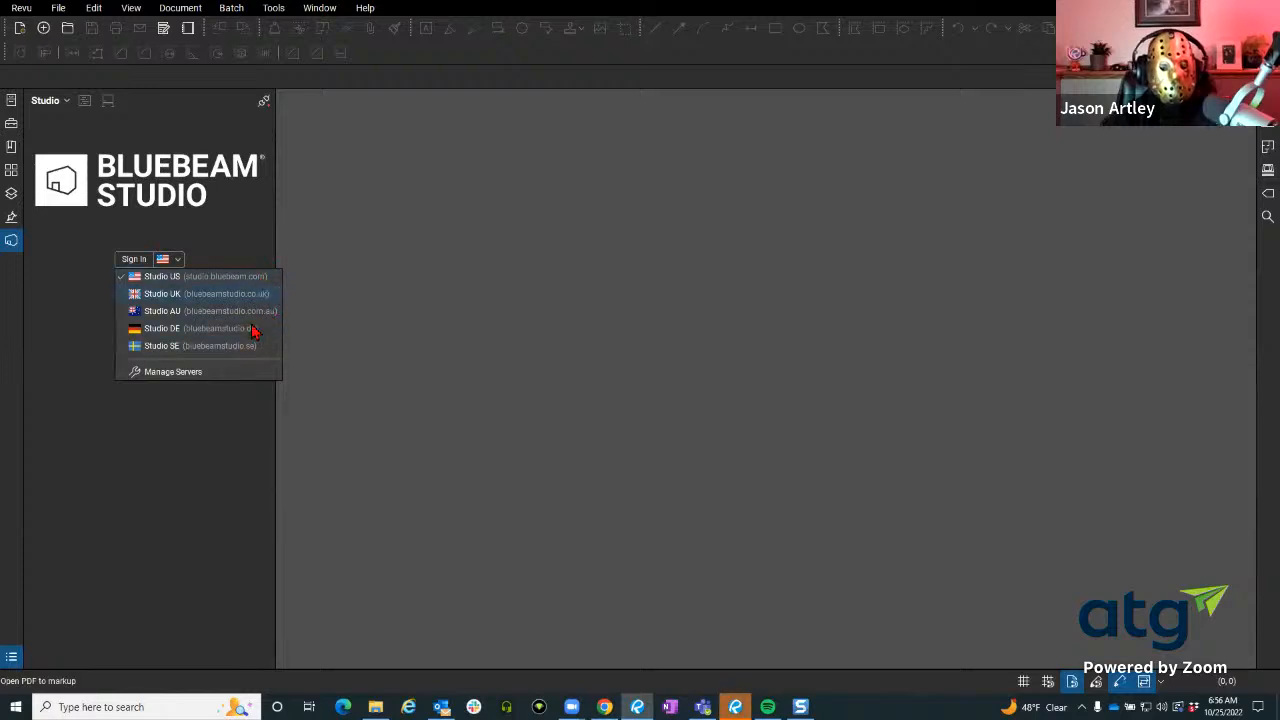
pyautogui.click(231, 410)
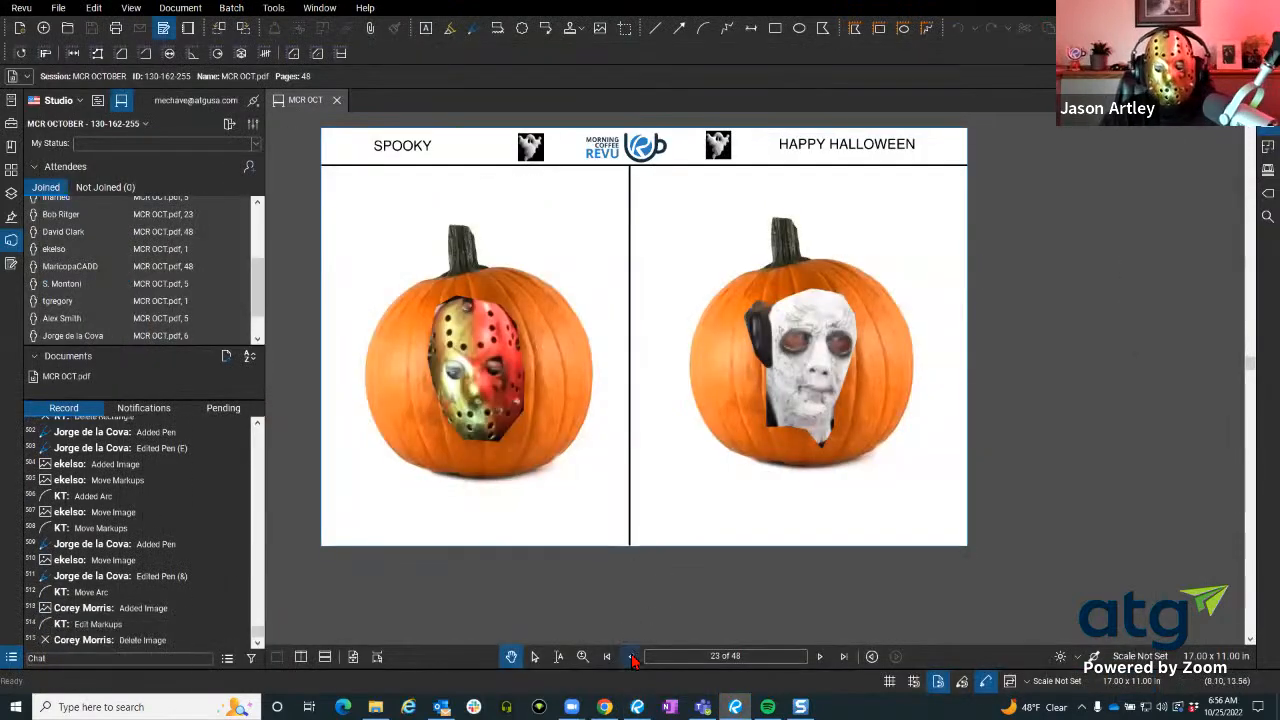
# Return to the first page of the pumpkin PDF and look through the joined attendees and the pages they are on.
pyautogui.click(632, 657)
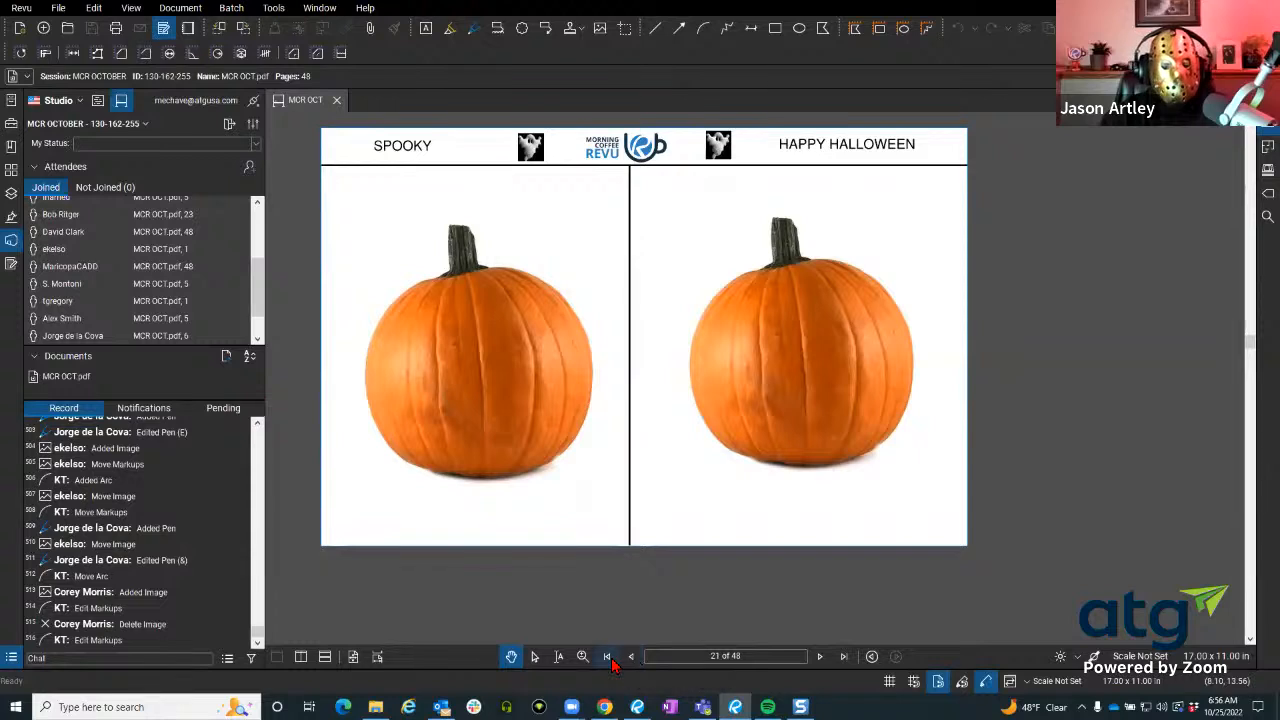
pyautogui.click(608, 658)
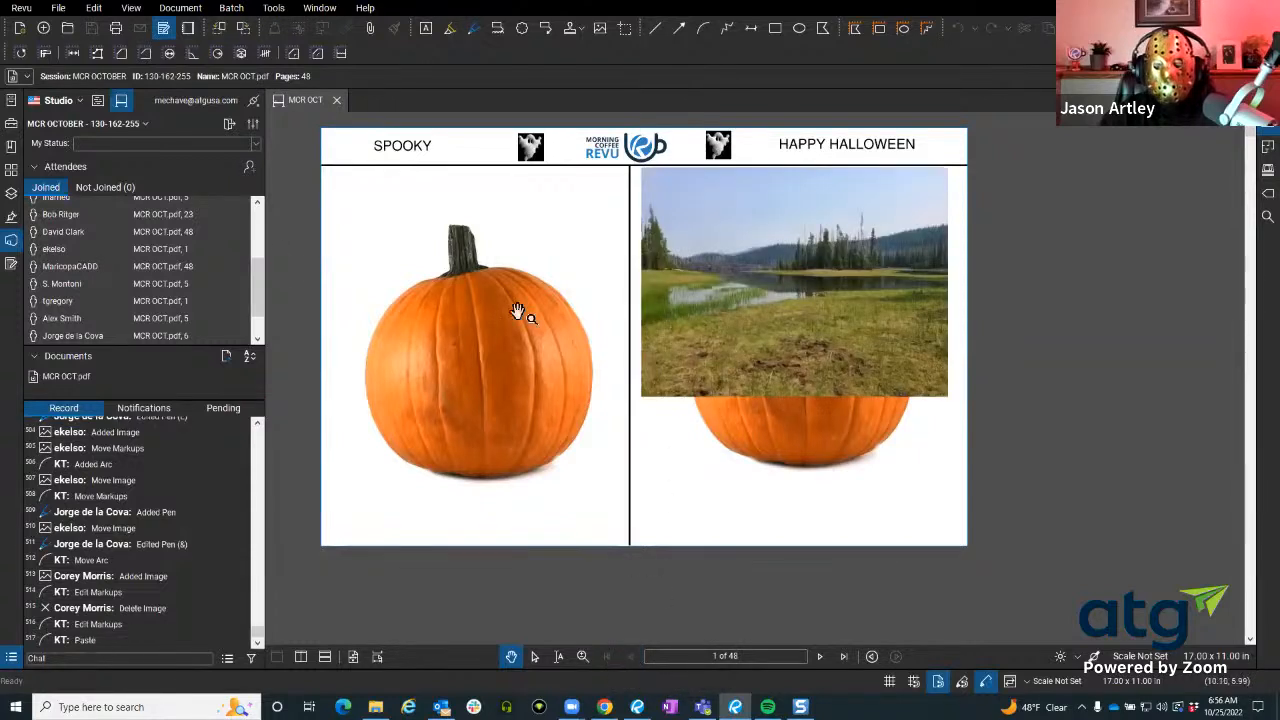
pyautogui.scroll(3, 58, 217)
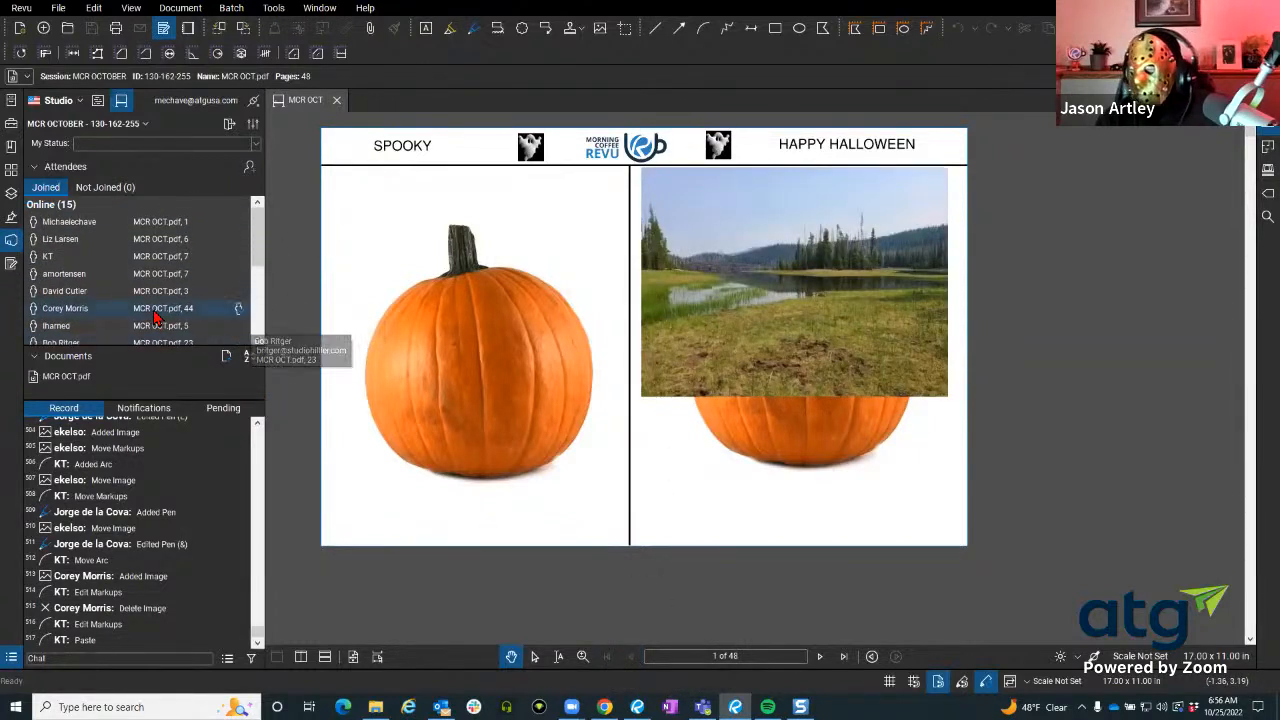
pyautogui.scroll(-3, 150, 283)
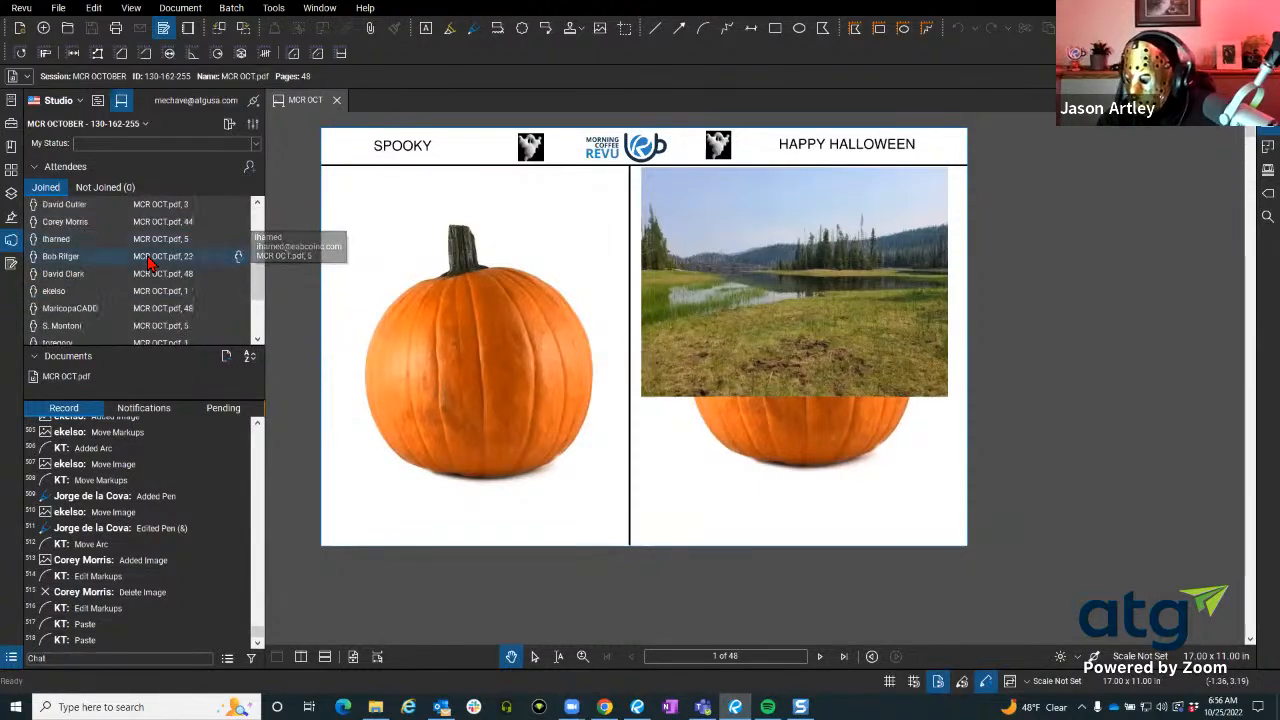
pyautogui.scroll(-3, 148, 265)
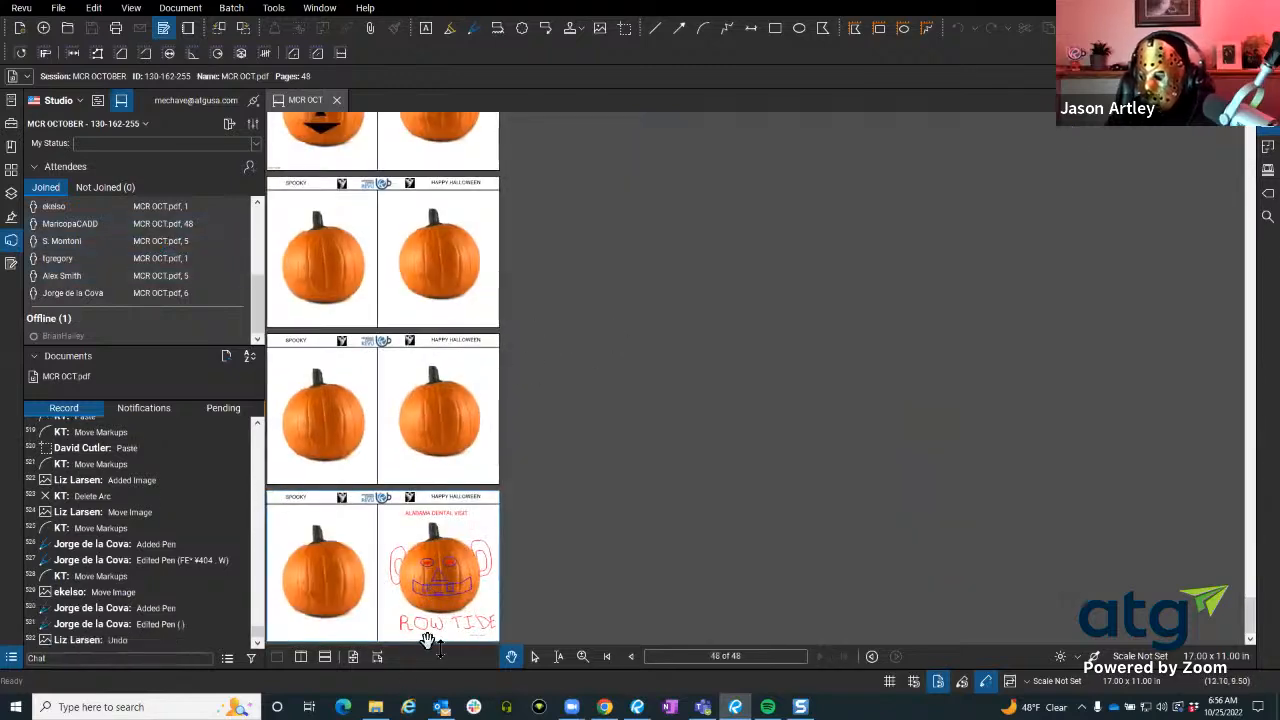
# Fit the last page, 48, to the window width to enlarge the Alabama Dental Visit pumpkin.
pyautogui.click(377, 656)
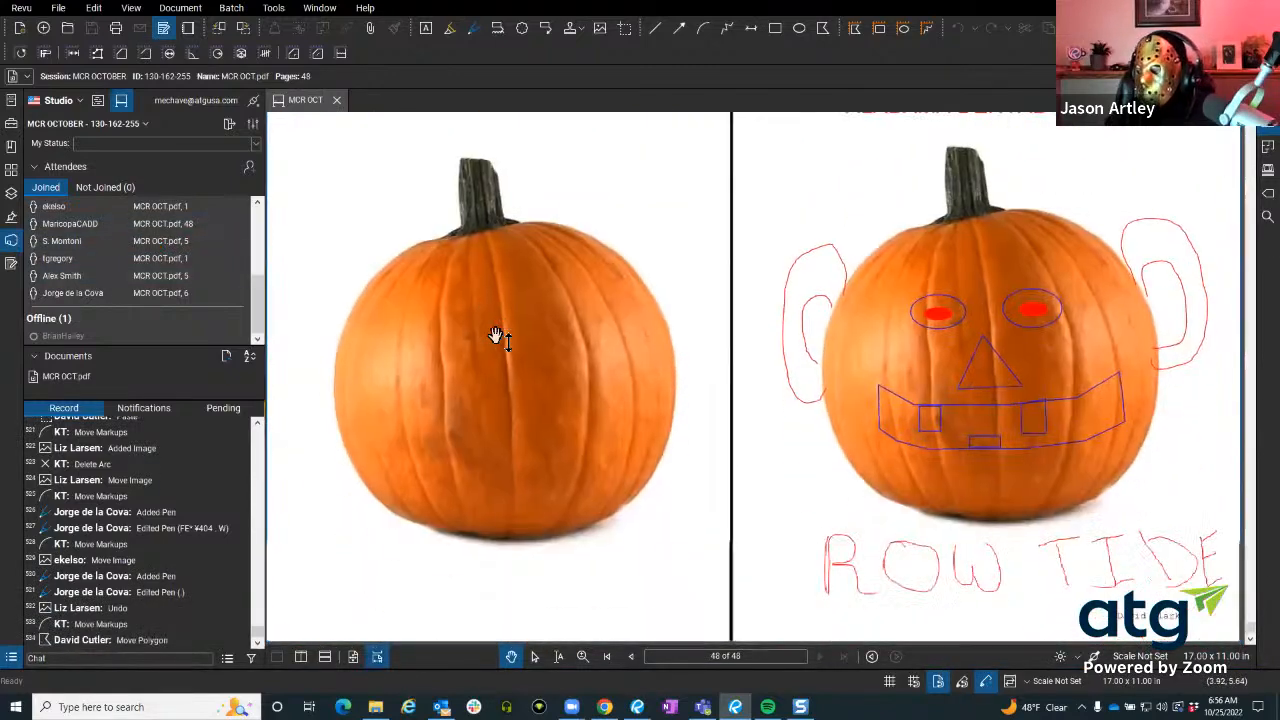
pyautogui.click(352, 656)
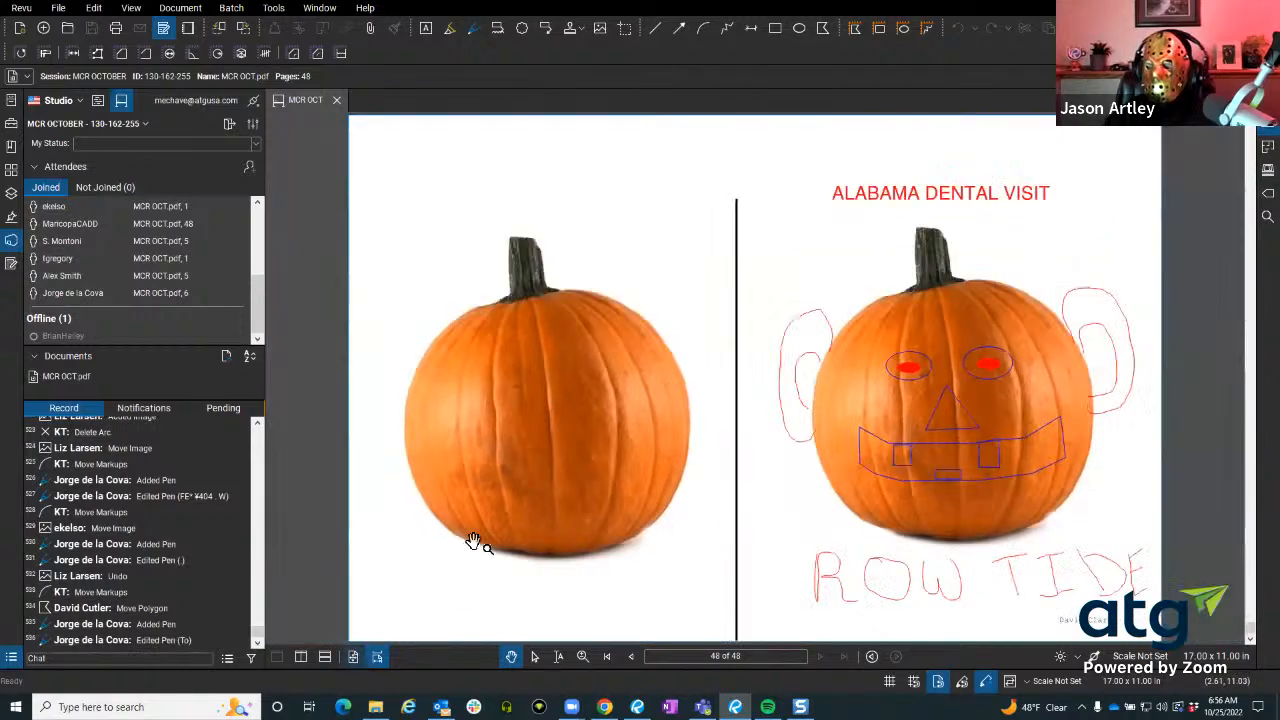
pyautogui.click(377, 656)
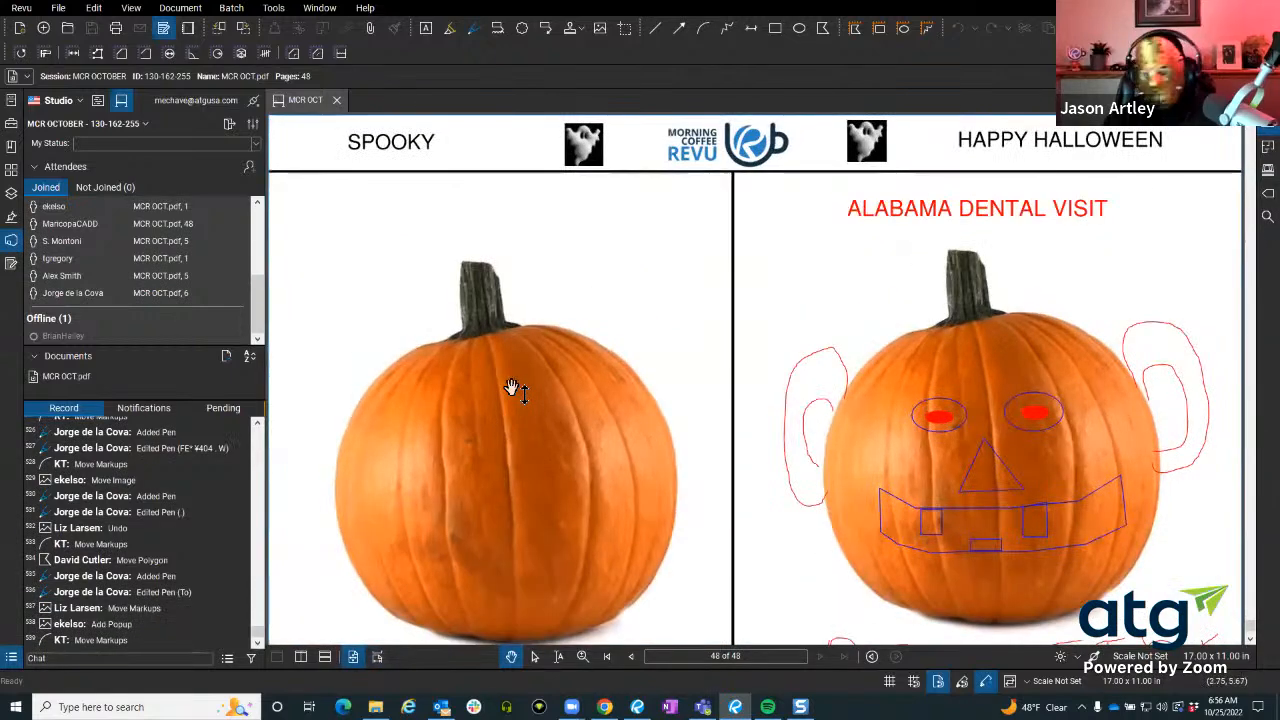
pyautogui.scroll(-2, 513, 387)
pyautogui.scroll(2, 513, 384)
# Go backward through the pumpkin pages from page 48 to page 27 and check them for attendees' markups.
pyautogui.scroll(10, 510, 420)
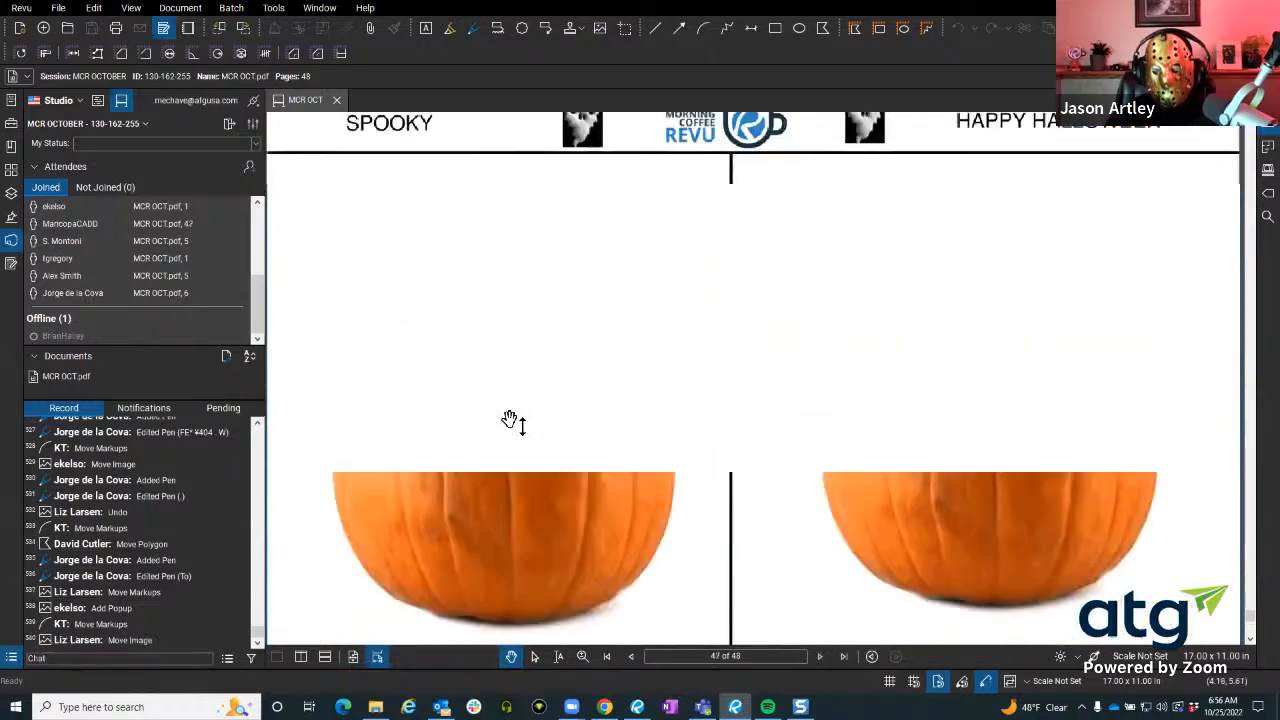
pyautogui.scroll(10, 508, 421)
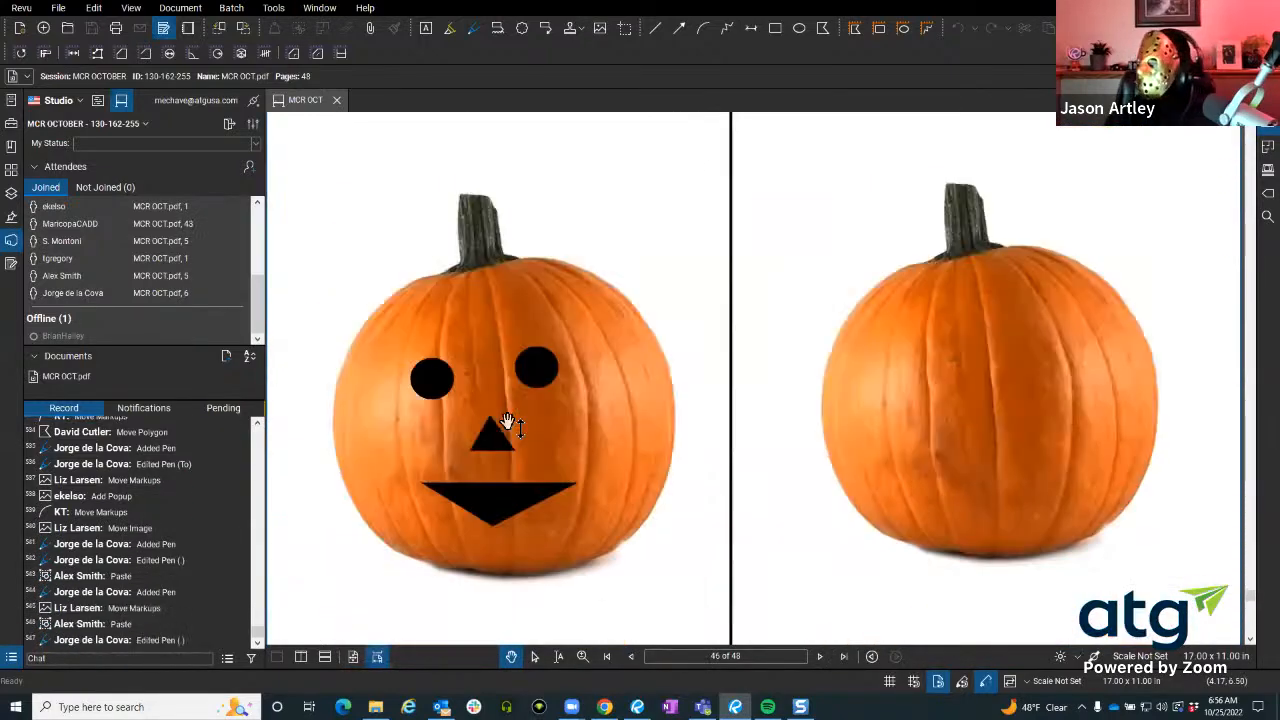
pyautogui.scroll(10, 508, 421)
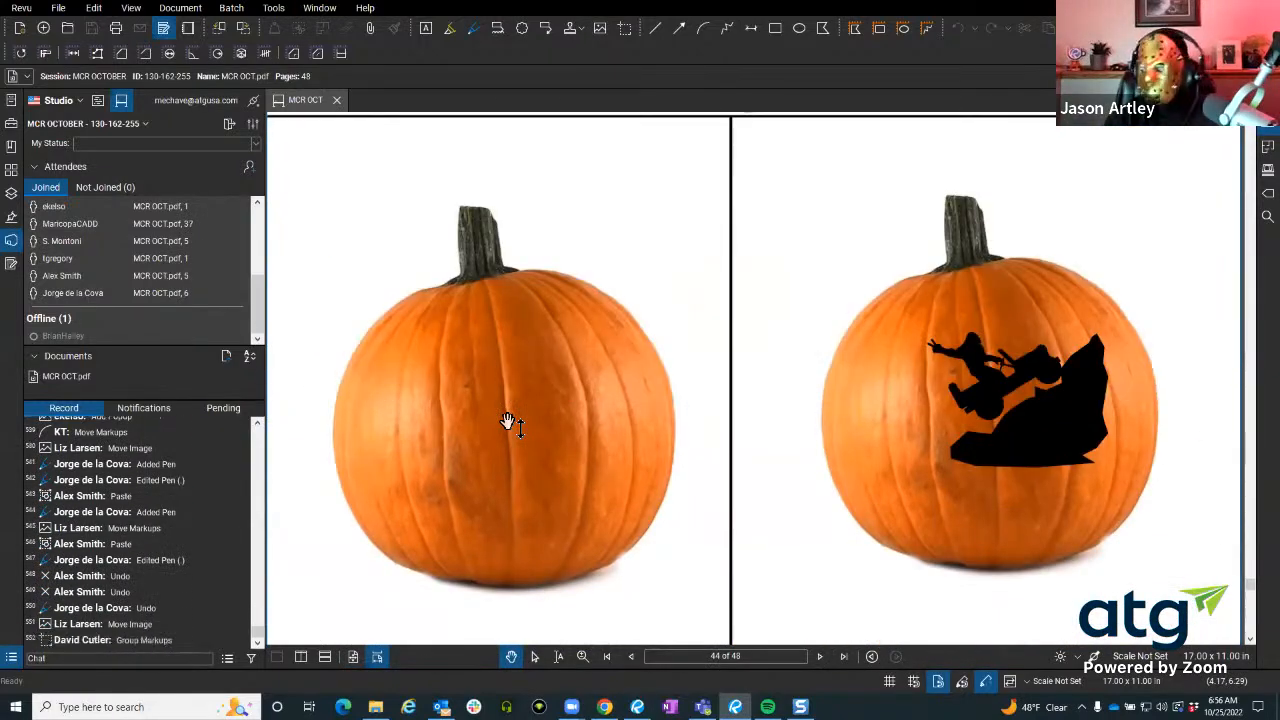
pyautogui.scroll(10, 508, 421)
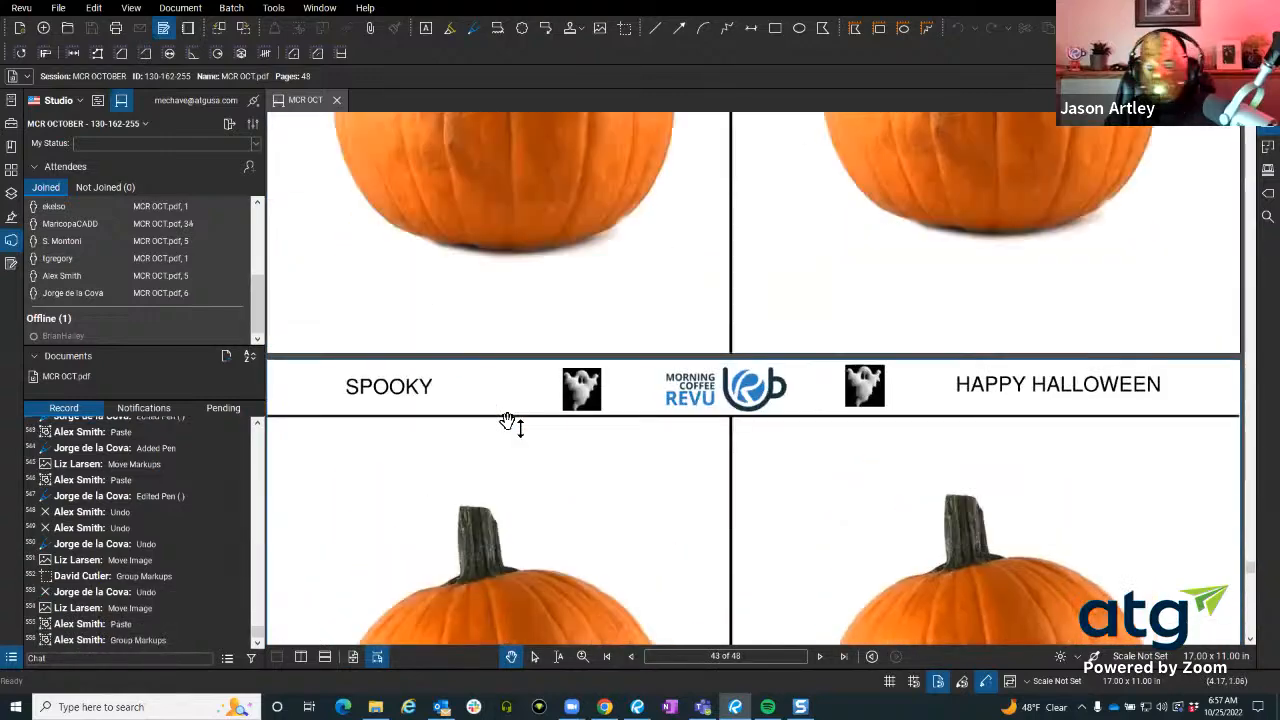
pyautogui.scroll(10, 508, 421)
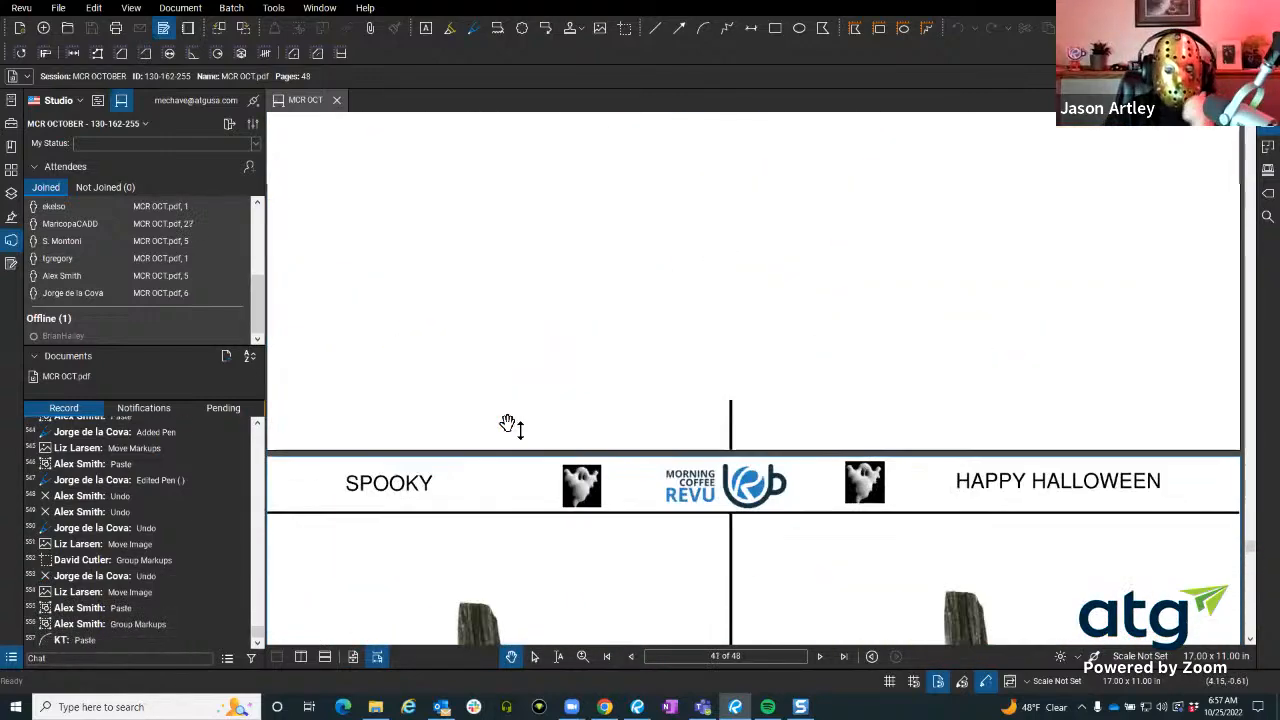
pyautogui.scroll(10, 508, 423)
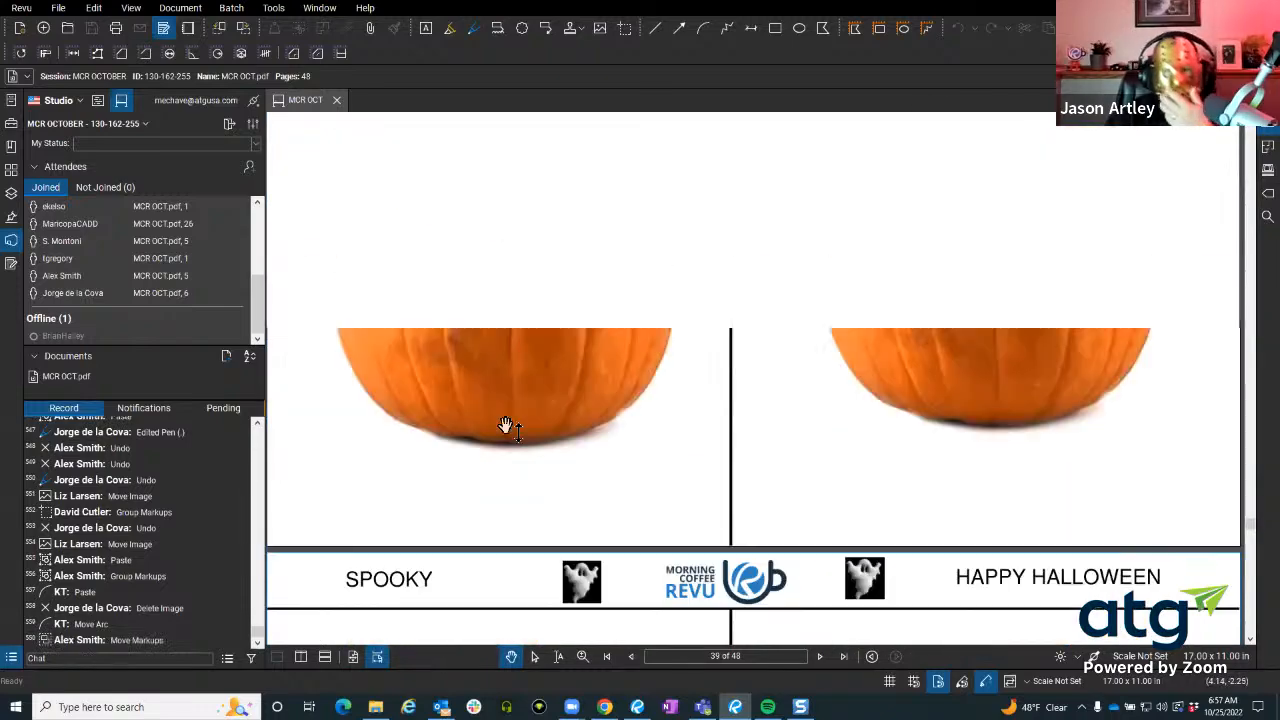
pyautogui.scroll(10, 506, 426)
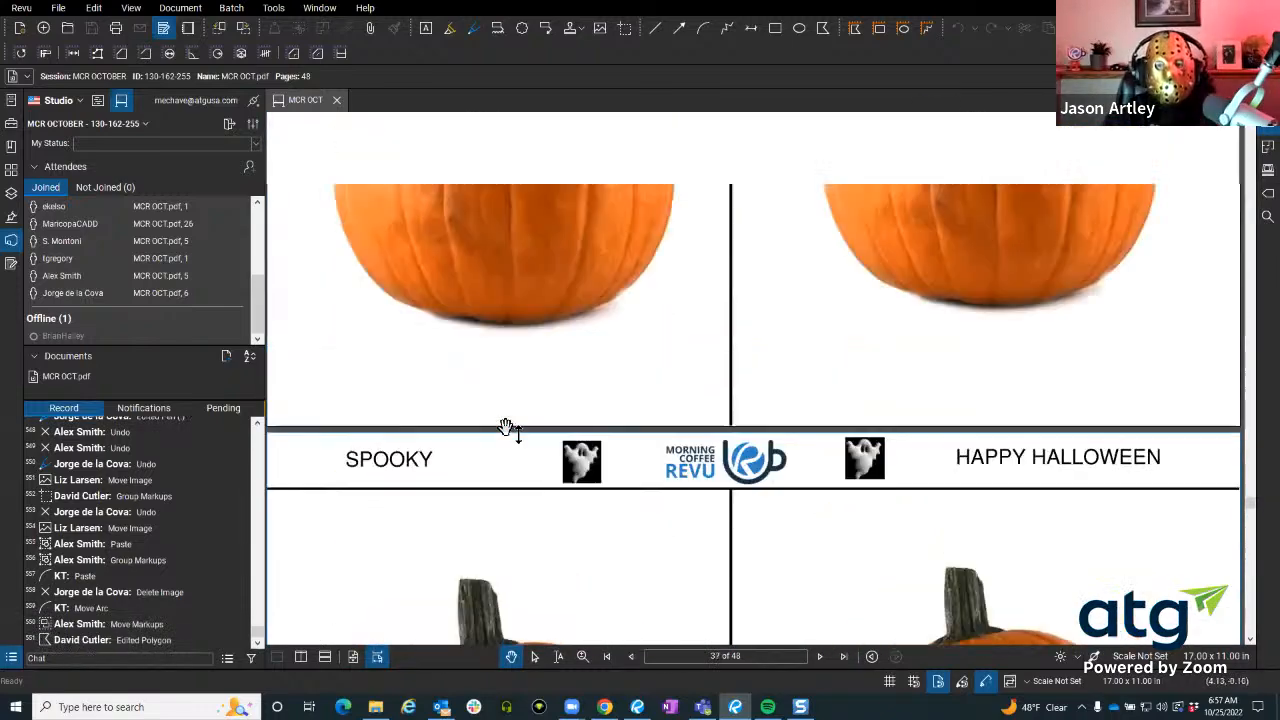
pyautogui.scroll(10, 506, 428)
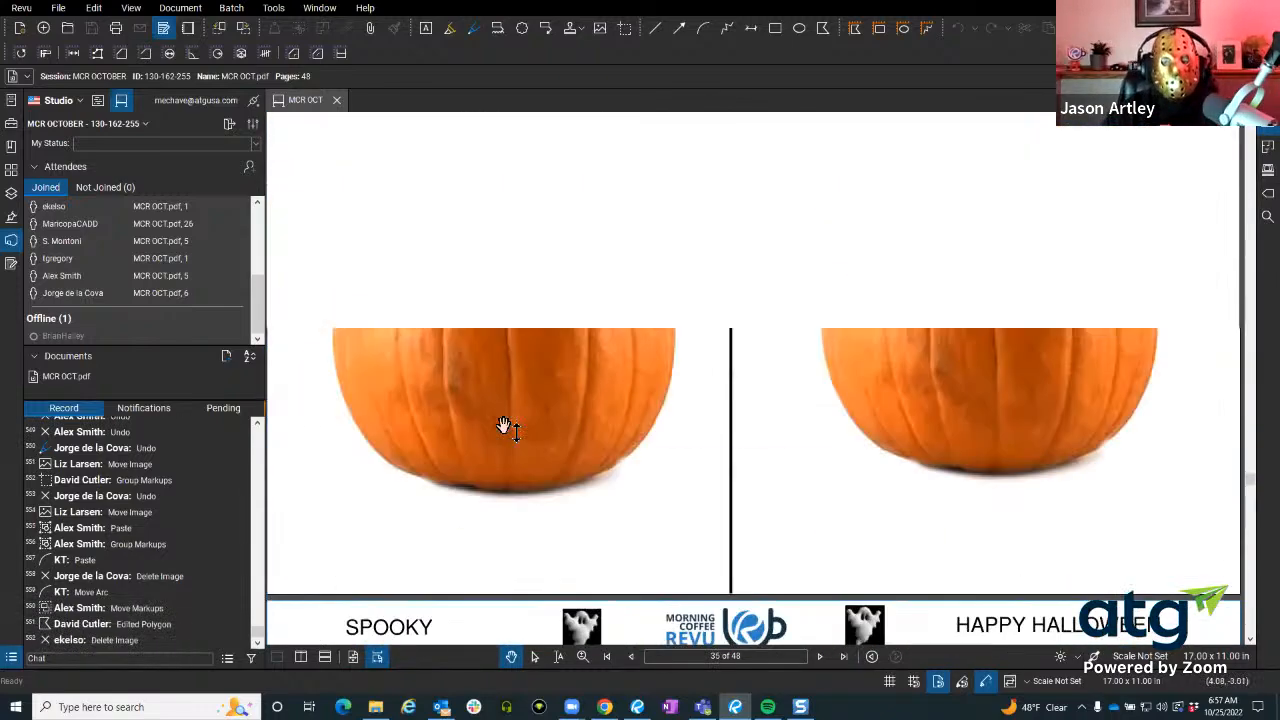
pyautogui.scroll(10, 506, 425)
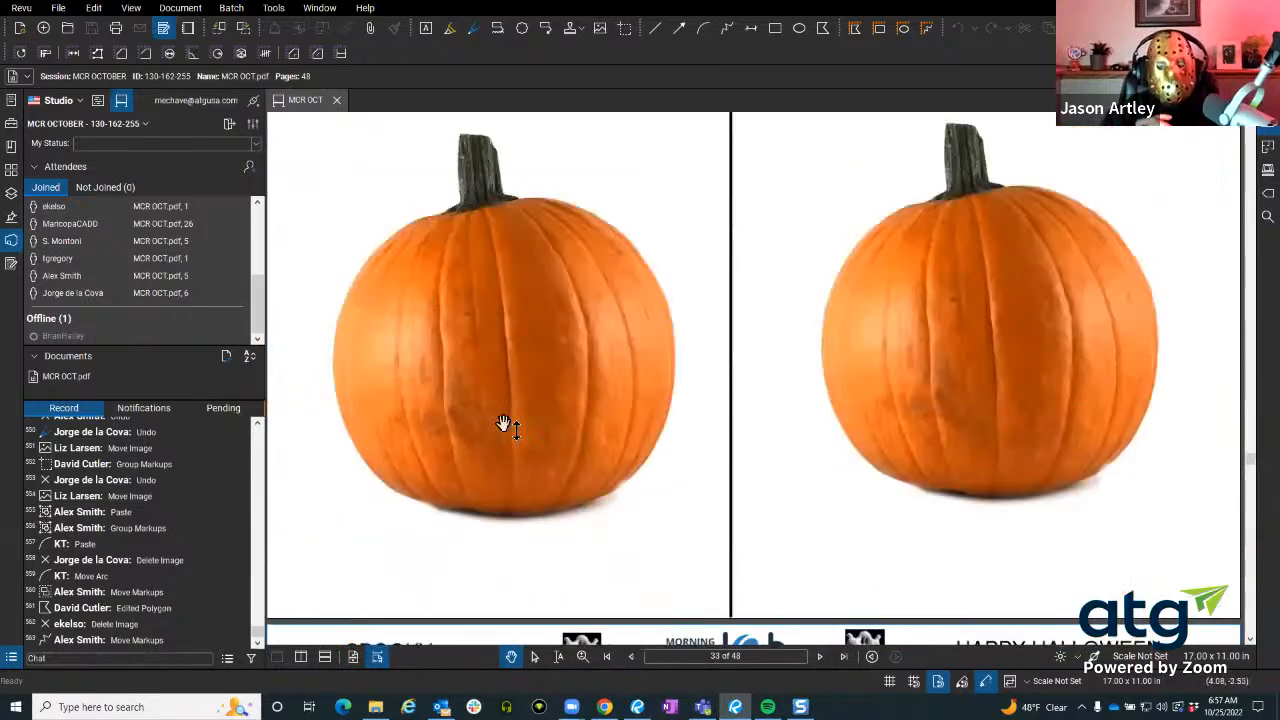
pyautogui.scroll(10, 506, 426)
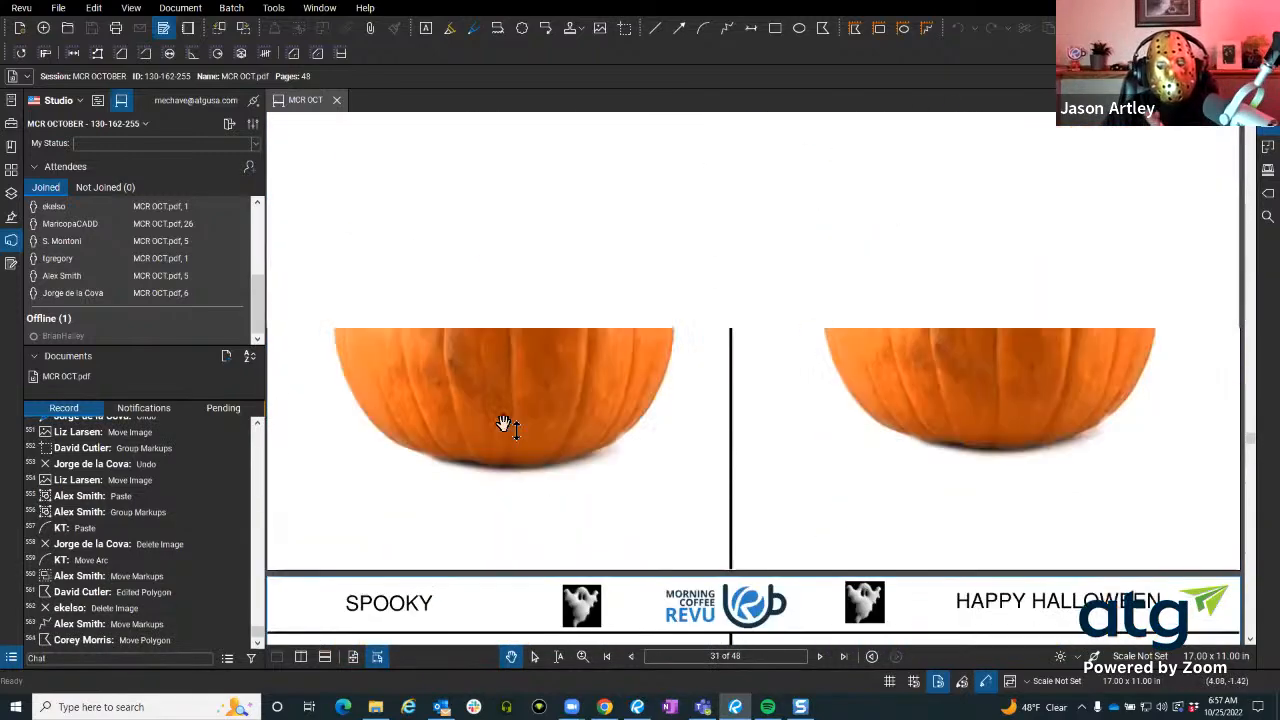
pyautogui.scroll(10, 506, 426)
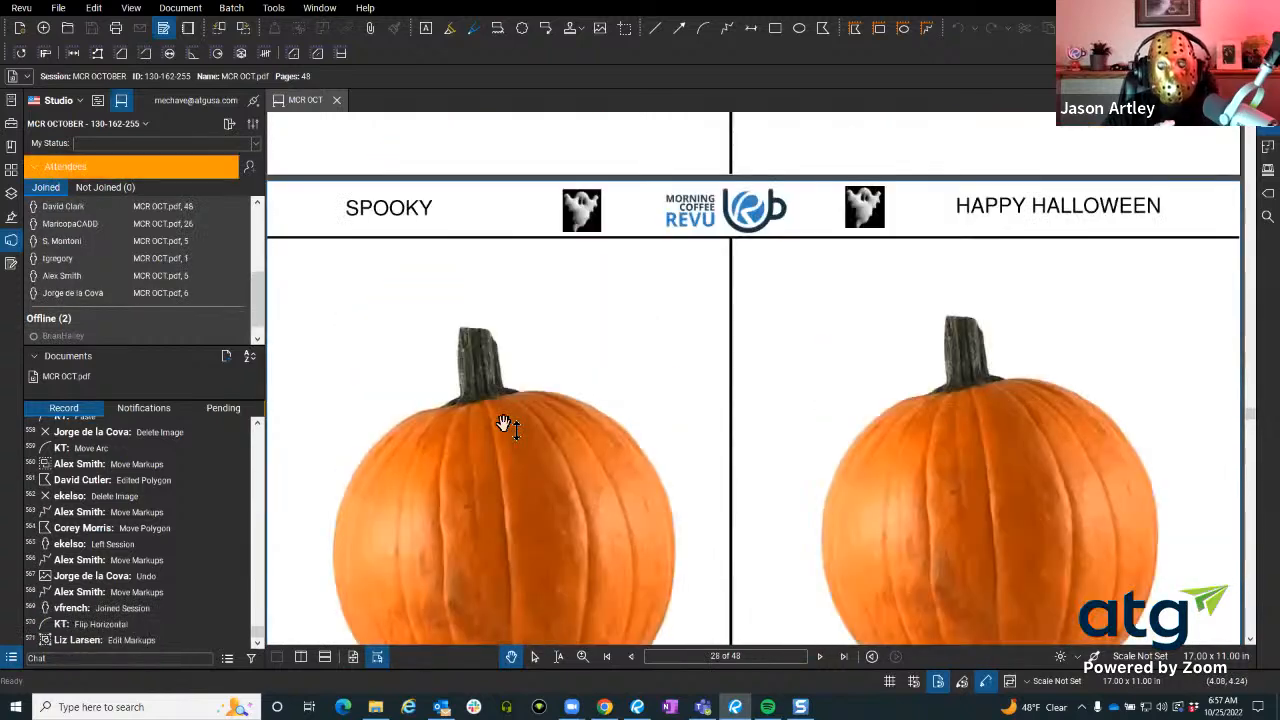
pyautogui.scroll(10, 505, 425)
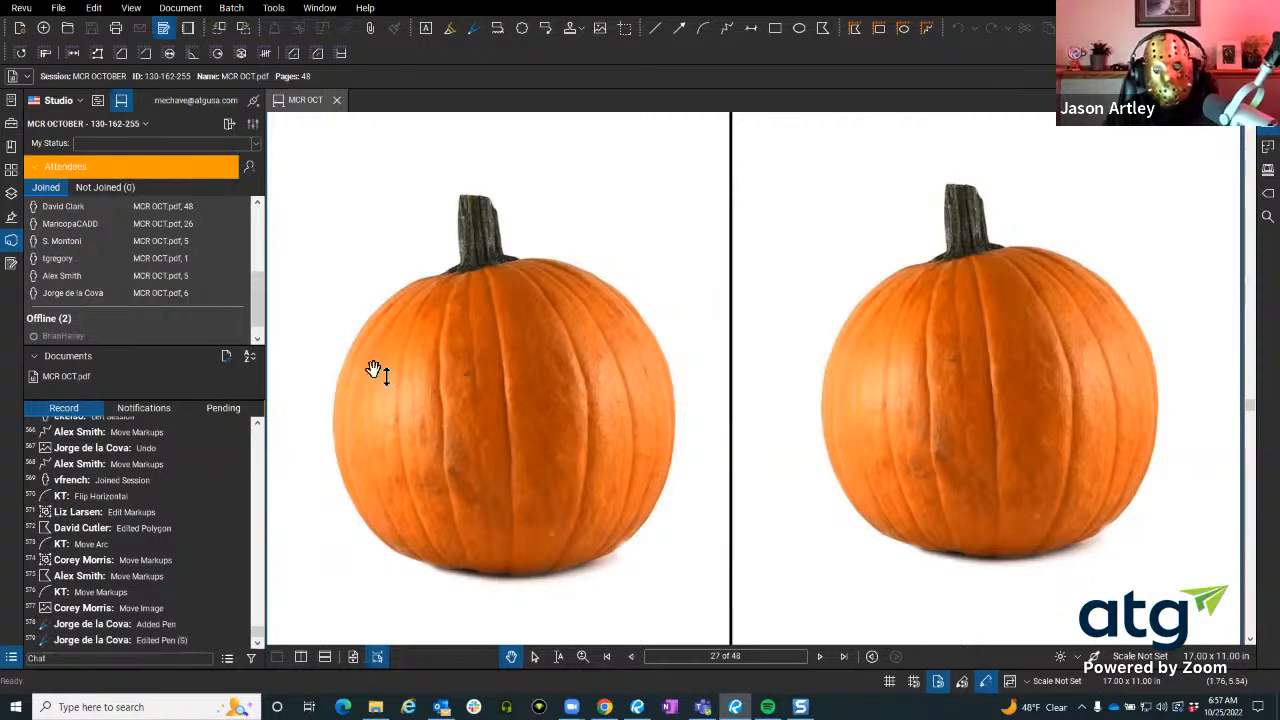
# Check the joined attendees list again for the page each attendee is working on.
pyautogui.scroll(2, 233, 295)
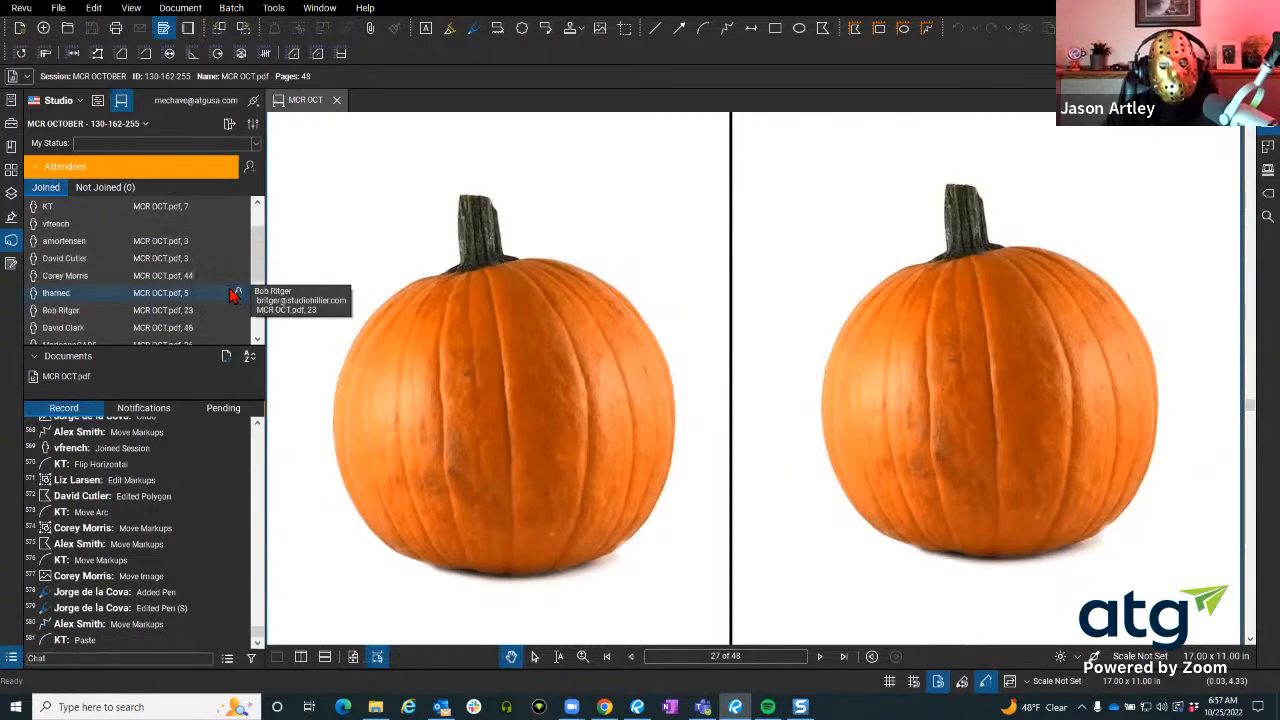
pyautogui.scroll(2, 240, 288)
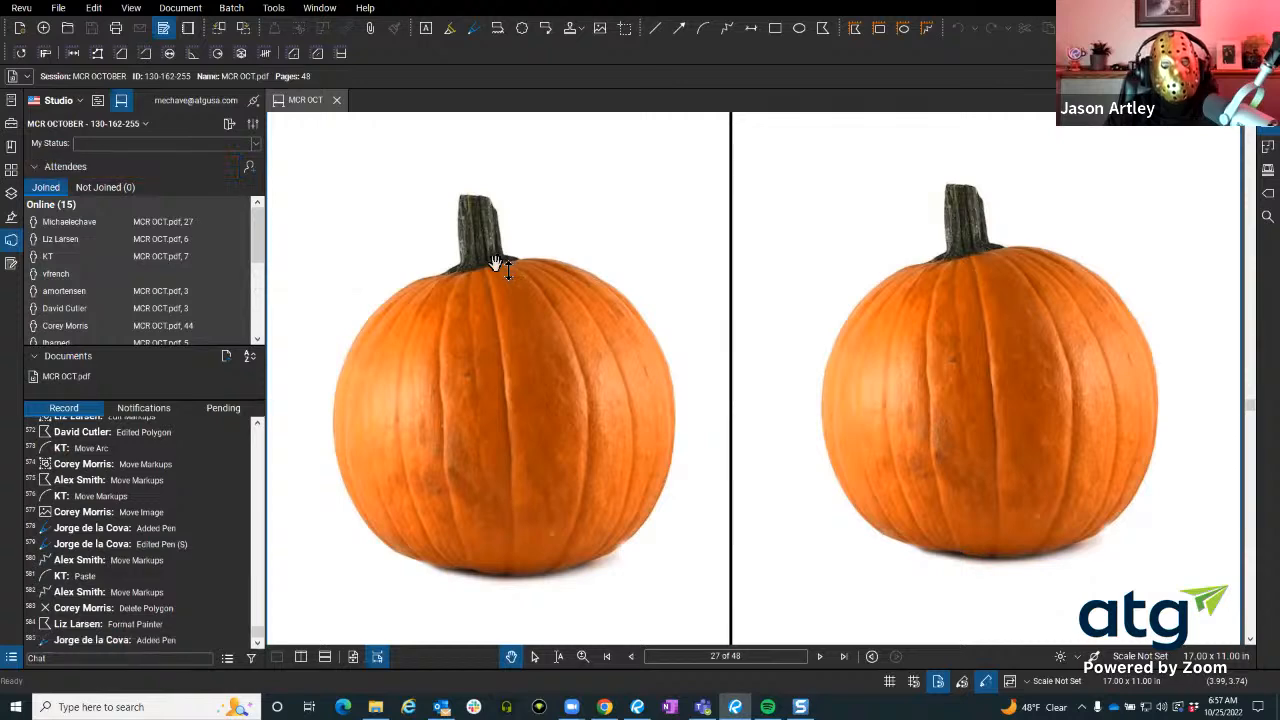
pyautogui.scroll(-4, 188, 300)
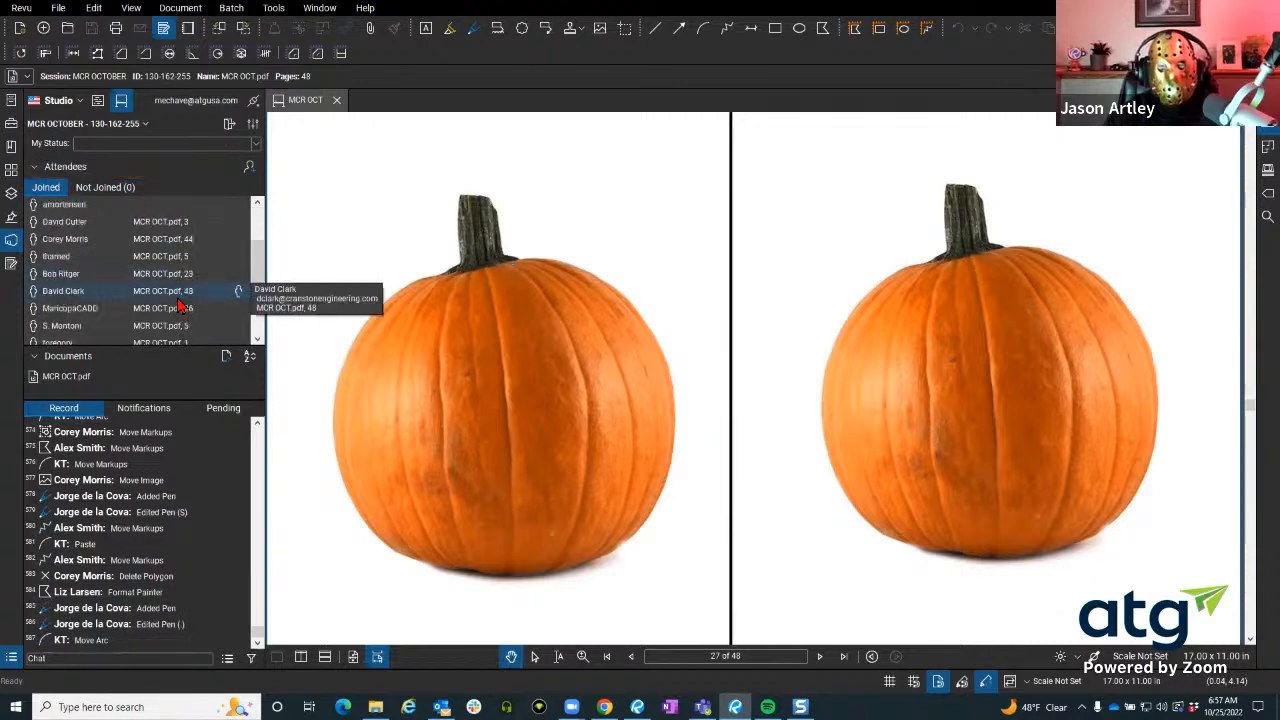
# Continue backward from page 27 past the masked pumpkins to page 12, checking for attendees' markups.
pyautogui.scroll(10, 723, 432)
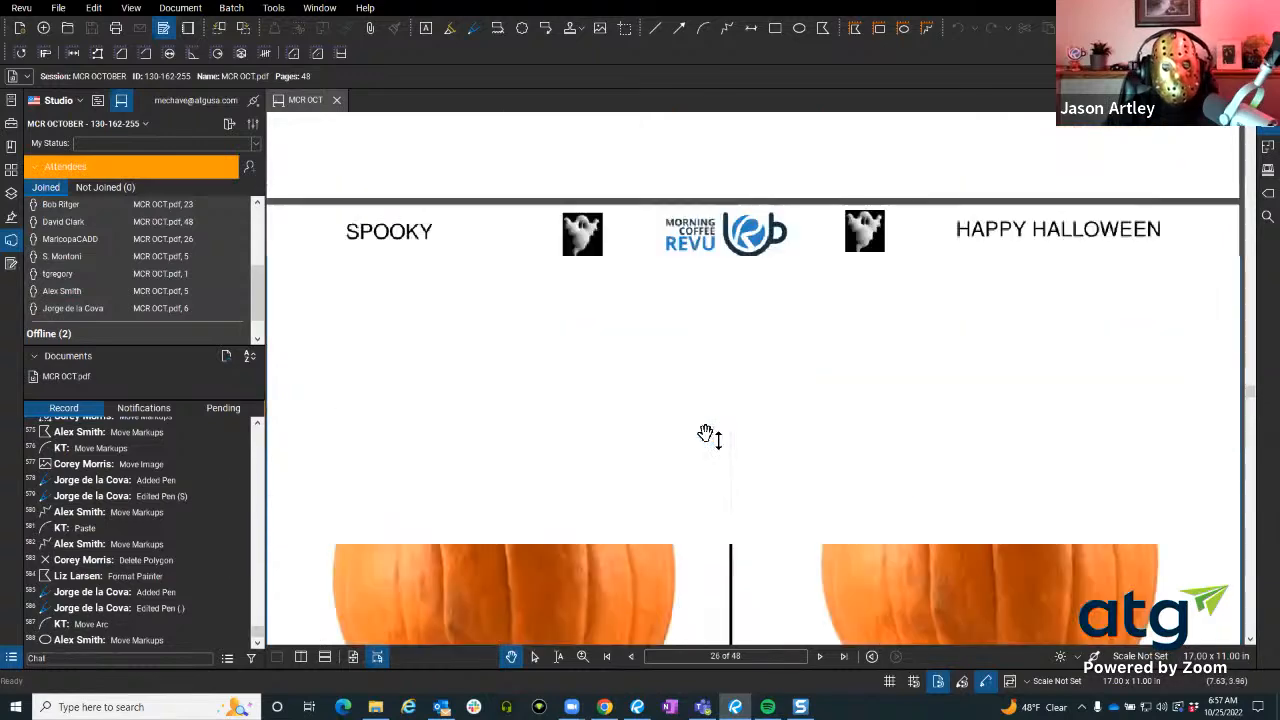
pyautogui.scroll(10, 706, 432)
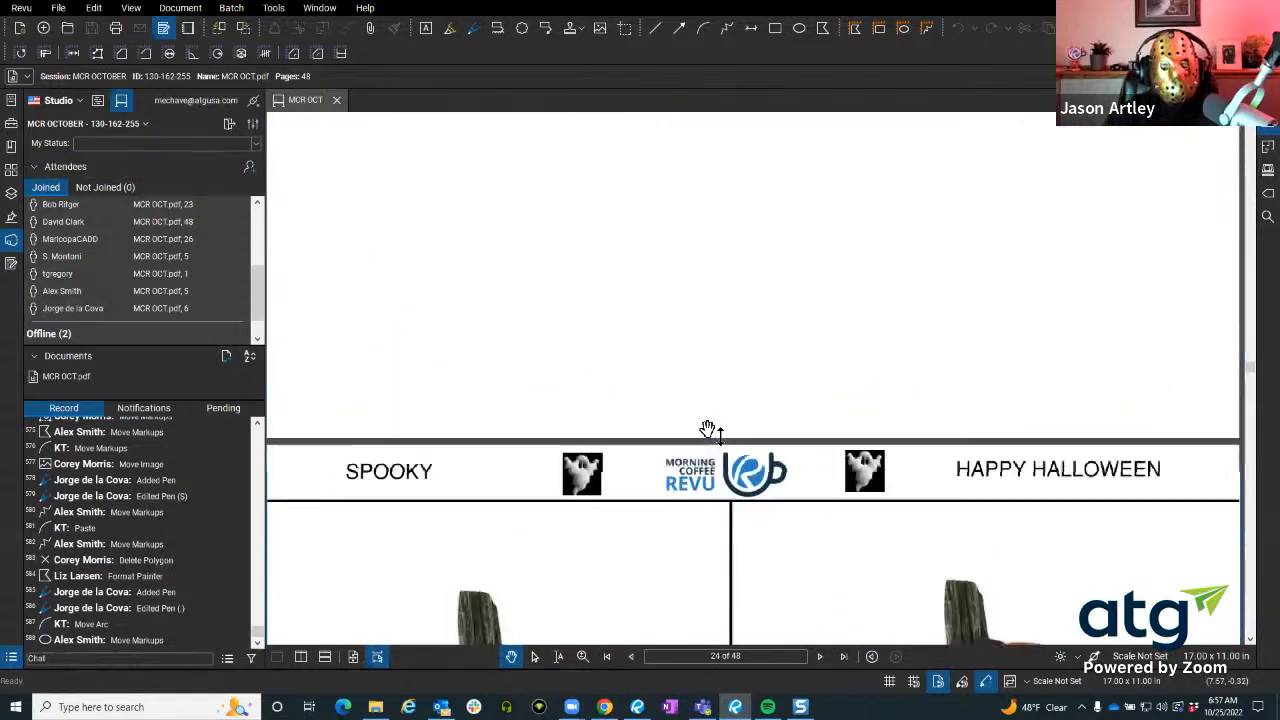
pyautogui.scroll(6, 705, 430)
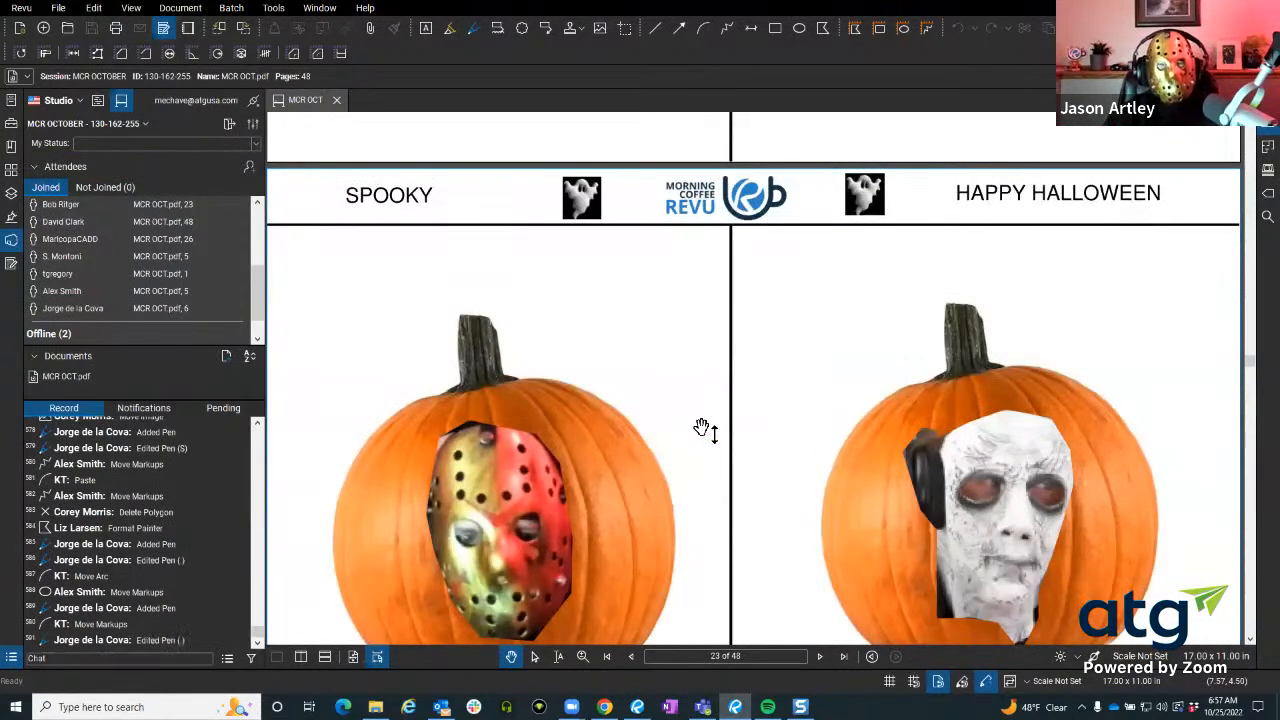
pyautogui.scroll(10, 705, 430)
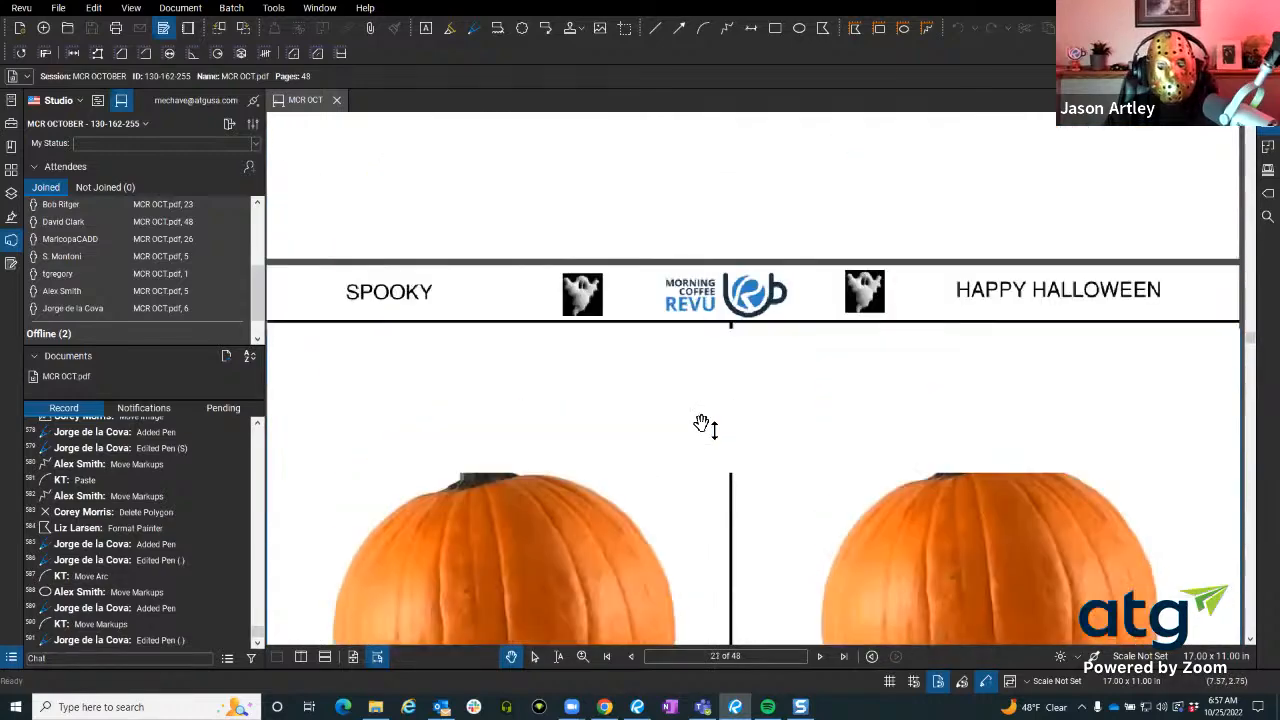
pyautogui.scroll(10, 705, 426)
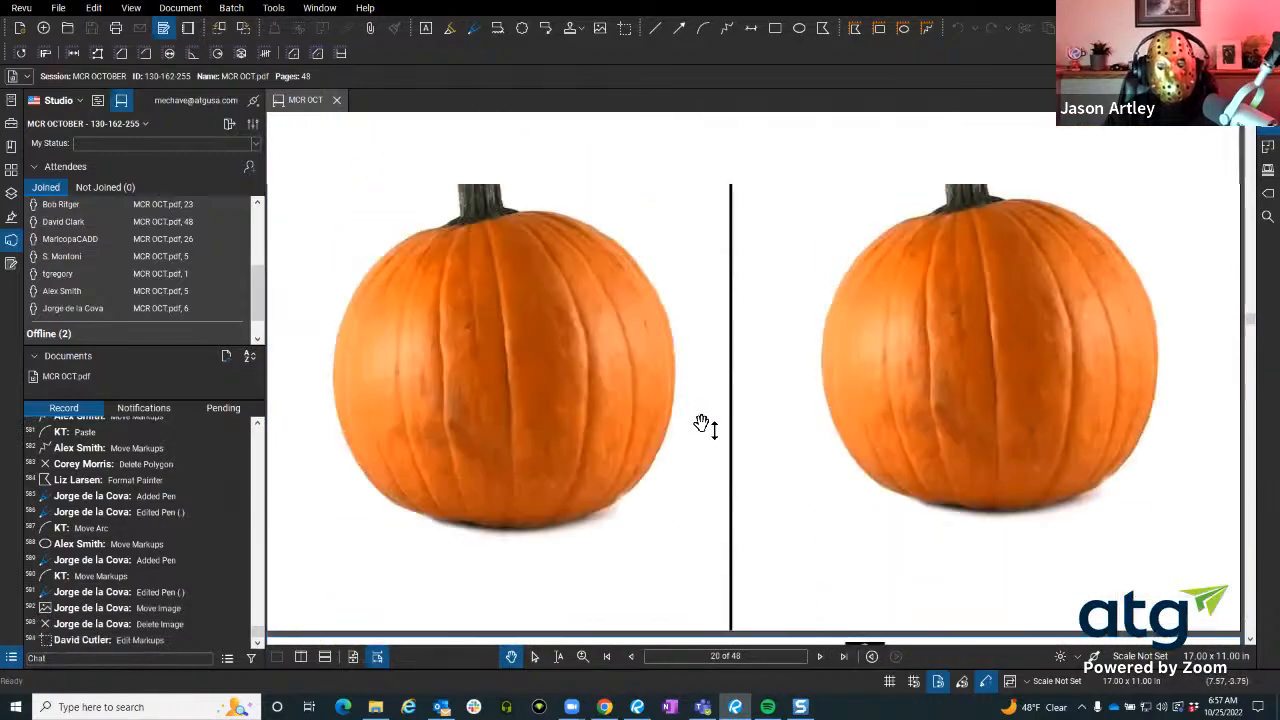
pyautogui.scroll(10, 705, 426)
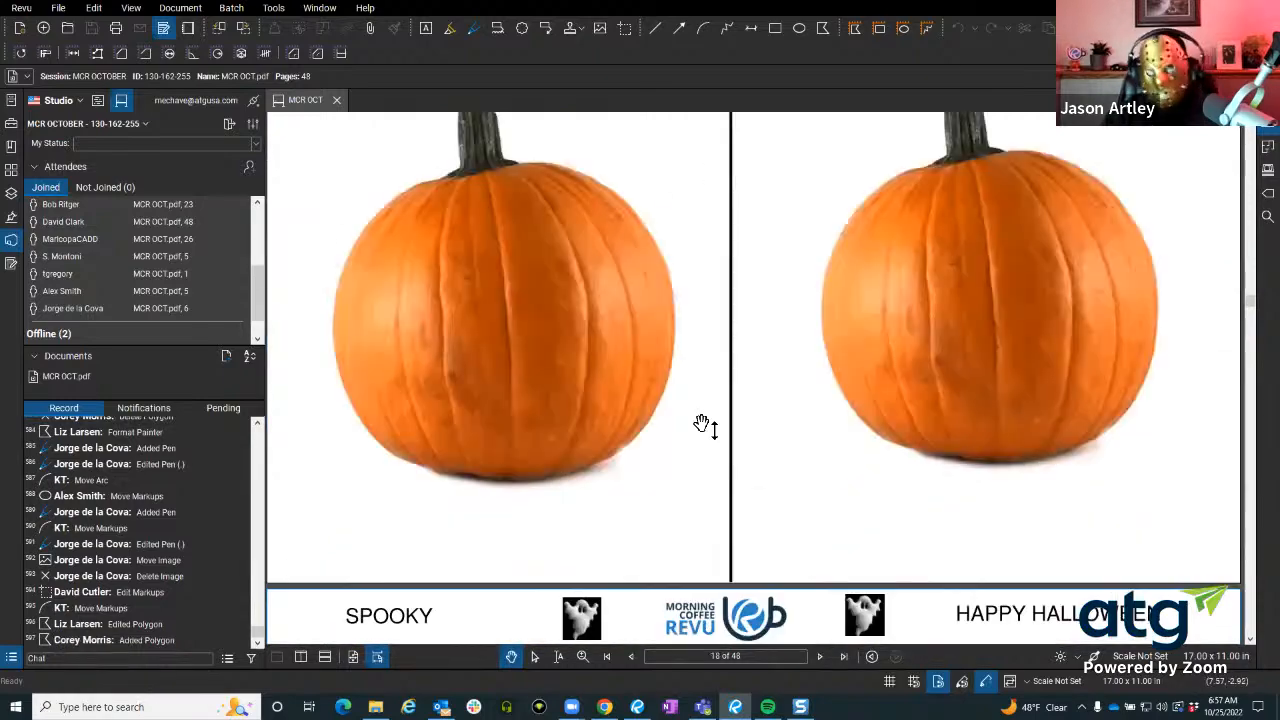
pyautogui.scroll(10, 705, 426)
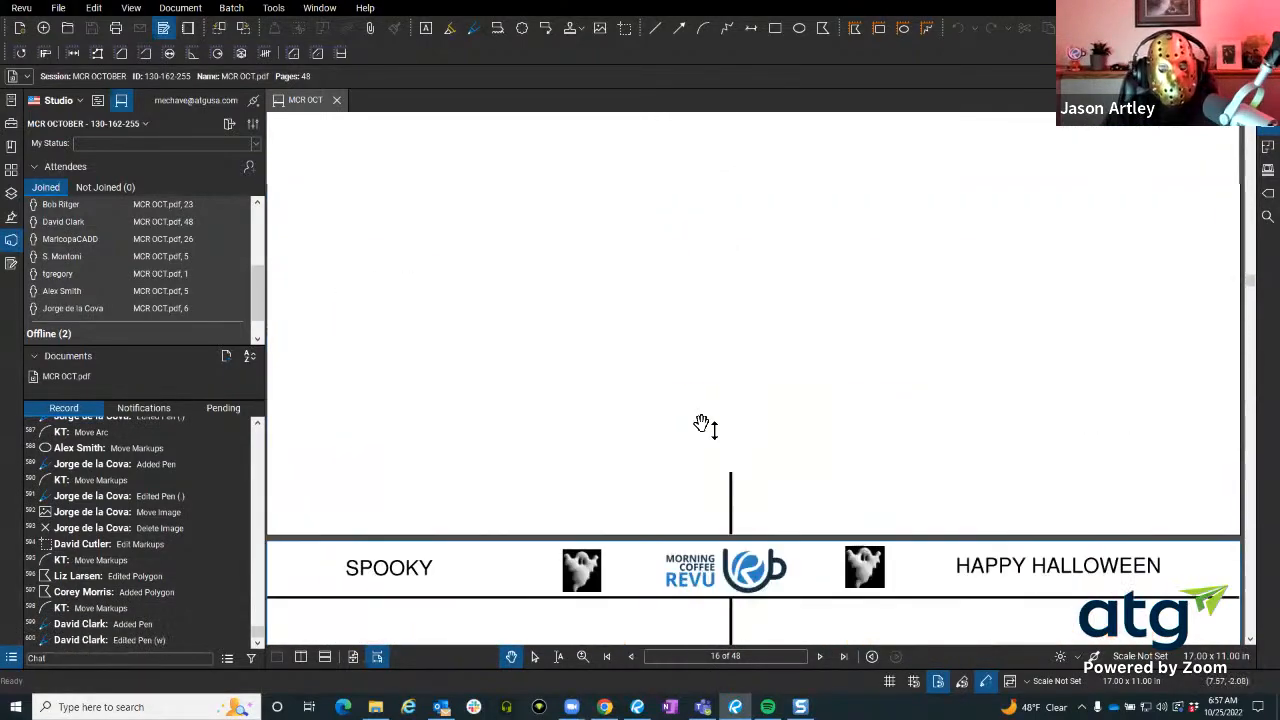
pyautogui.scroll(10, 705, 426)
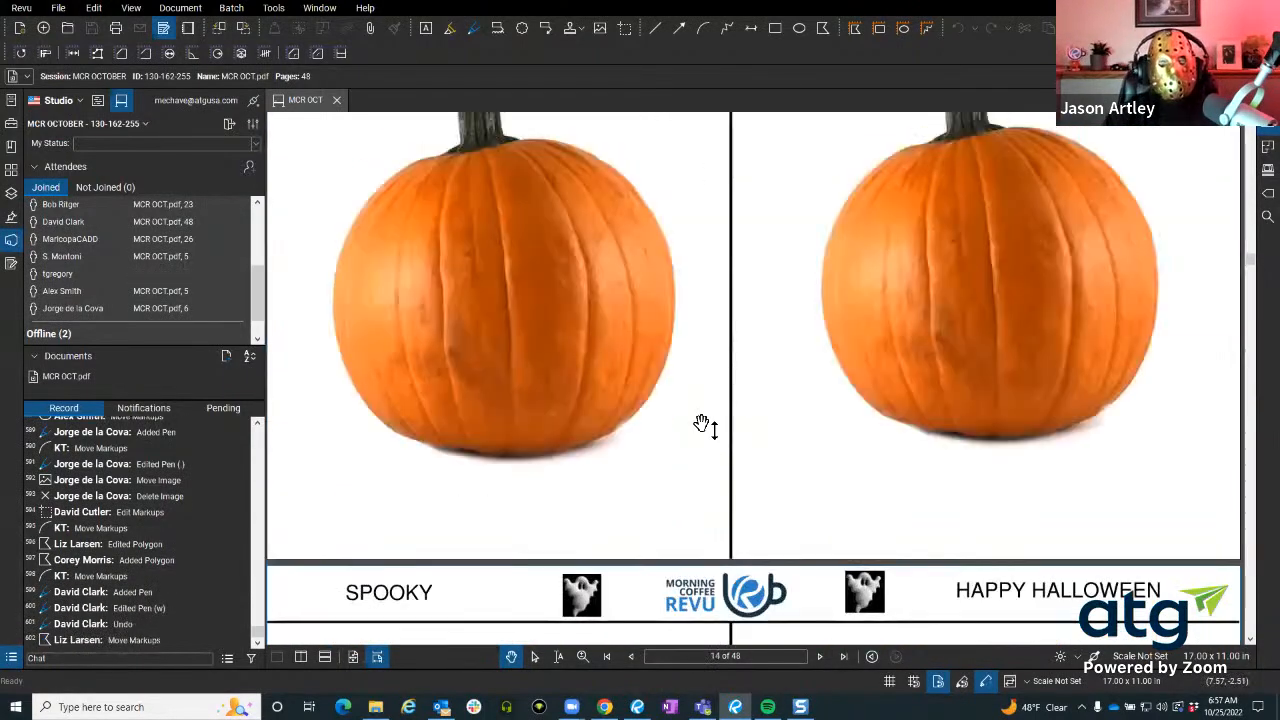
pyautogui.scroll(5, 705, 430)
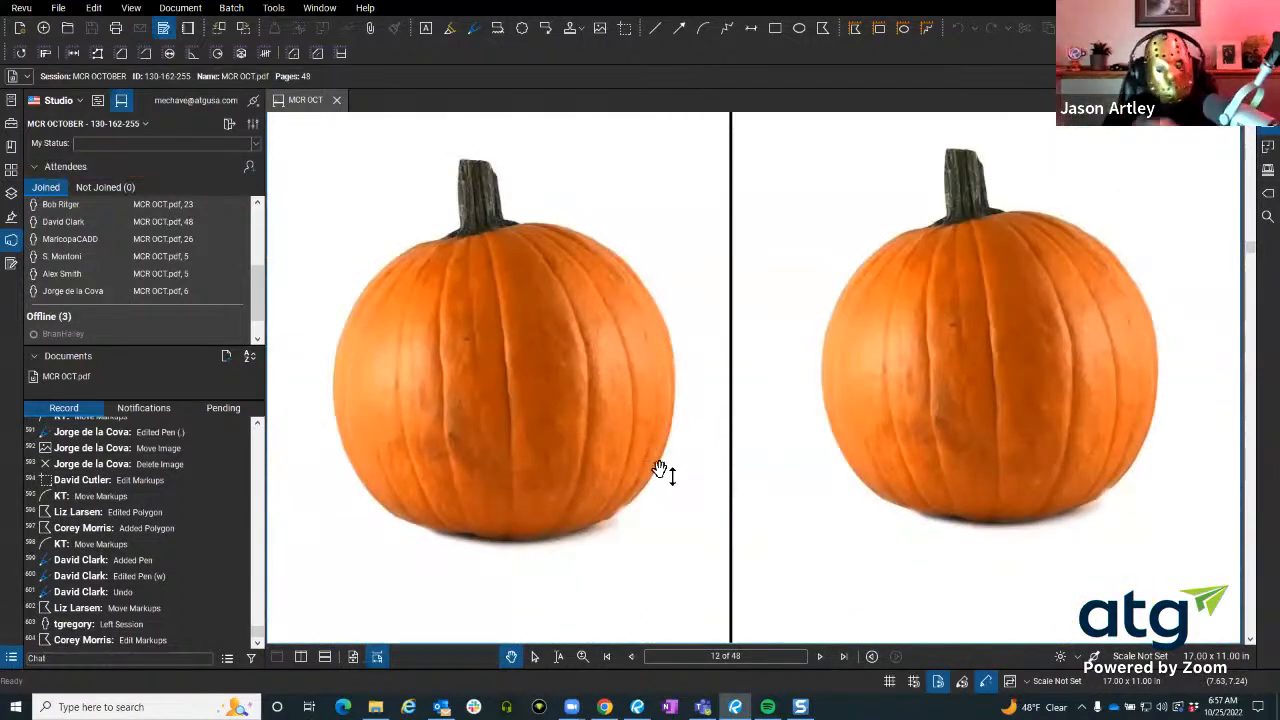
# Return to the first page and go forward to page 5 to check the pumpkins for attendees' markups.
pyautogui.click(606, 656)
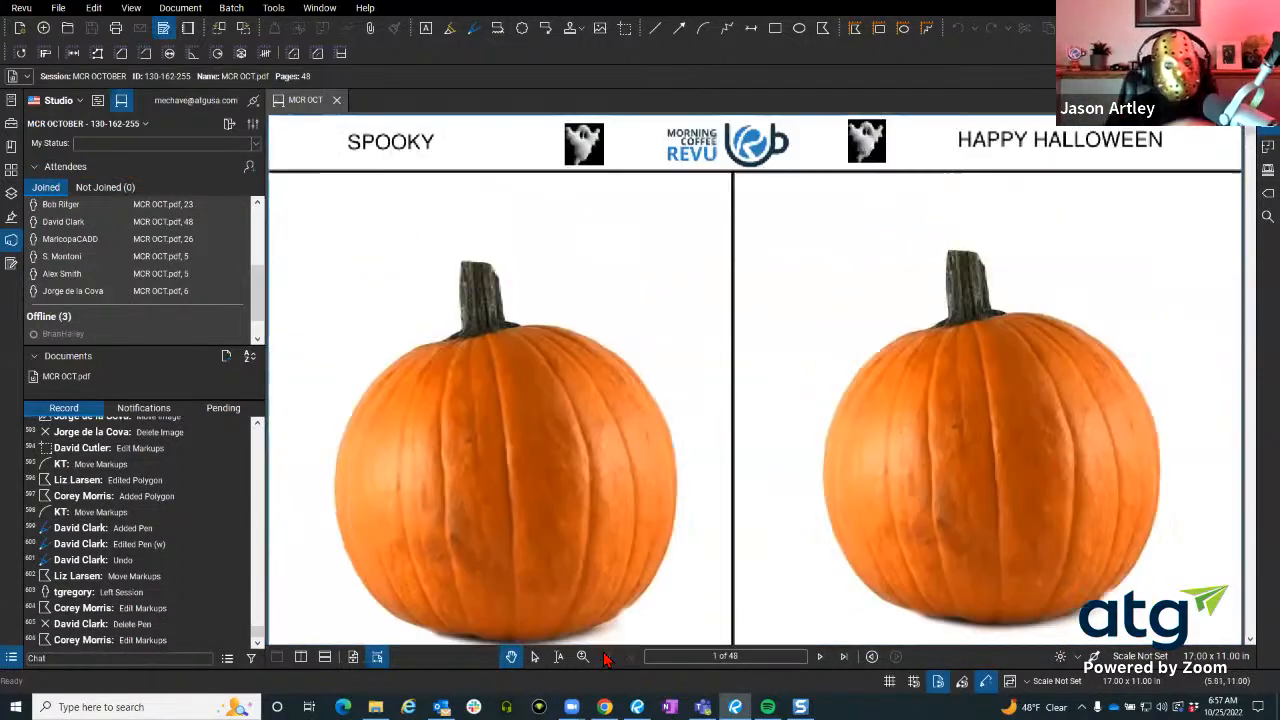
pyautogui.click(818, 656)
pyautogui.click(818, 656)
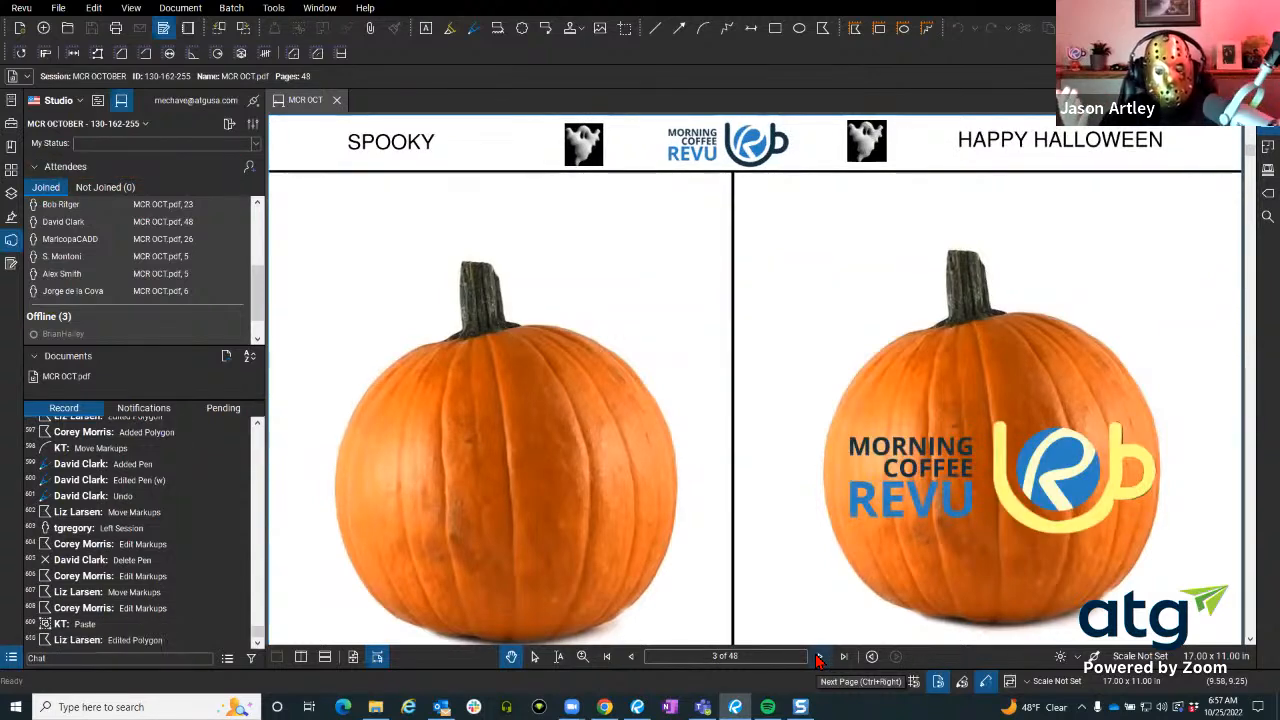
pyautogui.click(818, 656)
pyautogui.click(818, 656)
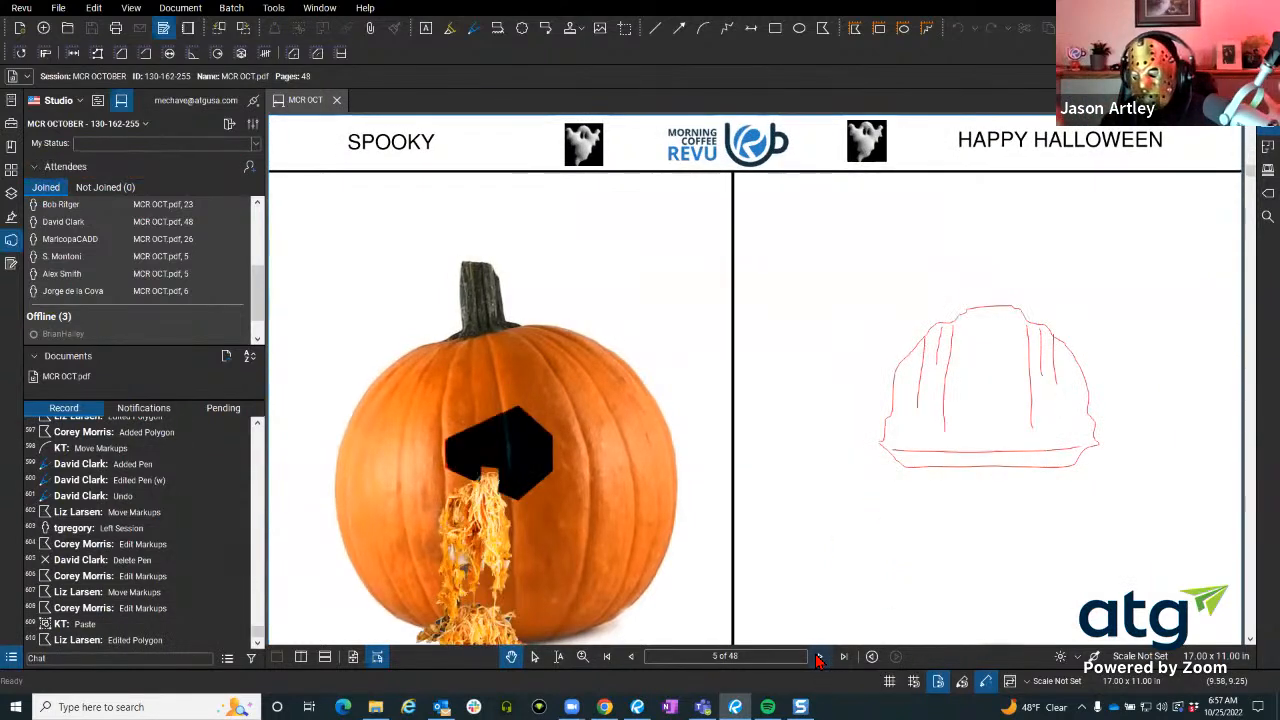
# Continue forward from page 5 to page 11, examining the markups and signatures attendees have added to each pumpkin.
pyautogui.scroll(-2, 679, 416)
pyautogui.scroll(-2, 679, 416)
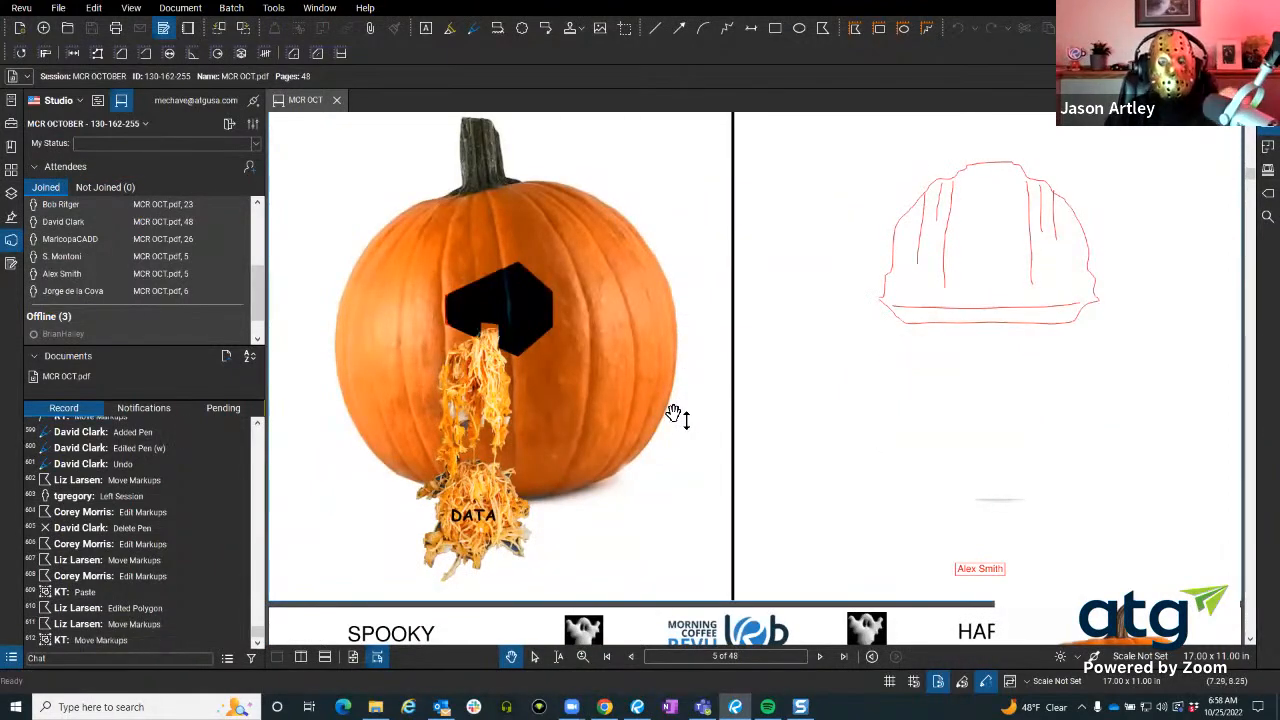
pyautogui.scroll(-3, 676, 416)
pyautogui.scroll(-8, 690, 443)
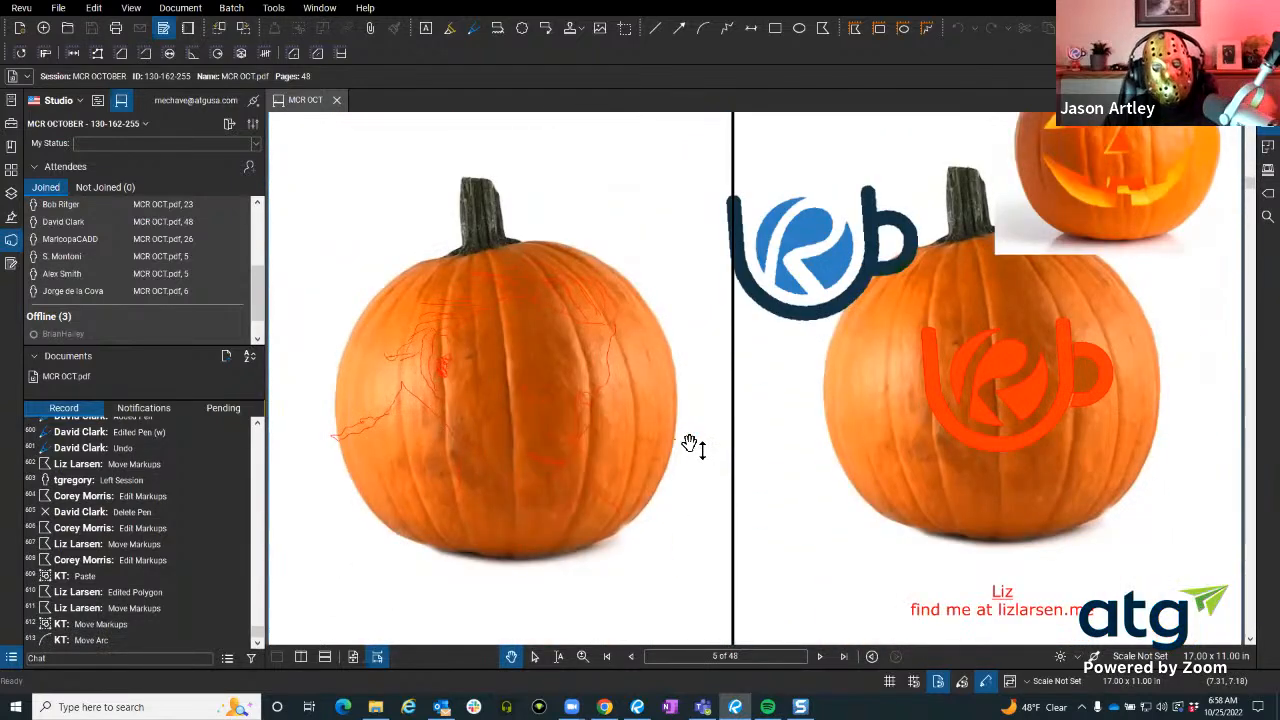
pyautogui.scroll(-6, 690, 443)
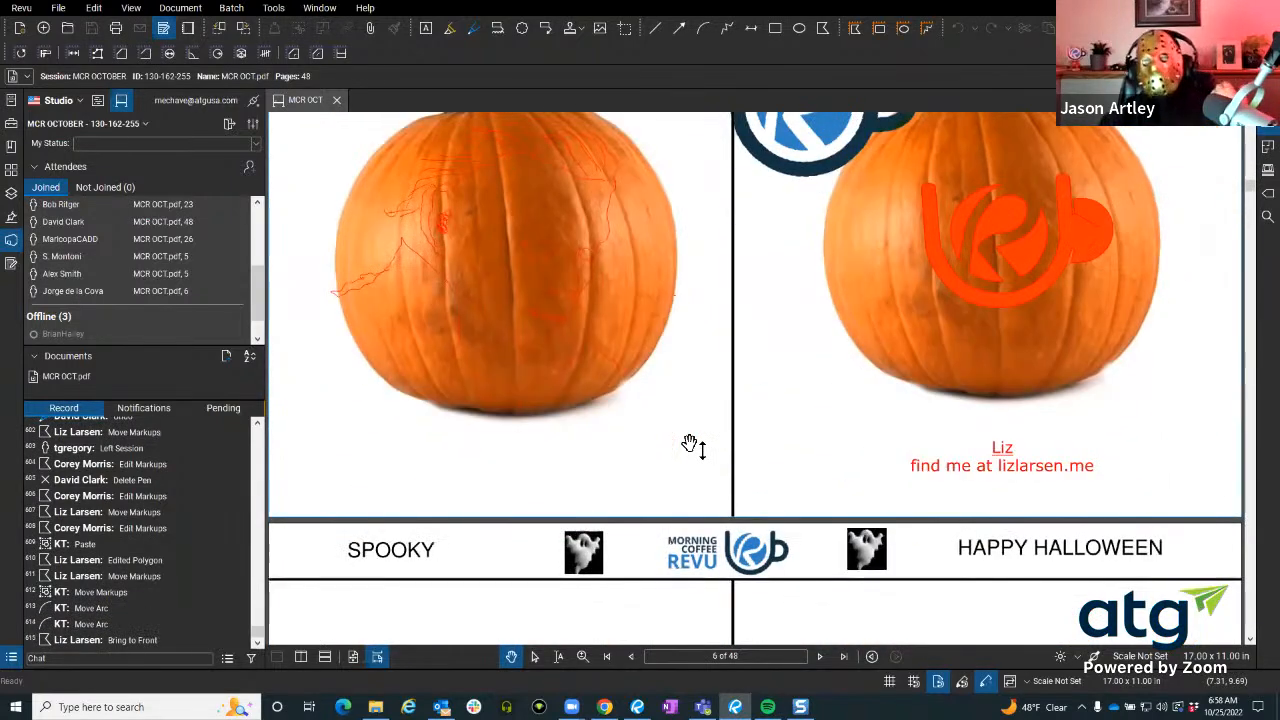
pyautogui.scroll(-8, 690, 443)
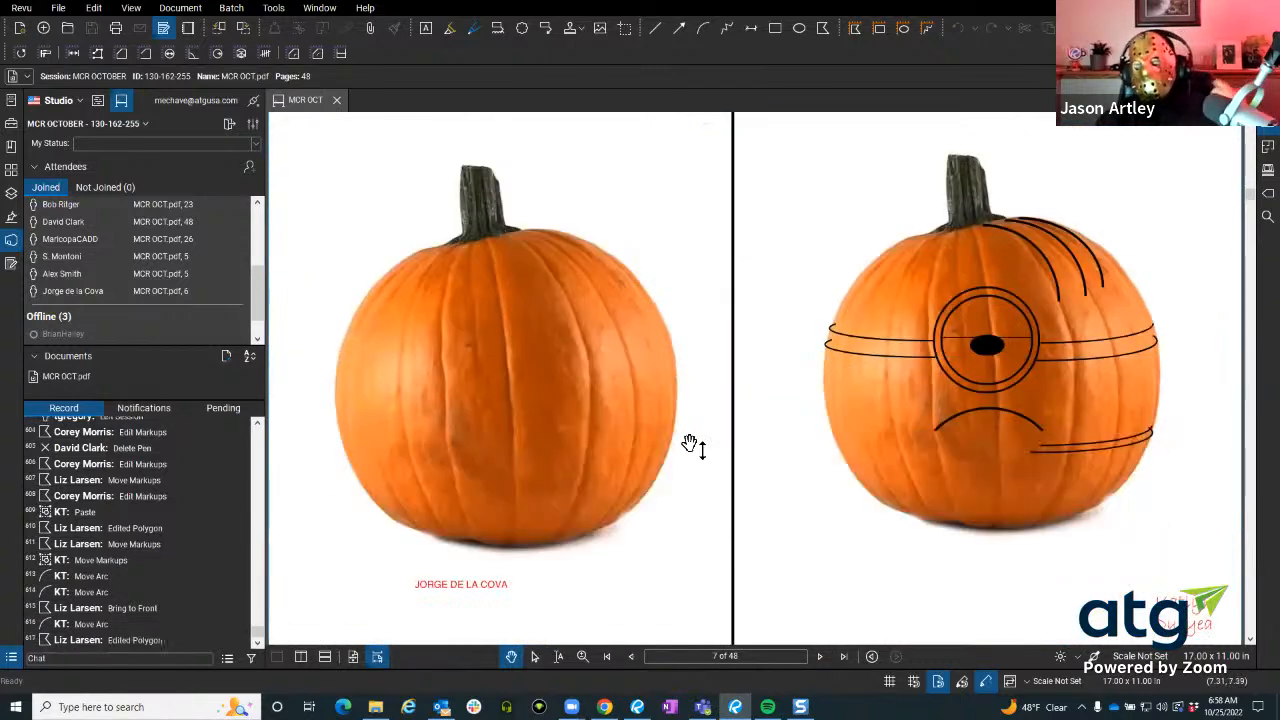
pyautogui.scroll(-1, 690, 443)
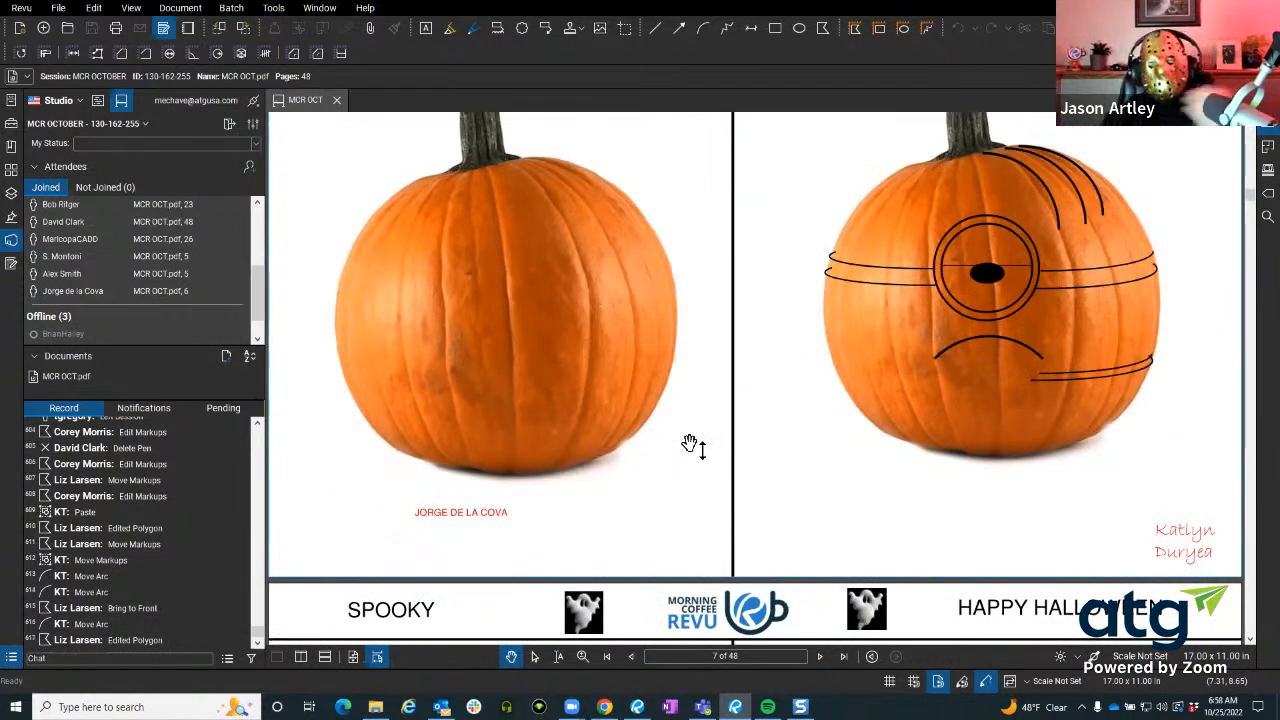
pyautogui.scroll(-1, 690, 443)
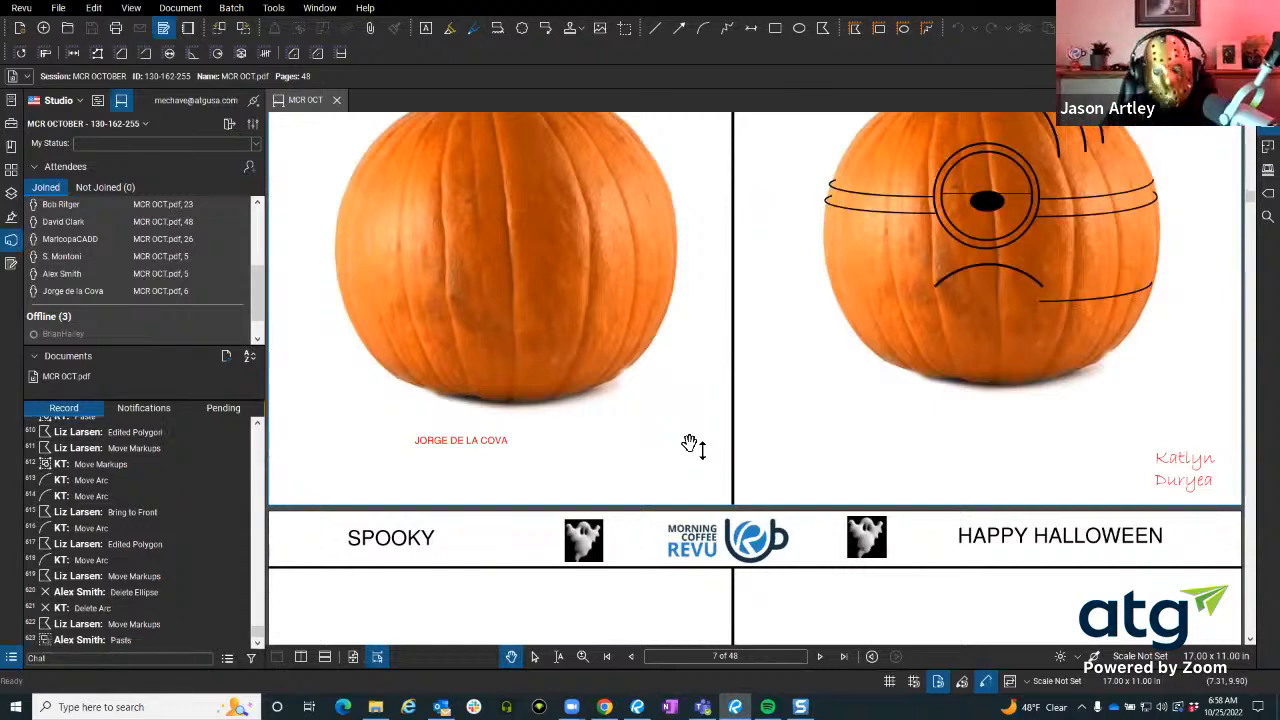
pyautogui.scroll(-6, 690, 443)
pyautogui.scroll(-10, 690, 443)
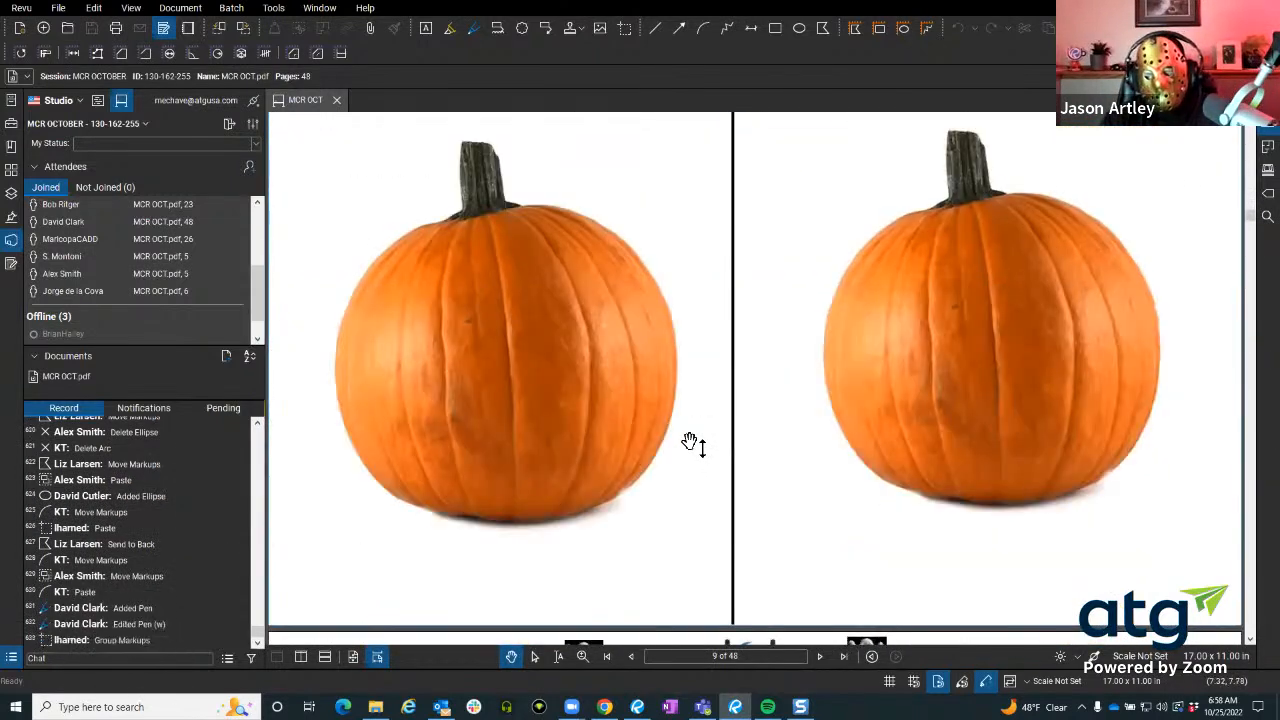
pyautogui.scroll(-10, 690, 443)
pyautogui.scroll(-10, 692, 443)
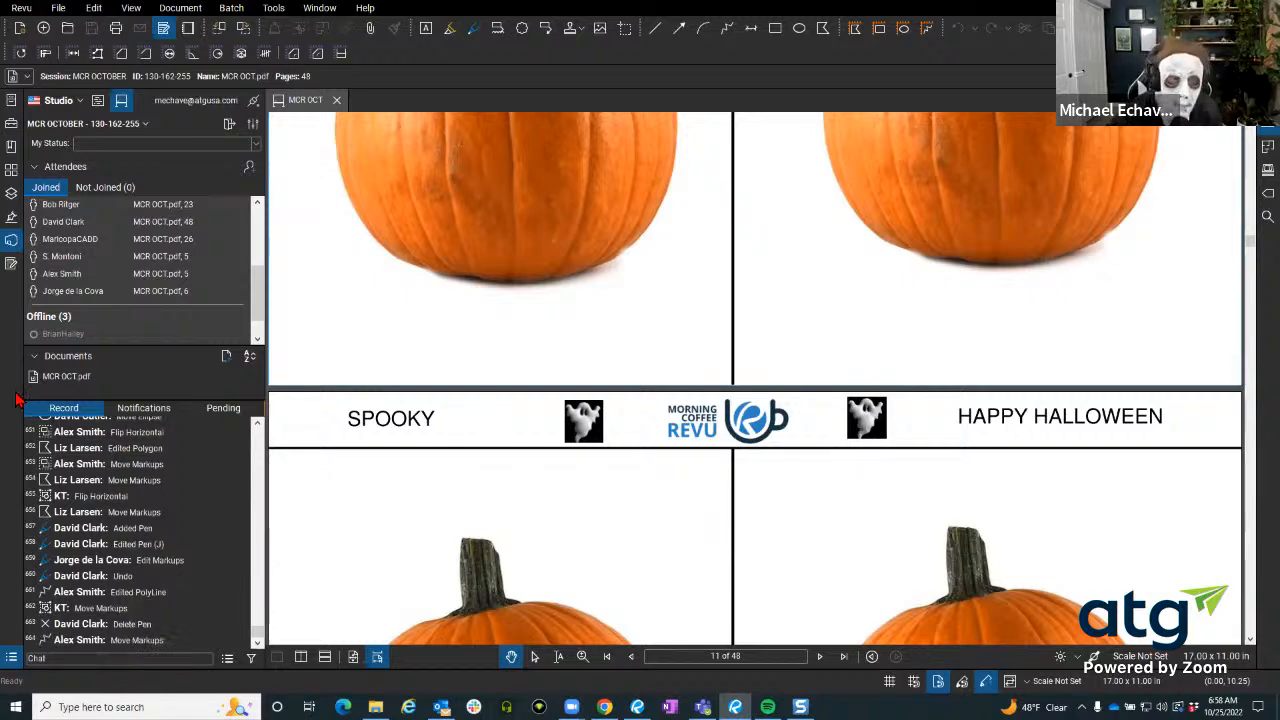
# Return to the start of the joined attendees list and jump to the view of the attendee working on page 1.
pyautogui.scroll(5, 175, 283)
pyautogui.scroll(1, 175, 283)
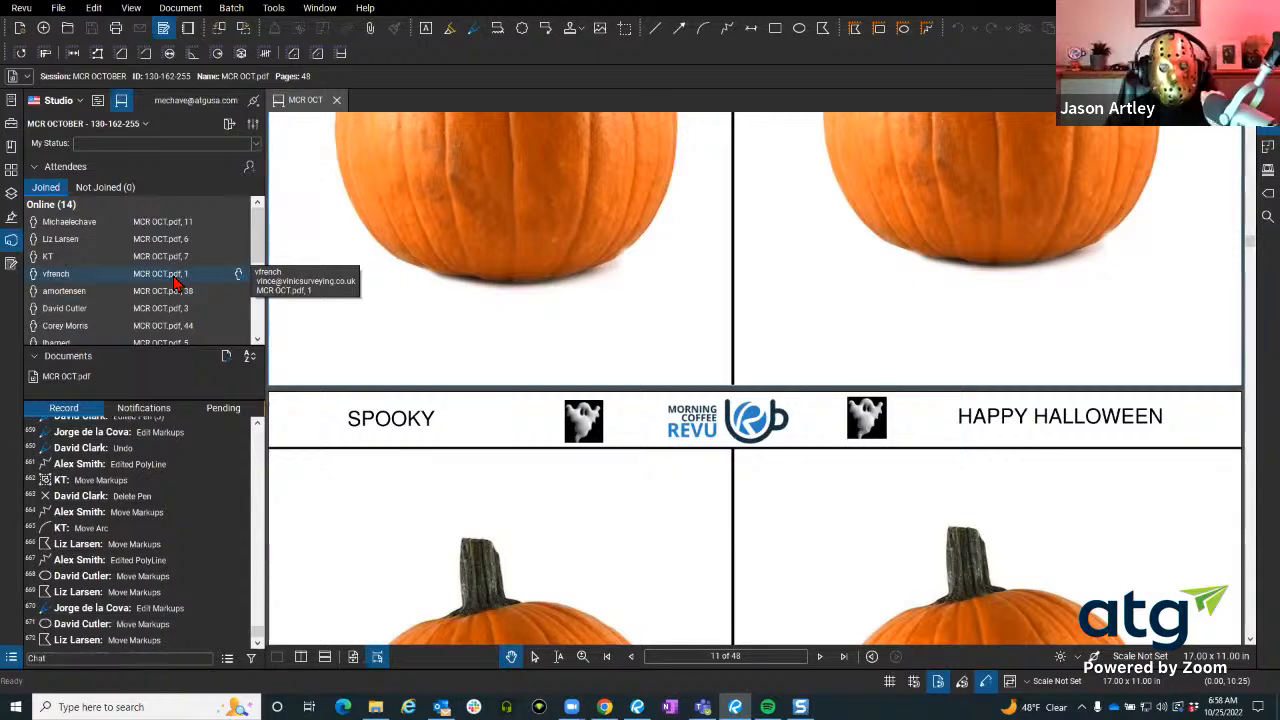
pyautogui.click(174, 279)
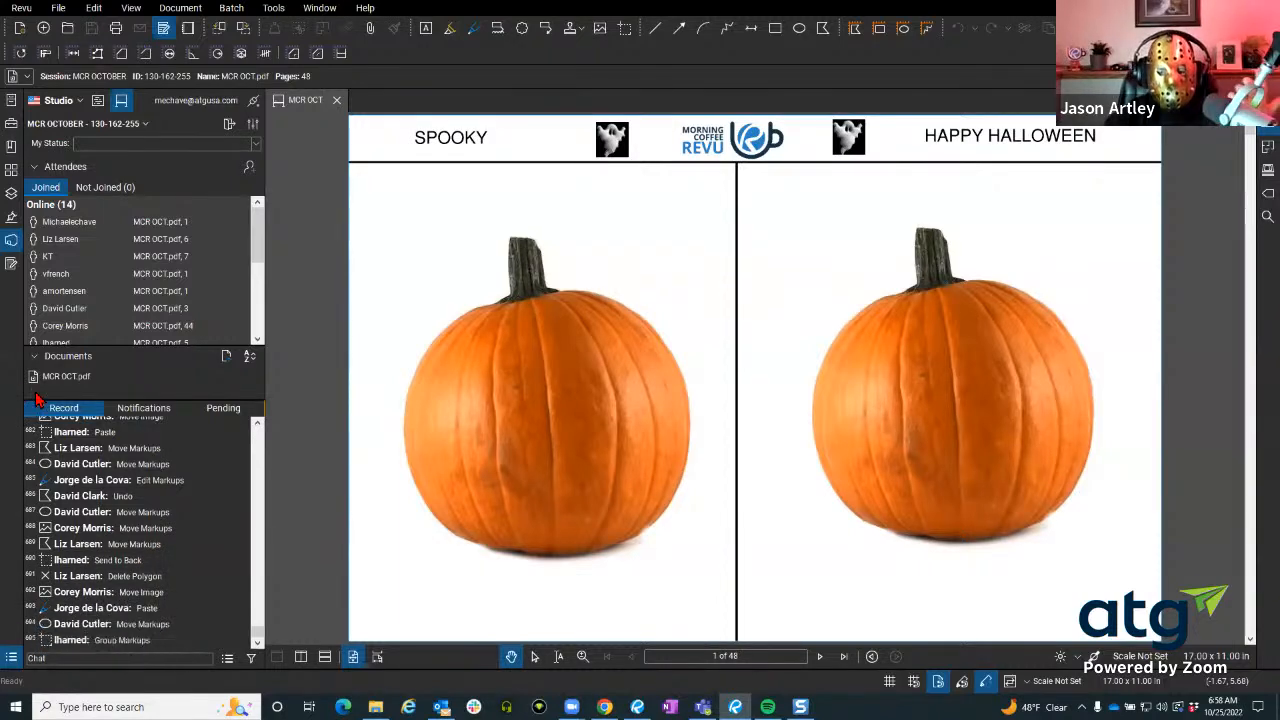
# Look through the rest of the joined attendees list for the page each attendee is working on.
pyautogui.scroll(-2, 122, 300)
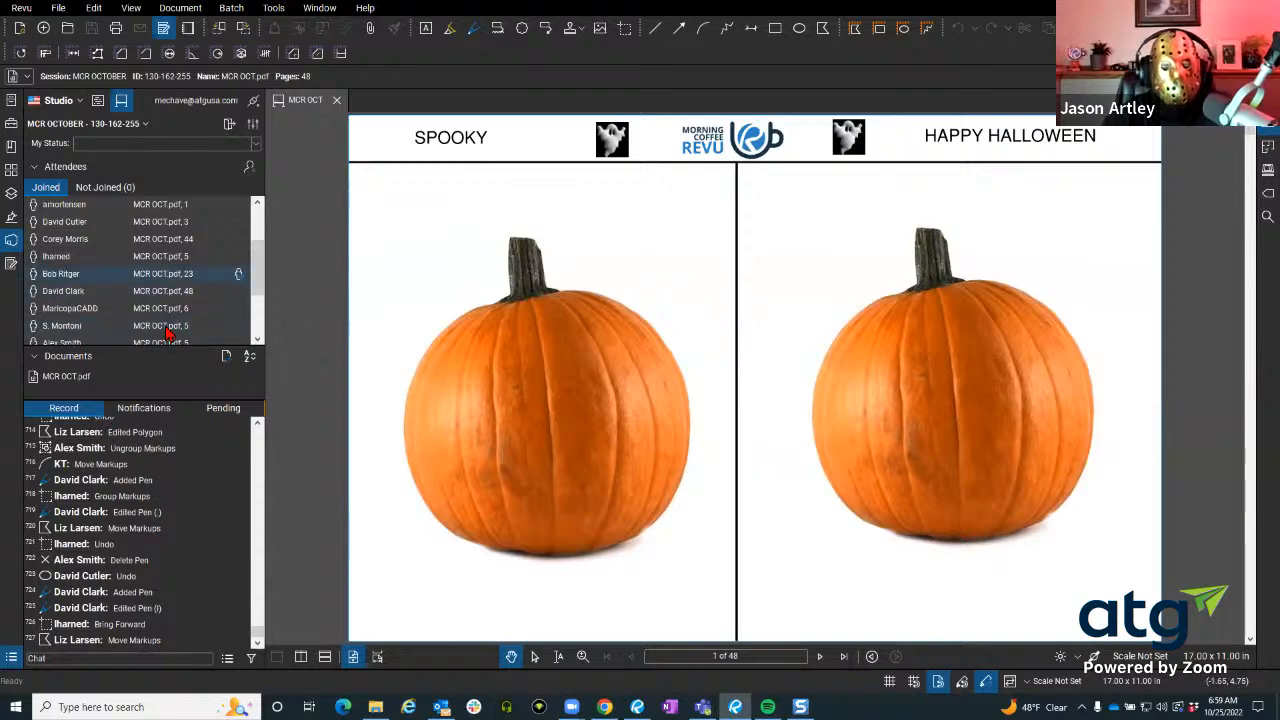
pyautogui.moveTo(150, 284)
pyautogui.moveTo(142, 246)
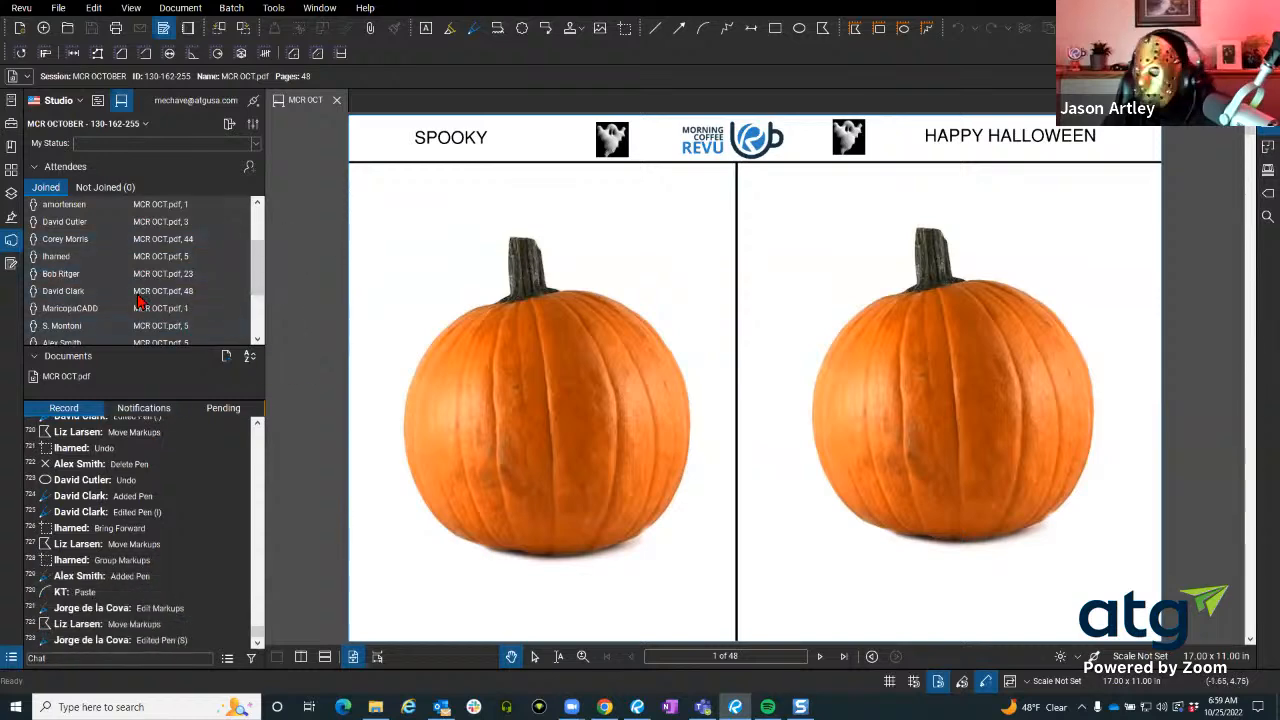
pyautogui.scroll(-2, 136, 298)
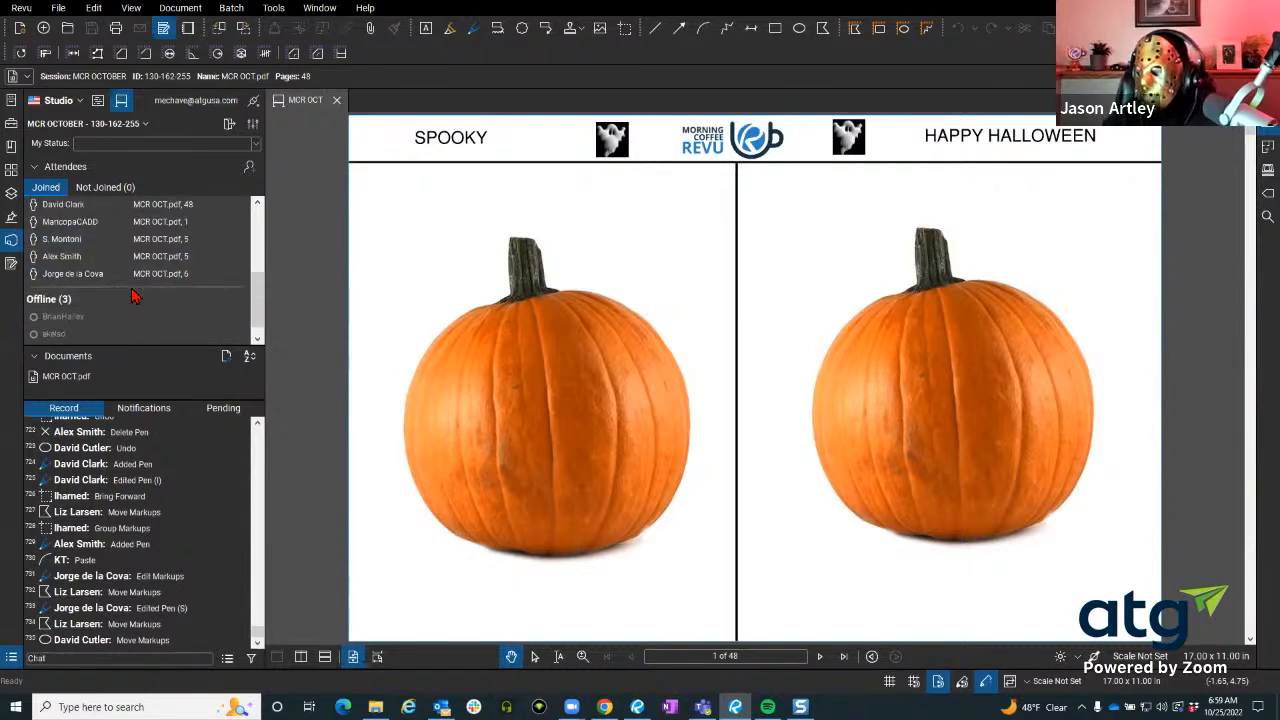
pyautogui.scroll(-1, 137, 294)
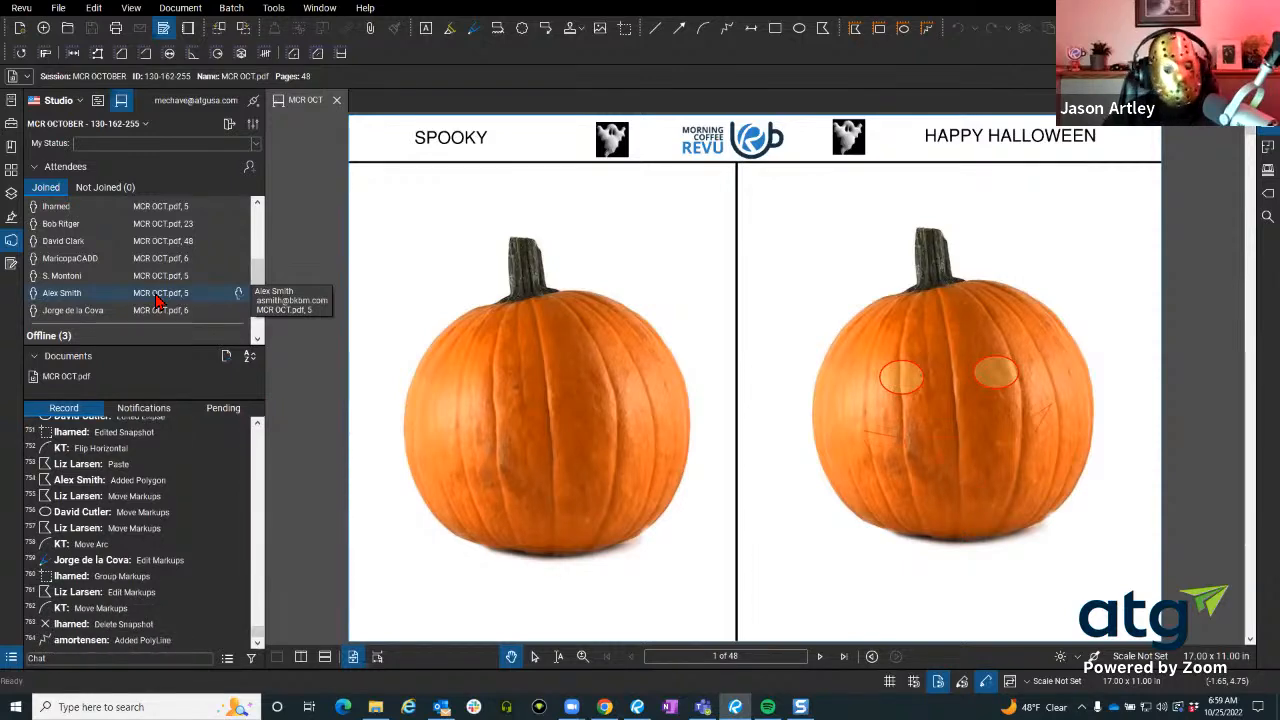
# Jump in turn to the attendees' views on pages 48, 5 and 23, and enlarge the masked pumpkins on page 23.
pyautogui.doubleClick(157, 248)
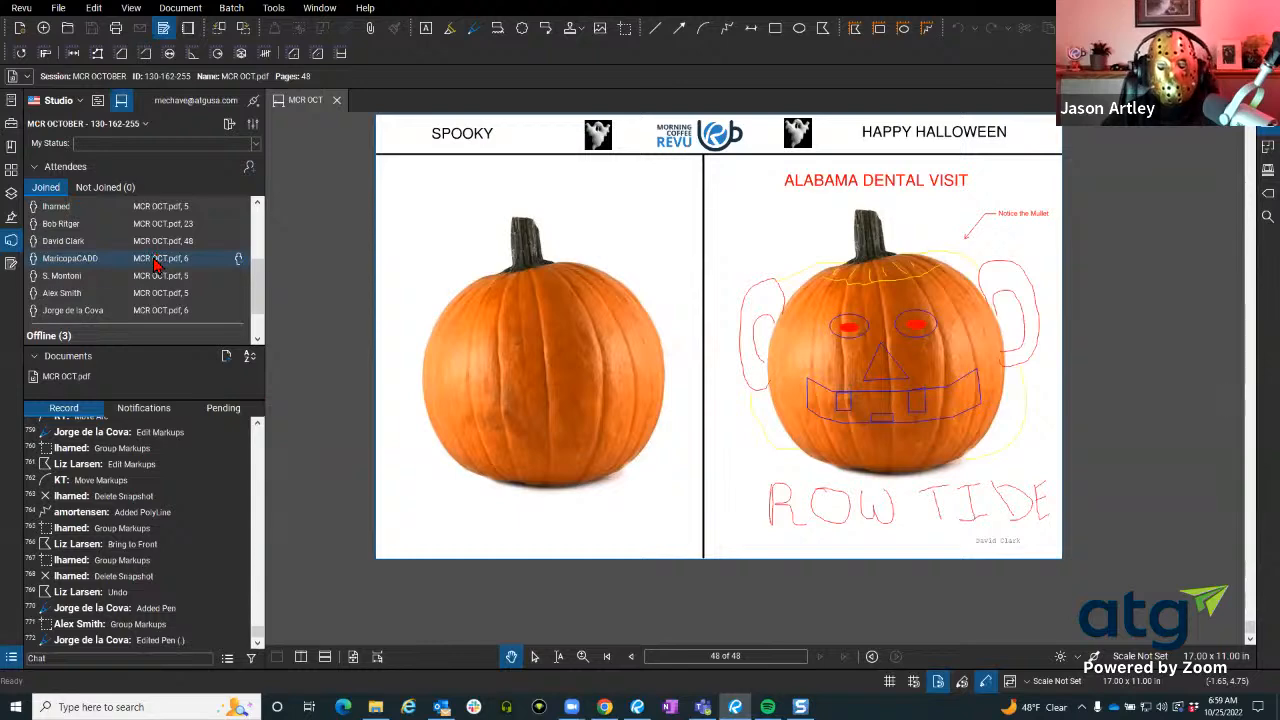
pyautogui.doubleClick(158, 277)
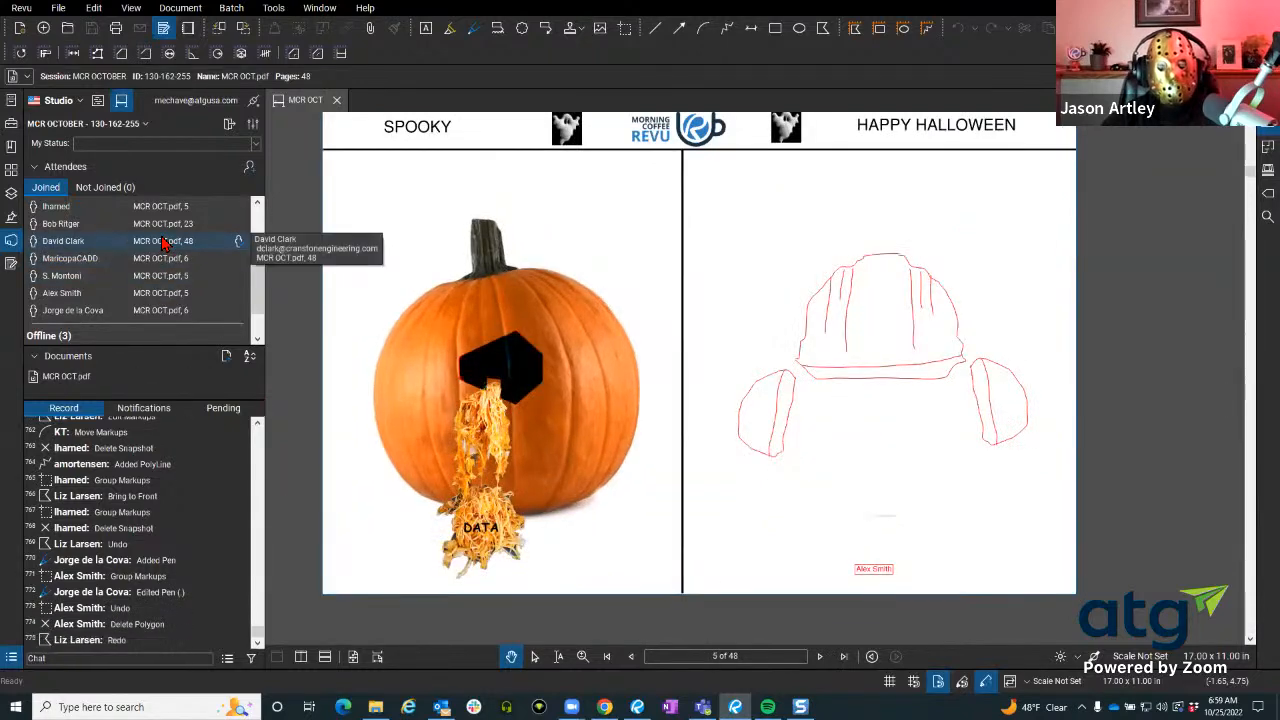
pyautogui.doubleClick(164, 226)
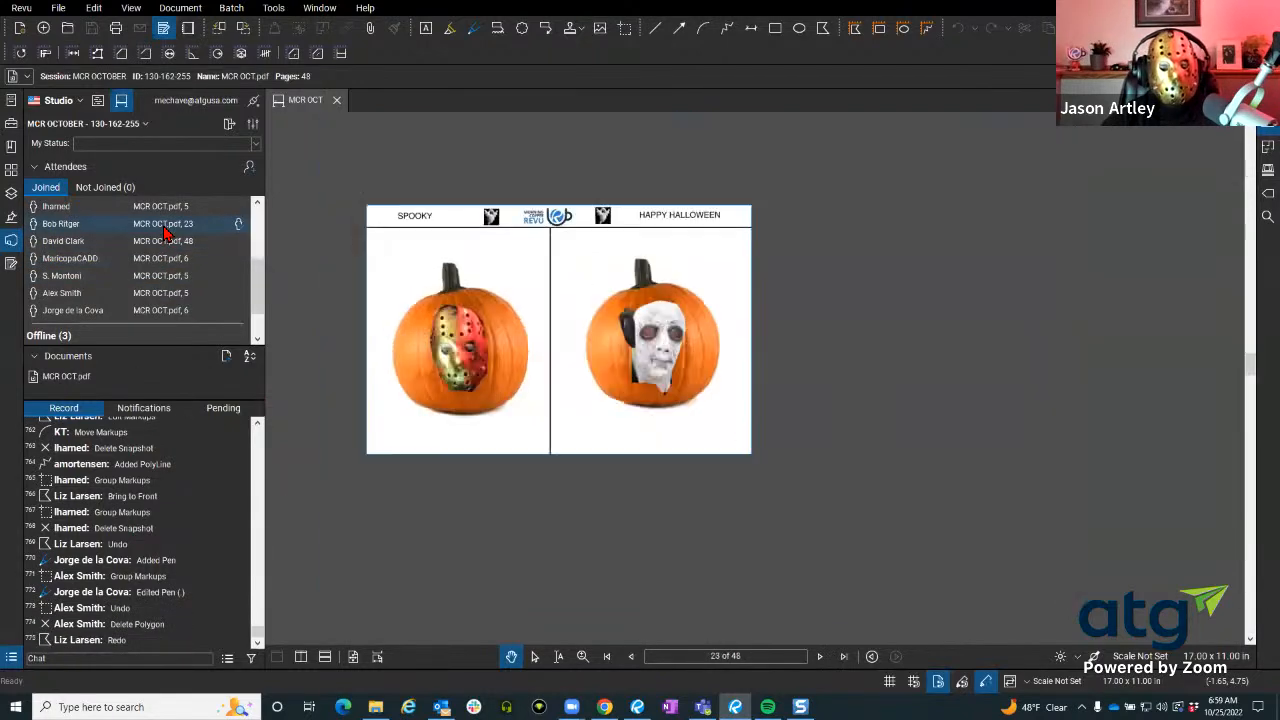
pyautogui.scroll(4, 400, 371)
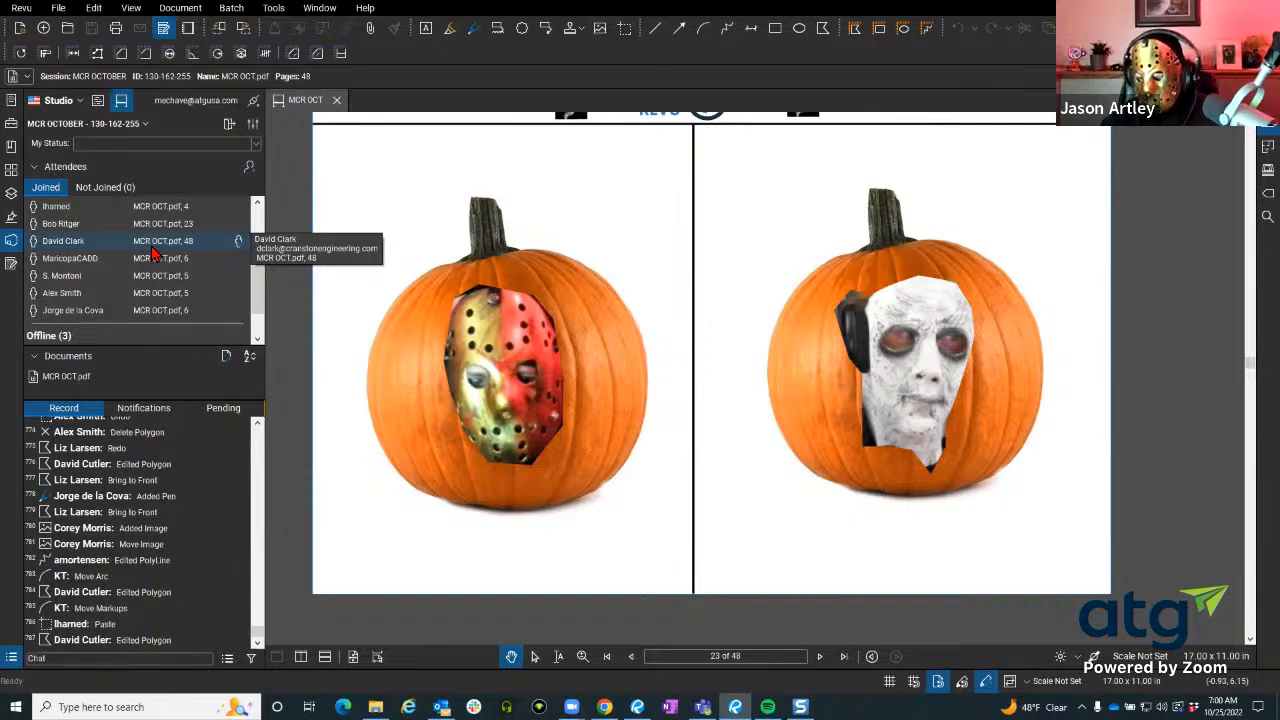
# Jump to the attendees' views on pages 23 and 4, and show page 4 enlarged with its full header.
pyautogui.click(154, 226)
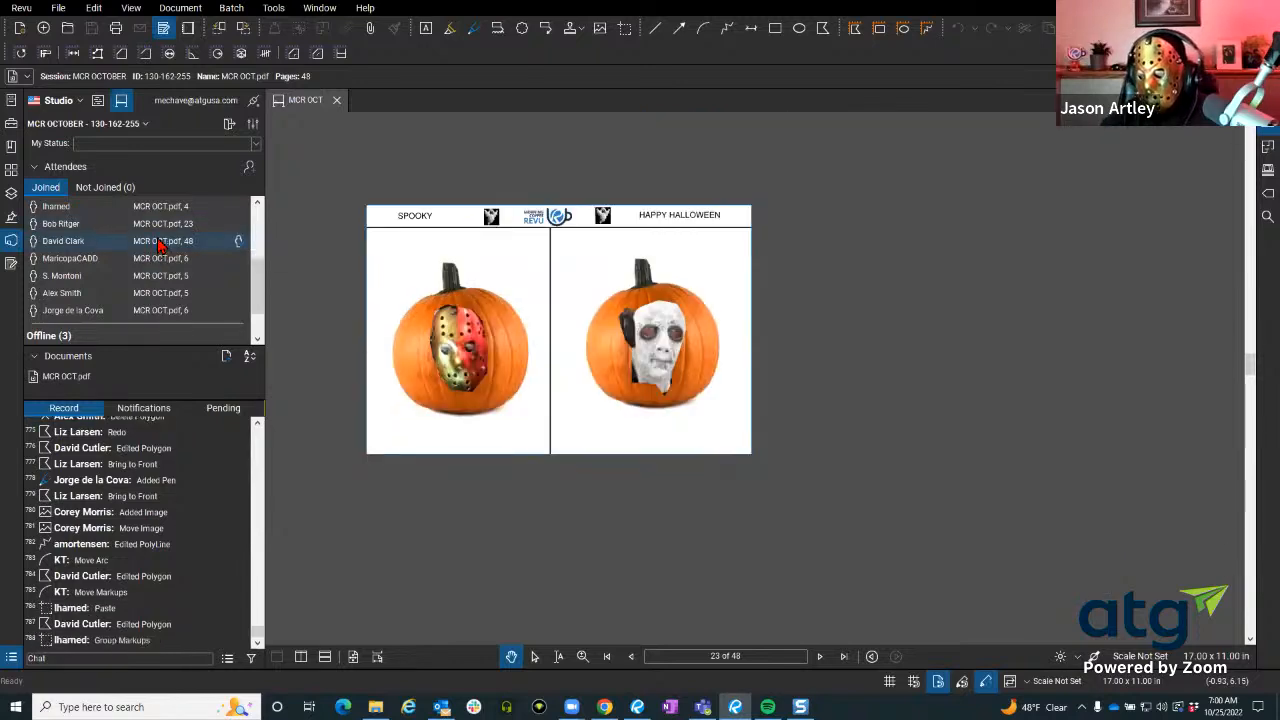
pyautogui.scroll(3, 437, 297)
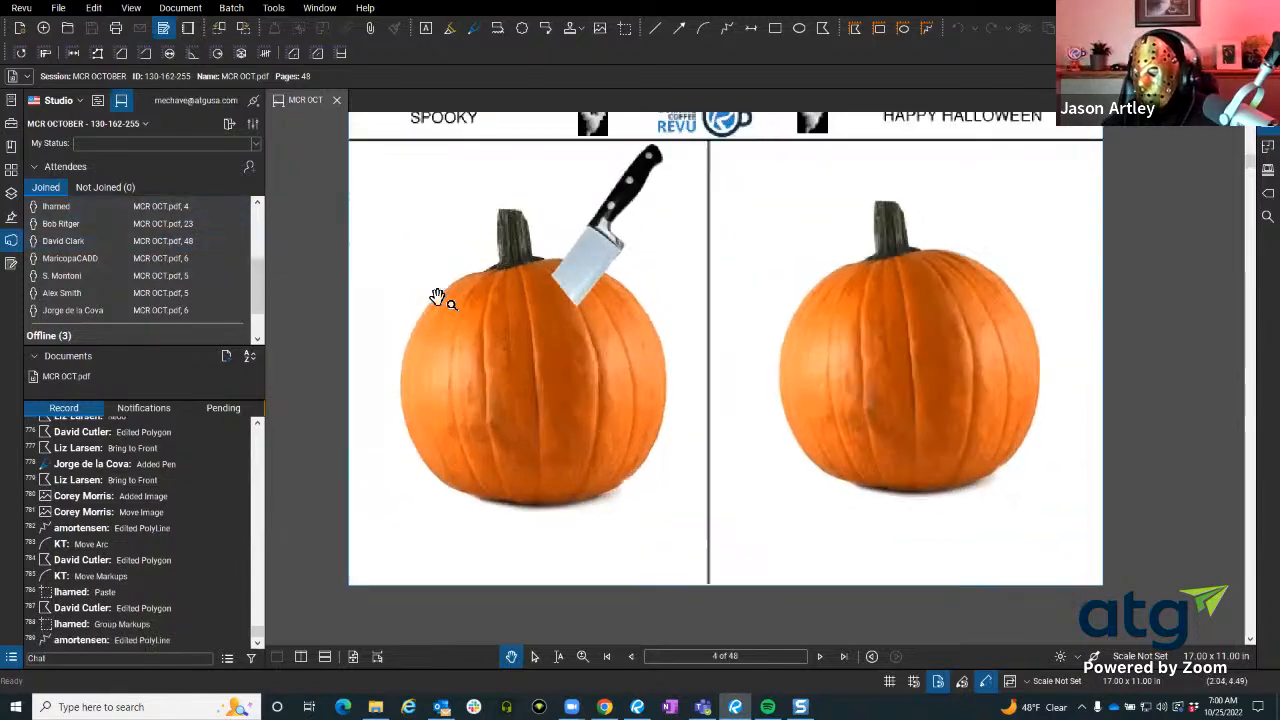
pyautogui.scroll(-1, 437, 297)
pyautogui.moveTo(441, 297); pyautogui.dragTo(437, 331)
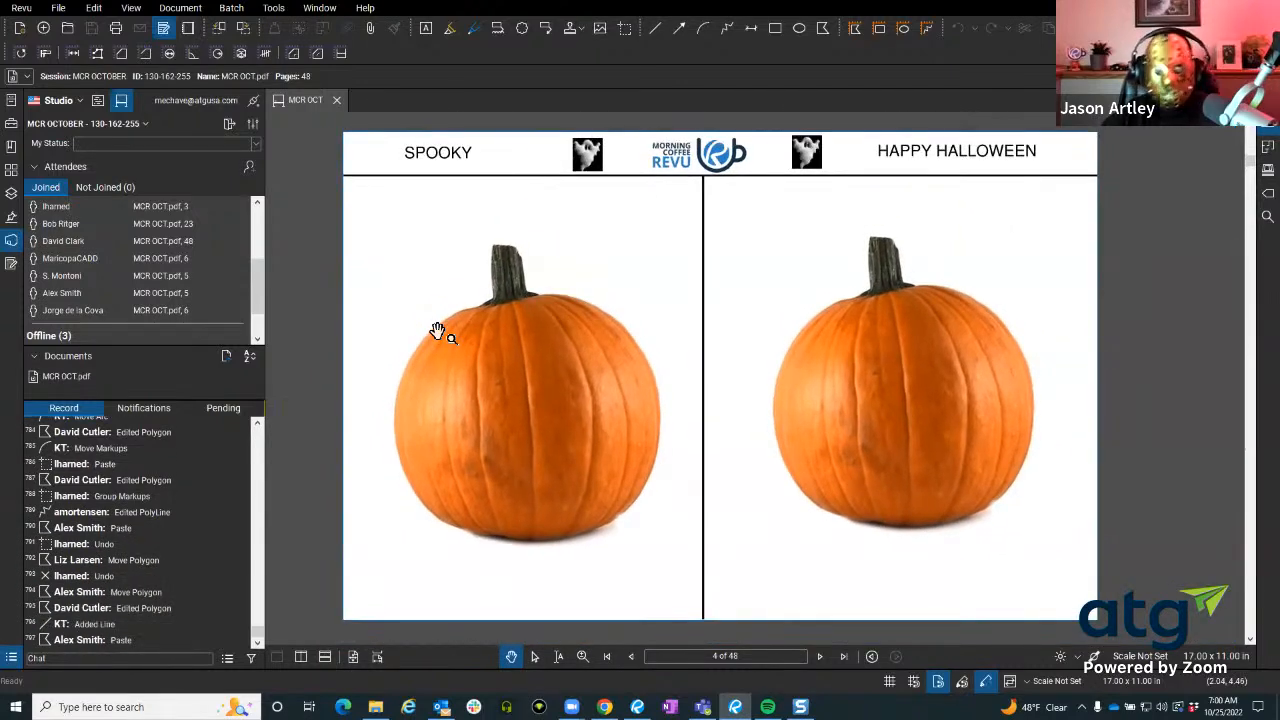
# Jump to the attendees' views on pages 23 and 5, and show page 5's knife pumpkin and hard-hat sketch enlarged.
pyautogui.doubleClick(166, 232)
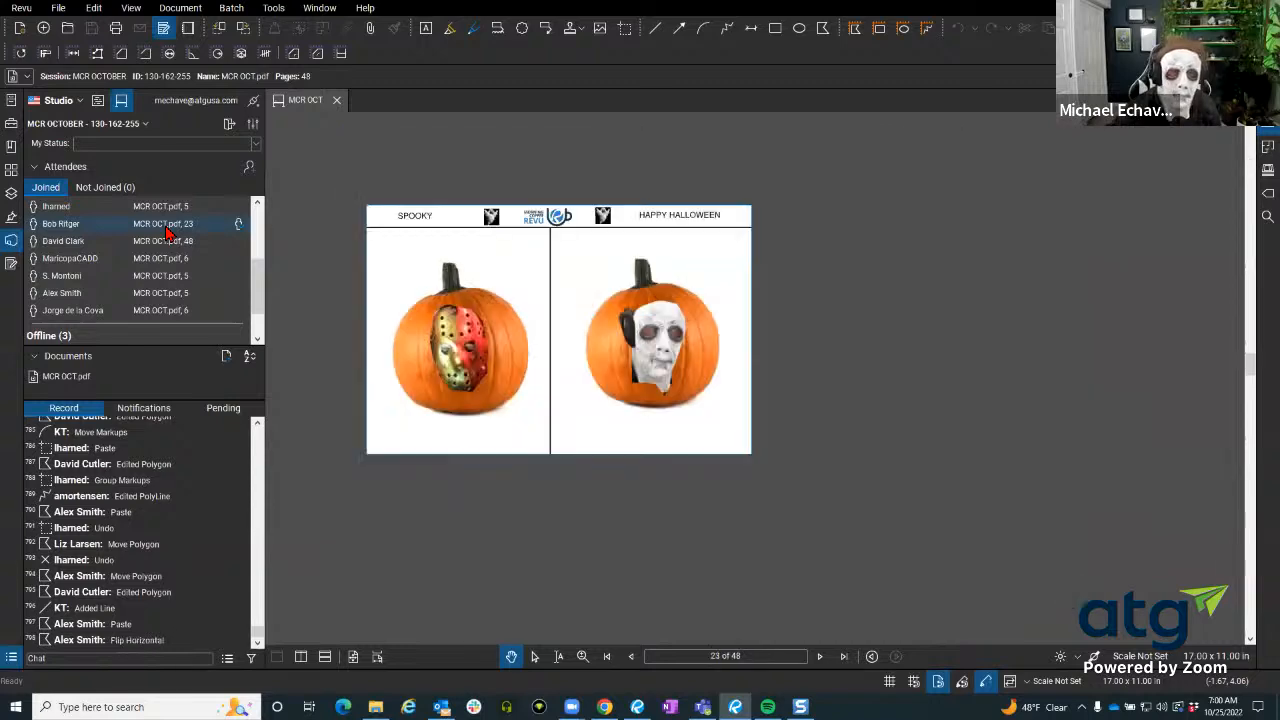
pyautogui.doubleClick(159, 211)
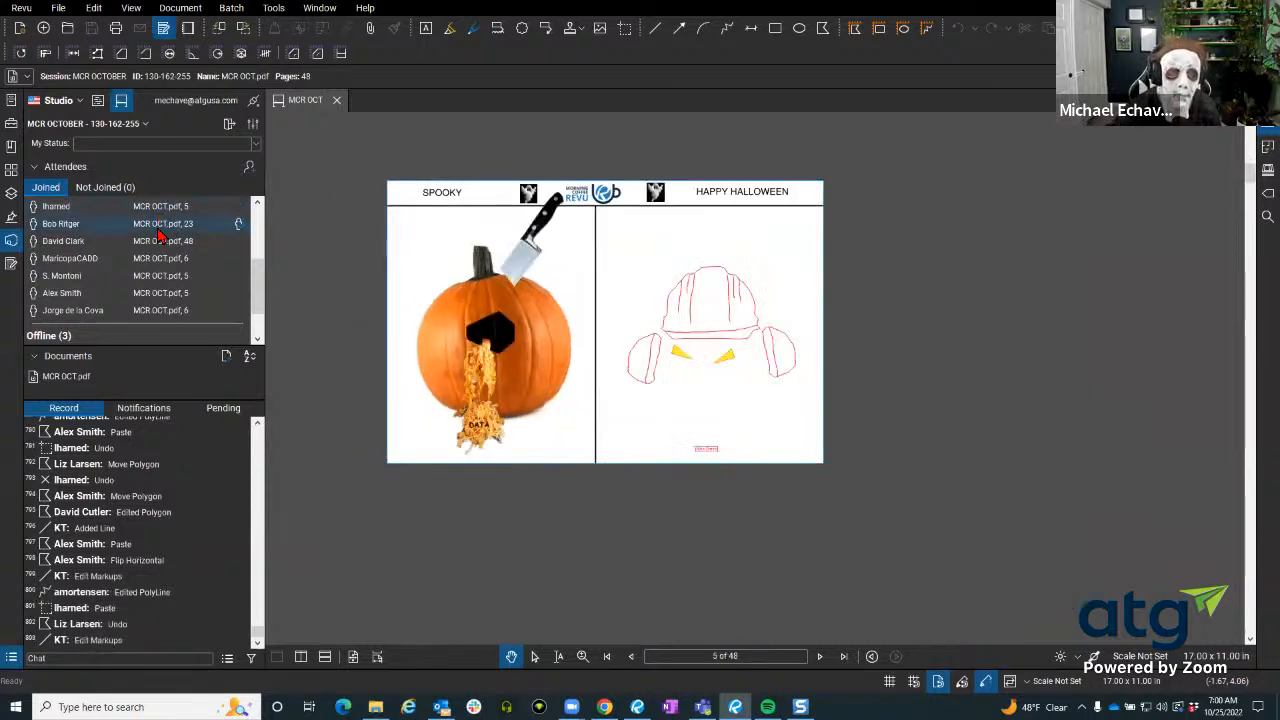
pyautogui.scroll(3, 432, 334)
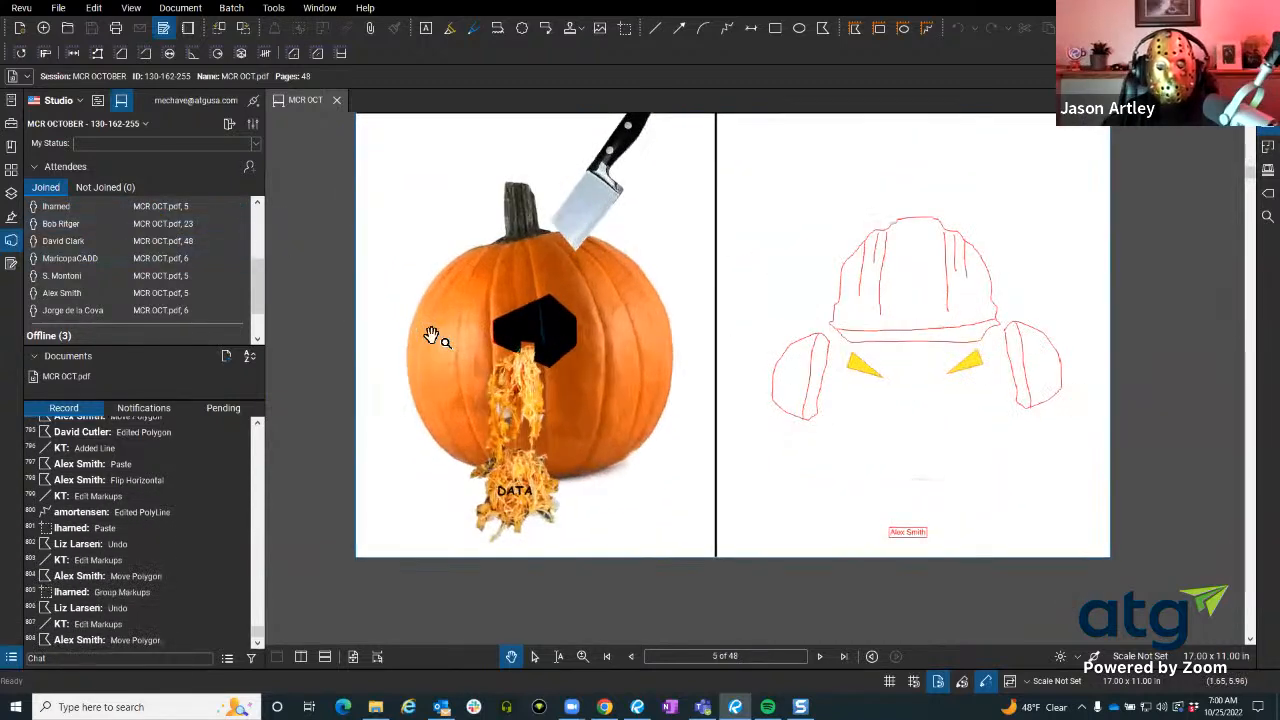
pyautogui.moveTo(432, 329); pyautogui.dragTo(415, 375)
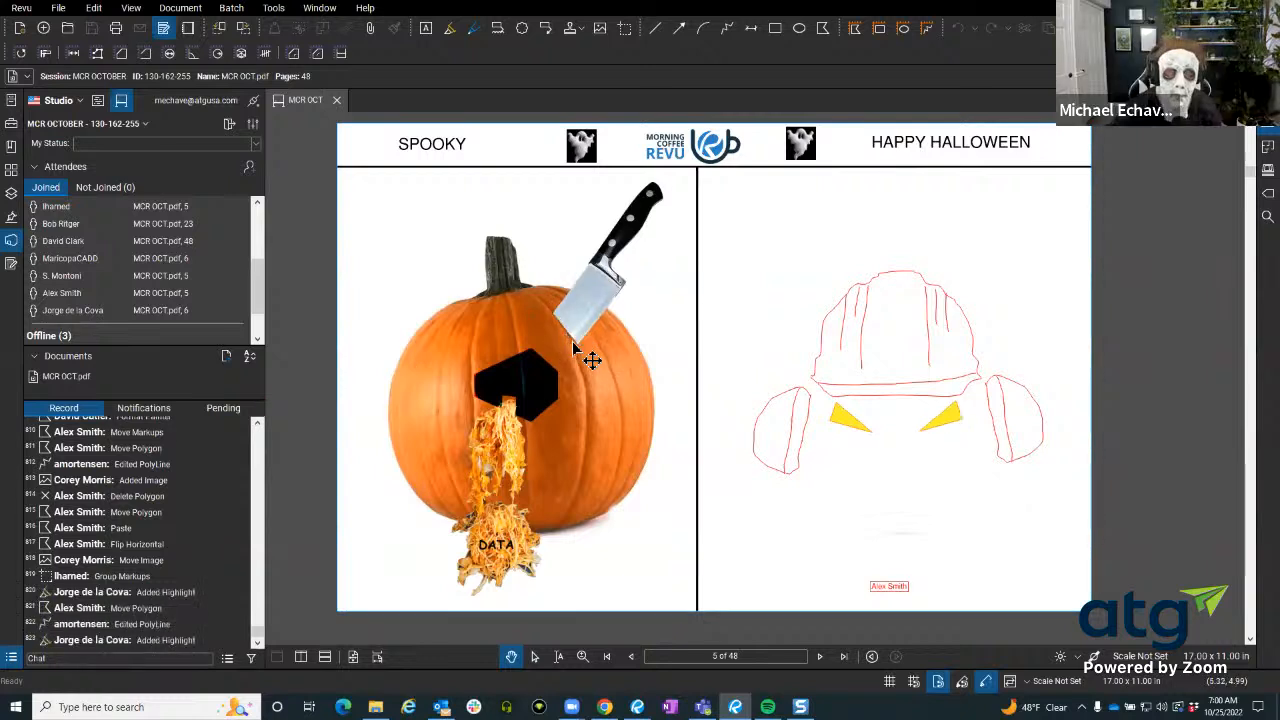
# Jump to the view of the attendee working on page 44 and inspect the photo-headed figures on the pumpkin up close.
pyautogui.scroll(2, 175, 290)
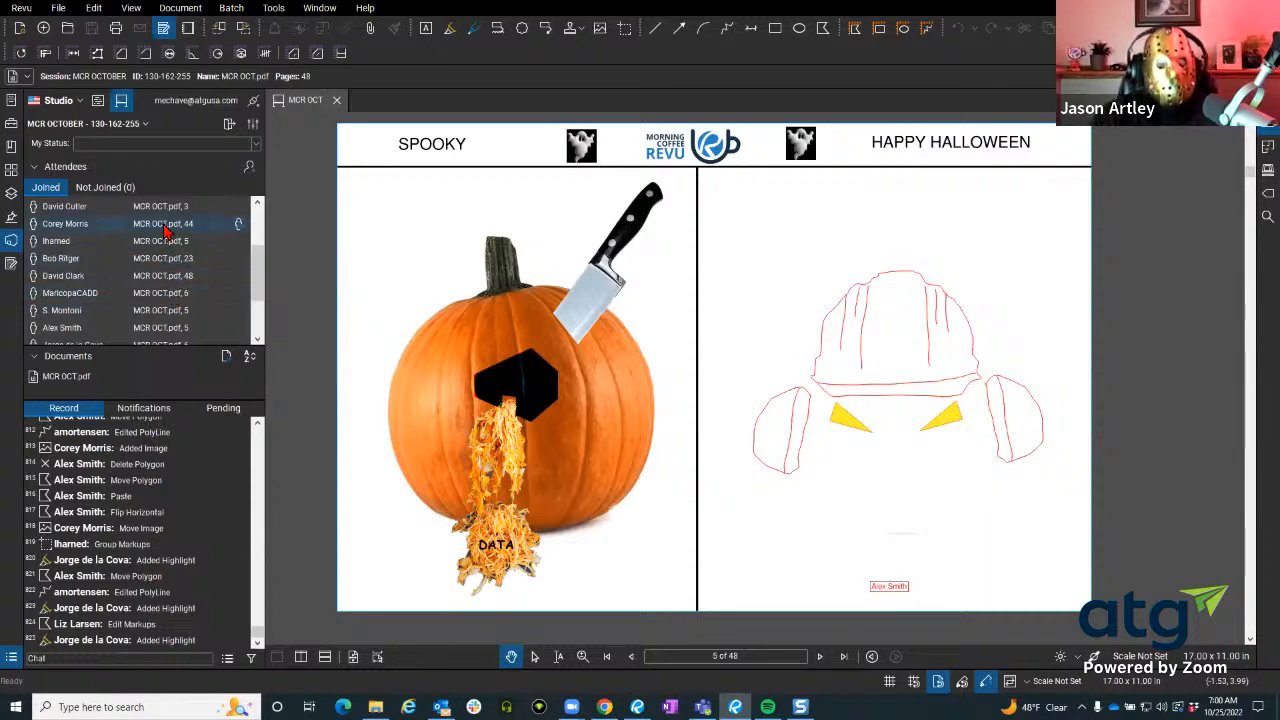
pyautogui.click(164, 226)
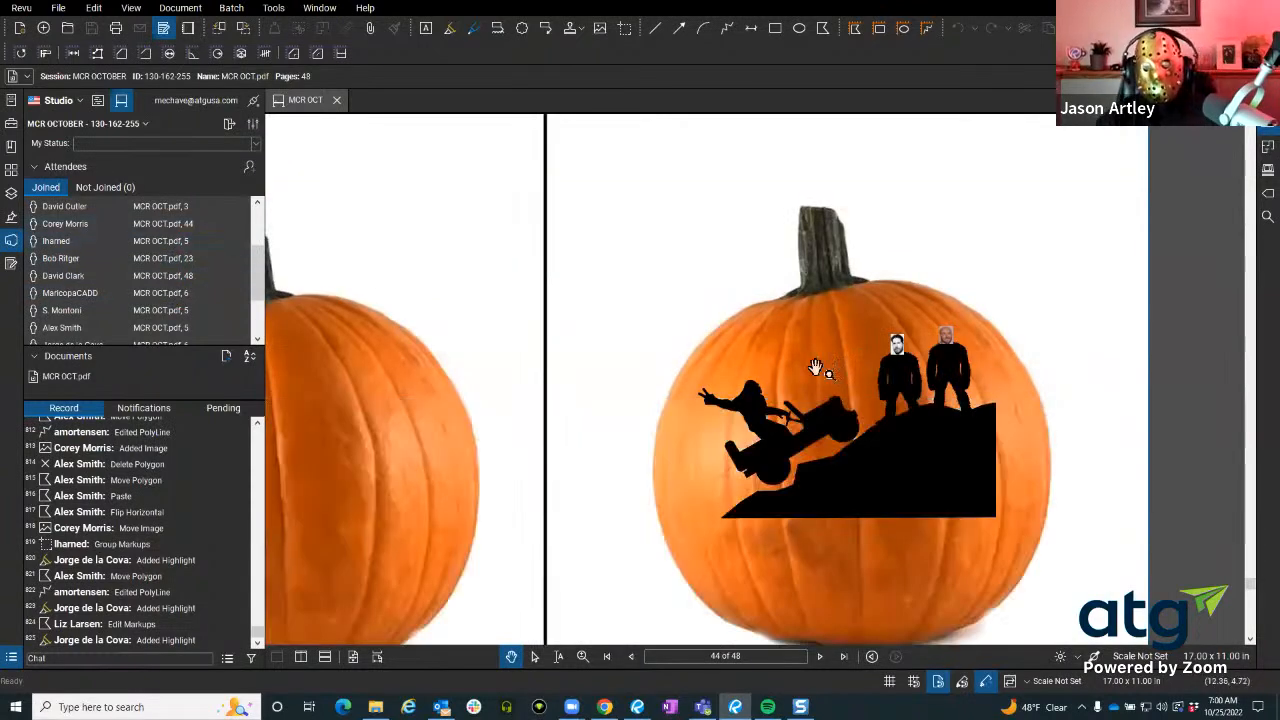
pyautogui.scroll(6, 1000, 371)
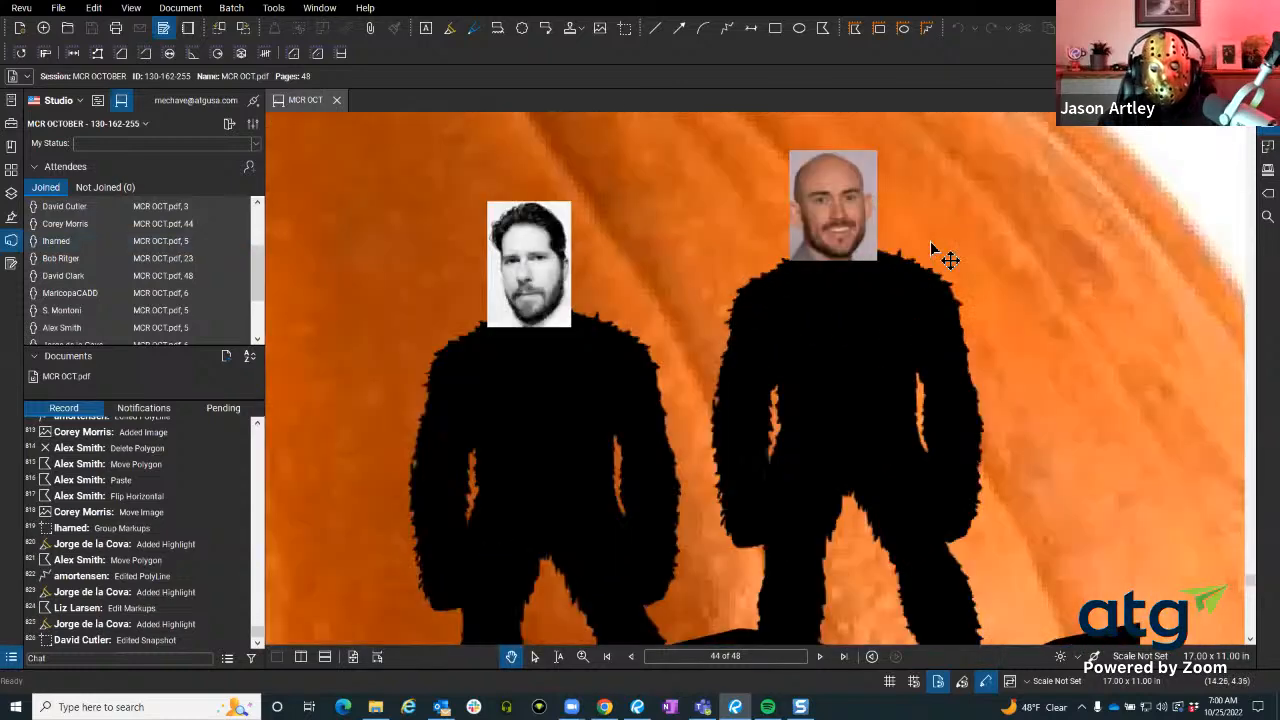
pyautogui.scroll(-6, 930, 245)
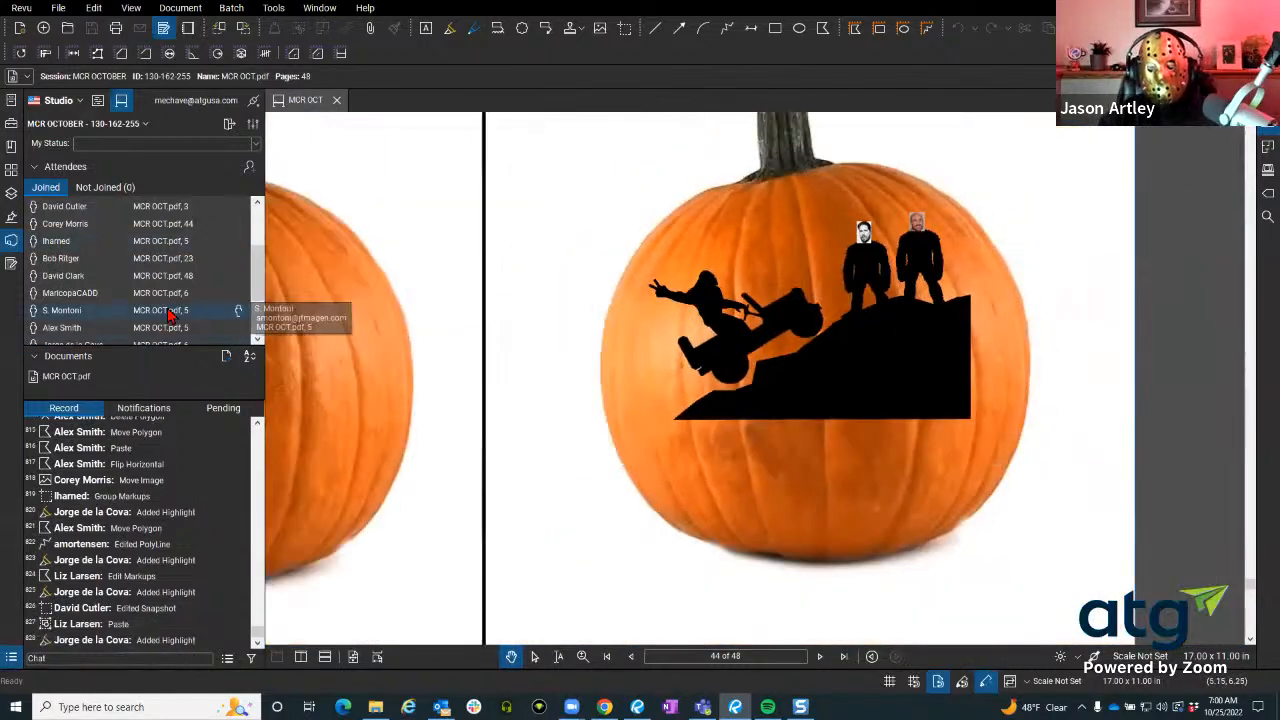
# Jump to the view of the first-listed attendee working on page 6 and show both of that page's marked-up pumpkins.
pyautogui.scroll(2, 160, 306)
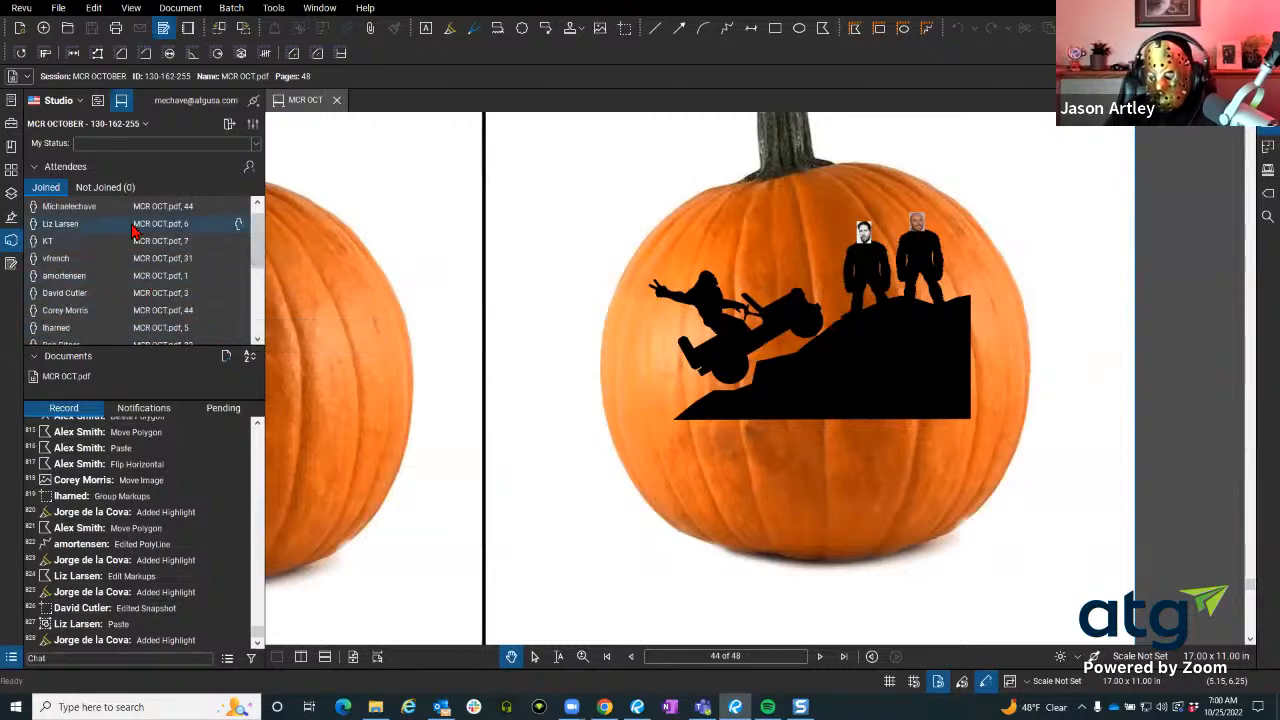
pyautogui.click(133, 228)
pyautogui.scroll(-5, 529, 314)
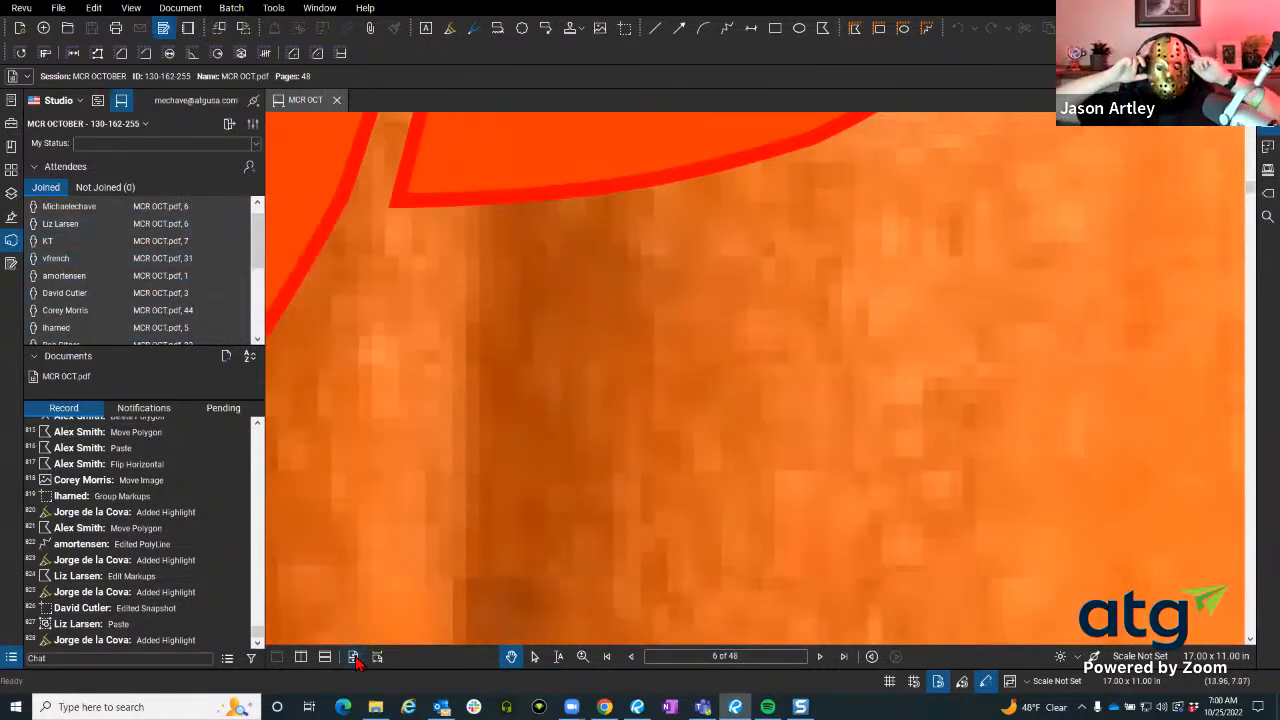
pyautogui.scroll(-5, 500, 490)
pyautogui.scroll(2, 548, 470)
pyautogui.scroll(2, 548, 470)
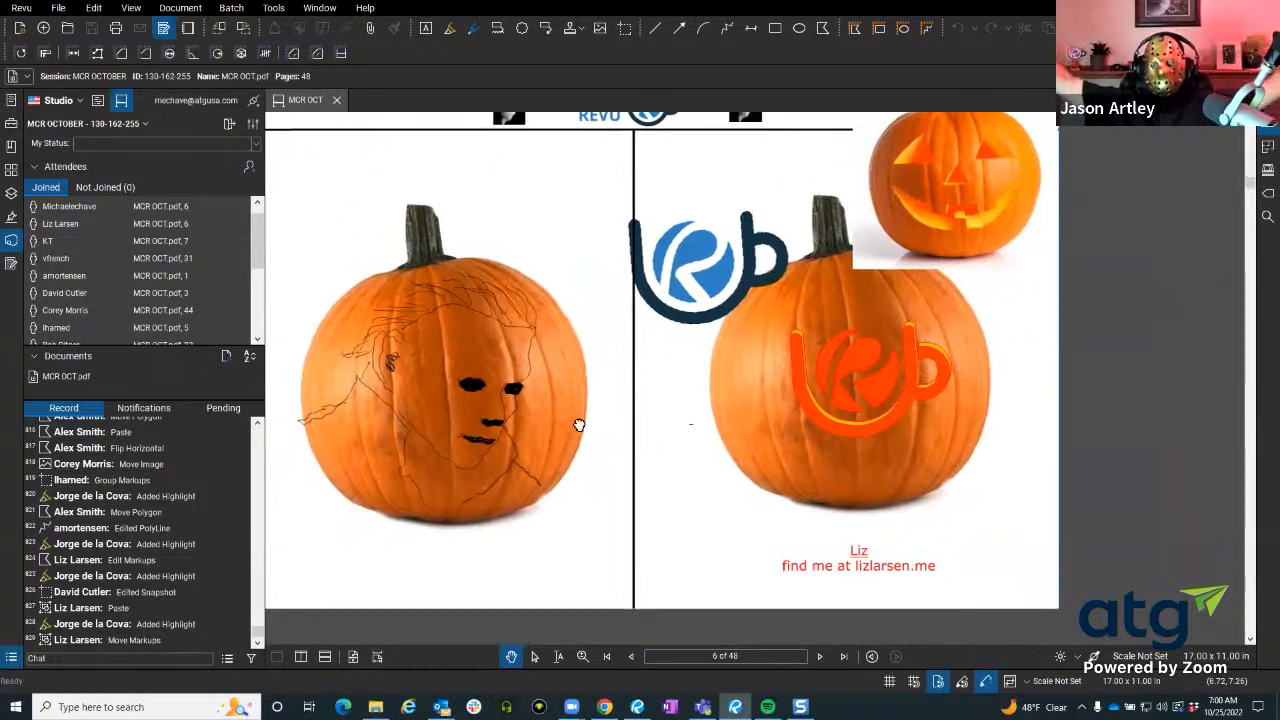
# Examine the face sketch on page 6's spooky pumpkin up close, and bring both of the page's pumpkins back into view.
pyautogui.scroll(3, 430, 485)
pyautogui.scroll(3, 408, 462)
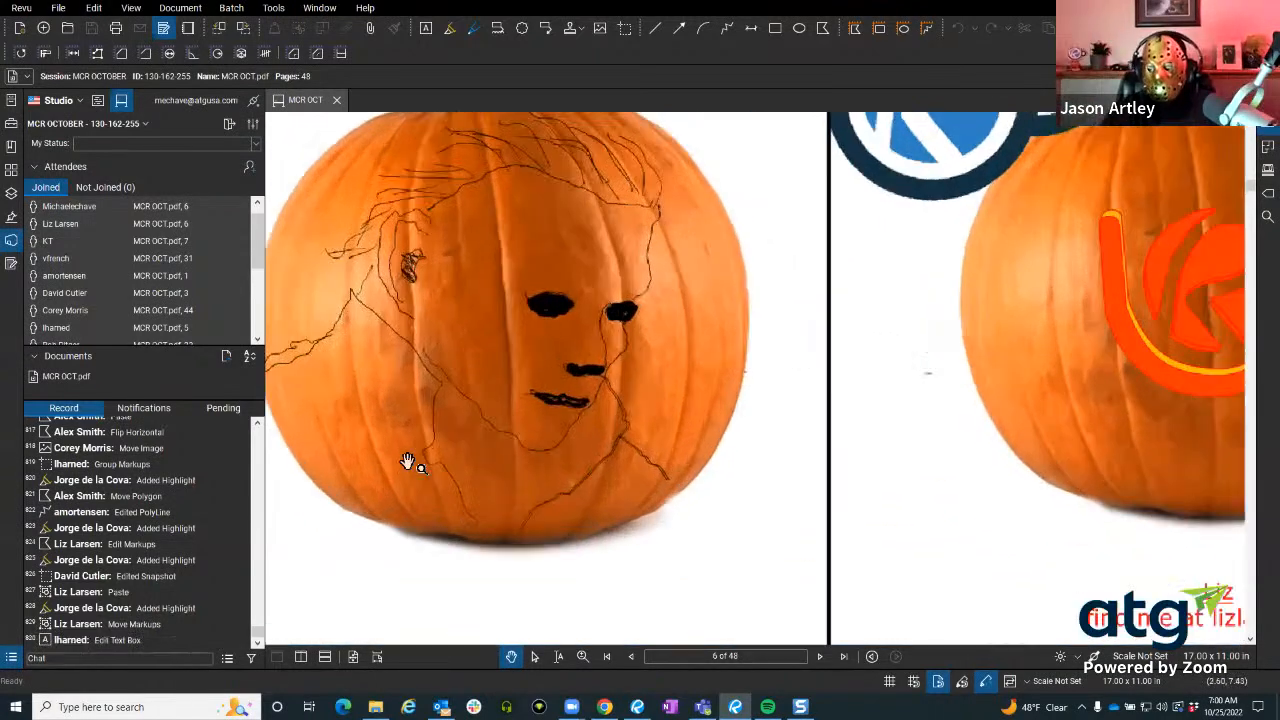
pyautogui.moveTo(429, 455); pyautogui.dragTo(424, 481)
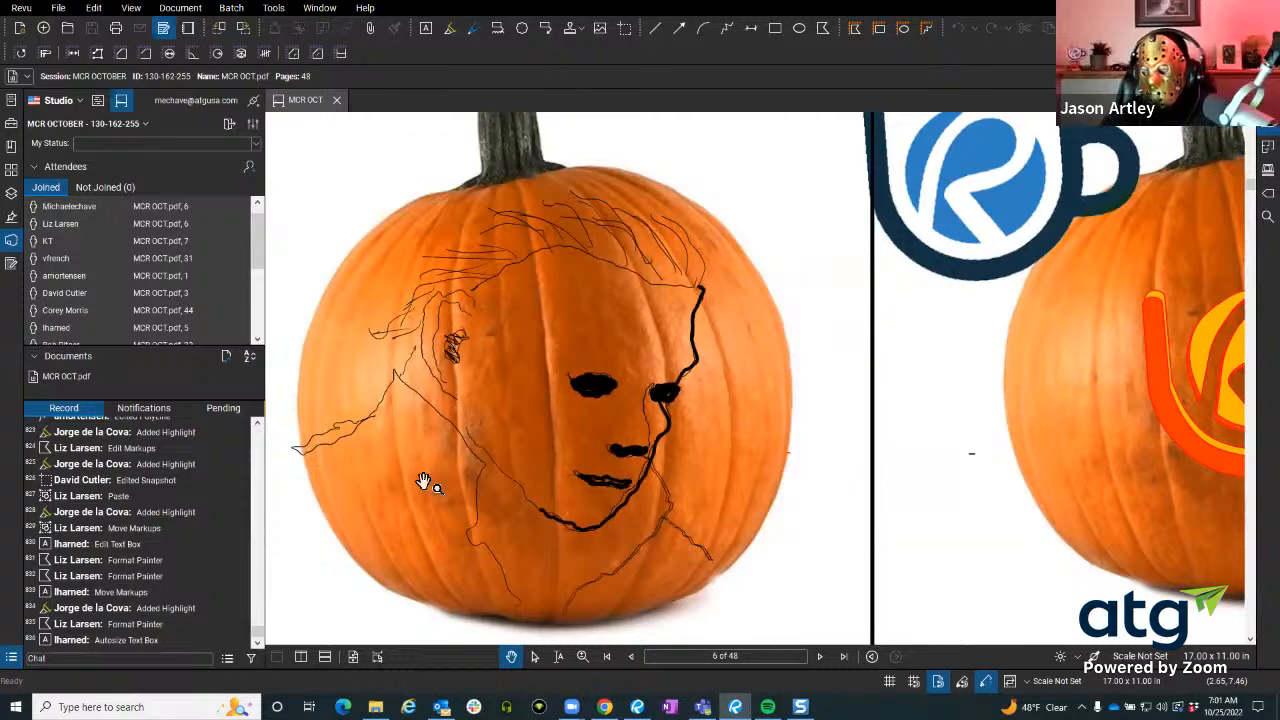
pyautogui.scroll(-3, 424, 481)
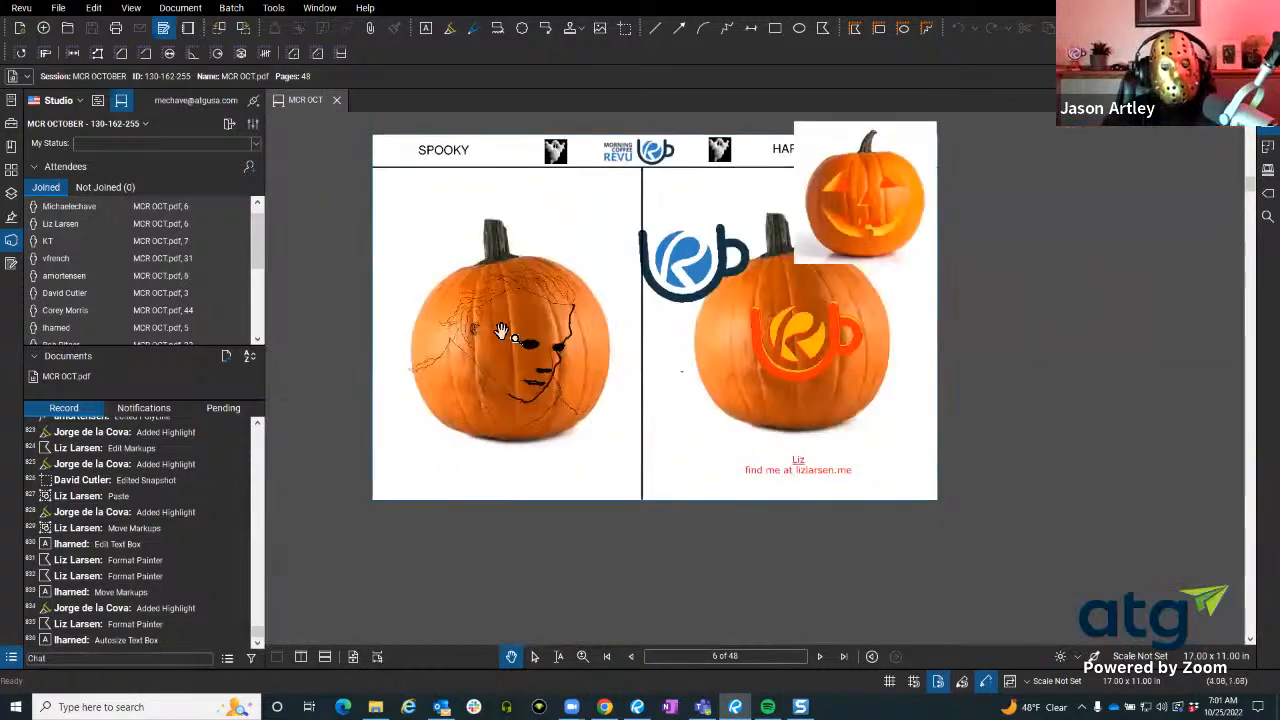
pyautogui.scroll(2, 502, 387)
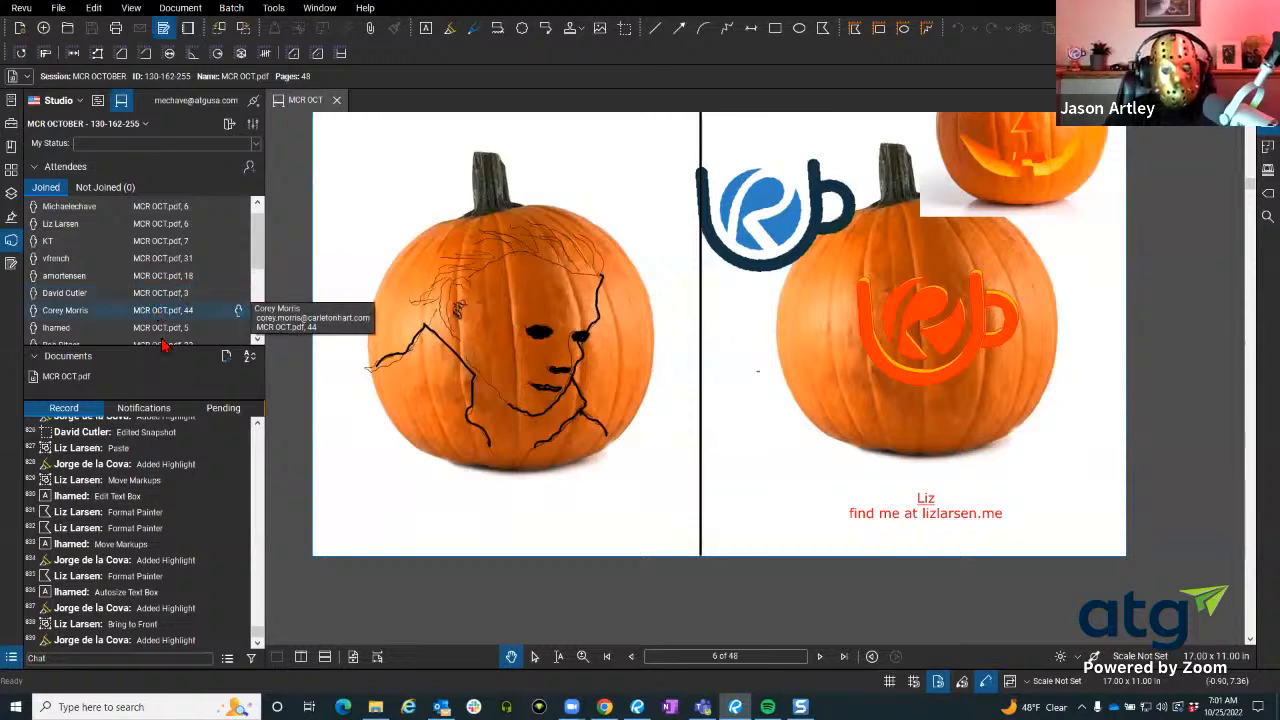
# Enlarge the session's Documents section above the Record log and jump to the view of the attendee on page 7.
pyautogui.moveTo(178, 400); pyautogui.dragTo(178, 454)
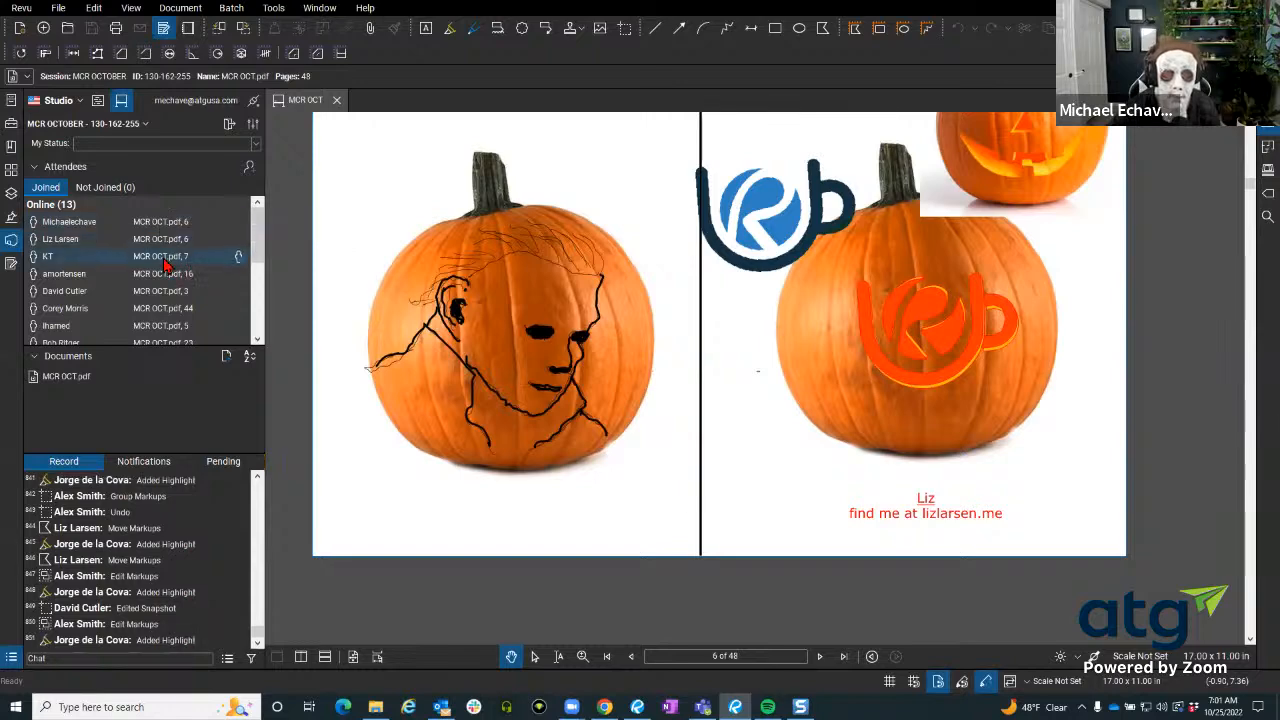
pyautogui.click(164, 259)
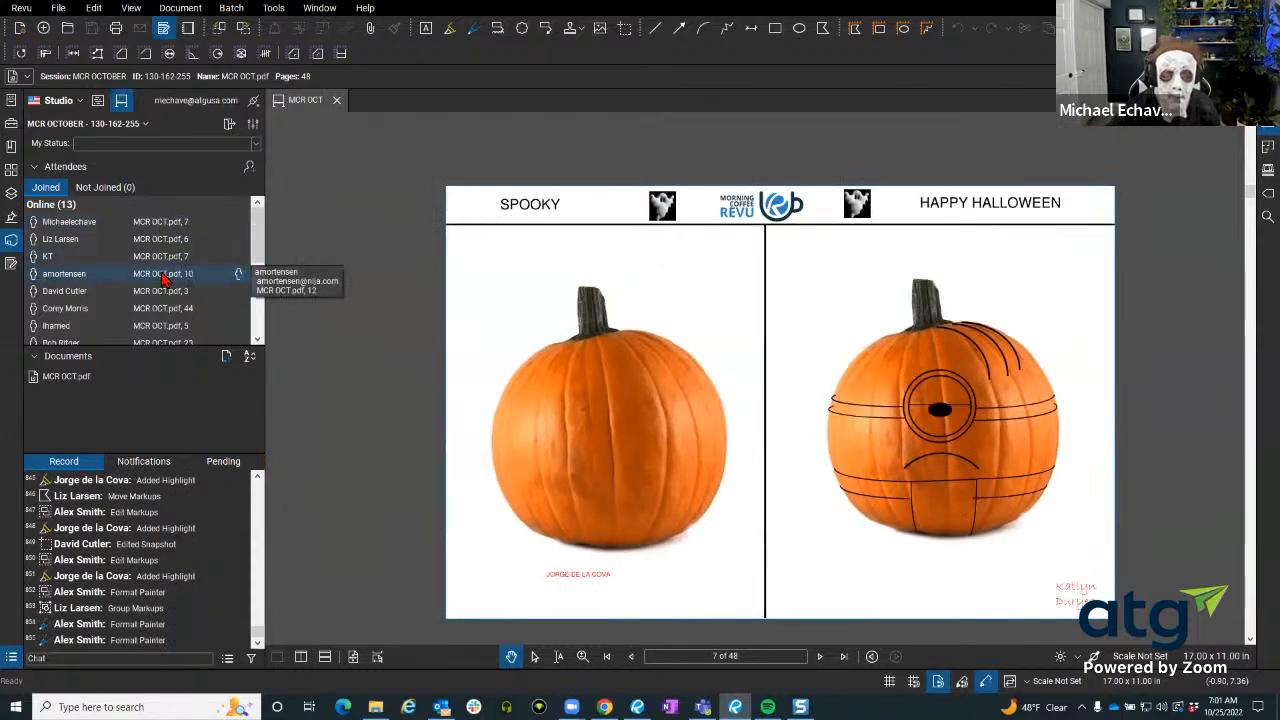
# Jump to the view of the attendee listed below the page 7 one, and fit page 5 to the window.
pyautogui.click(163, 275)
pyautogui.moveTo(394, 332); pyautogui.dragTo(551, 592)
pyautogui.moveTo(445, 381); pyautogui.dragTo(483, 625)
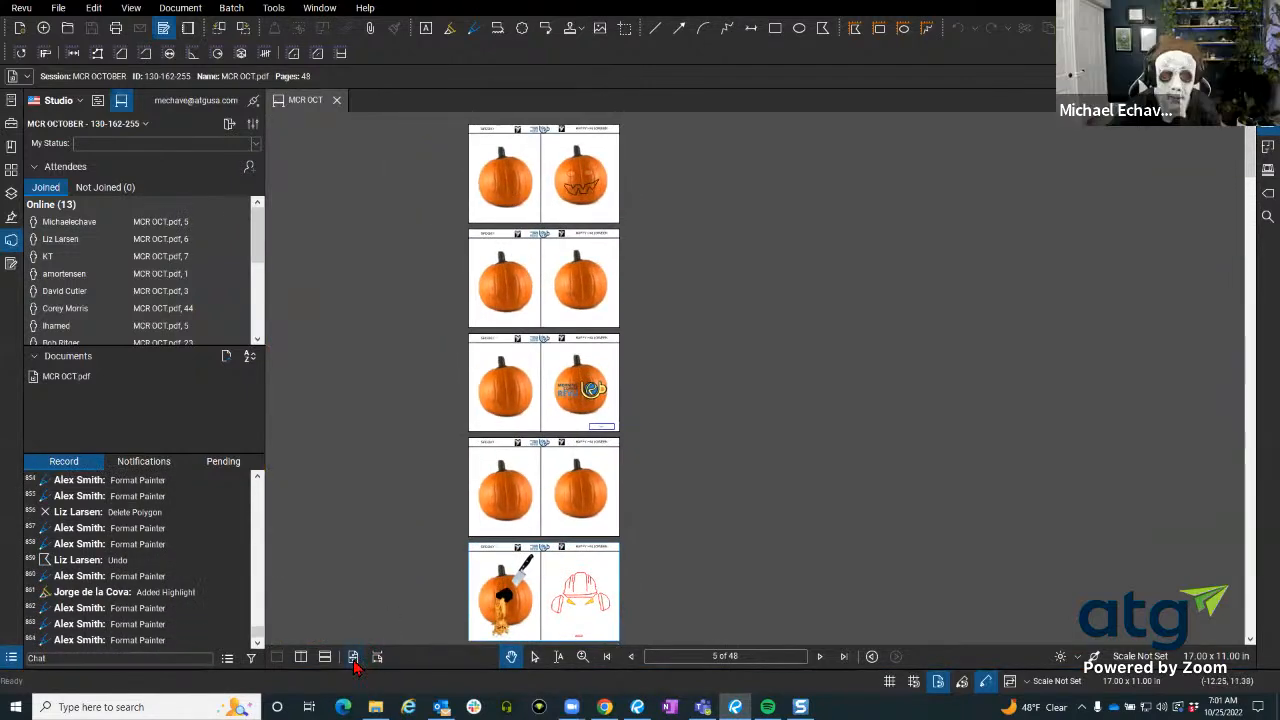
pyautogui.click(353, 658)
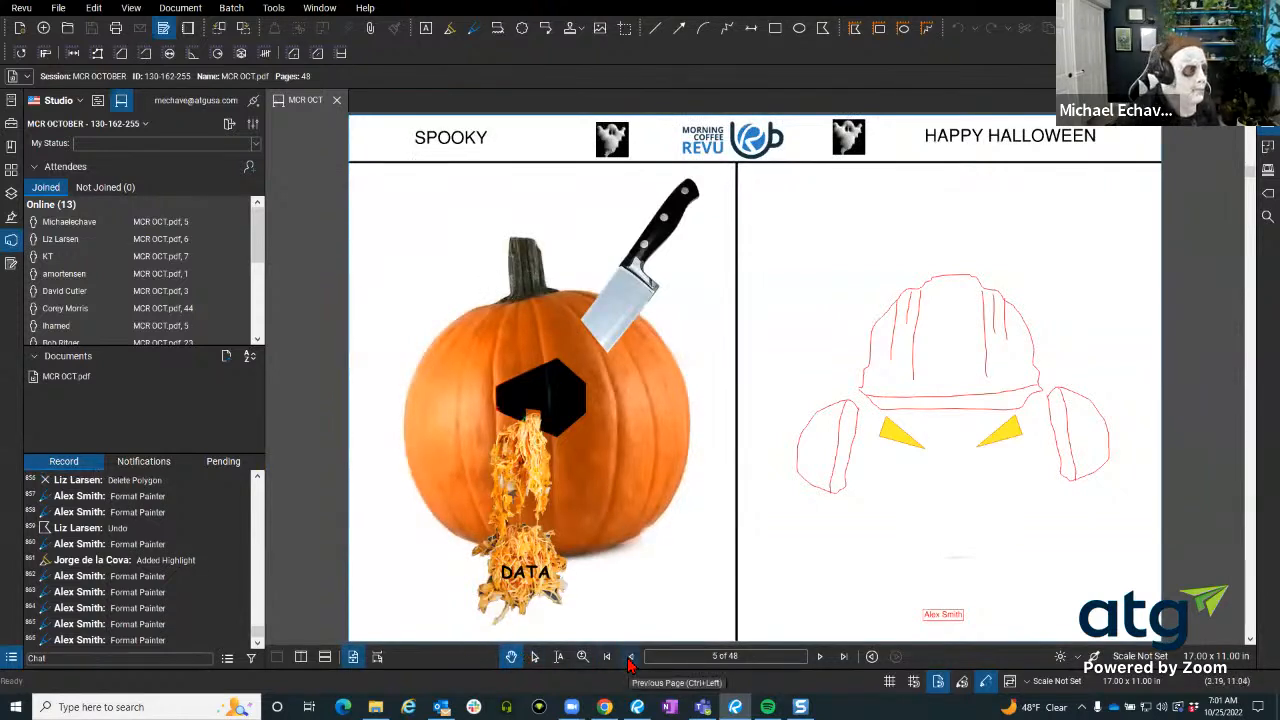
# Go to the first page of the PDF and show both of its pumpkins enlarged.
pyautogui.click(607, 657)
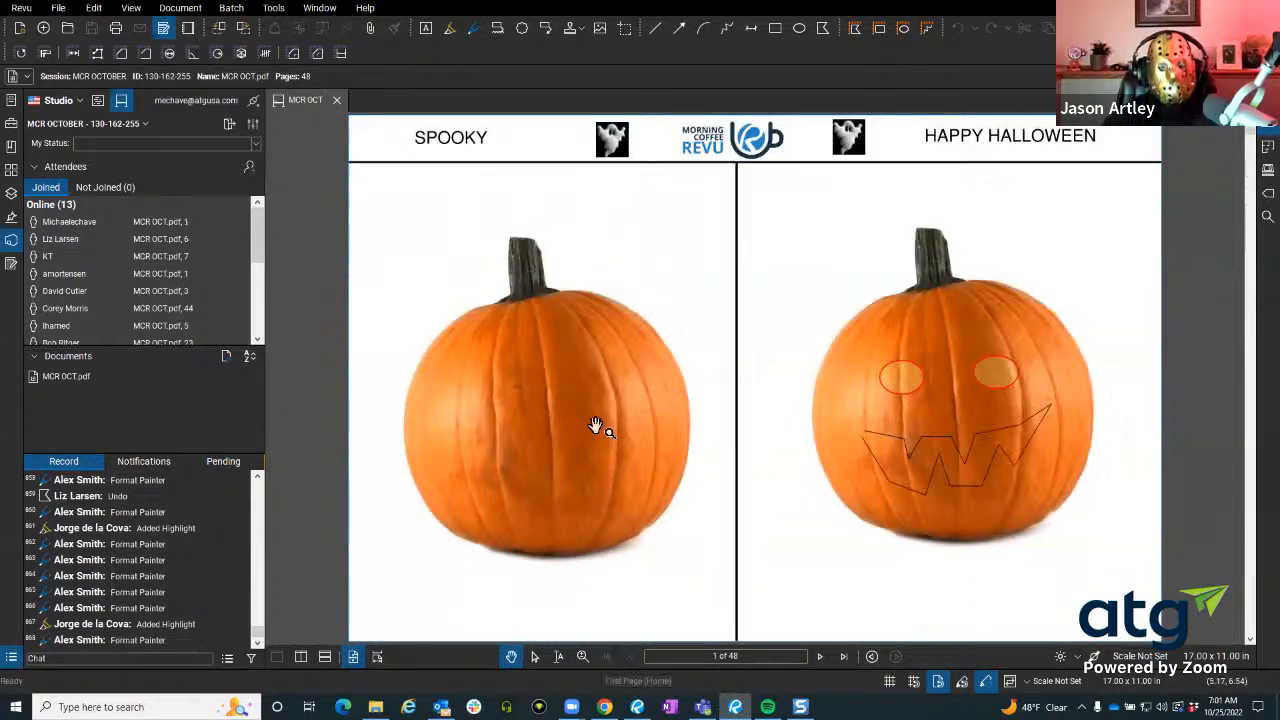
pyautogui.scroll(-3, 552, 316)
pyautogui.scroll(3, 560, 338)
pyautogui.moveTo(485, 317); pyautogui.dragTo(485, 323)
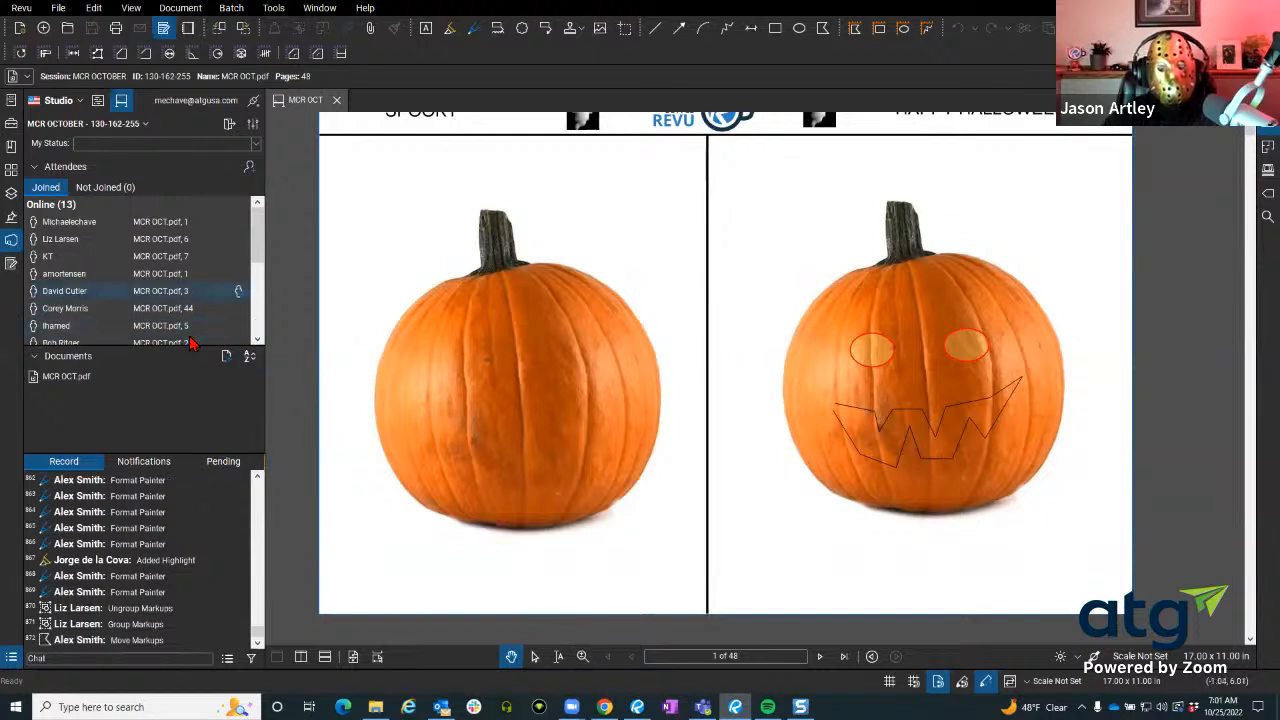
# Jump to the view of the attendee working on page 6 and fit the whole page with both marked-up pumpkins.
pyautogui.moveTo(150, 241)
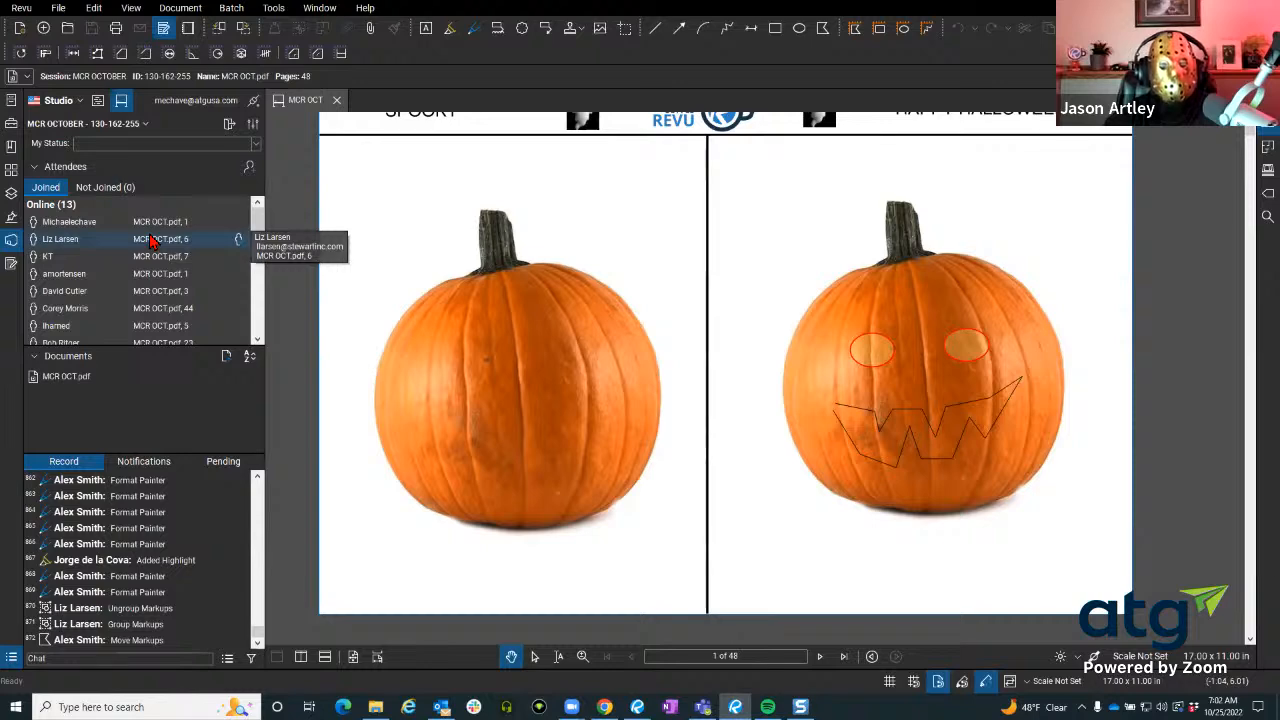
pyautogui.click(155, 240)
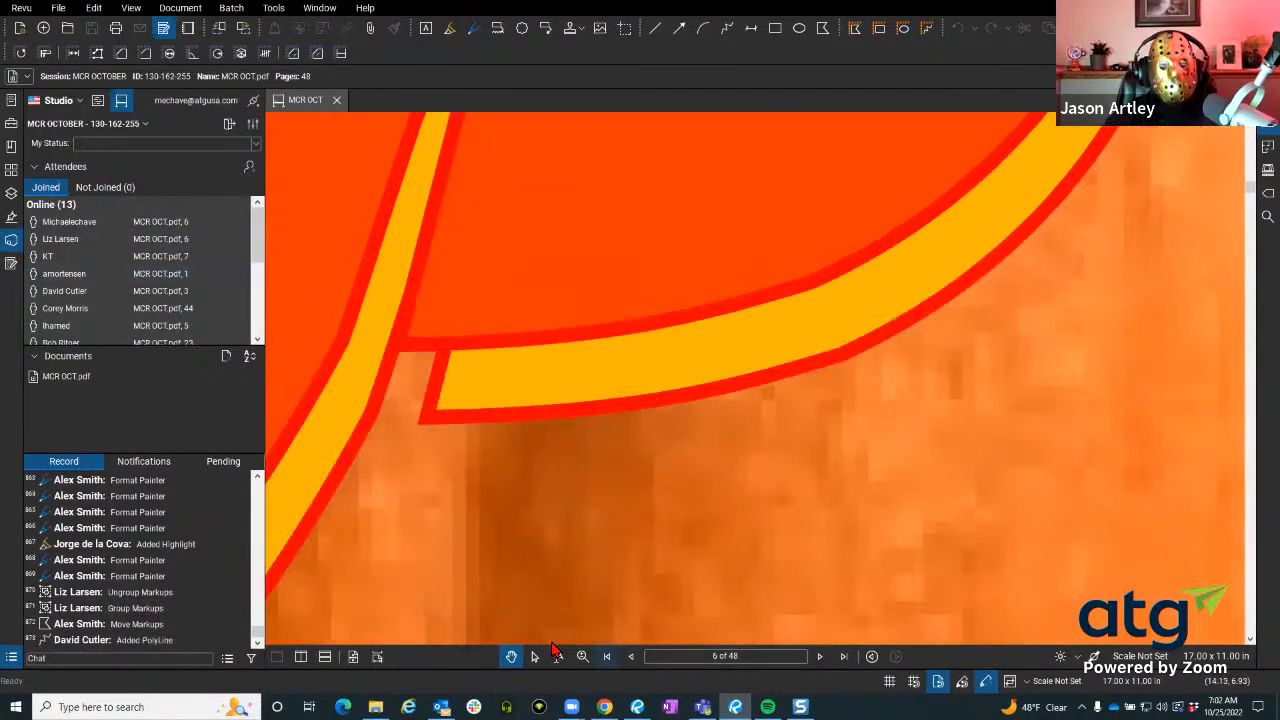
pyautogui.click(353, 658)
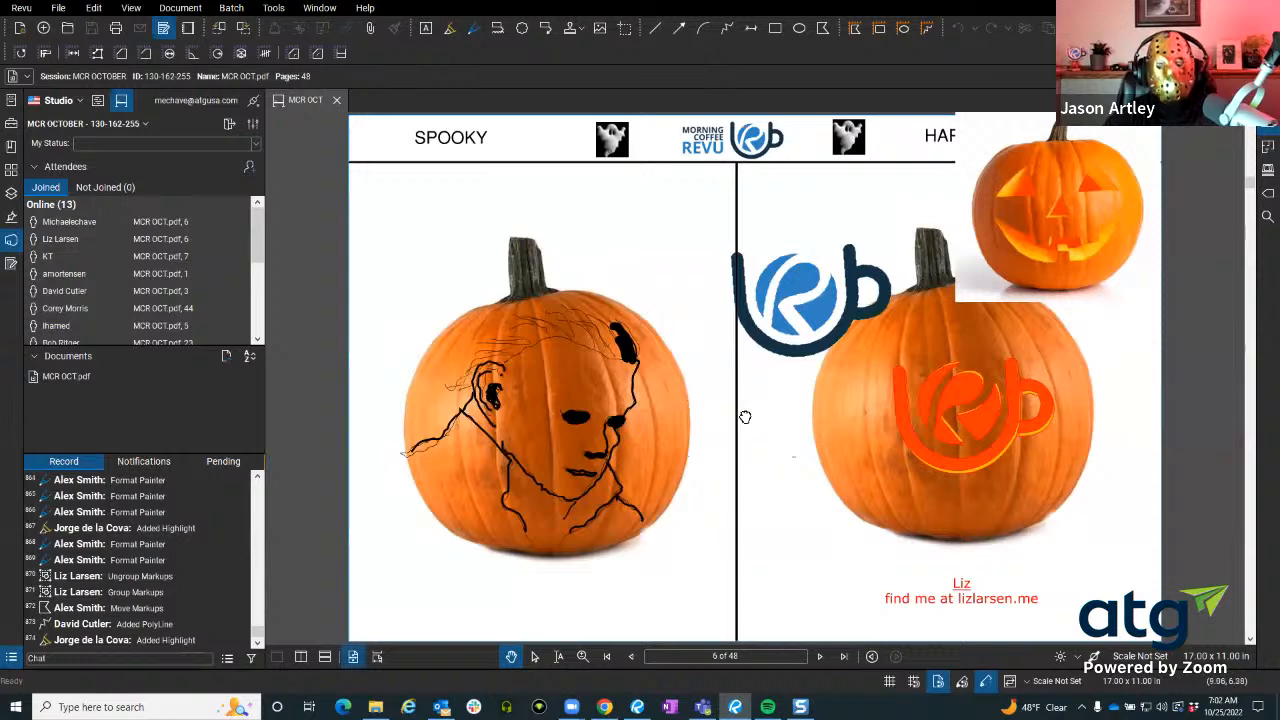
pyautogui.moveTo(745, 417); pyautogui.dragTo(665, 402)
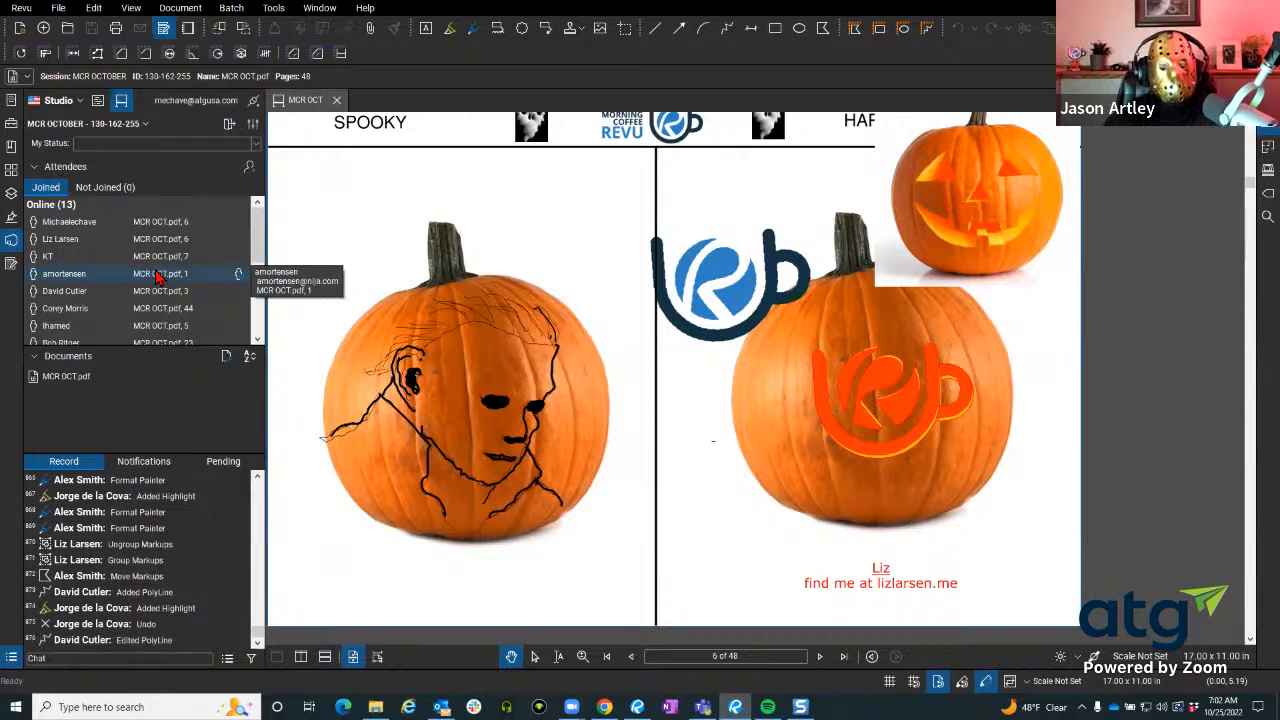
# Jump to the views of the attendees listed on pages 1 and 3, and show the whole of page 13.
pyautogui.doubleClick(157, 277)
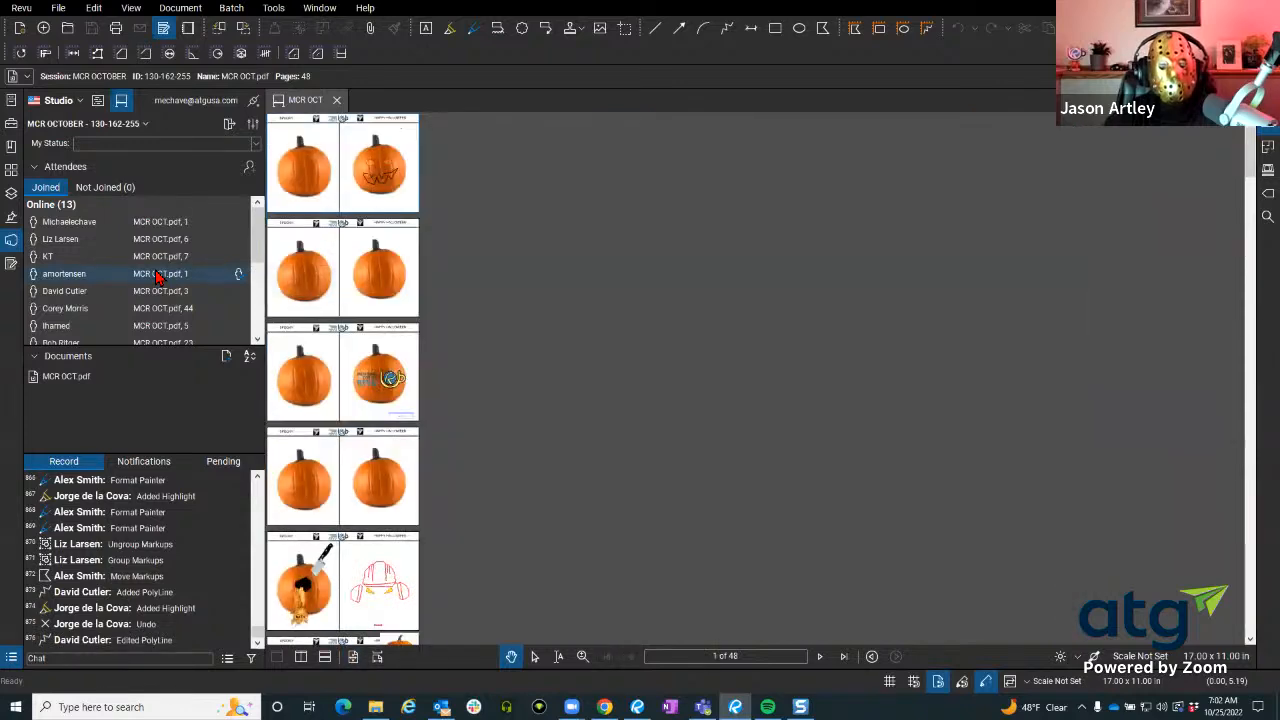
pyautogui.doubleClick(157, 293)
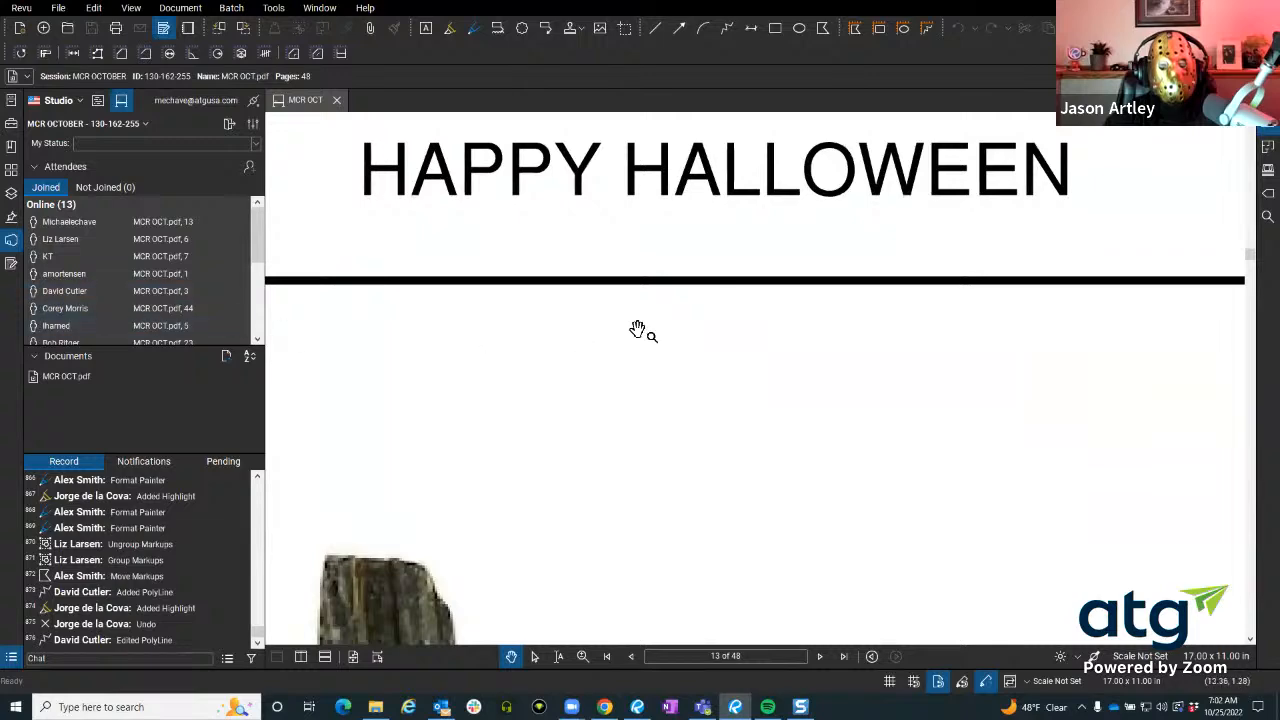
pyautogui.scroll(-10, 638, 330)
pyautogui.moveTo(640, 477); pyautogui.dragTo(846, 275)
pyautogui.scroll(1, 768, 331)
# Page forward one page at a time from page 13 to page 48, checking each page for marked-up pumpkins.
pyautogui.click(818, 656)
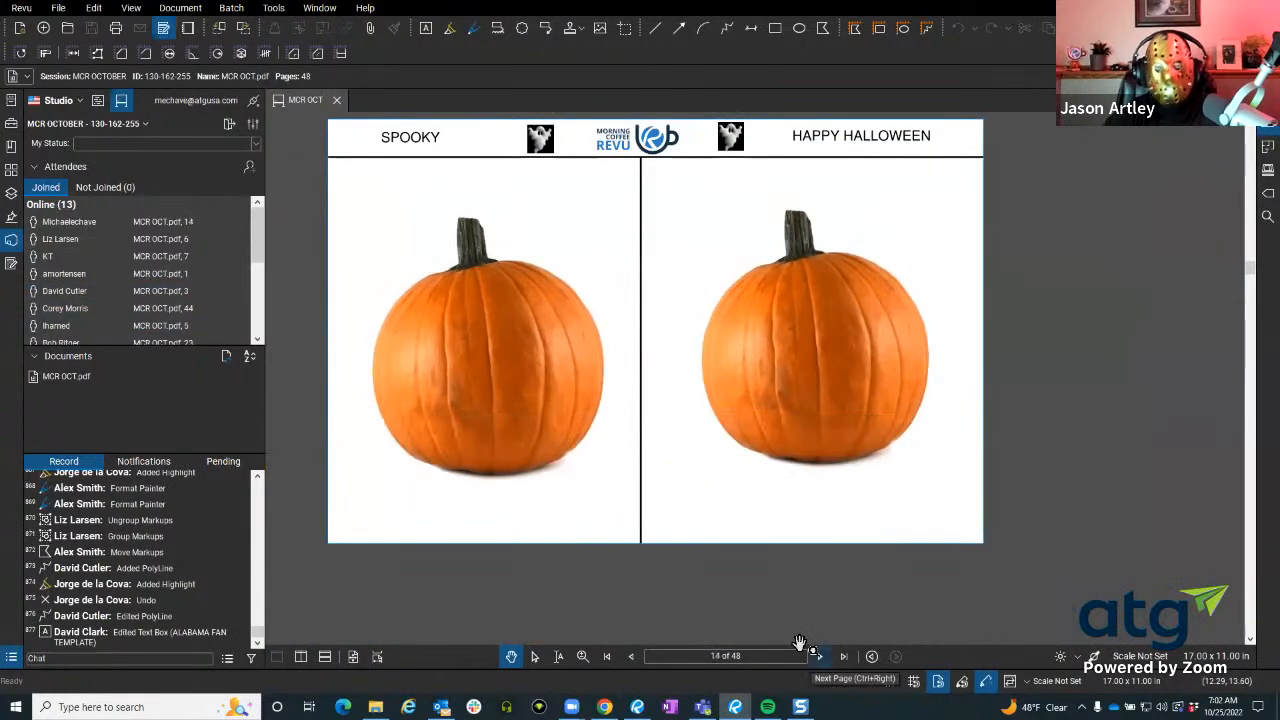
pyautogui.click(818, 656)
pyautogui.click(818, 656)
pyautogui.click(818, 656)
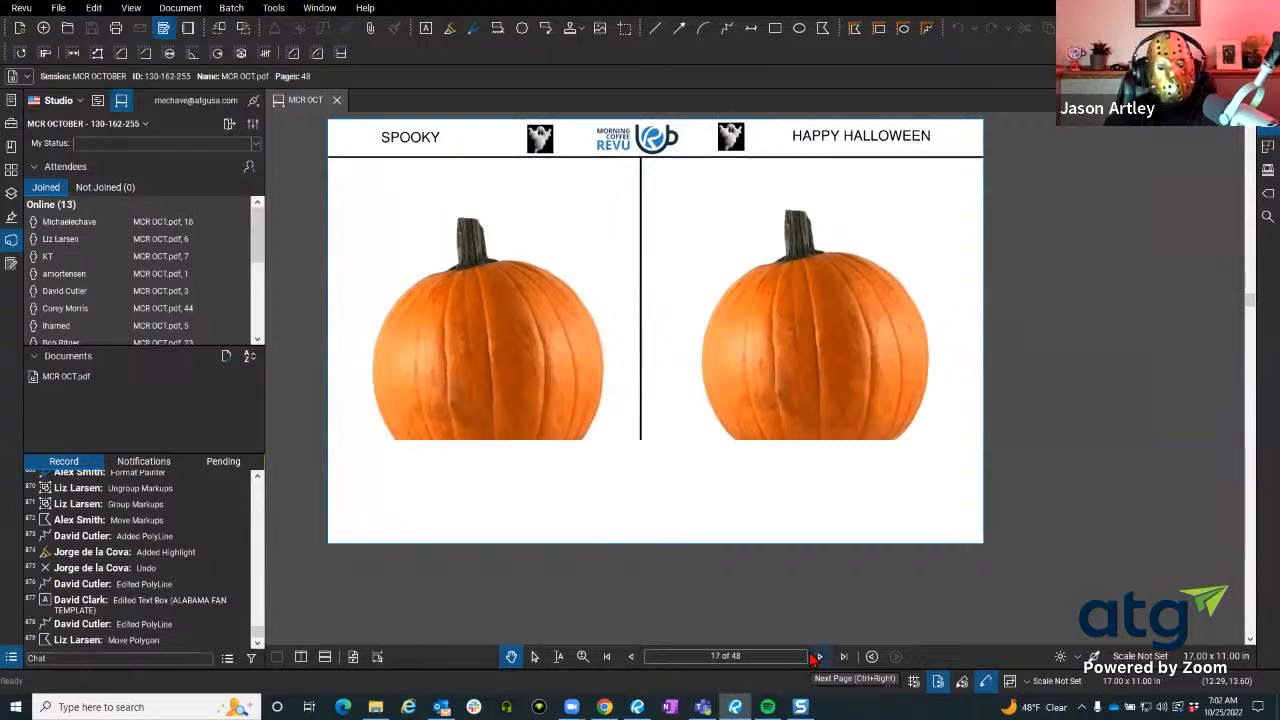
pyautogui.click(818, 656)
pyautogui.click(818, 656)
pyautogui.click(818, 656)
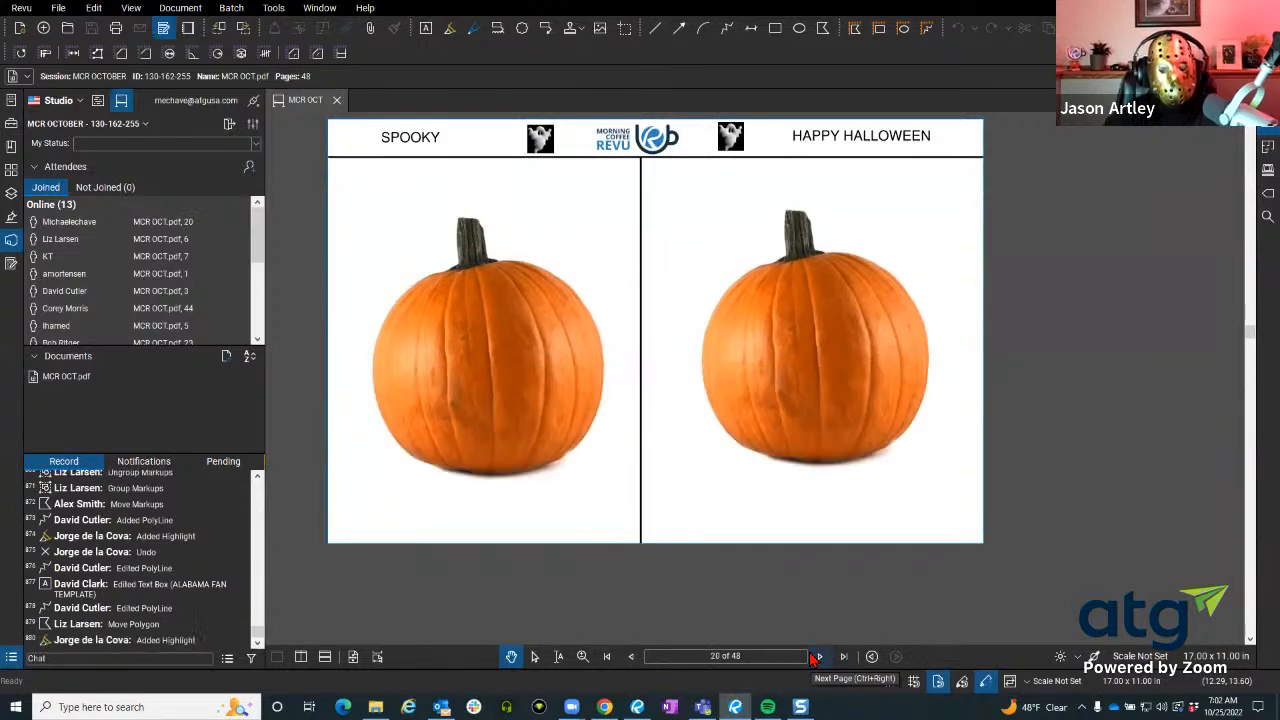
pyautogui.click(818, 656)
pyautogui.click(818, 656)
pyautogui.click(818, 656)
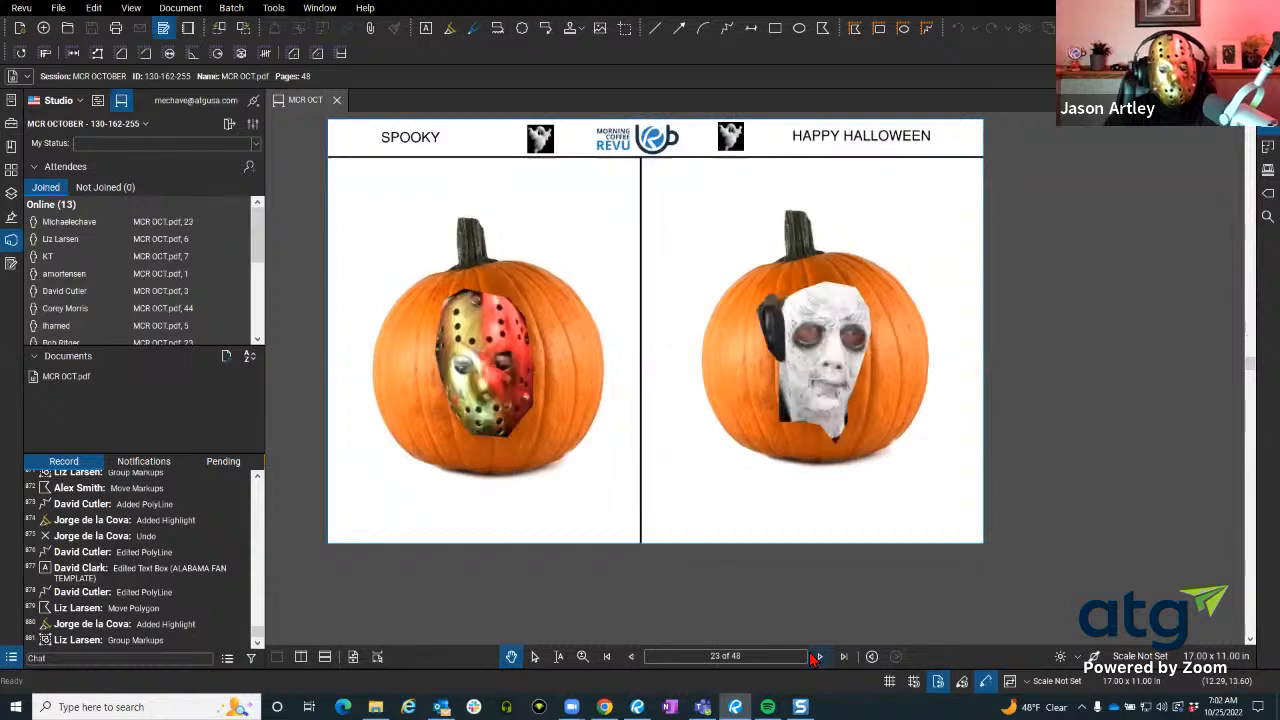
pyautogui.click(816, 656)
pyautogui.click(816, 656)
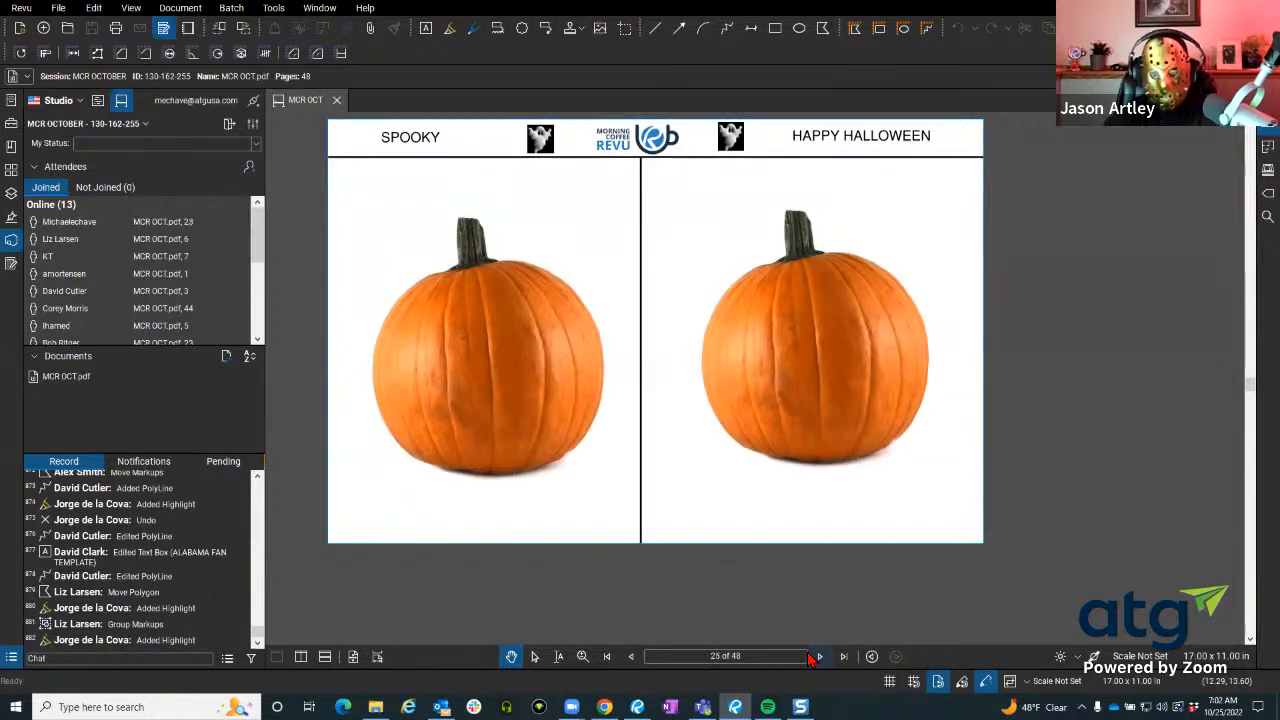
pyautogui.click(818, 656)
pyautogui.click(818, 656)
pyautogui.click(818, 656)
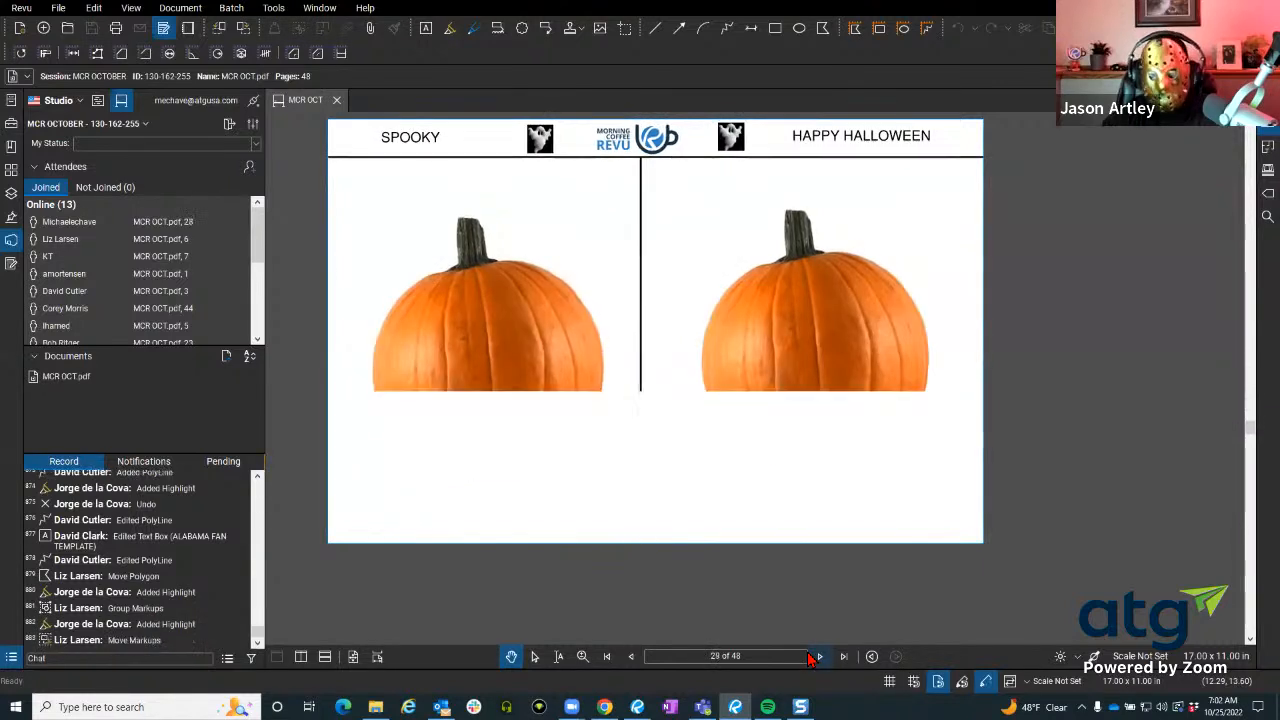
pyautogui.click(818, 656)
pyautogui.click(810, 656)
pyautogui.click(810, 656)
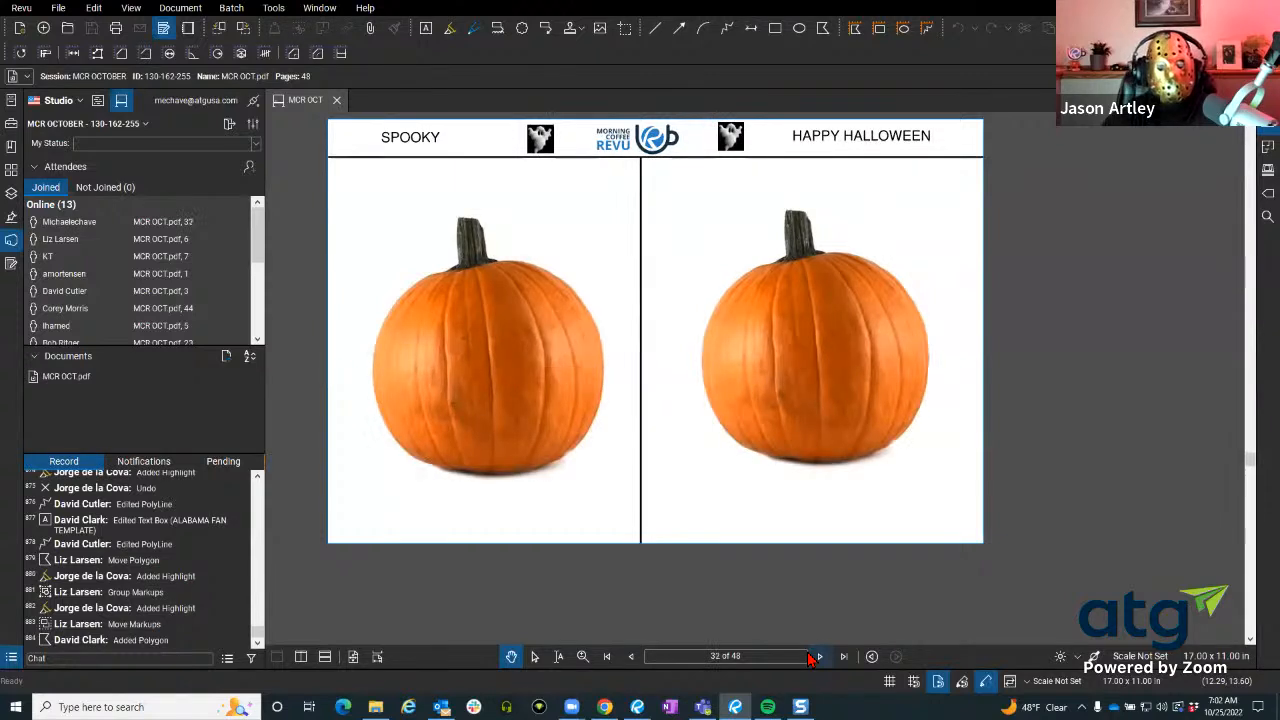
pyautogui.click(810, 656)
pyautogui.click(818, 656)
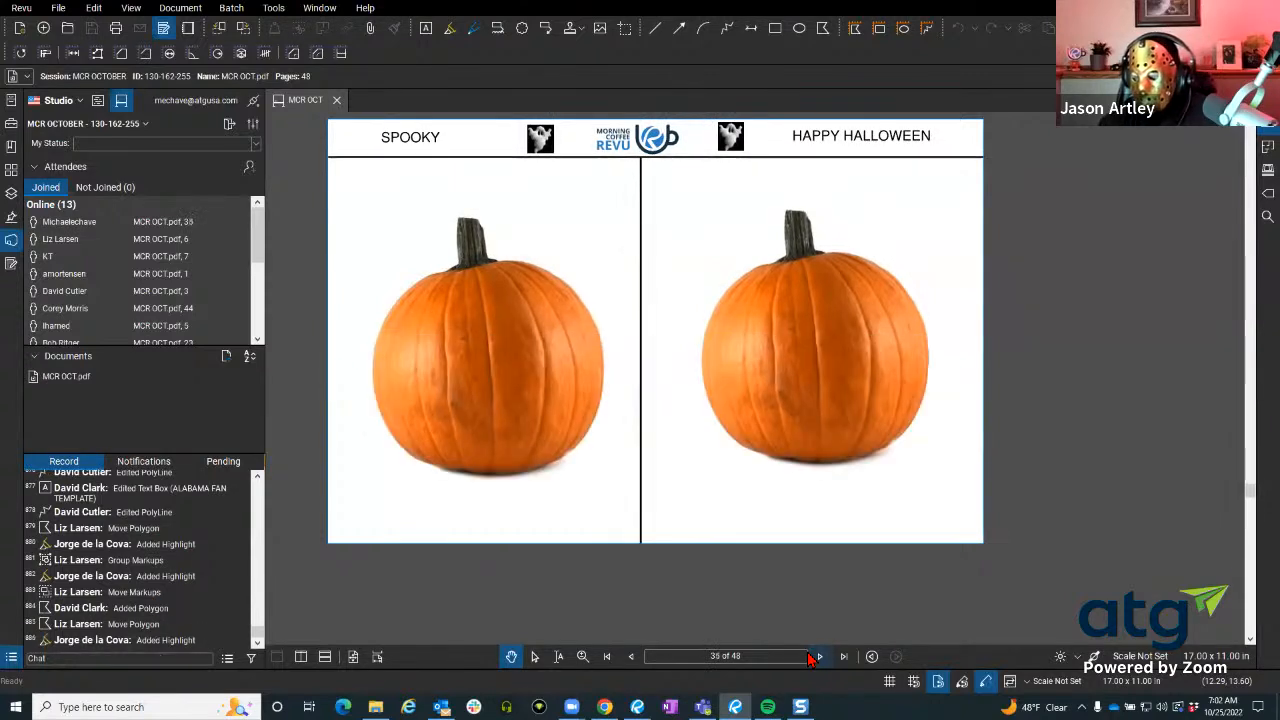
pyautogui.click(818, 656)
pyautogui.click(812, 656)
pyautogui.click(812, 656)
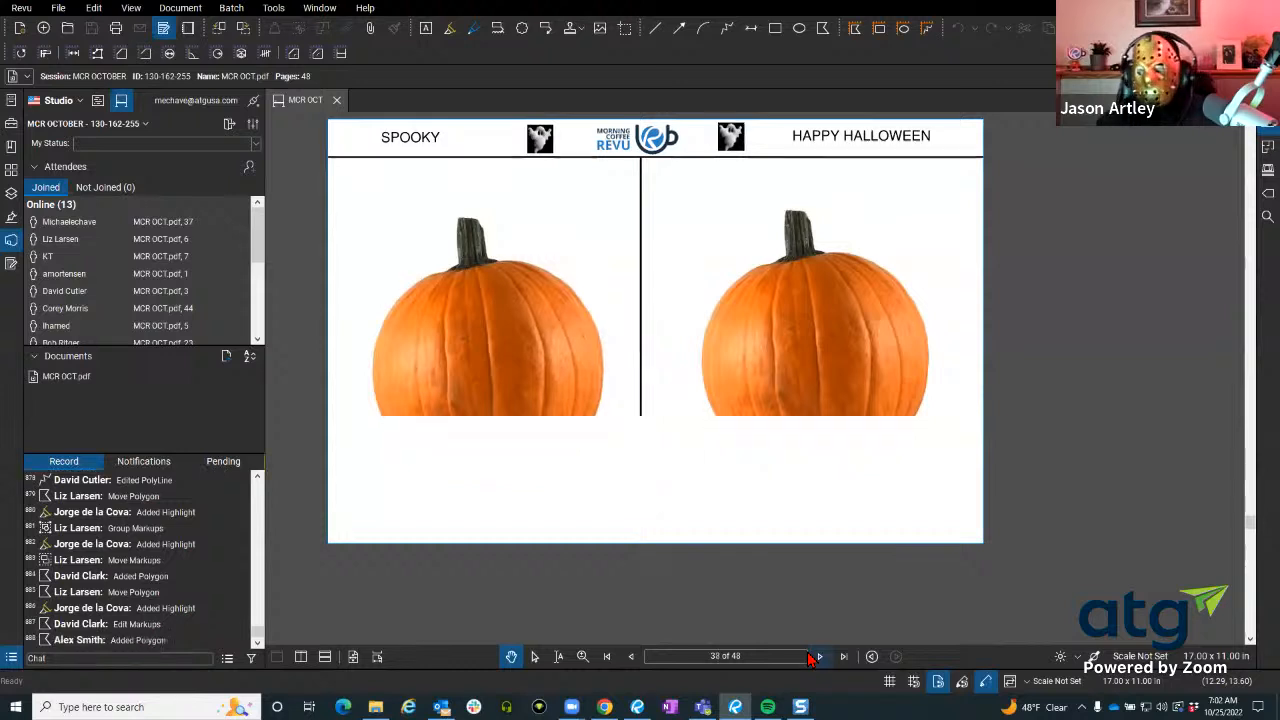
pyautogui.click(812, 656)
pyautogui.click(810, 656)
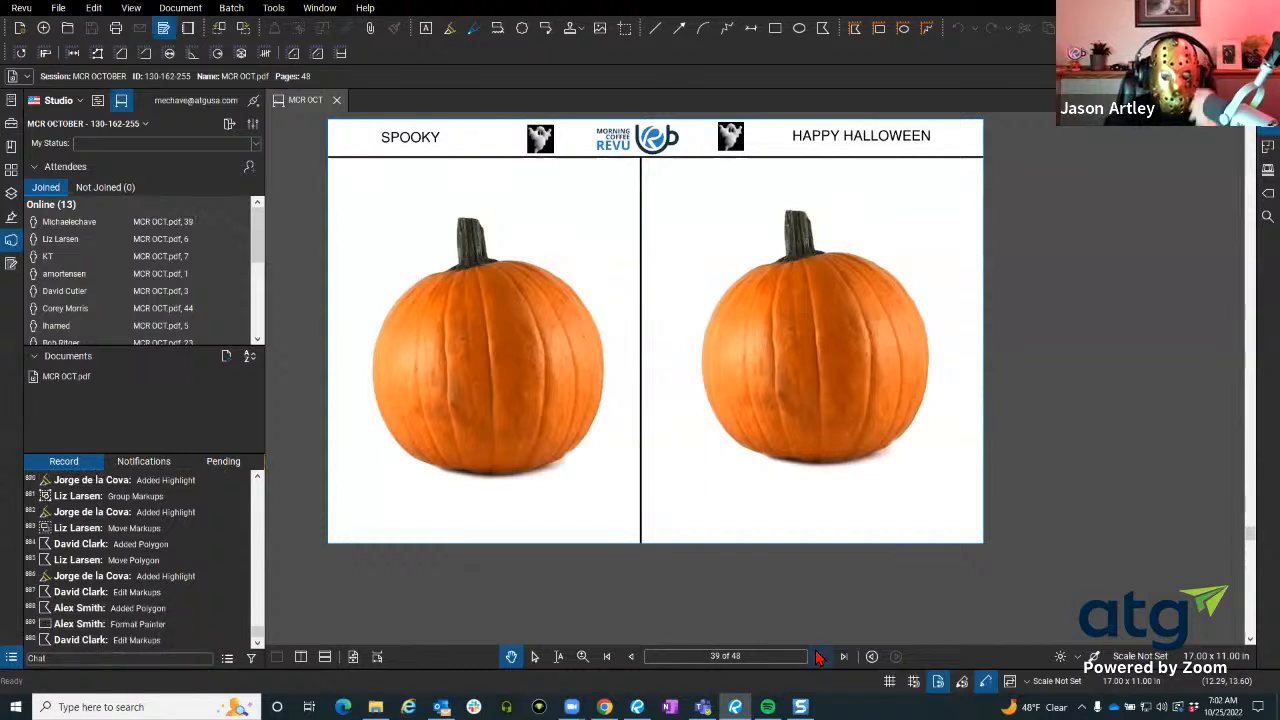
pyautogui.click(818, 656)
pyautogui.click(818, 656)
pyautogui.click(819, 658)
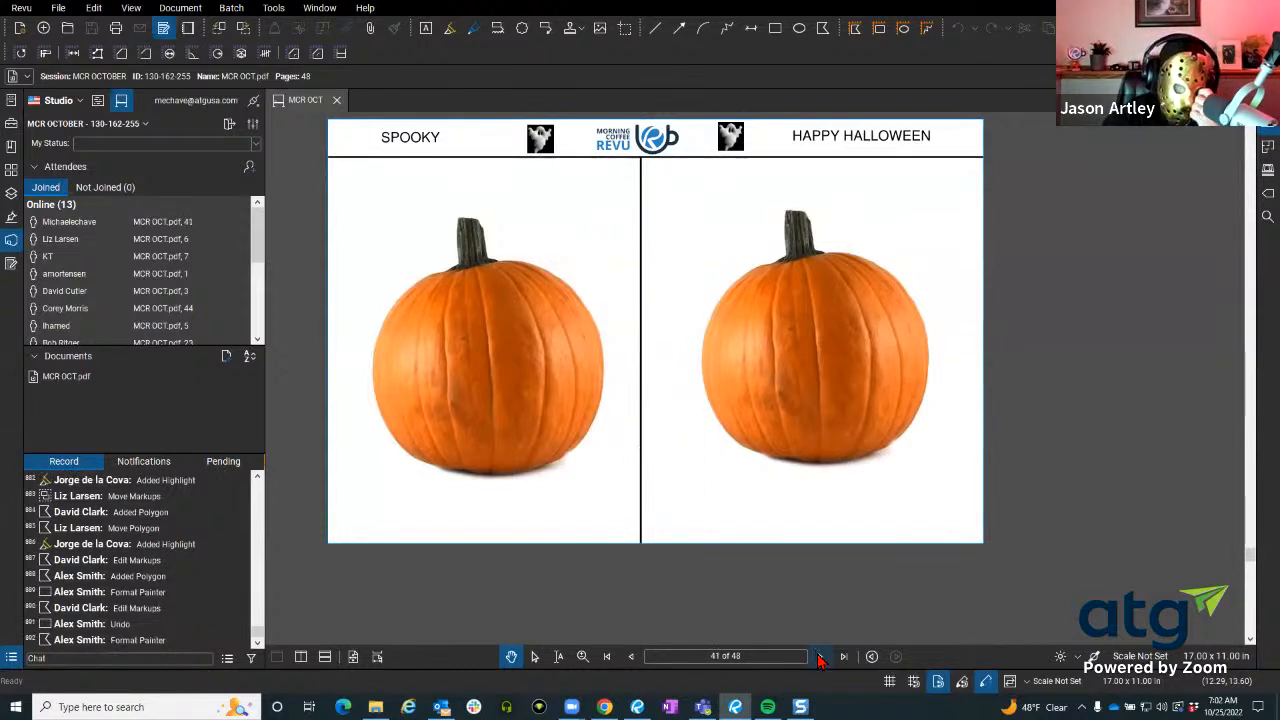
pyautogui.click(819, 656)
pyautogui.click(819, 656)
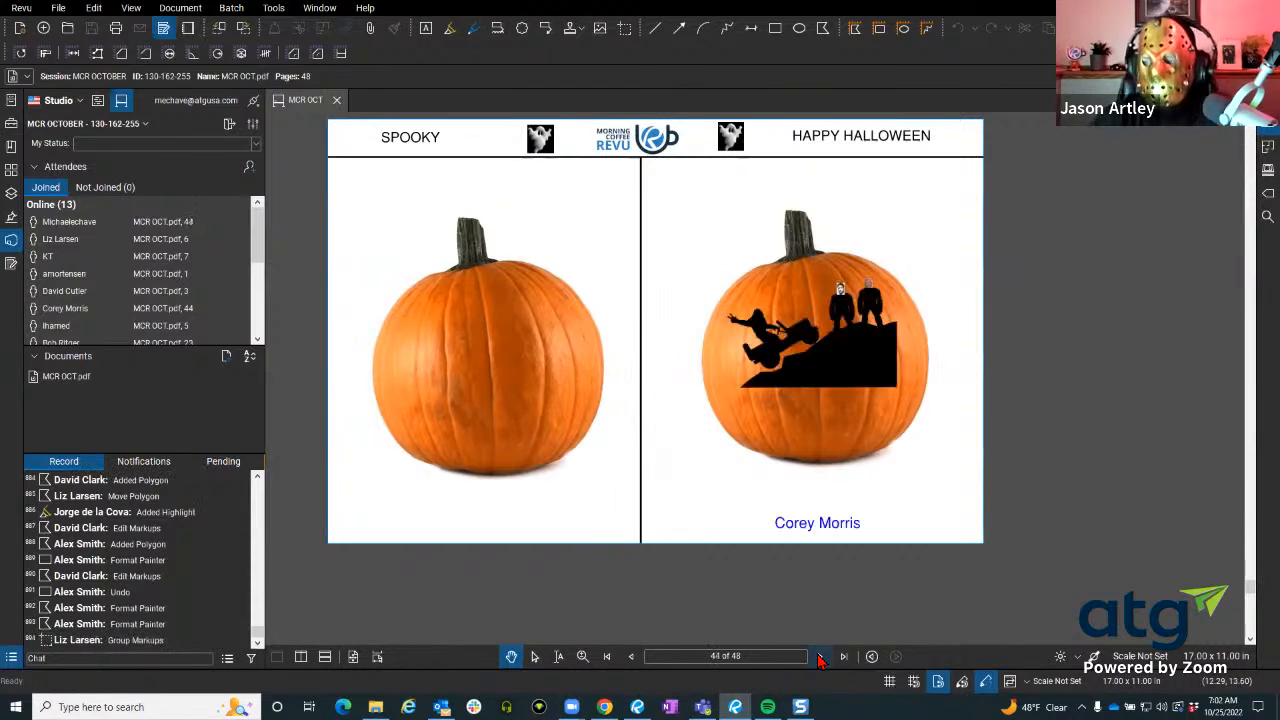
pyautogui.click(819, 656)
pyautogui.click(819, 656)
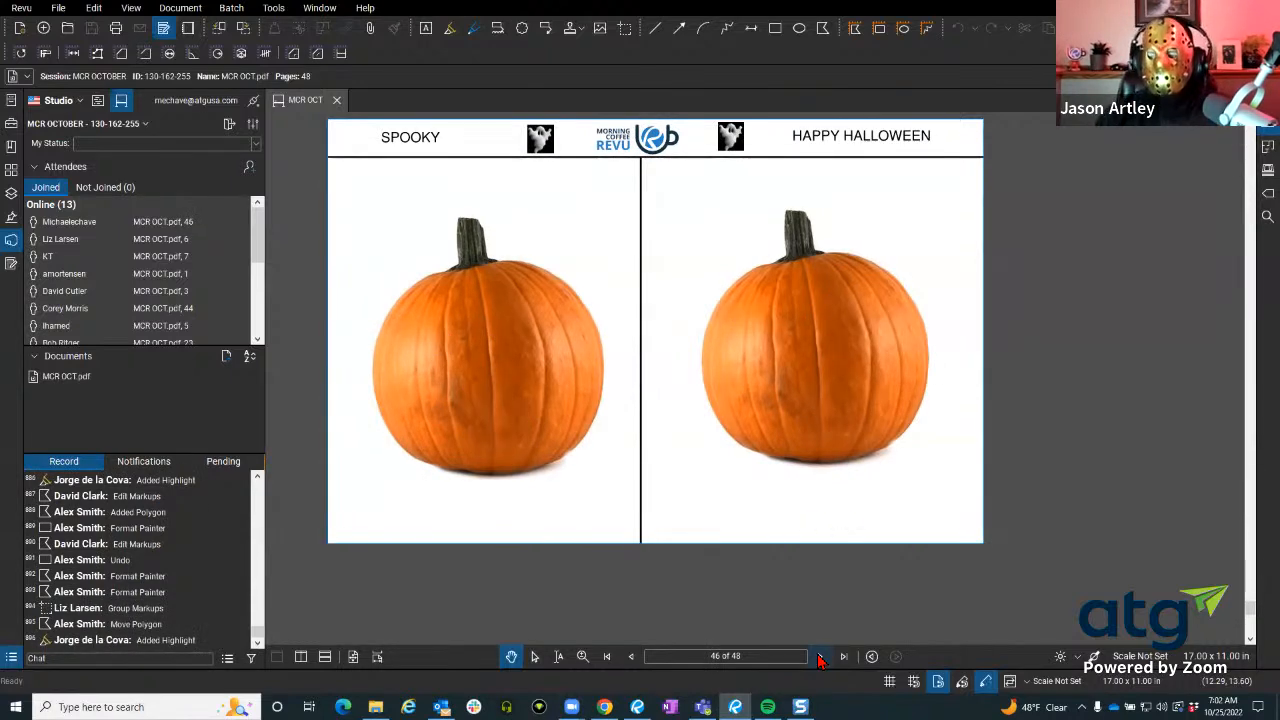
pyautogui.click(819, 656)
pyautogui.click(819, 657)
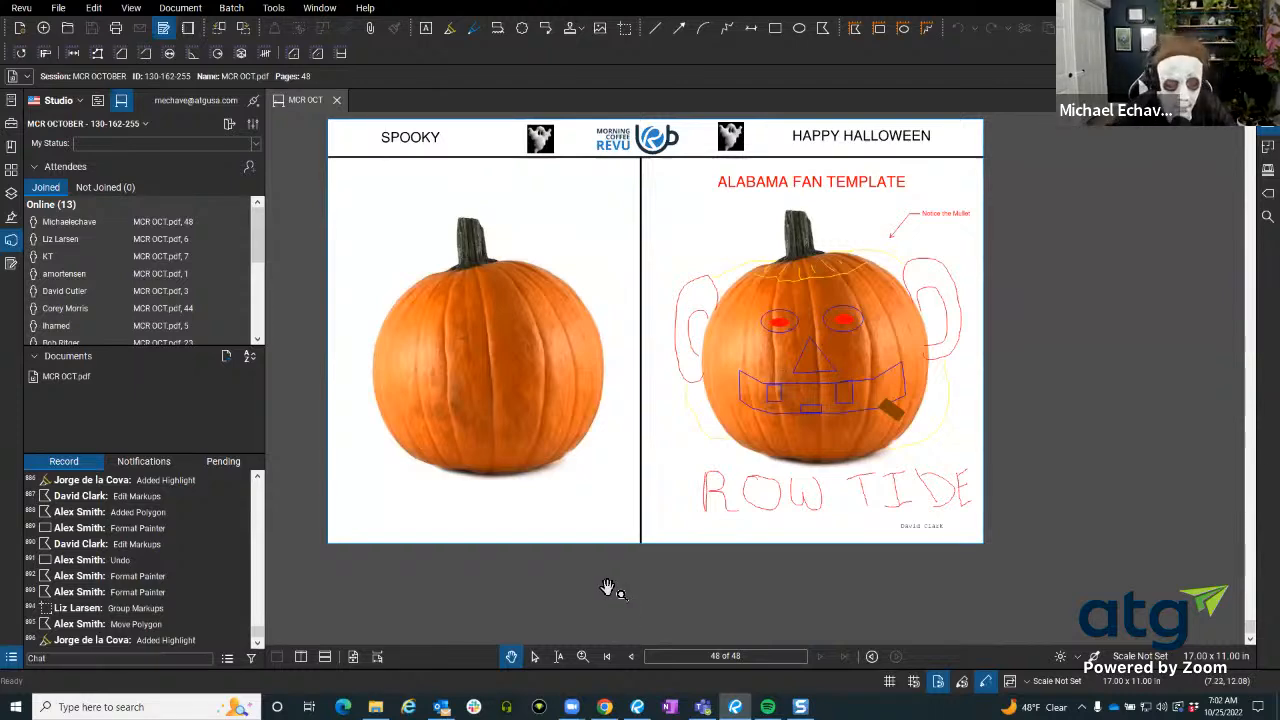
# Return to the first page and jump to the view of the attendee working on page 7.
pyautogui.click(609, 657)
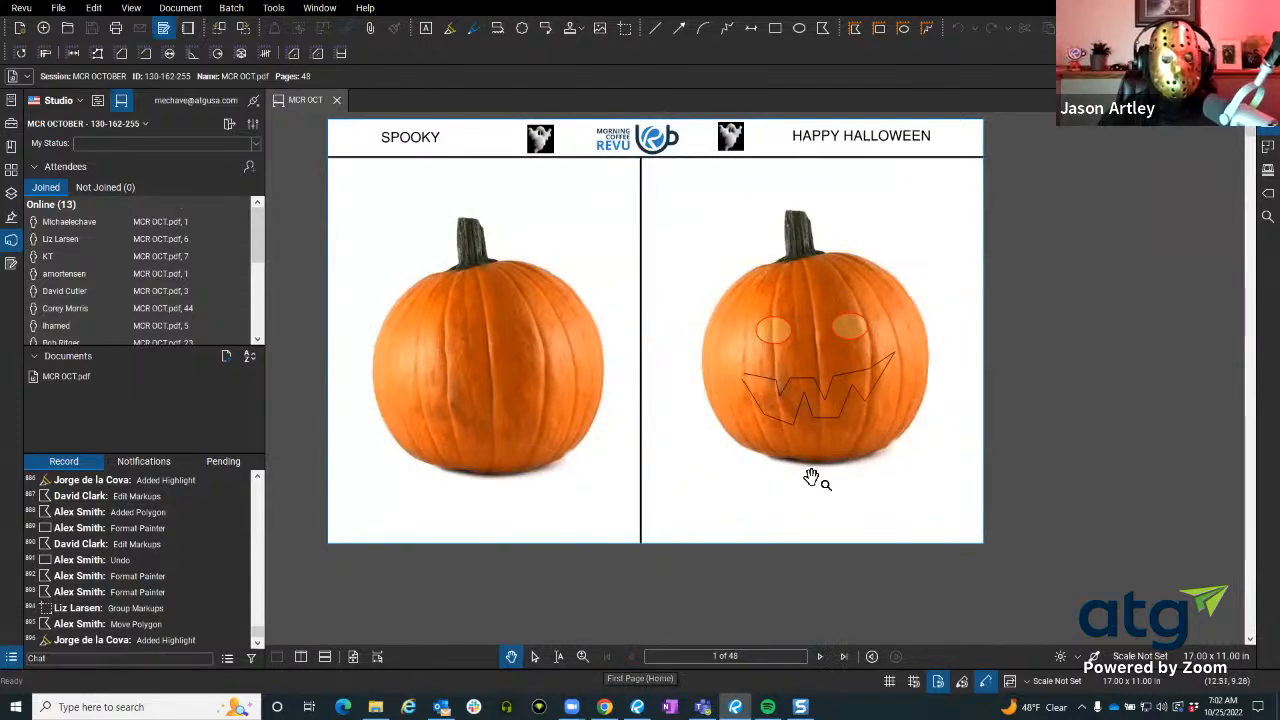
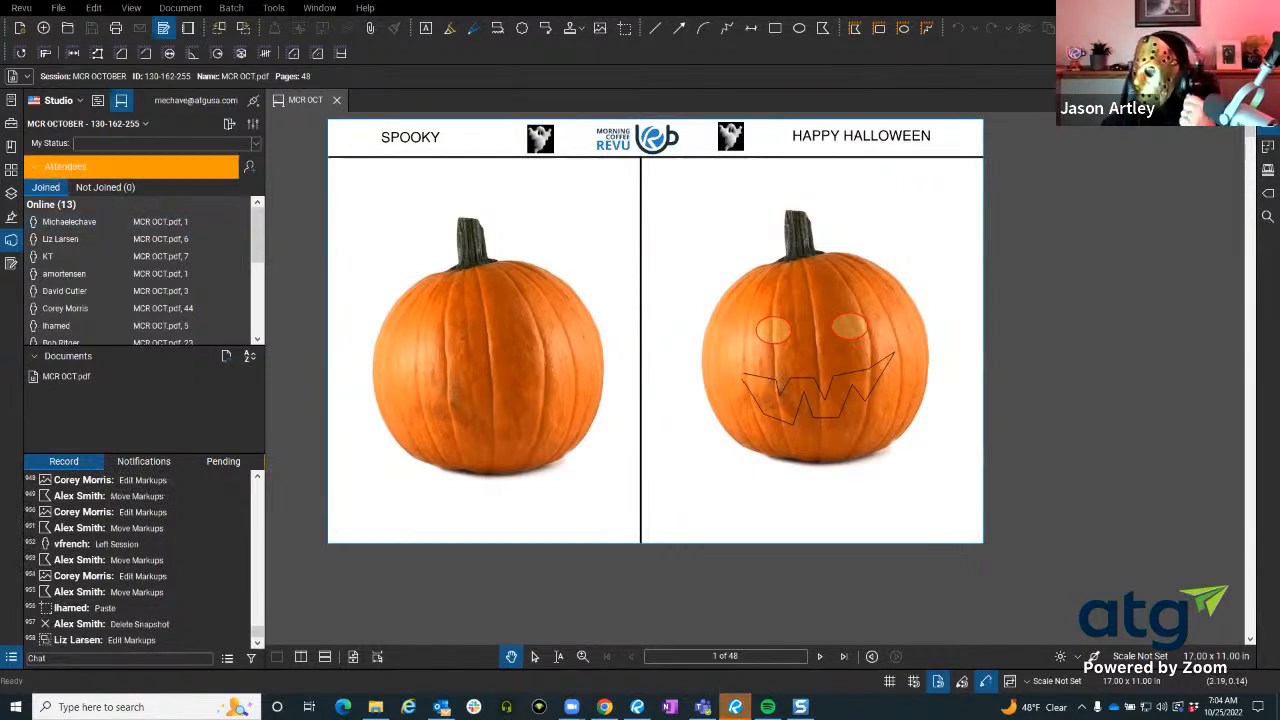
pyautogui.click(238, 256)
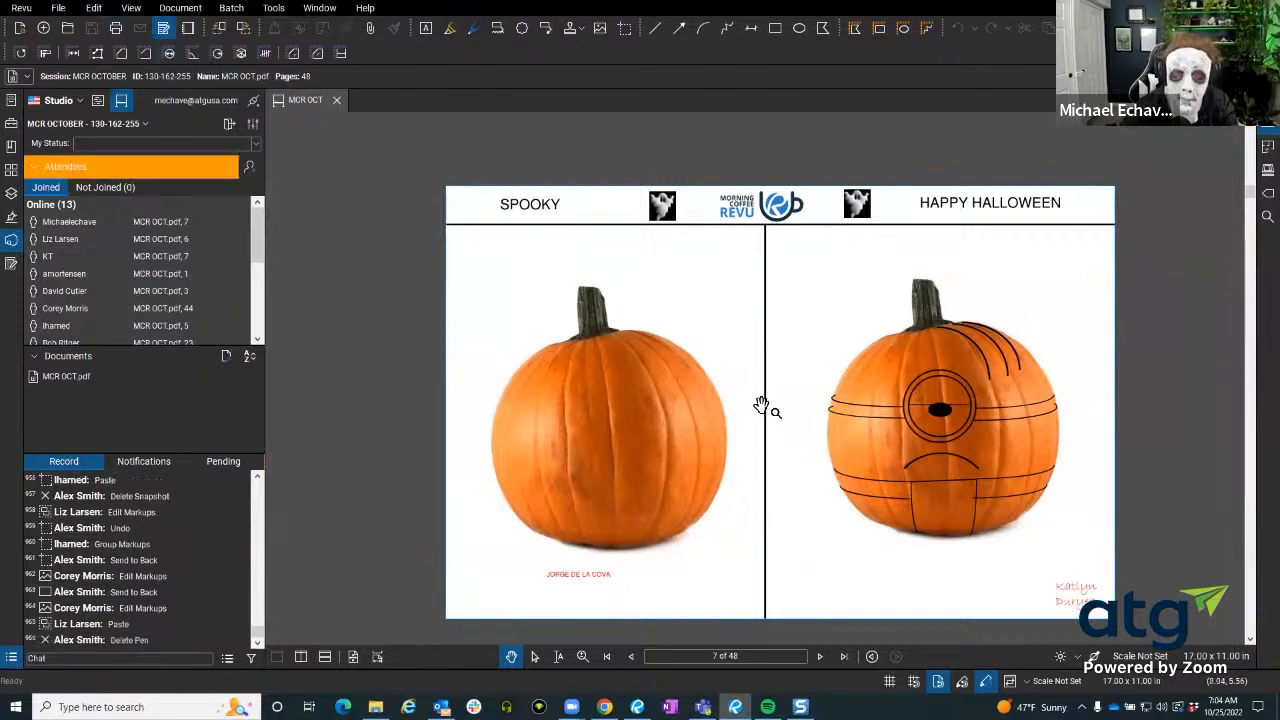
# Switch to Chrome's GHOST image results, capture the hooded skeleton figure with Snagit, copy the capture, and return to Bluebeam Revu.
pyautogui.moveTo(800, 706)
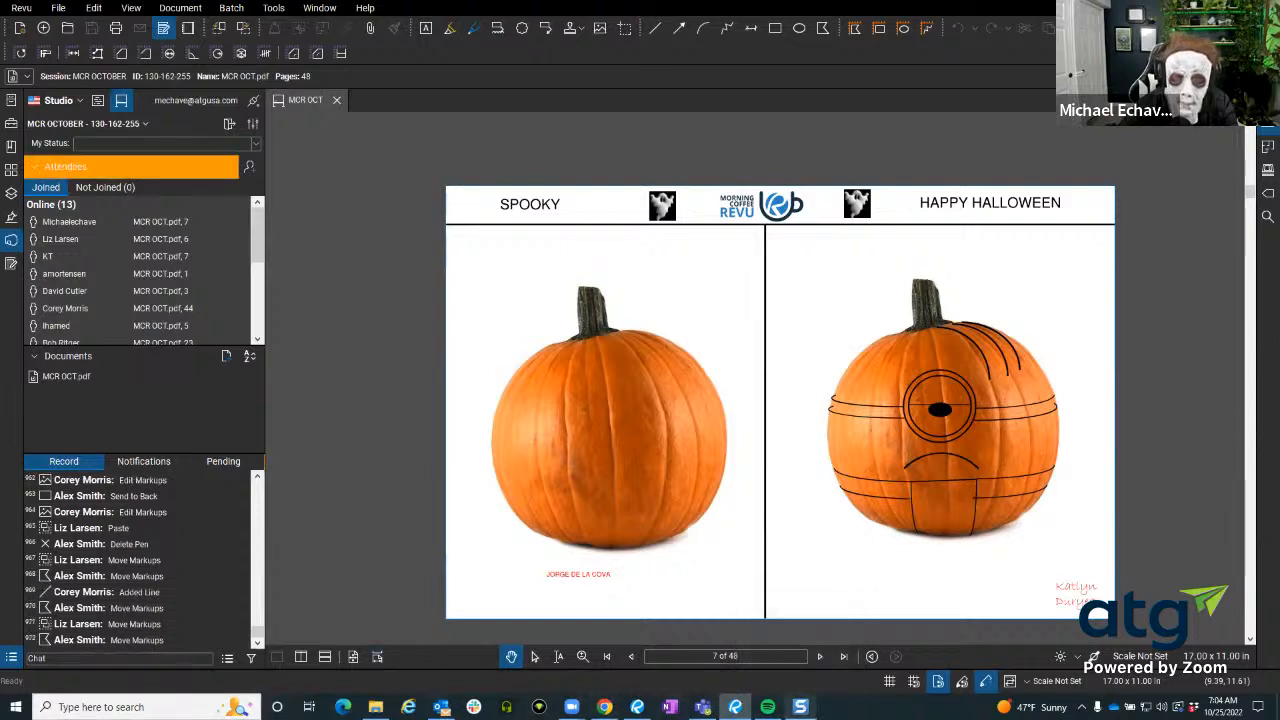
pyautogui.moveTo(604, 706)
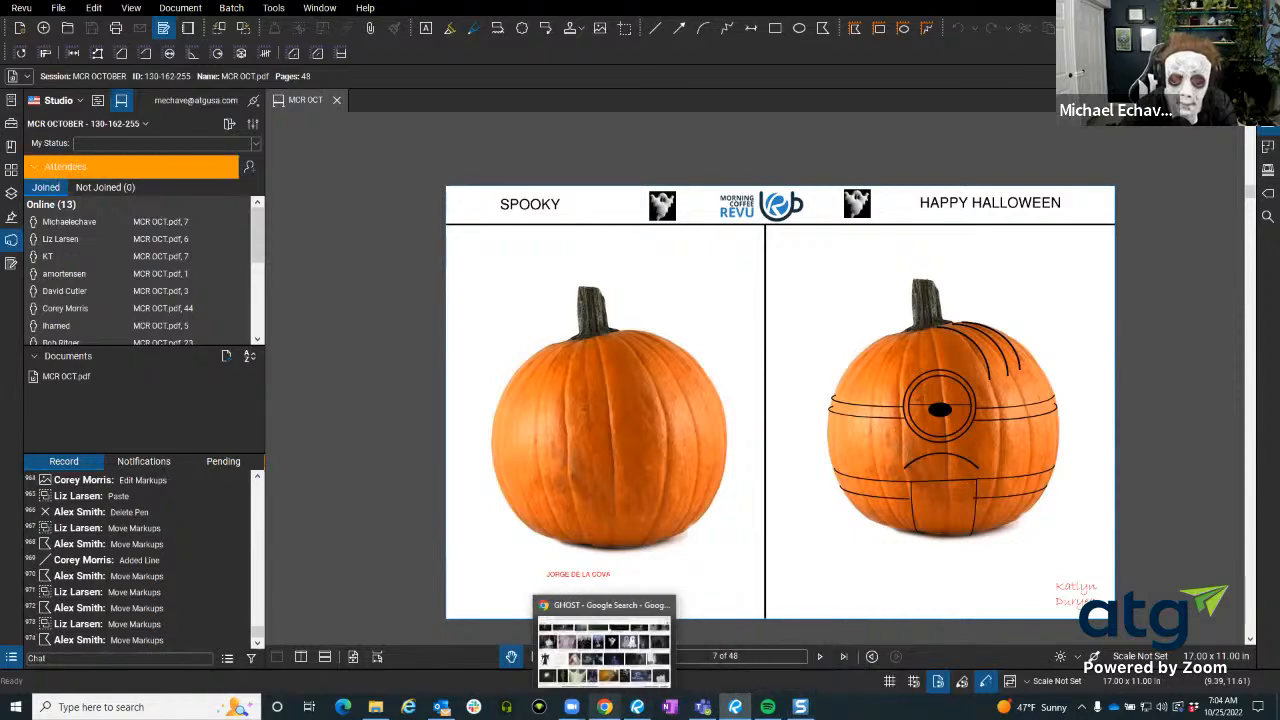
pyautogui.click(612, 676)
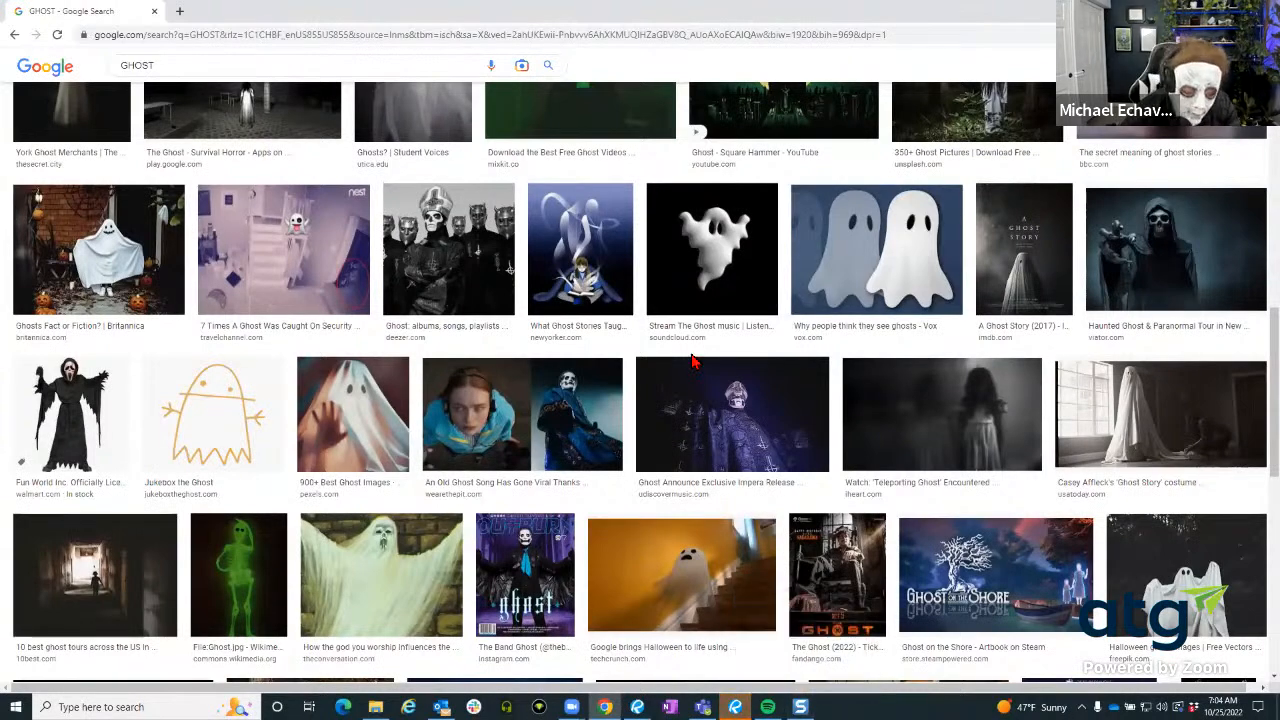
pyautogui.press('Print')
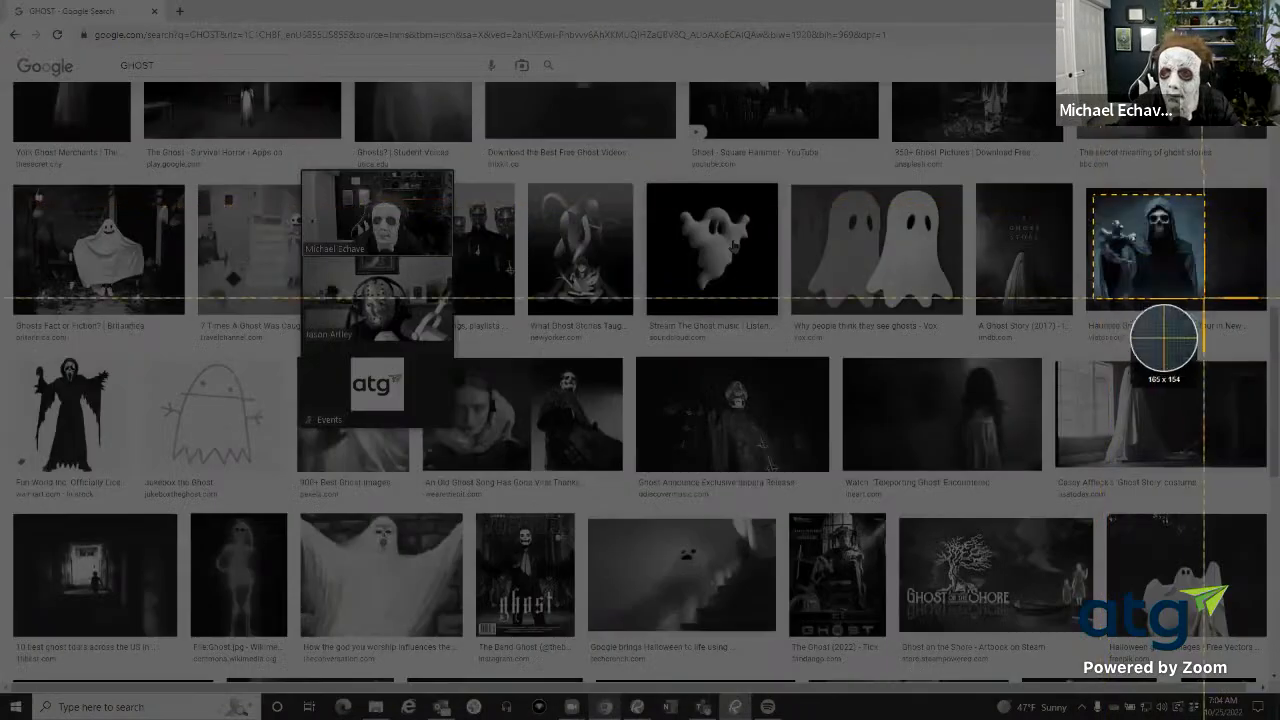
pyautogui.moveTo(1205, 298); pyautogui.dragTo(1211, 310)
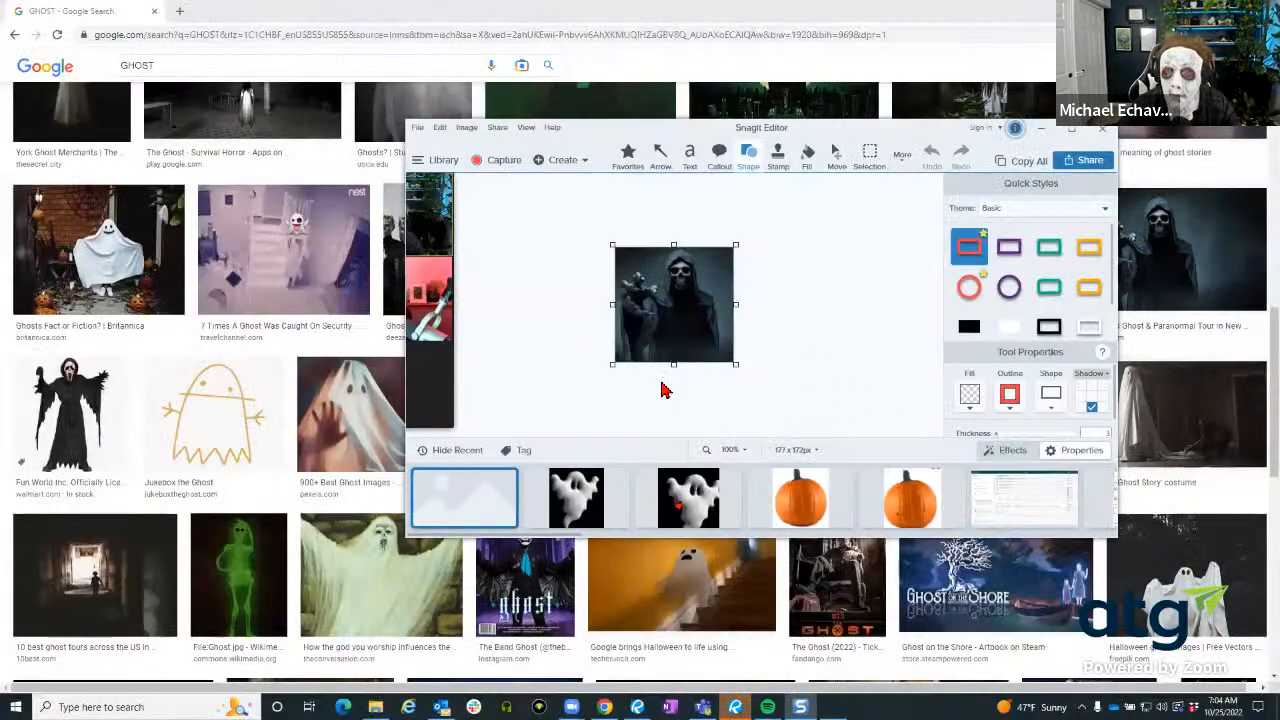
pyautogui.rightClick(492, 500)
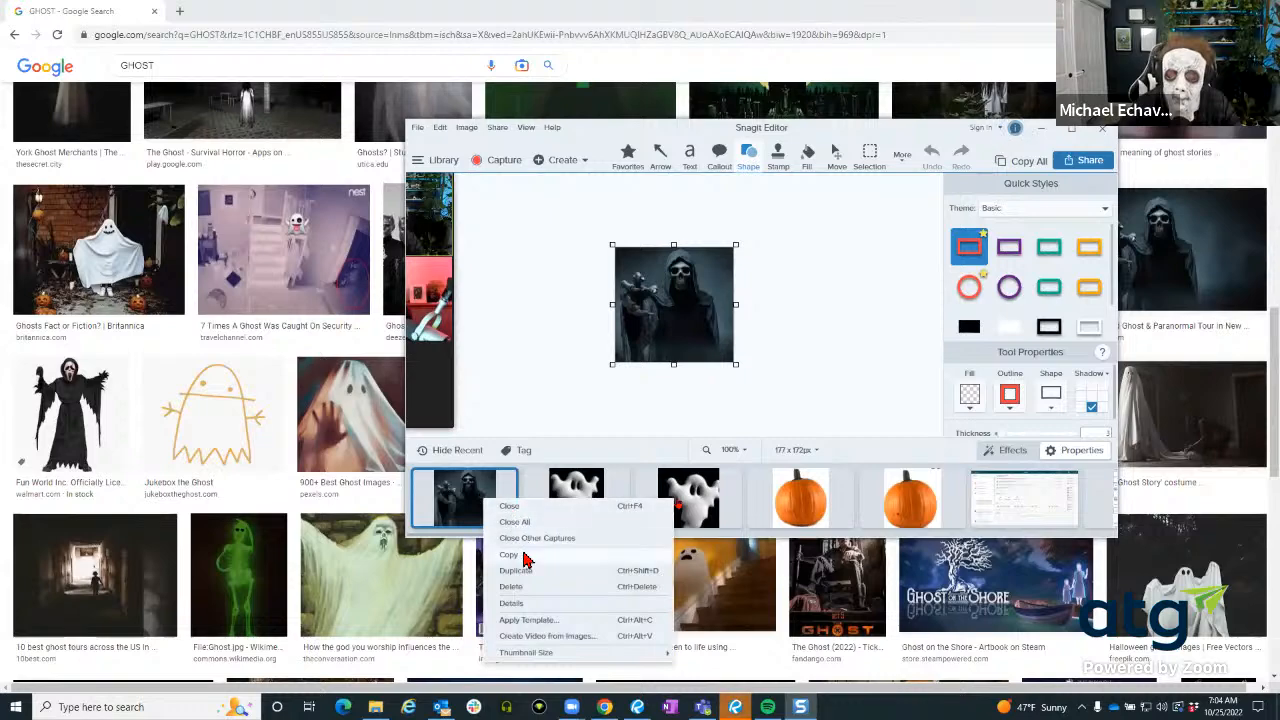
pyautogui.click(520, 556)
pyautogui.click(1041, 128)
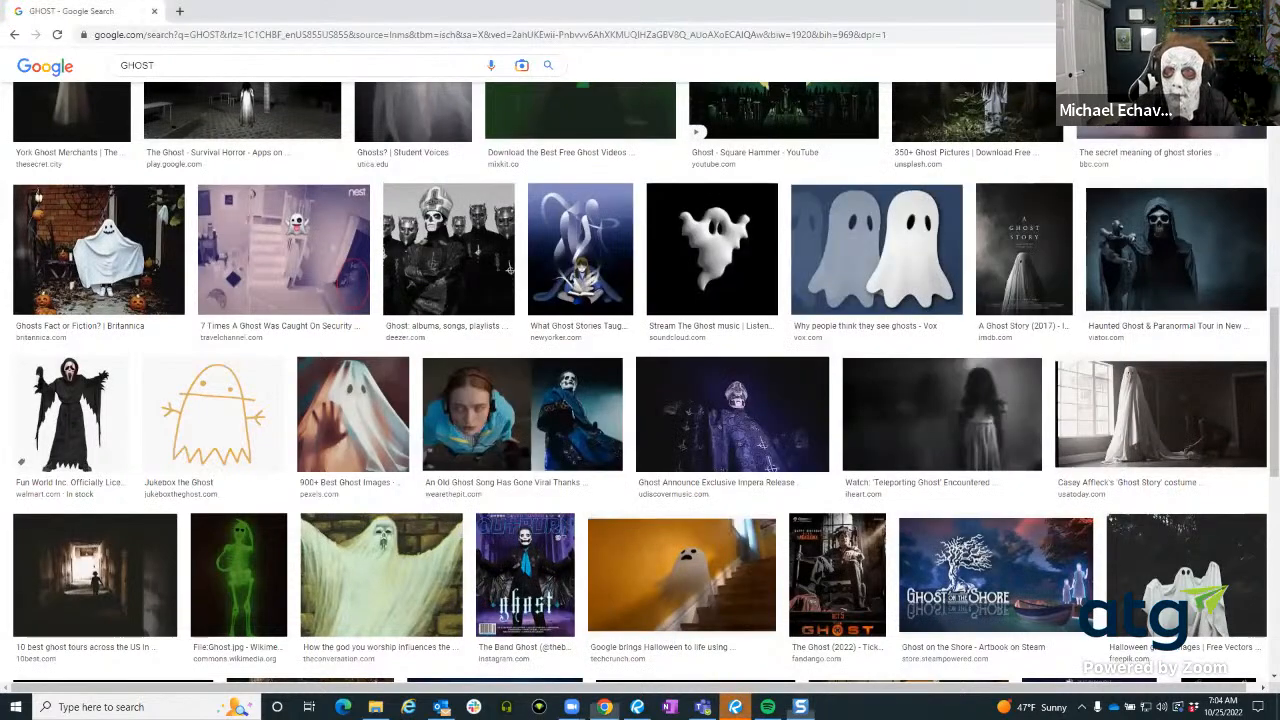
pyautogui.hotkey('alt', 'Tab')
# Paste the hooded skeleton image onto page 7, try it near the unmarked pumpkin, and delete it.
pyautogui.rightClick(720, 286)
pyautogui.click(758, 292)
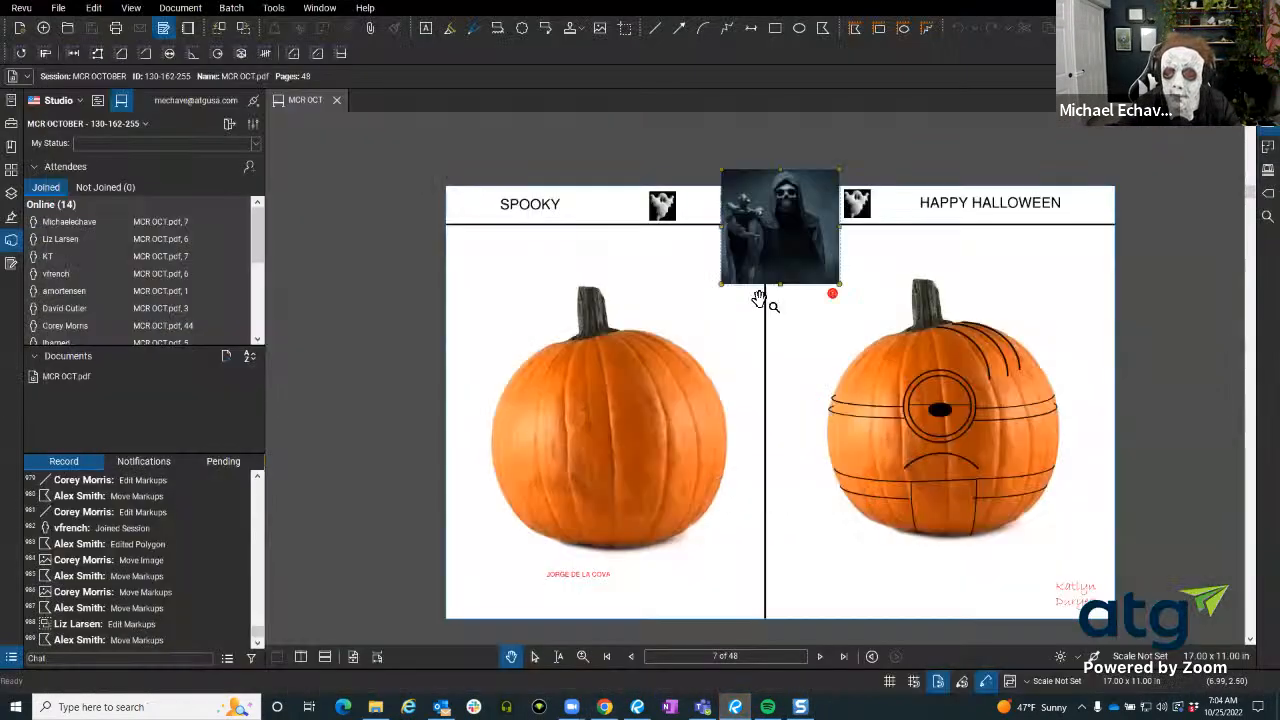
pyautogui.moveTo(769, 225); pyautogui.dragTo(765, 263)
pyautogui.scroll(3, 769, 313)
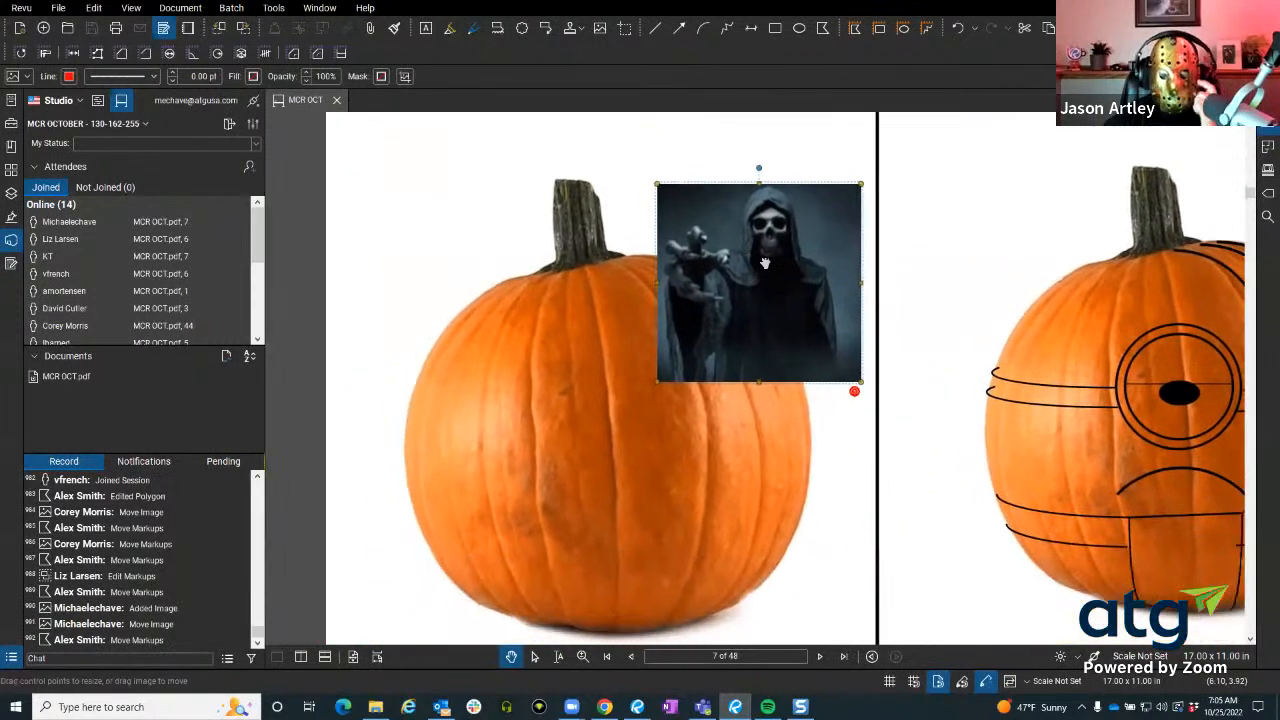
pyautogui.scroll(-5, 745, 240)
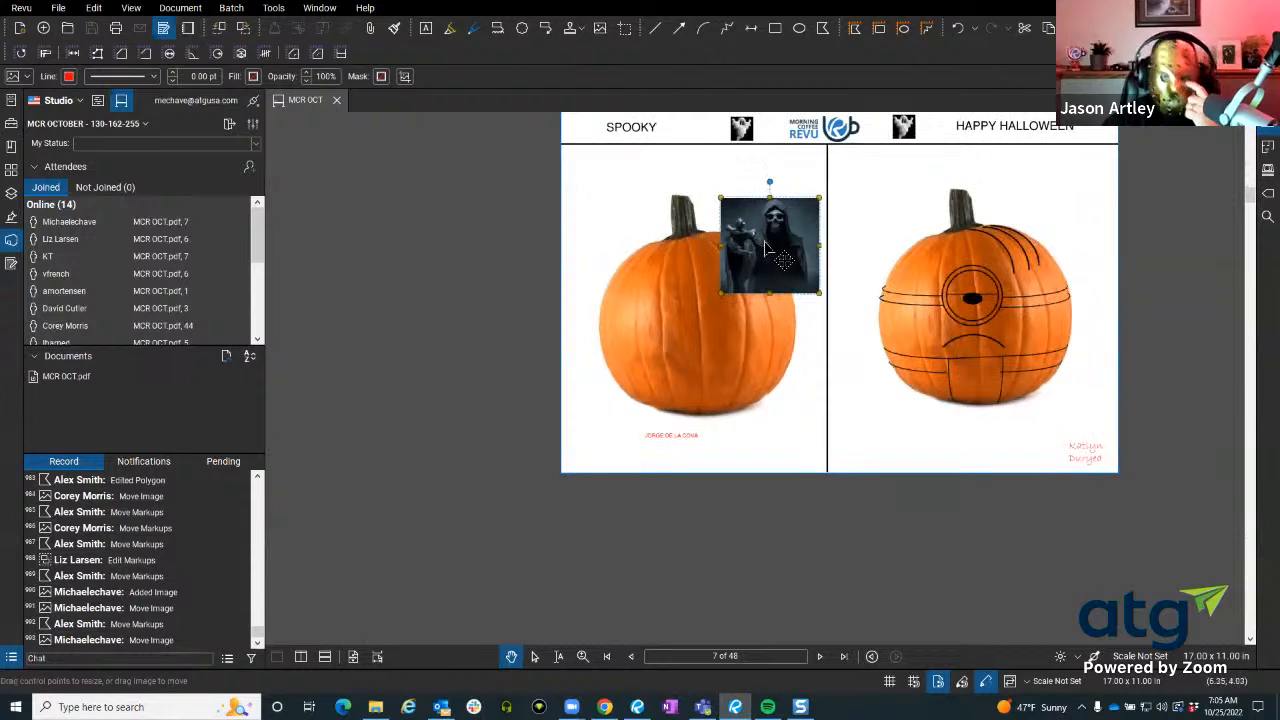
pyautogui.moveTo(755, 243); pyautogui.dragTo(612, 558)
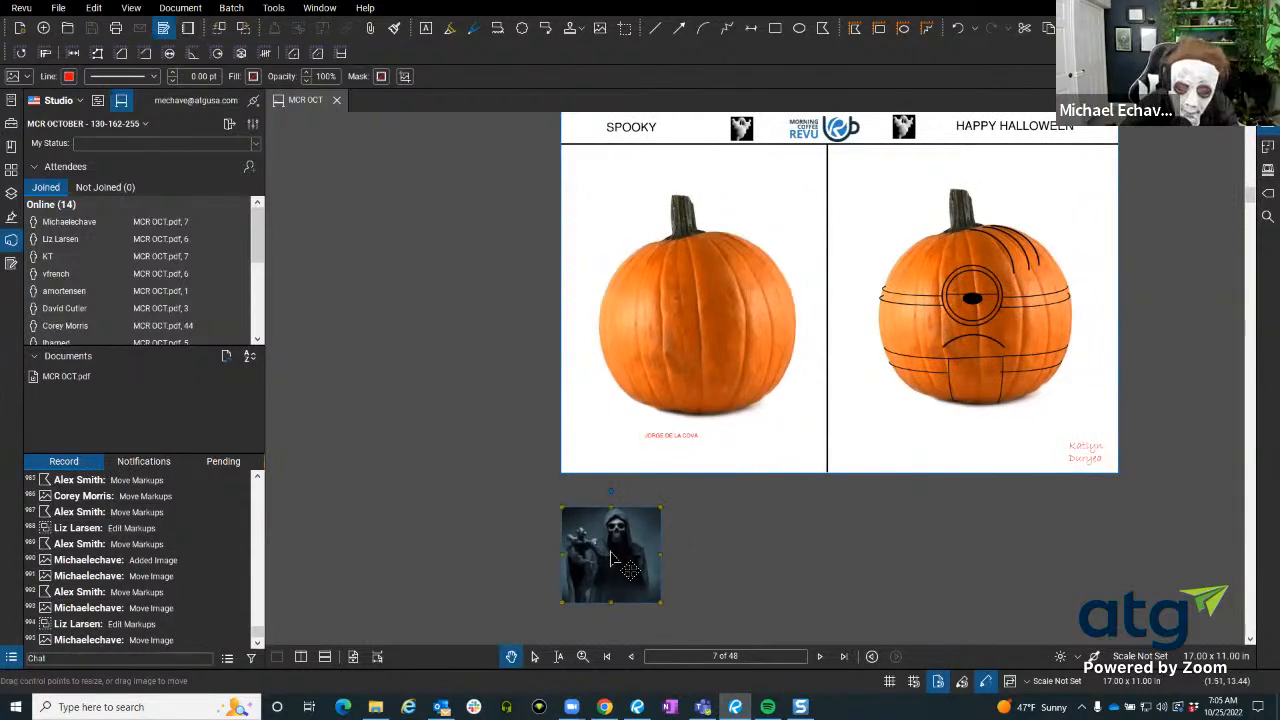
pyautogui.press('Delete')
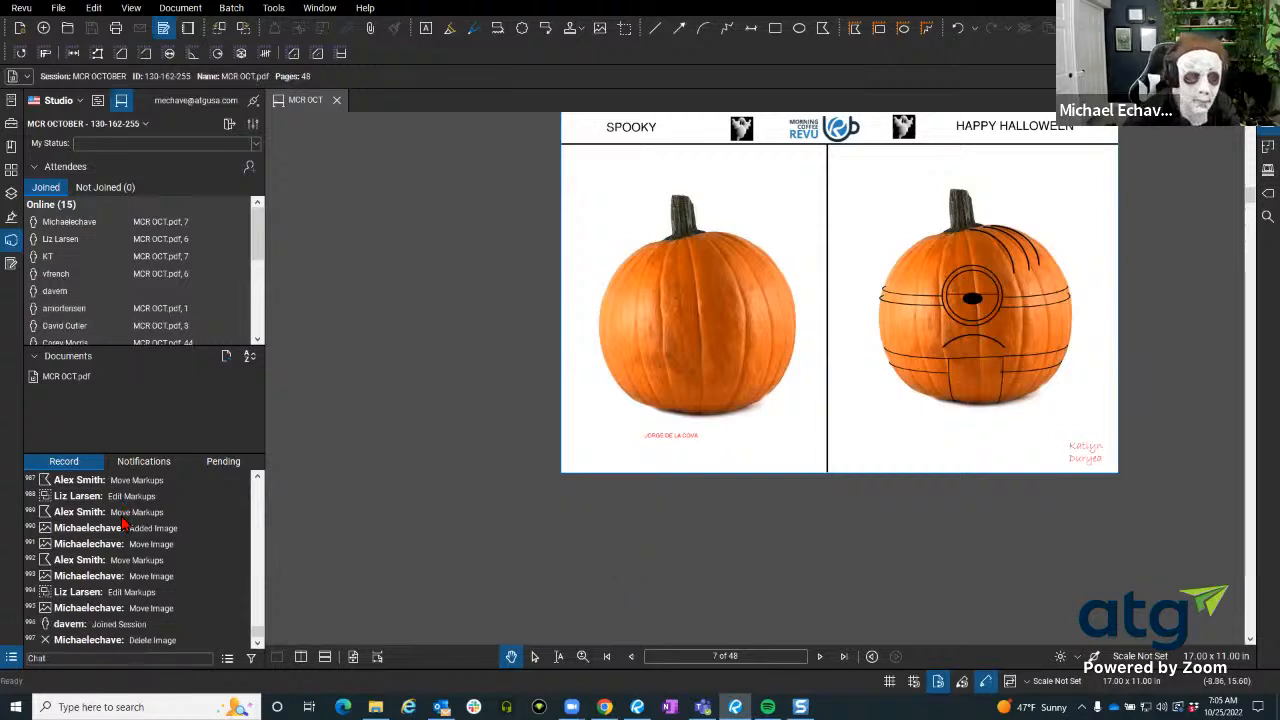
# Go to the first page, paste the hooded skeleton image, and center it on the unmarked pumpkin.
pyautogui.click(610, 657)
pyautogui.scroll(-2, 631, 363)
pyautogui.scroll(4, 633, 363)
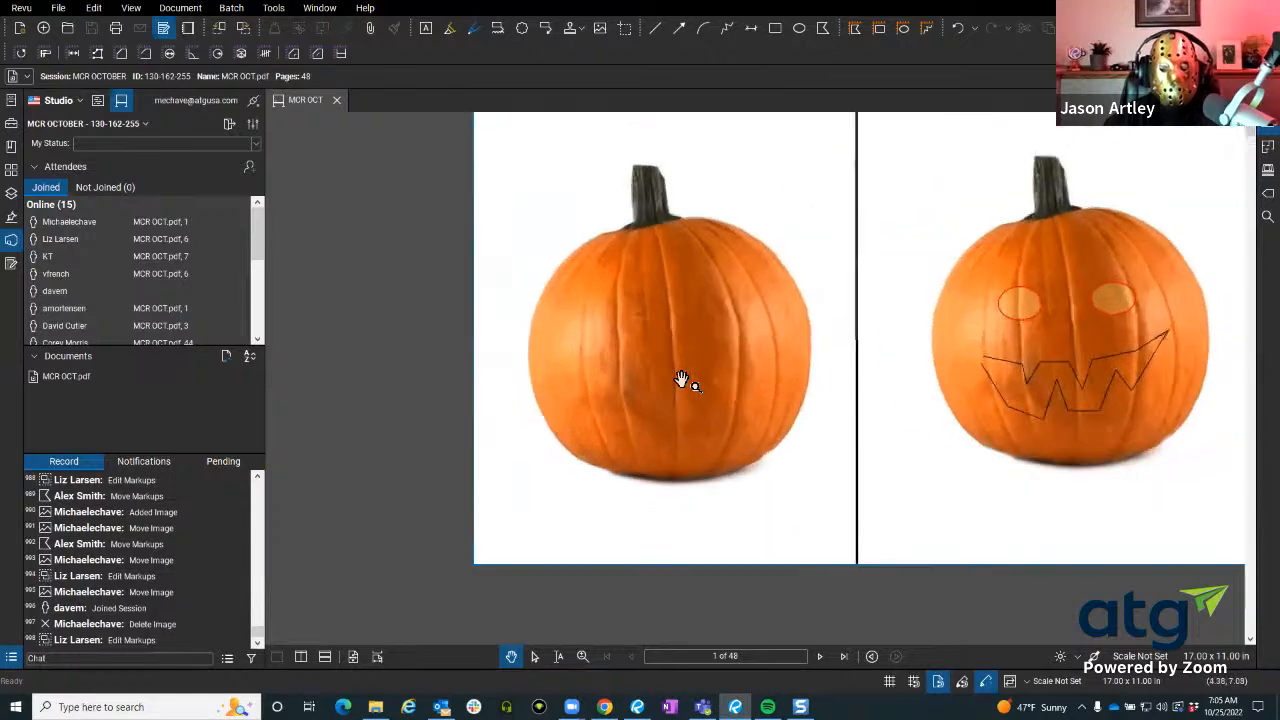
pyautogui.rightClick(663, 334)
pyautogui.click(690, 340)
pyautogui.scroll(2, 684, 366)
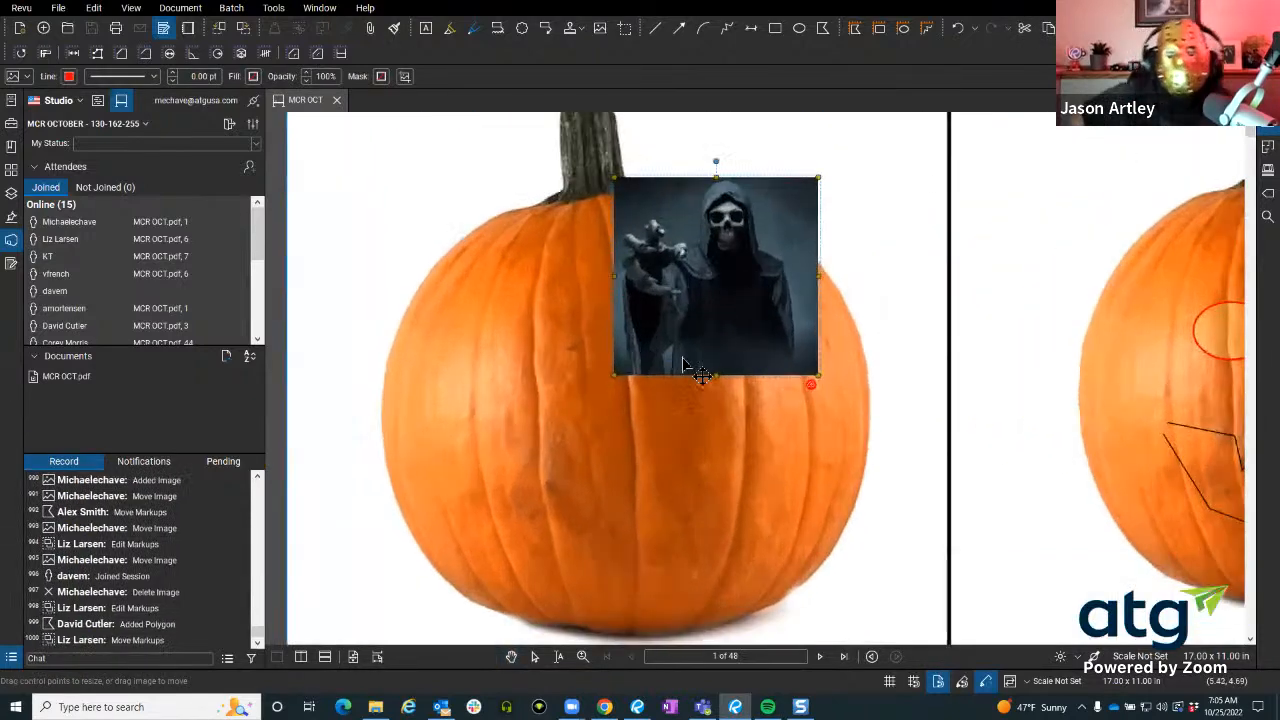
pyautogui.moveTo(732, 273); pyautogui.dragTo(701, 358)
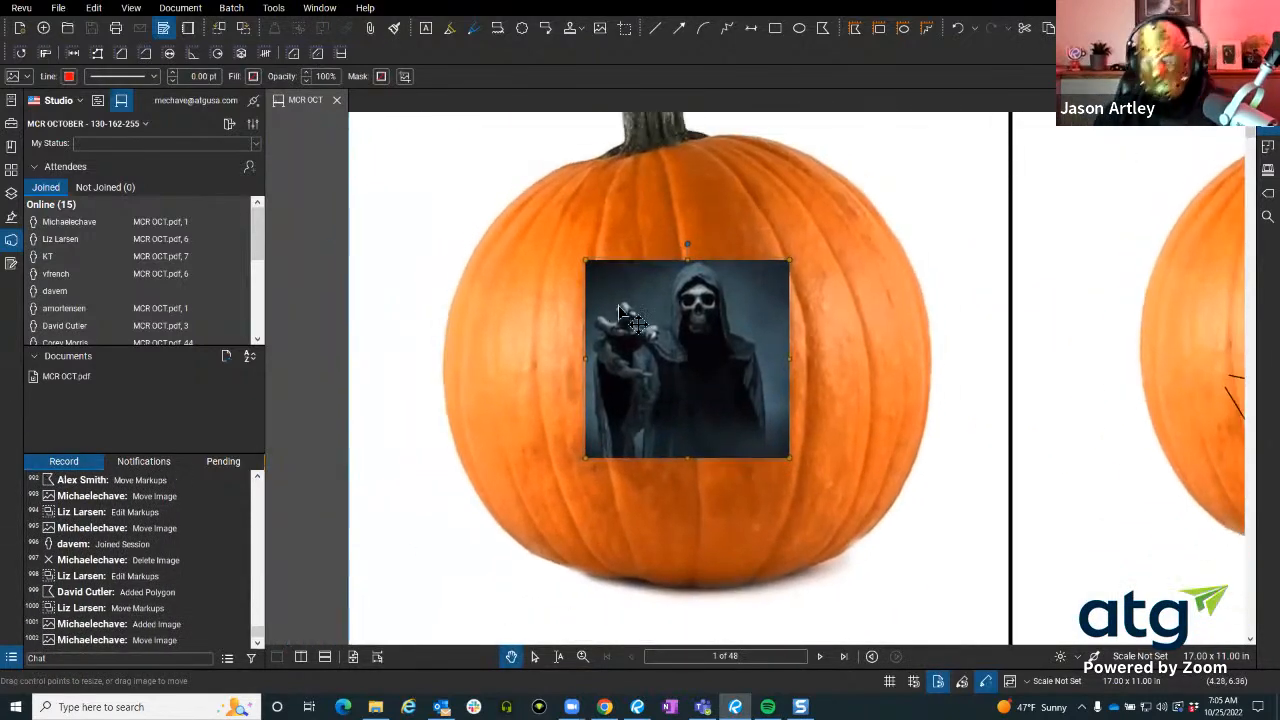
# Open the mask color choices for the hooded skeleton image on the first page.
pyautogui.click(405, 77)
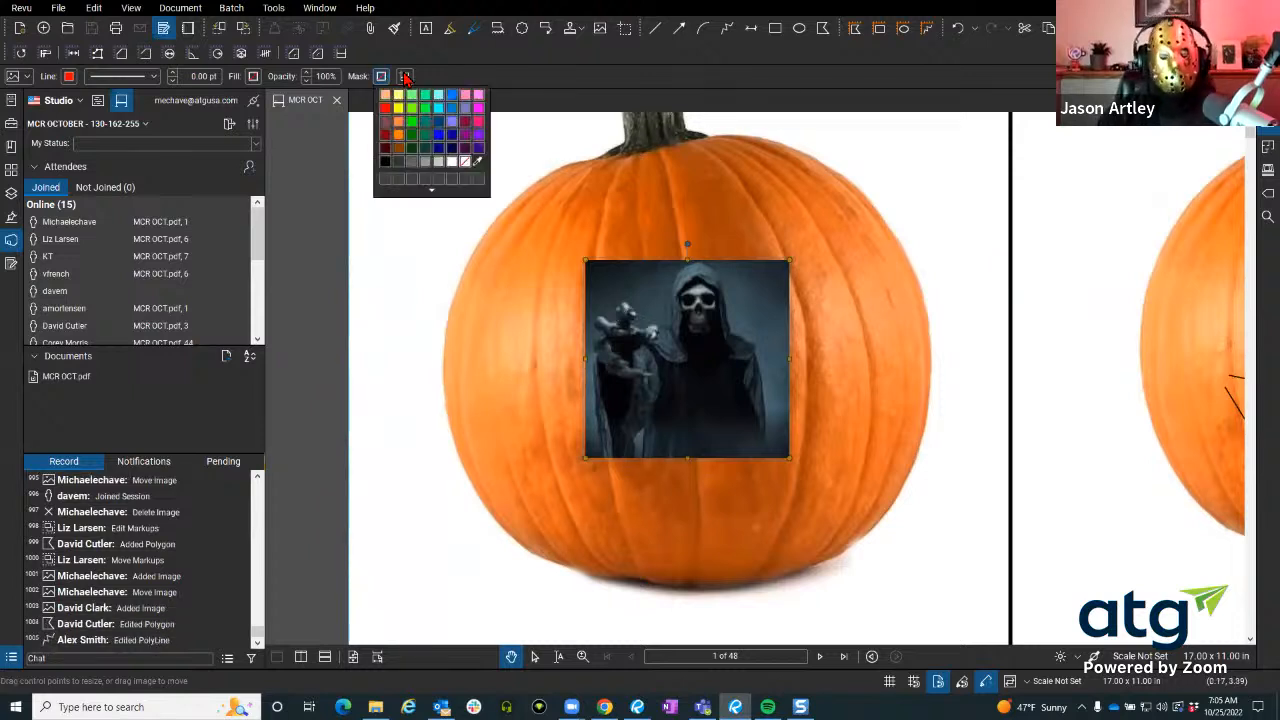
pyautogui.click(405, 77)
pyautogui.click(405, 77)
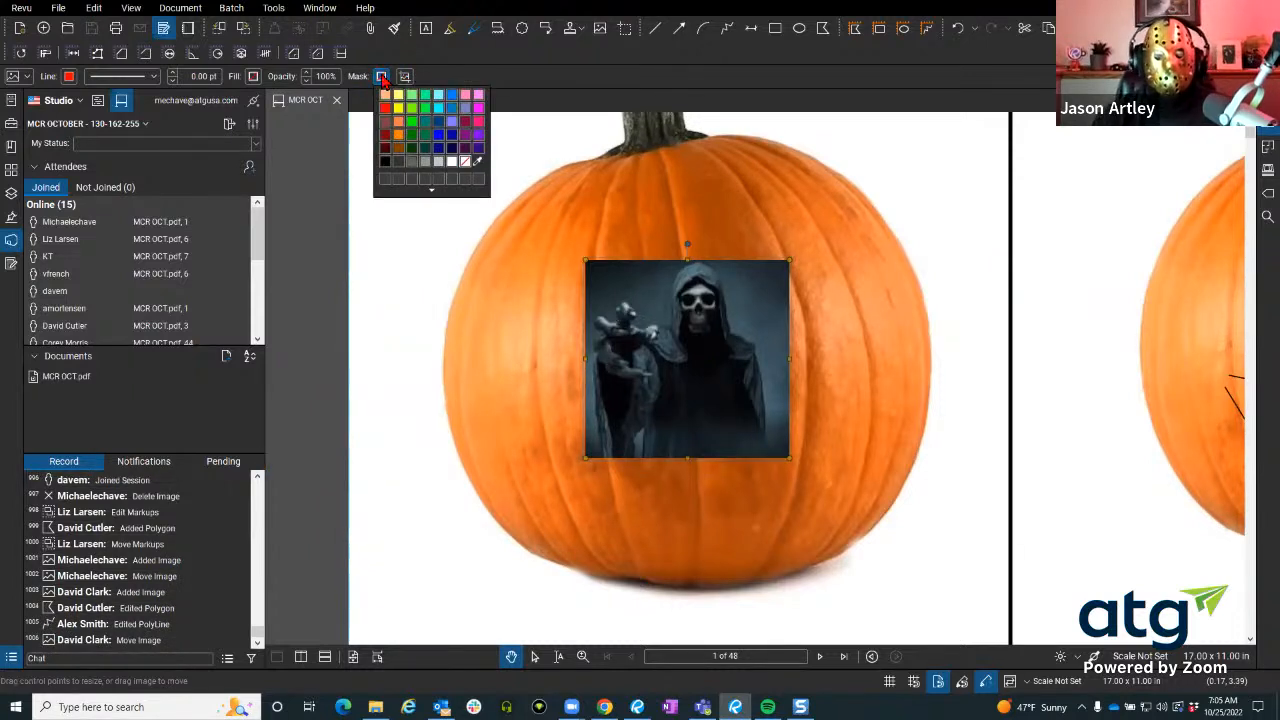
# Lower the opacity of the grim reaper image on the first pumpkin to 60%.
pyautogui.click(307, 80)
pyautogui.click(307, 80)
pyautogui.click(307, 80)
pyautogui.click(307, 80)
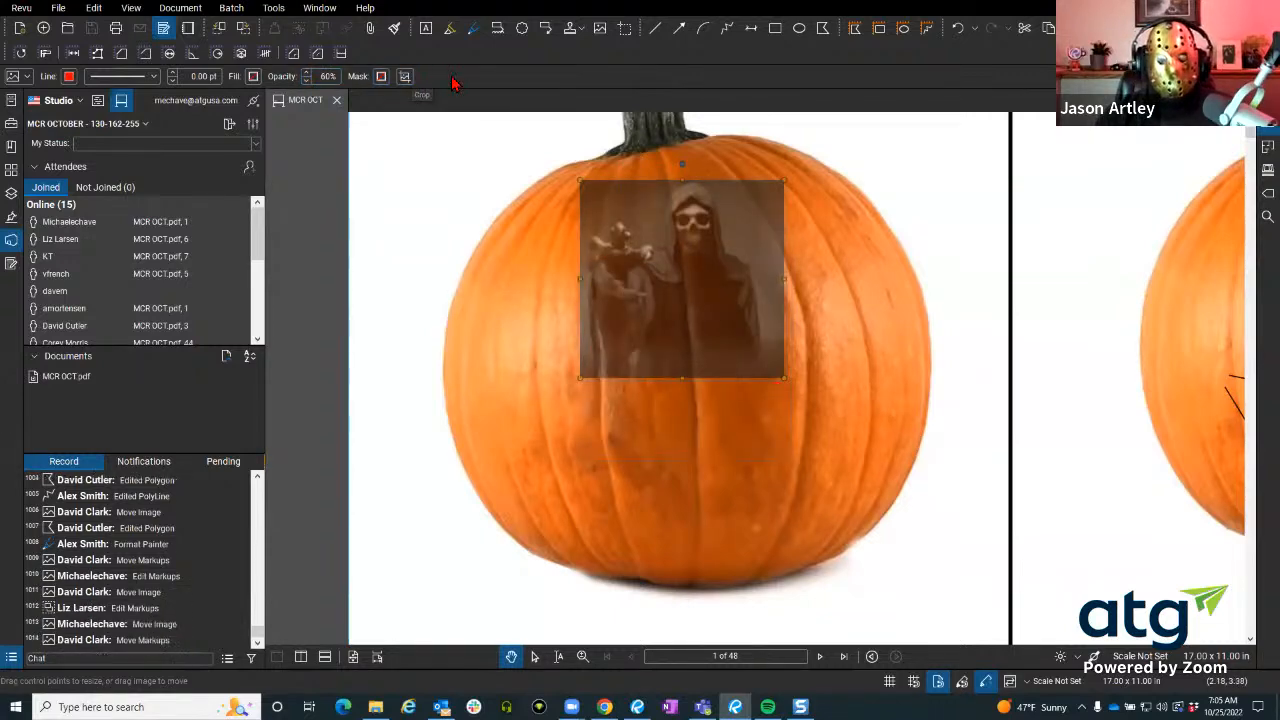
pyautogui.click(514, 157)
pyautogui.scroll(-3, 514, 157)
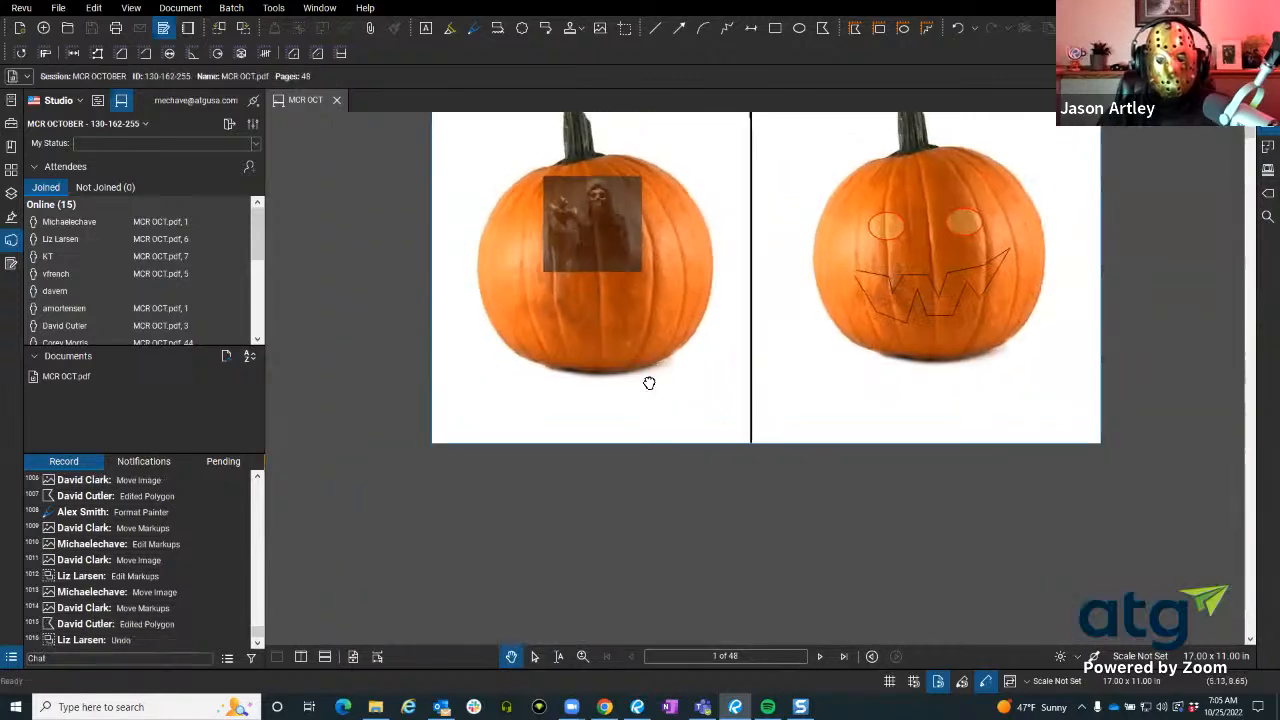
# Move the grim reaper image to the middle of the pumpkin and assign it to the Photo layer.
pyautogui.scroll(3, 648, 383)
pyautogui.click(634, 329)
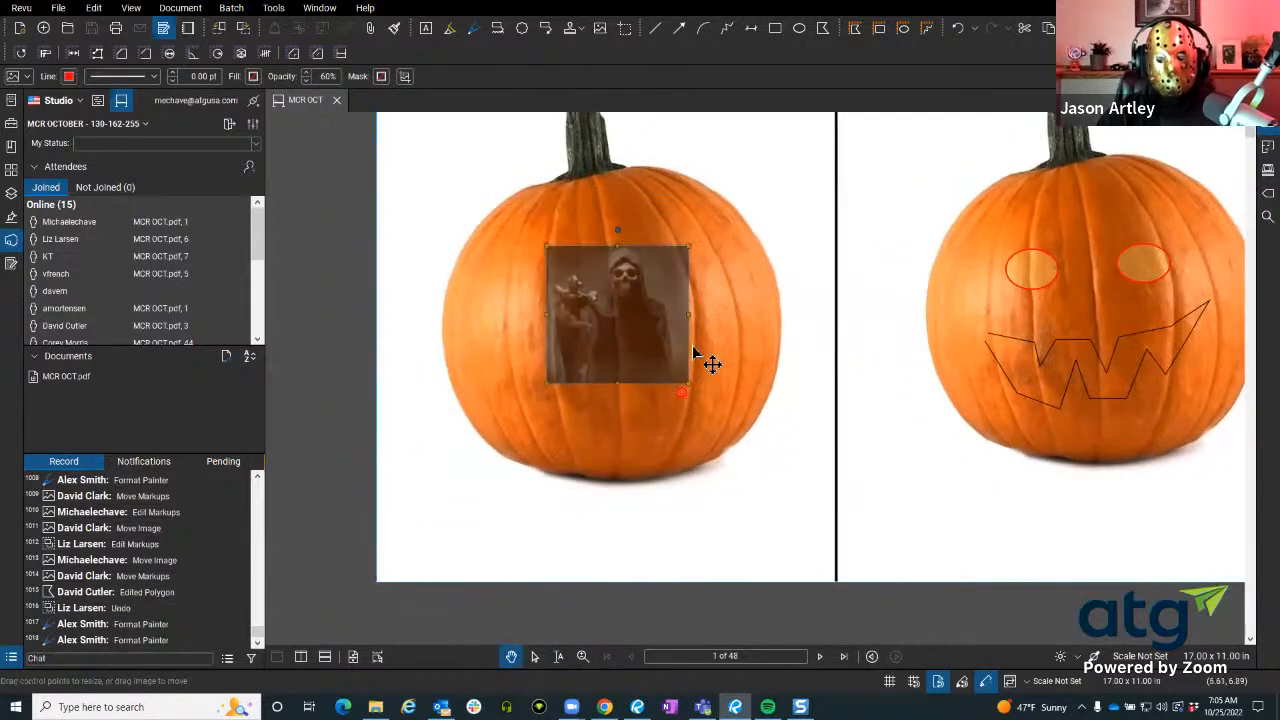
pyautogui.click(25, 80)
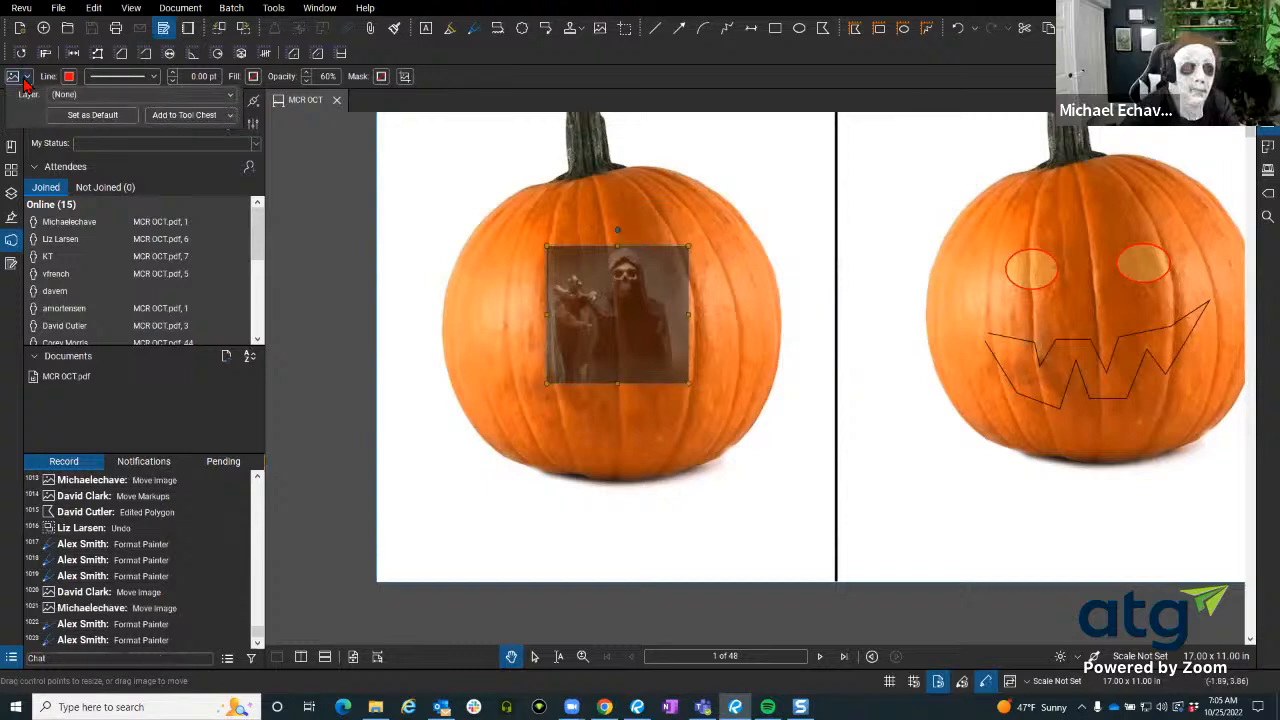
pyautogui.click(100, 119)
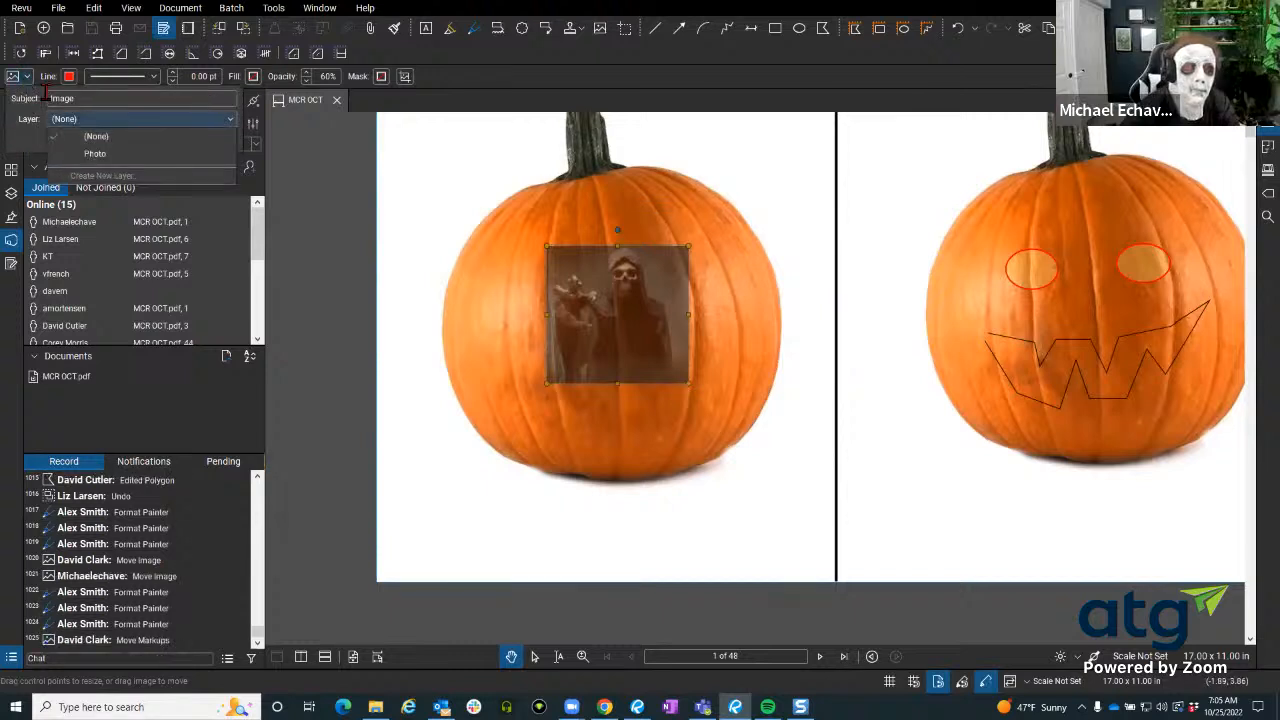
pyautogui.click(160, 150)
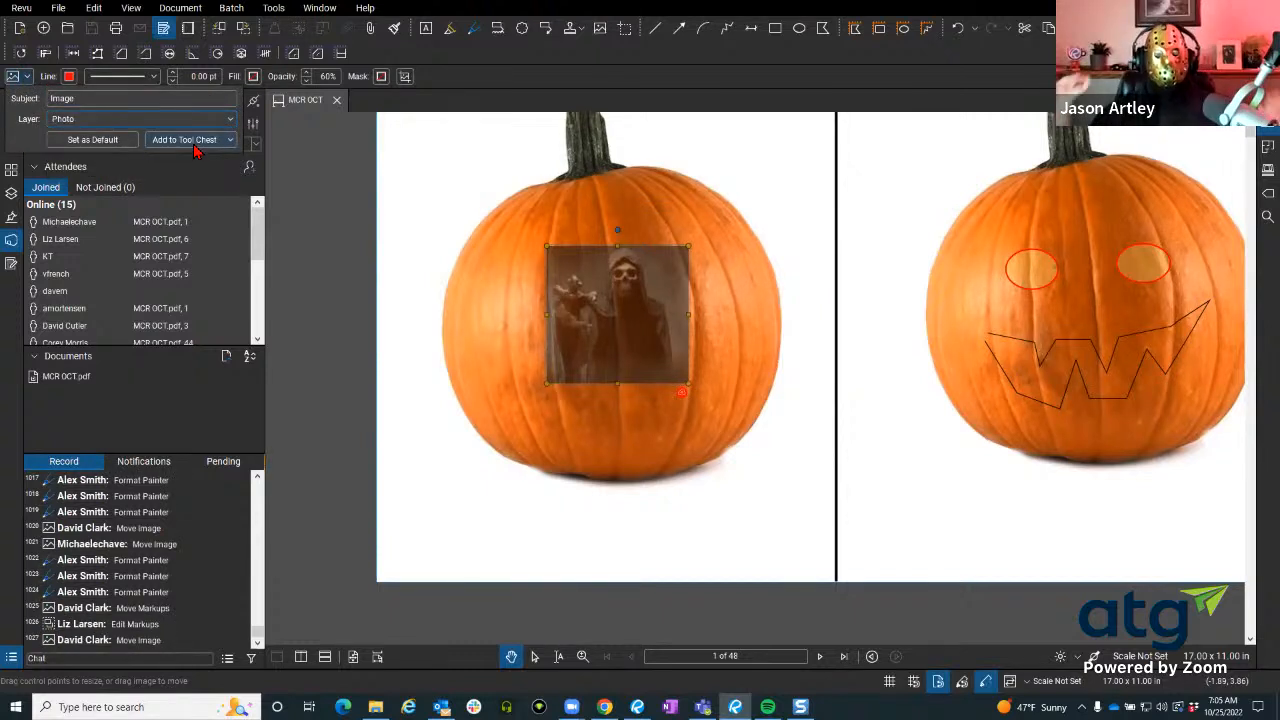
pyautogui.click(163, 141)
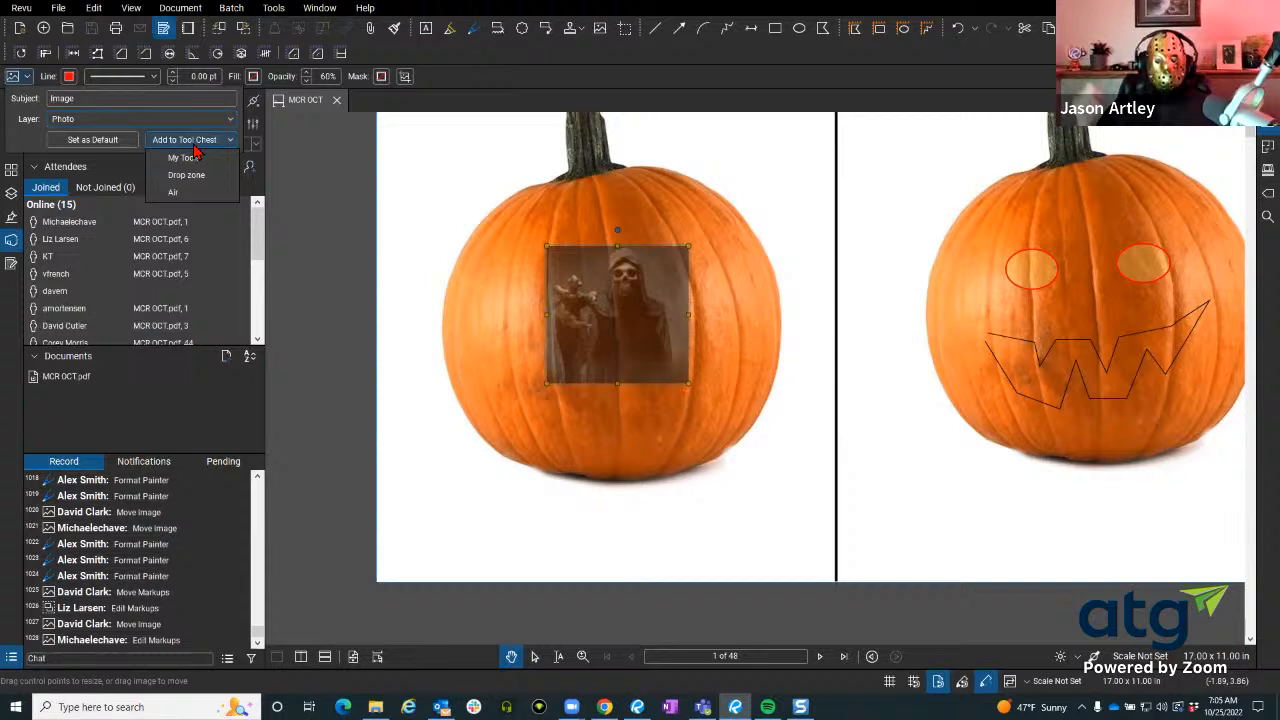
pyautogui.click(458, 113)
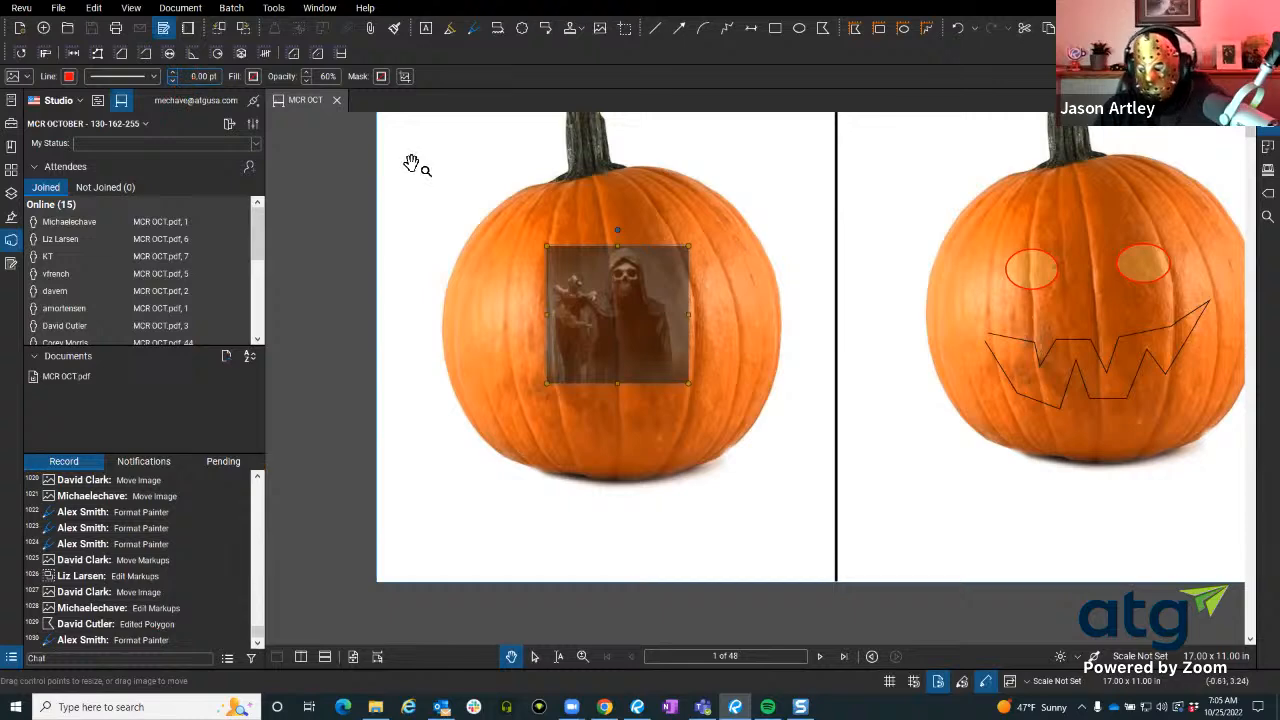
# Look through the available markup, stamp and measurement tools.
pyautogui.click(925, 337)
pyautogui.scroll(1, 925, 337)
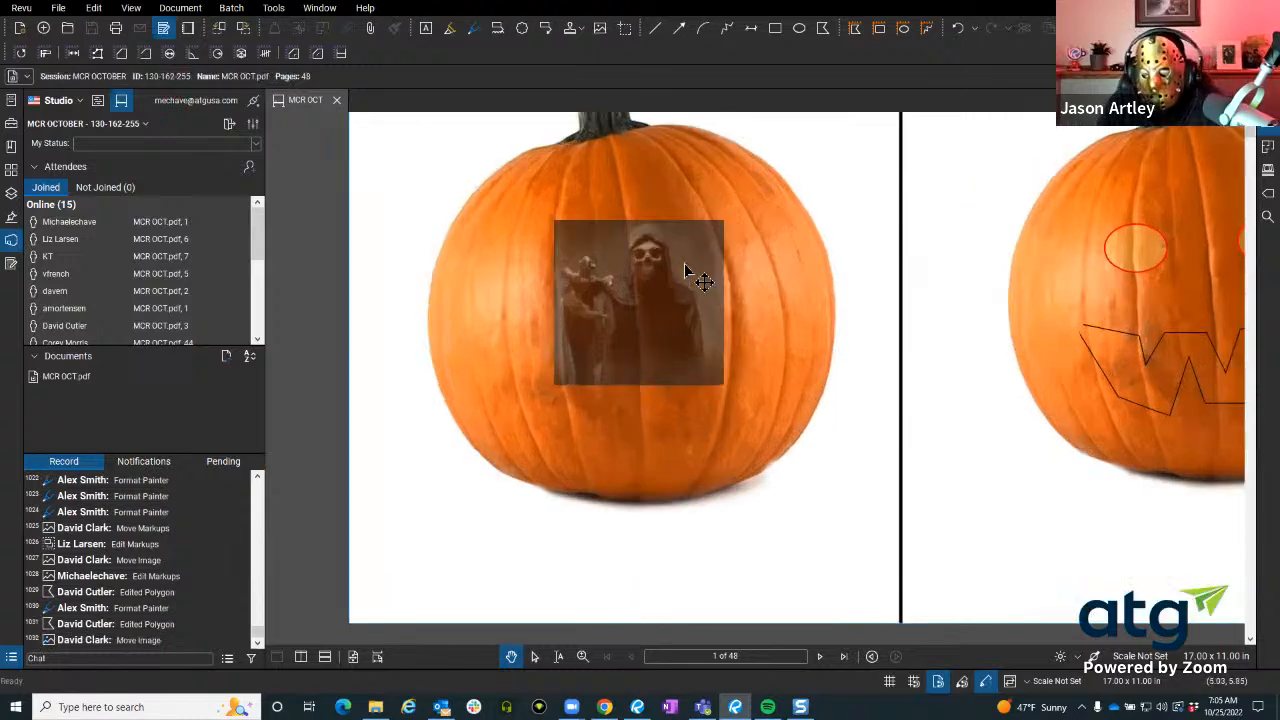
pyautogui.moveTo(686, 268); pyautogui.dragTo(664, 278)
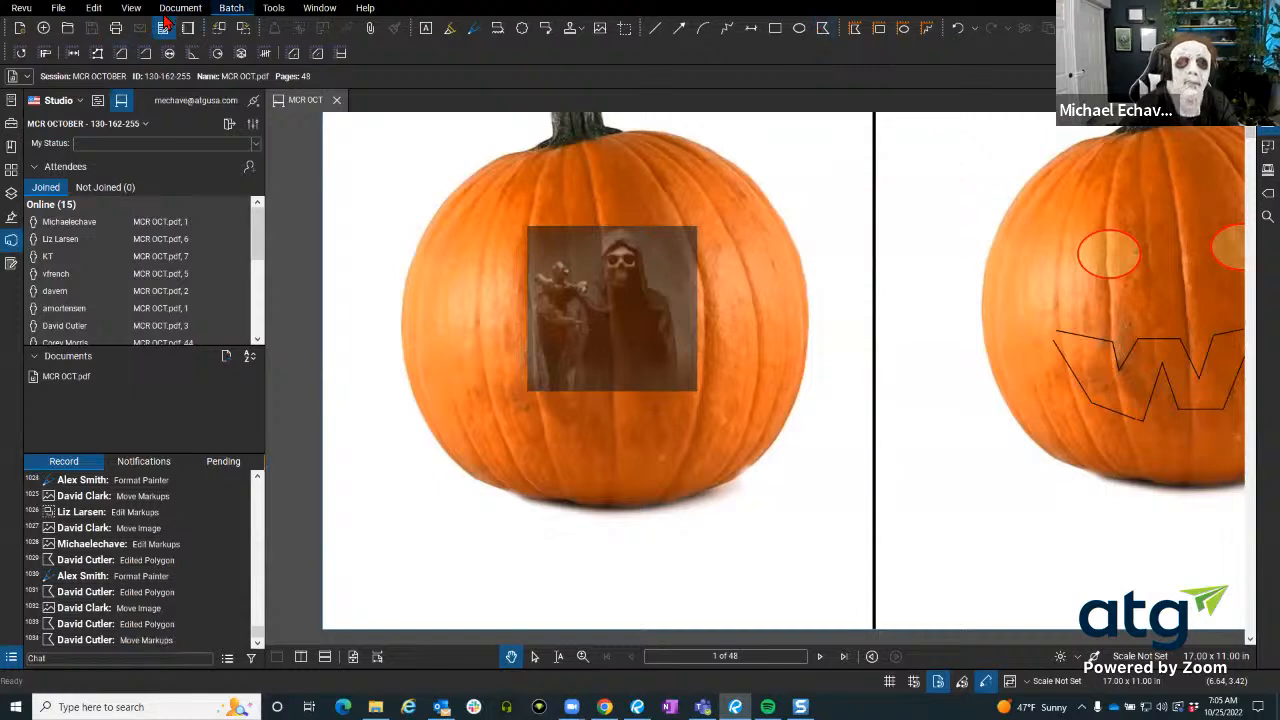
pyautogui.click(273, 8)
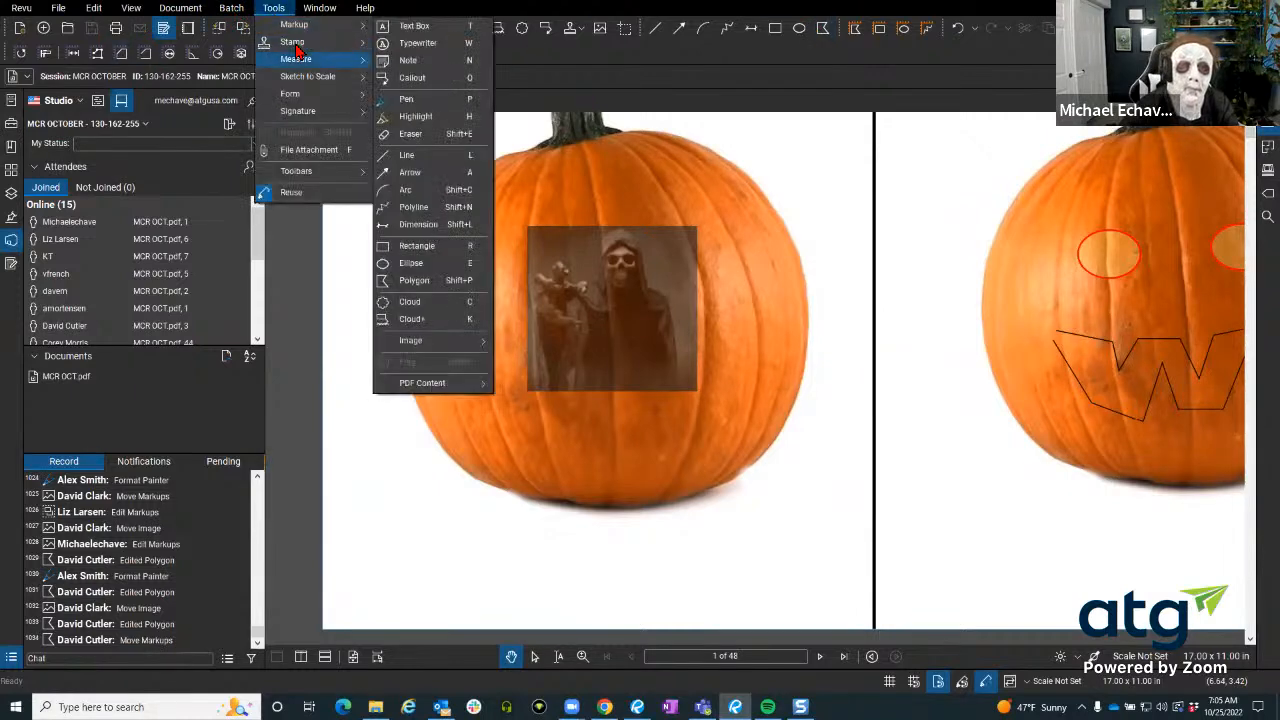
pyautogui.moveTo(296, 52)
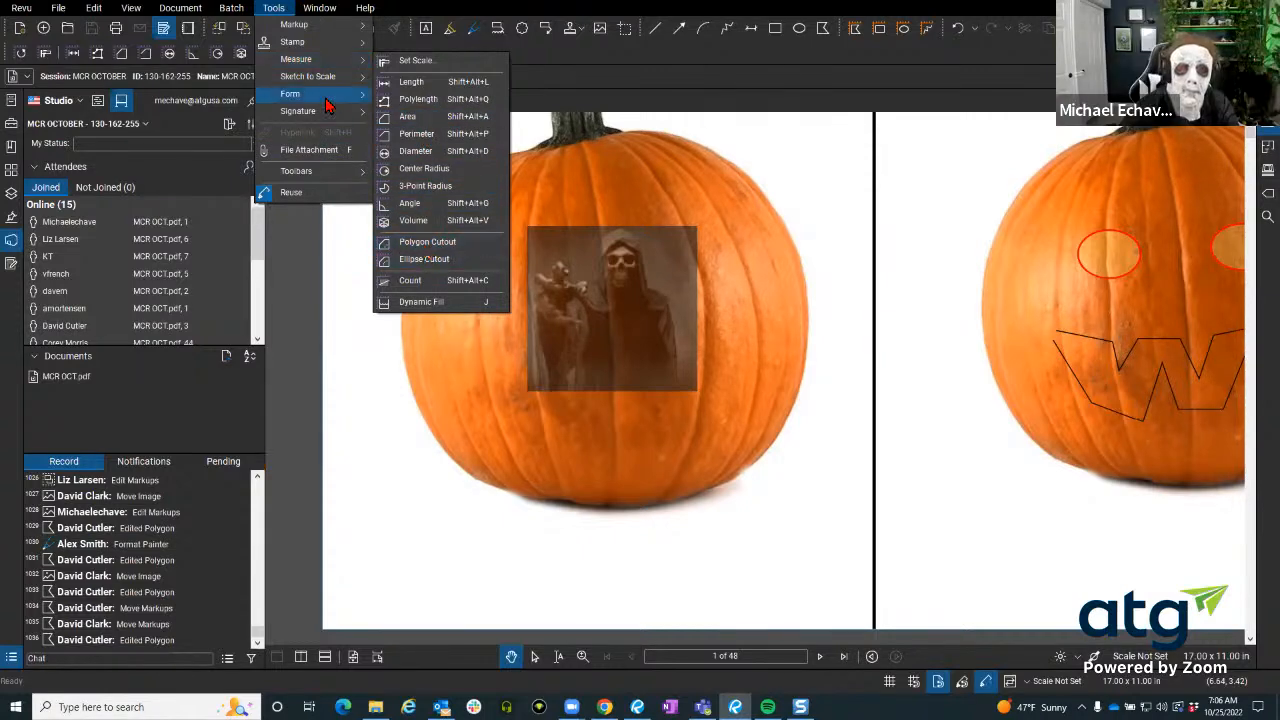
pyautogui.moveTo(318, 32)
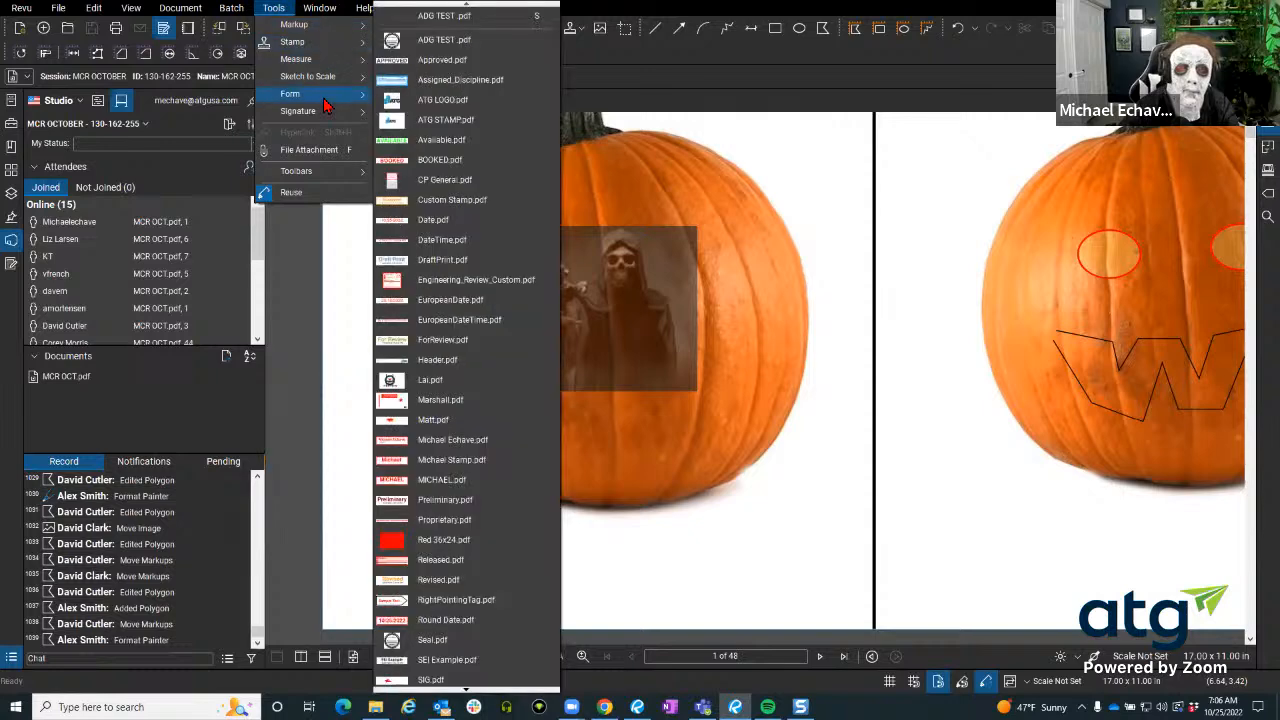
pyautogui.moveTo(328, 86)
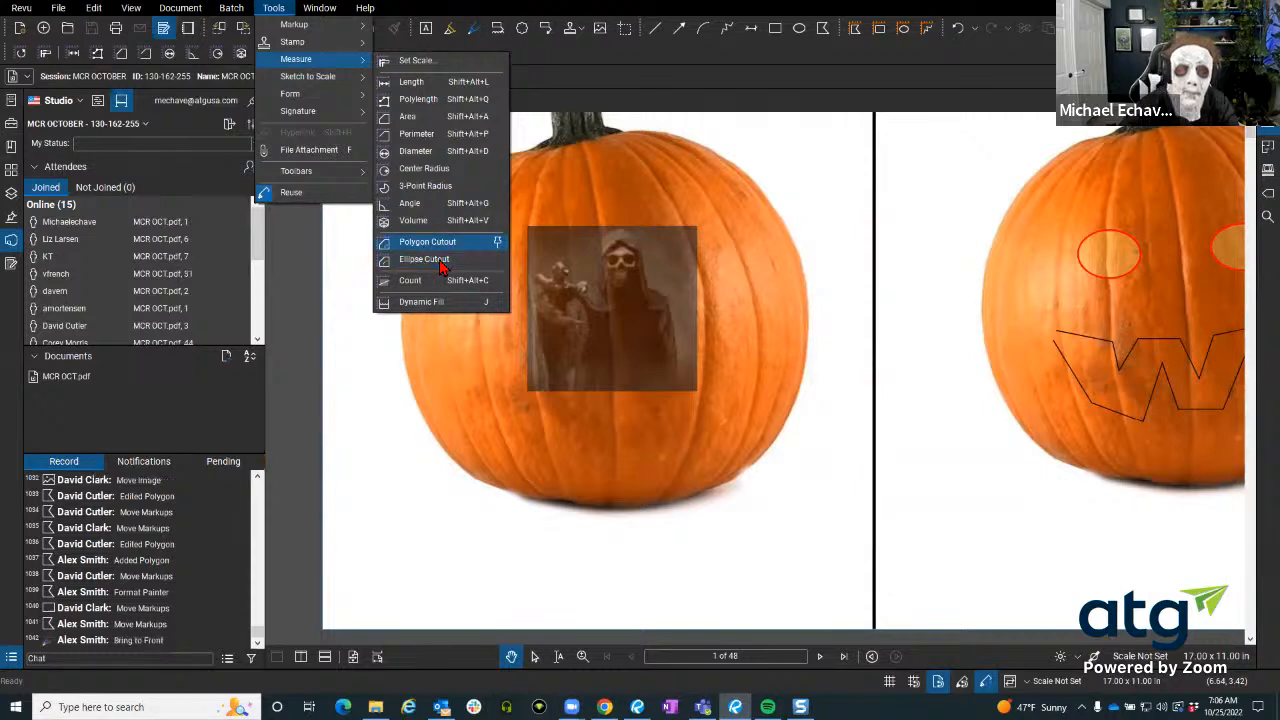
pyautogui.click(799, 36)
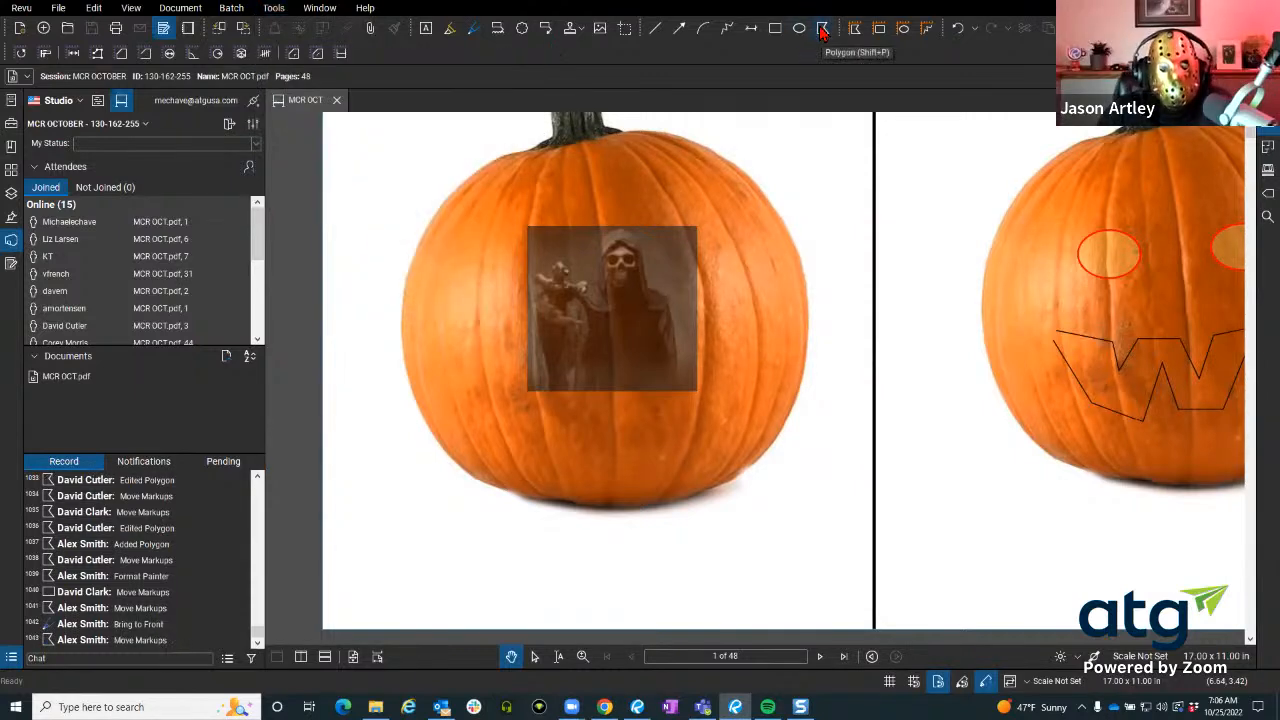
# Trace the reaper's hood, shoulders and sleeves in the image as a closed shape with the Polygon tool.
pyautogui.hotkey('shift', 'p')
pyautogui.scroll(2, 598, 290)
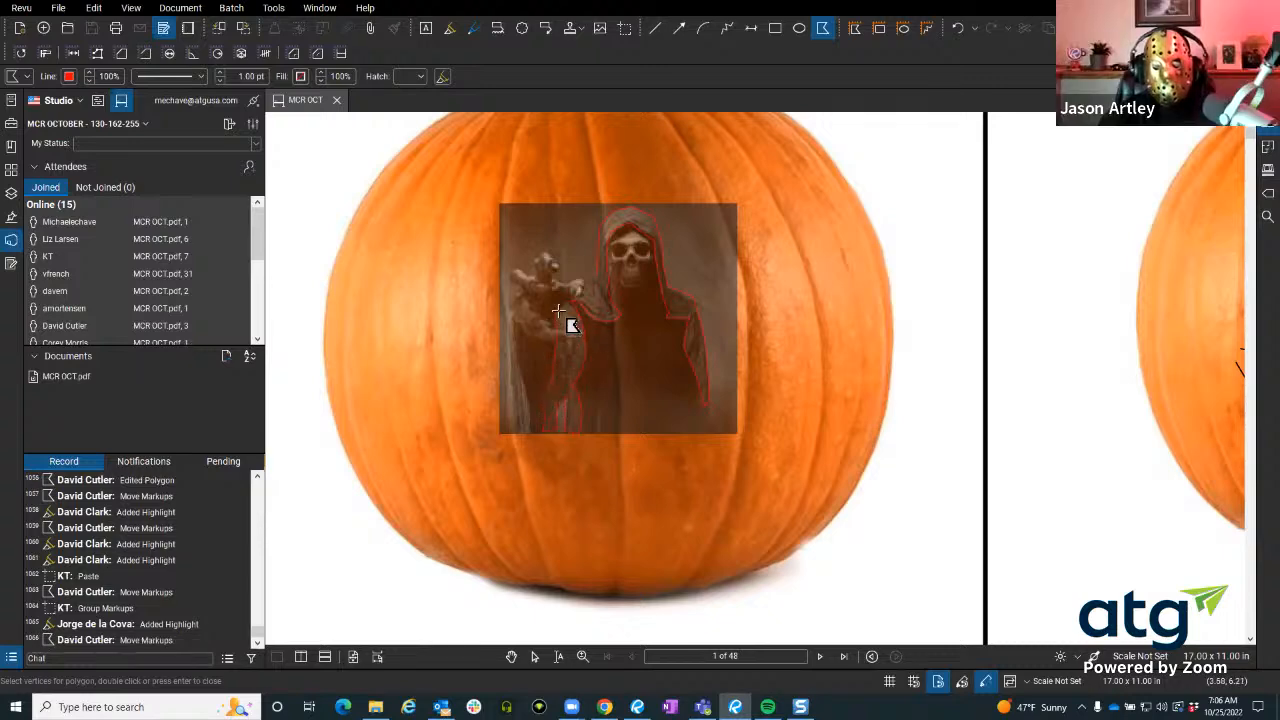
pyautogui.click(597, 275)
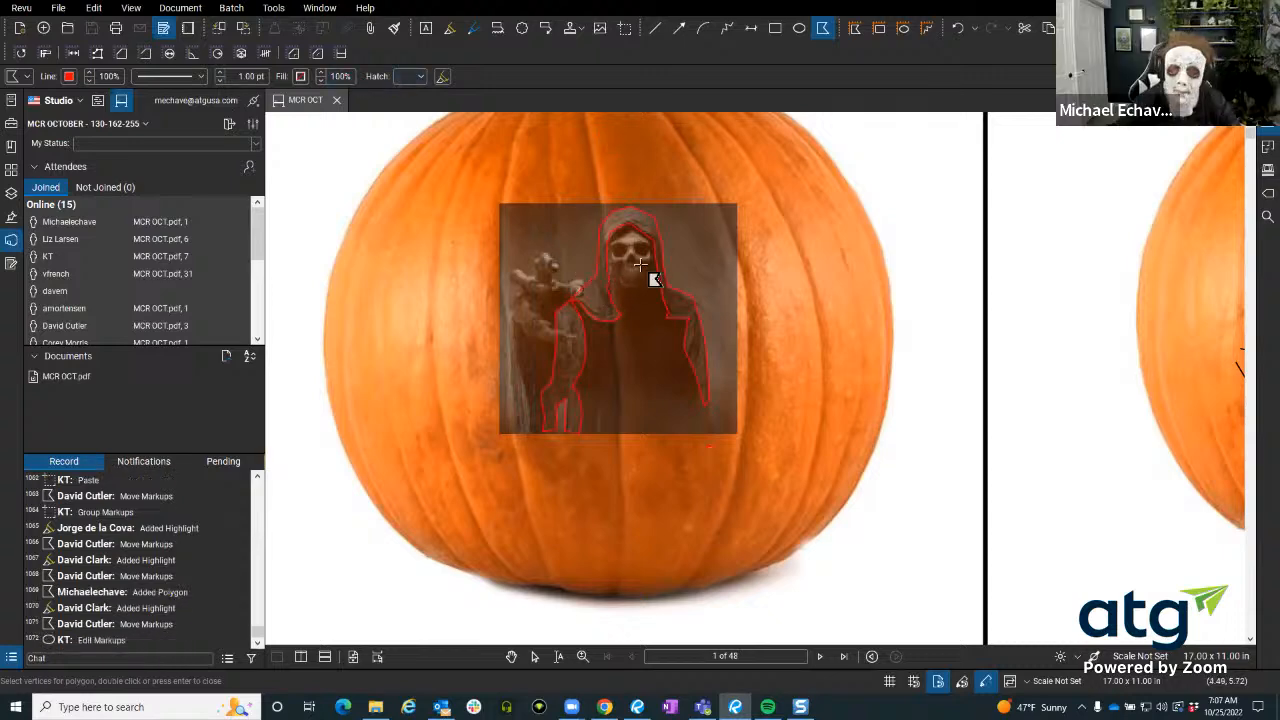
pyautogui.press('Escape')
# Set both the fill and line color of the hood and robe polygon to black.
pyautogui.click(639, 234)
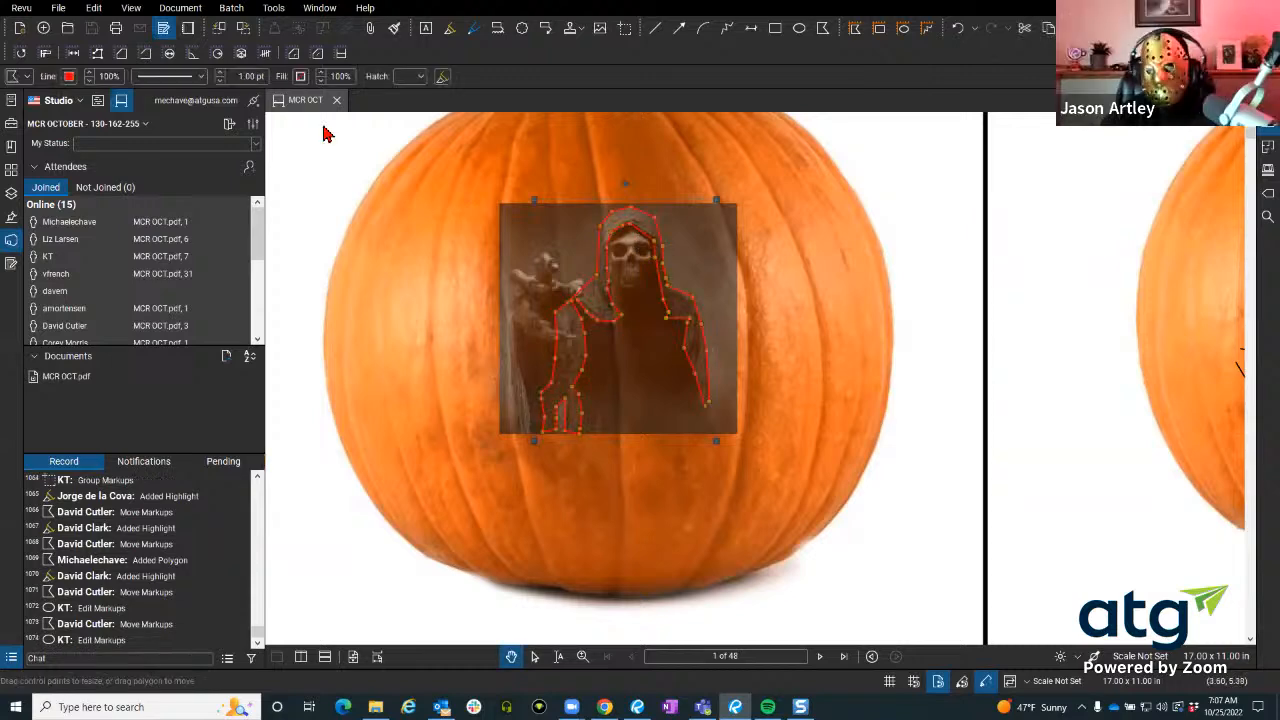
pyautogui.click(300, 76)
pyautogui.click(306, 161)
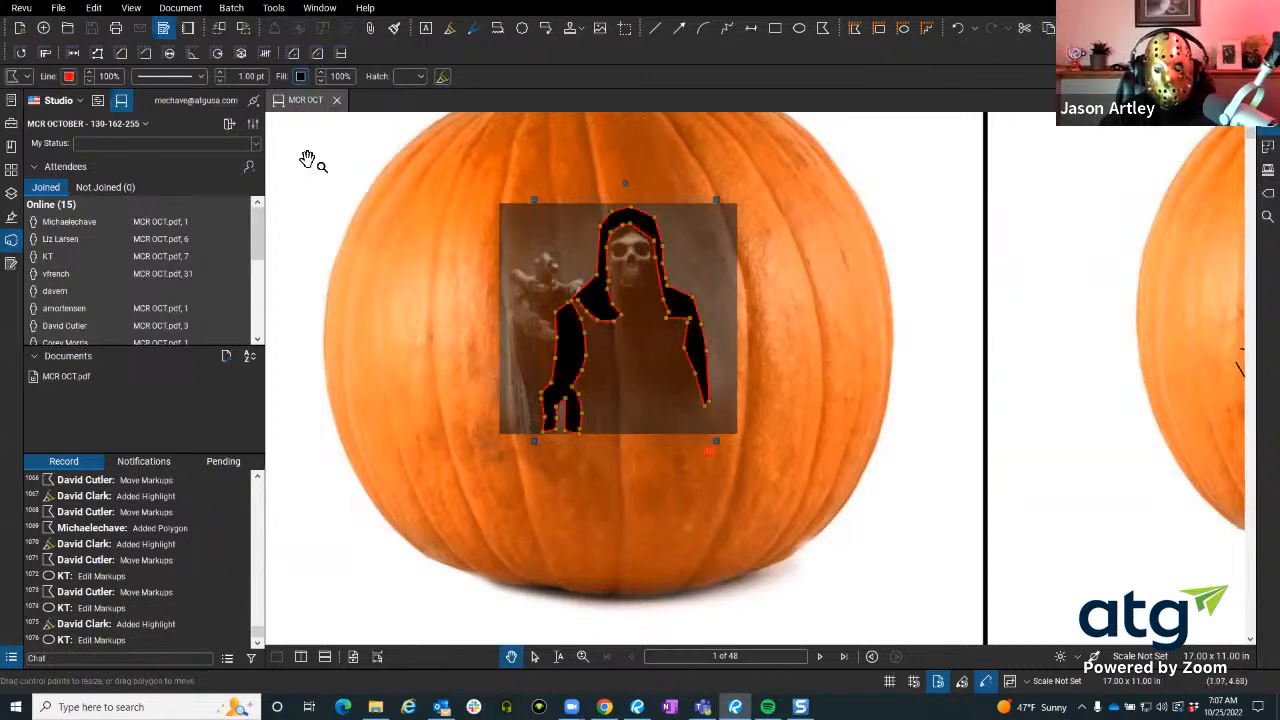
pyautogui.click(68, 77)
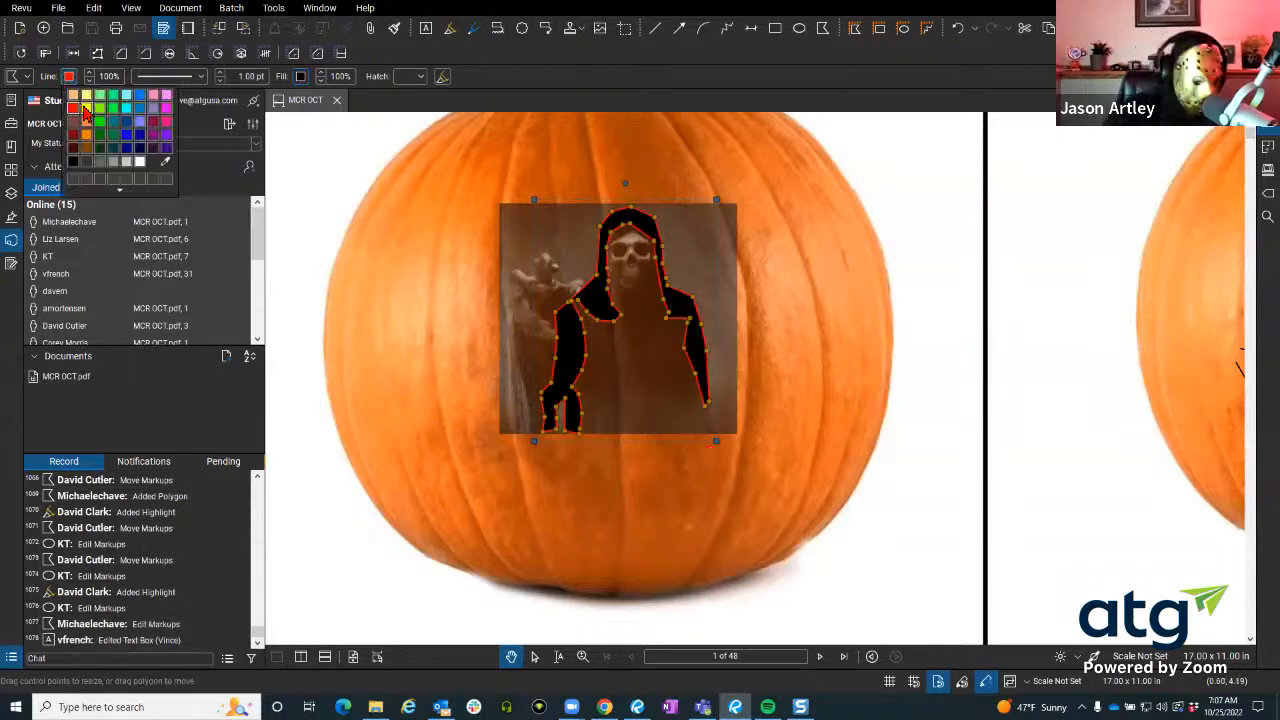
pyautogui.click(78, 162)
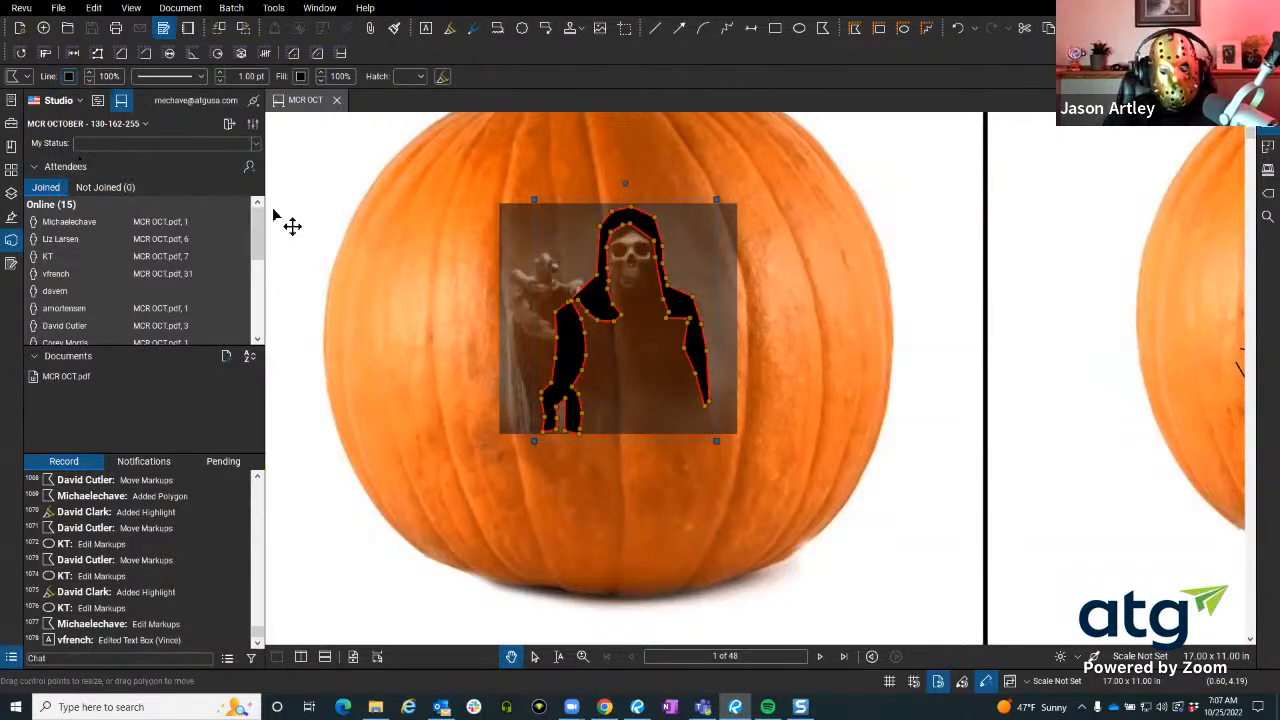
pyautogui.press('Escape')
# Trace the reaper's skull with the Polygon tool, leaving the eye sockets outside the closed outline.
pyautogui.scroll(1, 729, 116)
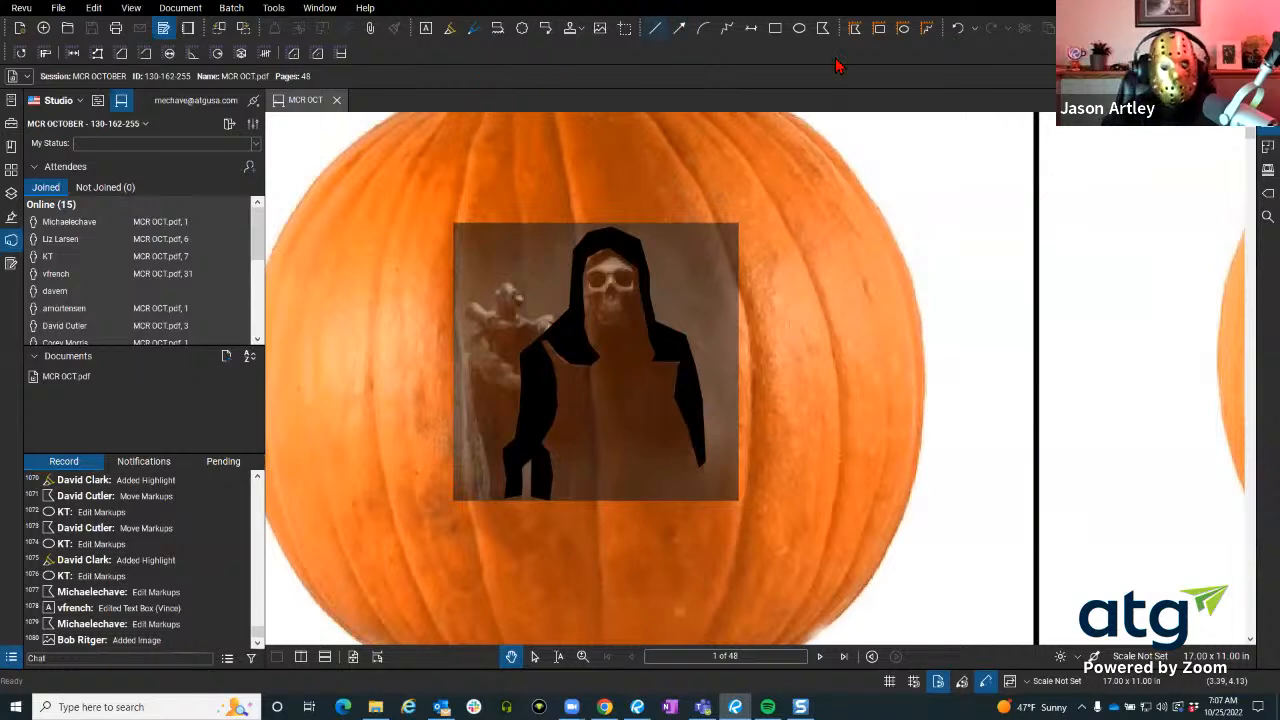
pyautogui.click(822, 28)
pyautogui.scroll(3, 630, 266)
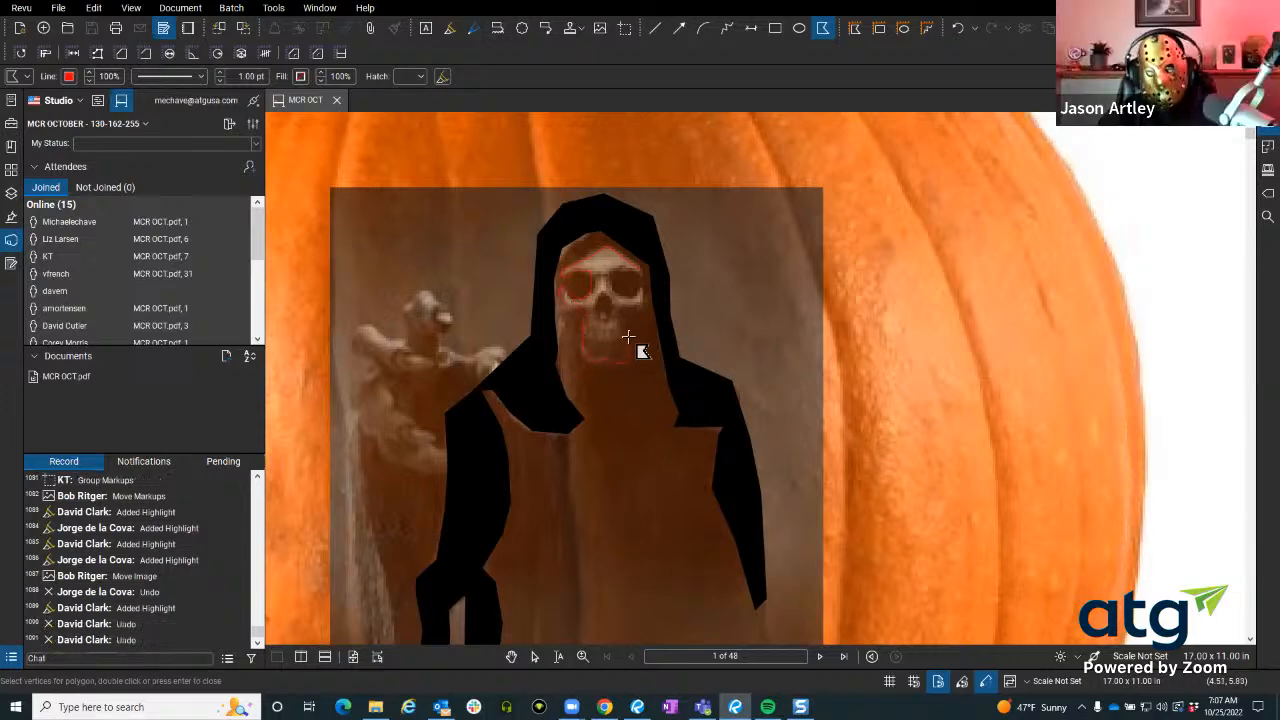
pyautogui.doubleClick(636, 272)
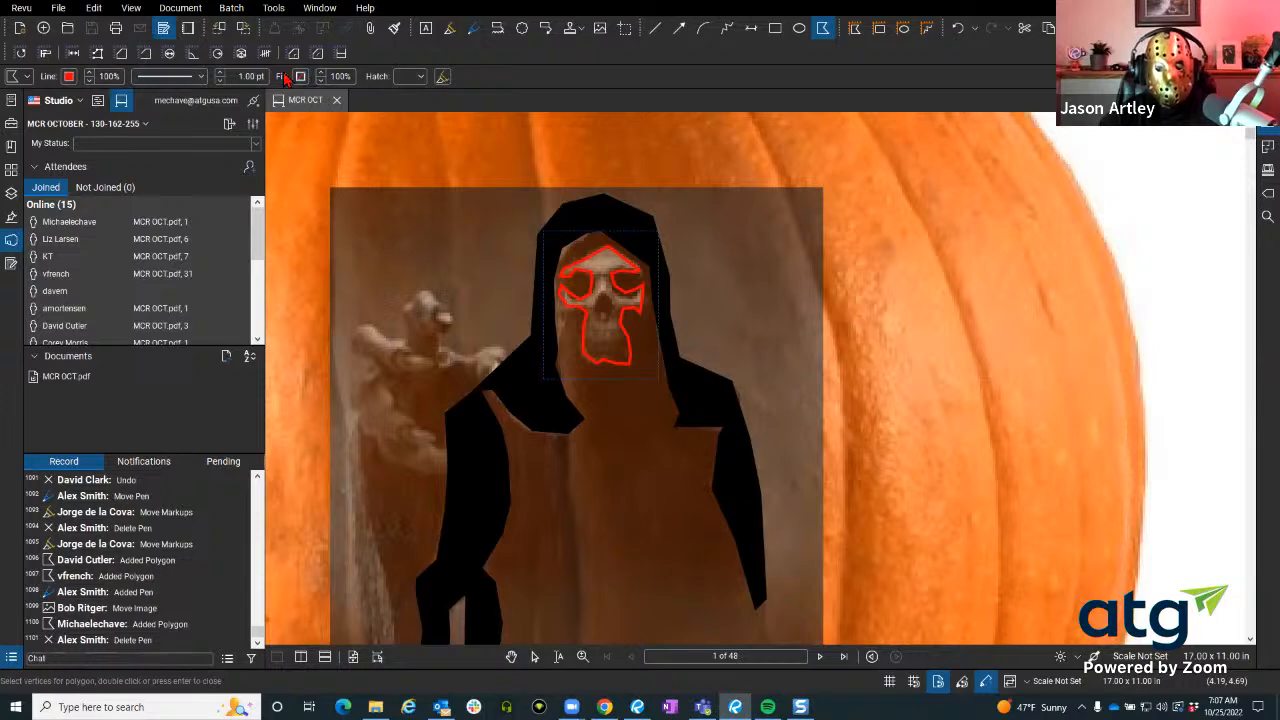
# Fill the skull polygon with a color sampled by the Eyedropper from the skull's forehead in the image.
pyautogui.click(301, 77)
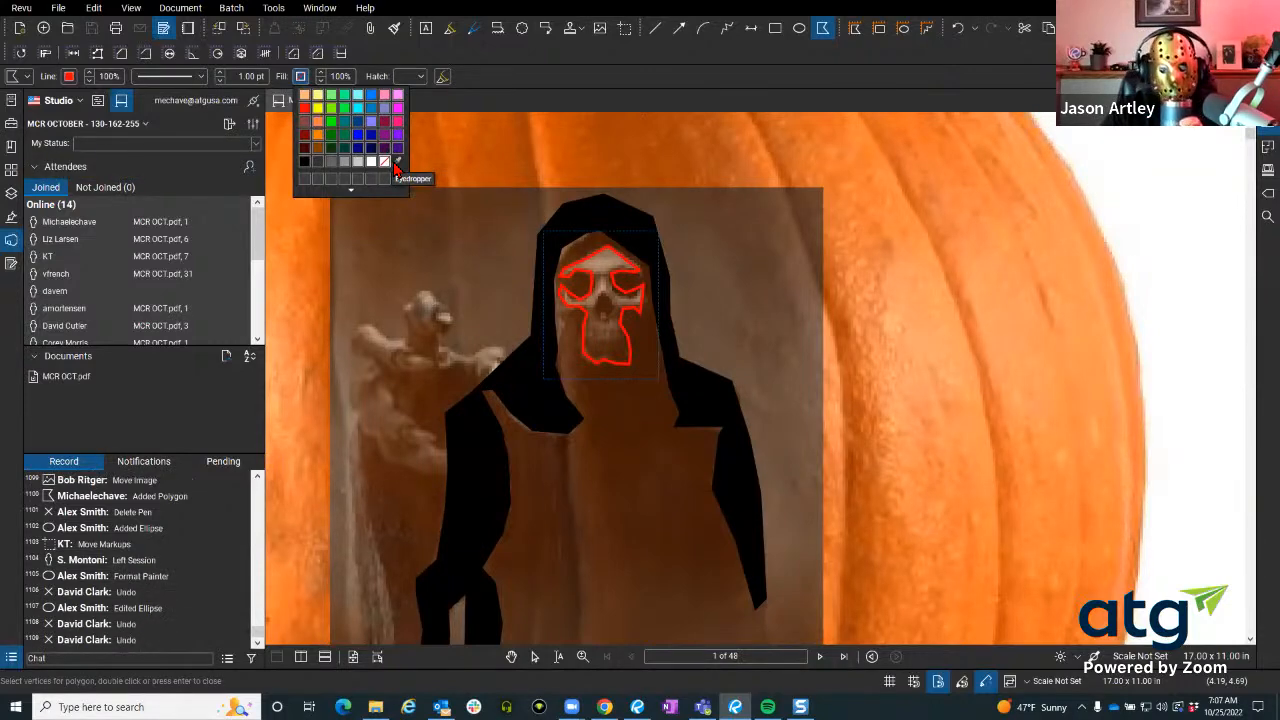
pyautogui.press('ctrl')
pyautogui.press('ctrl')
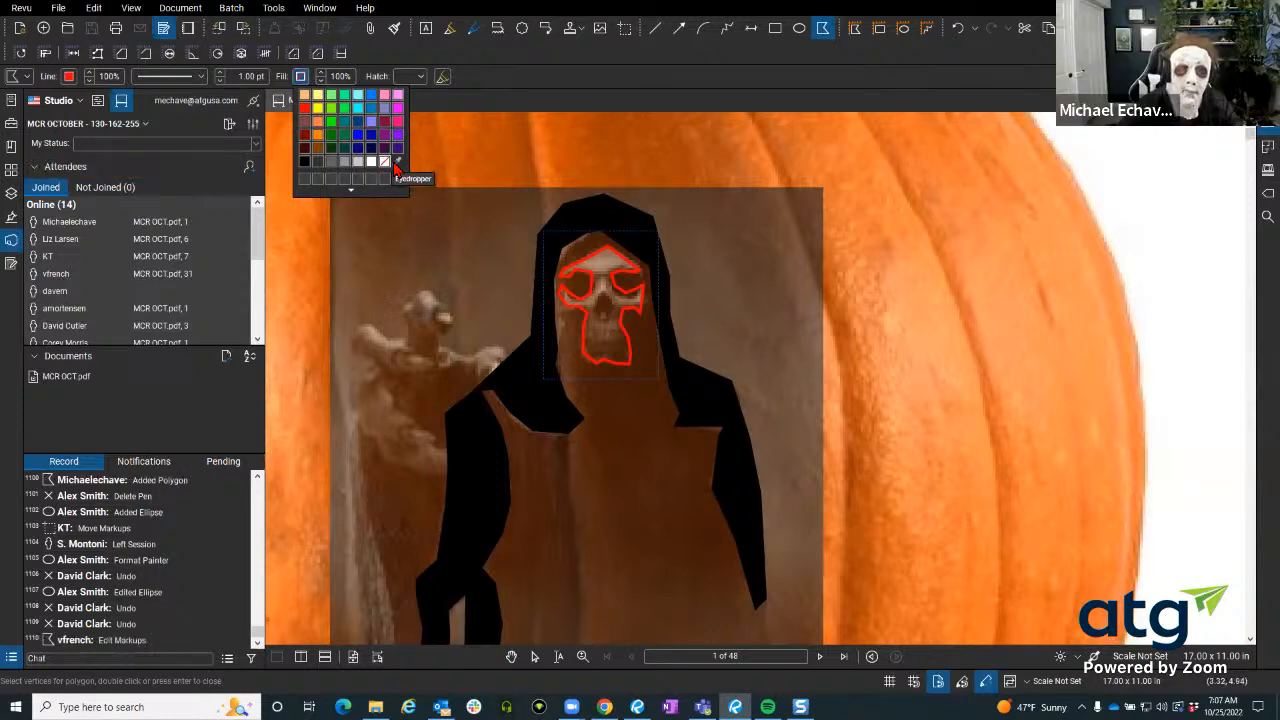
pyautogui.press('ctrl')
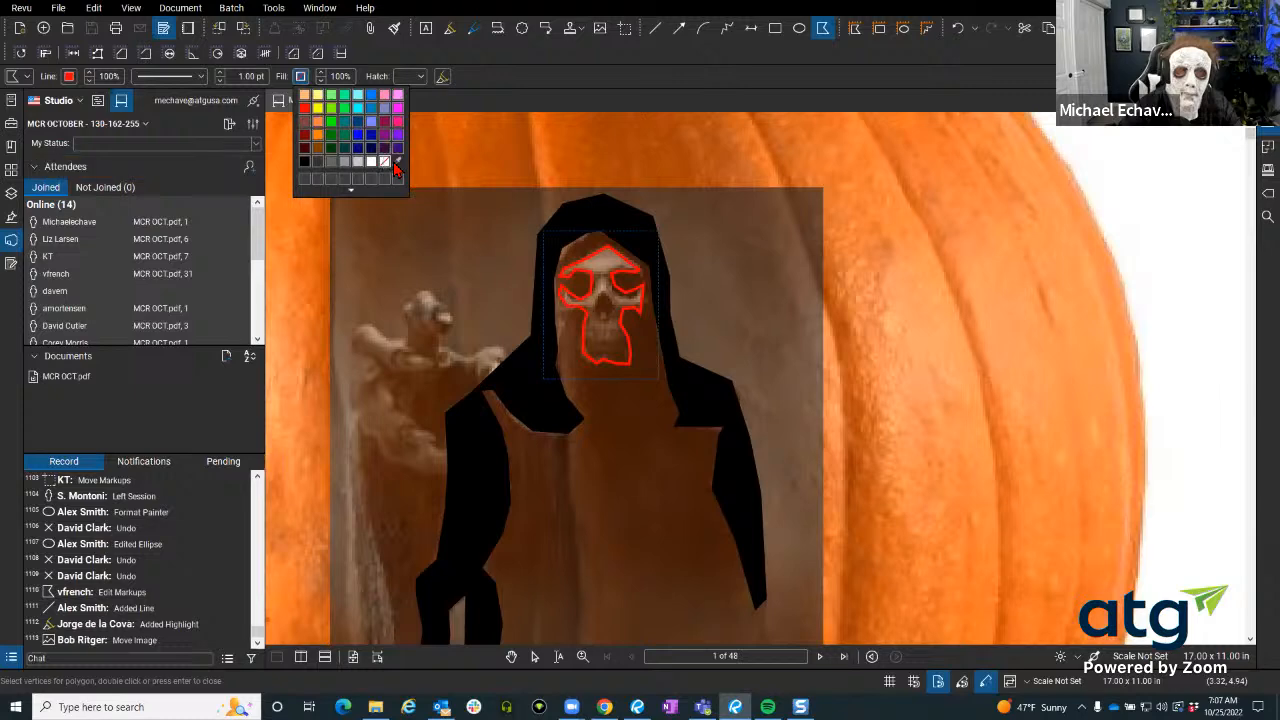
pyautogui.click(397, 164)
pyautogui.click(609, 268)
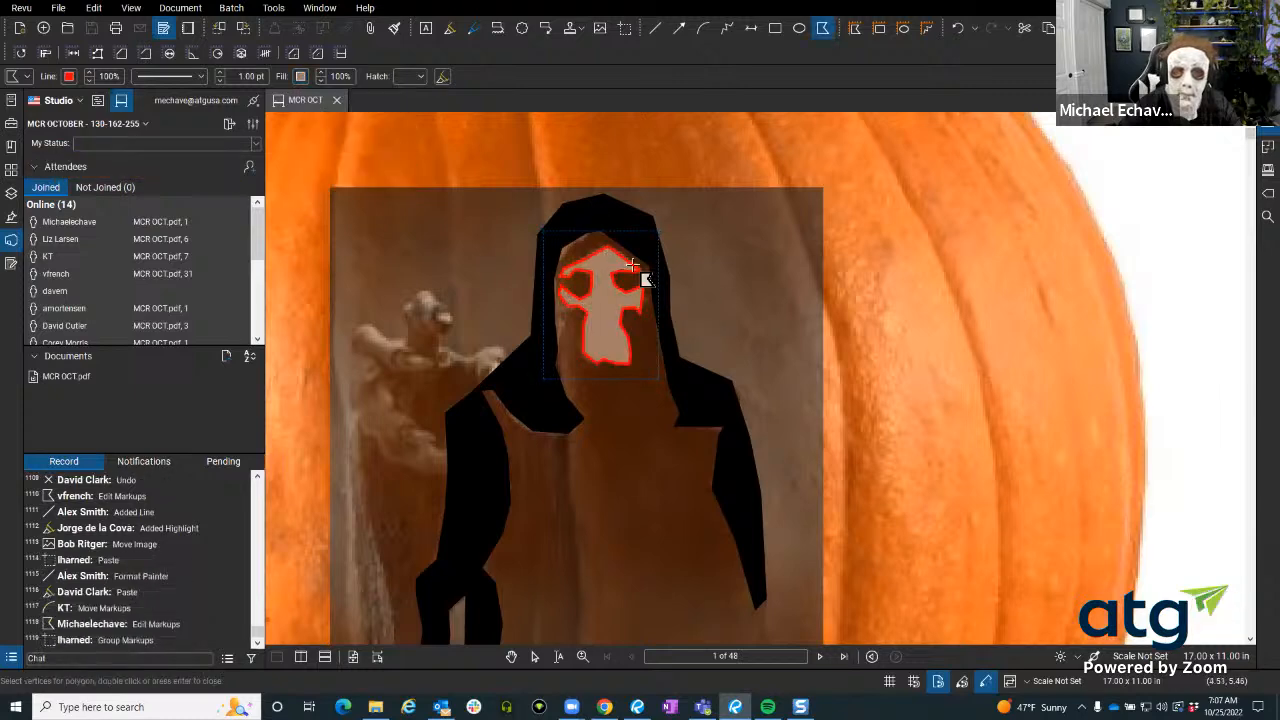
# Match the skull polygon's line color to its fill by sampling the forehead with the Eyedropper, and end polygon drawing.
pyautogui.click(68, 76)
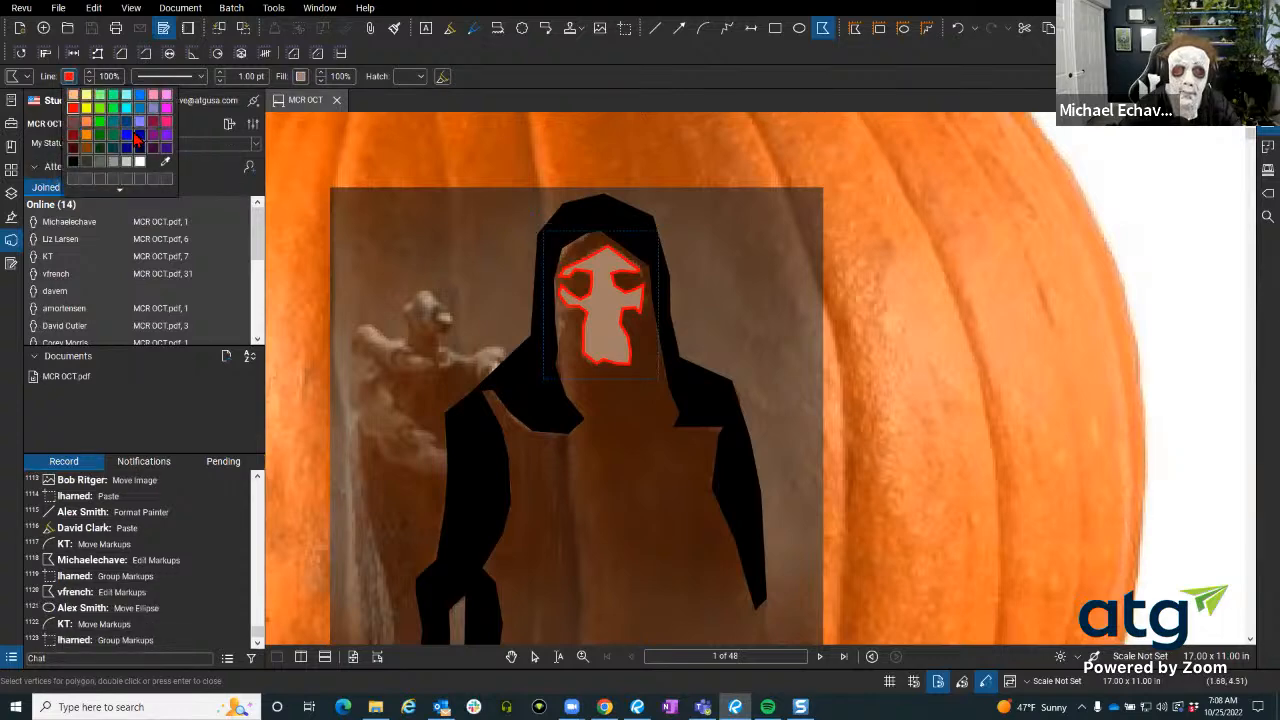
pyautogui.click(172, 172)
pyautogui.click(610, 269)
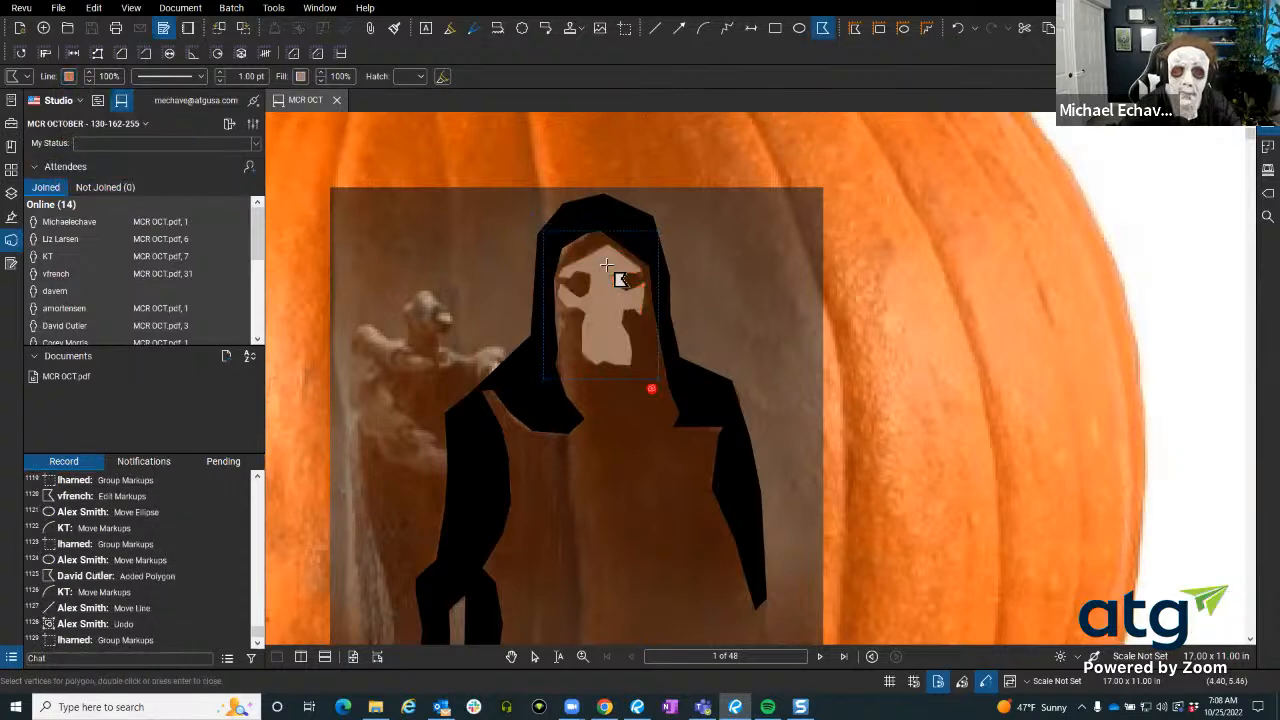
pyautogui.press('Escape')
pyautogui.scroll(-3, 600, 307)
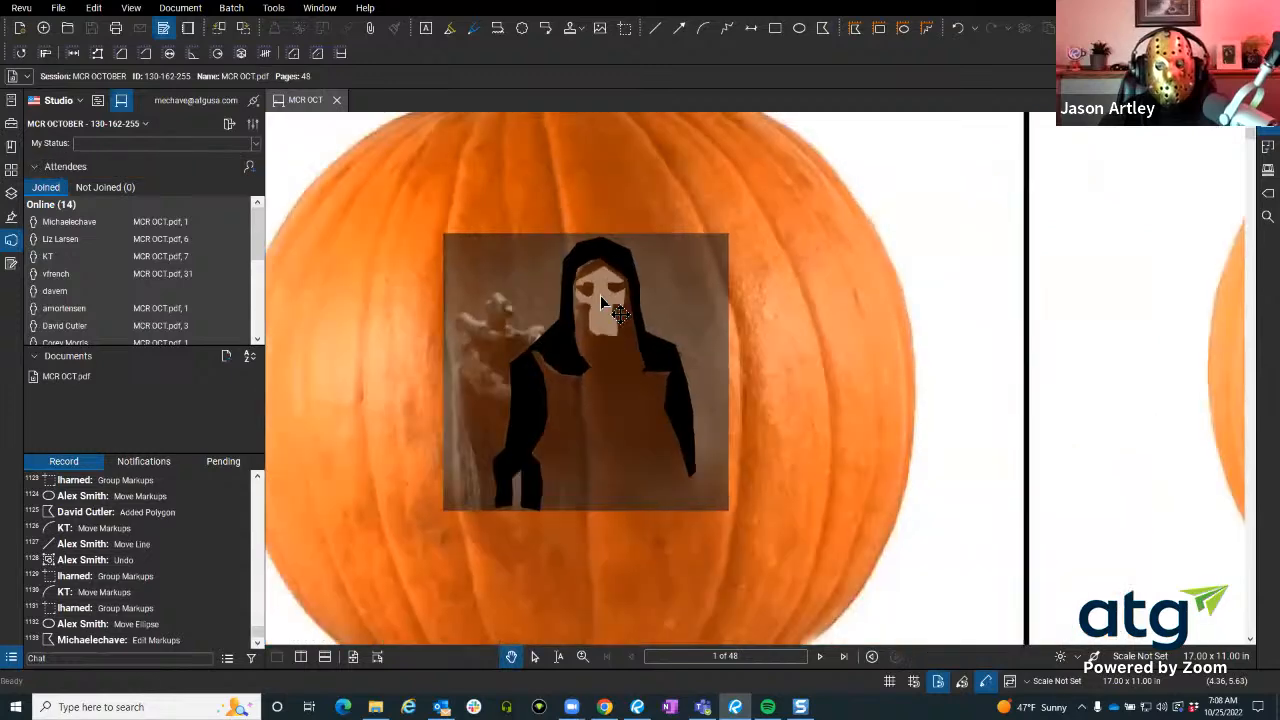
# Refill the skull polygon with a color sampled by the Eyedropper from the pale figure beside the reaper in the image.
pyautogui.scroll(2, 600, 295)
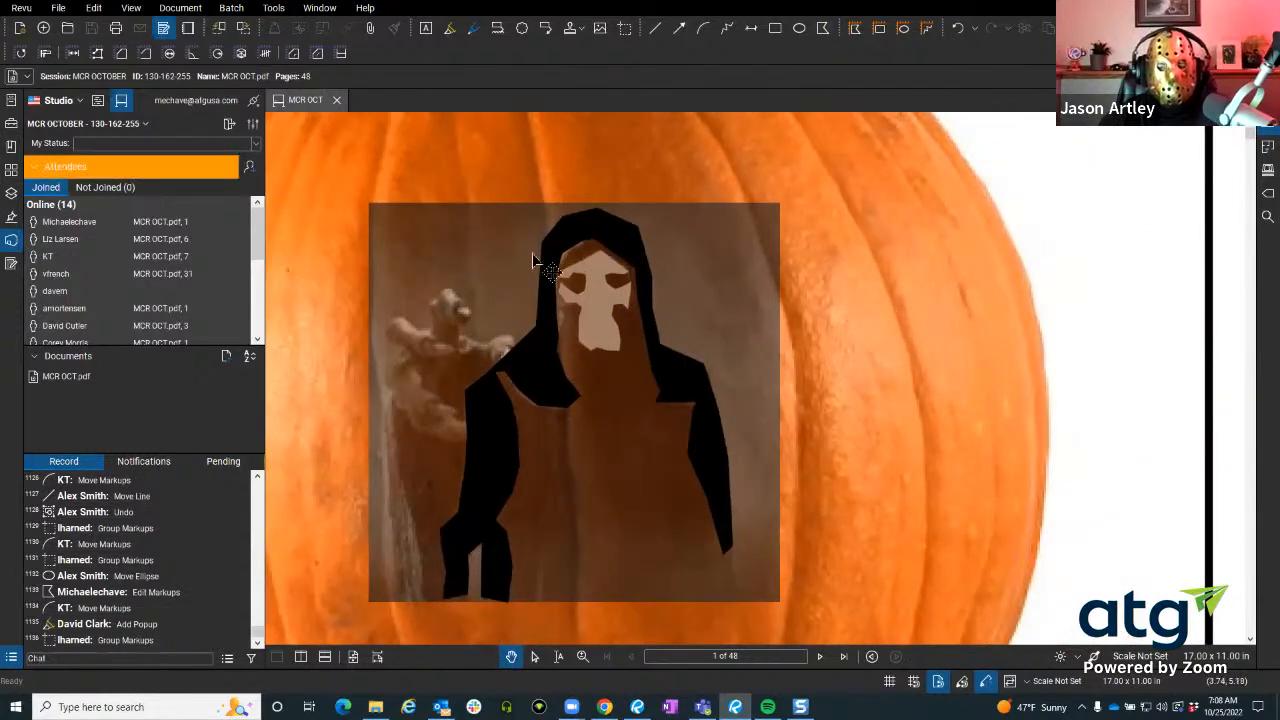
pyautogui.click(604, 297)
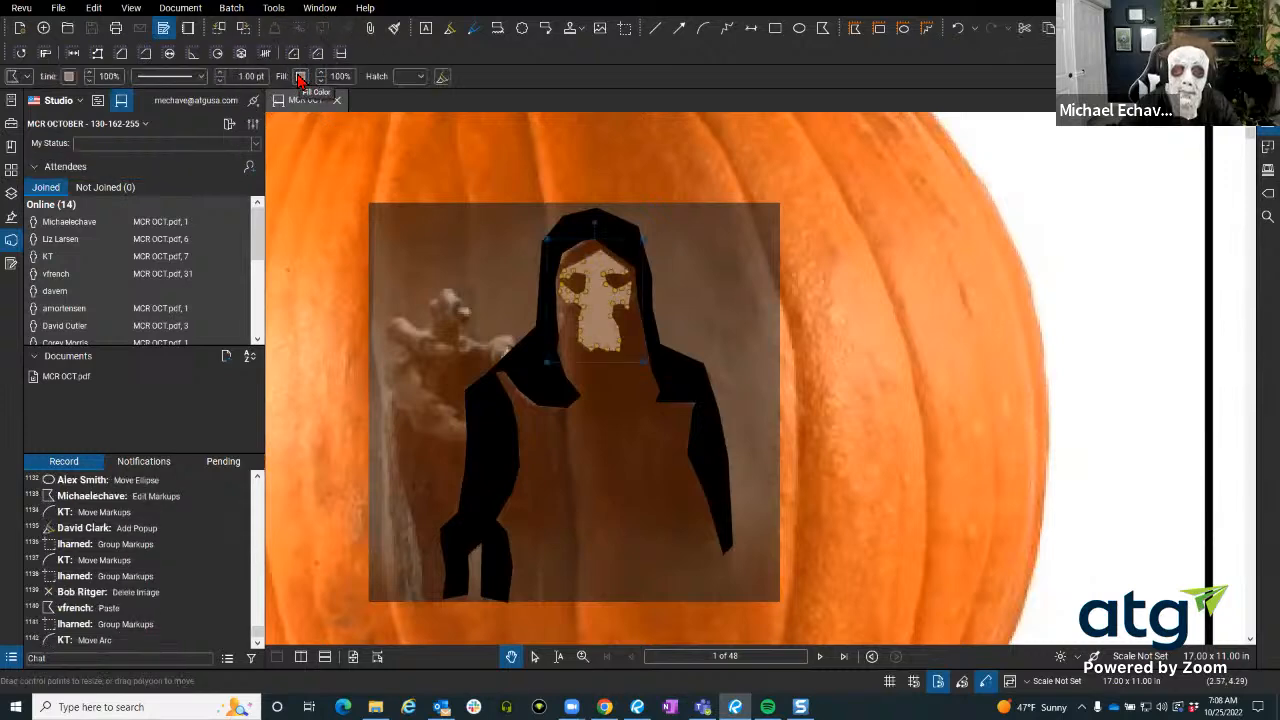
pyautogui.click(300, 77)
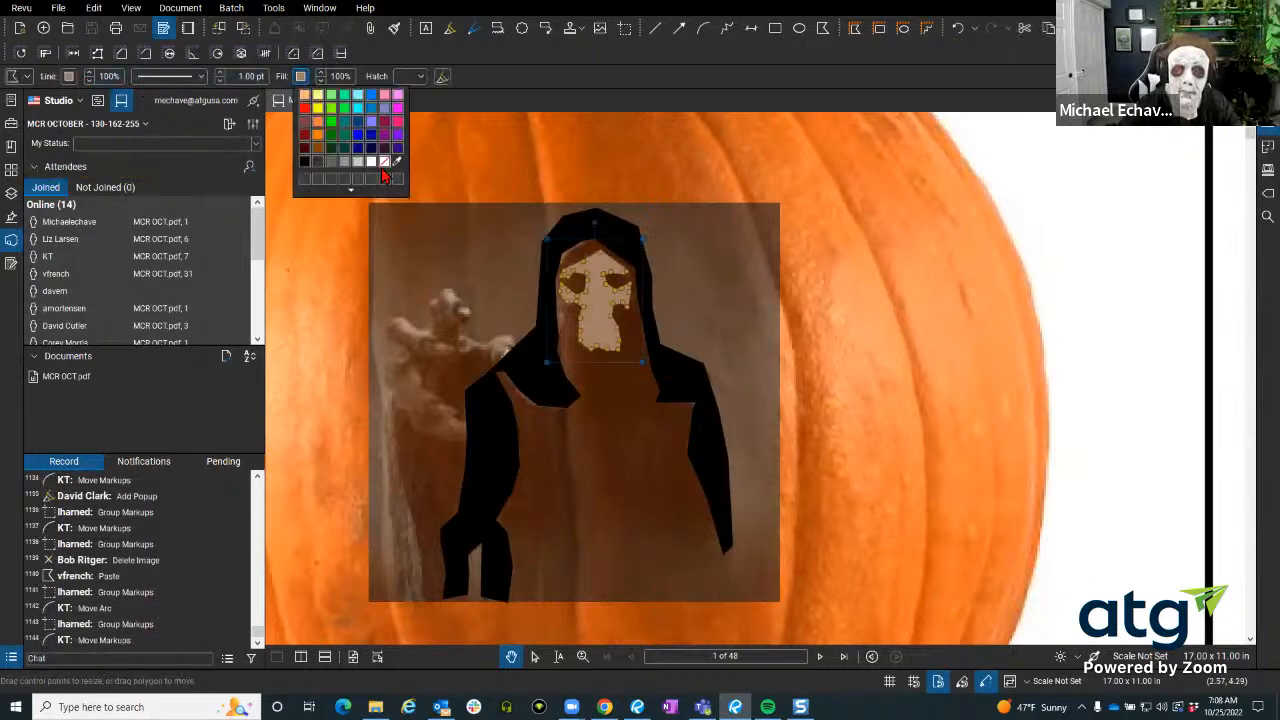
pyautogui.click(399, 163)
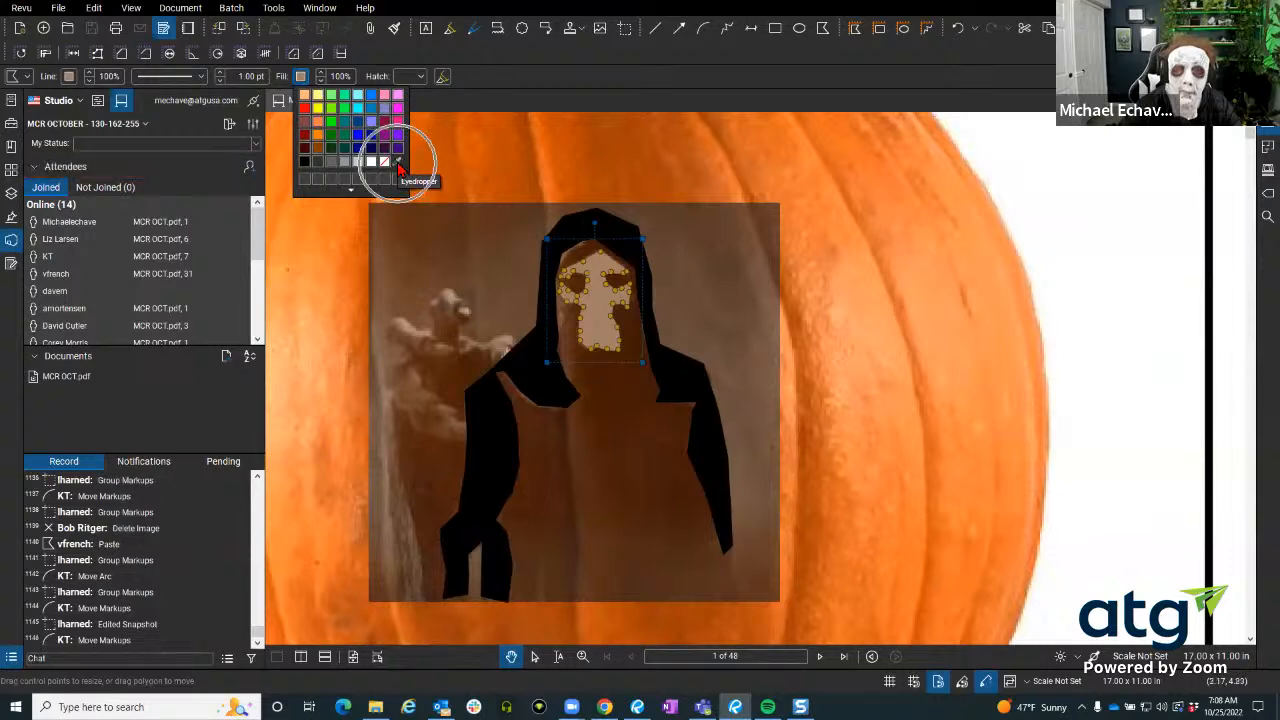
pyautogui.click(399, 168)
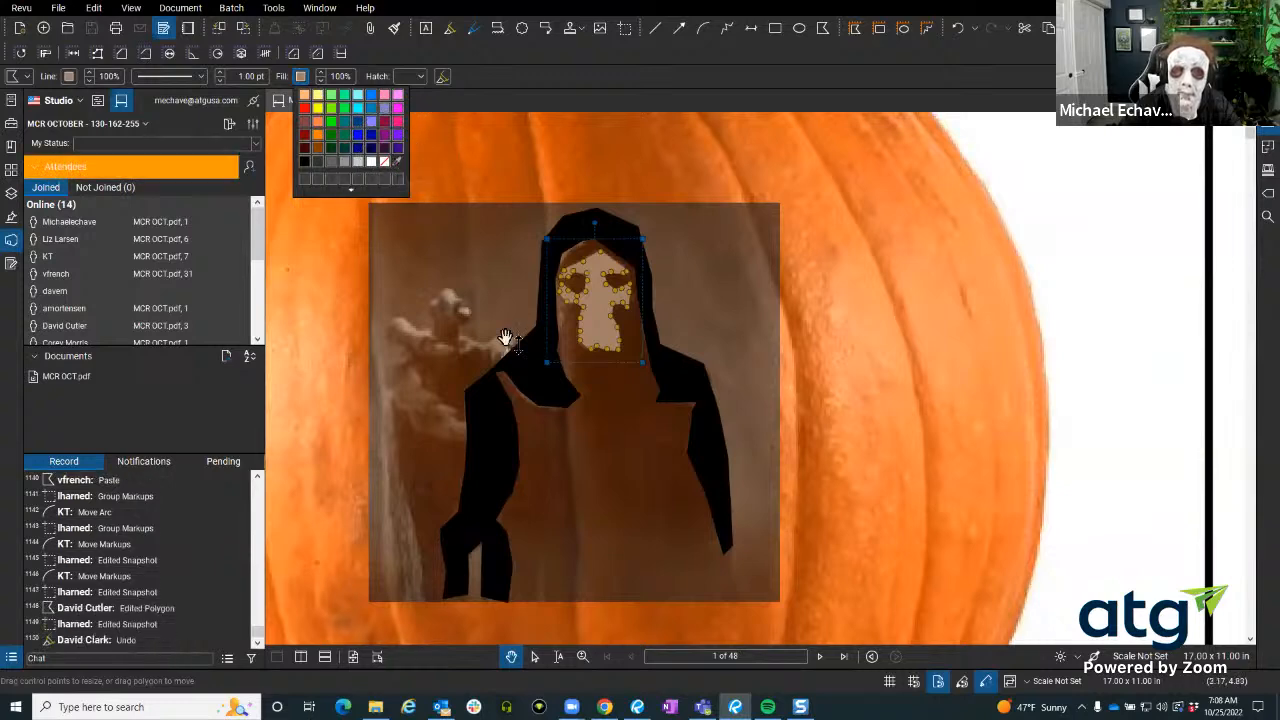
pyautogui.click(506, 337)
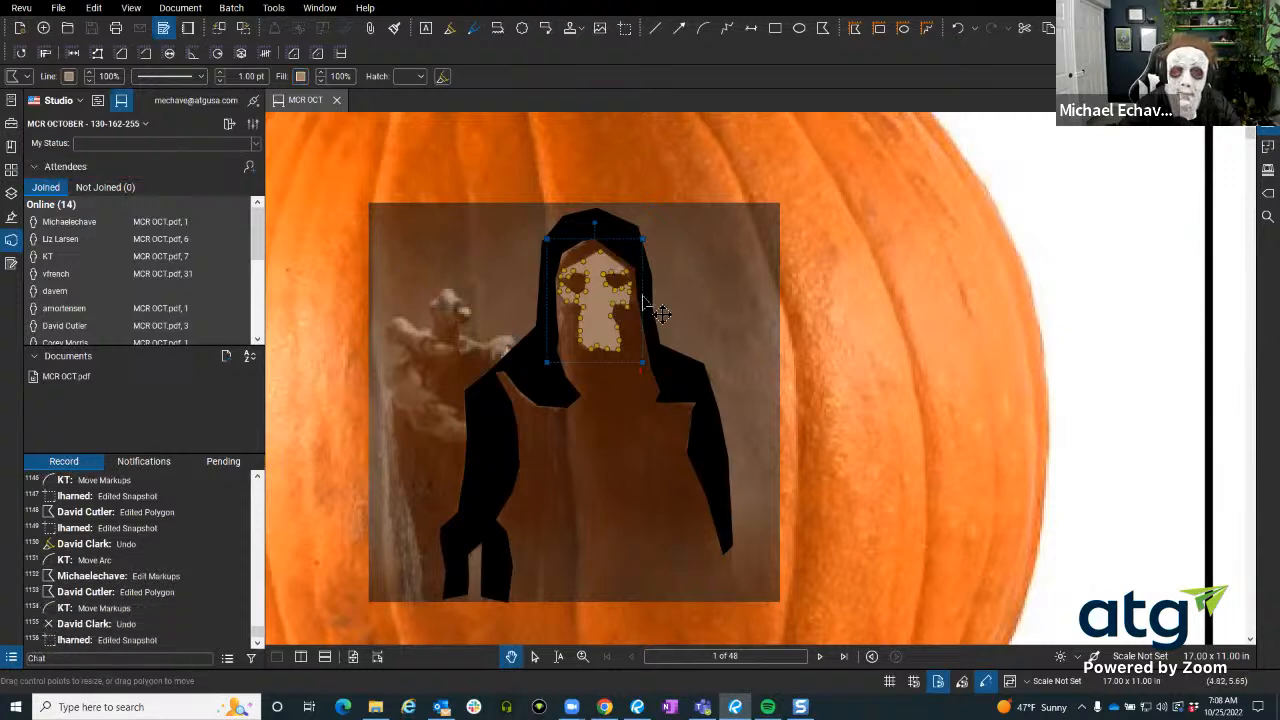
pyautogui.press('Escape')
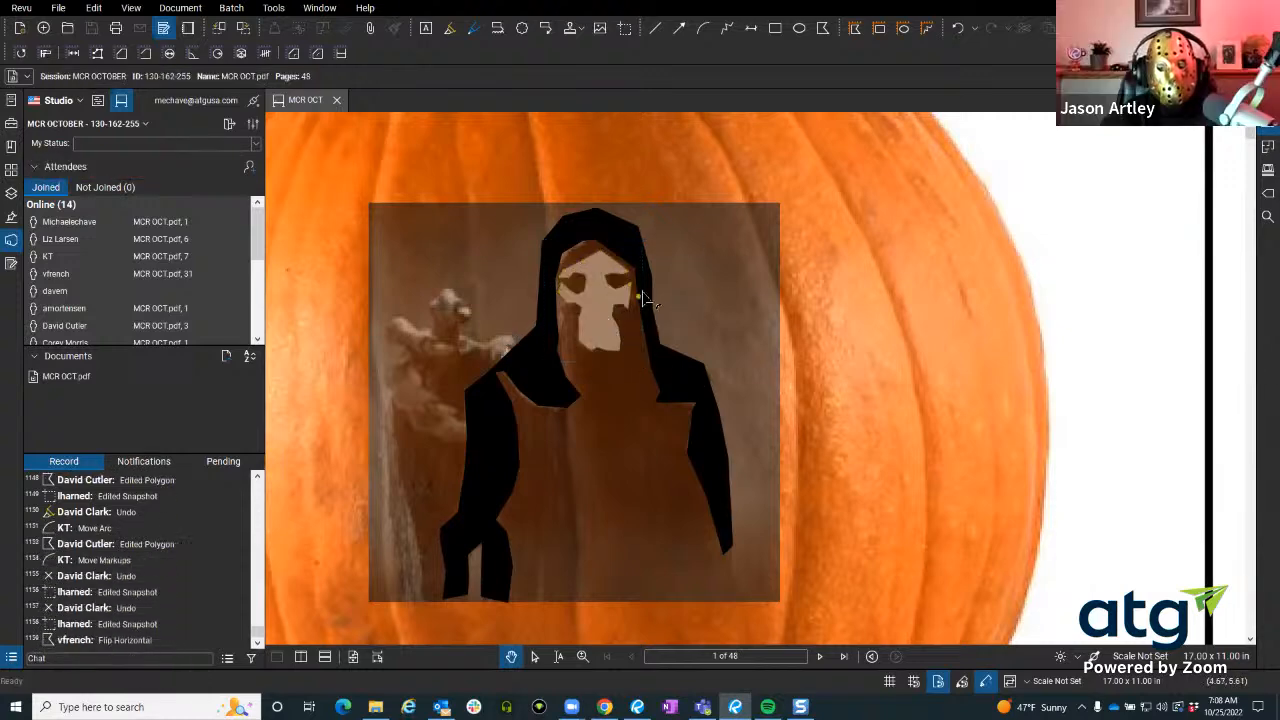
# Move the semi-transparent reaper image off the traced polygons and delete it from the page.
pyautogui.scroll(-2, 645, 305)
pyautogui.scroll(1, 640, 370)
pyautogui.click(377, 657)
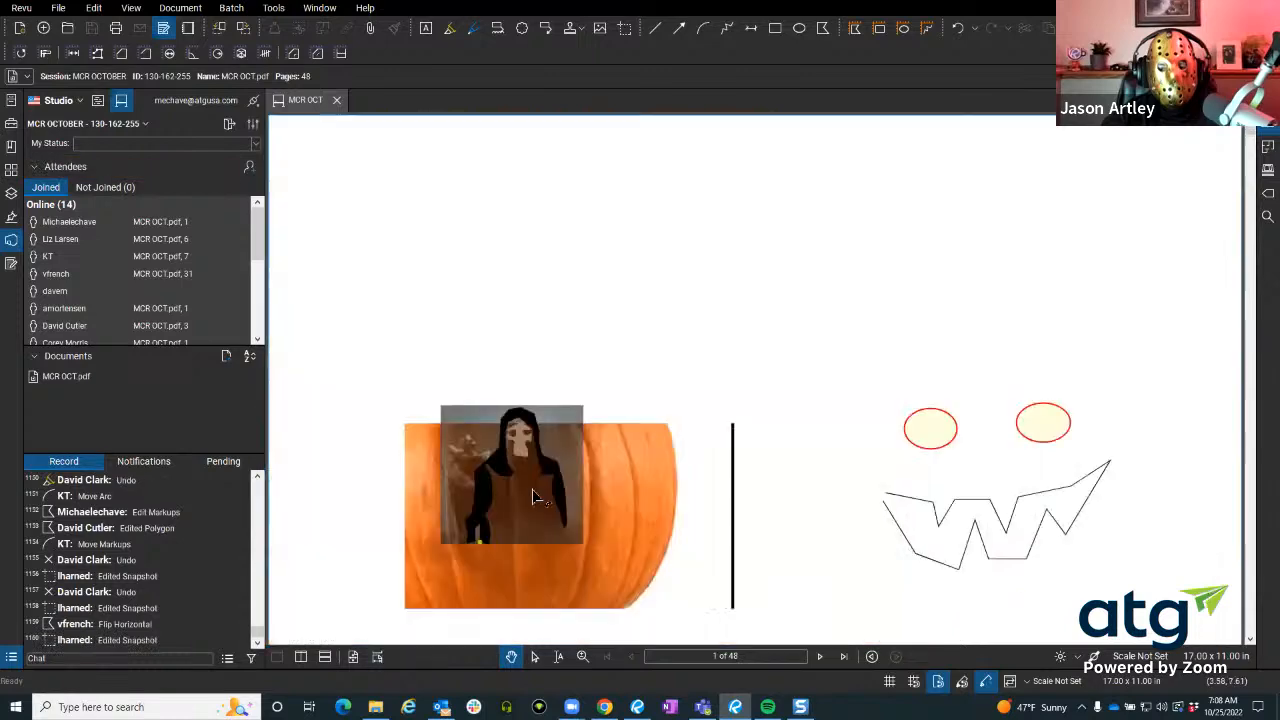
pyautogui.moveTo(617, 395); pyautogui.dragTo(648, 374)
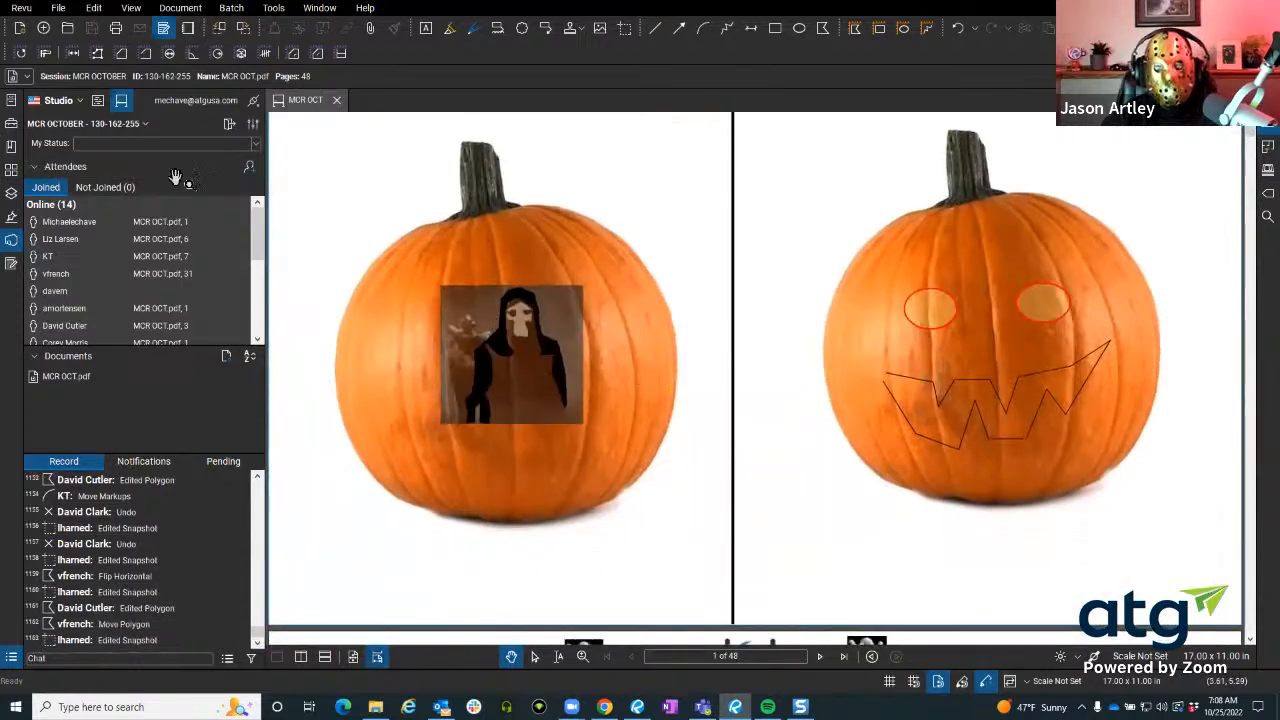
pyautogui.click(353, 657)
pyautogui.moveTo(560, 372); pyautogui.dragTo(577, 286)
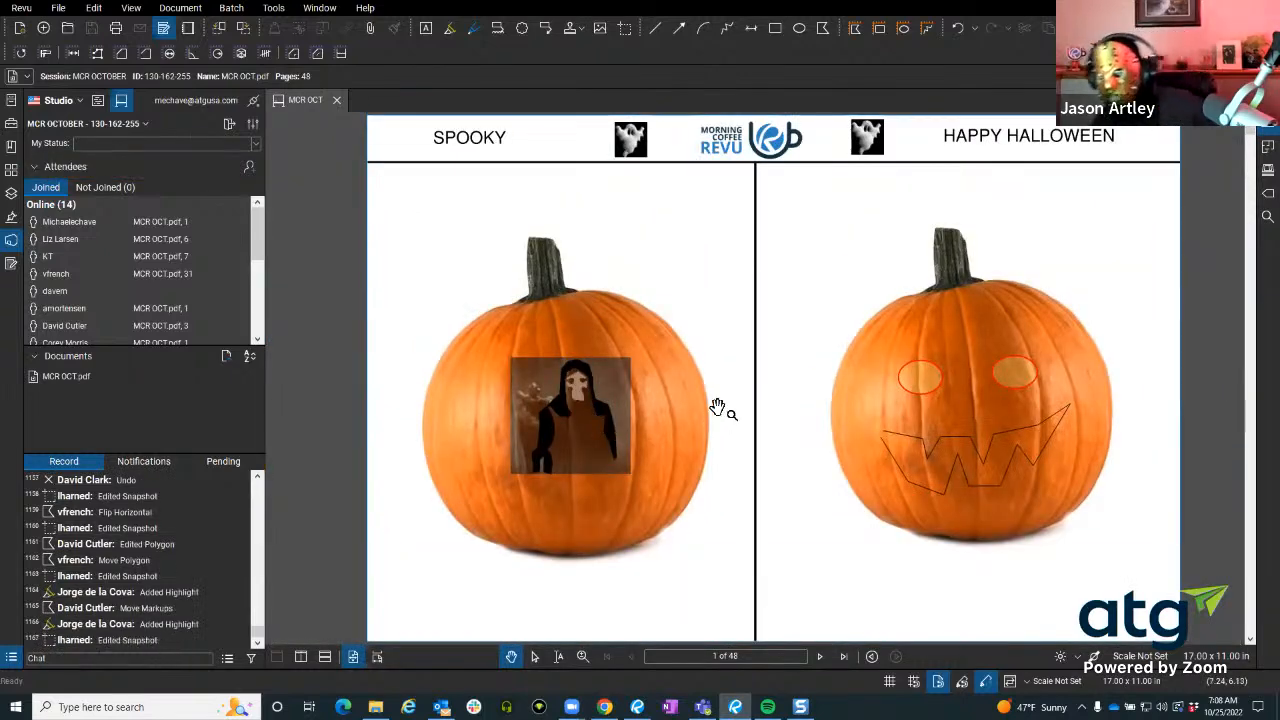
pyautogui.scroll(6, 603, 424)
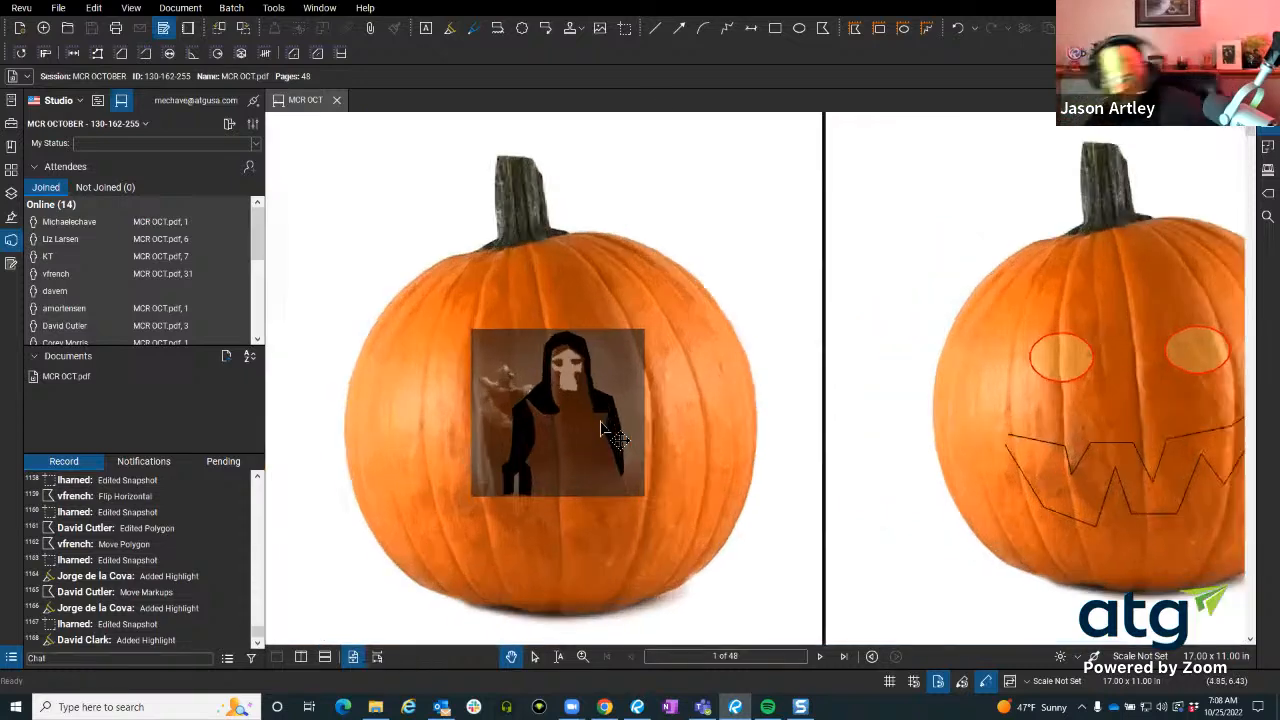
pyautogui.moveTo(541, 410); pyautogui.dragTo(581, 388)
pyautogui.click(597, 387)
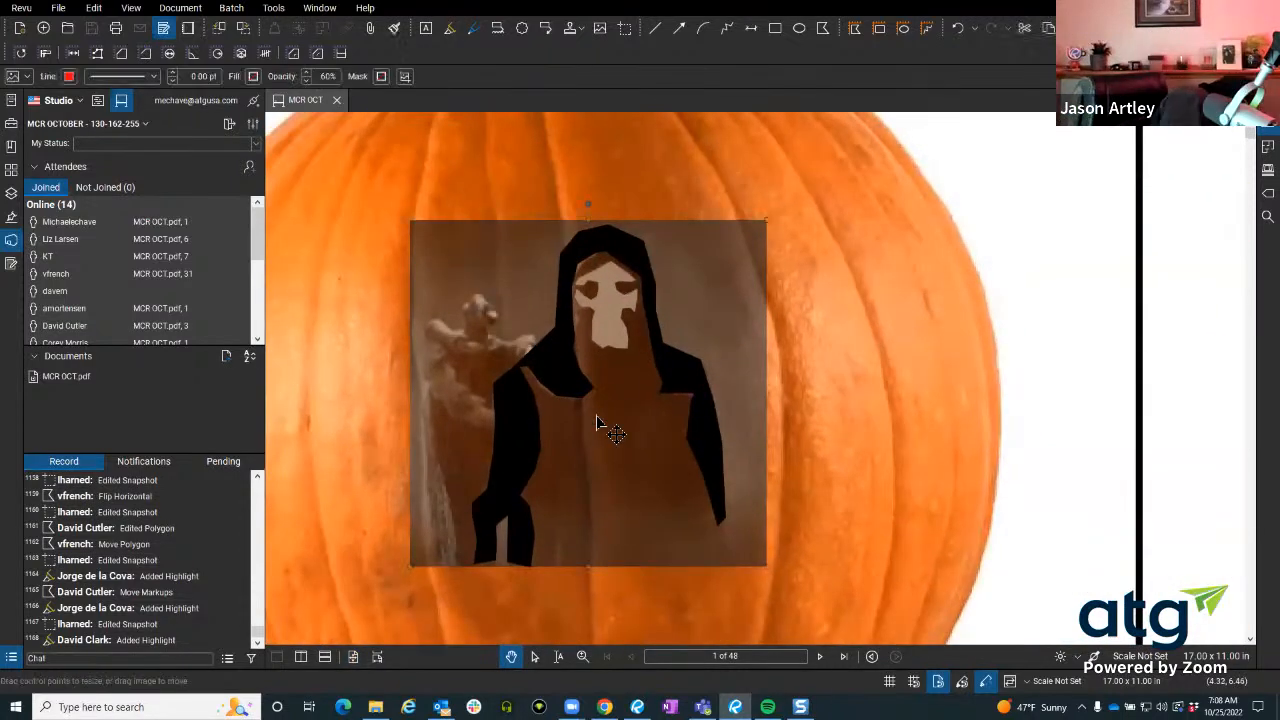
pyautogui.moveTo(1080, 295); pyautogui.dragTo(1143, 291)
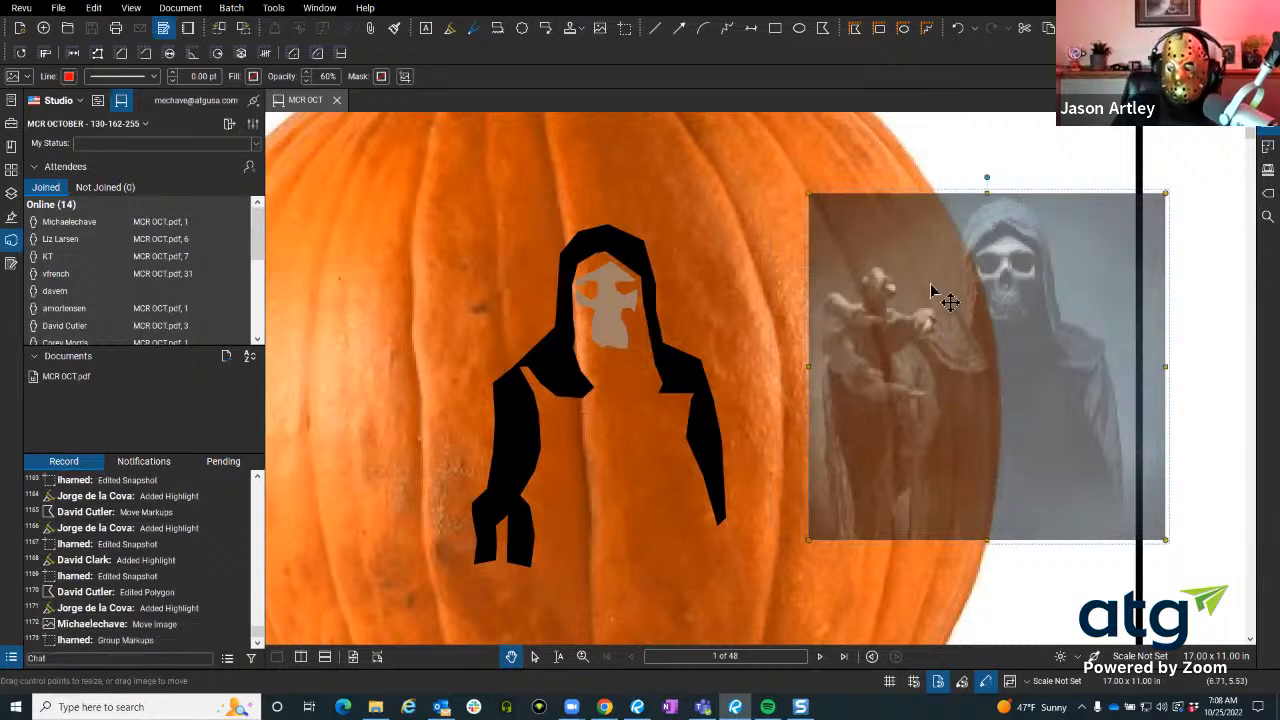
pyautogui.press('Delete')
pyautogui.scroll(-3, 691, 334)
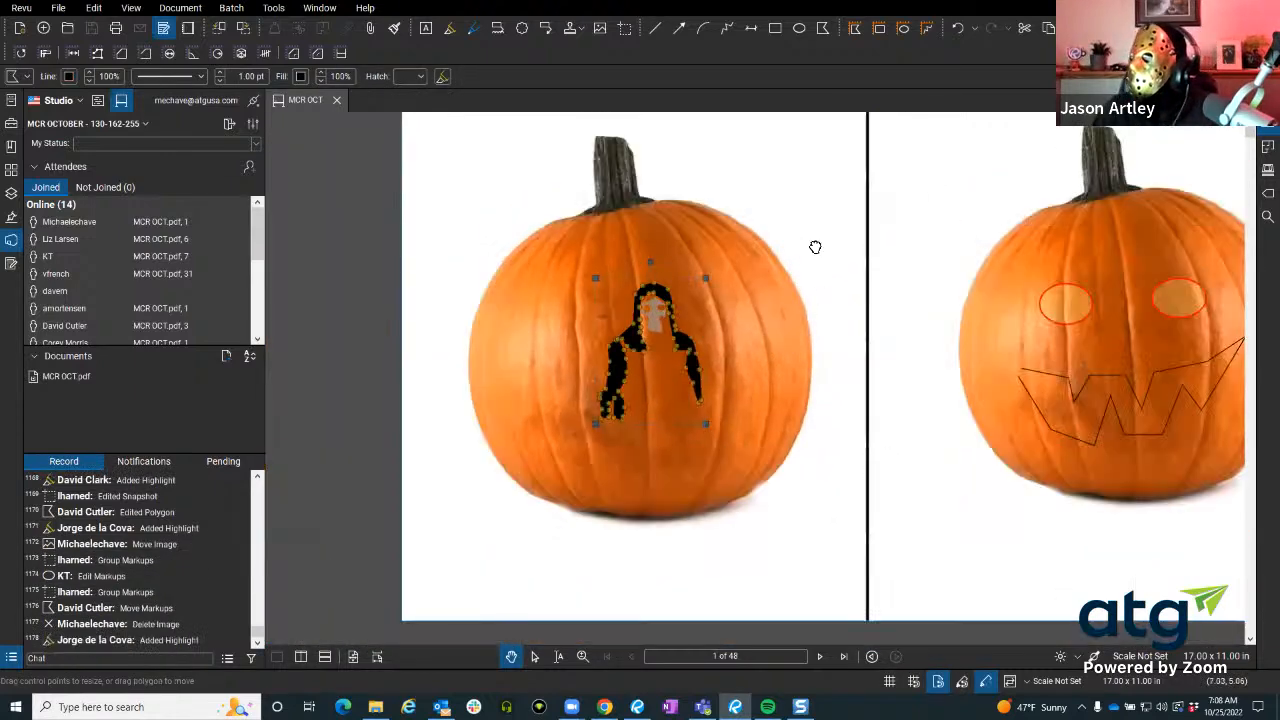
pyautogui.moveTo(815, 265); pyautogui.dragTo(746, 263)
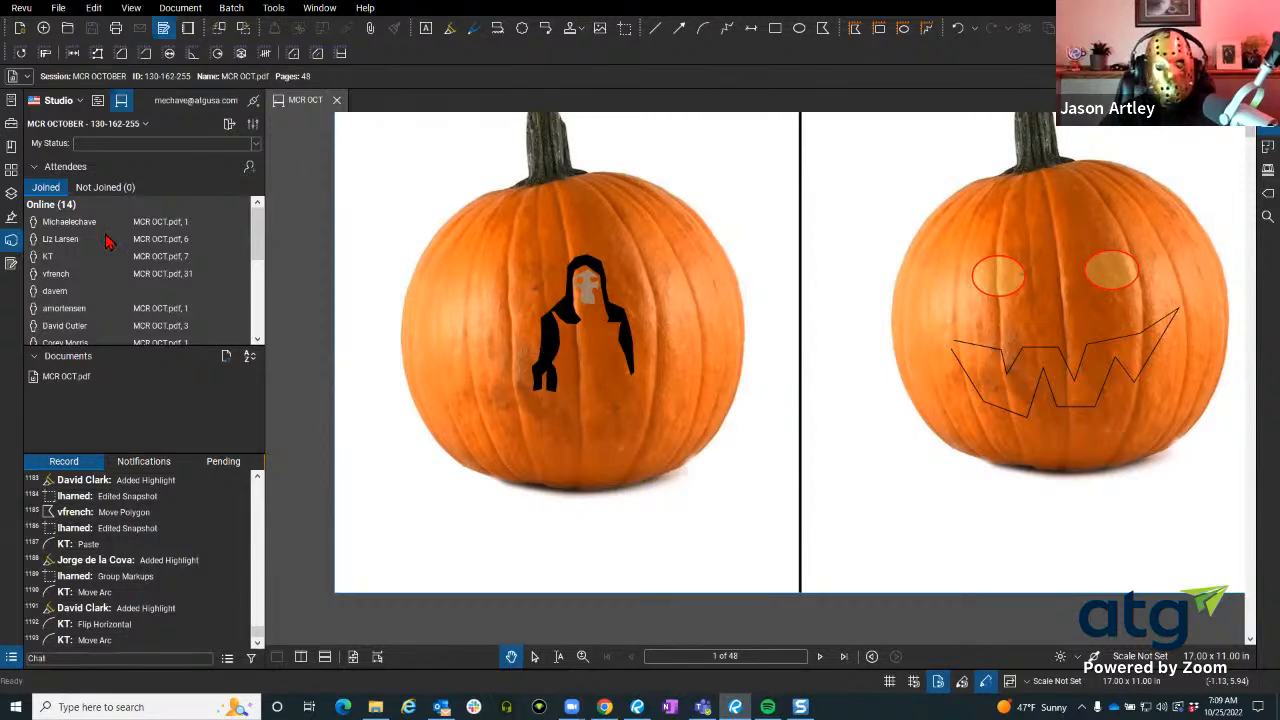
# Jump to the page 6 attendee's location and examine the decorated pumpkins on pages 5 and 6 at page width.
pyautogui.doubleClick(60, 239)
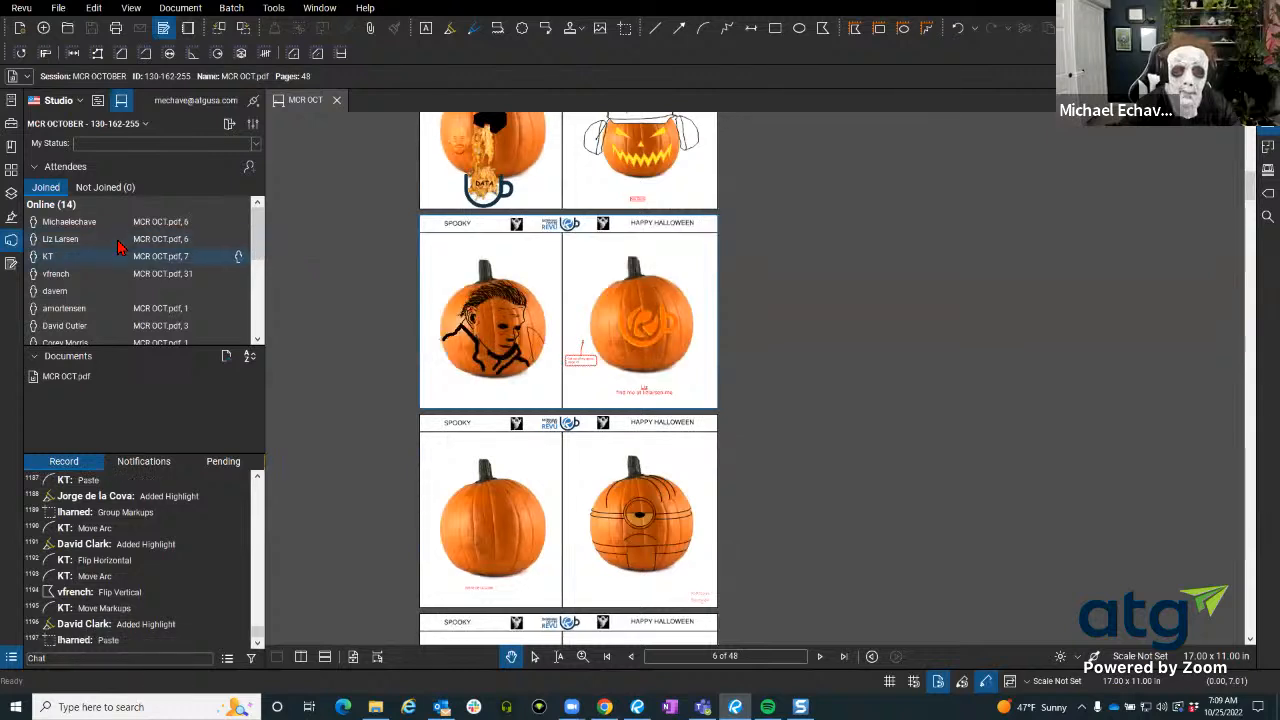
pyautogui.scroll(3, 528, 358)
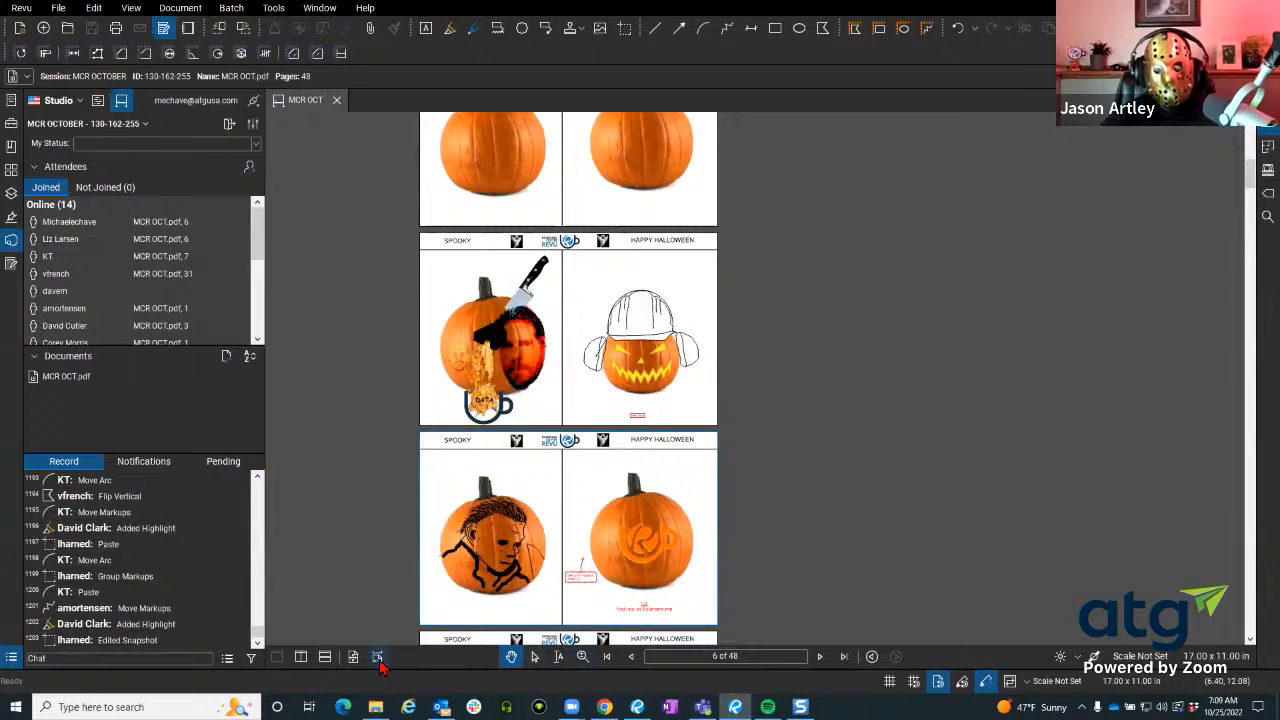
pyautogui.click(377, 656)
pyautogui.scroll(6, 575, 450)
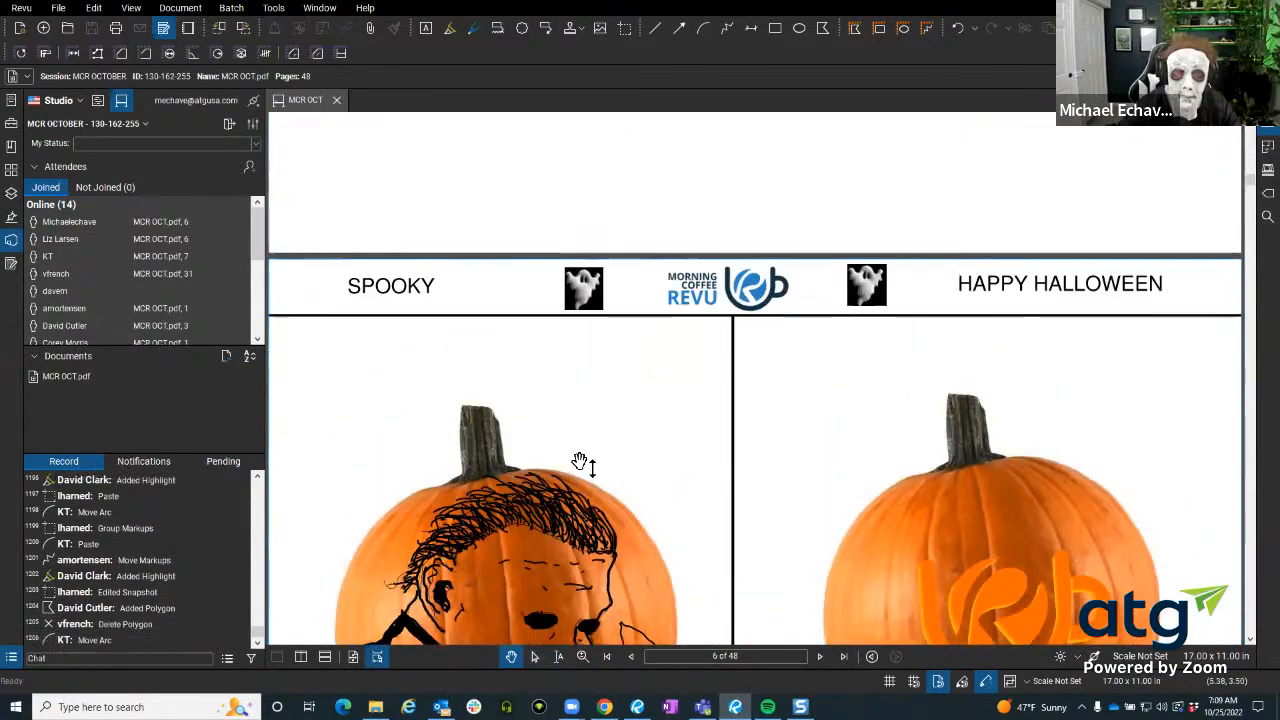
pyautogui.scroll(1, 580, 462)
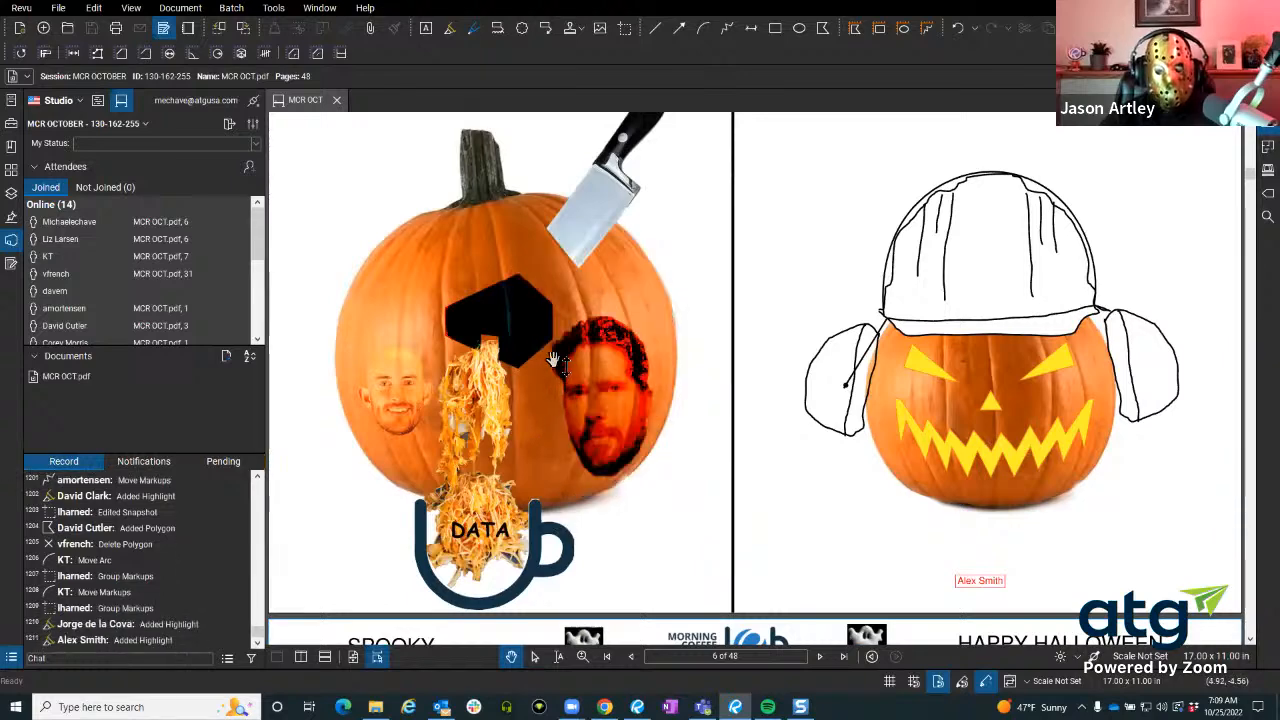
pyautogui.scroll(-1, 553, 360)
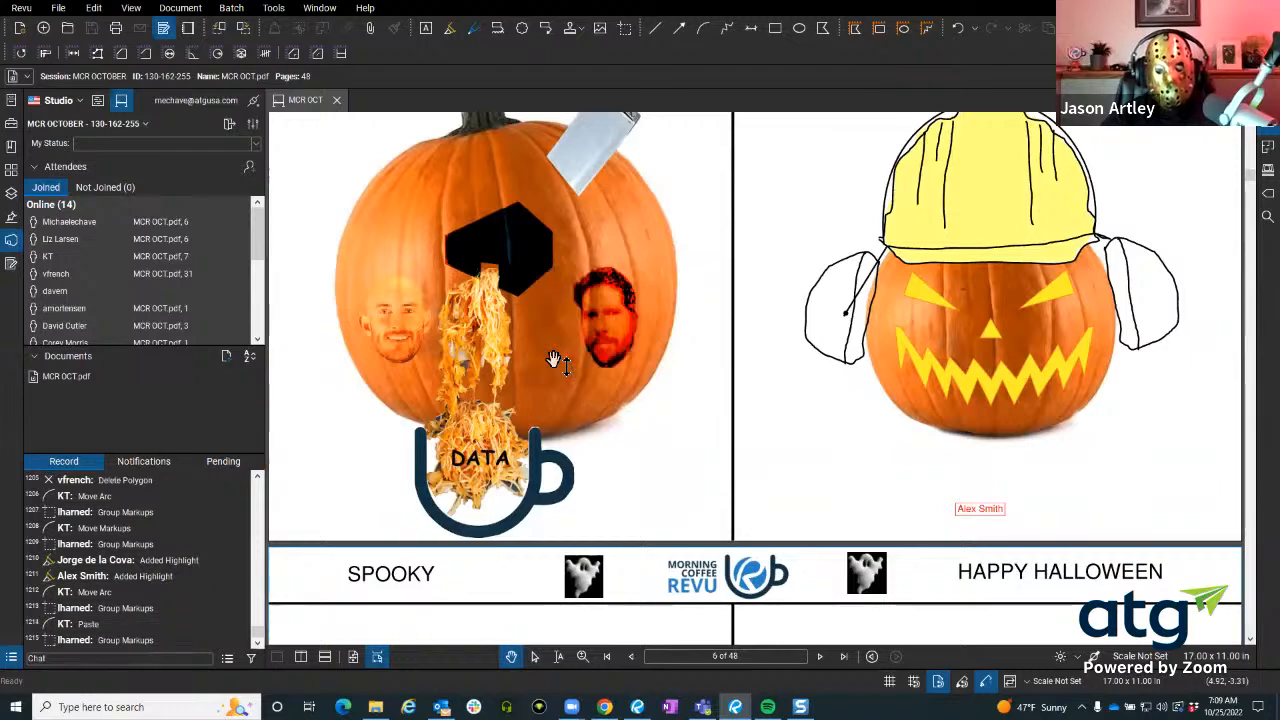
pyautogui.scroll(-3, 553, 360)
pyautogui.scroll(-4, 553, 360)
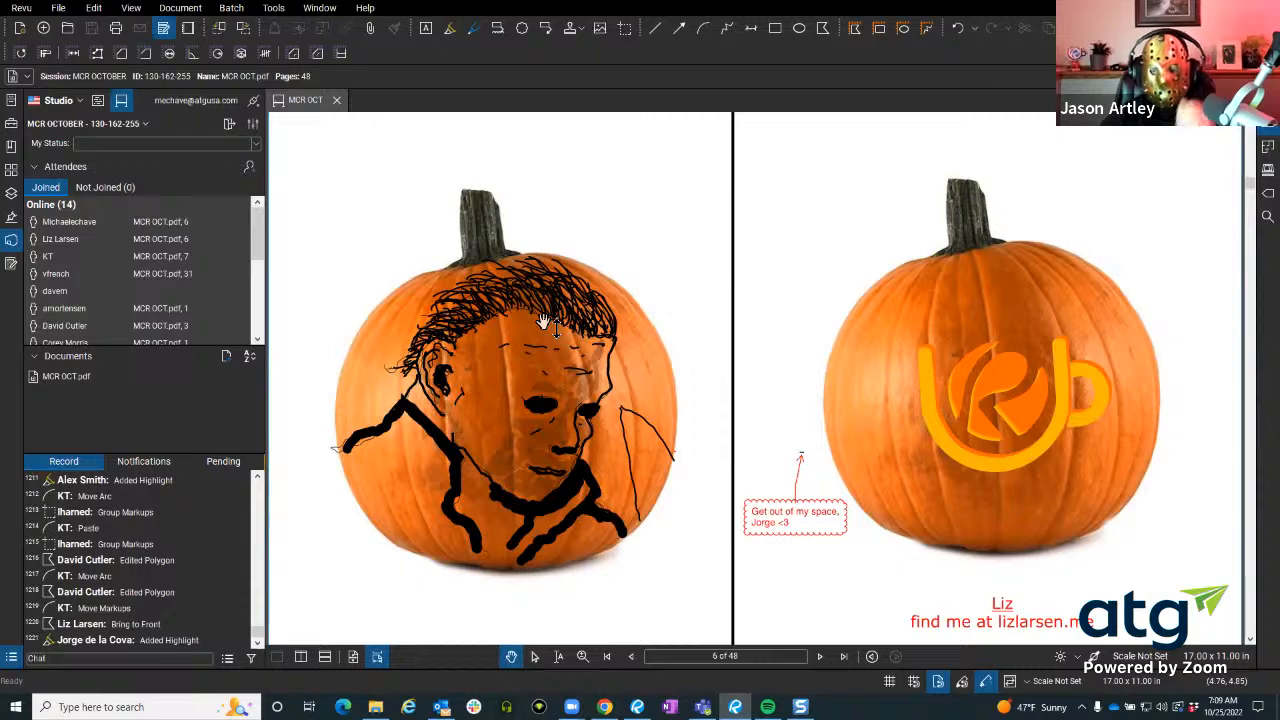
pyautogui.scroll(-2, 542, 322)
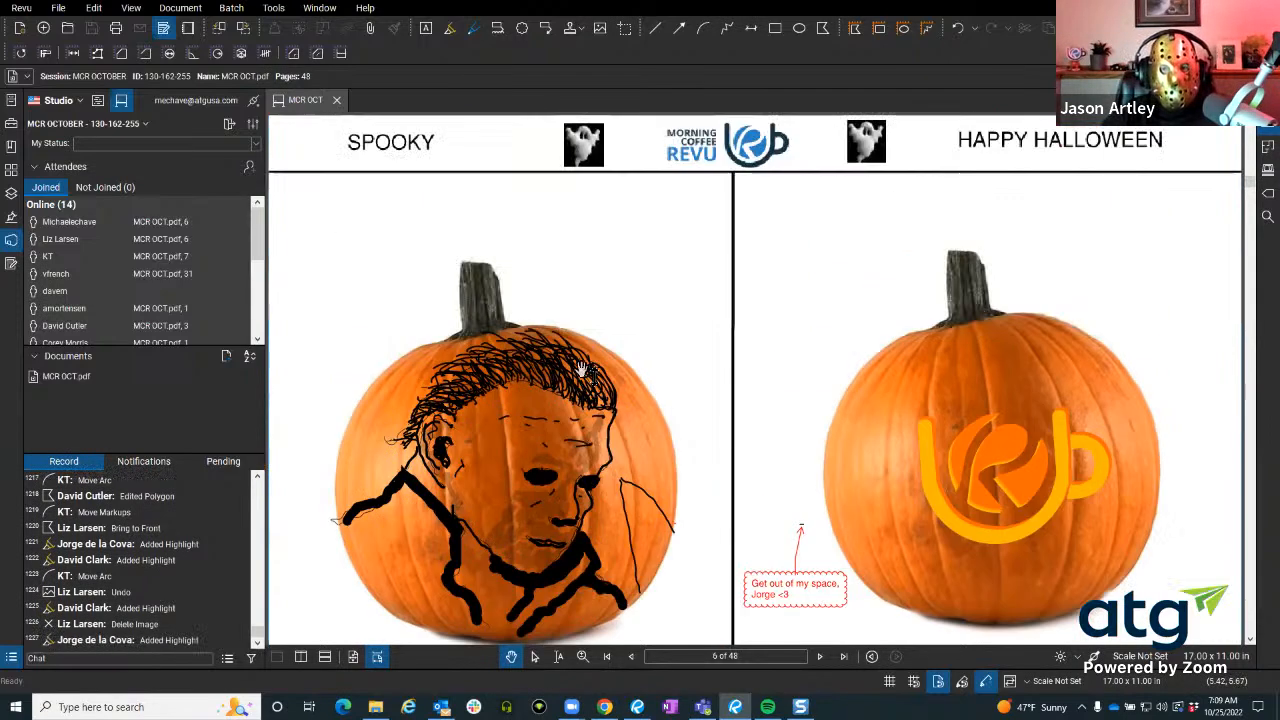
# Look over the pumpkins on pages 7 and 8 and return to page 6.
pyautogui.scroll(-5, 578, 365)
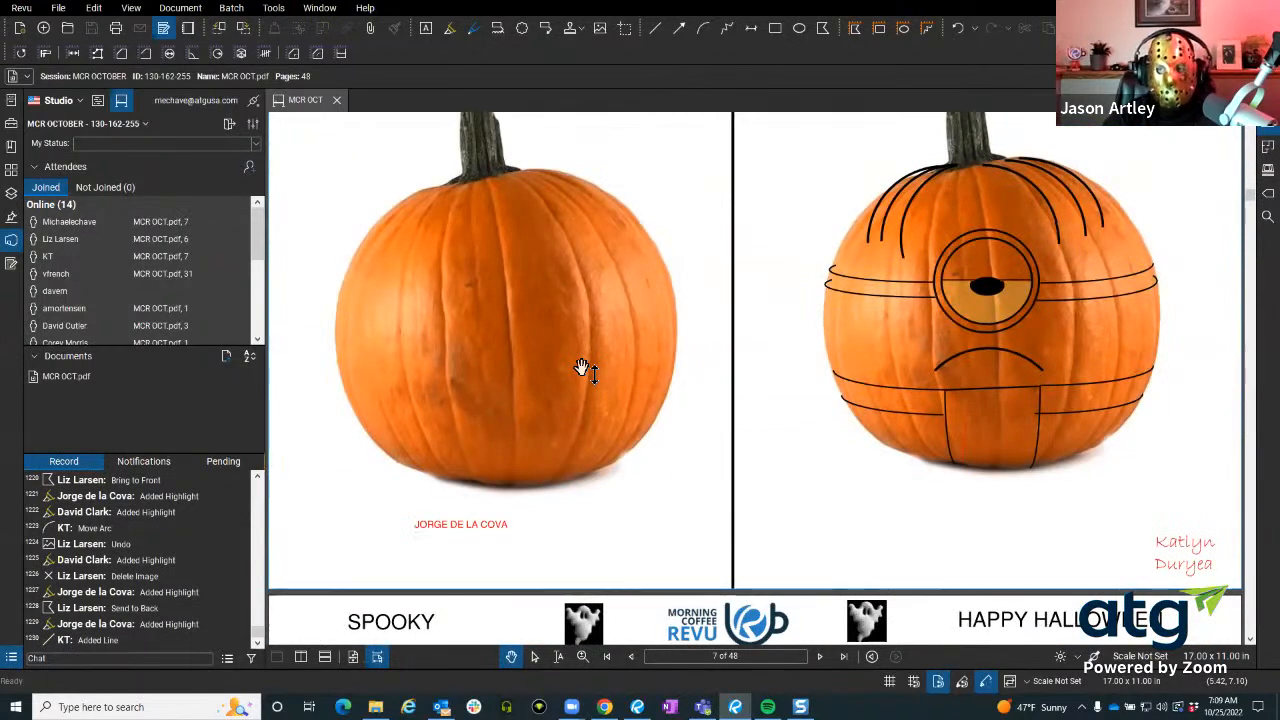
pyautogui.scroll(-5, 584, 368)
pyautogui.scroll(7, 584, 368)
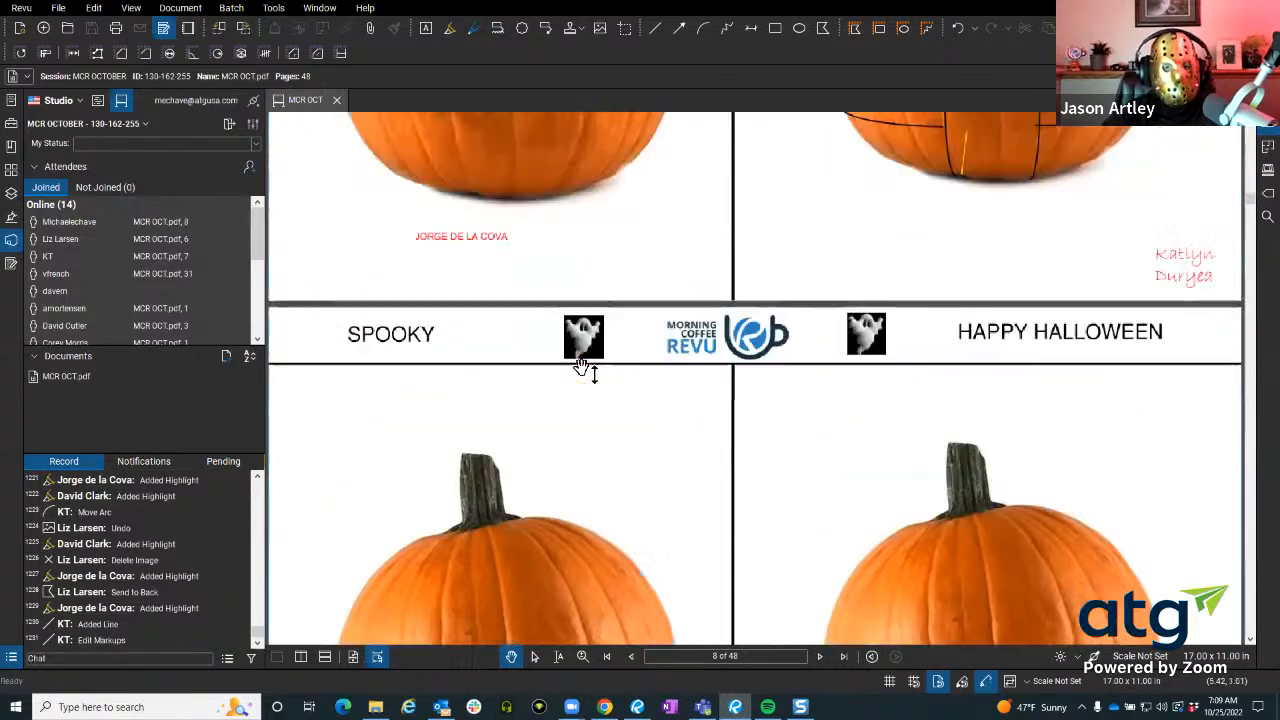
pyautogui.scroll(-2, 584, 368)
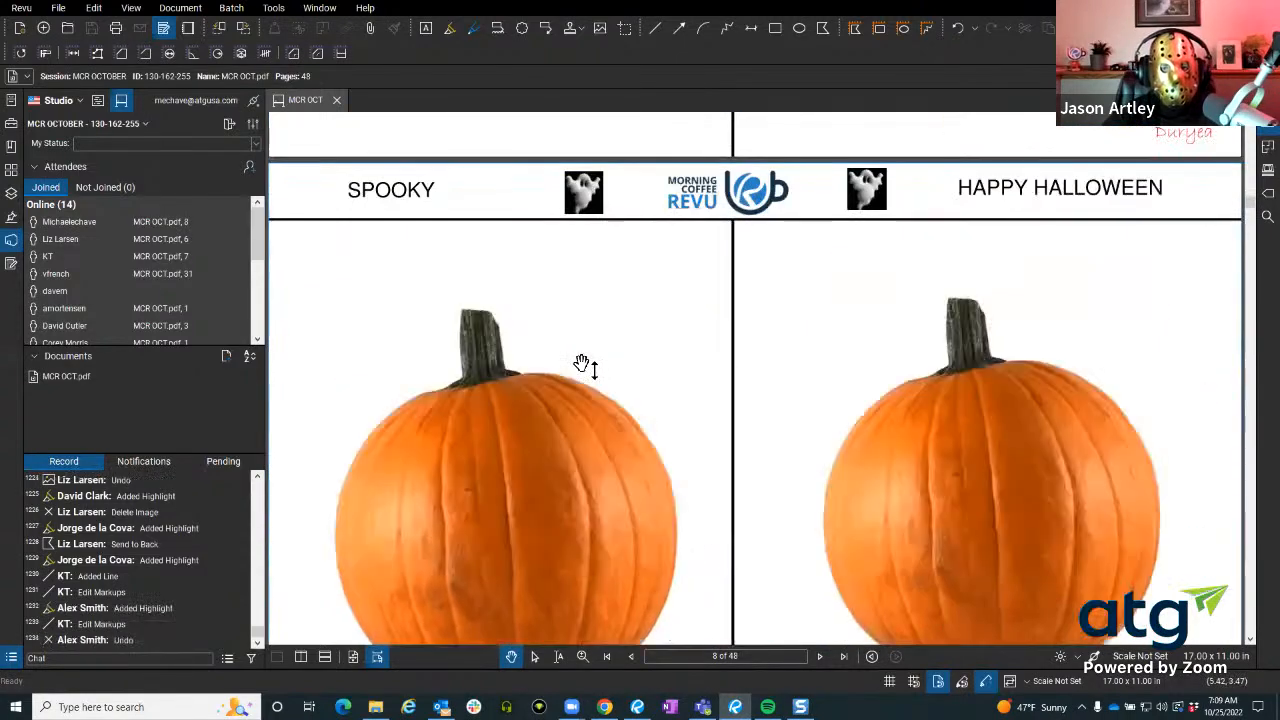
pyautogui.scroll(8, 580, 368)
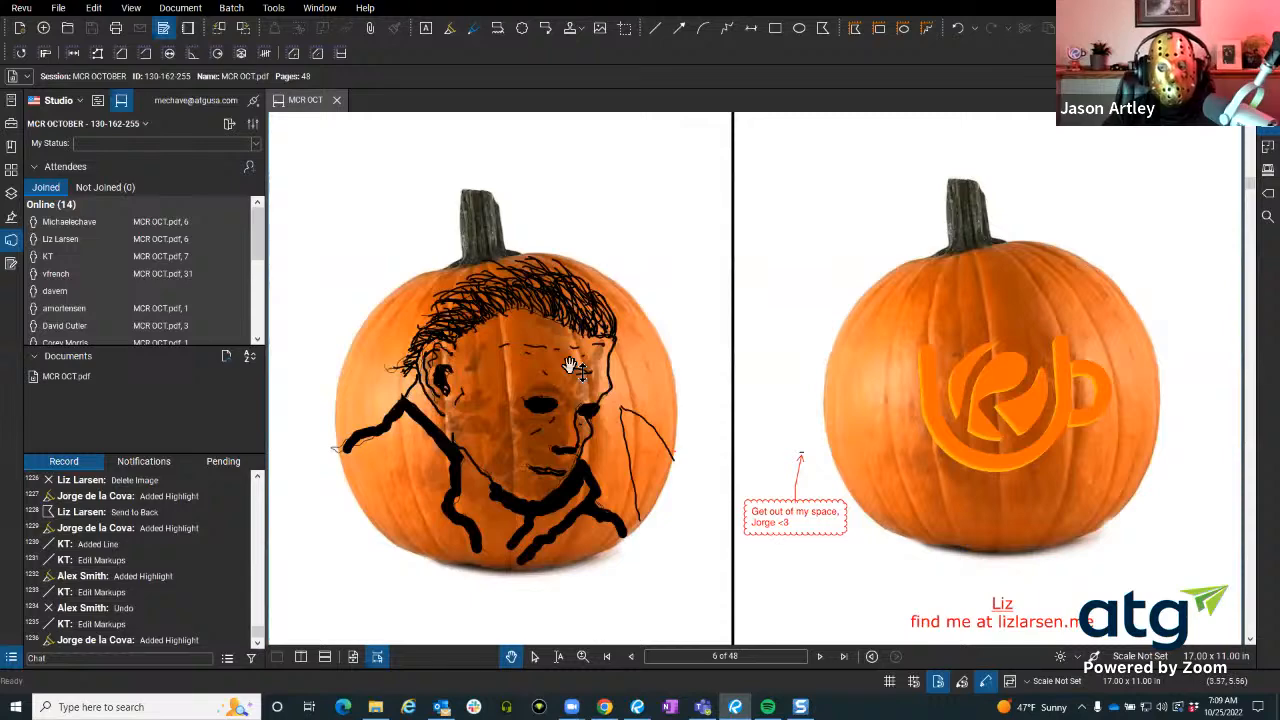
# Jump to the page 31 attendee's location and check the pumpkins from there back to page 27.
pyautogui.doubleClick(170, 276)
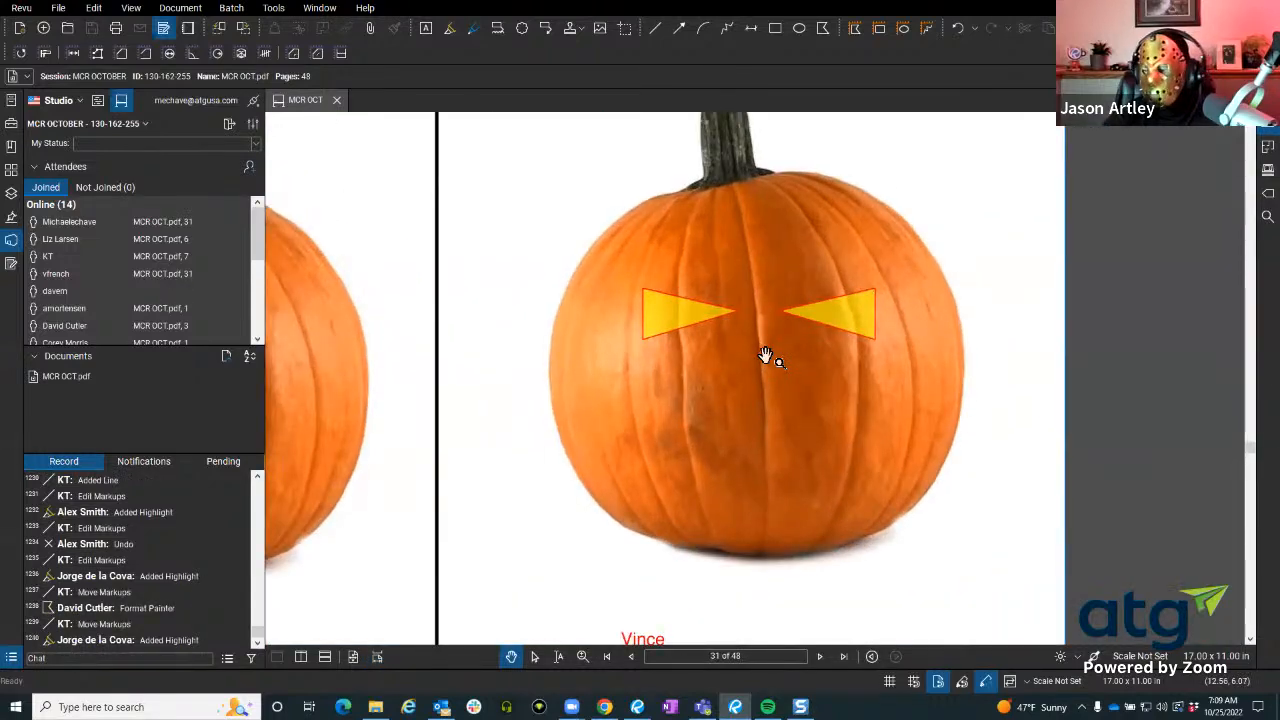
pyautogui.click(630, 657)
pyautogui.click(630, 657)
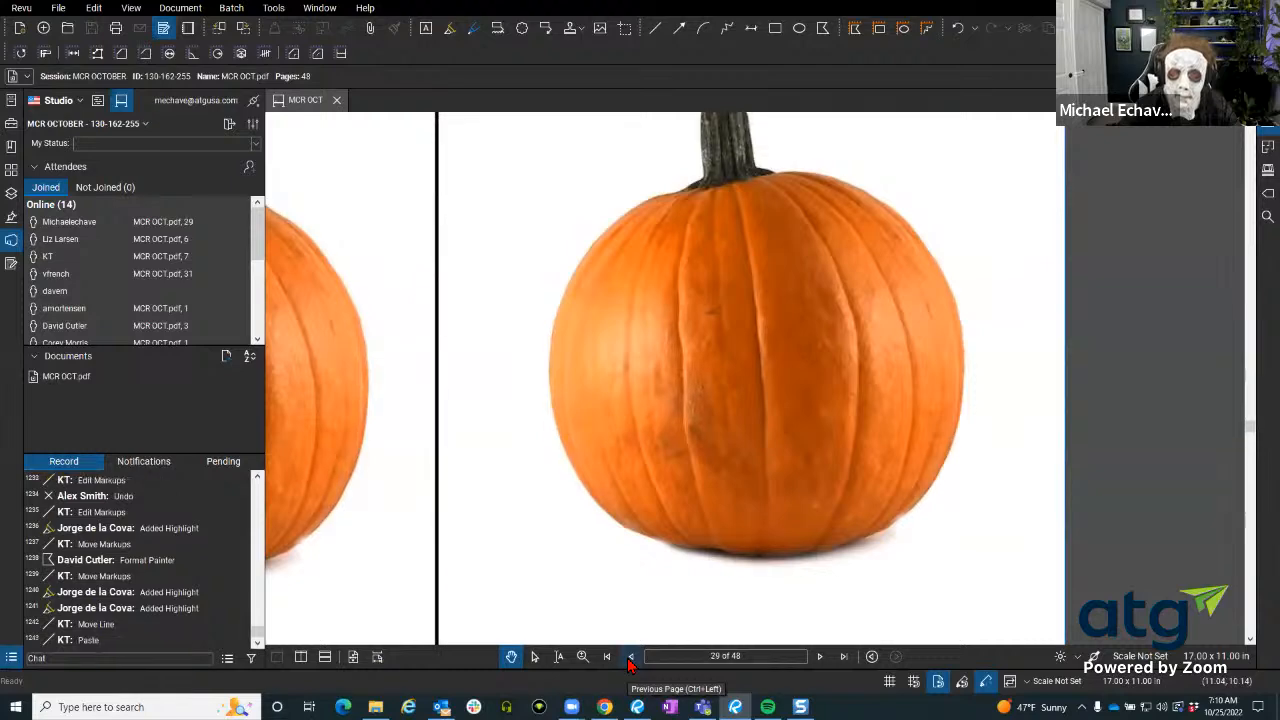
pyautogui.click(630, 657)
pyautogui.click(630, 657)
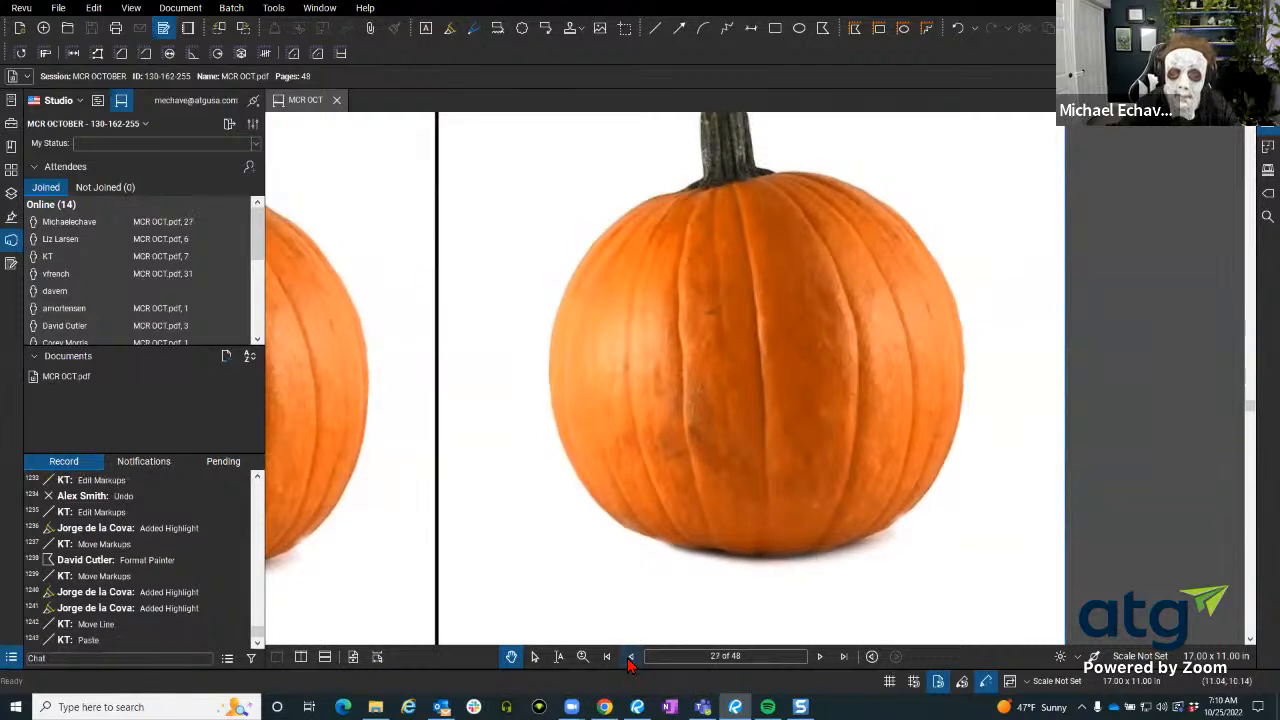
# Return to page 1 and review the pumpkins page by page up to page 8.
pyautogui.click(607, 658)
pyautogui.scroll(-4, 743, 321)
pyautogui.scroll(1, 473, 410)
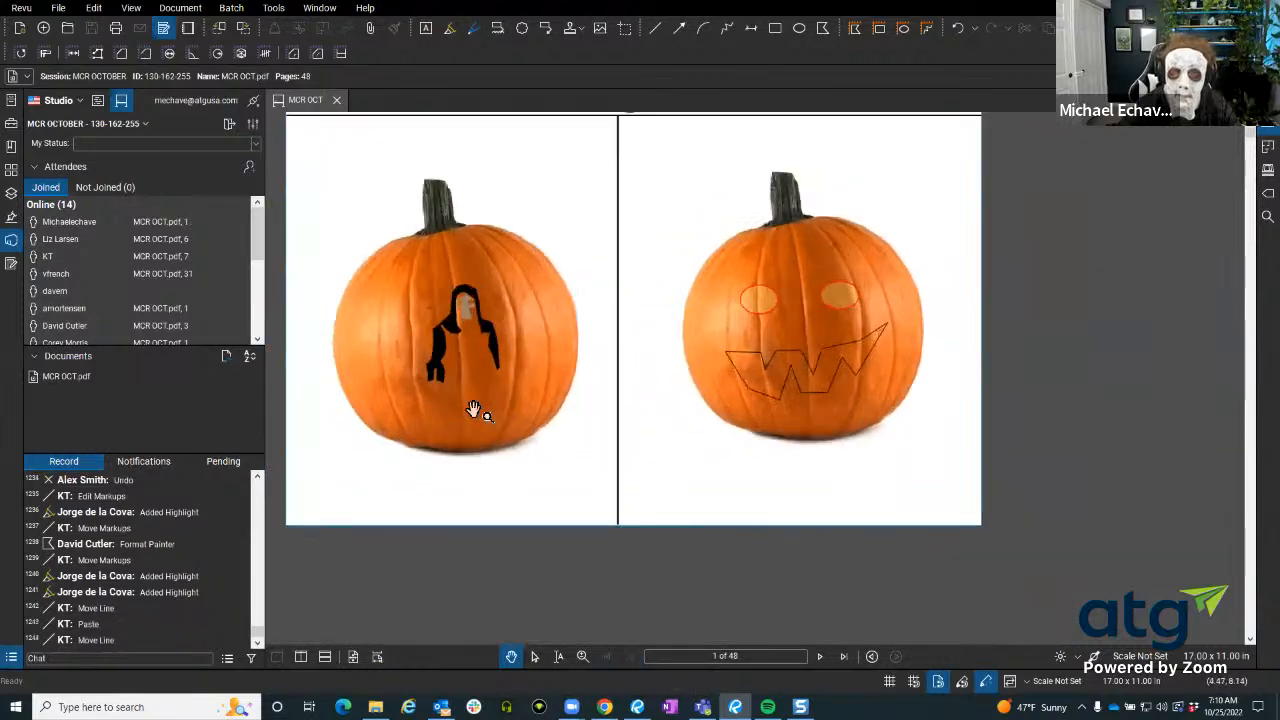
pyautogui.click(819, 656)
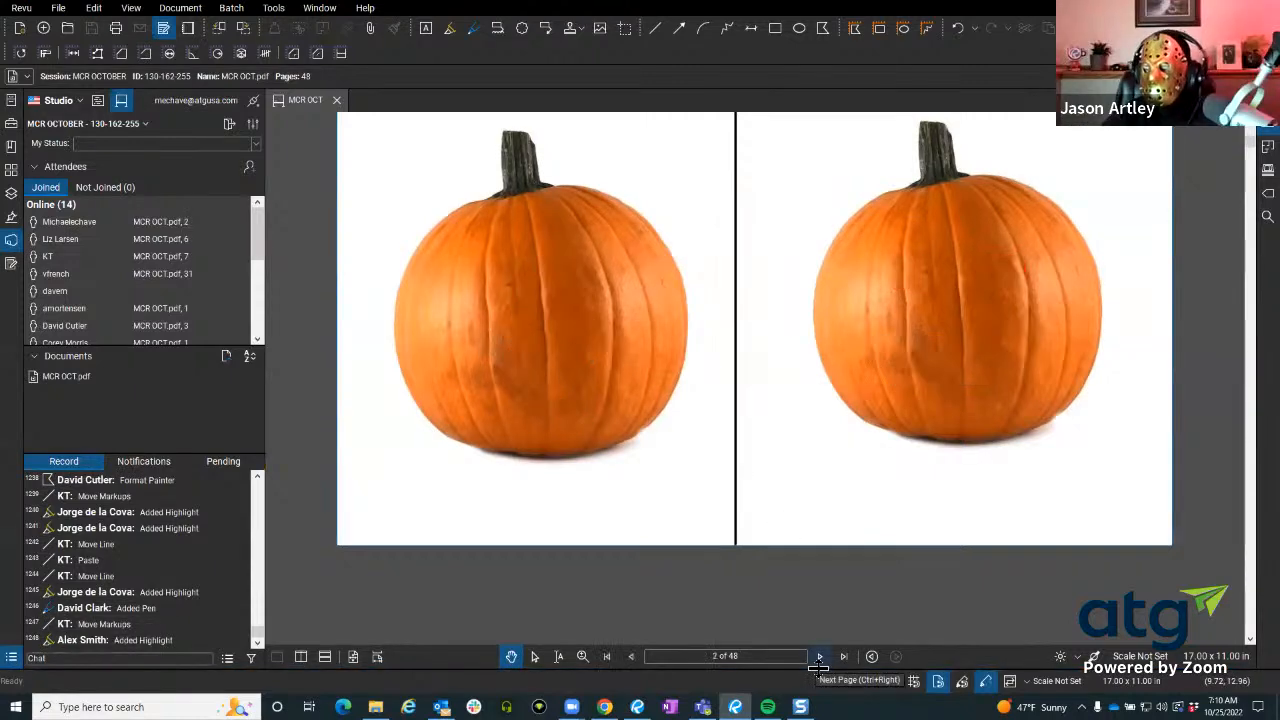
pyautogui.click(819, 656)
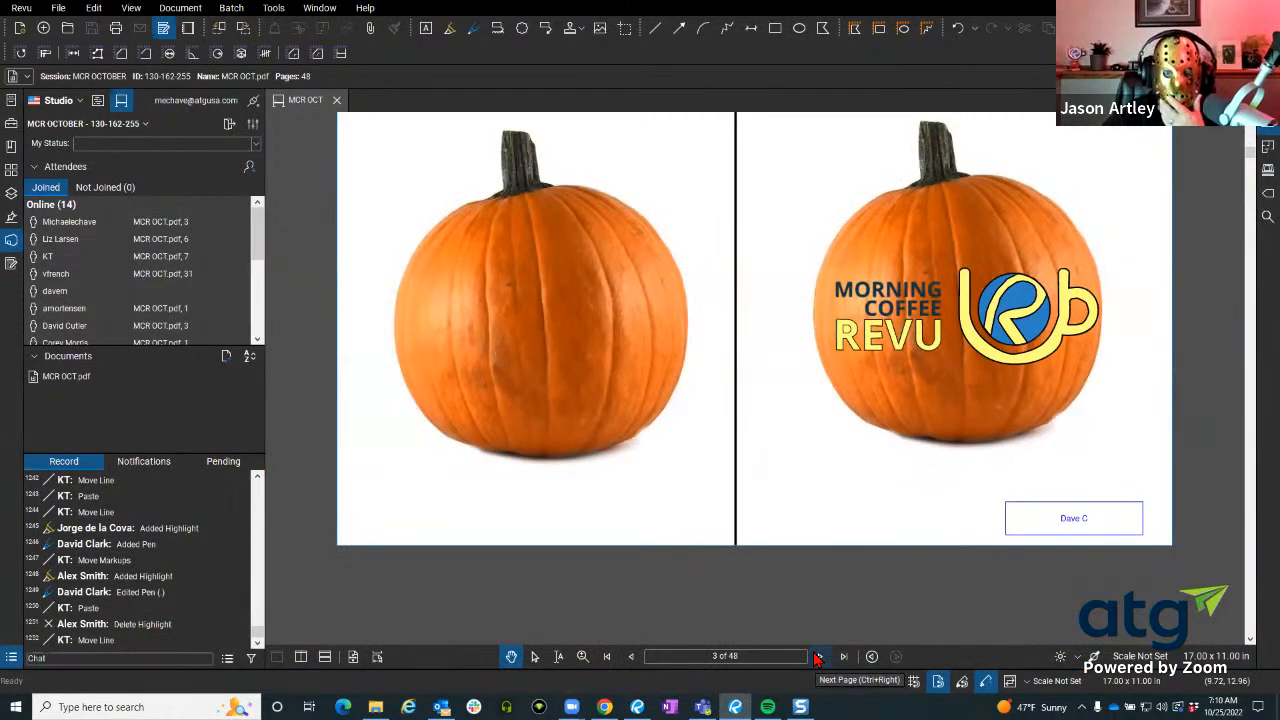
pyautogui.click(819, 656)
pyautogui.click(819, 656)
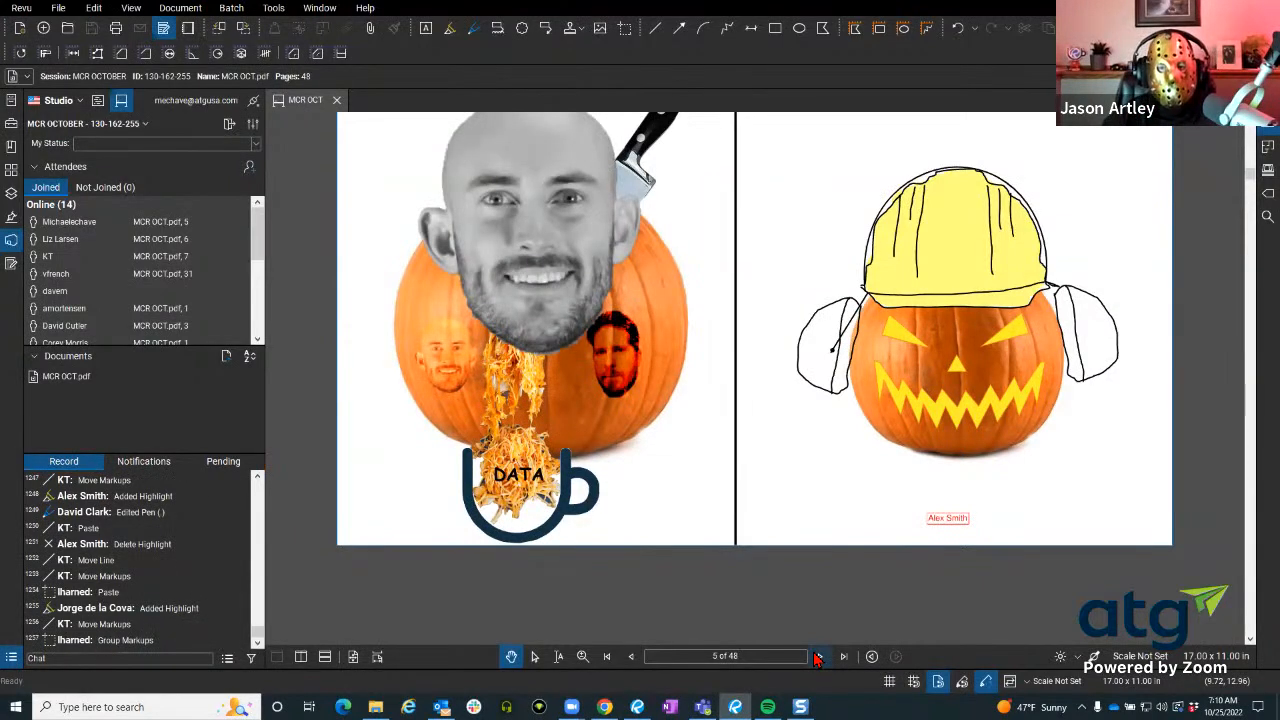
pyautogui.click(817, 657)
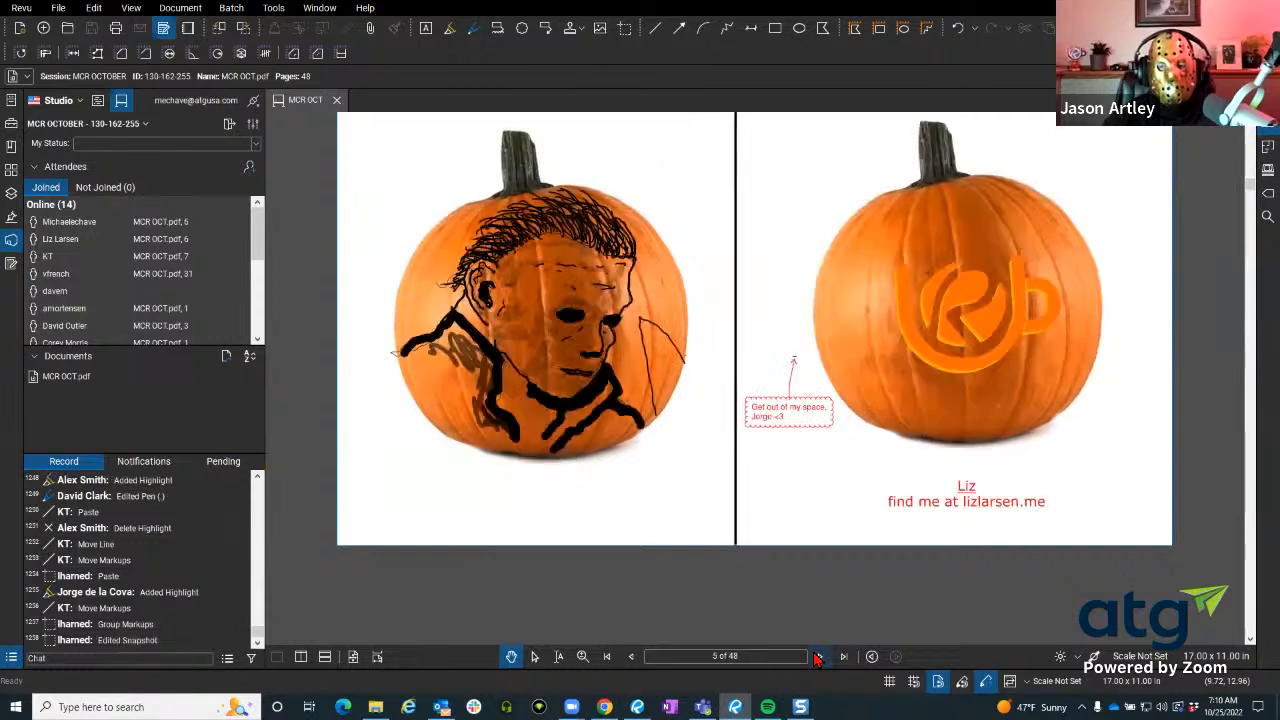
pyautogui.click(817, 657)
pyautogui.click(817, 657)
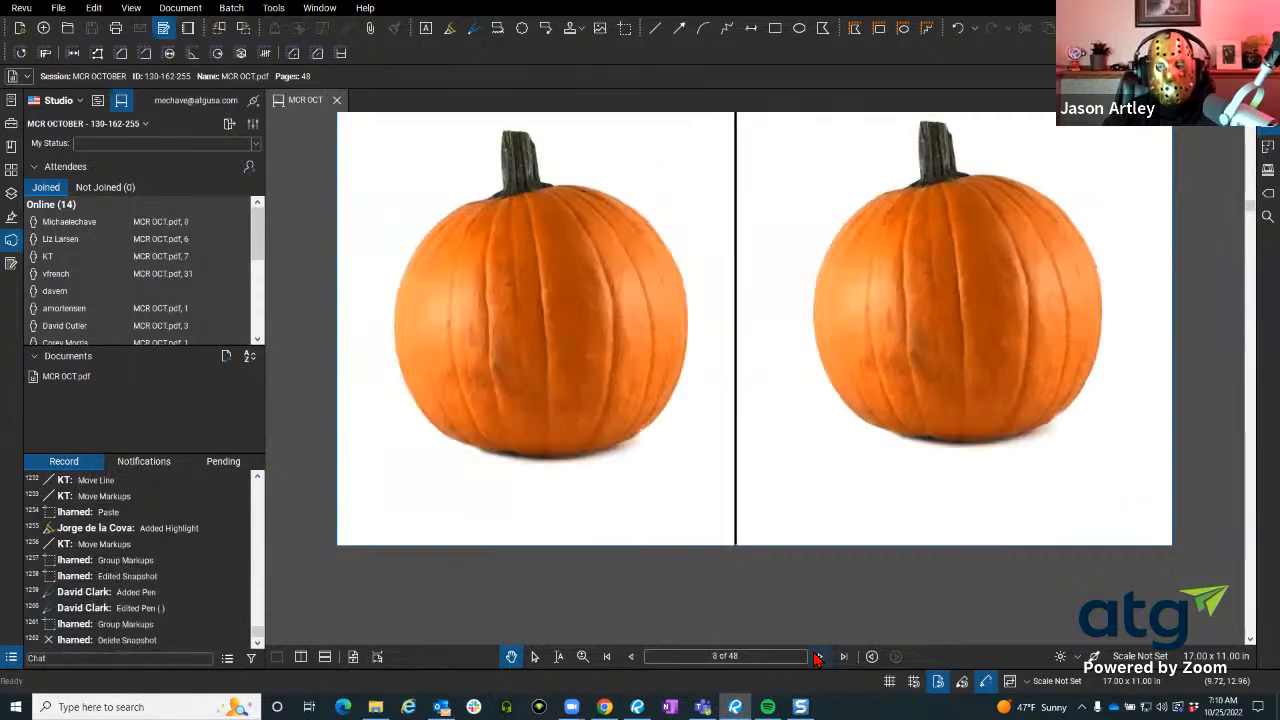
# Check the pumpkins page by page from page 8 to the decorated pair on page 23.
pyautogui.click(817, 657)
pyautogui.click(817, 657)
pyautogui.click(817, 657)
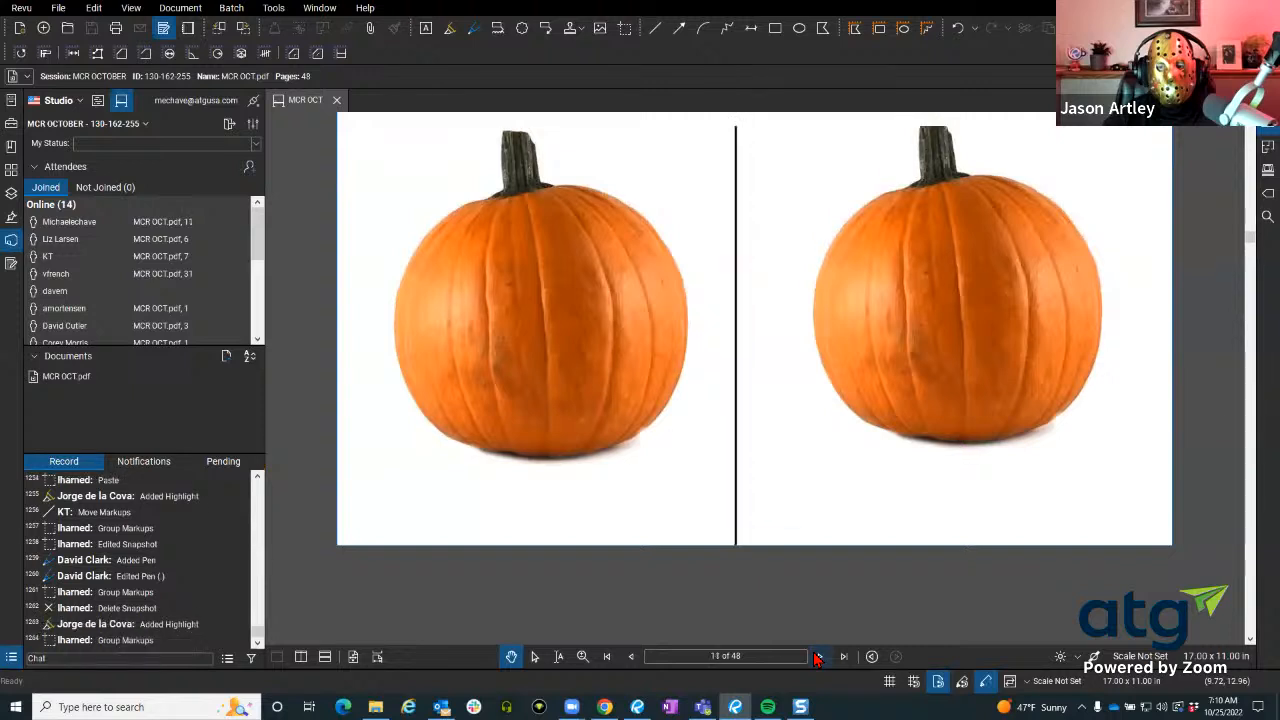
pyautogui.click(817, 657)
pyautogui.click(817, 657)
pyautogui.click(817, 657)
pyautogui.click(817, 657)
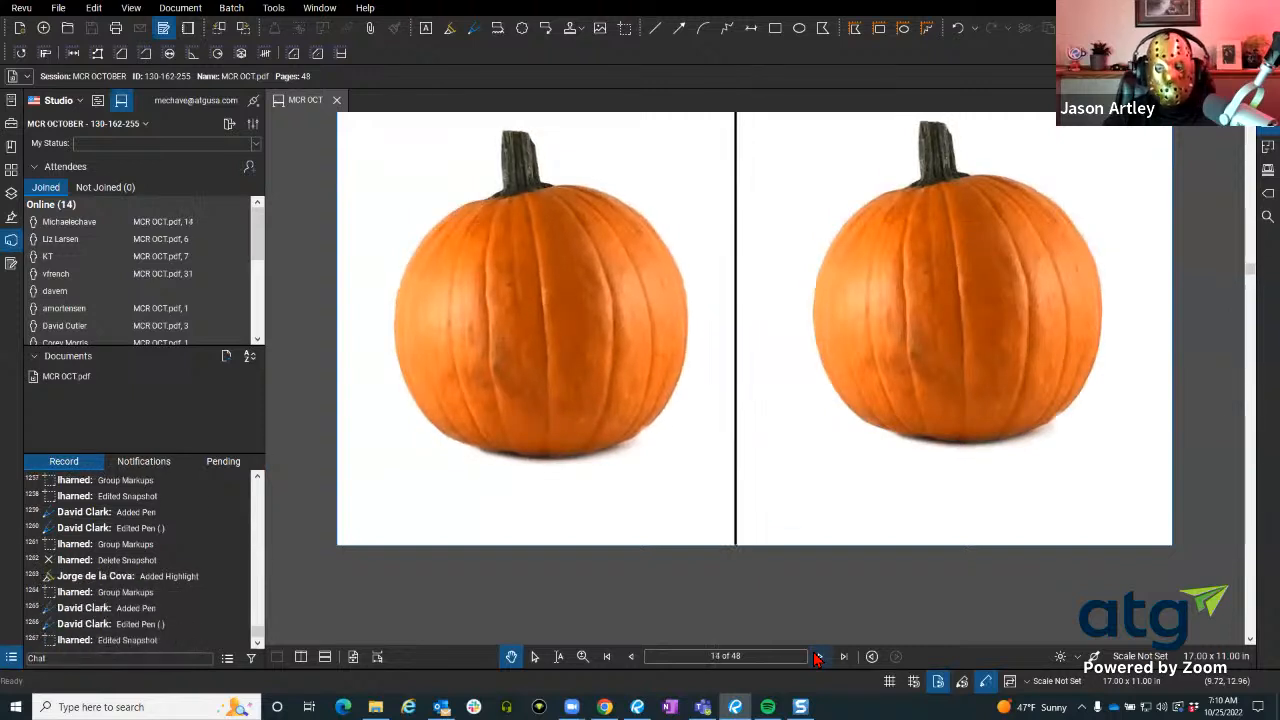
pyautogui.click(817, 657)
pyautogui.click(817, 657)
pyautogui.click(817, 657)
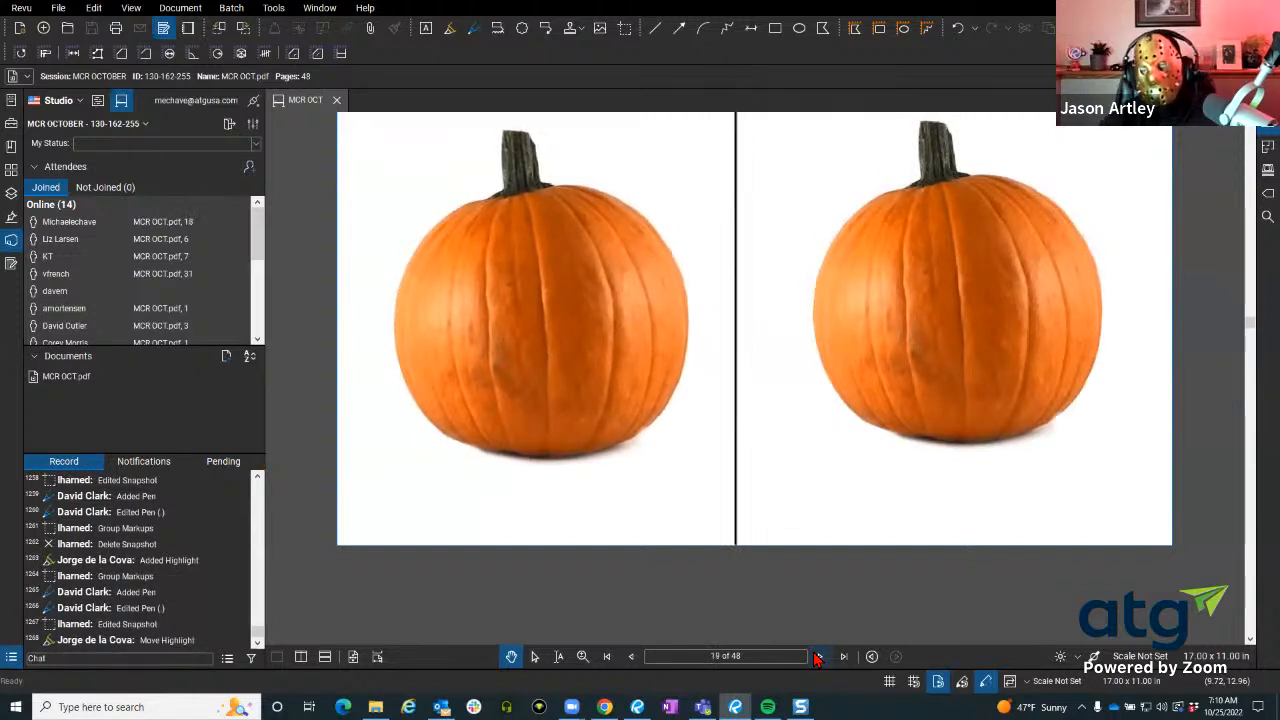
pyautogui.click(817, 657)
pyautogui.click(817, 657)
pyautogui.click(817, 657)
pyautogui.click(817, 657)
pyautogui.click(817, 657)
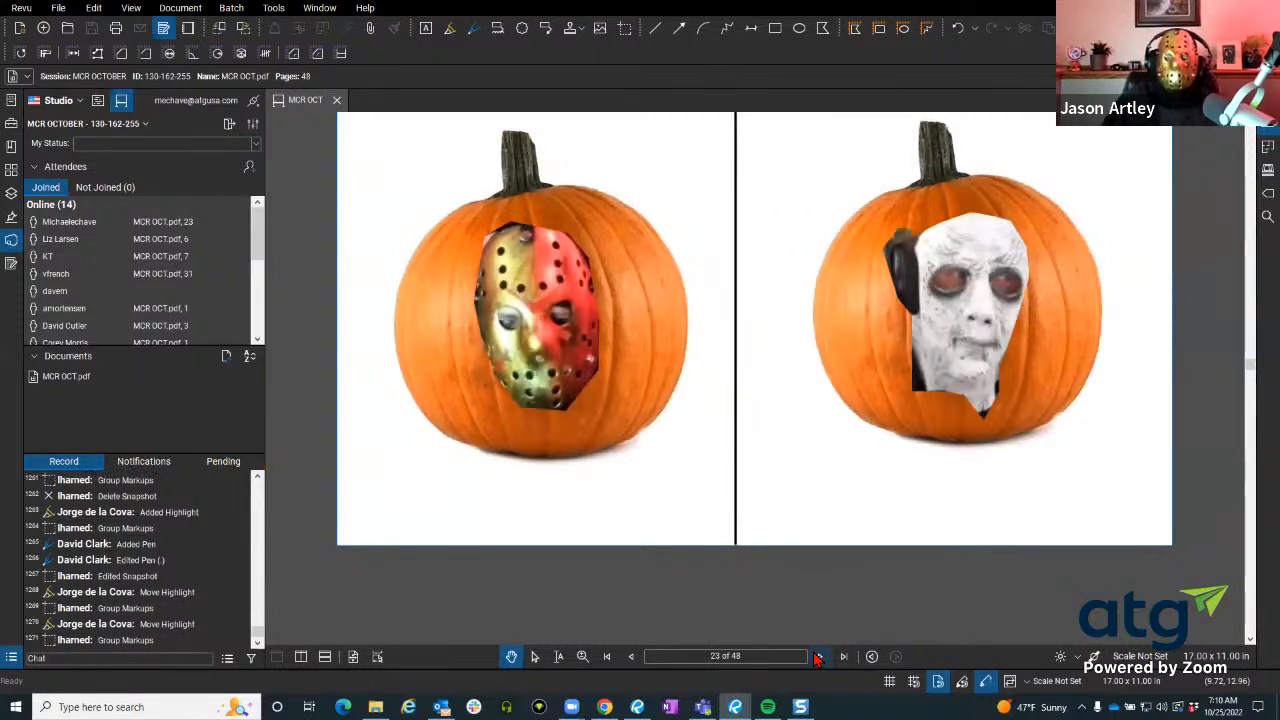
# Check the pumpkins page by page from page 23 to page 31.
pyautogui.click(817, 657)
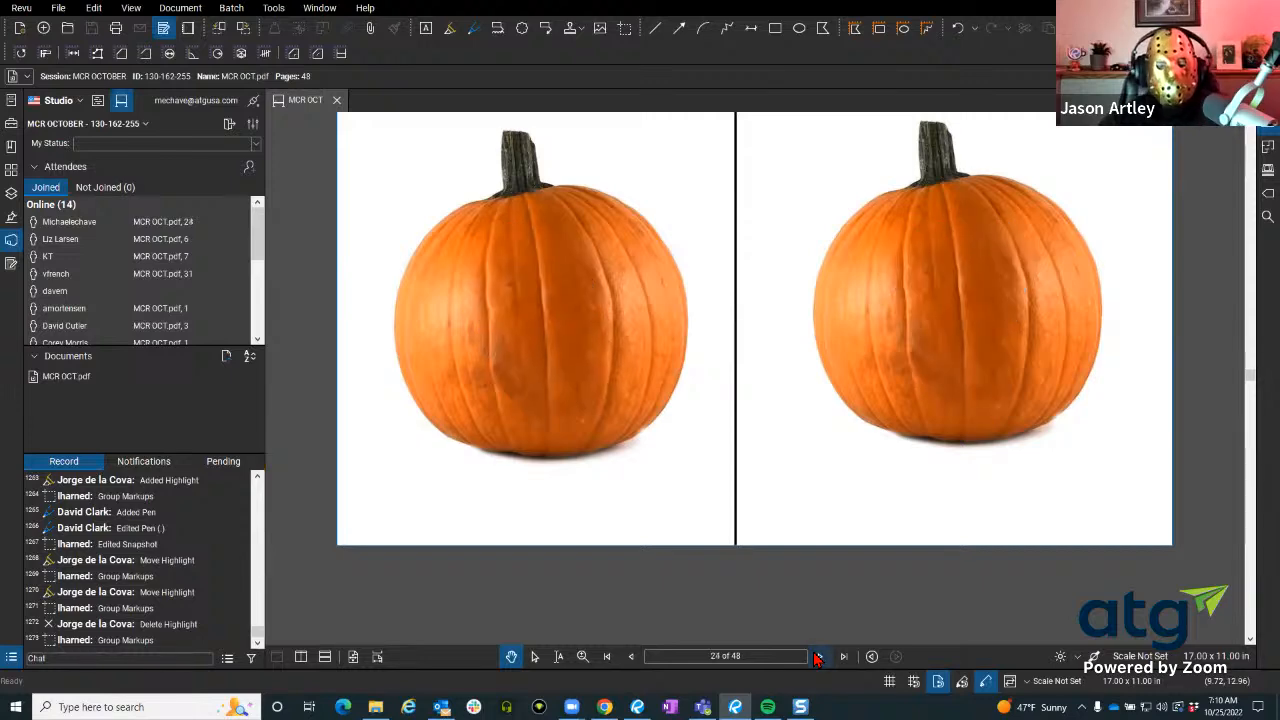
pyautogui.click(817, 657)
pyautogui.click(817, 657)
pyautogui.click(817, 657)
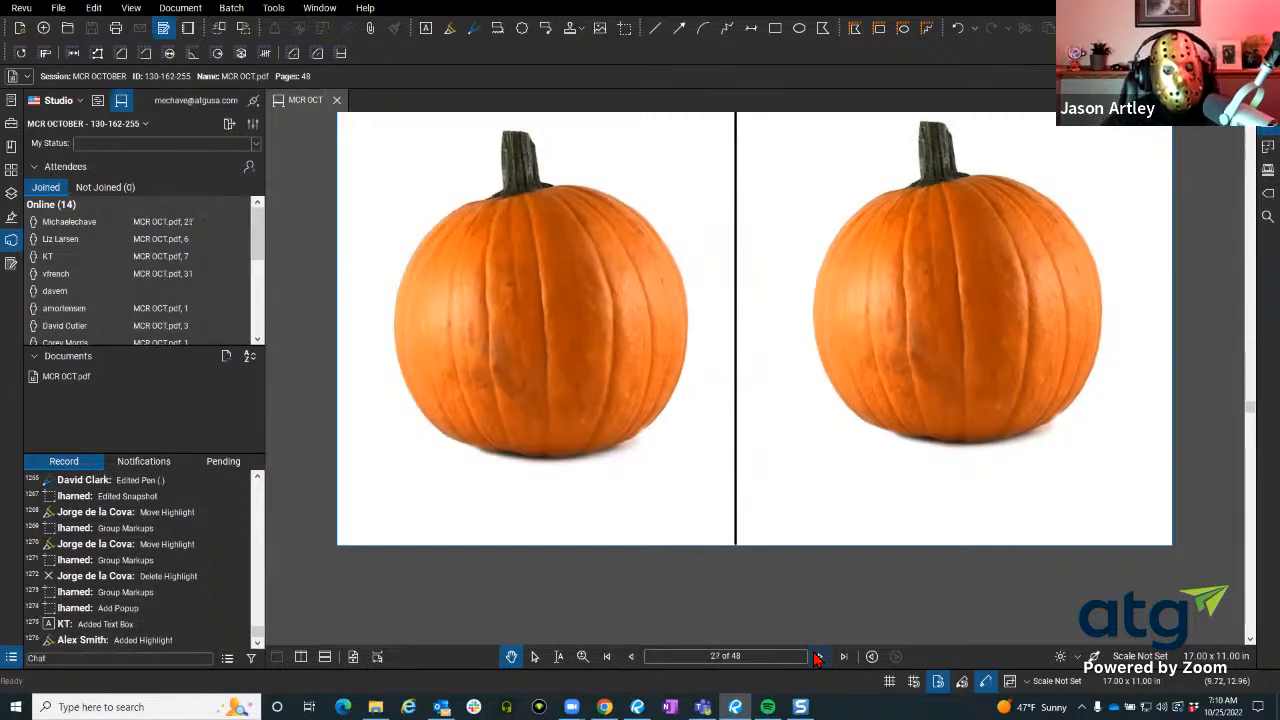
pyautogui.click(817, 657)
pyautogui.click(817, 657)
pyautogui.click(817, 657)
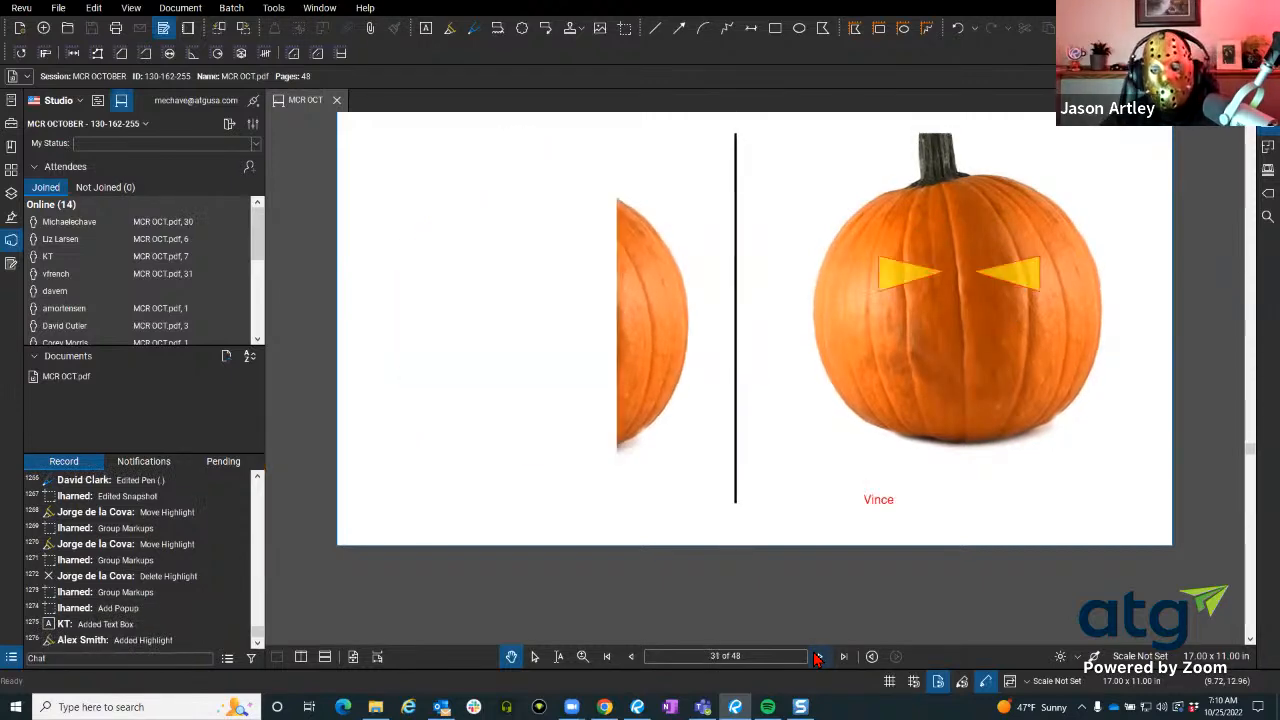
# Review the remaining pumpkins page by page from page 31 through the last page, 48.
pyautogui.click(817, 657)
pyautogui.click(817, 657)
pyautogui.click(817, 657)
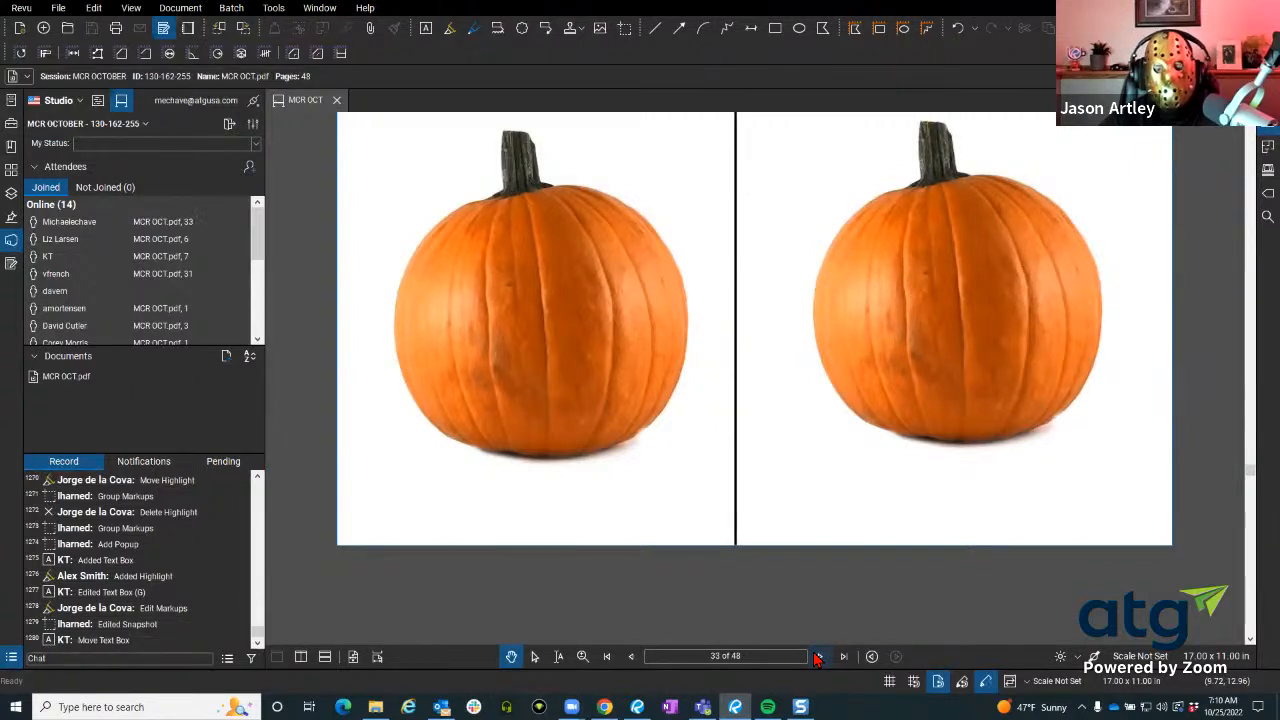
pyautogui.click(817, 657)
pyautogui.click(817, 657)
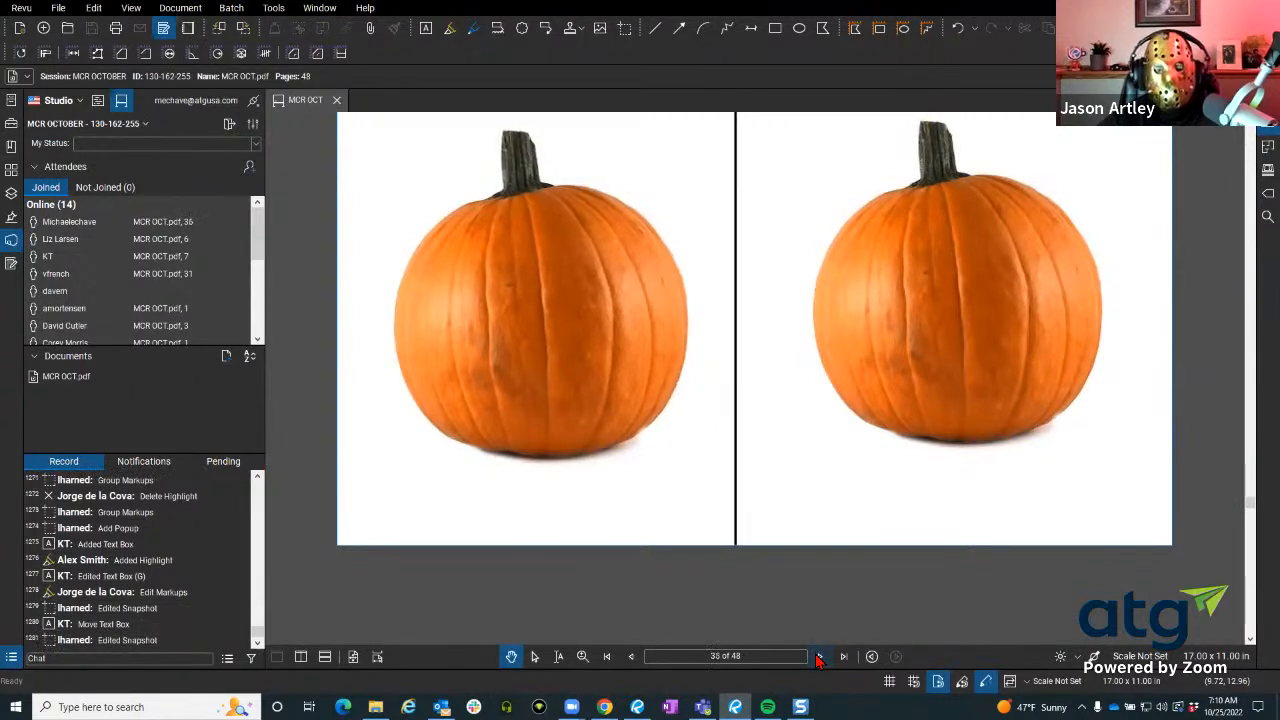
pyautogui.click(817, 657)
pyautogui.click(817, 657)
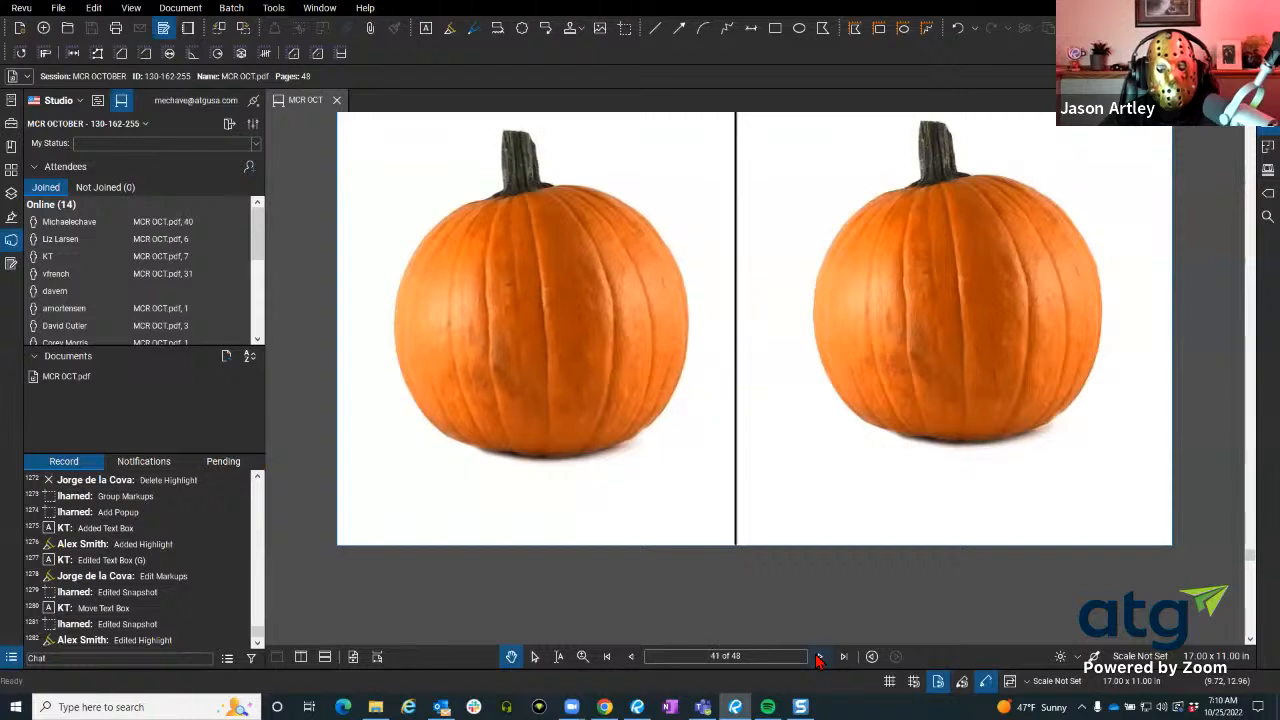
pyautogui.click(817, 657)
pyautogui.click(817, 657)
pyautogui.click(817, 657)
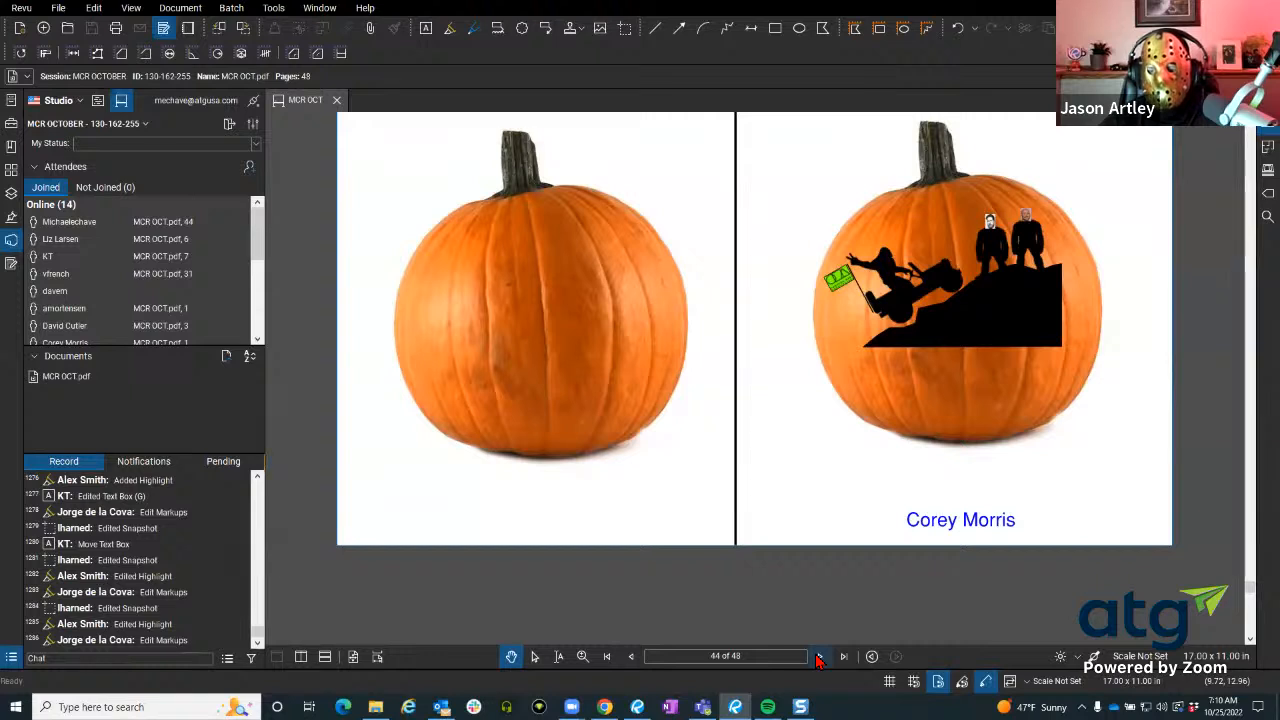
pyautogui.click(817, 657)
pyautogui.click(817, 657)
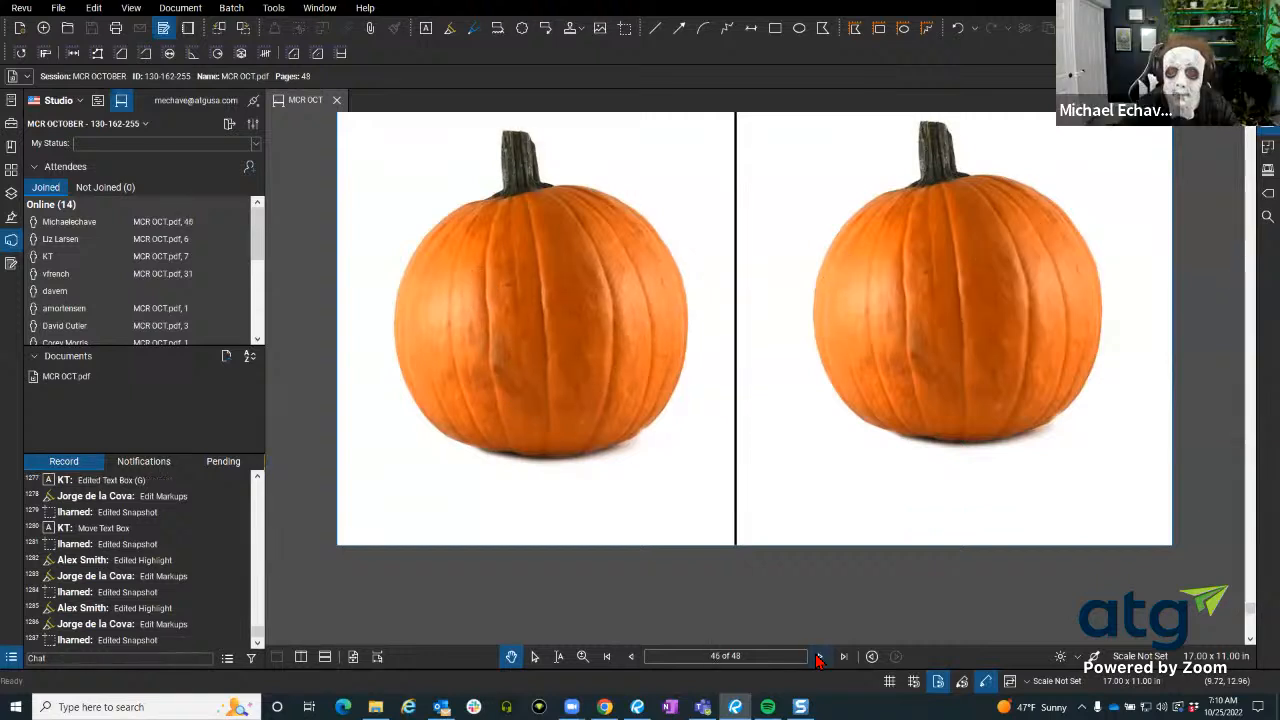
pyautogui.click(817, 657)
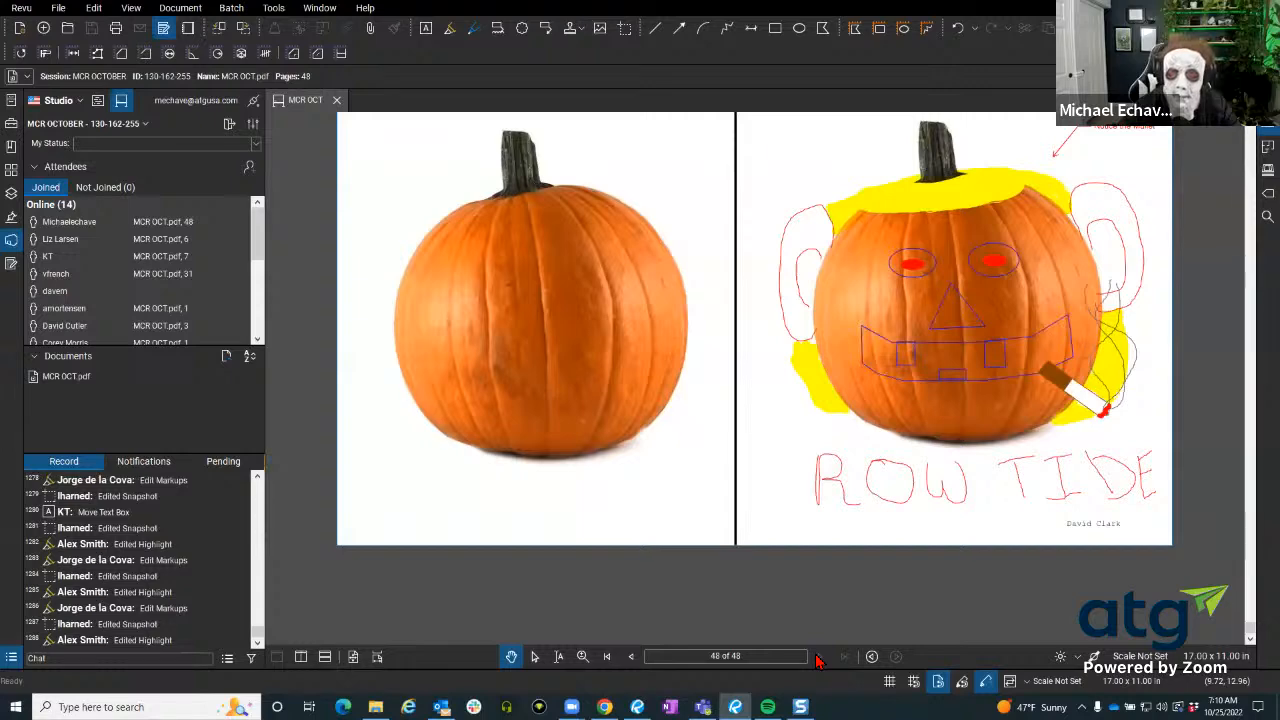
# Return to the first page and check the pumpkins up to page 4.
pyautogui.click(608, 658)
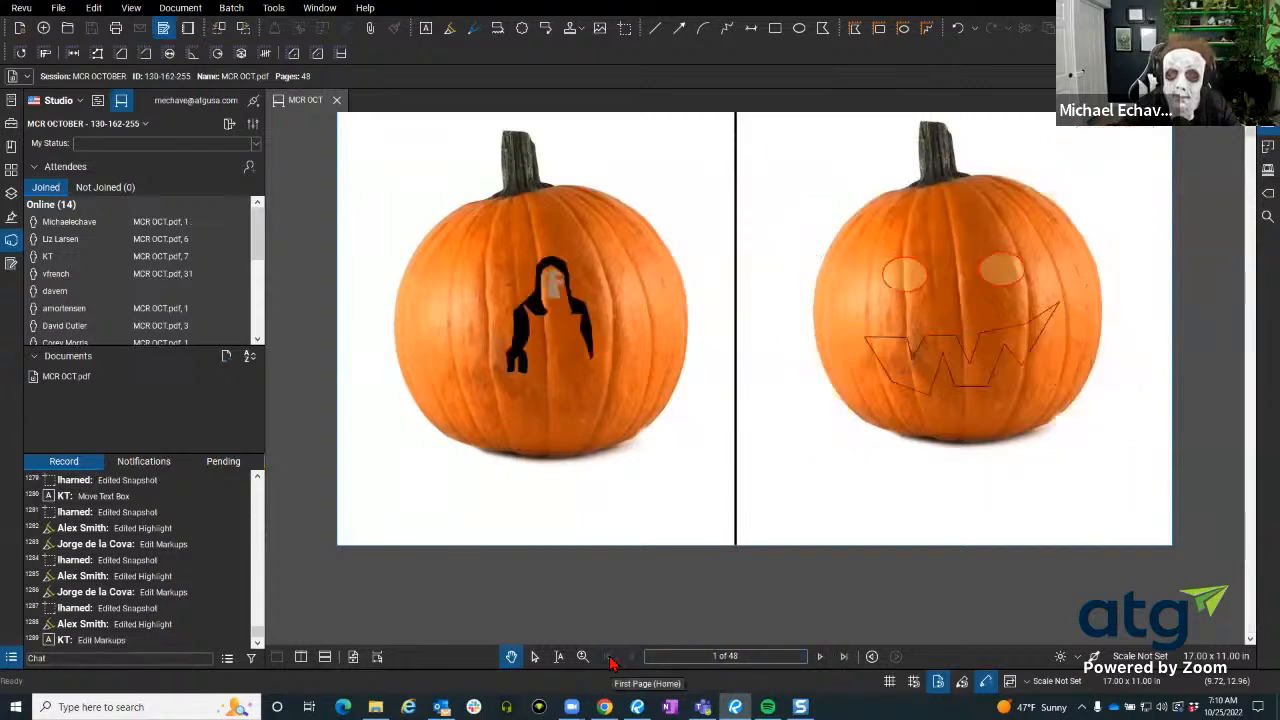
pyautogui.click(819, 657)
pyautogui.click(819, 657)
pyautogui.click(819, 657)
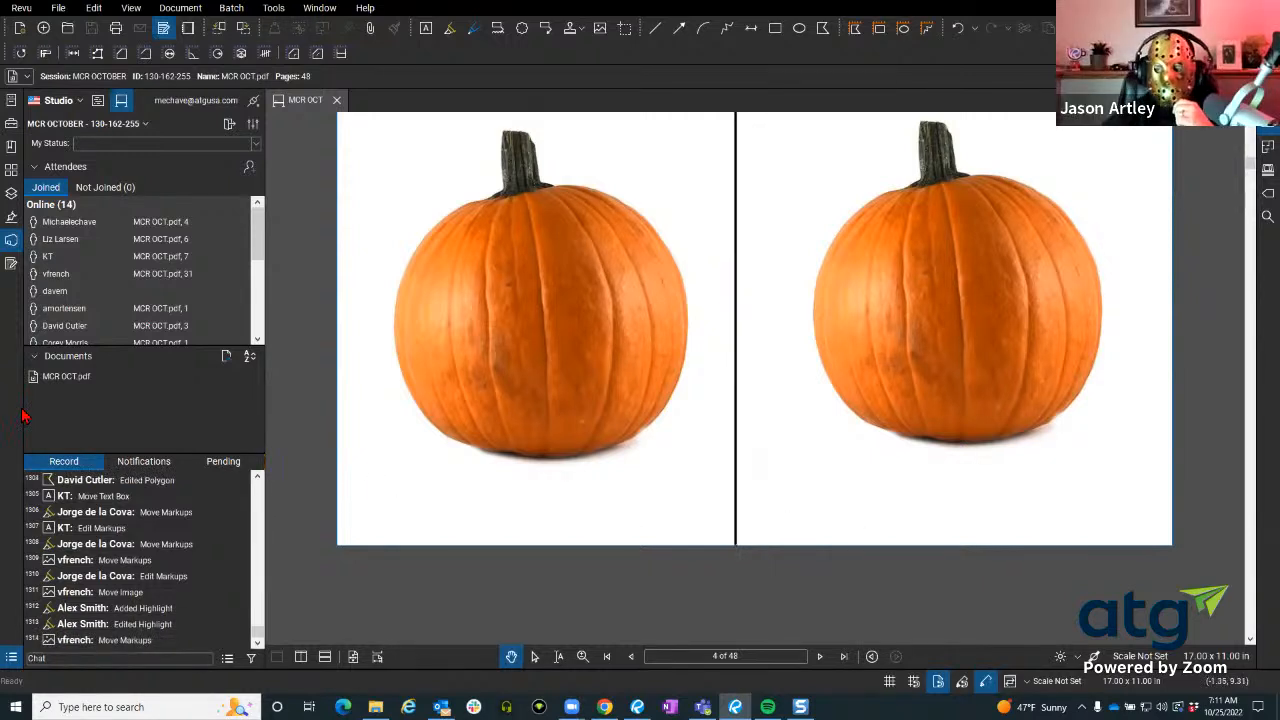
# Look through the joined attendees and jump to the location of the attendee on page 6.
pyautogui.scroll(-1, 135, 279)
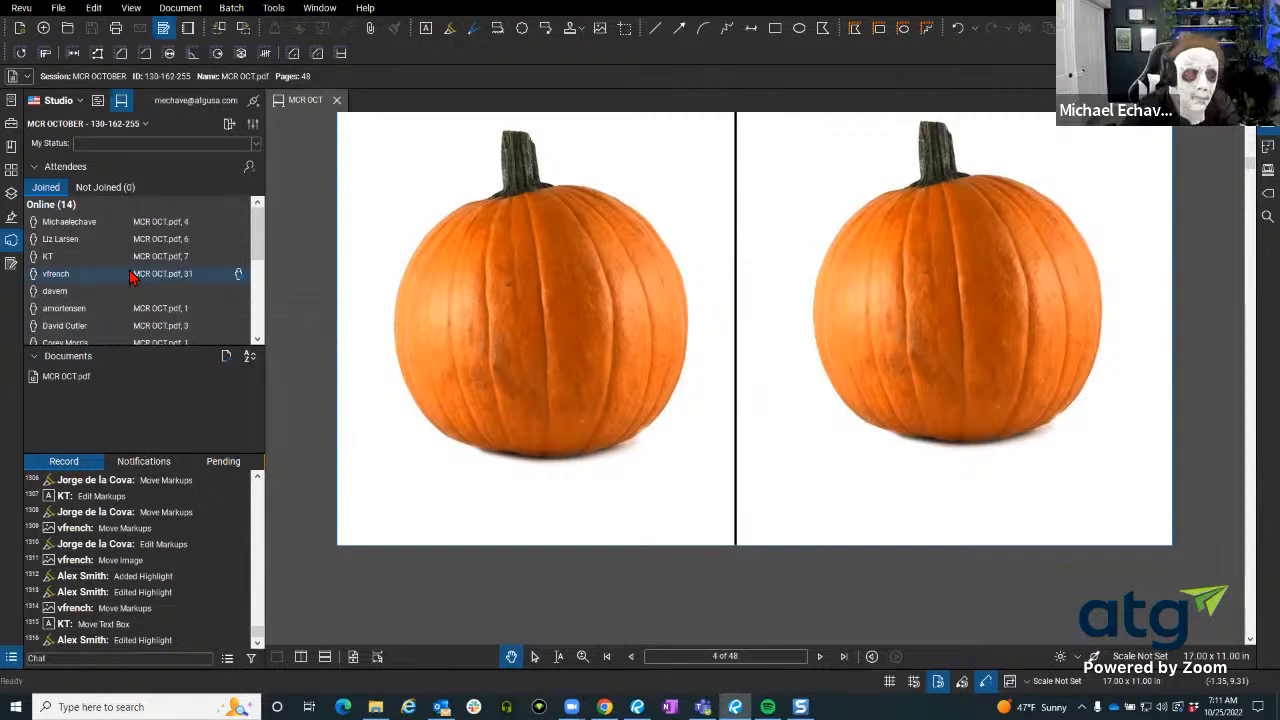
pyautogui.scroll(-5, 128, 278)
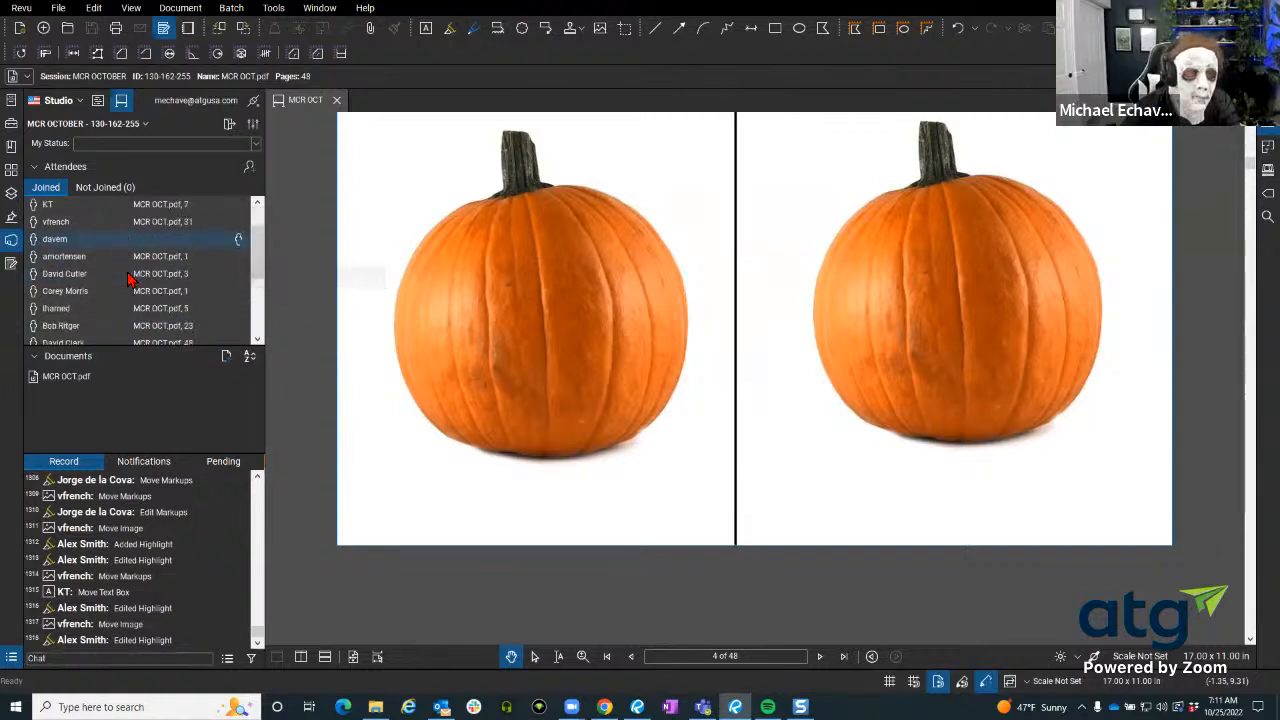
pyautogui.scroll(-3, 130, 286)
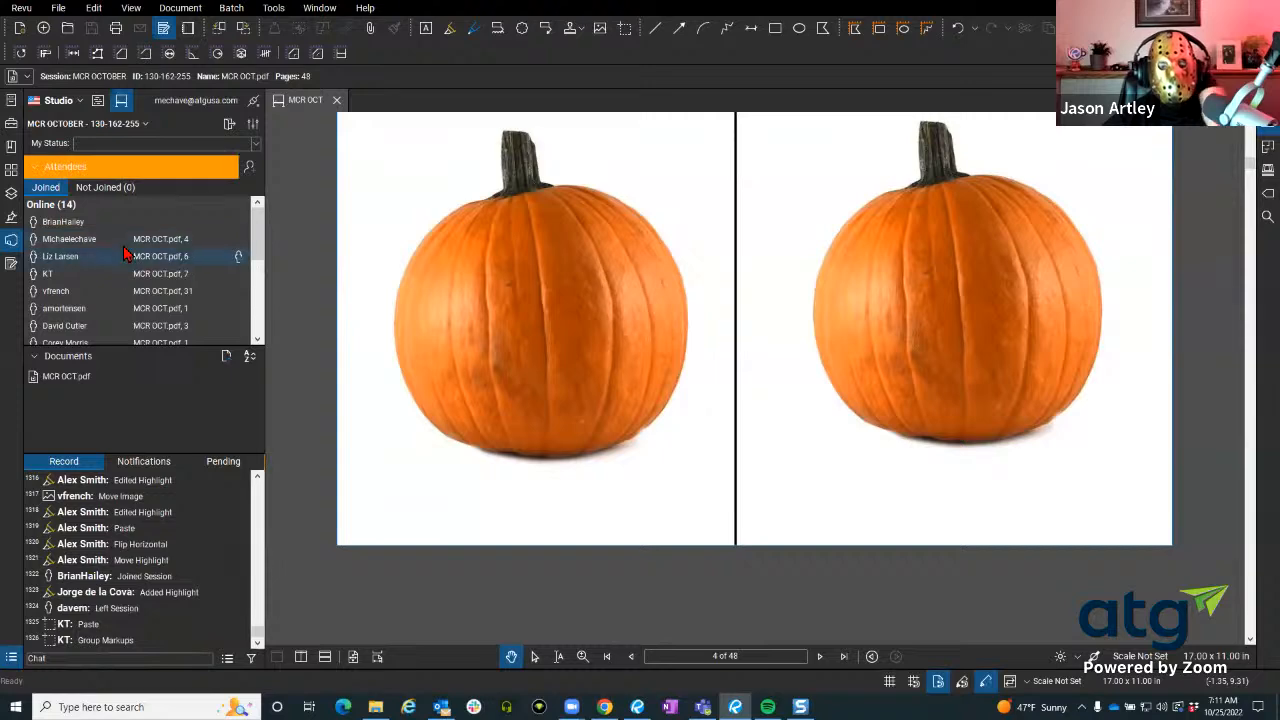
pyautogui.click(127, 255)
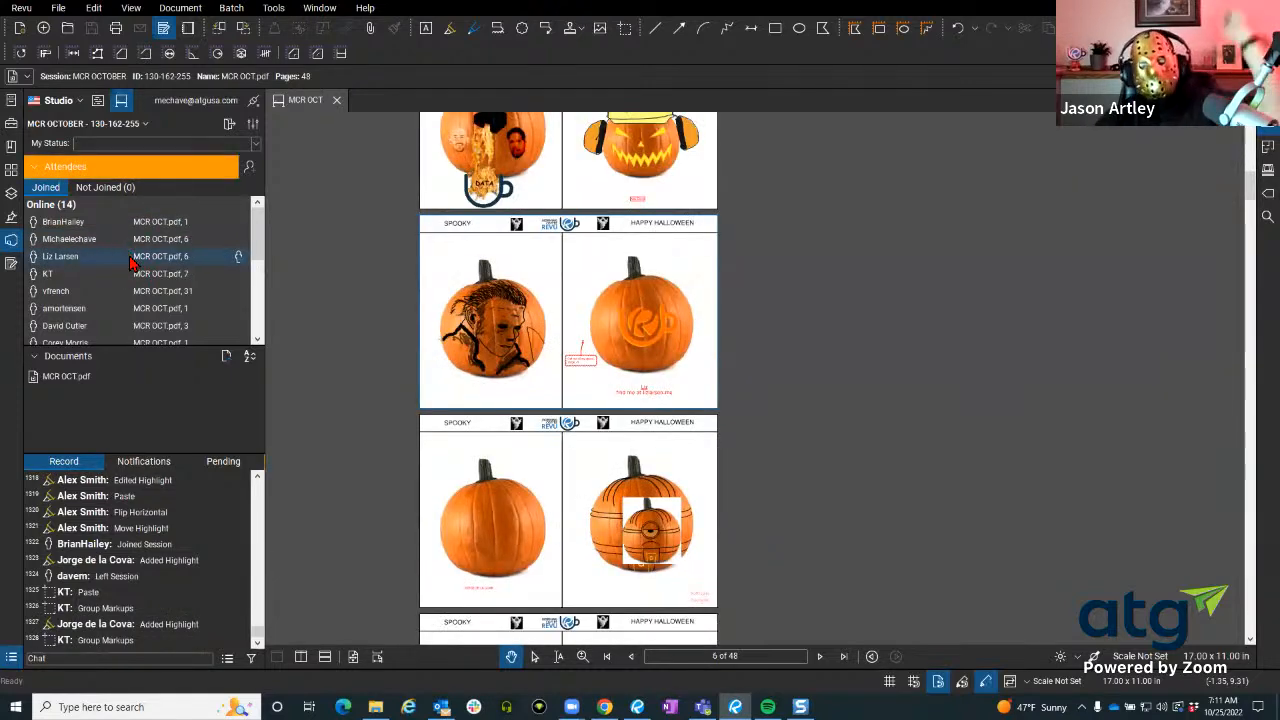
# Look over the pumpkins from page 6 back up to page 1.
pyautogui.moveTo(438, 379); pyautogui.dragTo(440, 520)
pyautogui.moveTo(421, 248); pyautogui.dragTo(429, 428)
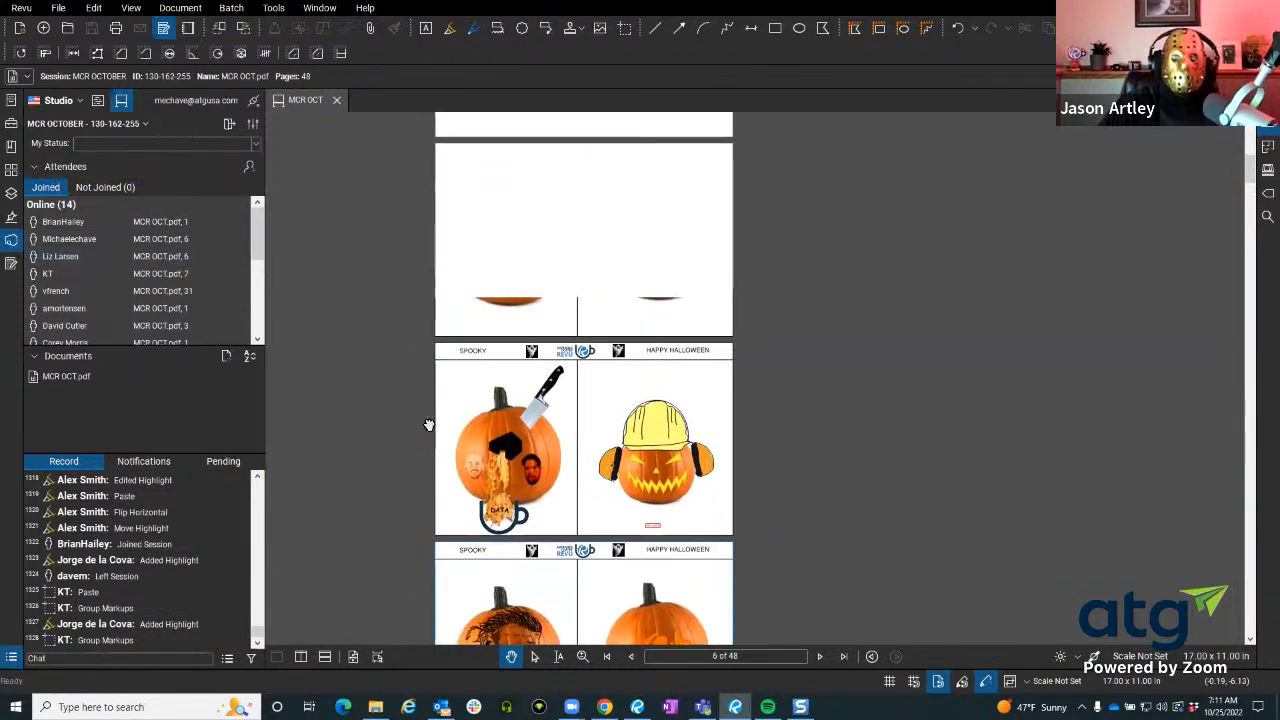
pyautogui.moveTo(400, 282); pyautogui.dragTo(406, 473)
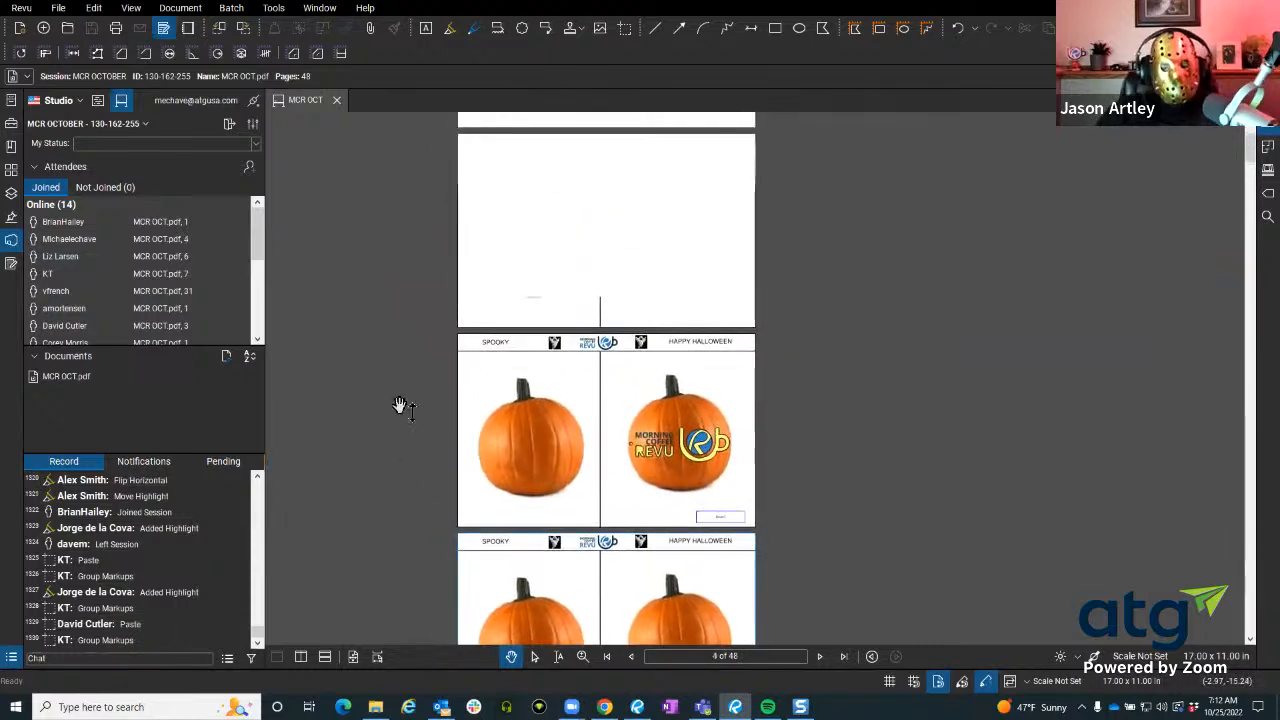
pyautogui.moveTo(409, 327); pyautogui.dragTo(412, 474)
pyautogui.moveTo(401, 286); pyautogui.dragTo(403, 357)
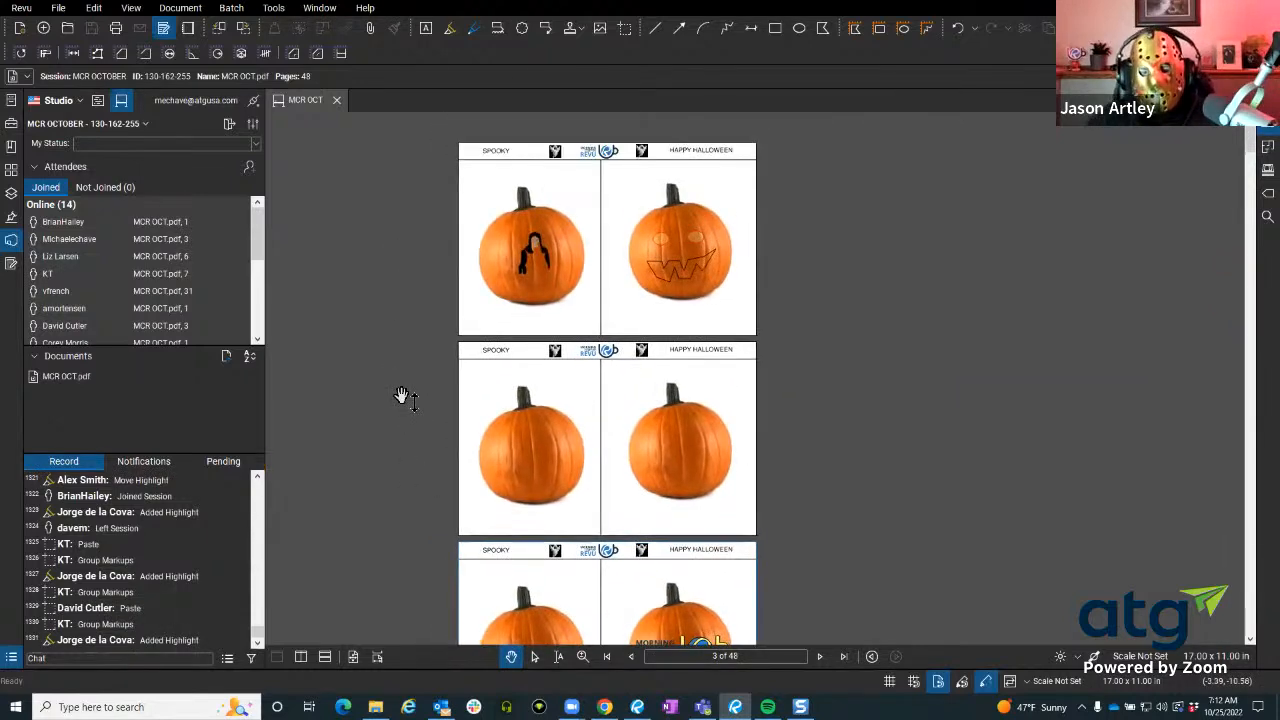
# Look over the pumpkins from page 1 down to page 11.
pyautogui.moveTo(403, 600); pyautogui.dragTo(405, 384)
pyautogui.moveTo(403, 517); pyautogui.dragTo(434, 160)
pyautogui.moveTo(464, 569); pyautogui.dragTo(448, 273)
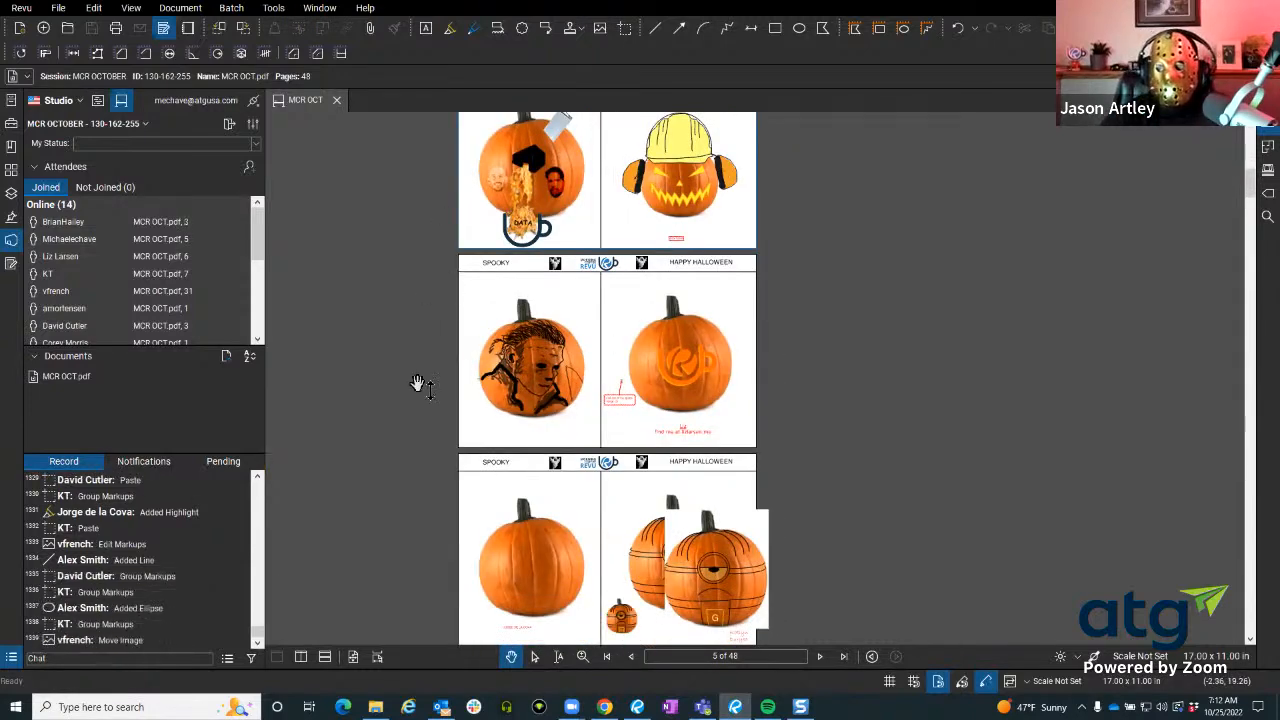
pyautogui.moveTo(423, 386); pyautogui.dragTo(423, 277)
pyautogui.scroll(-3, 449, 283)
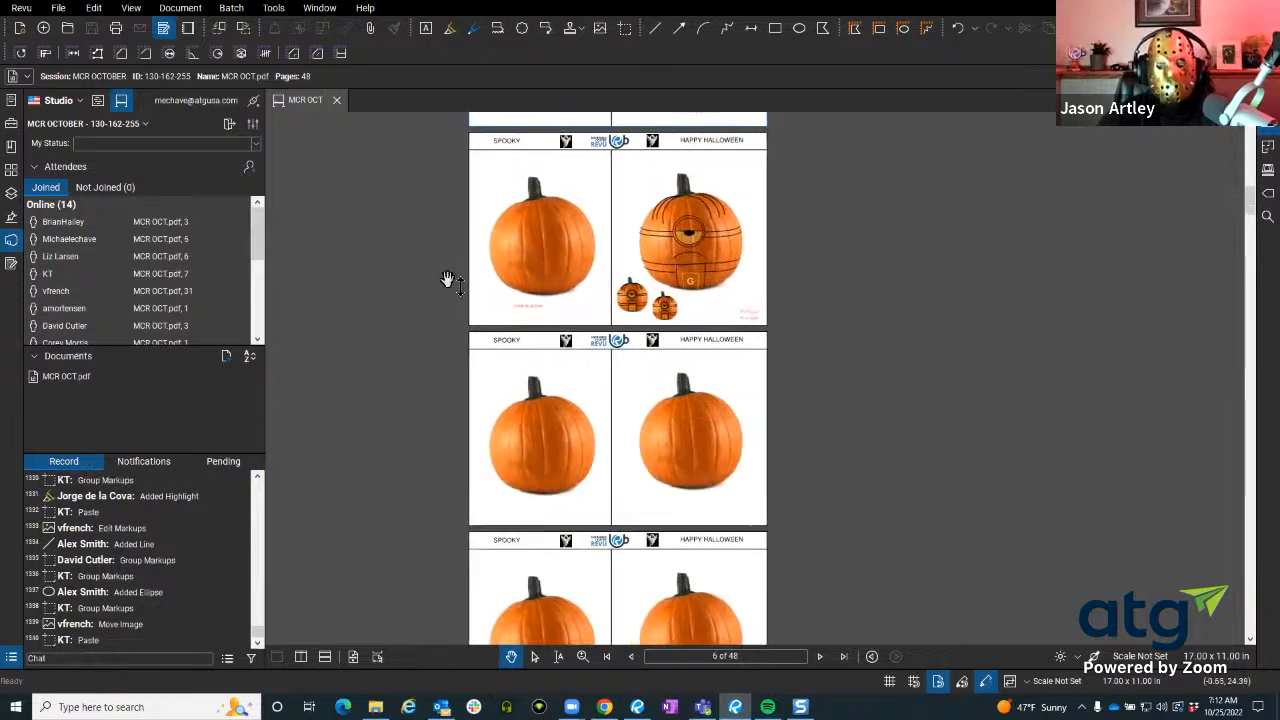
pyautogui.scroll(-10, 434, 346)
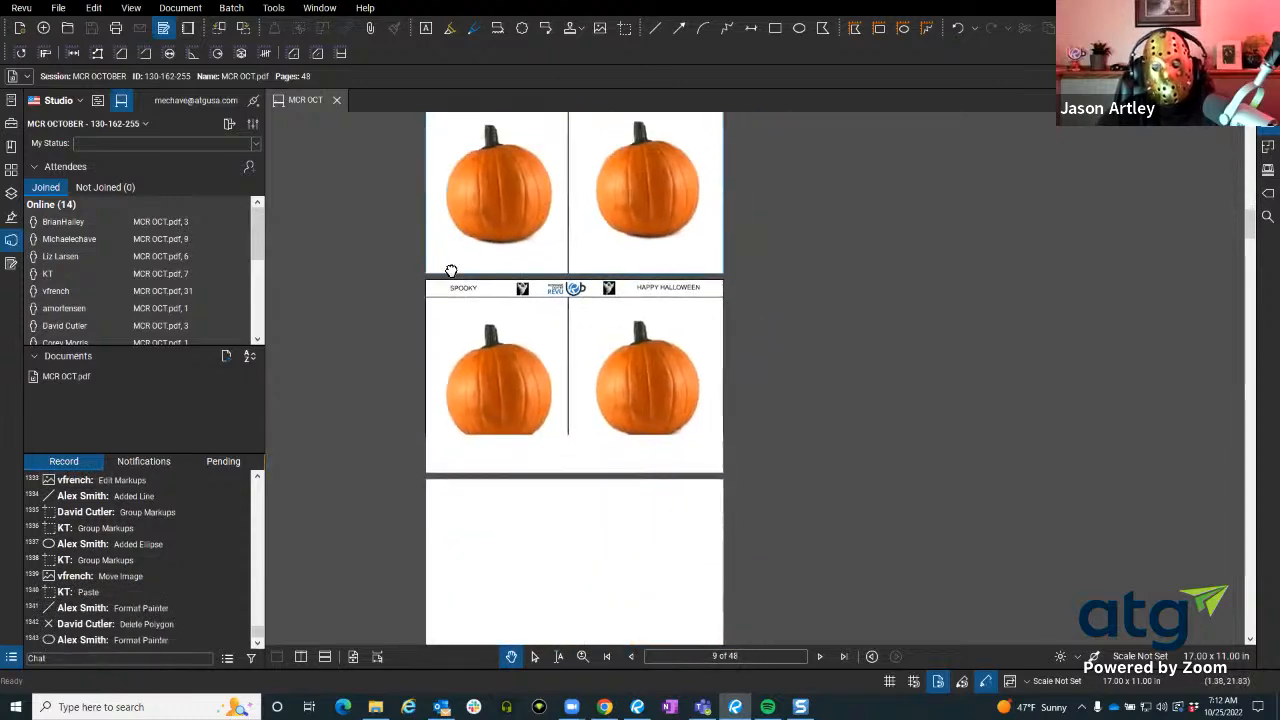
pyautogui.scroll(-6, 451, 271)
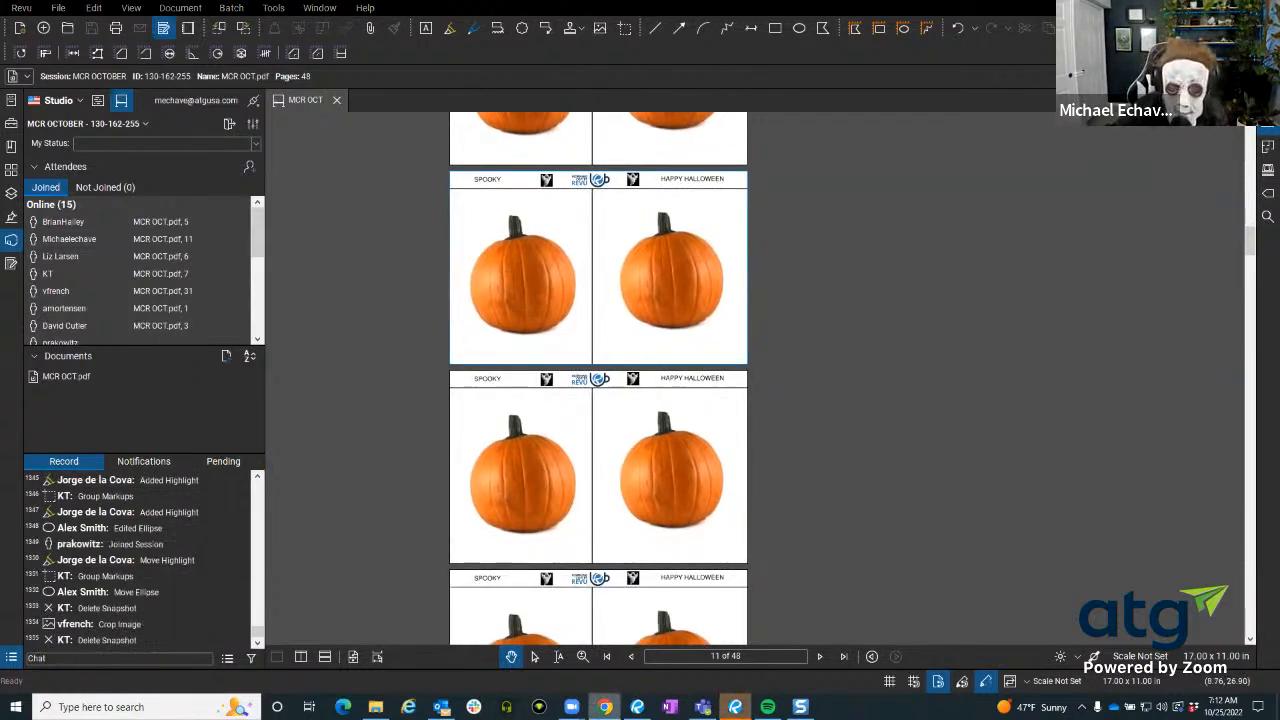
# Switch to a new Chrome window, load youtube.com and maximize the window.
pyautogui.rightClick(604, 707)
pyautogui.click(610, 634)
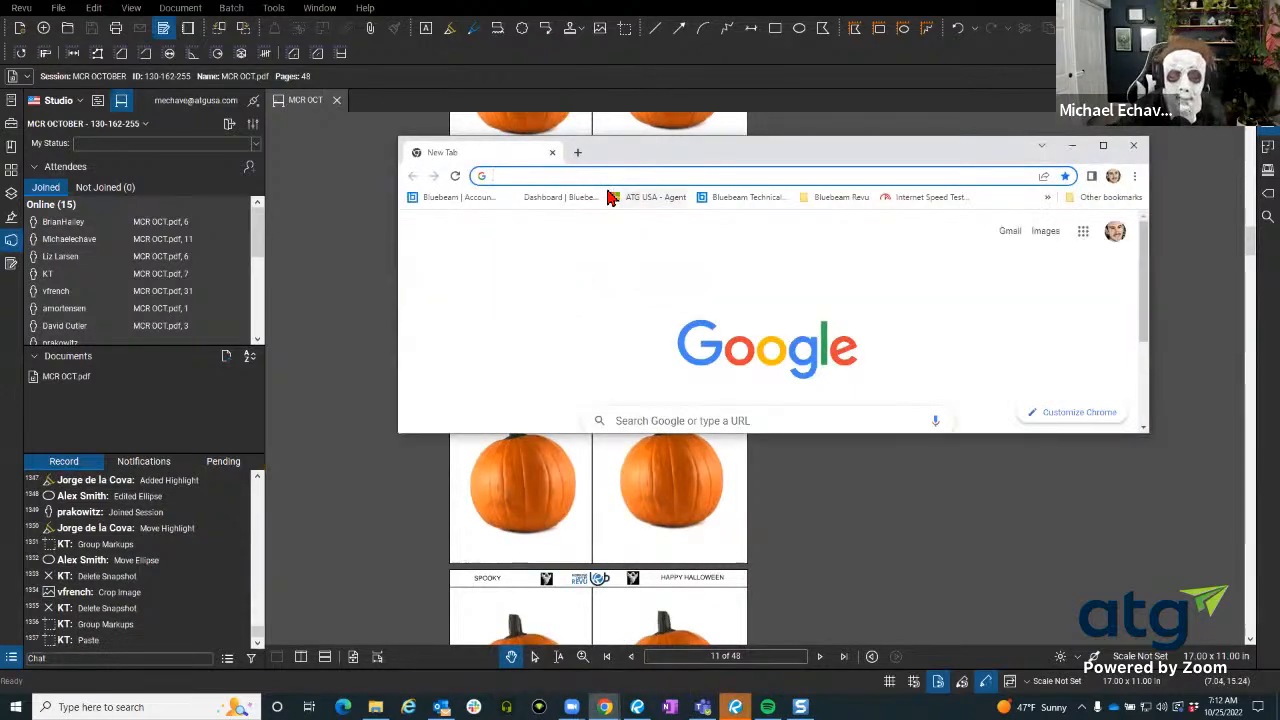
pyautogui.write('you')
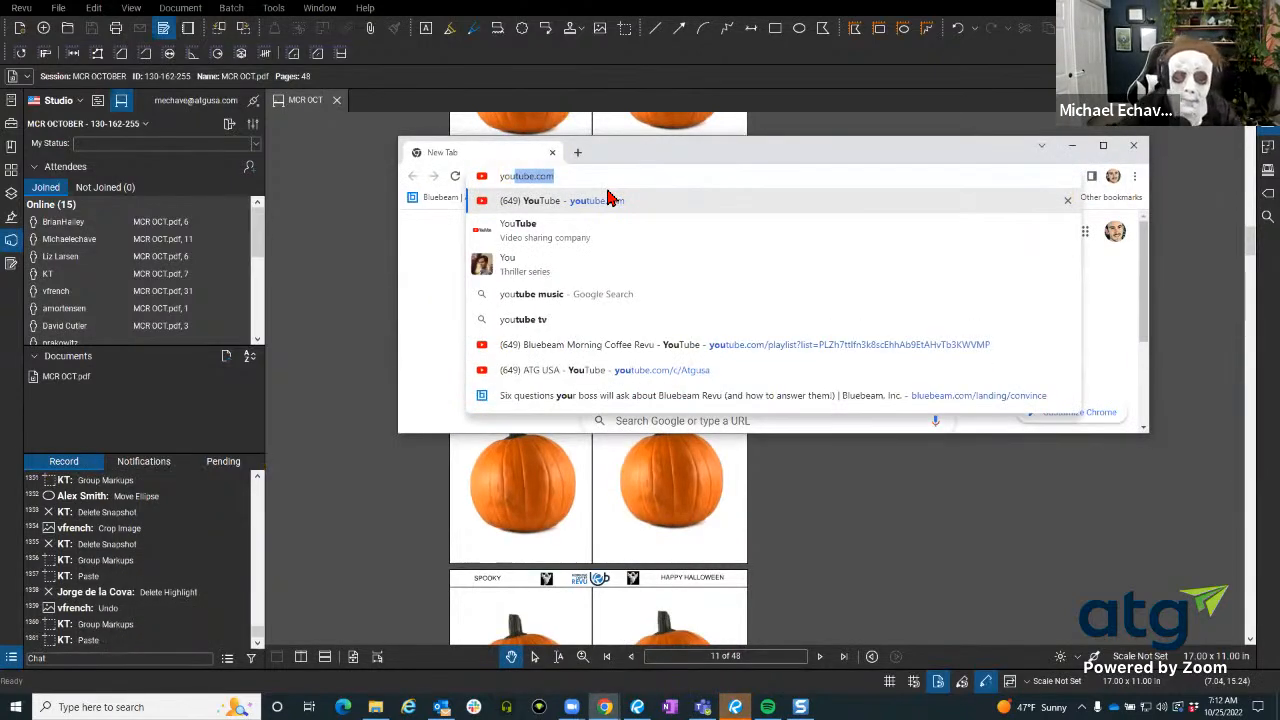
pyautogui.click(614, 201)
pyautogui.doubleClick(609, 155)
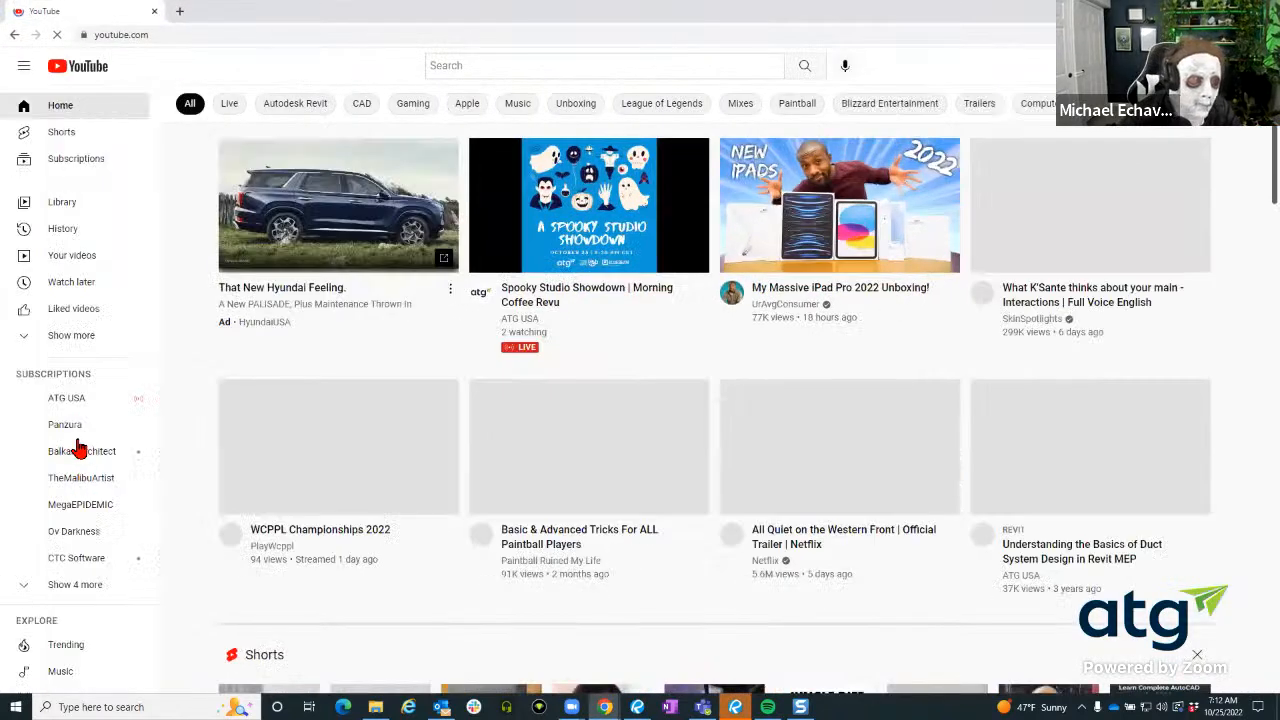
# Open the subscribed ATG USA channel and select its web address.
pyautogui.click(78, 402)
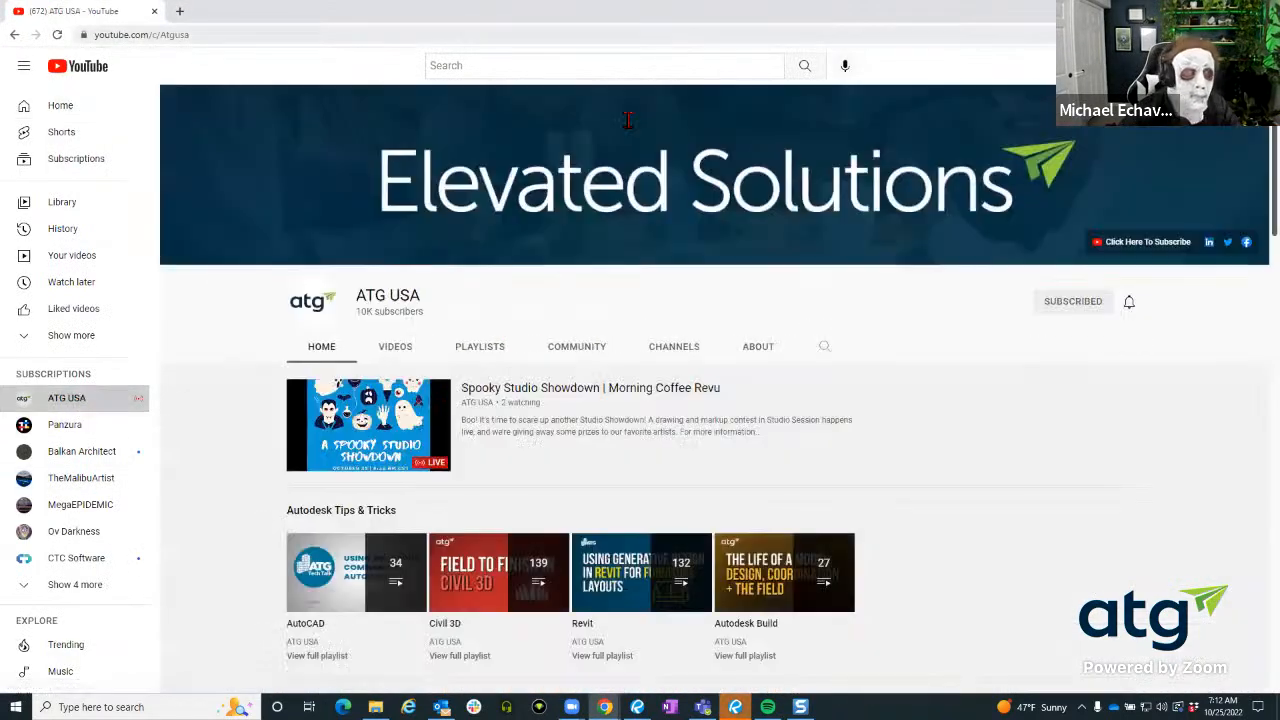
pyautogui.hotkey('ctrl', 'l')
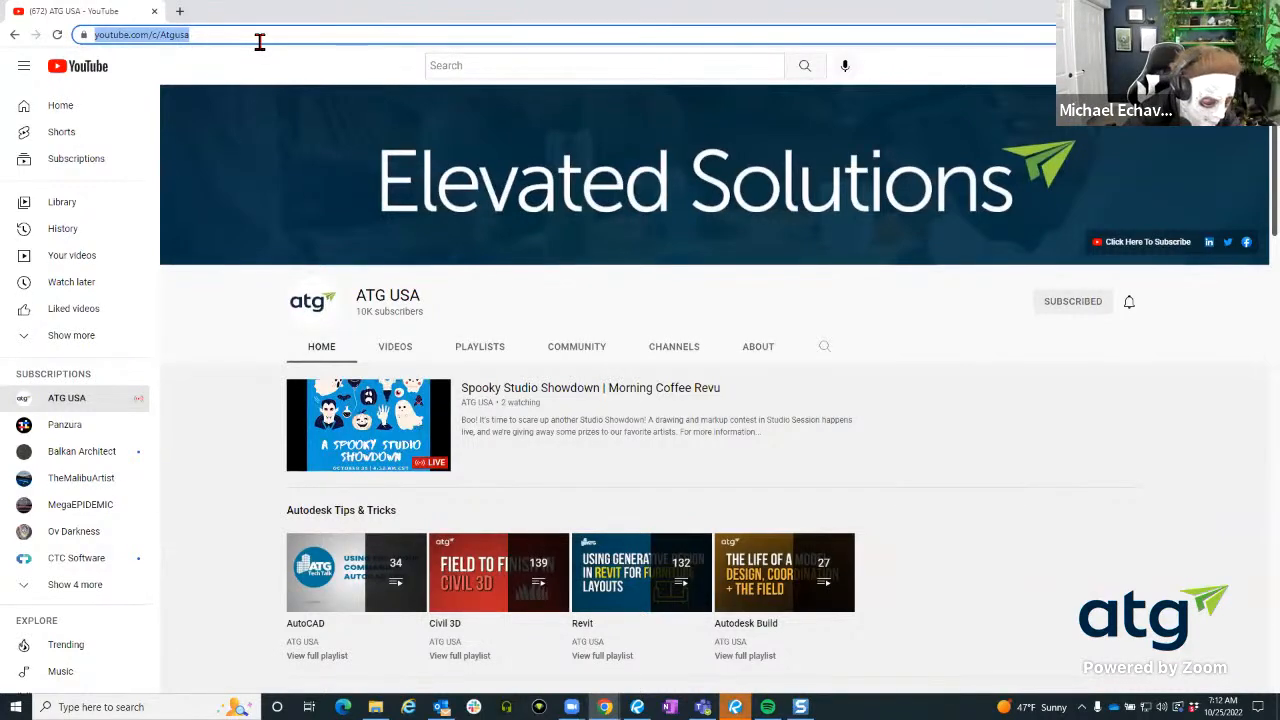
pyautogui.hotkey('alt', 'Tab')
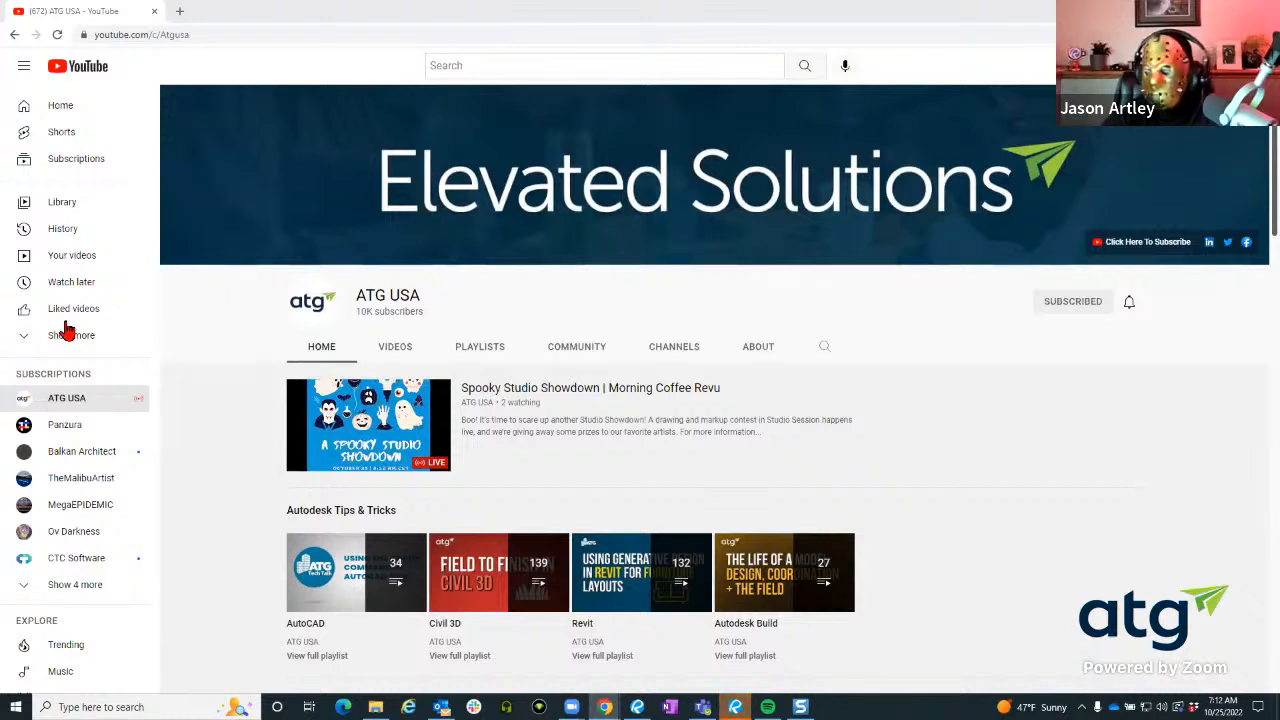
# Look over the channel's home page down to the Bluebeam Tips & Tricks playlists and return to its beginning.
pyautogui.scroll(-1, 358, 247)
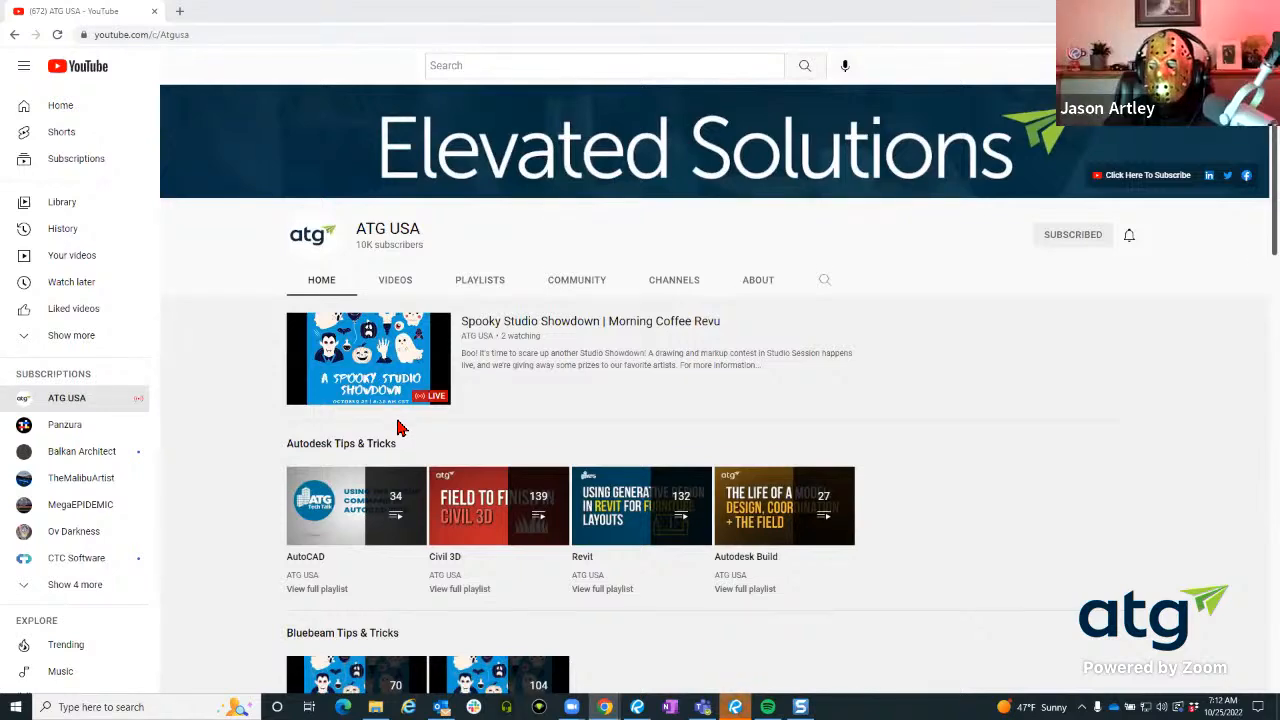
pyautogui.scroll(-3, 397, 428)
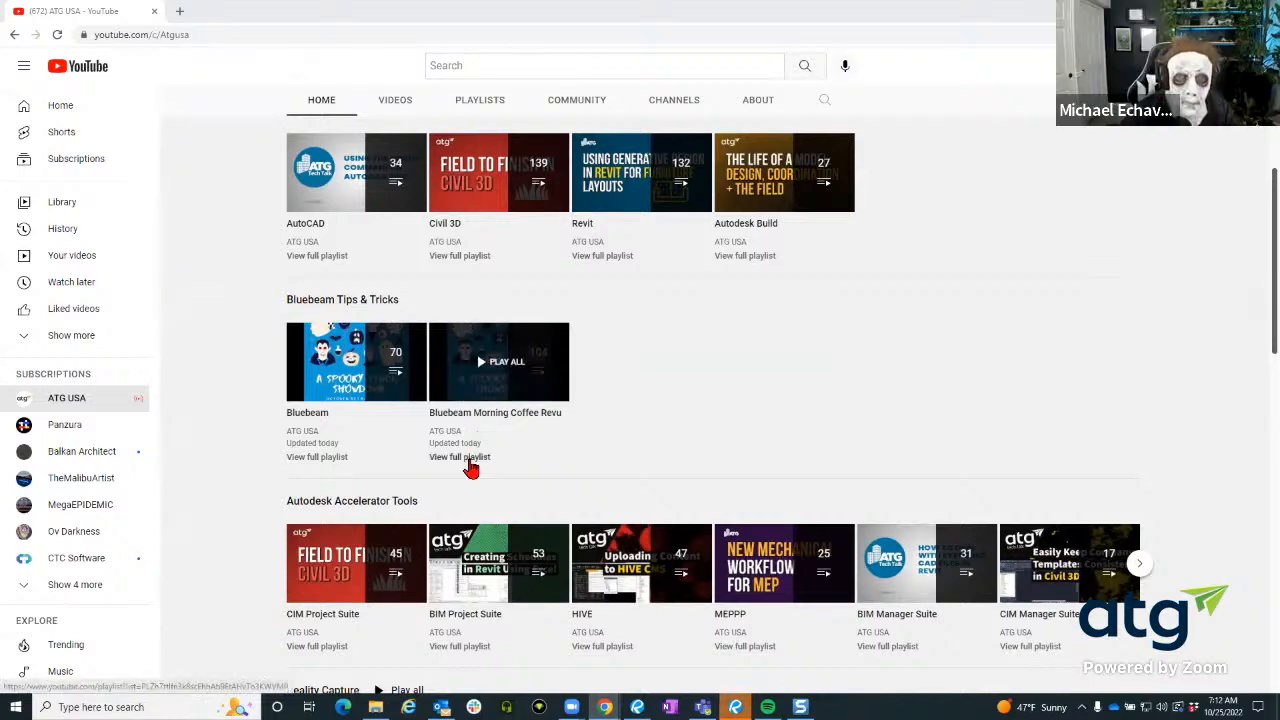
pyautogui.scroll(4, 469, 468)
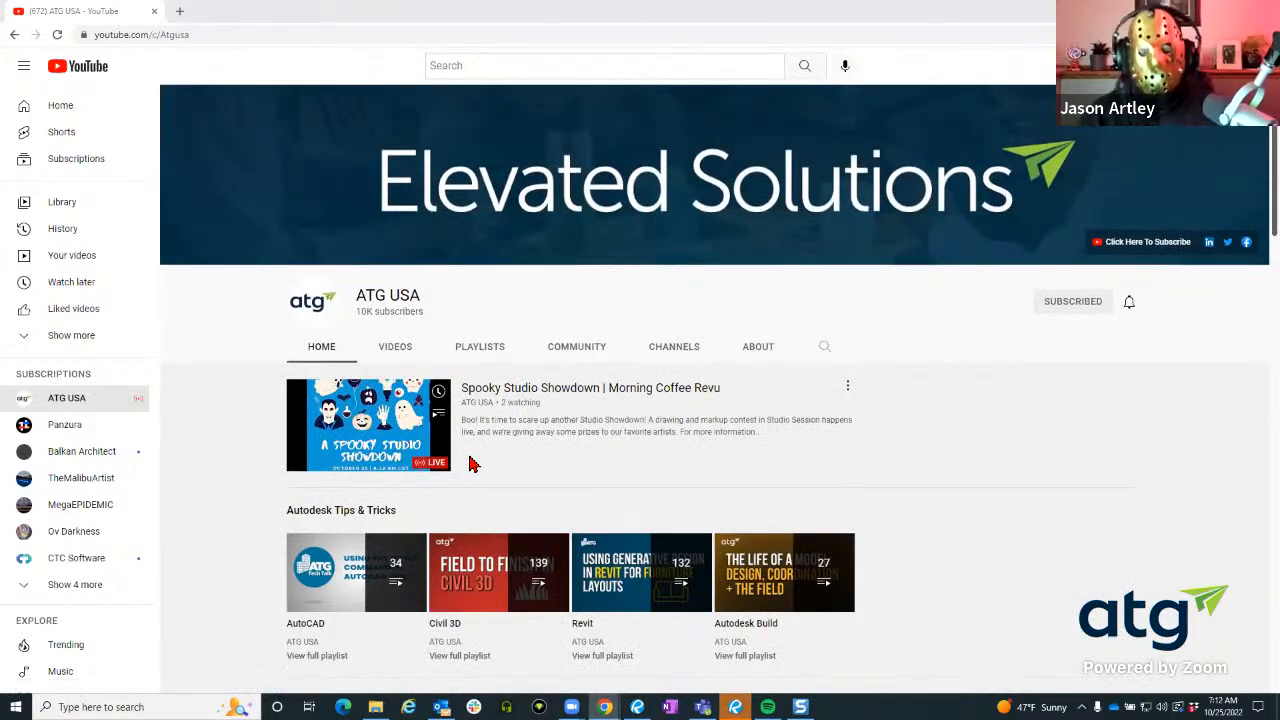
# Open the Bluebeam Morning Coffee Revu playlist and look through its videos down to the oldest one.
pyautogui.scroll(-4, 470, 466)
pyautogui.click(474, 455)
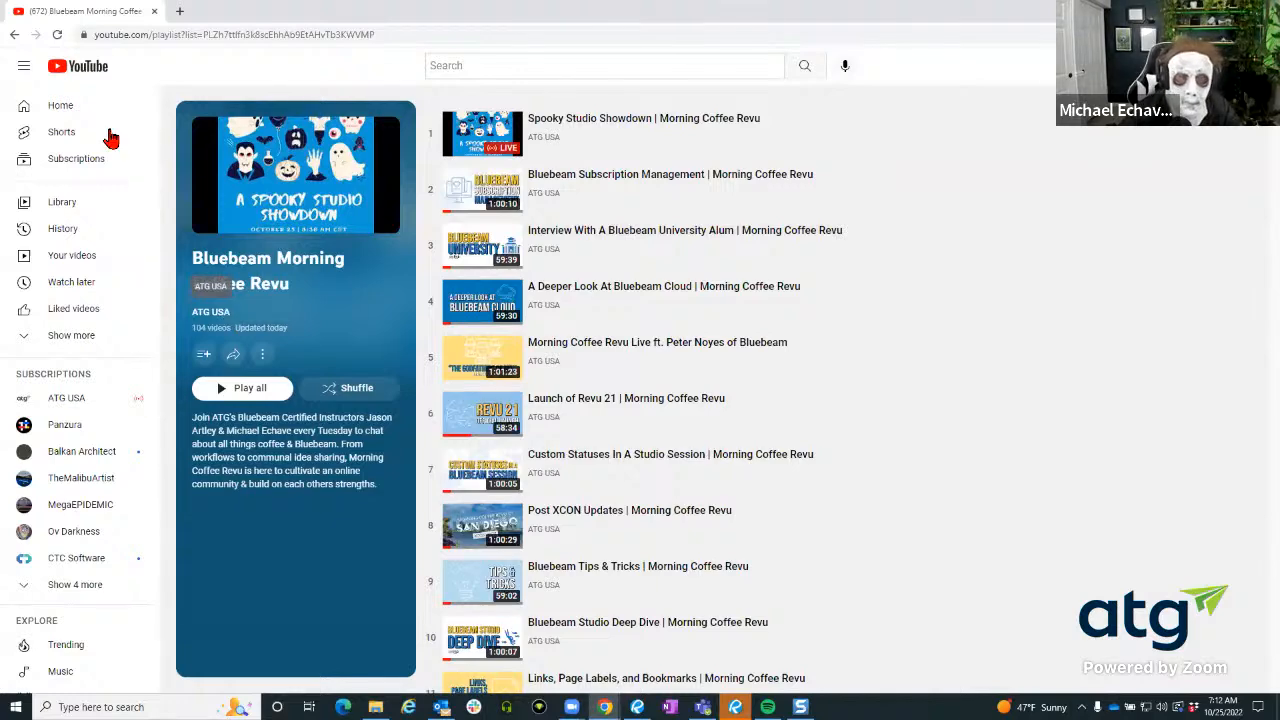
pyautogui.scroll(-8, 605, 337)
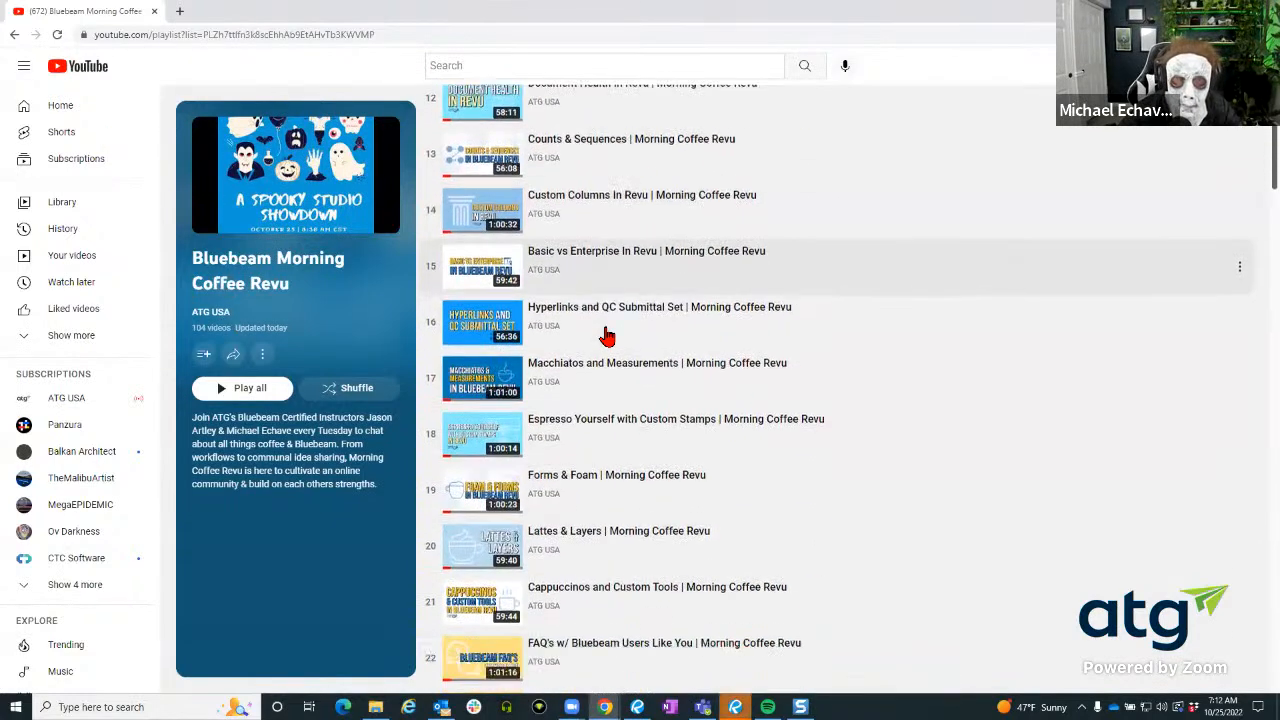
pyautogui.scroll(-10, 605, 337)
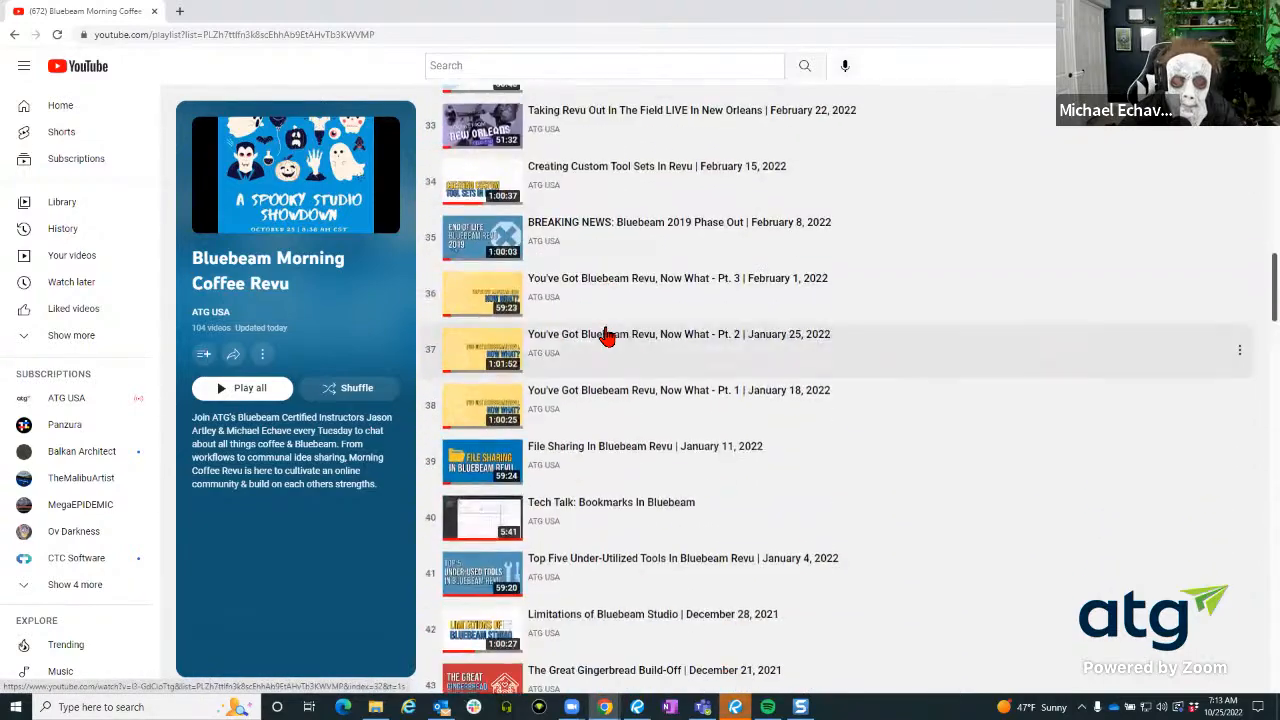
pyautogui.scroll(-5, 605, 337)
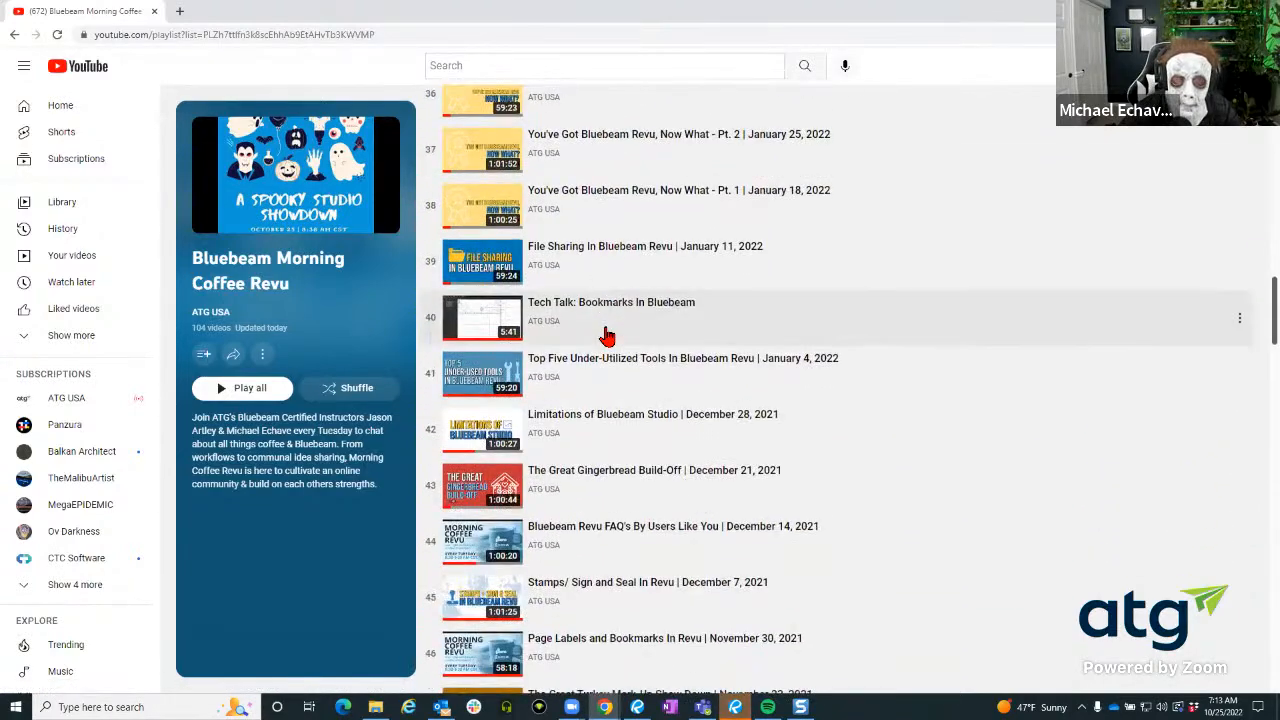
pyautogui.scroll(-4, 607, 337)
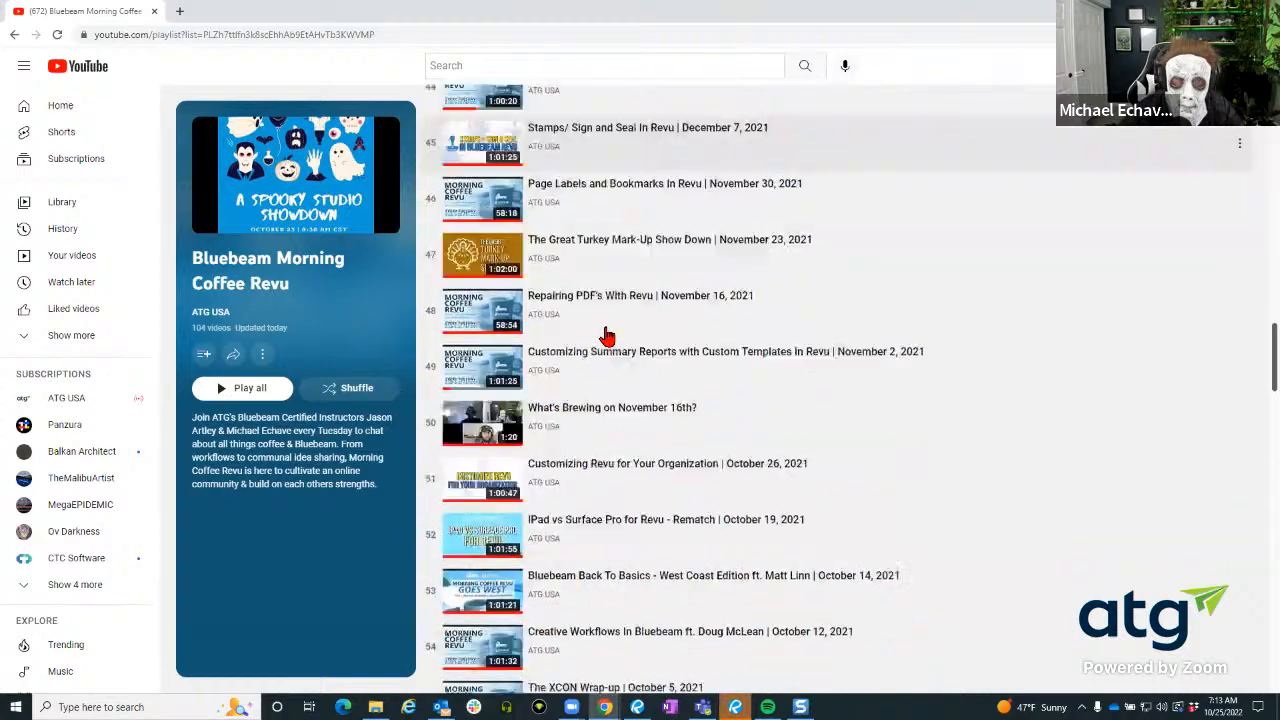
pyautogui.scroll(-6, 607, 337)
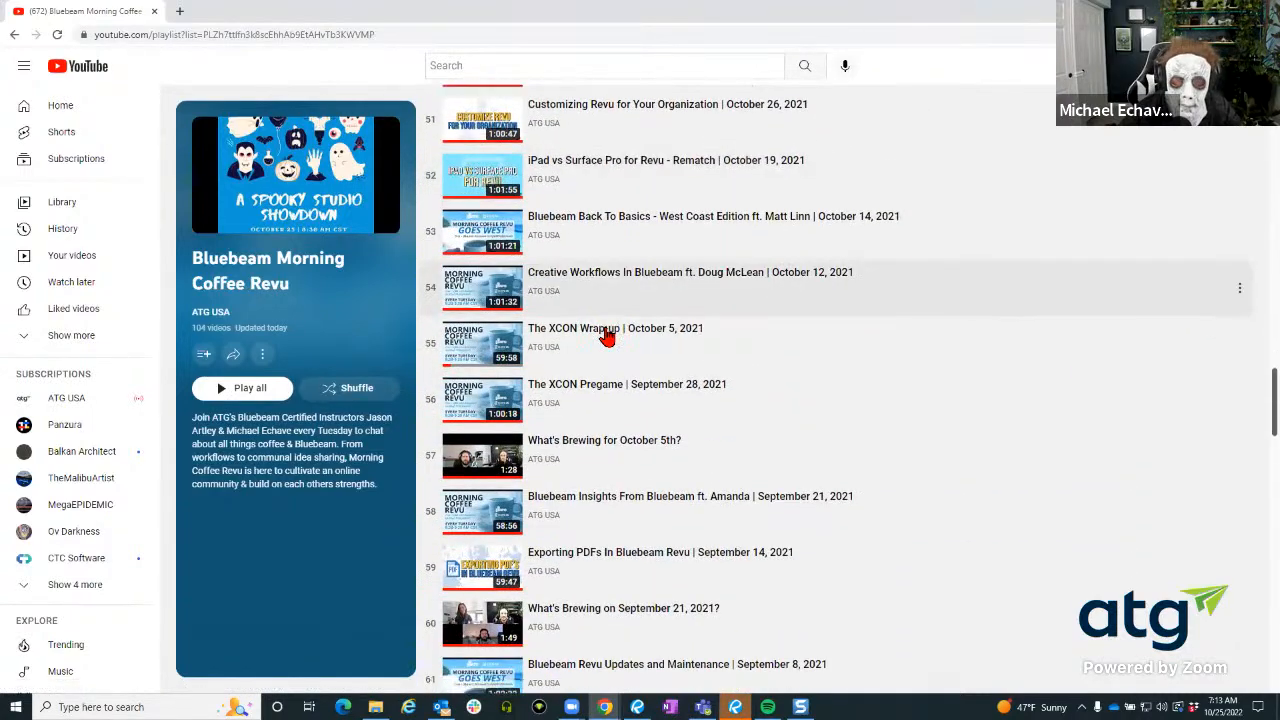
pyautogui.scroll(-5, 607, 337)
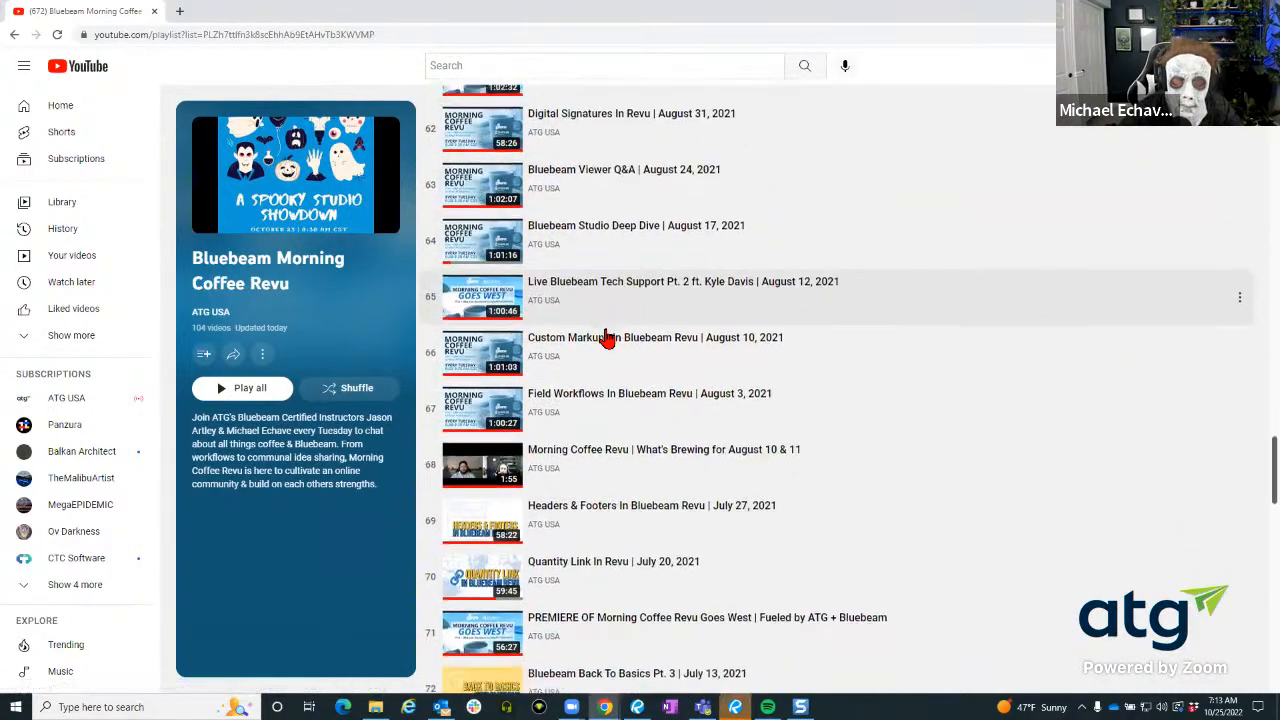
pyautogui.scroll(-3, 607, 338)
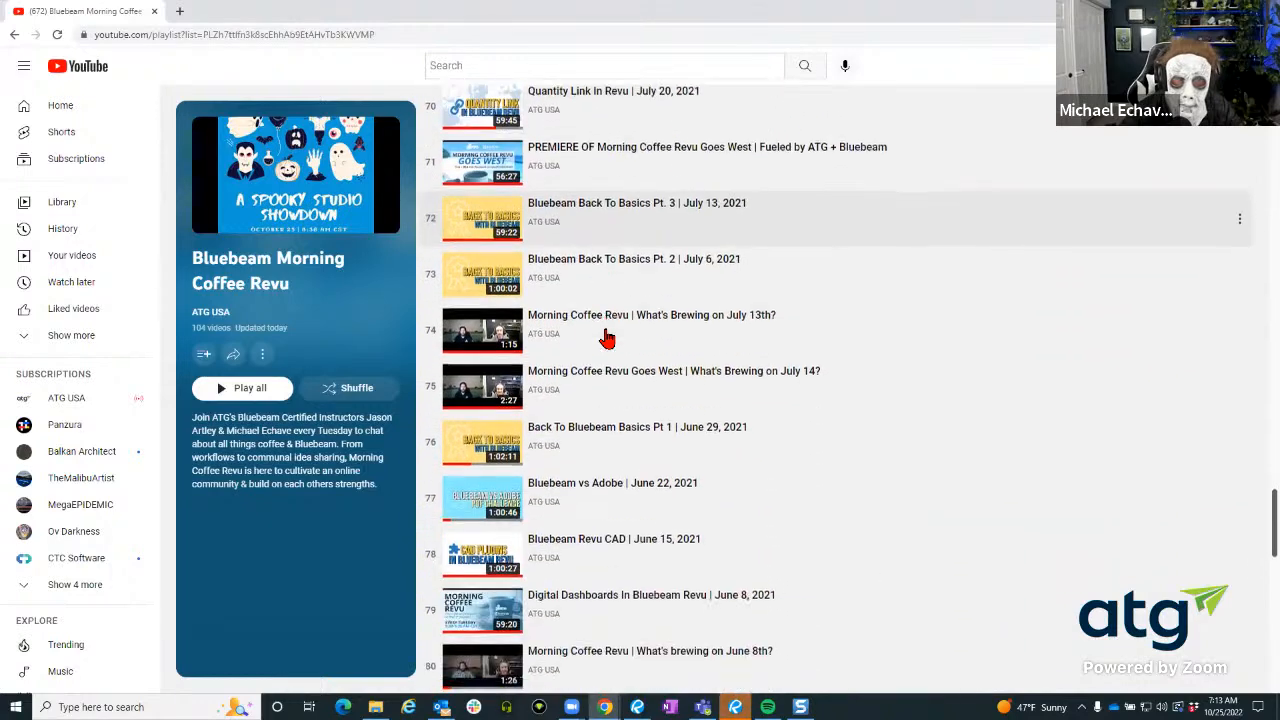
pyautogui.scroll(-4, 607, 338)
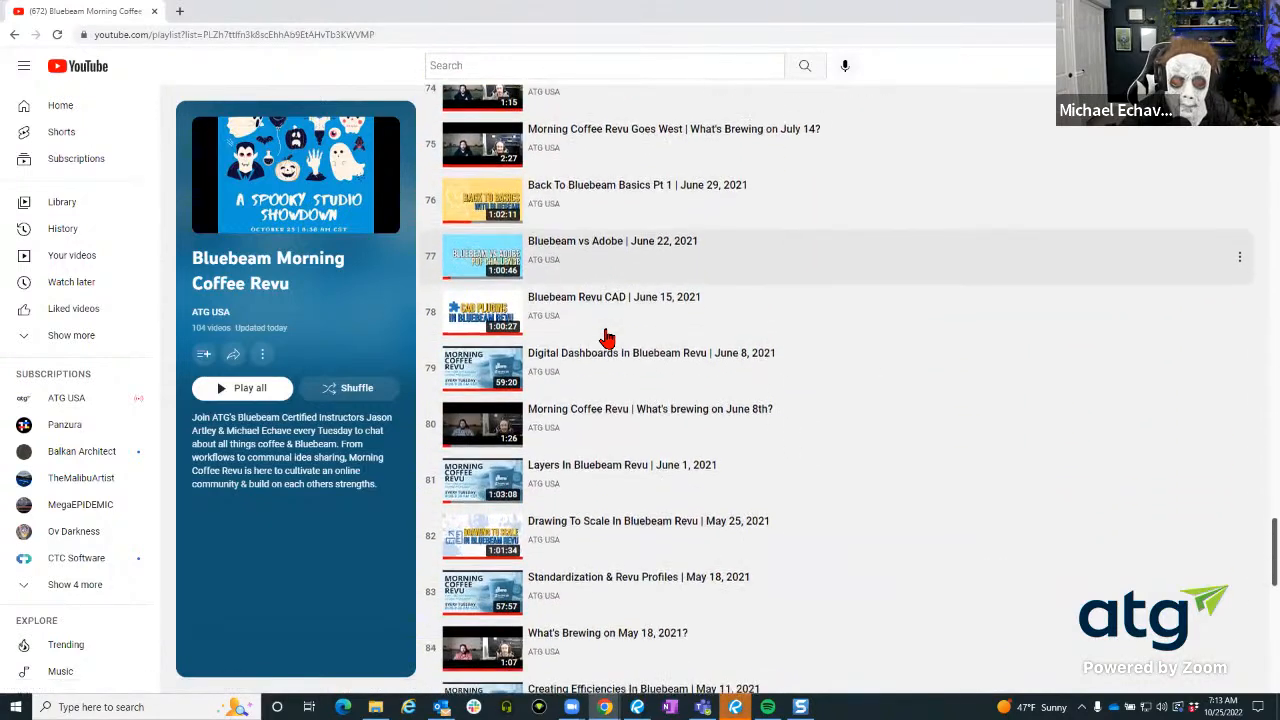
pyautogui.scroll(-4, 607, 338)
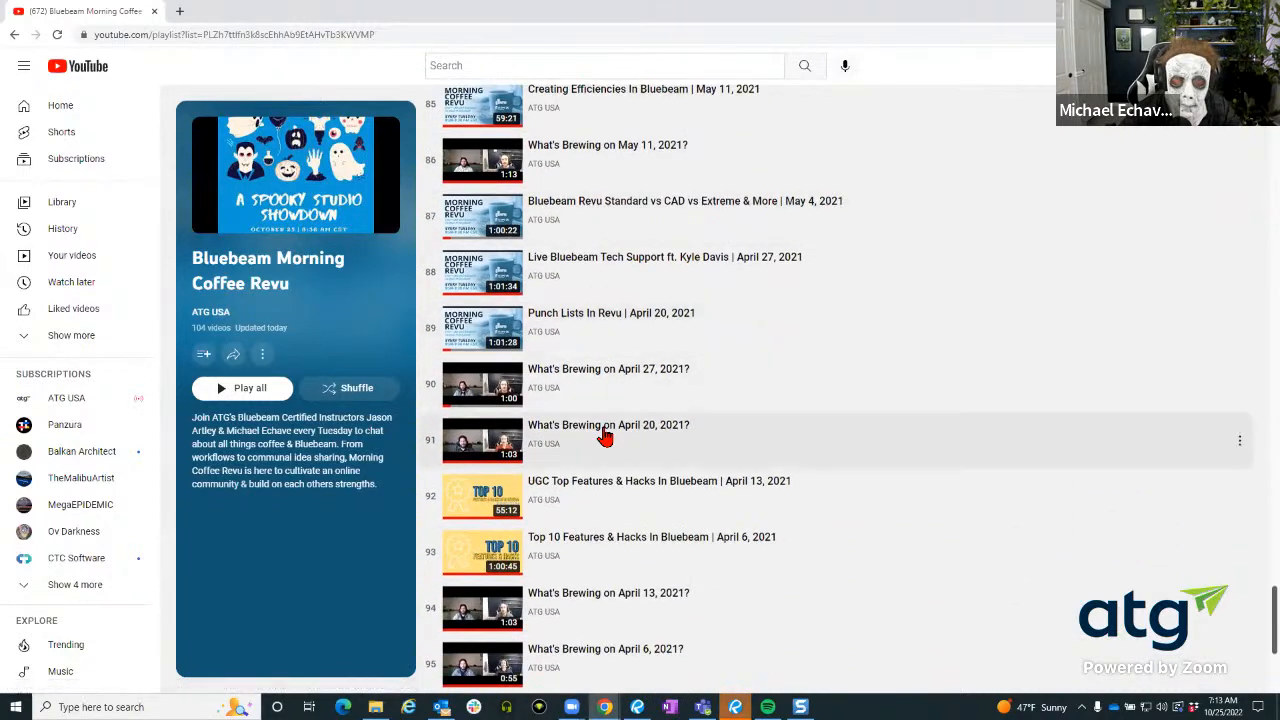
pyautogui.scroll(-2, 604, 436)
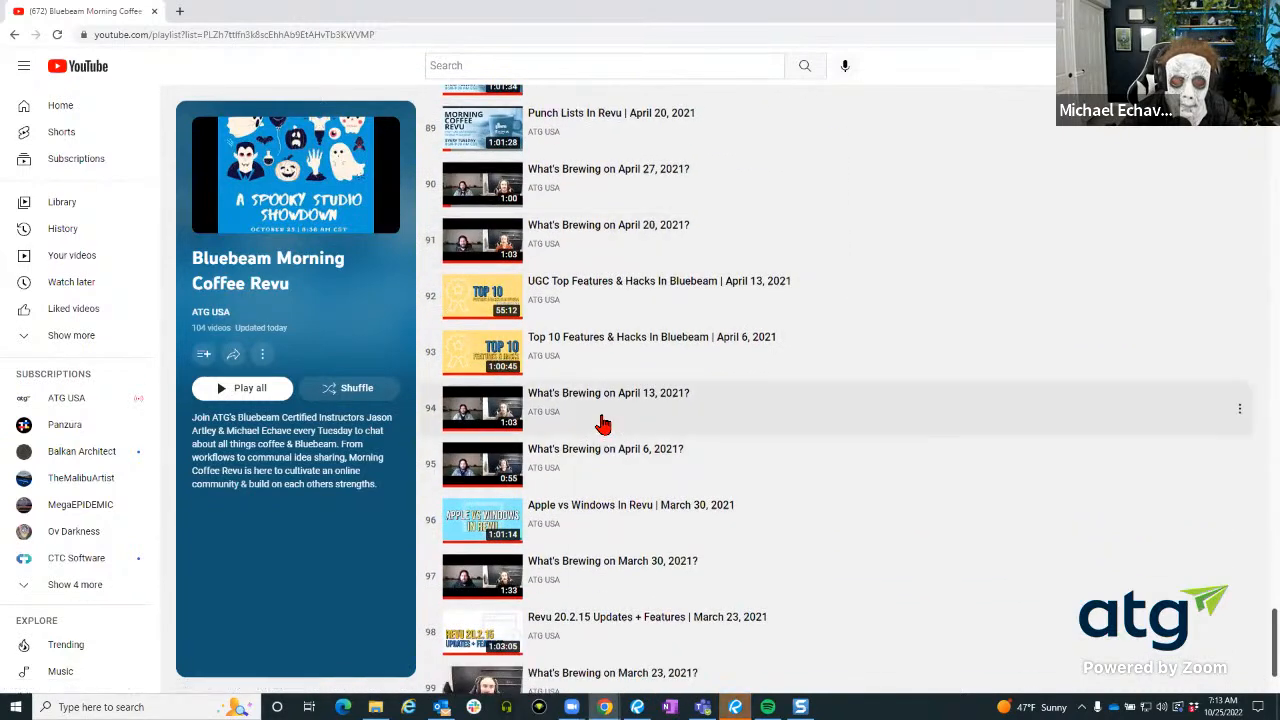
pyautogui.scroll(-1, 603, 428)
pyautogui.scroll(-1, 603, 424)
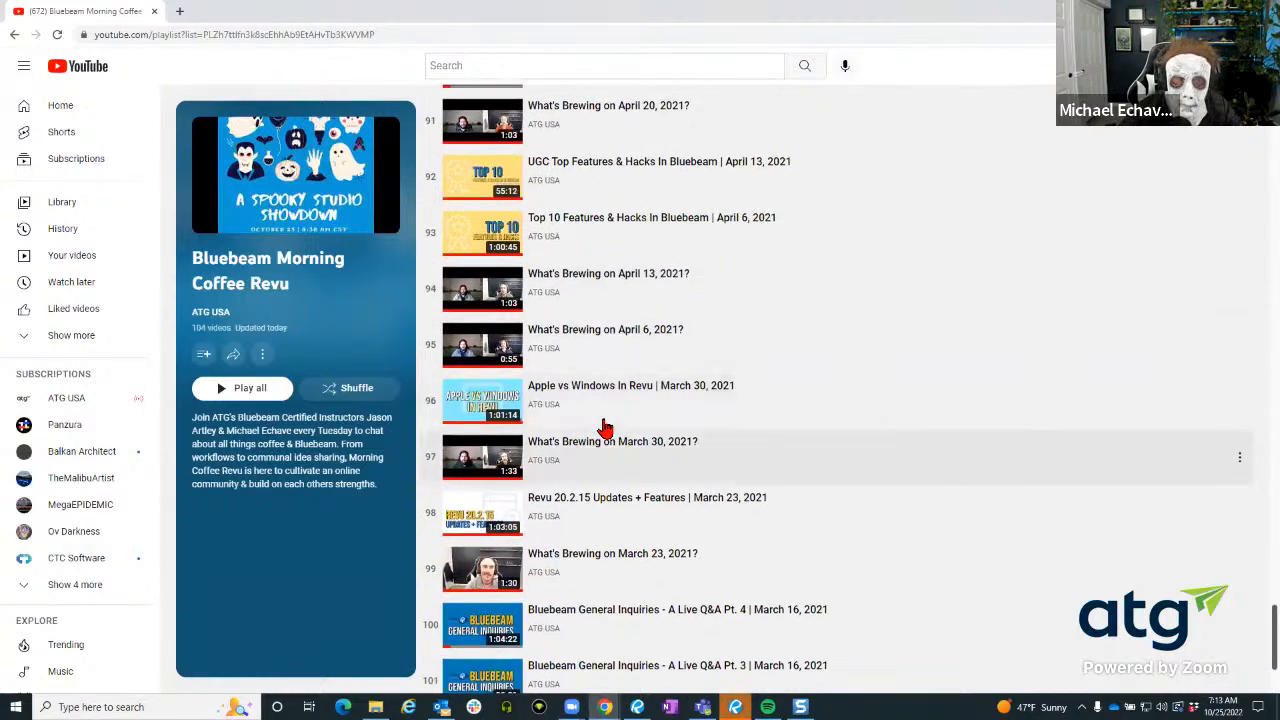
pyautogui.scroll(-2, 603, 530)
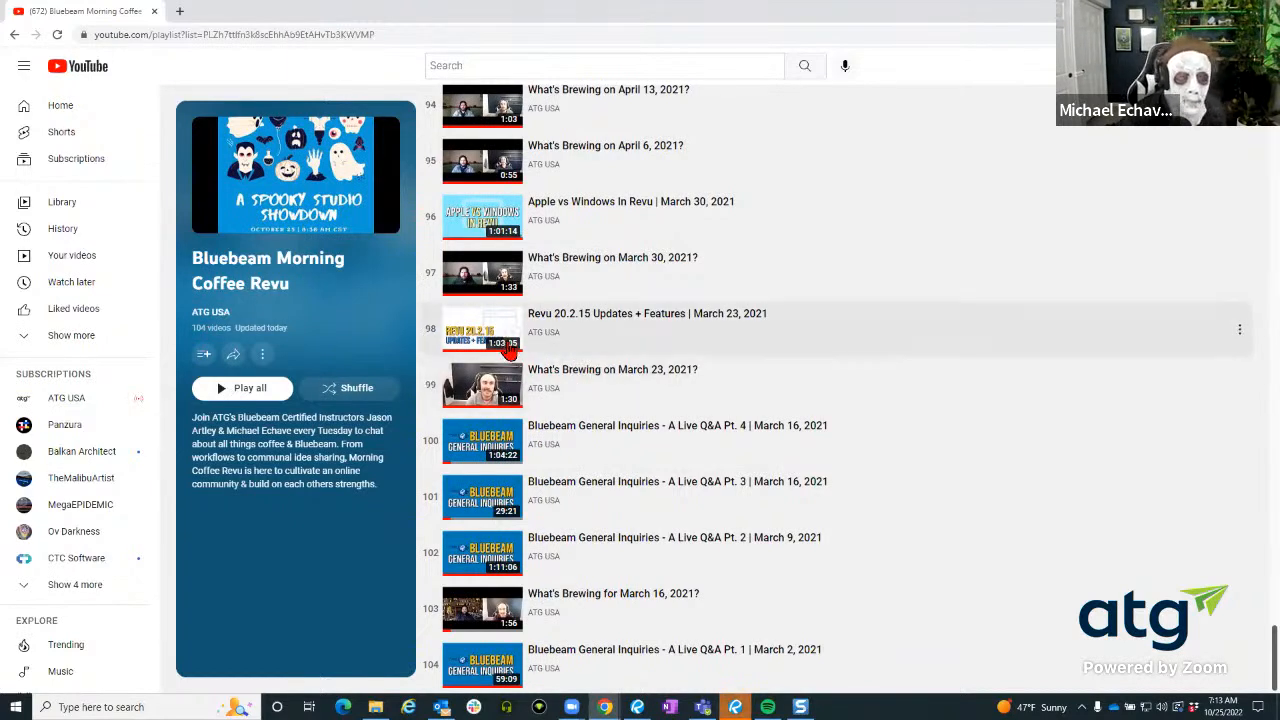
# Look back up through the playlist's videos and close the YouTube page to return to Bluebeam Revu.
pyautogui.scroll(15, 570, 400)
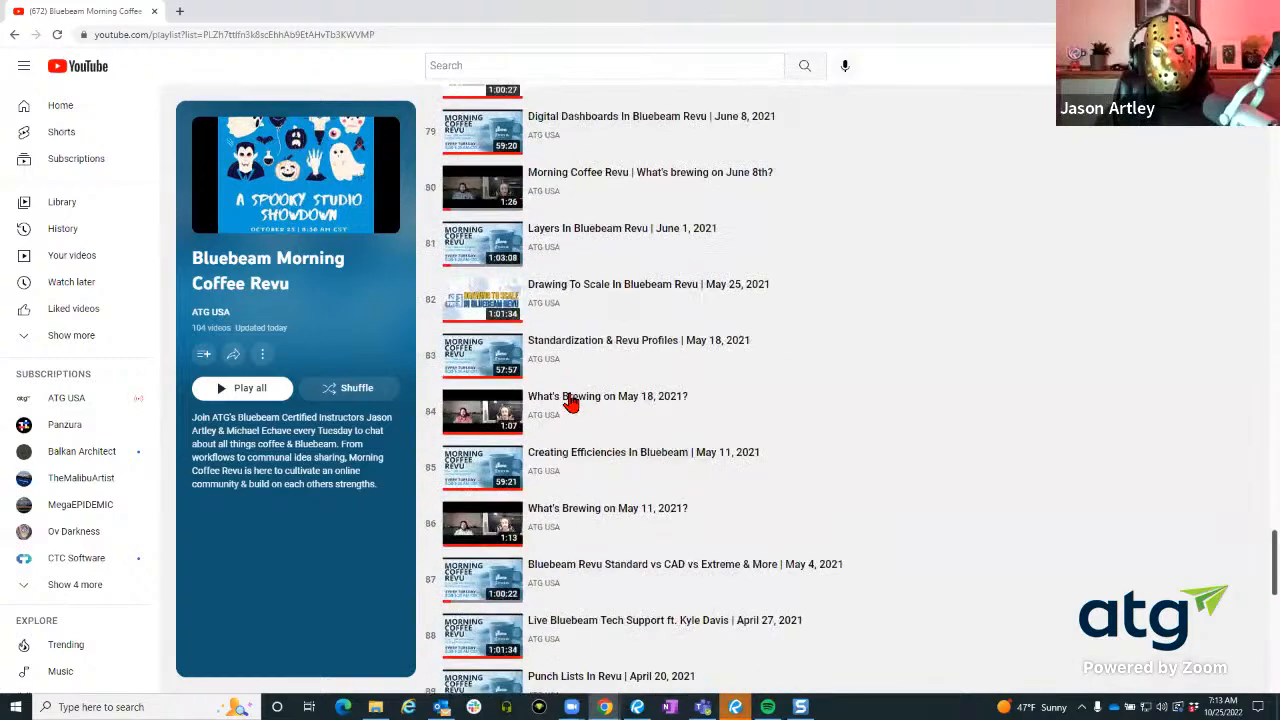
pyautogui.scroll(16, 567, 395)
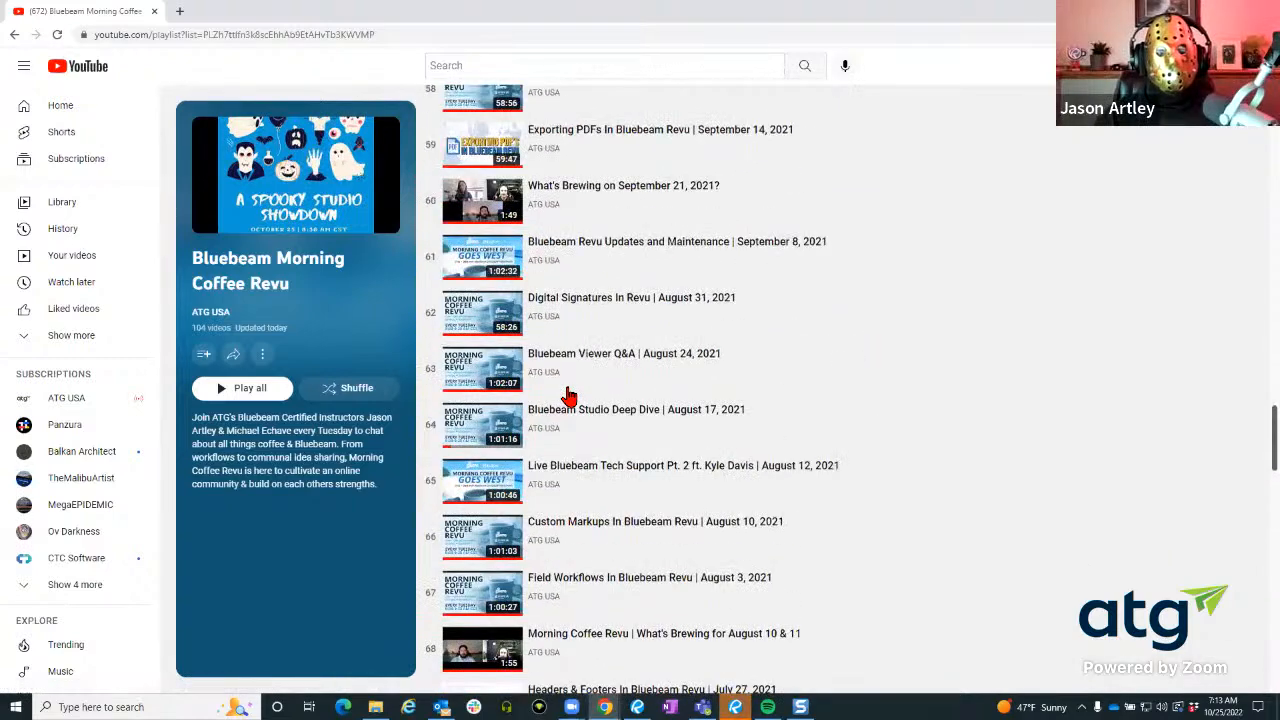
pyautogui.scroll(1, 569, 397)
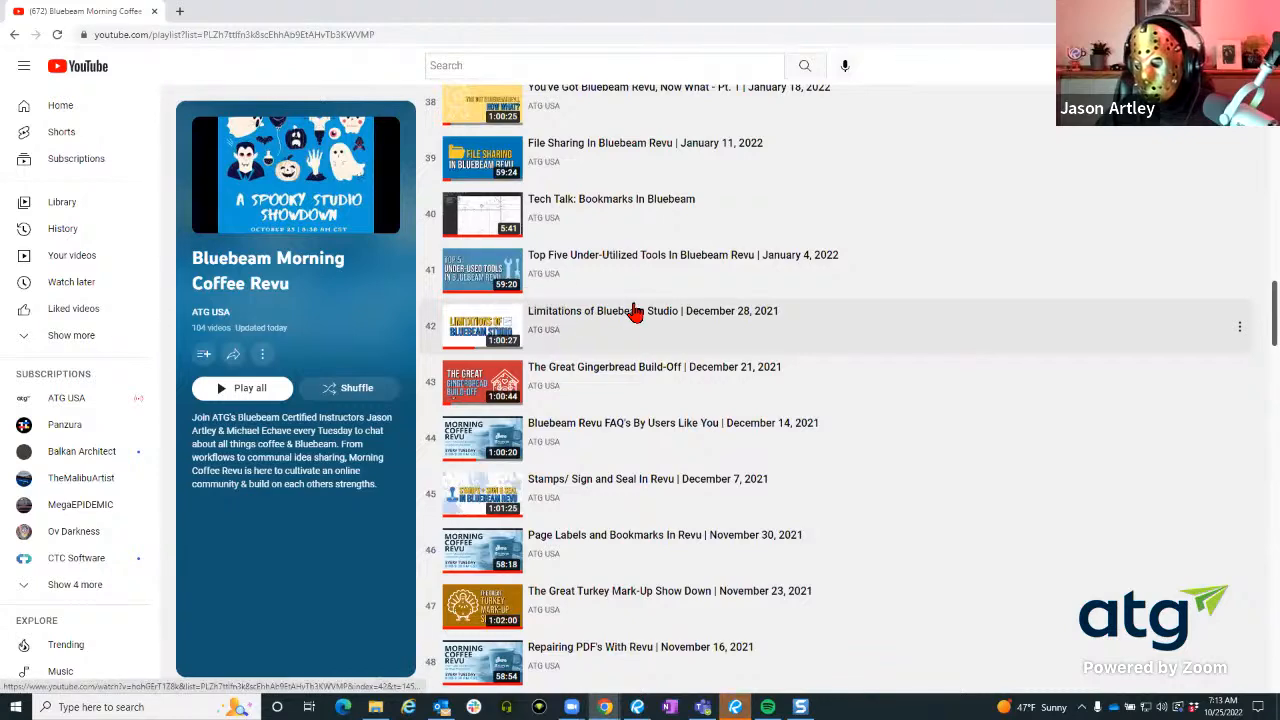
pyautogui.click(155, 15)
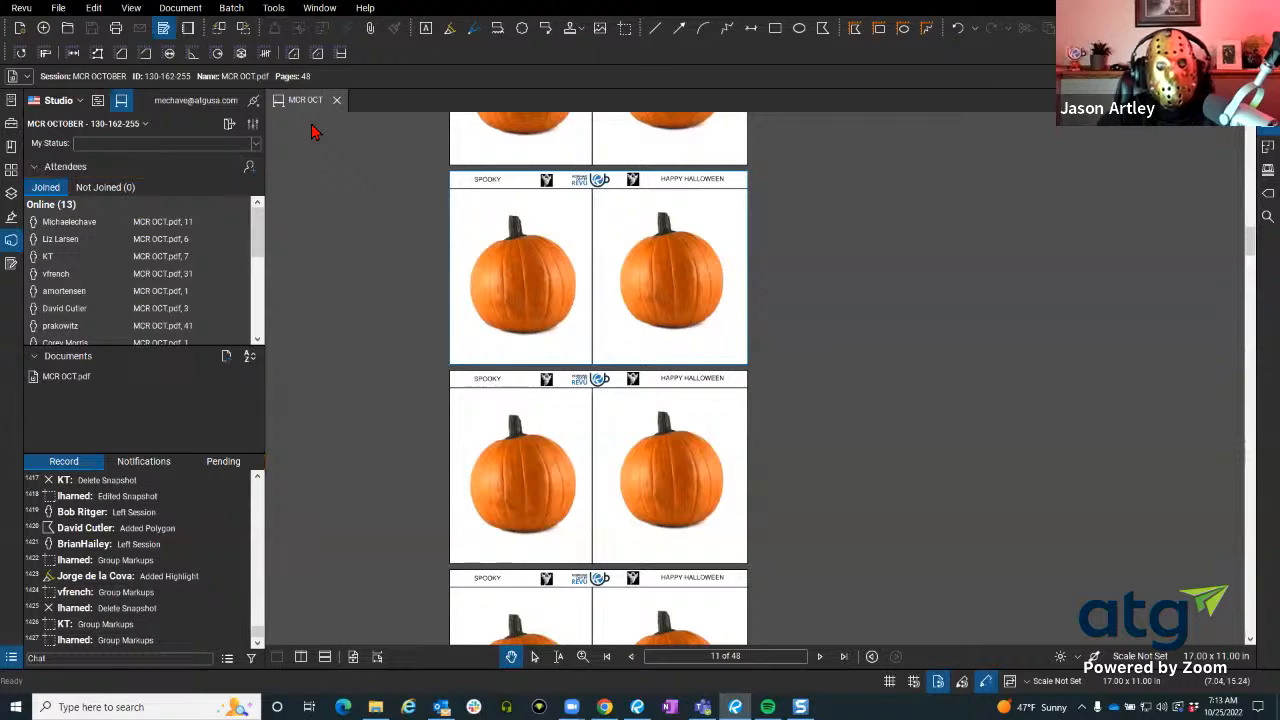
# Look over the attendees' pumpkins in MCR OCT.pdf from page 5 down to page 13.
pyautogui.click(111, 245)
pyautogui.scroll(3, 518, 320)
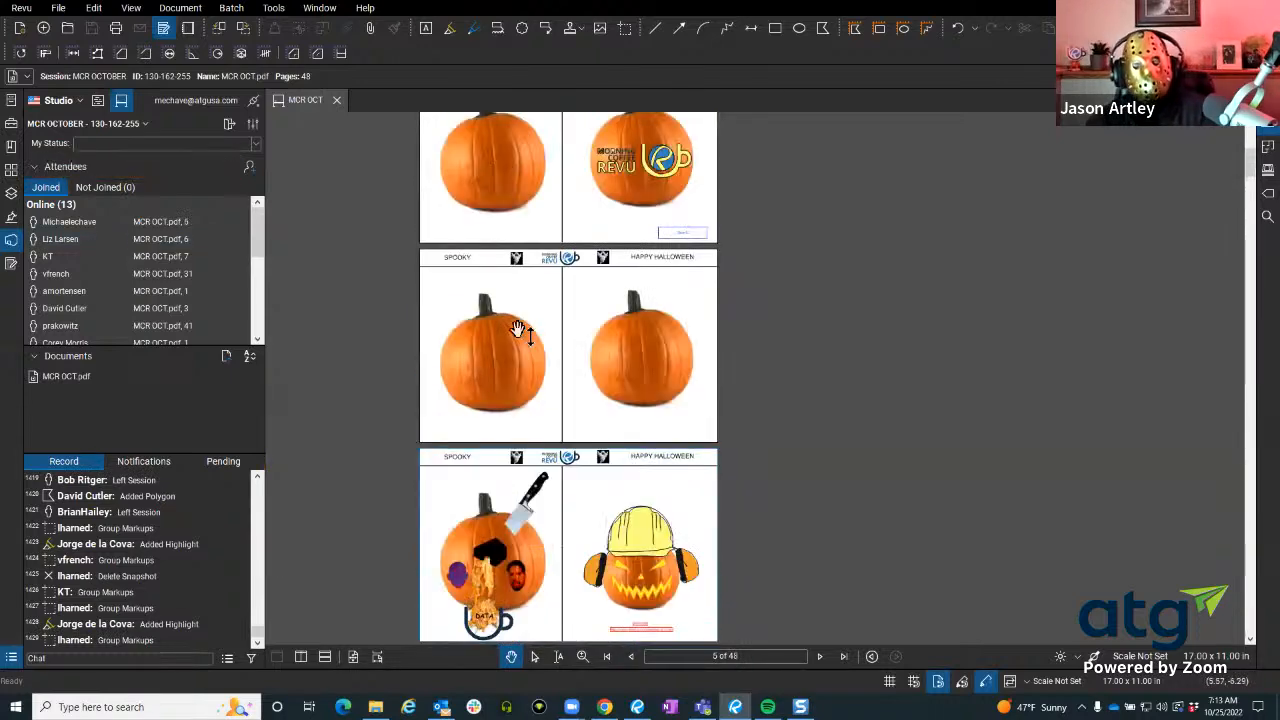
pyautogui.scroll(-1, 526, 393)
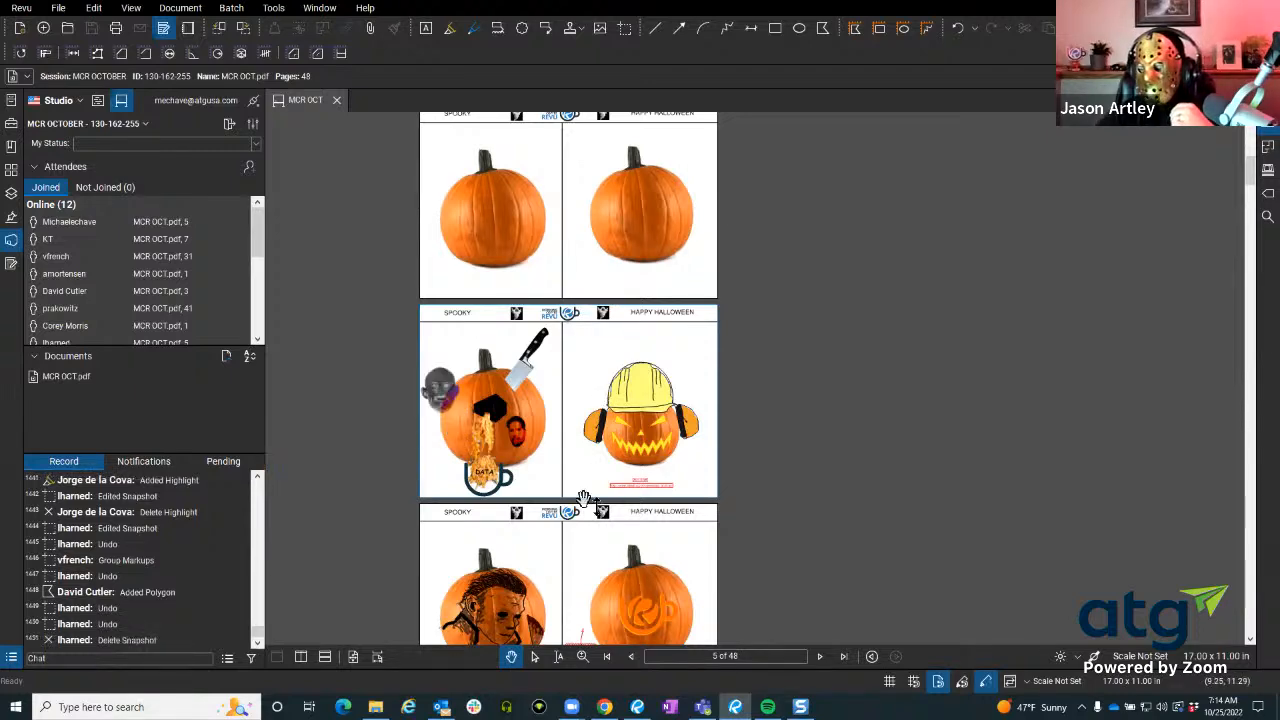
pyautogui.scroll(-3, 586, 505)
pyautogui.scroll(-3, 595, 483)
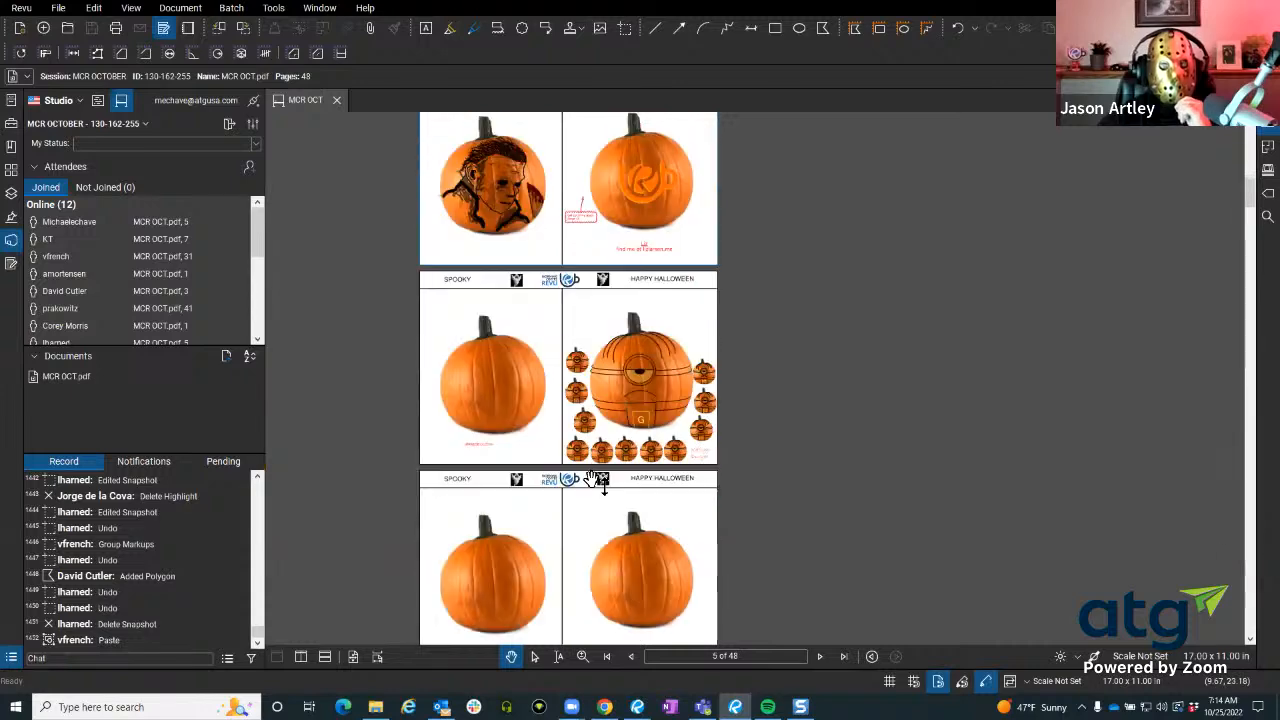
pyautogui.scroll(-9, 592, 479)
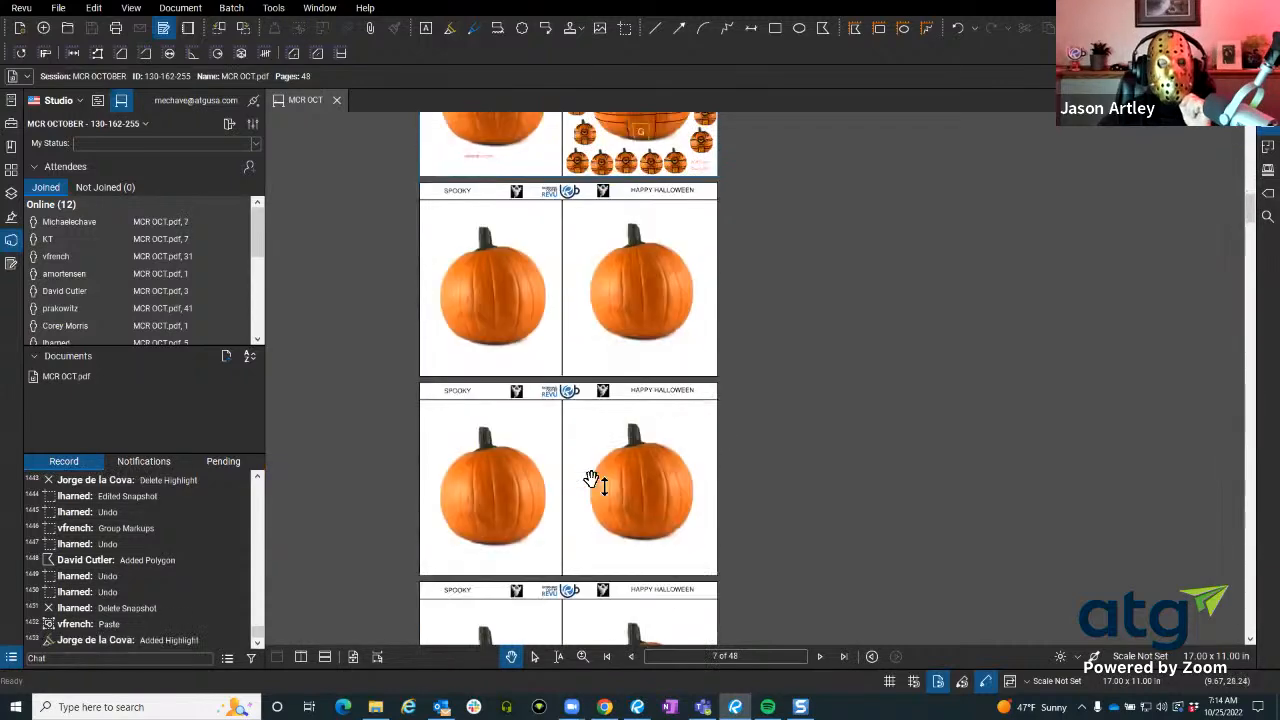
pyautogui.scroll(-2, 592, 481)
pyautogui.scroll(-5, 593, 477)
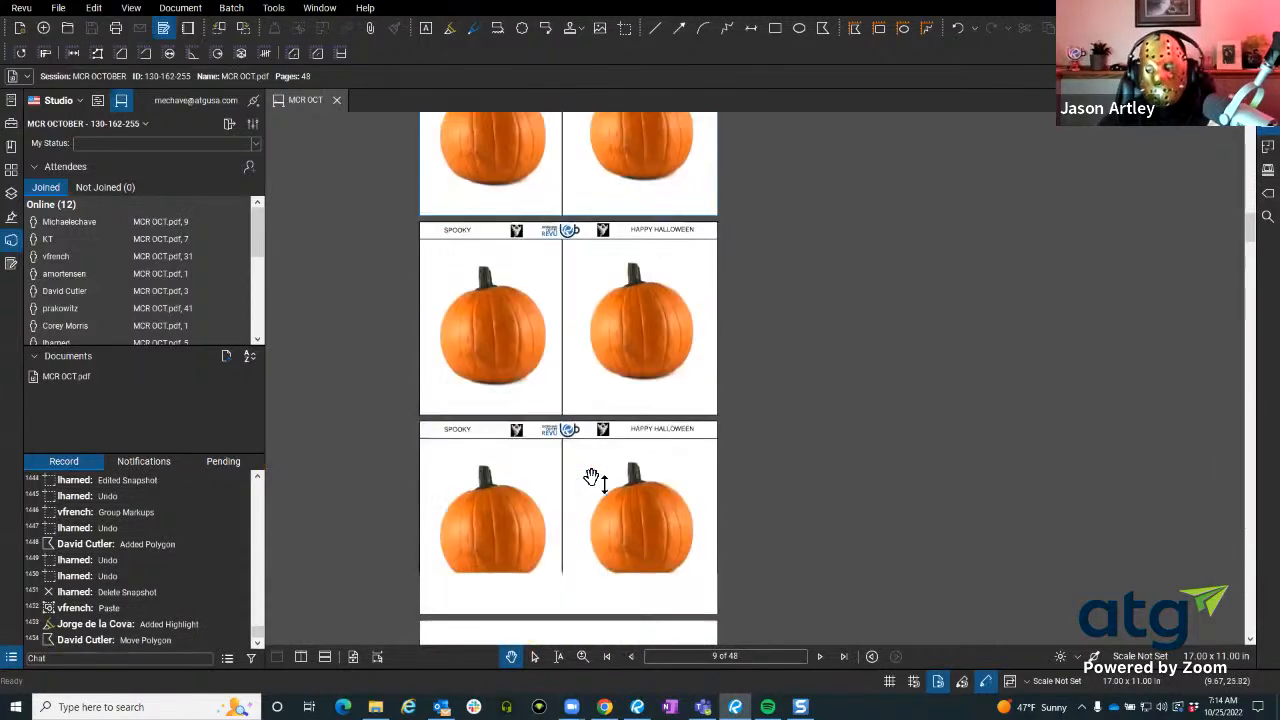
pyautogui.scroll(-9, 593, 479)
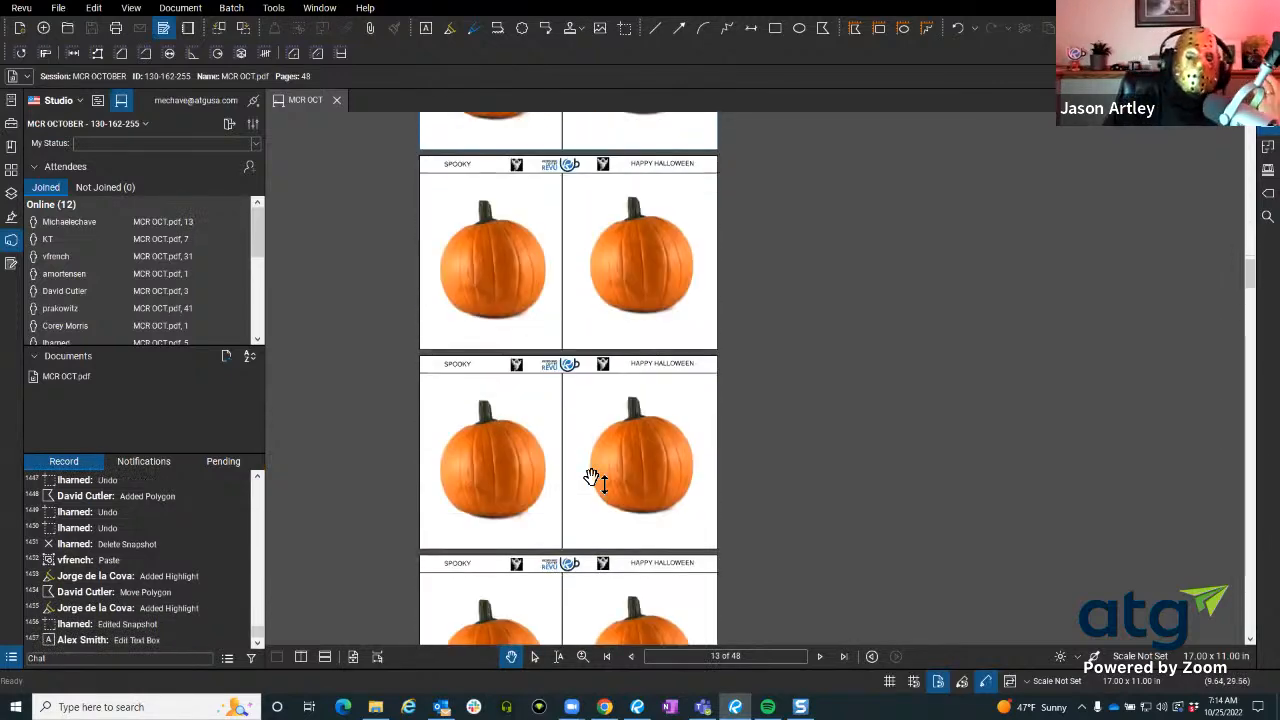
# Leave and rejoin the MCR OCTOBER session, and check its general session settings including the expiration.
pyautogui.click(228, 124)
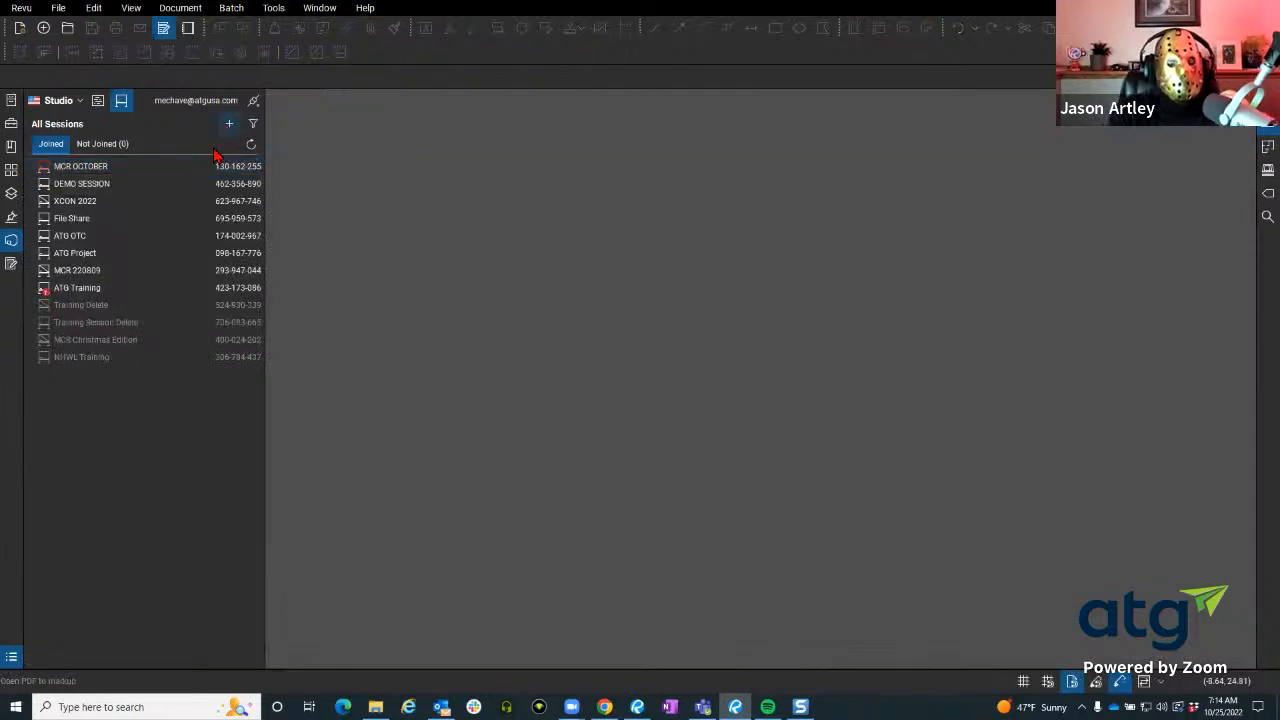
pyautogui.doubleClick(103, 167)
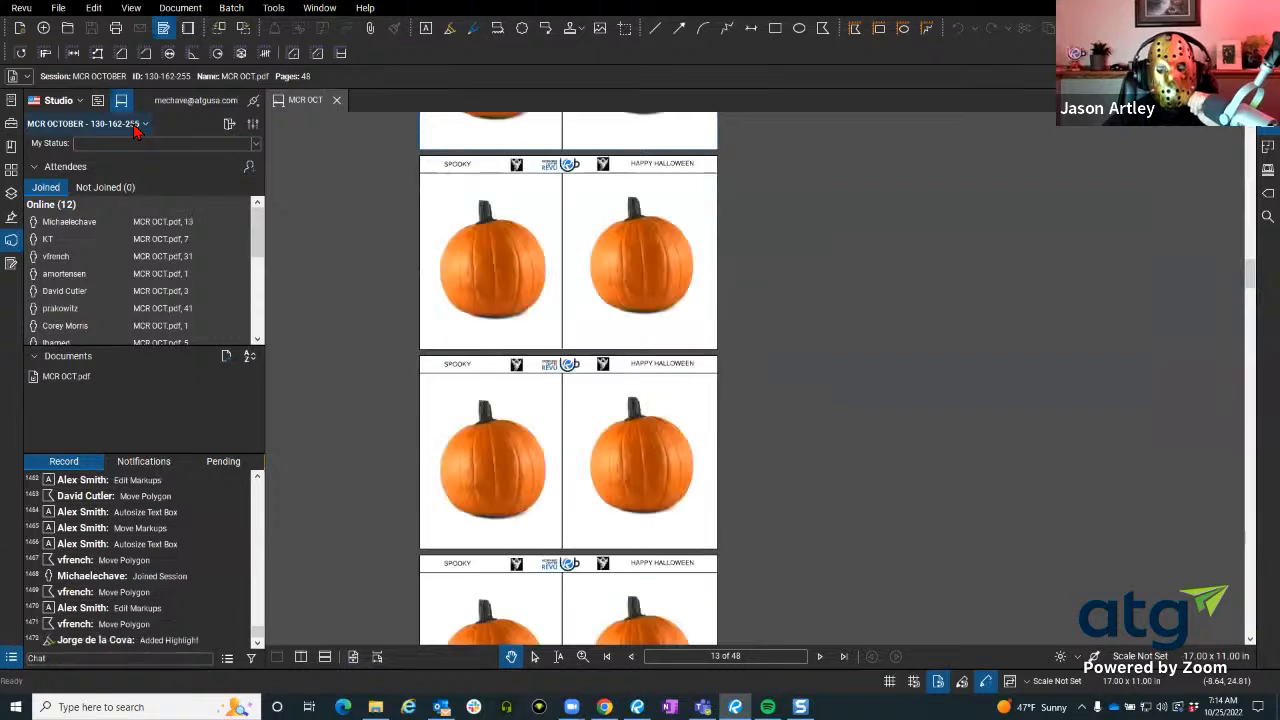
pyautogui.click(252, 126)
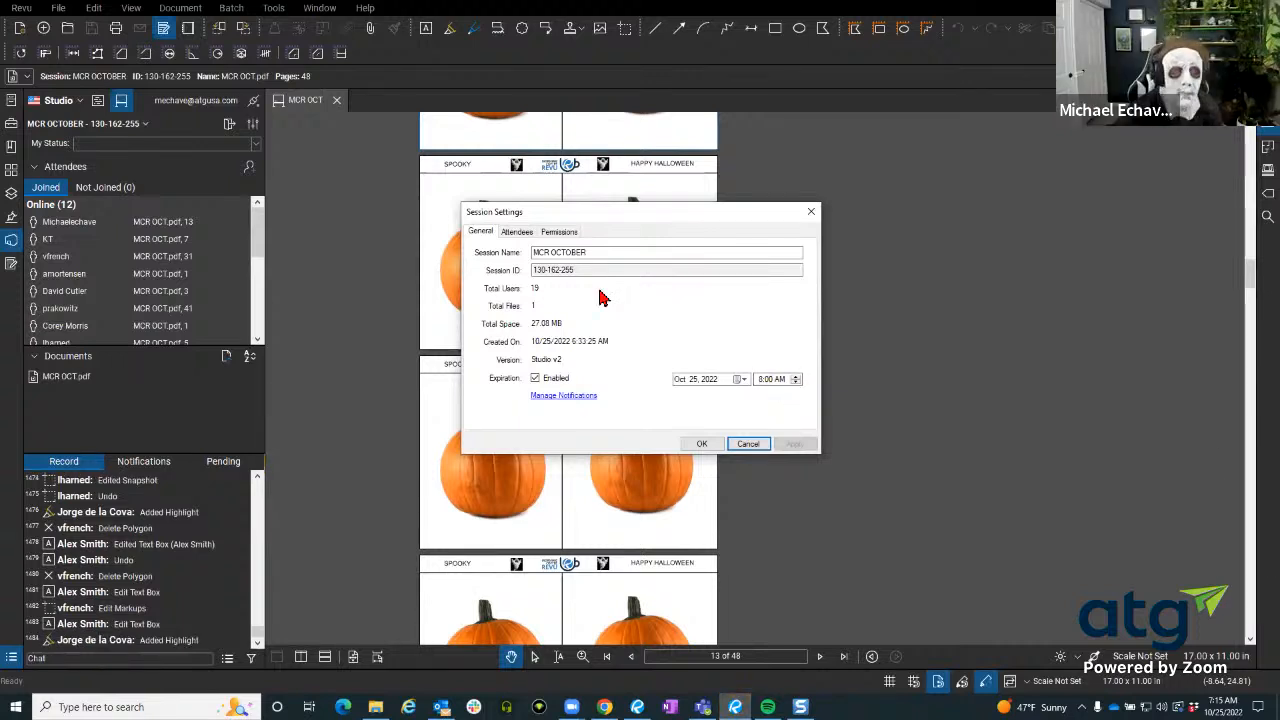
pyautogui.click(770, 444)
# Leave the MCR OCTOBER session, join the XCON 2022 session and look through its attendees.
pyautogui.click(229, 125)
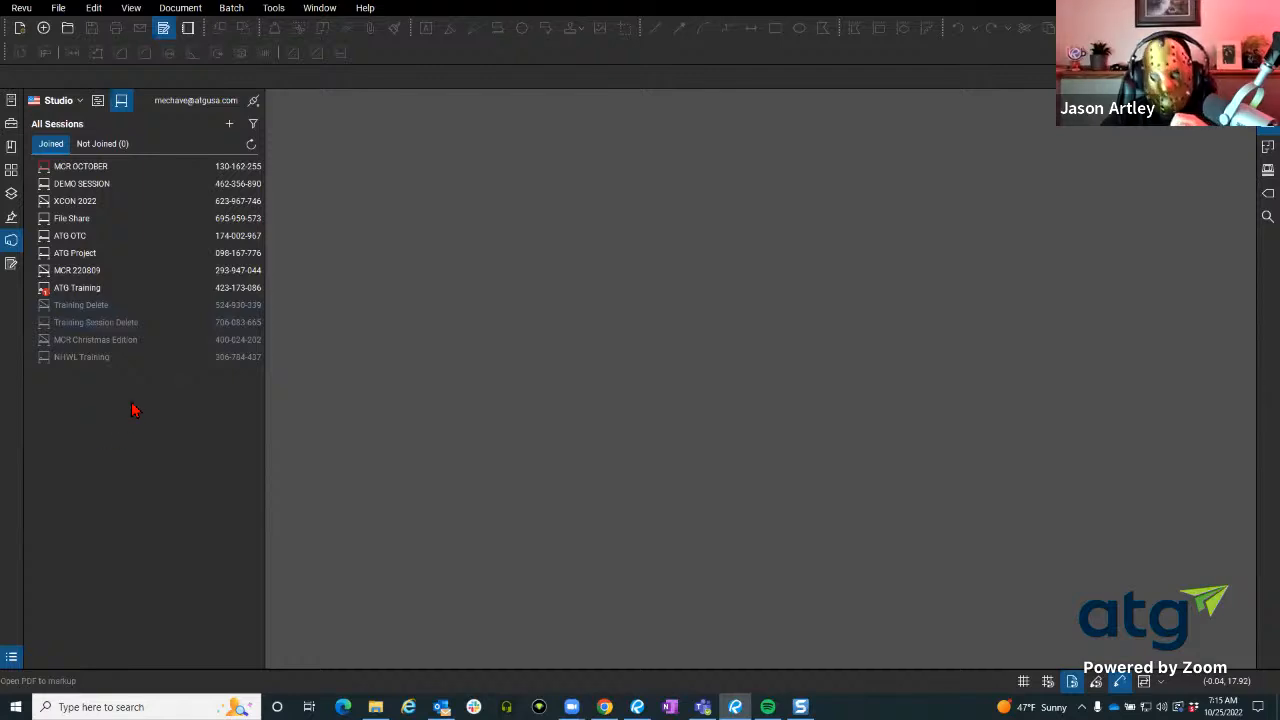
pyautogui.doubleClick(58, 203)
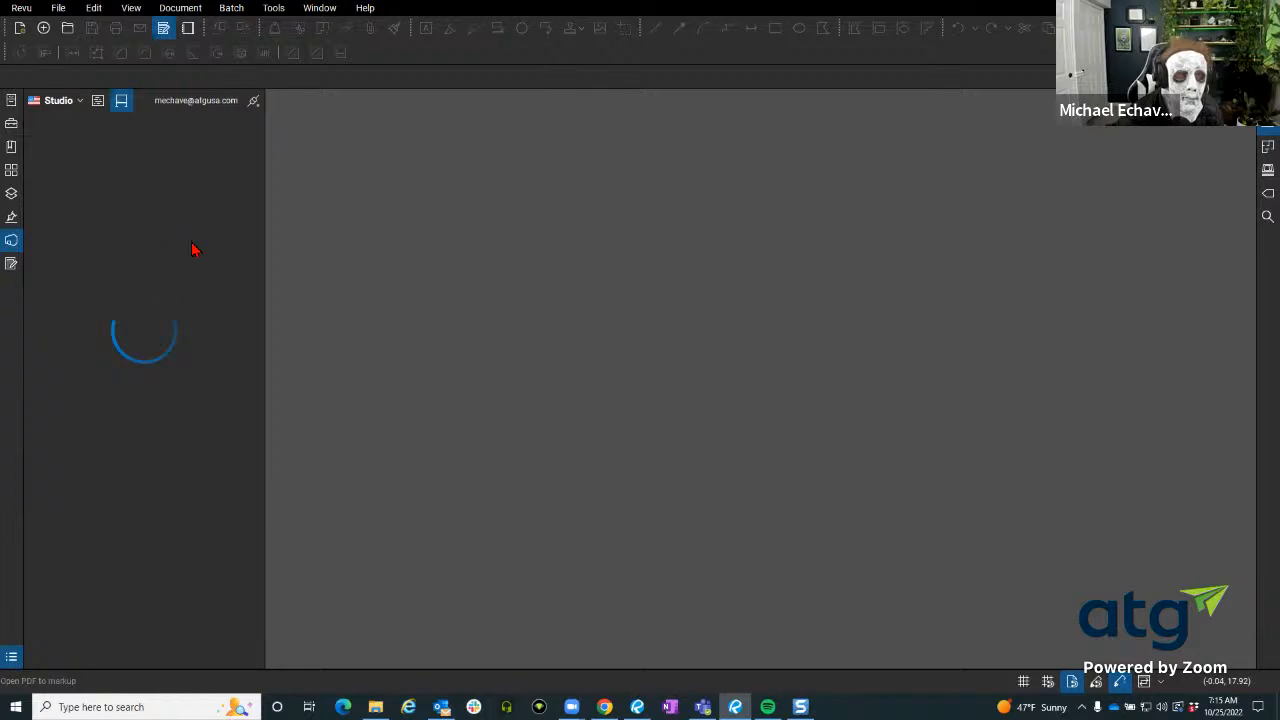
pyautogui.scroll(-3, 93, 328)
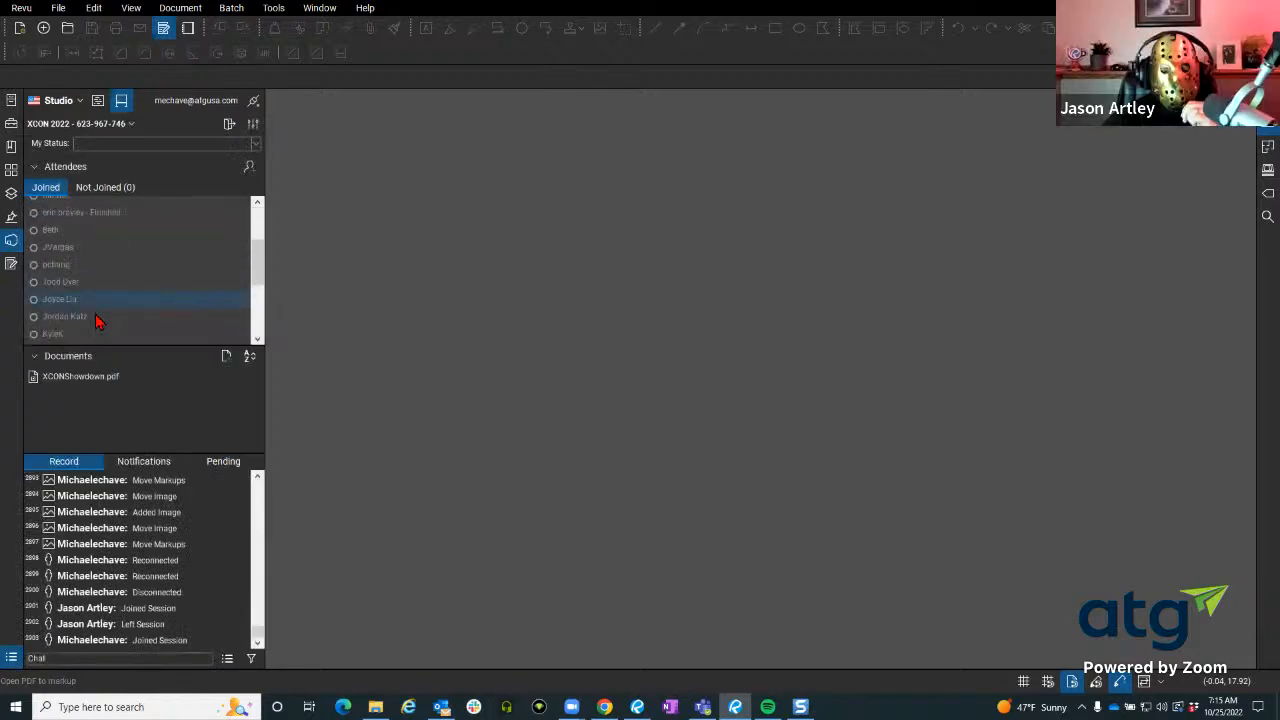
pyautogui.scroll(-3, 98, 324)
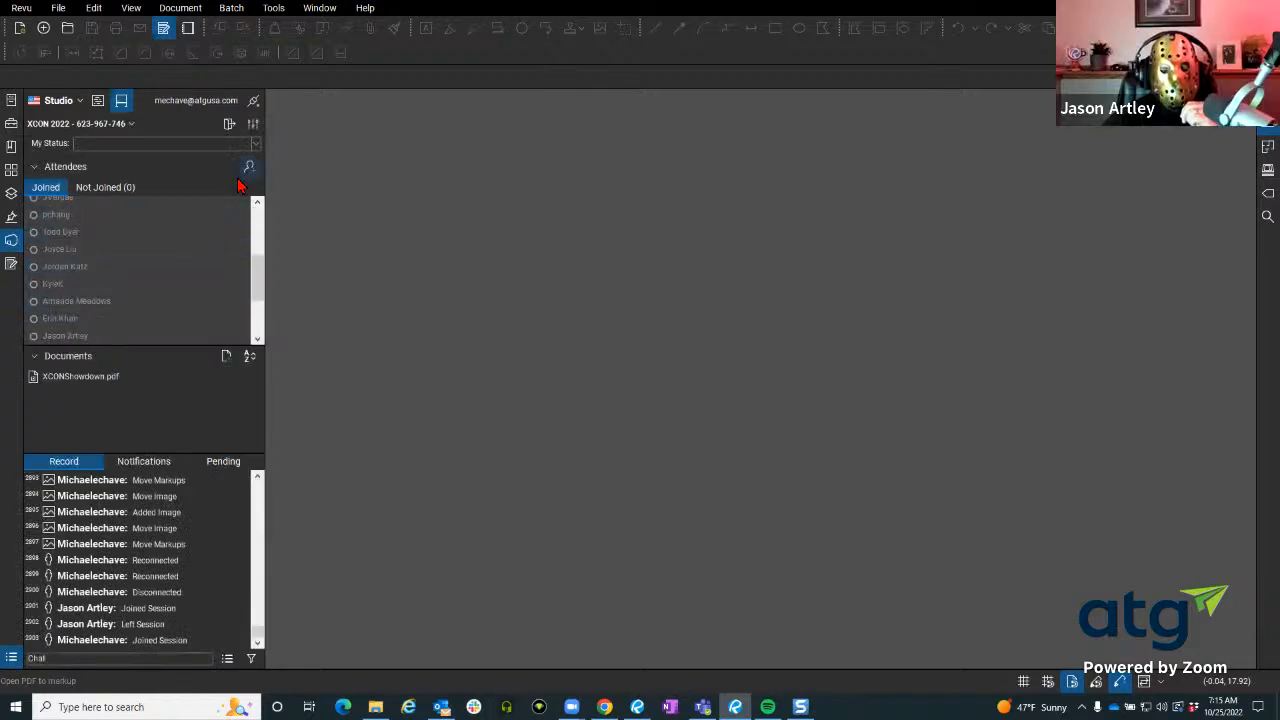
# Review the permissions and general settings of the XCON 2022 session, closing them without changes.
pyautogui.click(253, 123)
pyautogui.click(541, 236)
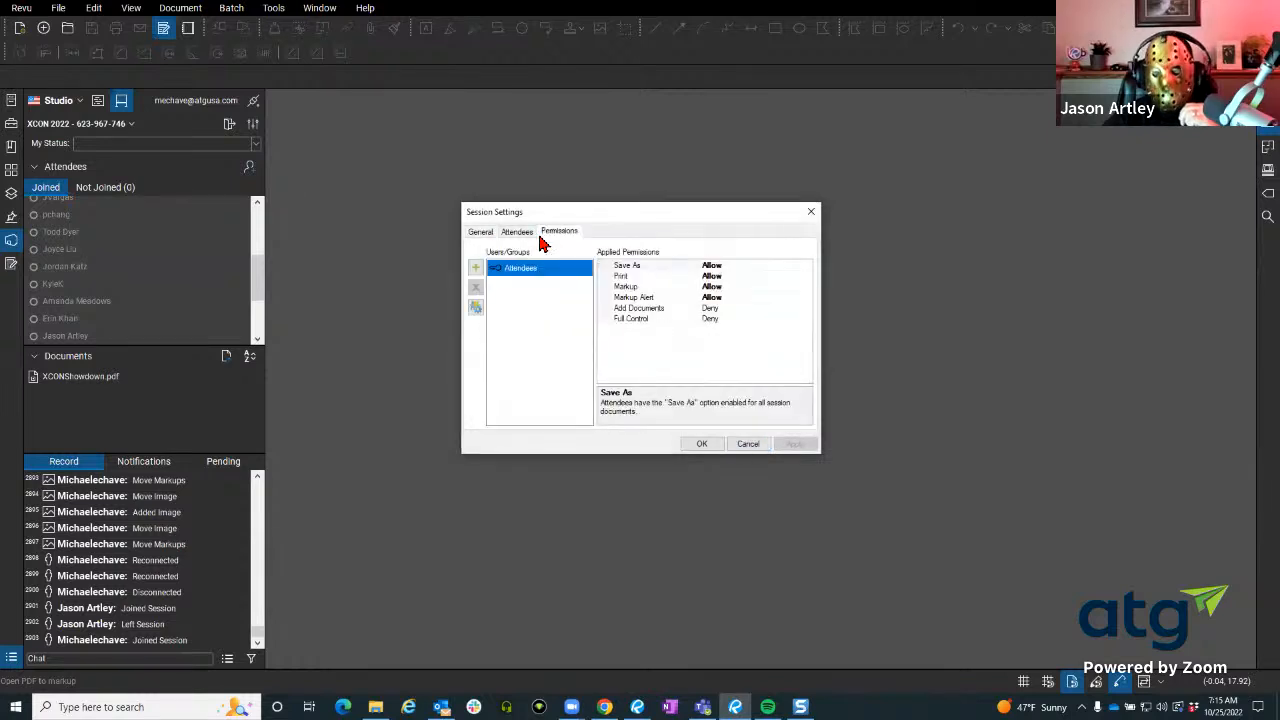
pyautogui.press('Left')
pyautogui.press('Left')
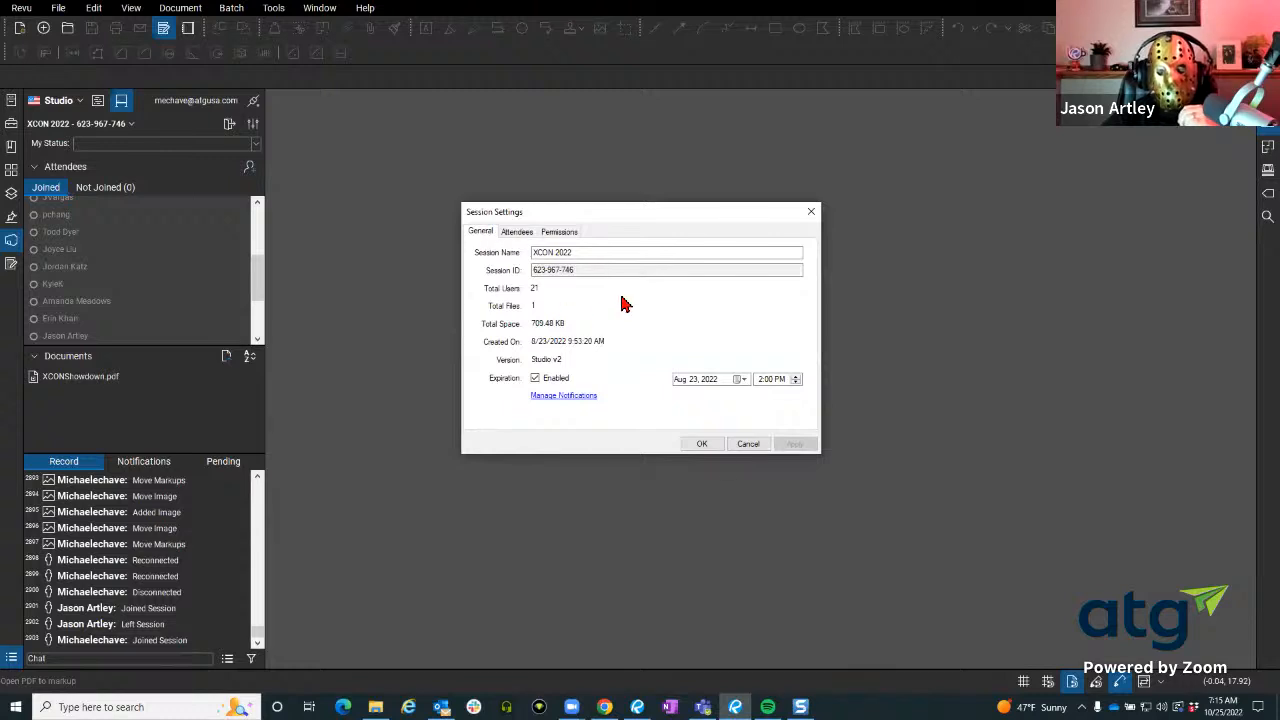
pyautogui.click(811, 211)
# Leave the XCON 2022 session, rejoin MCR OCTOBER and go to page 12 of its document.
pyautogui.click(230, 124)
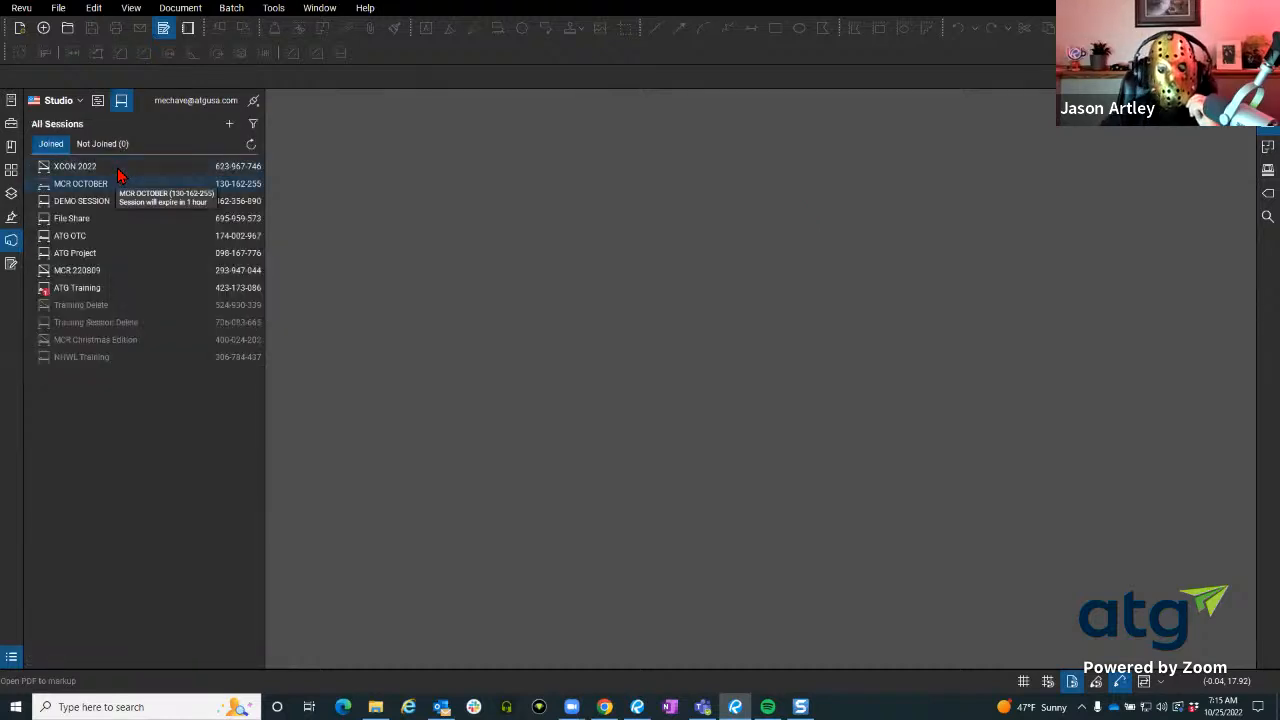
pyautogui.doubleClick(117, 176)
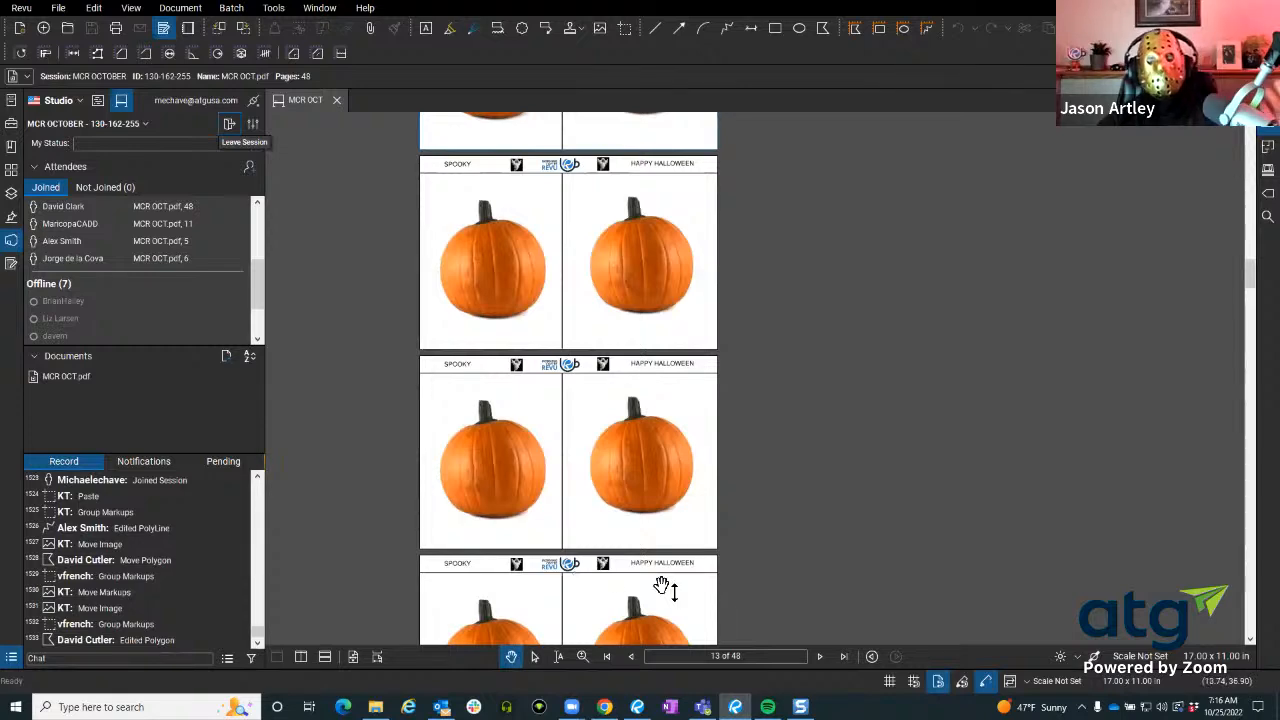
pyautogui.click(630, 658)
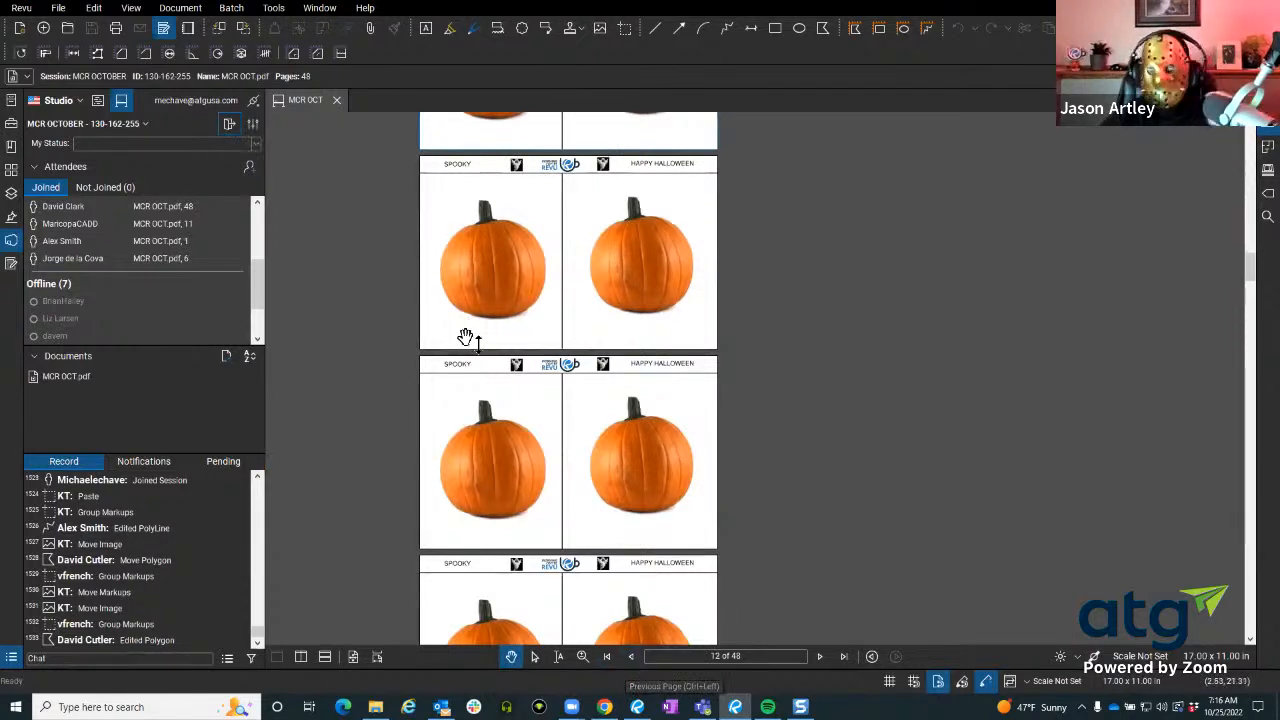
# Return to page 1 of the document, fit the whole page and examine its left pumpkin closely.
pyautogui.moveTo(466, 337); pyautogui.dragTo(494, 712)
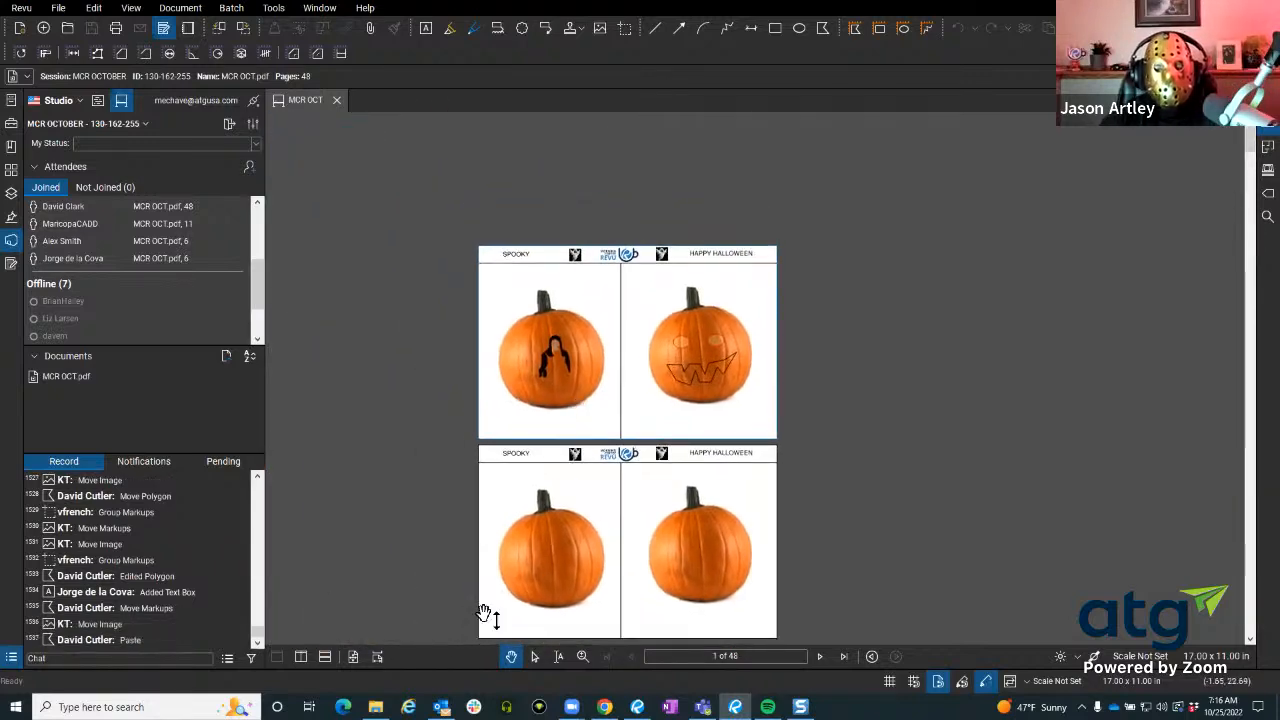
pyautogui.click(378, 657)
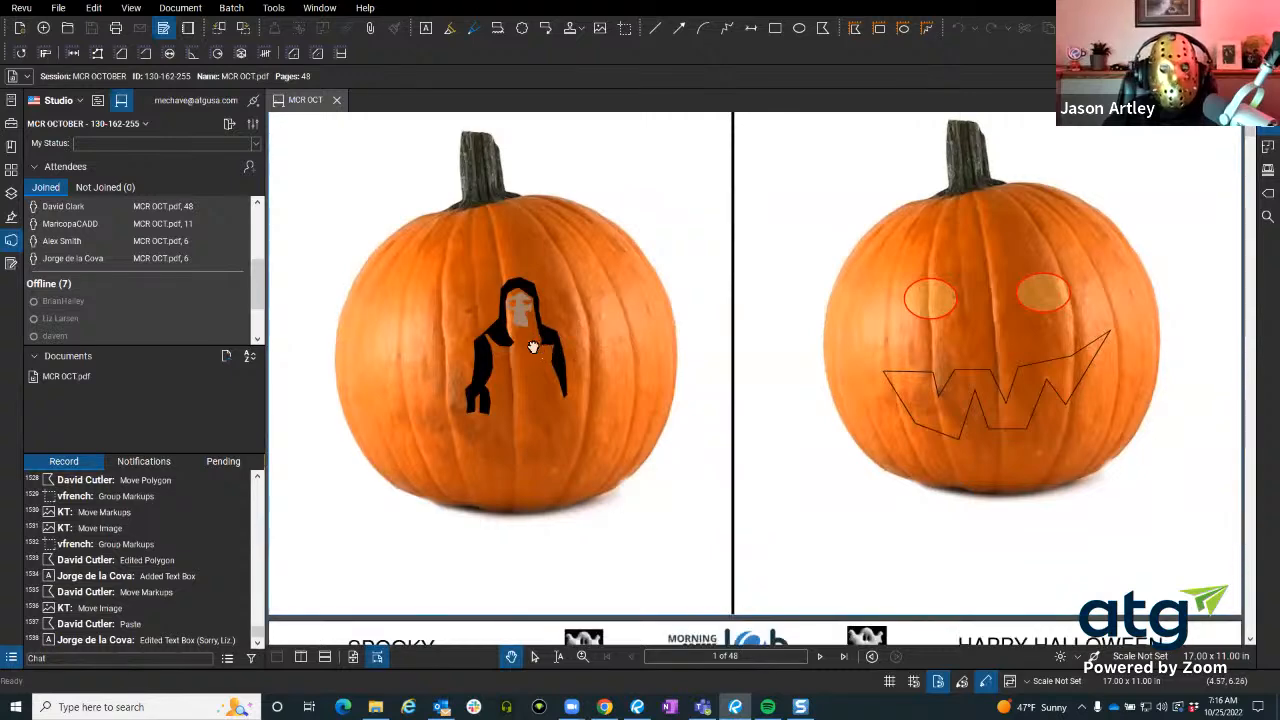
pyautogui.click(374, 657)
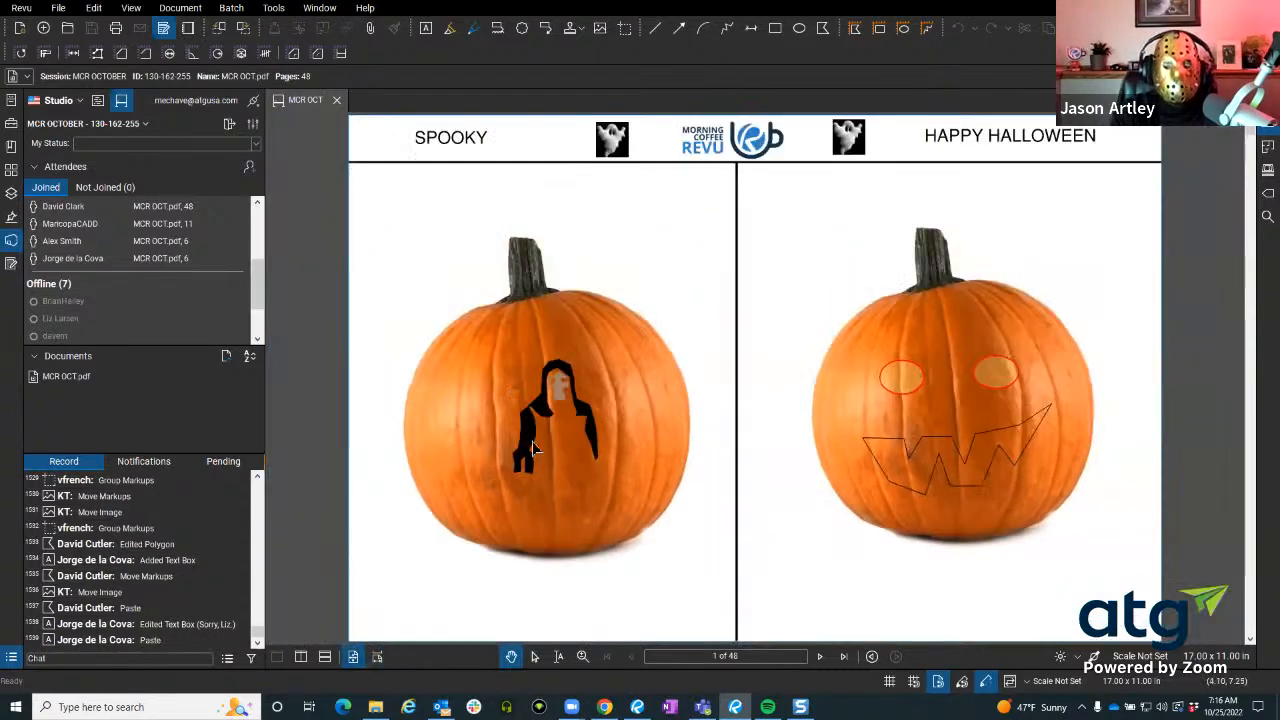
pyautogui.scroll(4, 532, 441)
pyautogui.moveTo(591, 389); pyautogui.dragTo(585, 412)
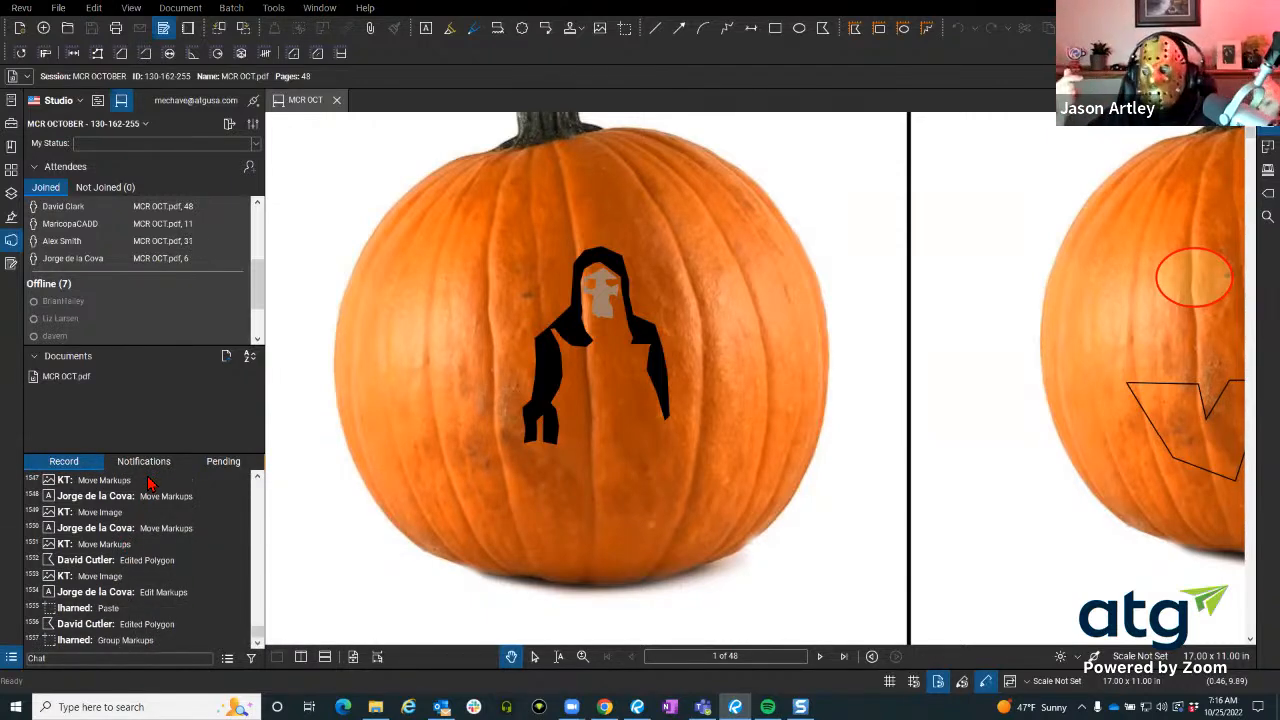
# Show the Markups List beneath the document and add the Status column to it.
pyautogui.click(11, 658)
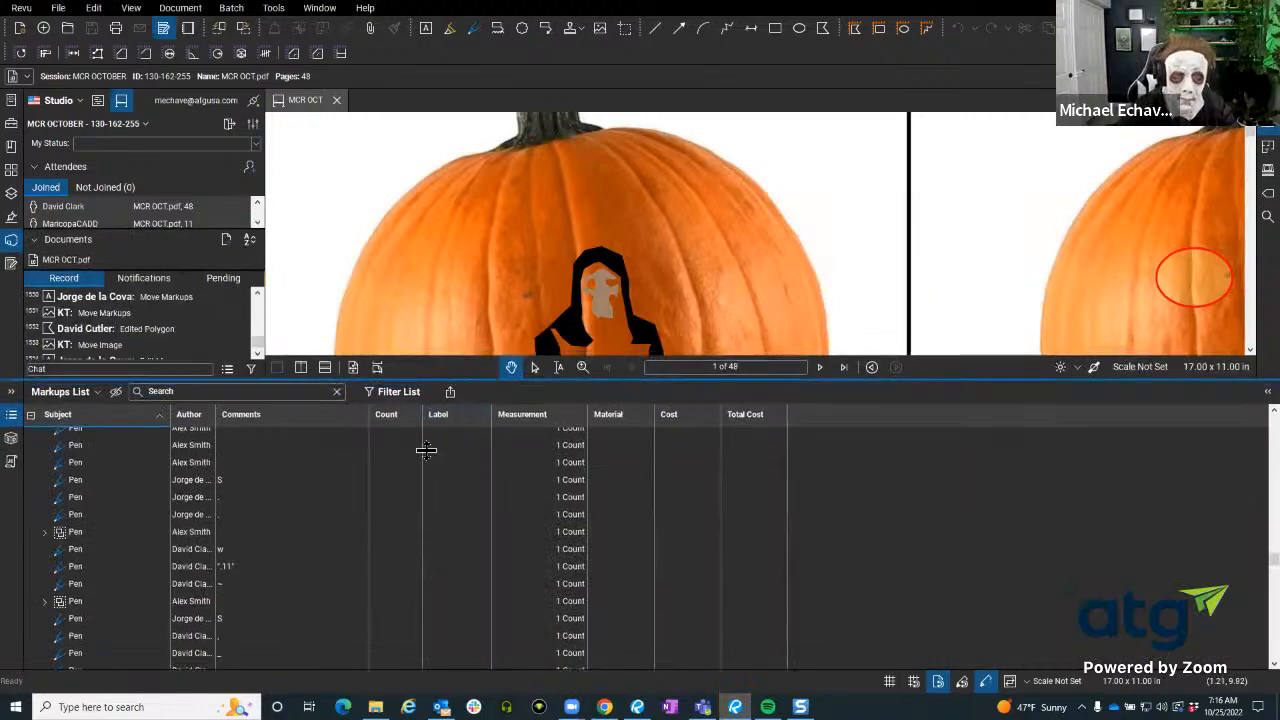
pyautogui.moveTo(426, 450); pyautogui.dragTo(426, 455)
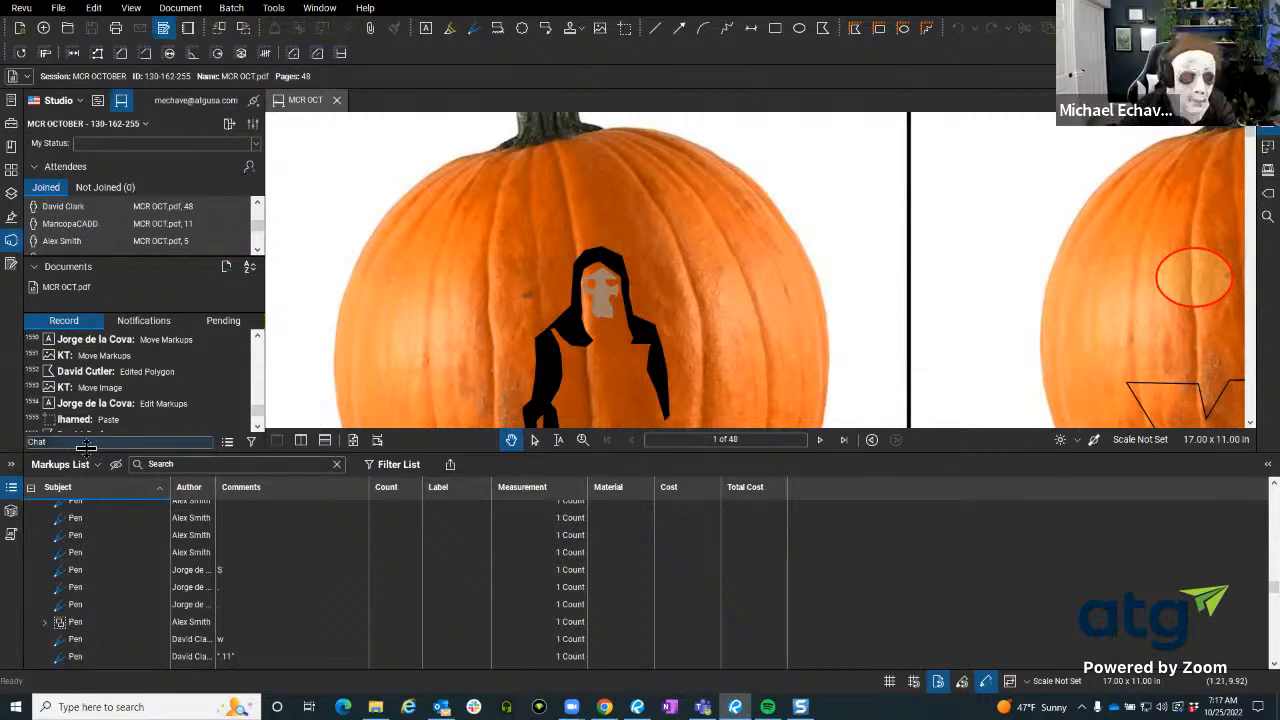
pyautogui.click(80, 464)
pyautogui.moveTo(80, 486)
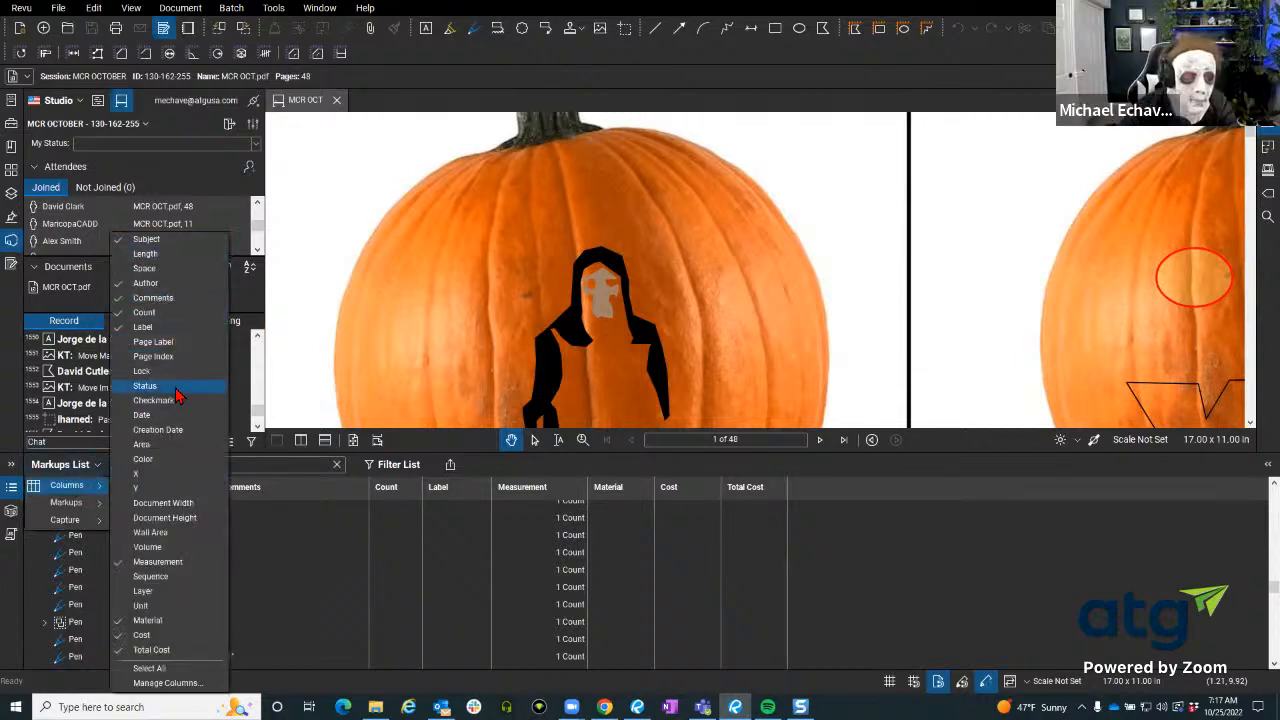
pyautogui.click(145, 385)
pyautogui.click(502, 509)
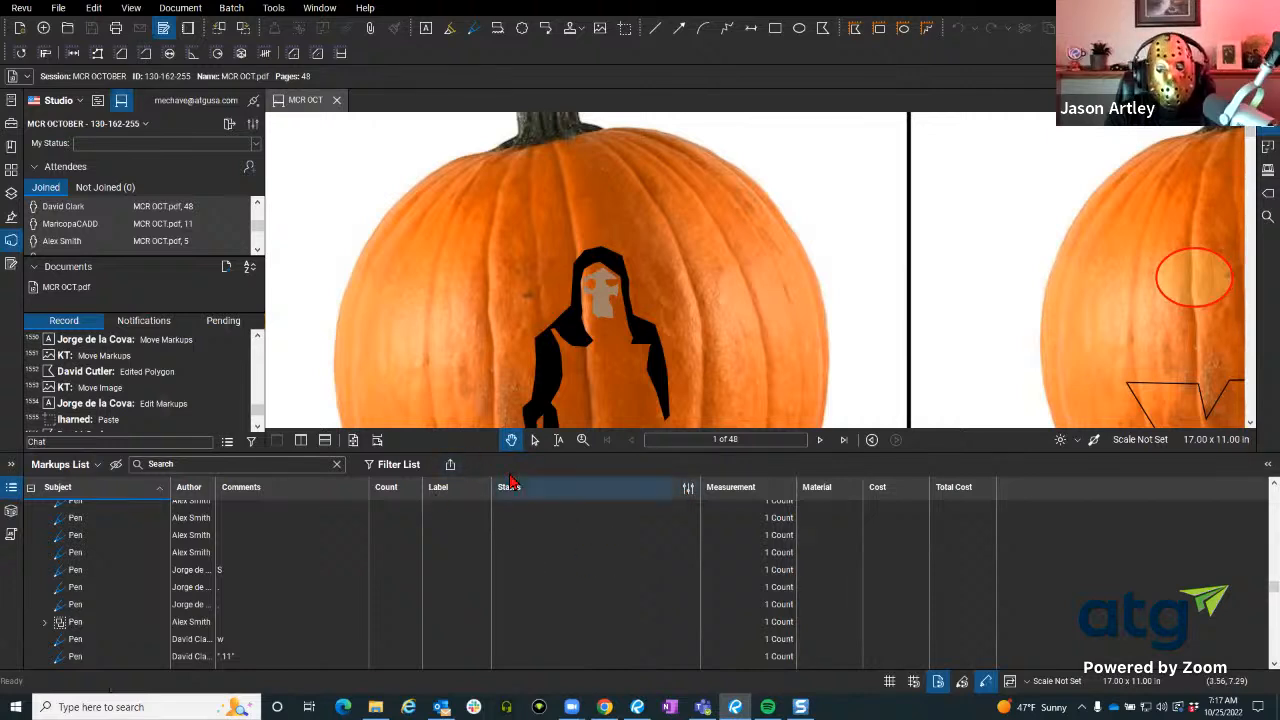
# Reduce the height of the Markups List to give page 1 more viewing room.
pyautogui.moveTo(477, 452); pyautogui.dragTo(474, 546)
pyautogui.scroll(-4, 445, 285)
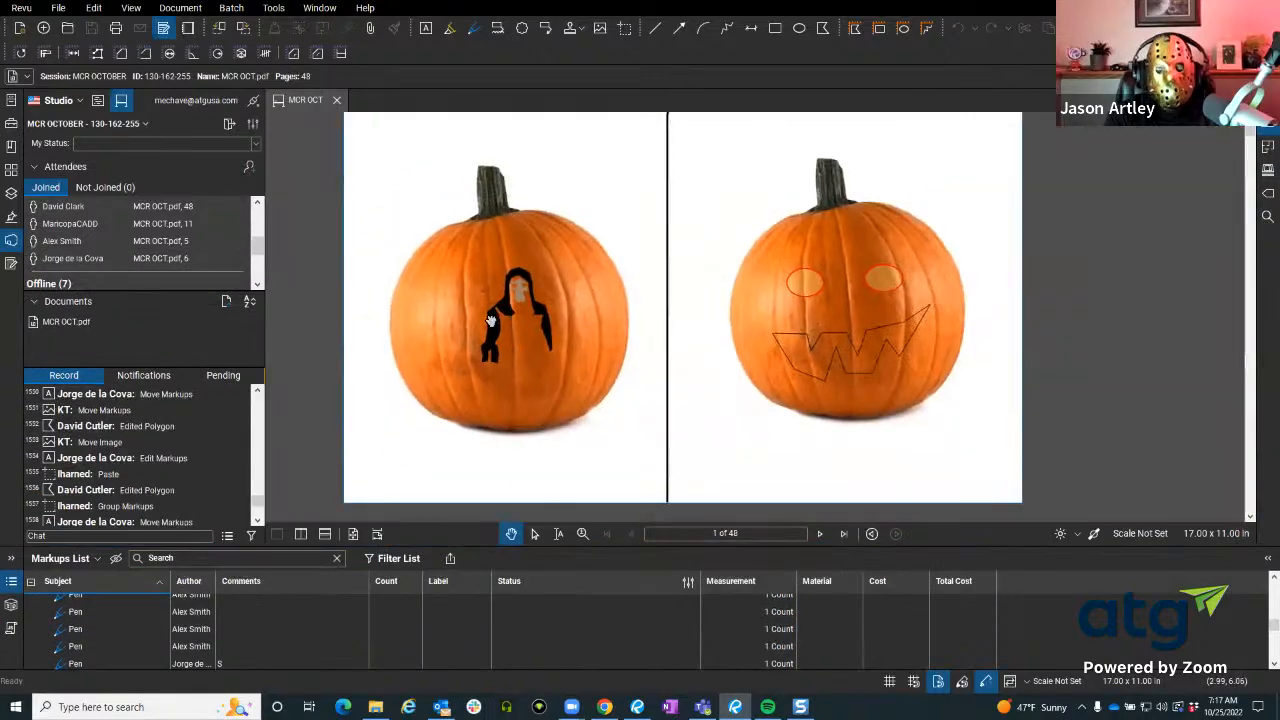
pyautogui.moveTo(506, 303); pyautogui.dragTo(477, 331)
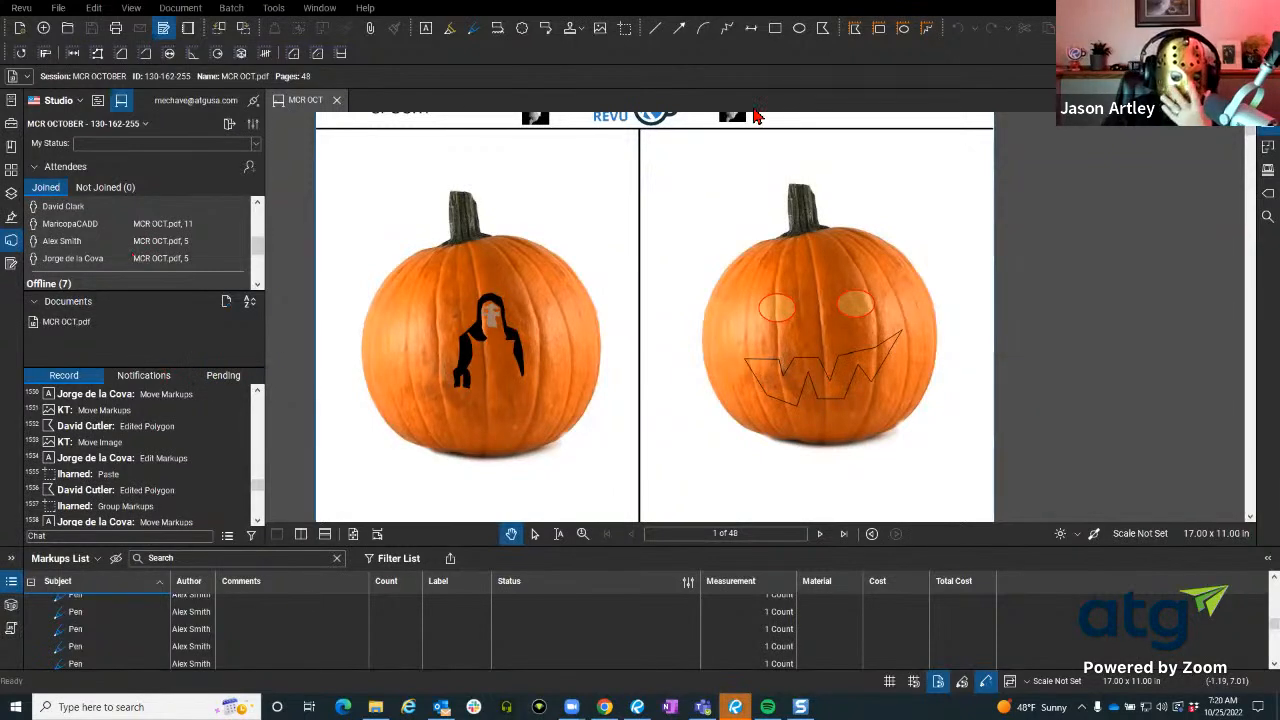
# Jump to the attendee's location on page 5 and examine the hard-hat pumpkin and the signature below it.
pyautogui.click(162, 241)
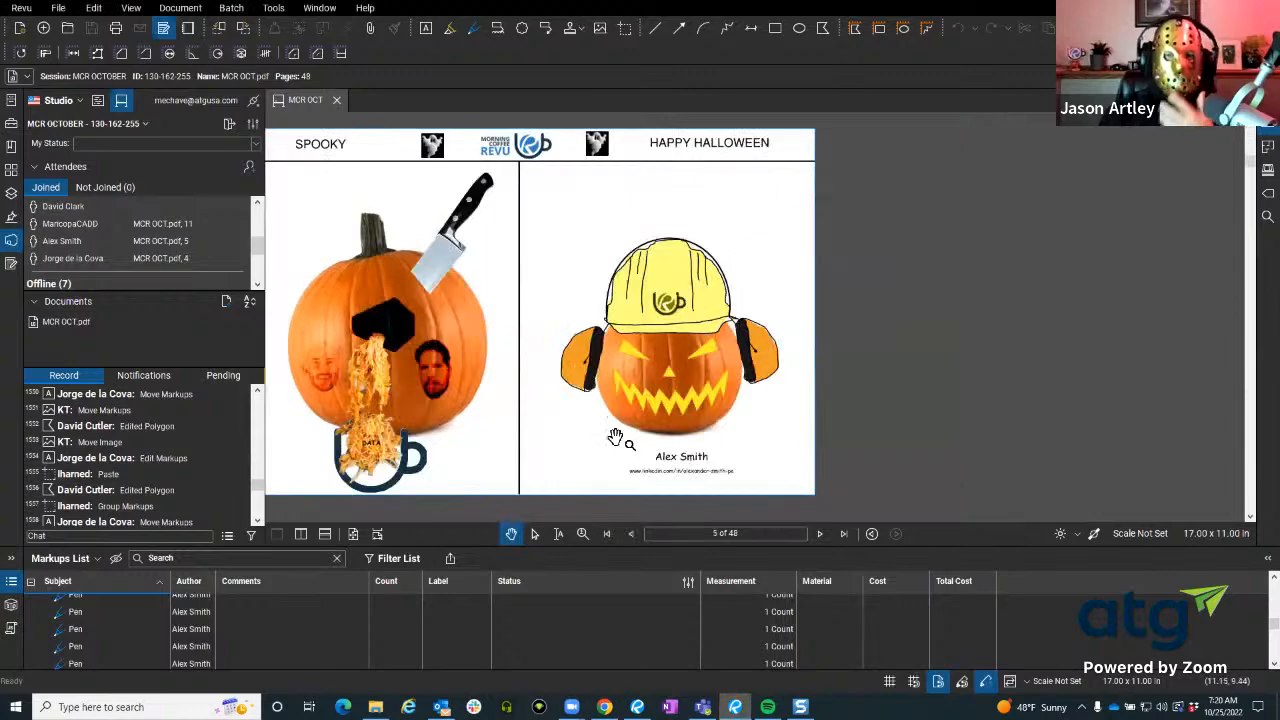
pyautogui.scroll(1, 628, 465)
pyautogui.scroll(1, 628, 465)
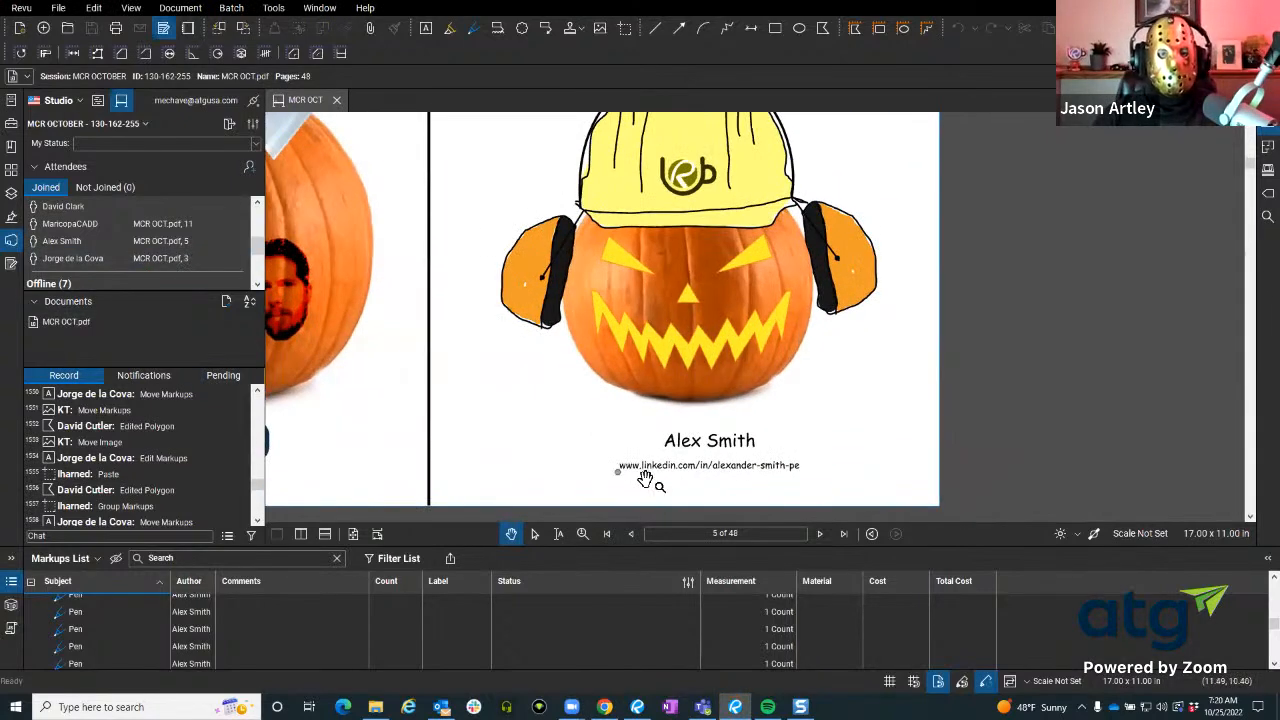
pyautogui.scroll(-2, 486, 386)
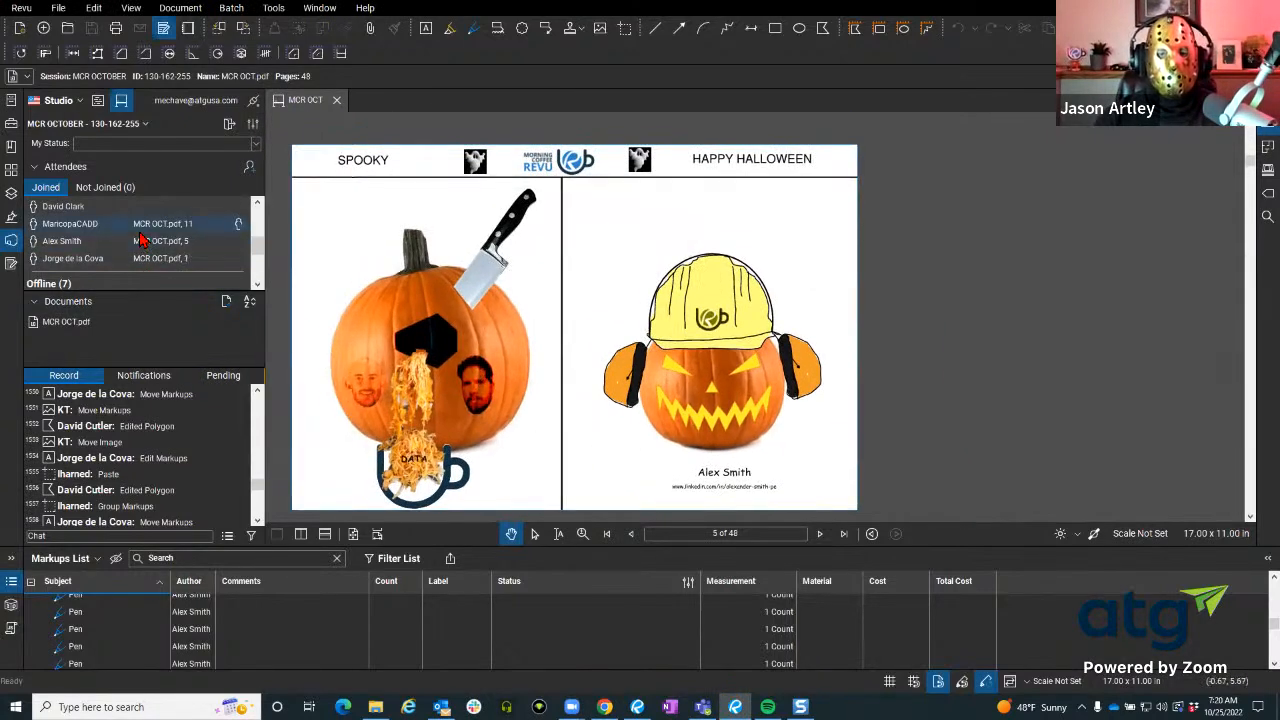
# Jump to the attendee's location on page 11, go back to page 7 and examine its one-eyed pumpkin with the mugs.
pyautogui.click(139, 229)
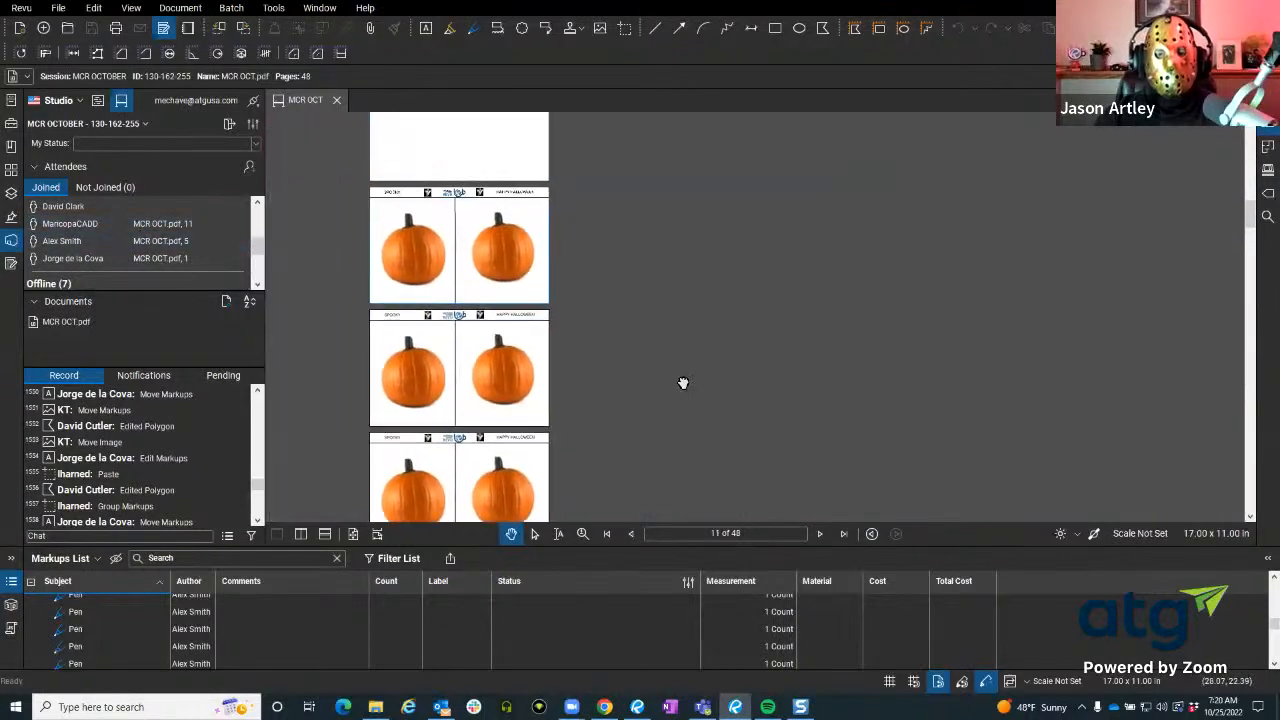
pyautogui.scroll(5, 568, 358)
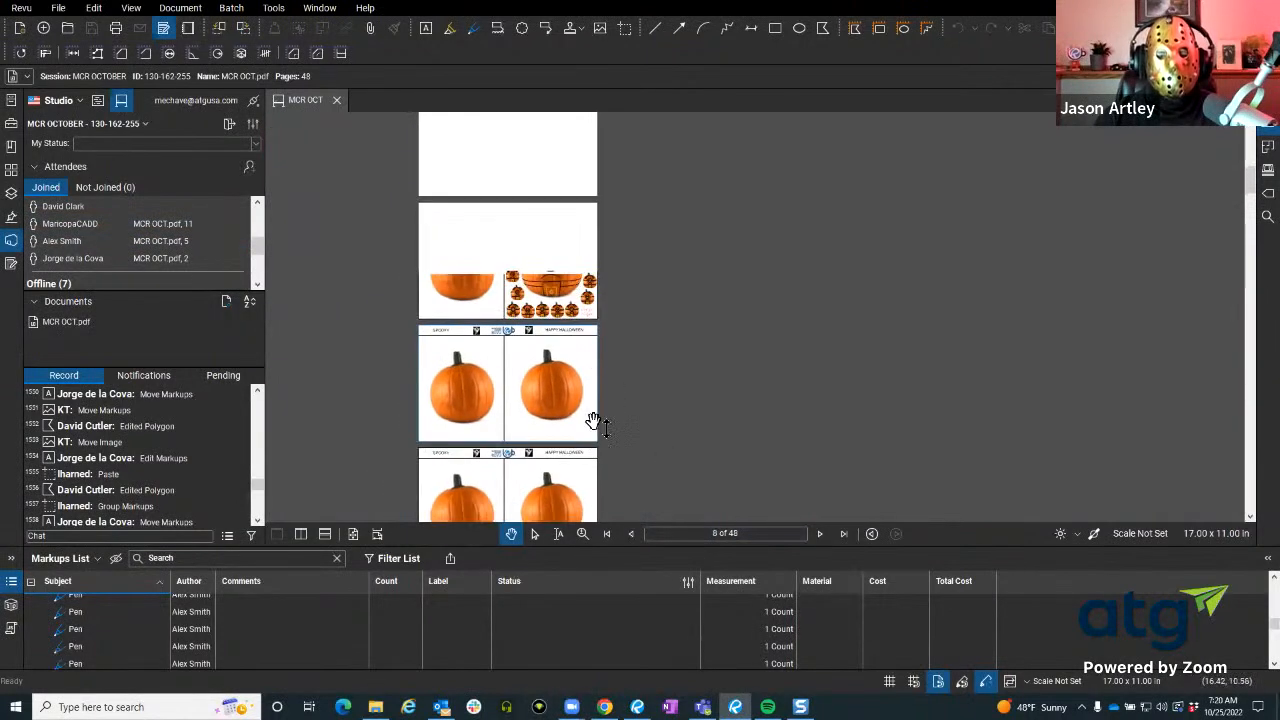
pyautogui.scroll(-3, 556, 436)
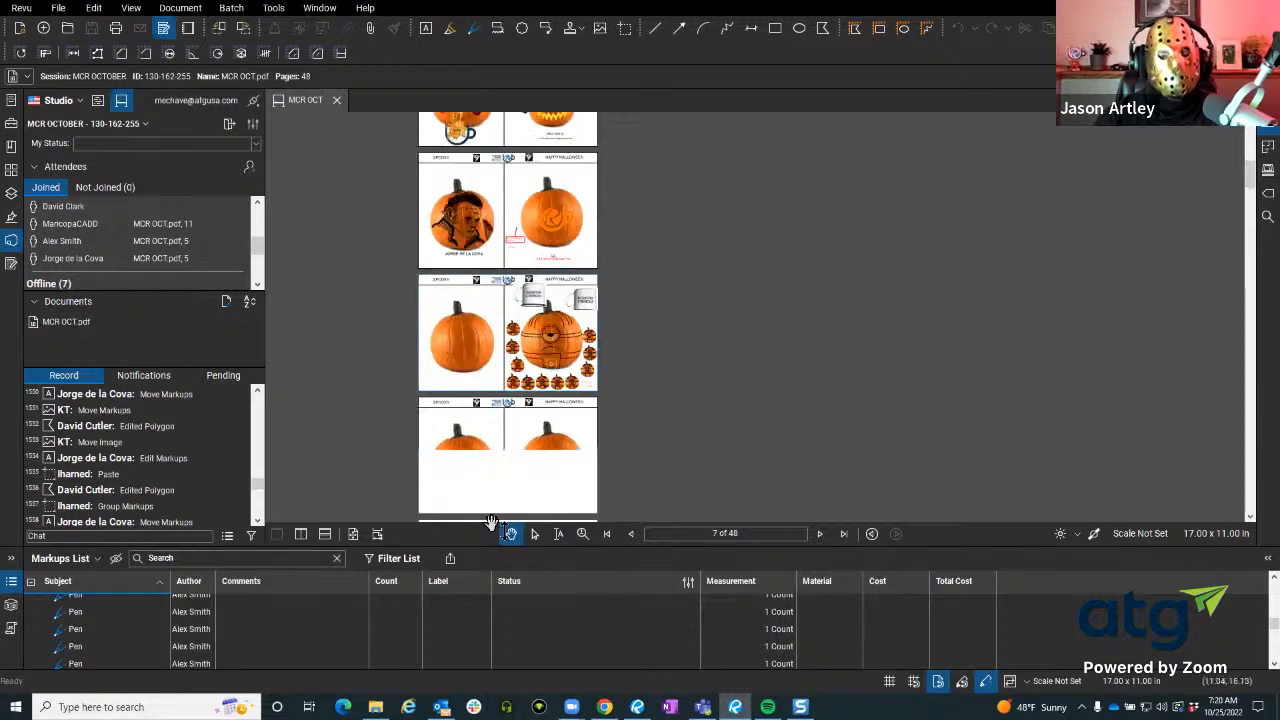
pyautogui.click(378, 535)
pyautogui.scroll(-1, 609, 380)
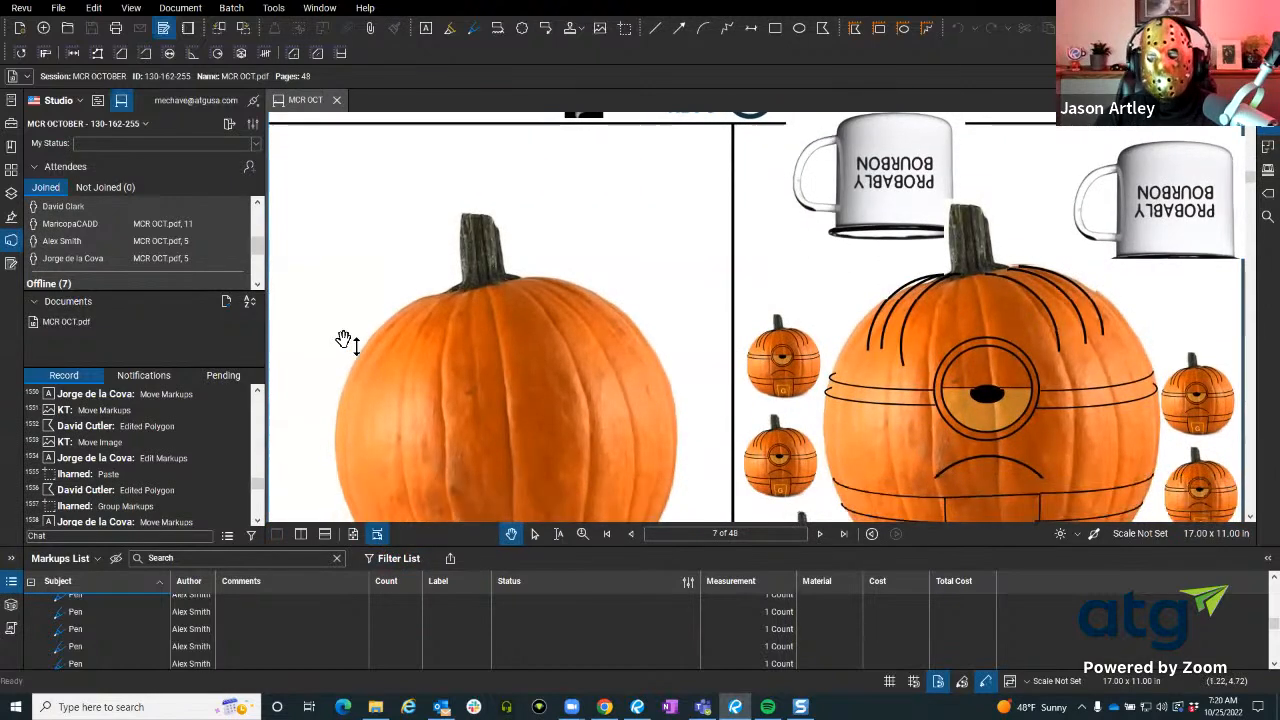
pyautogui.scroll(-2, 628, 470)
pyautogui.scroll(-1, 628, 470)
pyautogui.scroll(1, 491, 423)
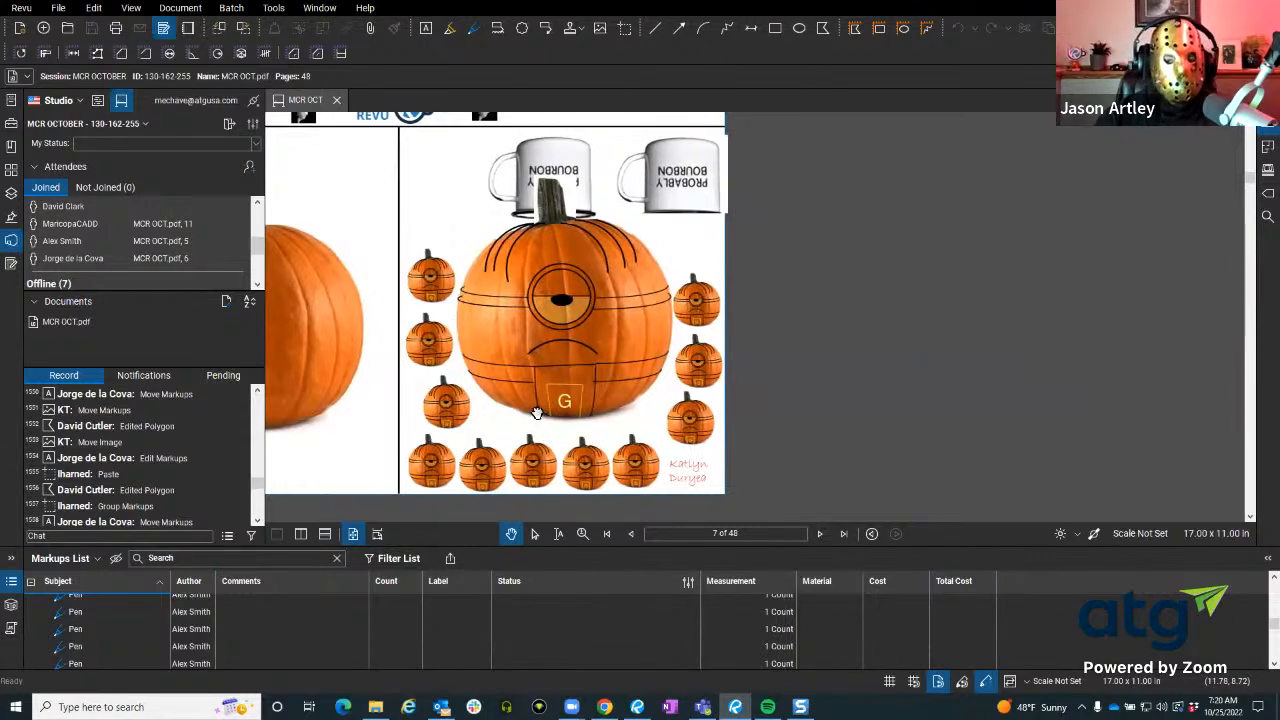
pyautogui.moveTo(529, 413); pyautogui.dragTo(537, 413)
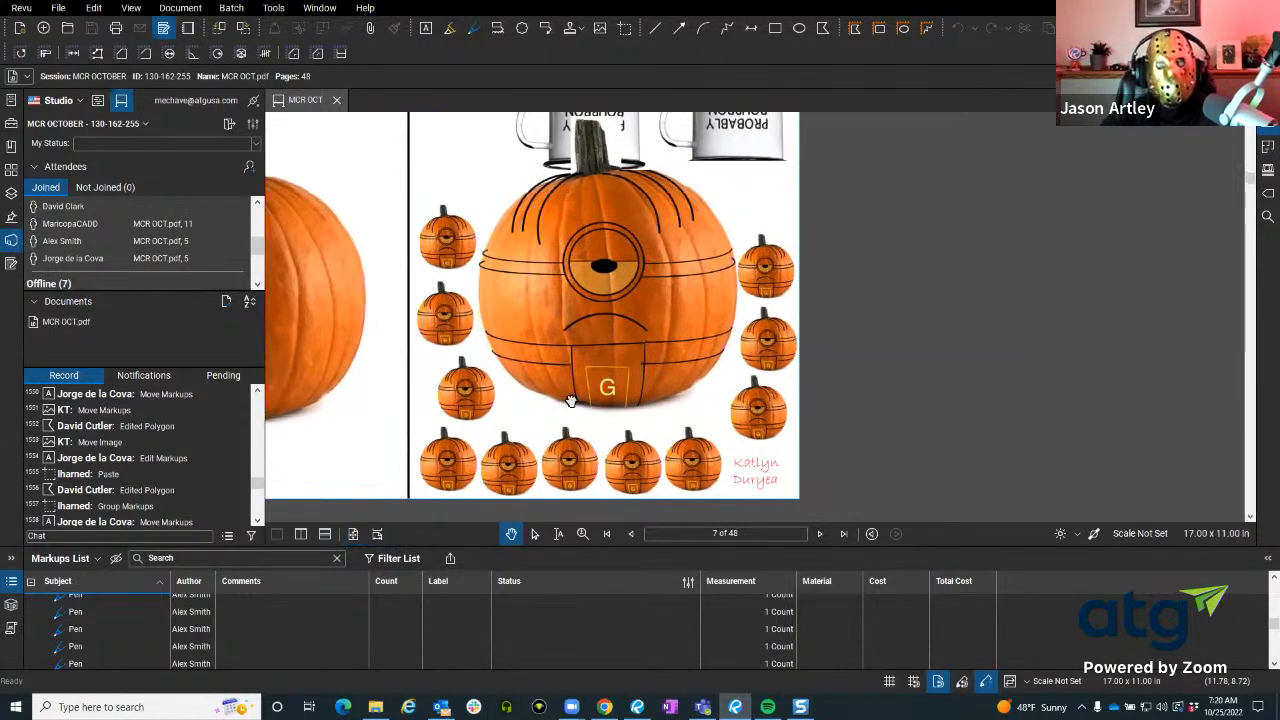
pyautogui.scroll(1, 544, 410)
# Go back to page 6 and examine the callout's arrow target, the logo pumpkin and the portrait pumpkin.
pyautogui.click(631, 534)
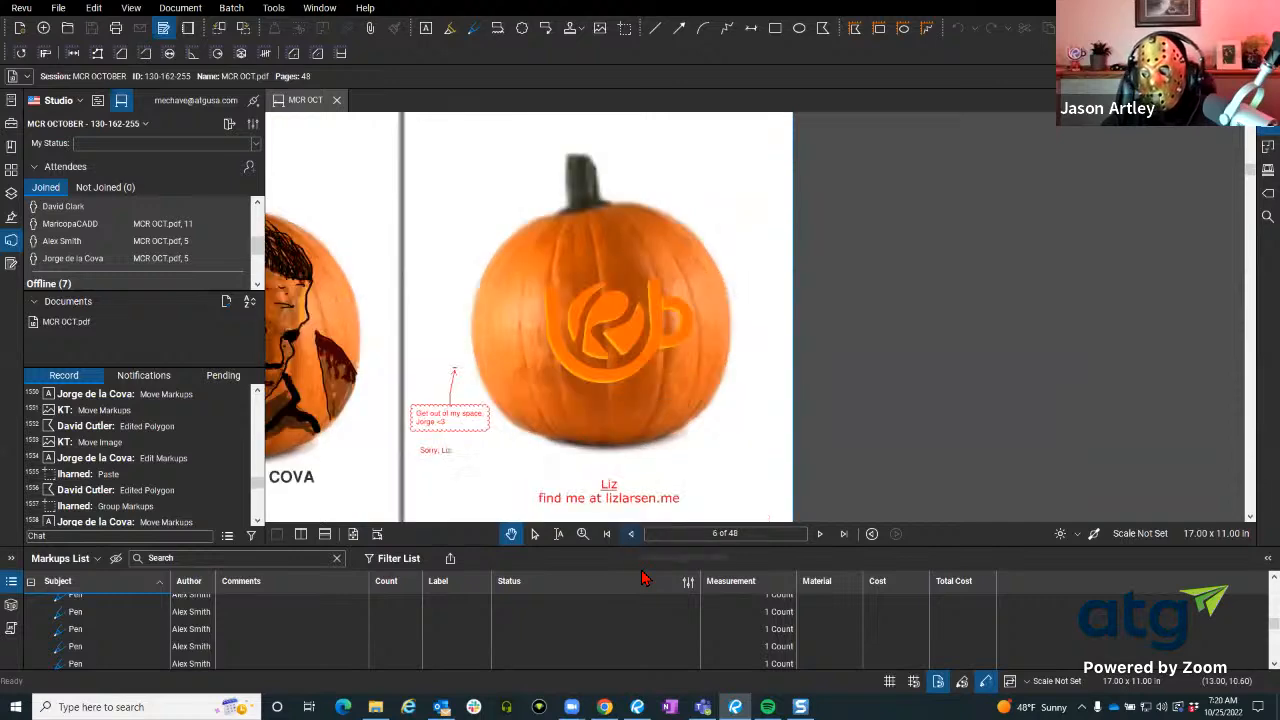
pyautogui.scroll(-2, 690, 371)
pyautogui.scroll(5, 593, 418)
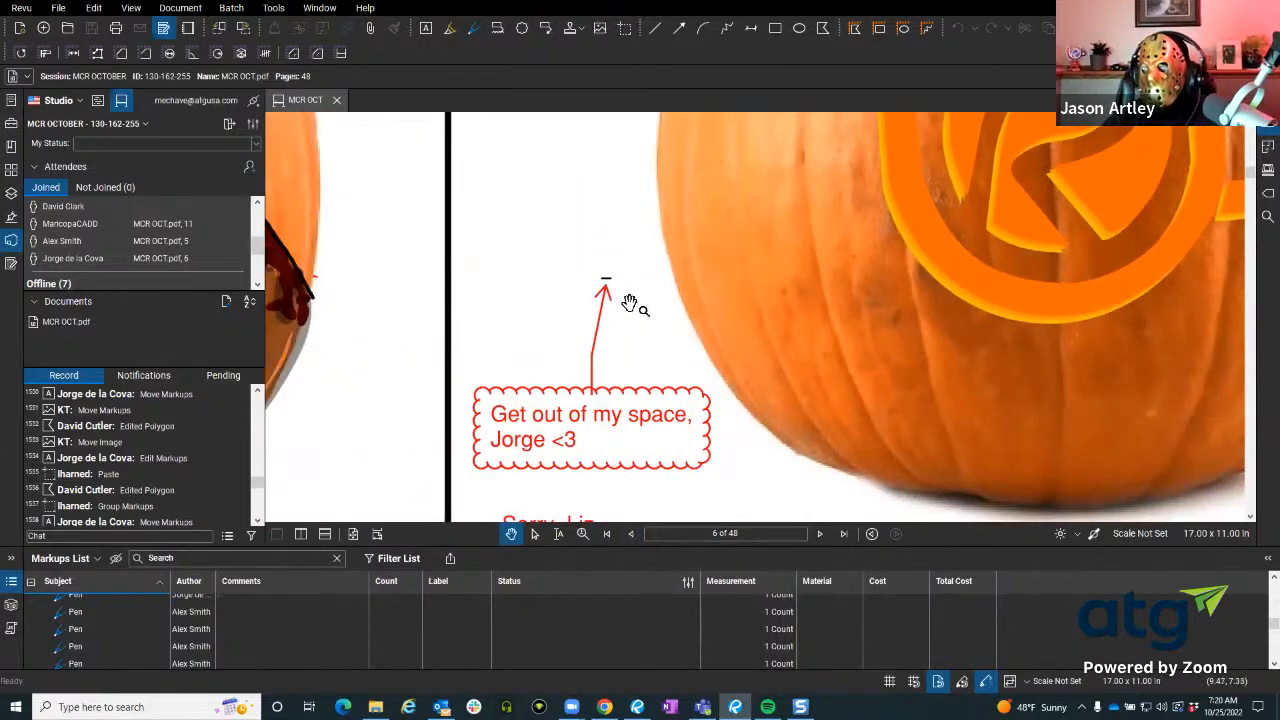
pyautogui.scroll(6, 629, 302)
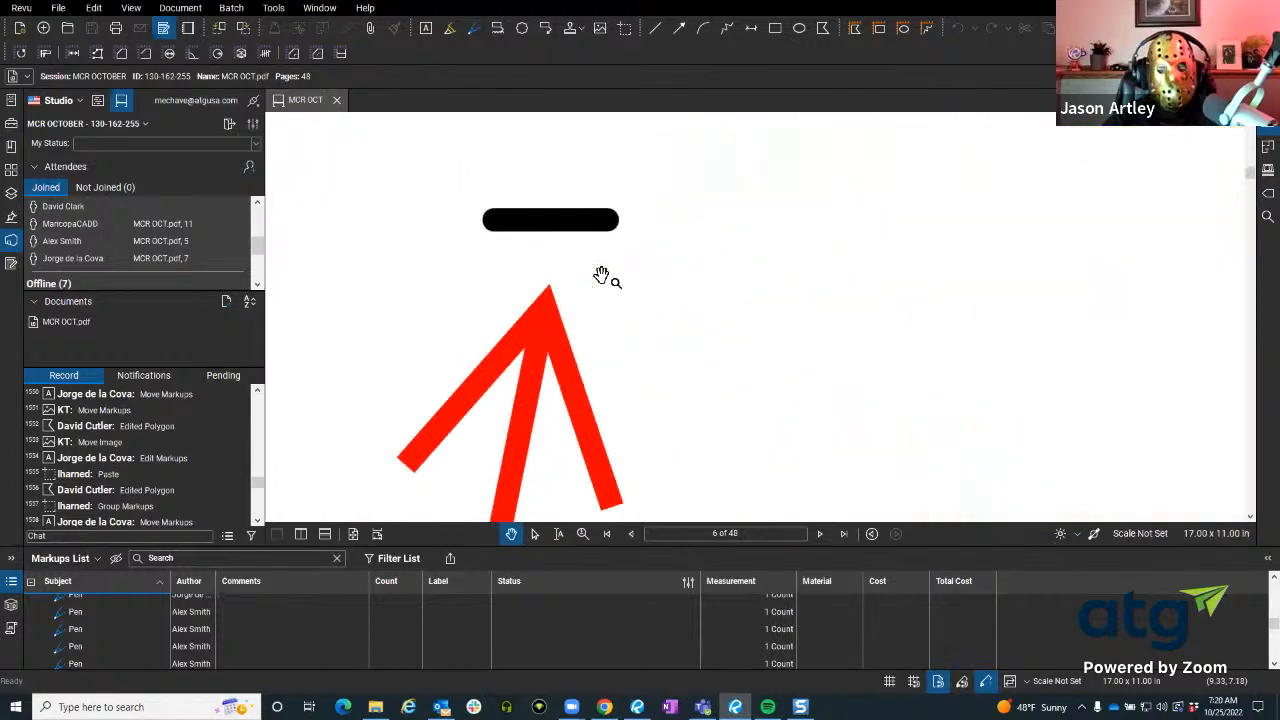
pyautogui.scroll(-8, 603, 275)
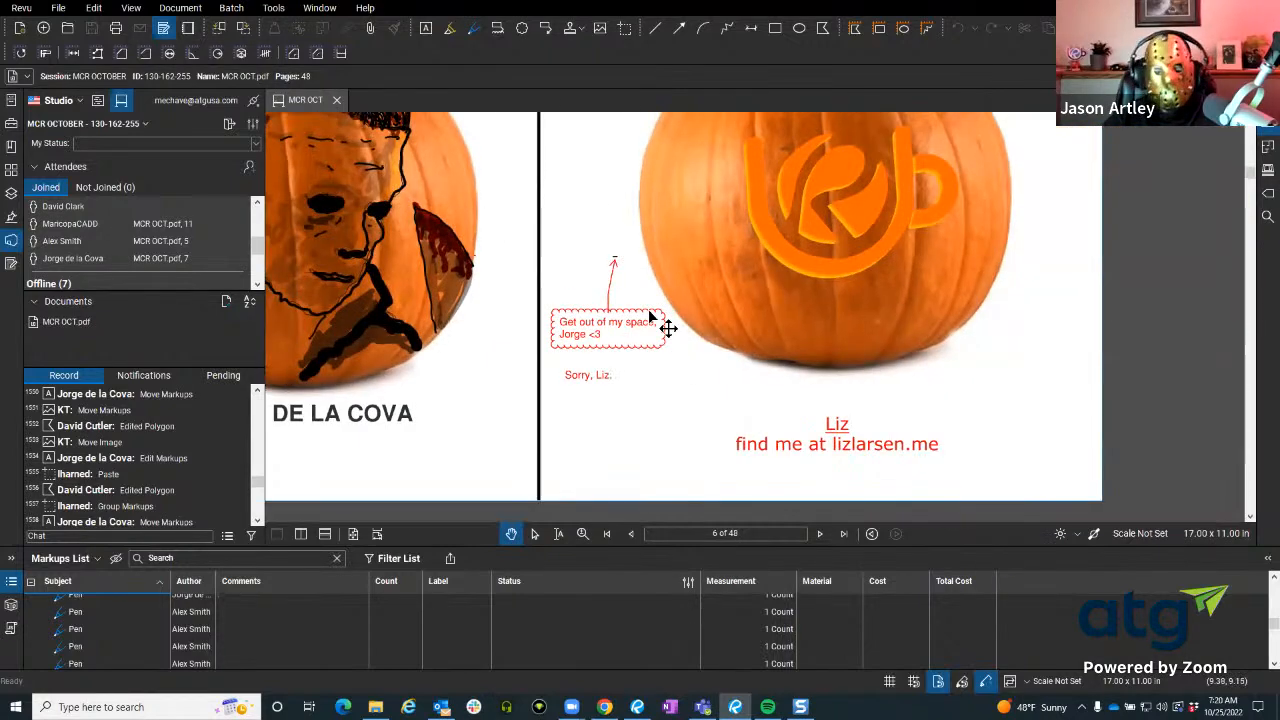
pyautogui.scroll(-3, 617, 391)
pyautogui.scroll(4, 640, 423)
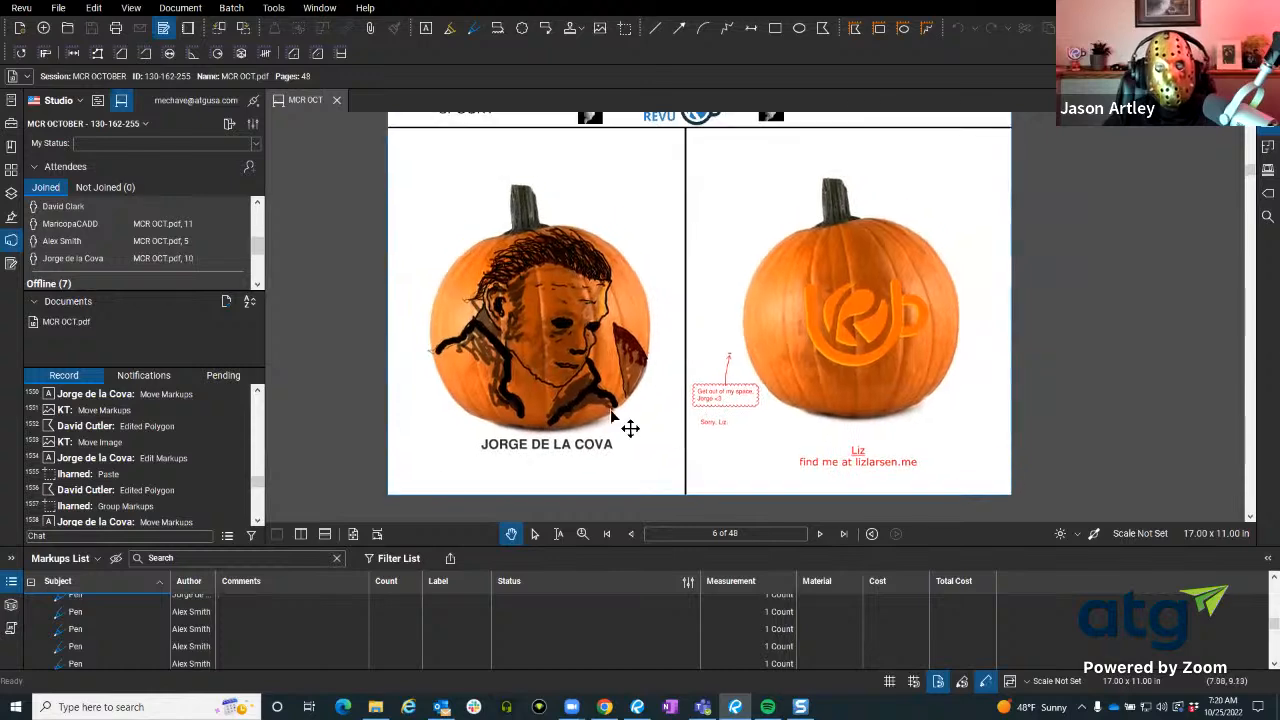
pyautogui.moveTo(609, 408); pyautogui.dragTo(600, 429)
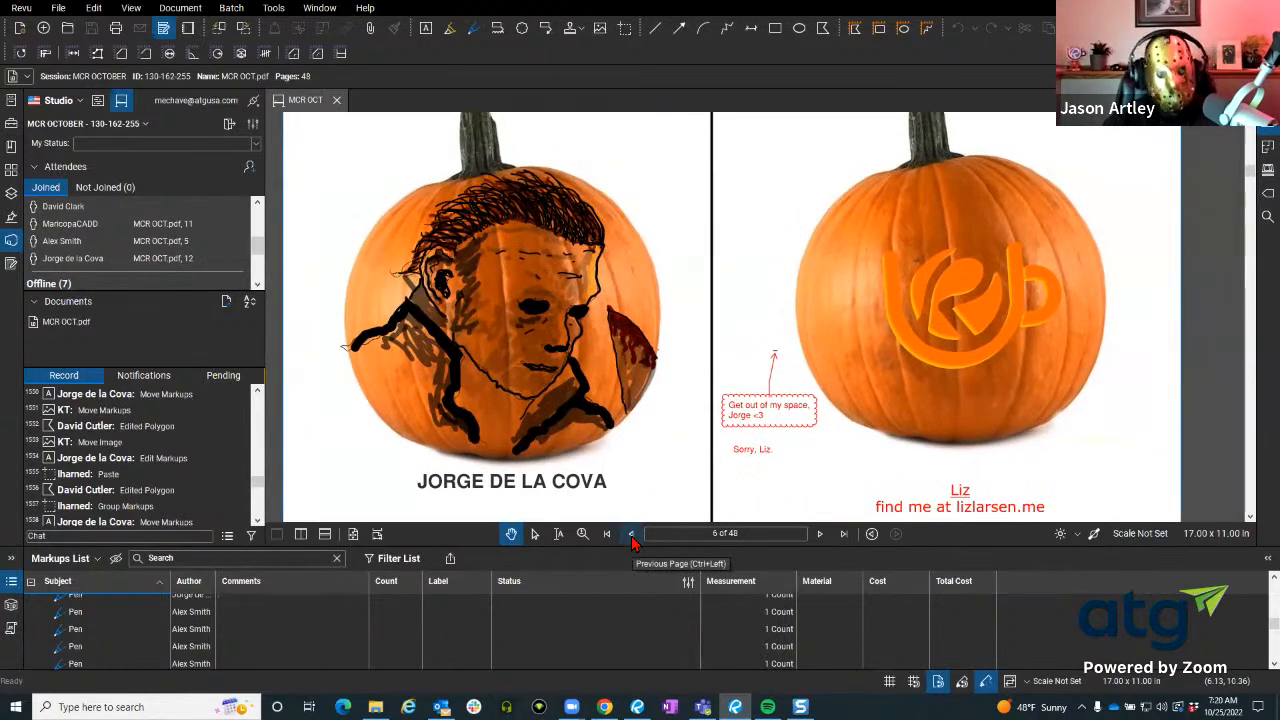
# Page back from page 6 to page 1, reviewing the decorated pumpkins on each page.
pyautogui.click(632, 538)
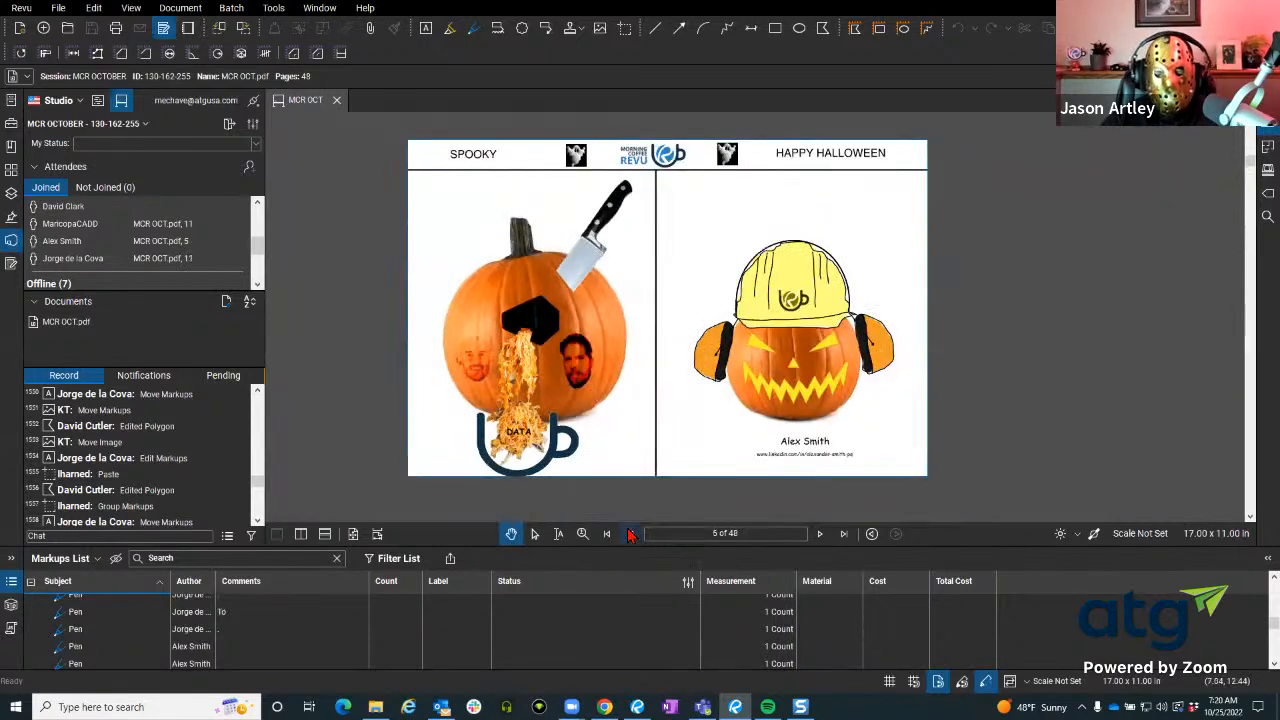
pyautogui.click(632, 538)
pyautogui.click(631, 536)
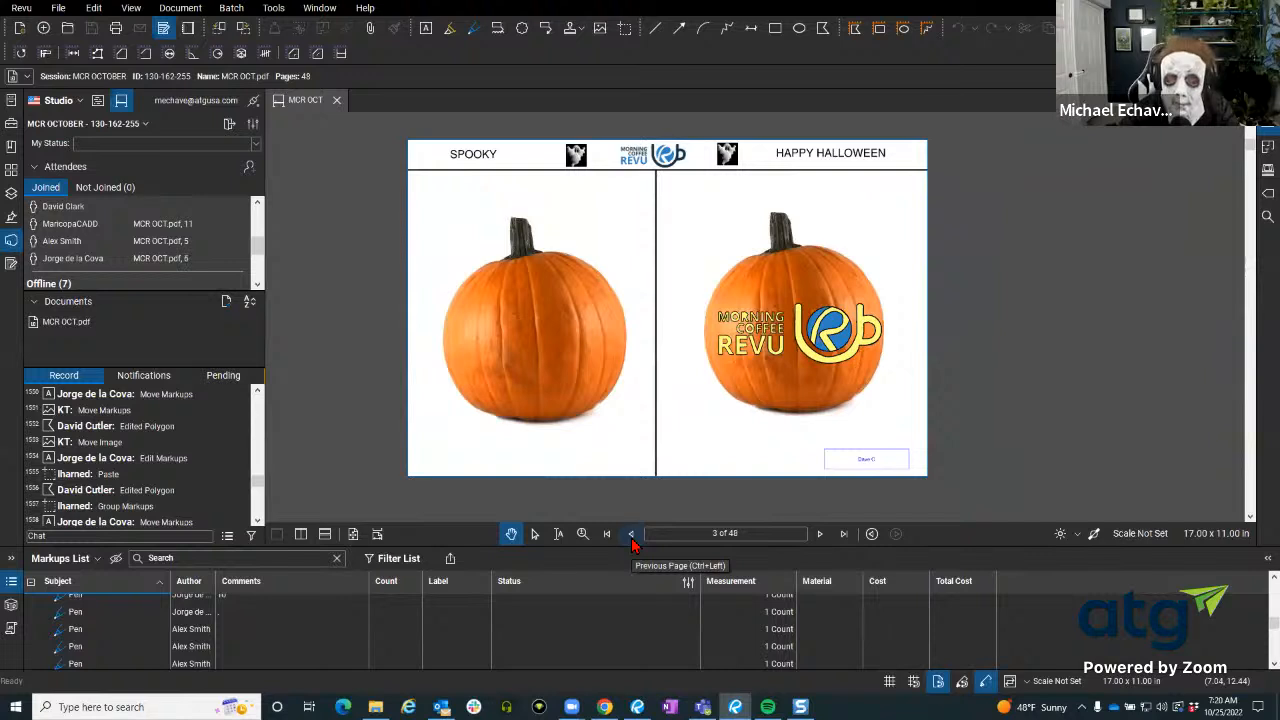
pyautogui.click(631, 536)
pyautogui.click(631, 538)
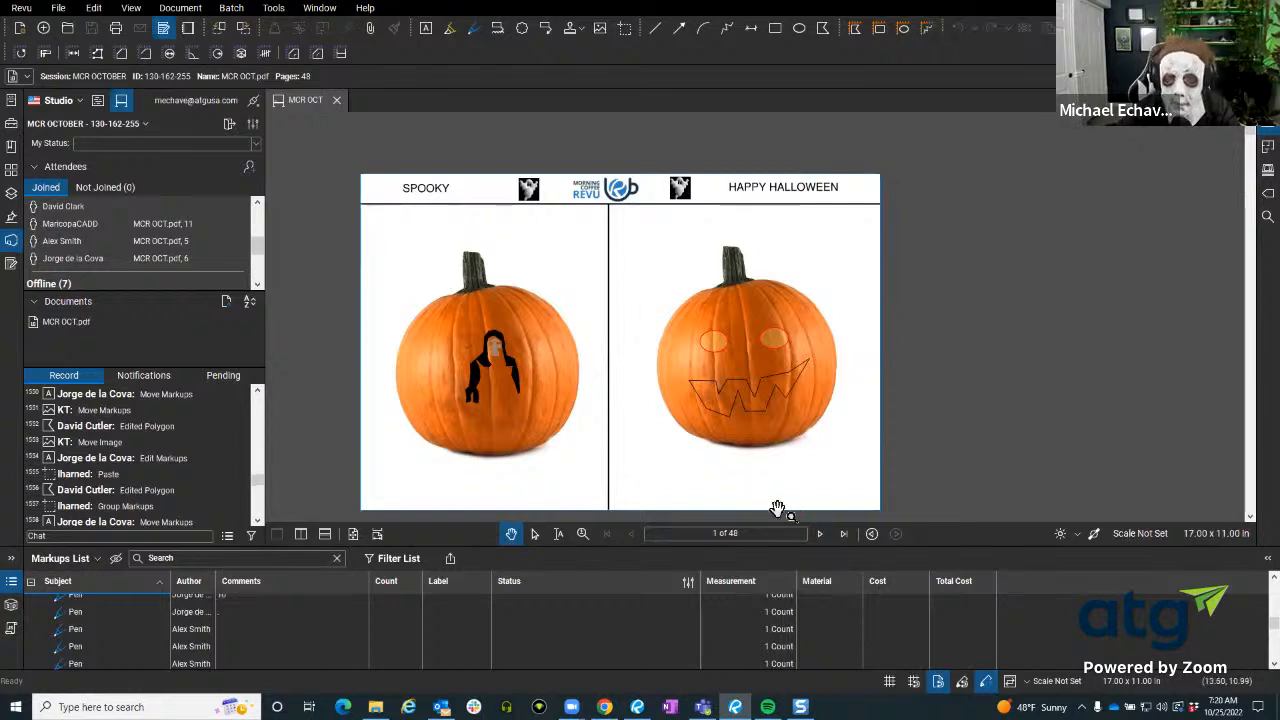
# Page forward from page 1 to page 8, reviewing the decorated pumpkins on each page.
pyautogui.click(821, 534)
pyautogui.click(821, 534)
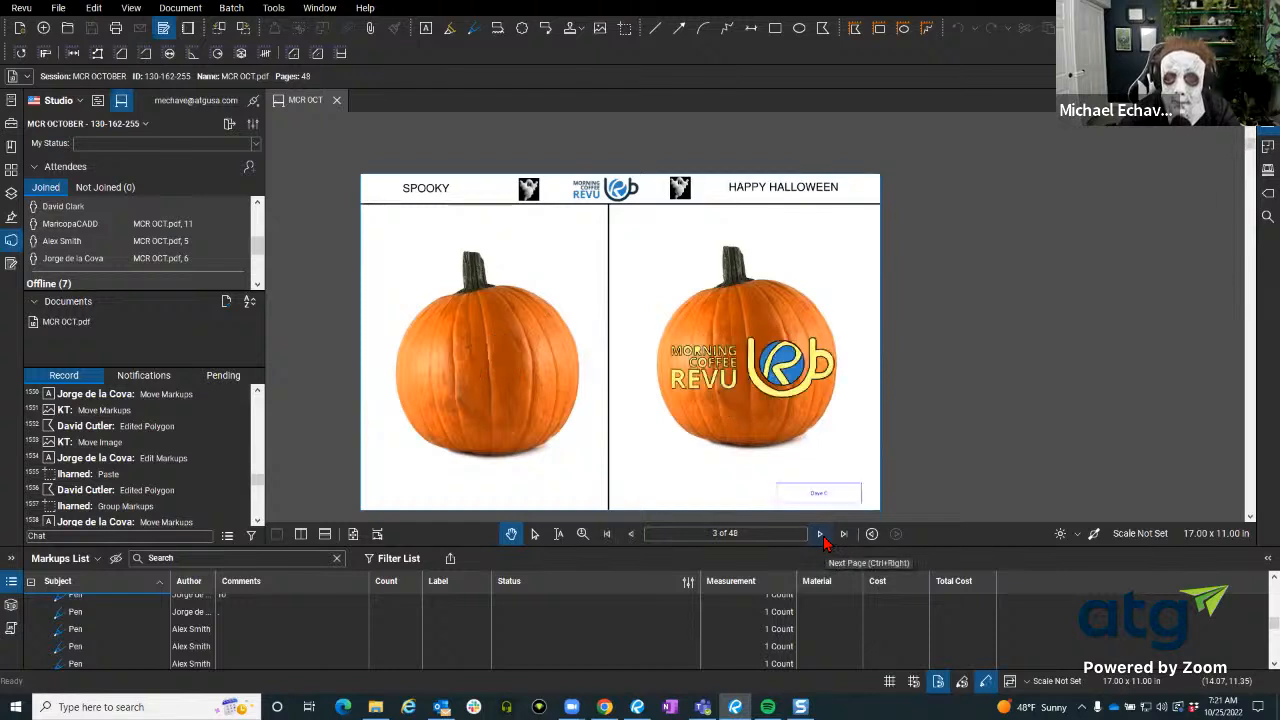
pyautogui.click(821, 534)
pyautogui.click(821, 534)
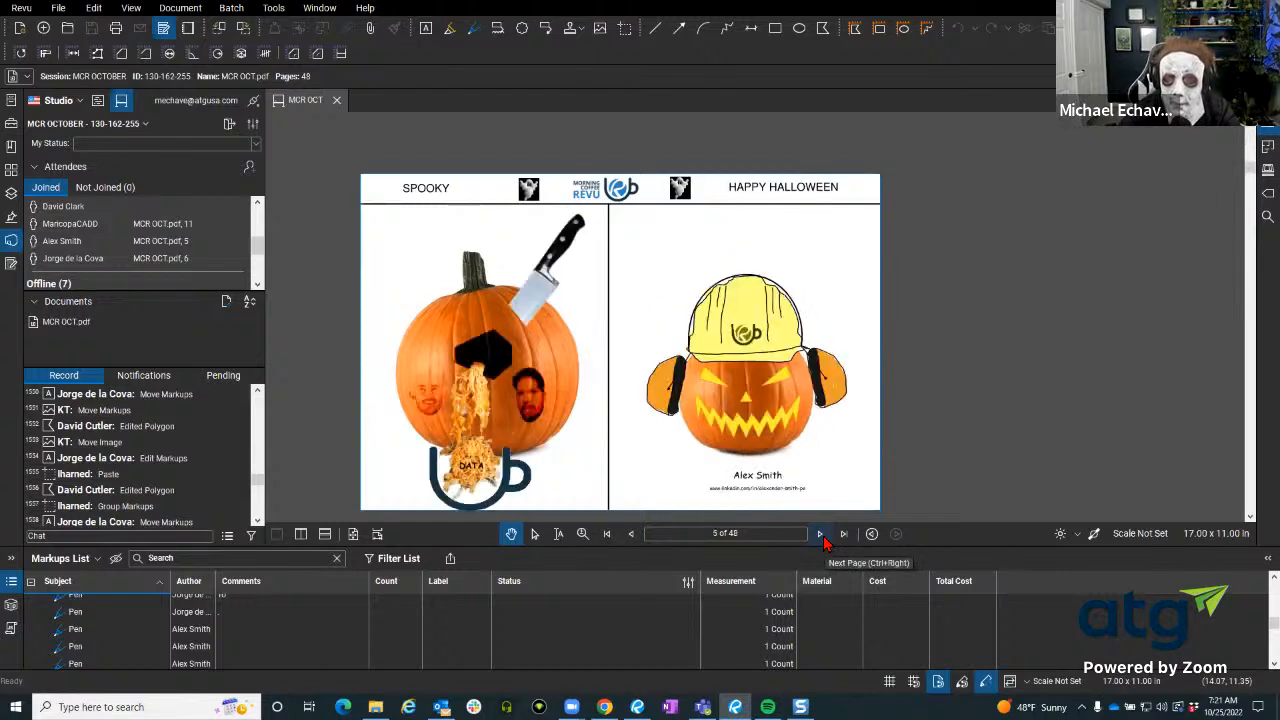
pyautogui.click(821, 534)
pyautogui.click(821, 534)
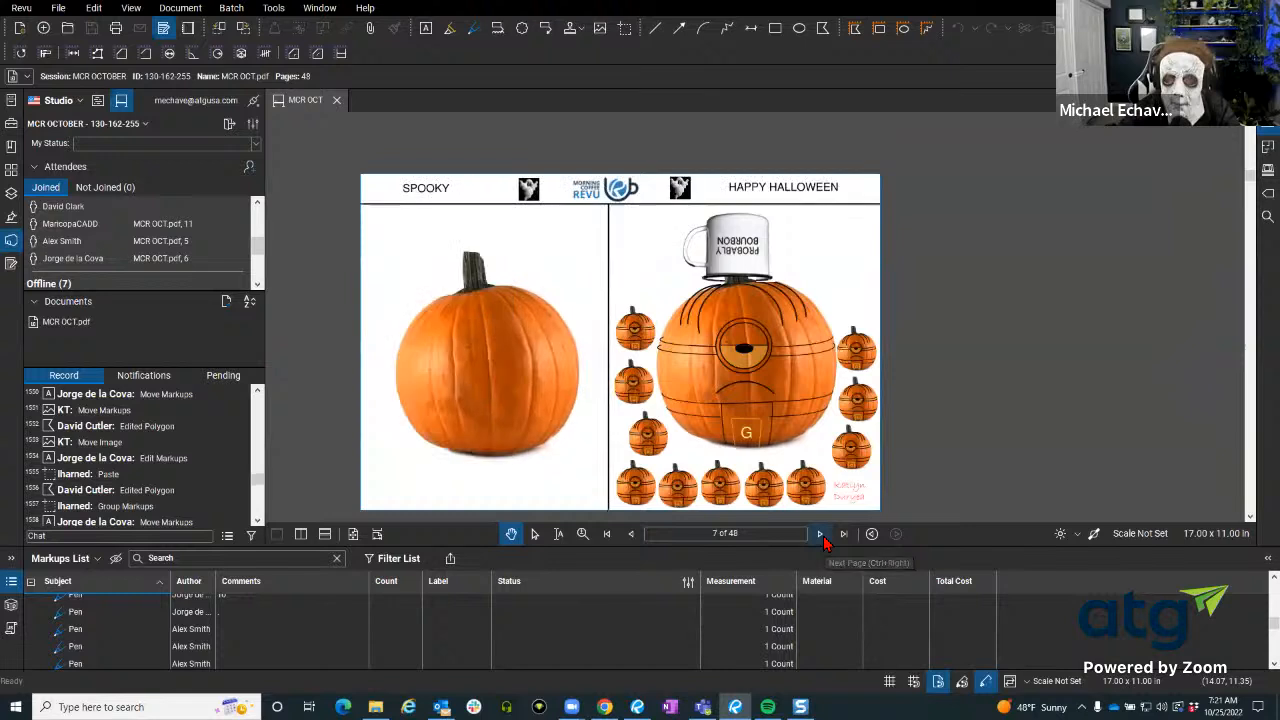
pyautogui.click(821, 535)
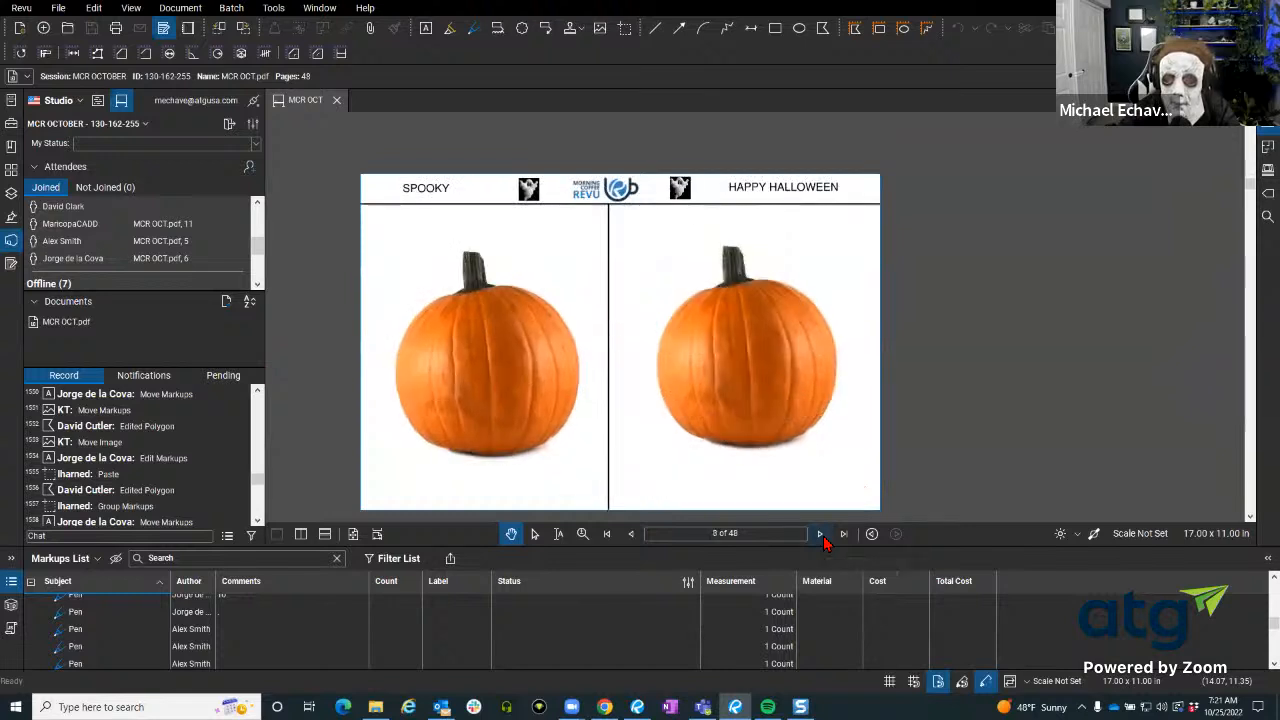
# Page forward from page 8 to page 24, then return to page 23 and examine its two masked pumpkins.
pyautogui.click(821, 534)
pyautogui.click(821, 534)
pyautogui.click(821, 534)
pyautogui.click(821, 534)
pyautogui.click(821, 534)
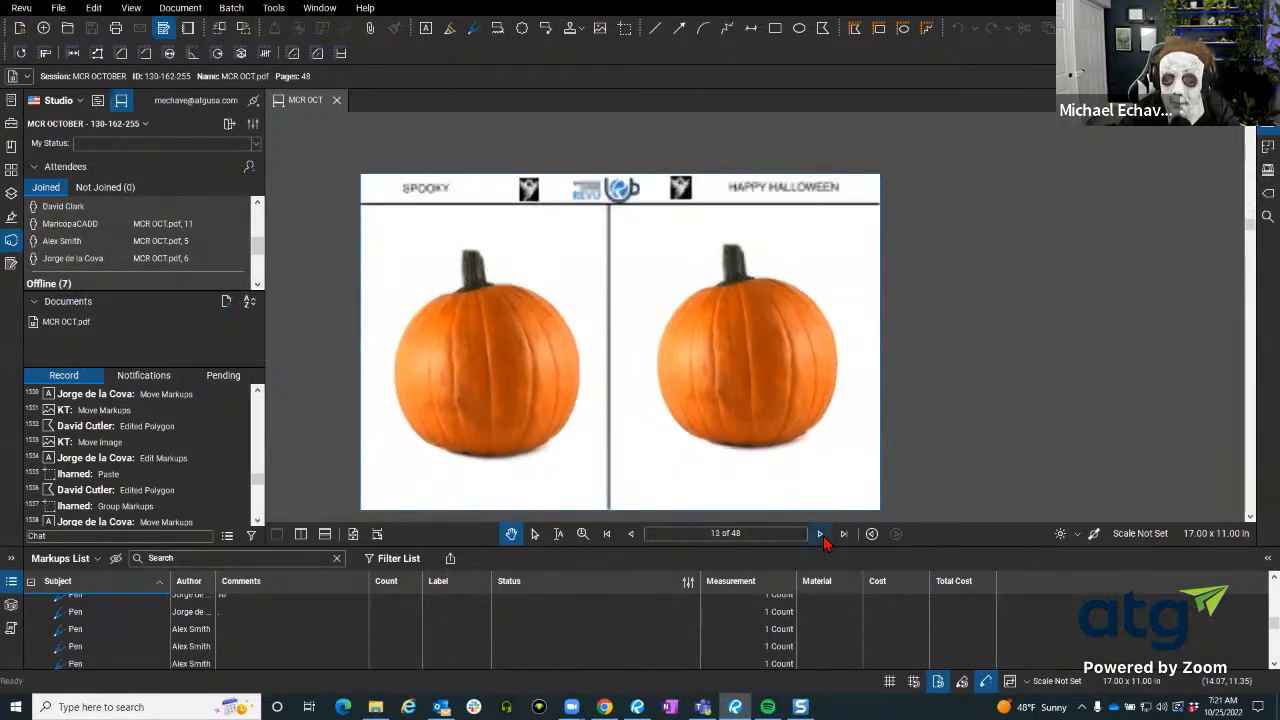
pyautogui.click(821, 534)
pyautogui.click(821, 534)
pyautogui.click(821, 534)
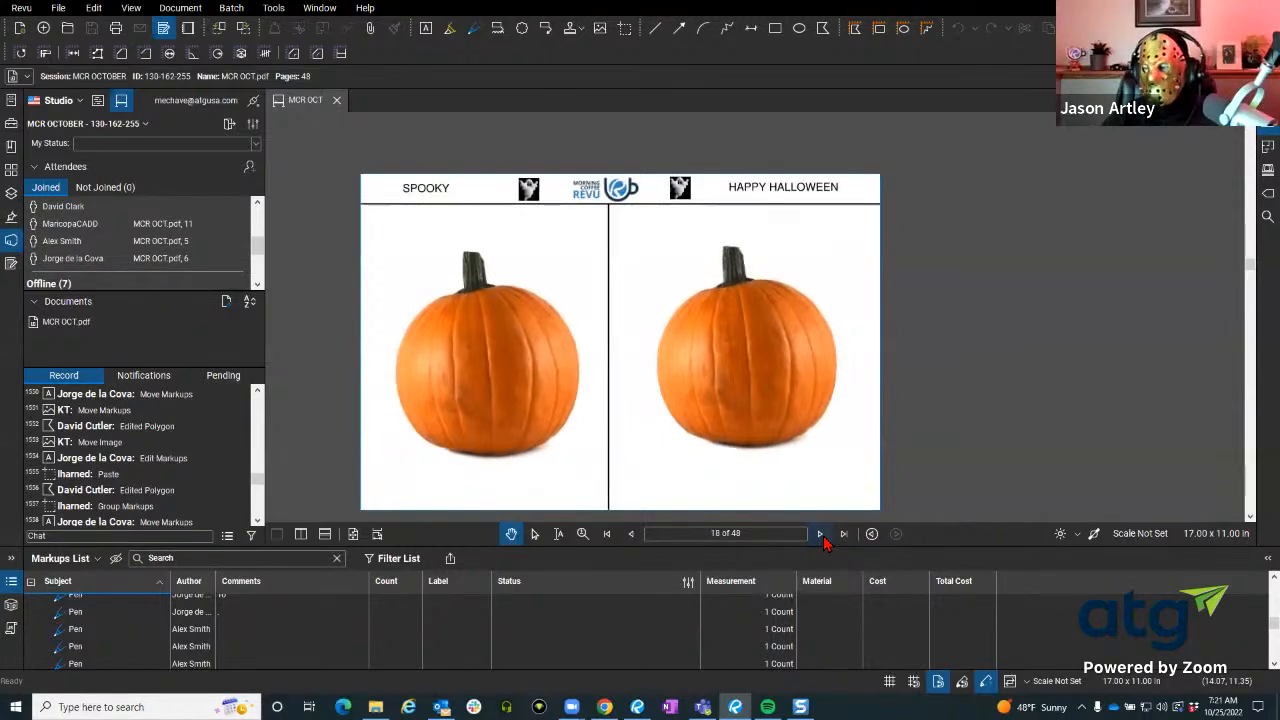
pyautogui.click(821, 534)
pyautogui.click(821, 534)
pyautogui.click(821, 534)
pyautogui.click(821, 534)
pyautogui.click(821, 534)
pyautogui.click(821, 534)
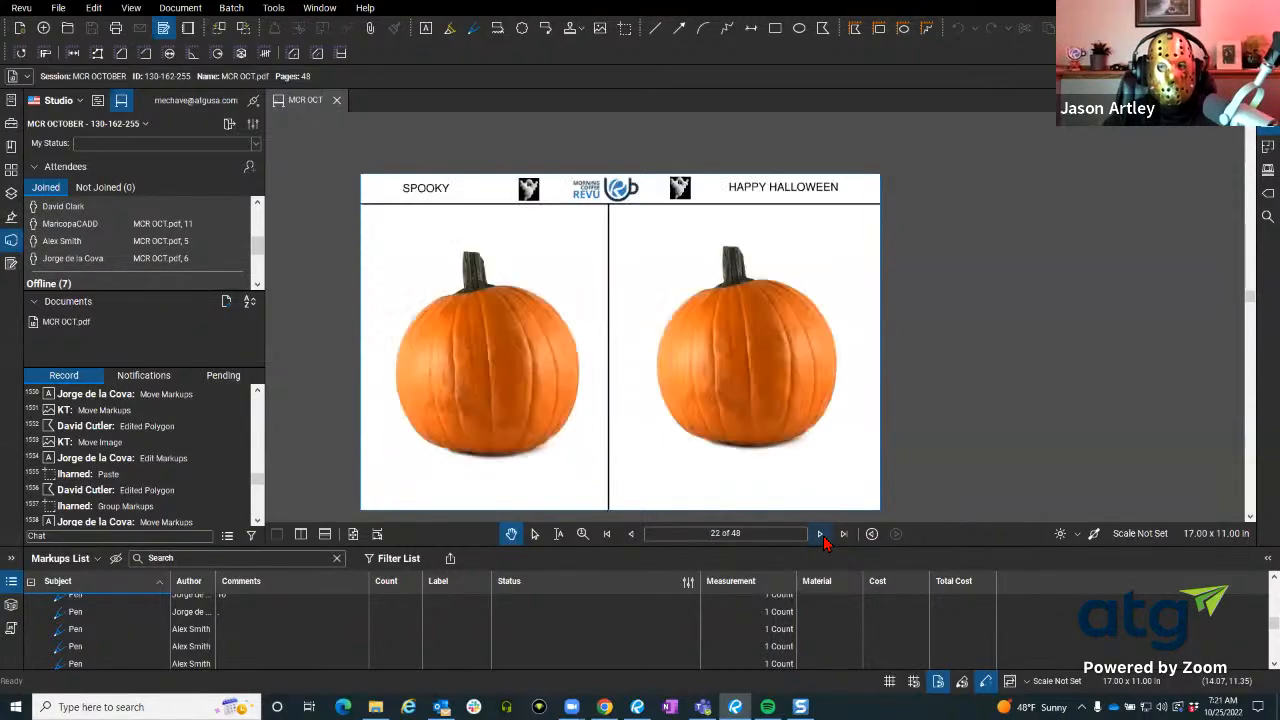
pyautogui.click(821, 534)
pyautogui.click(821, 534)
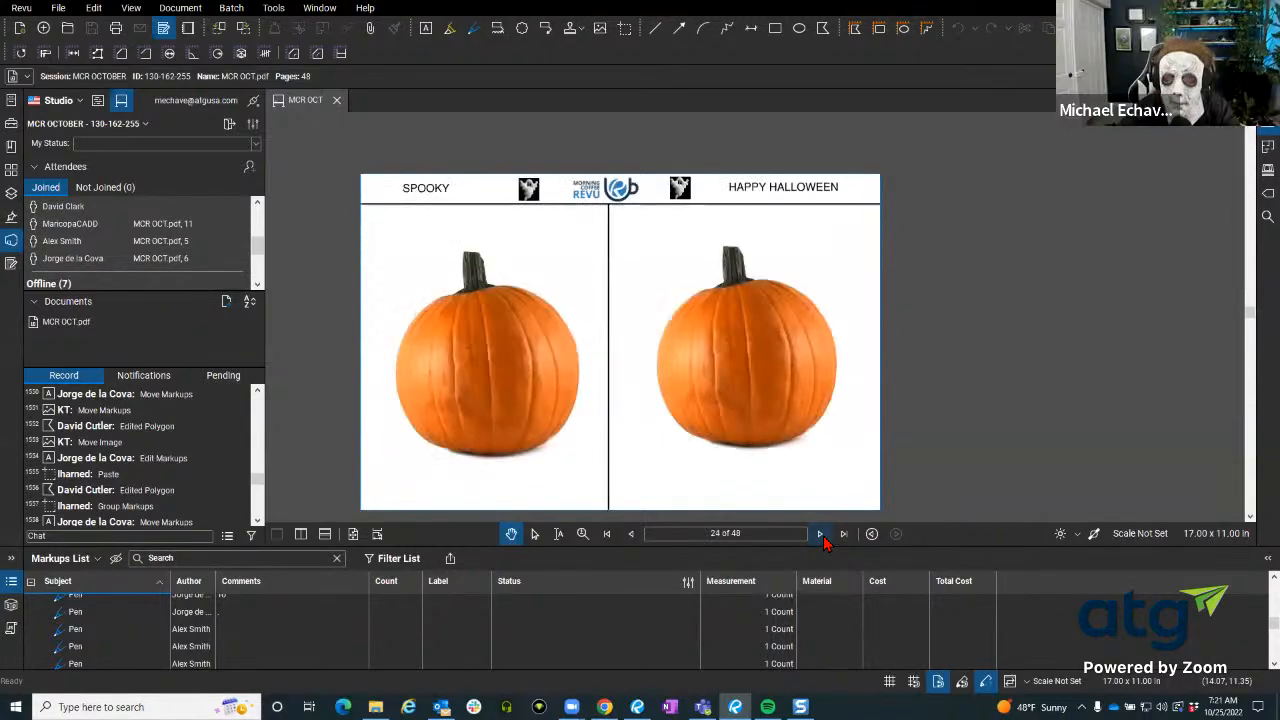
pyautogui.click(630, 534)
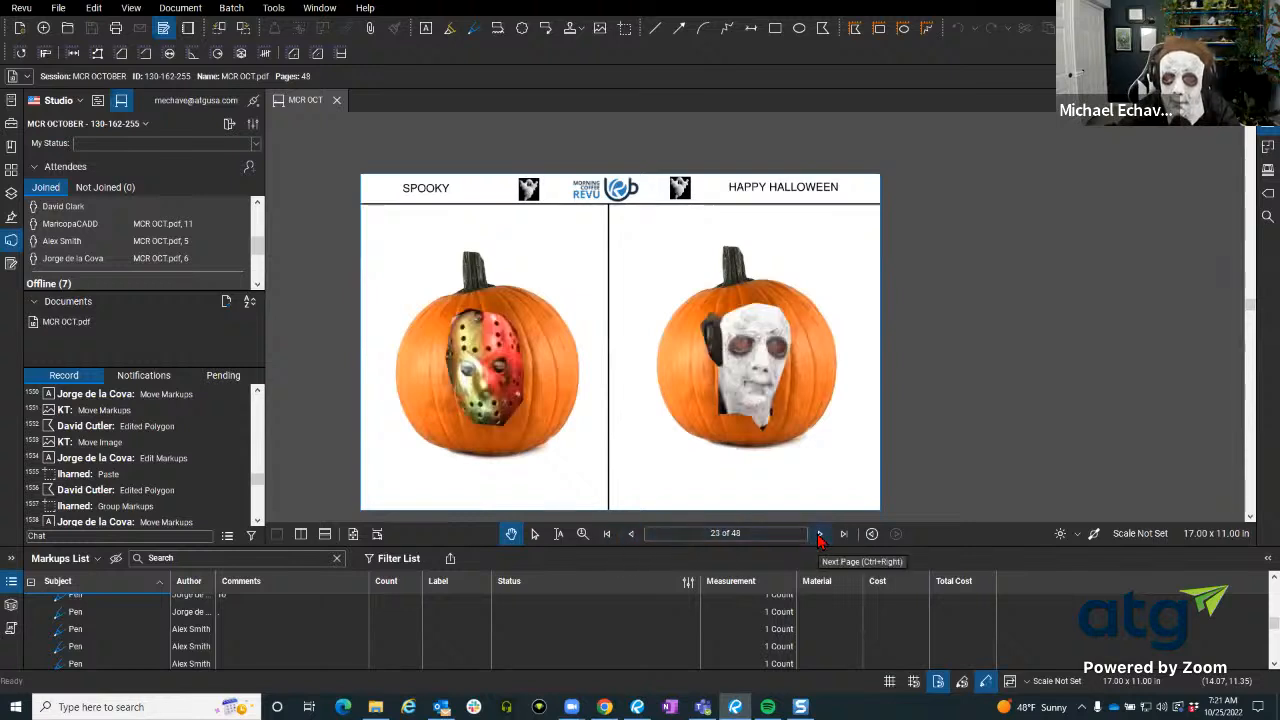
pyautogui.click(819, 534)
pyautogui.click(631, 534)
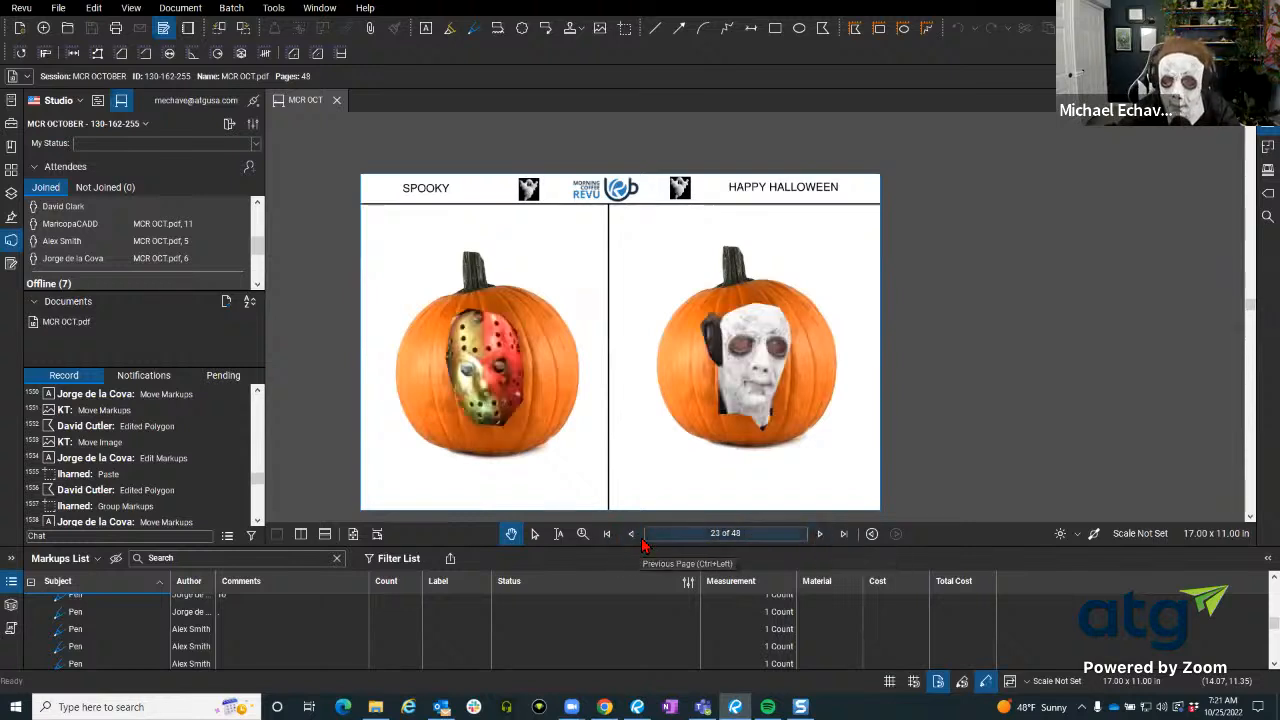
# Page forward from page 23 to page 31 and examine the yellow mask pumpkin and the carved-face pumpkin.
pyautogui.click(819, 534)
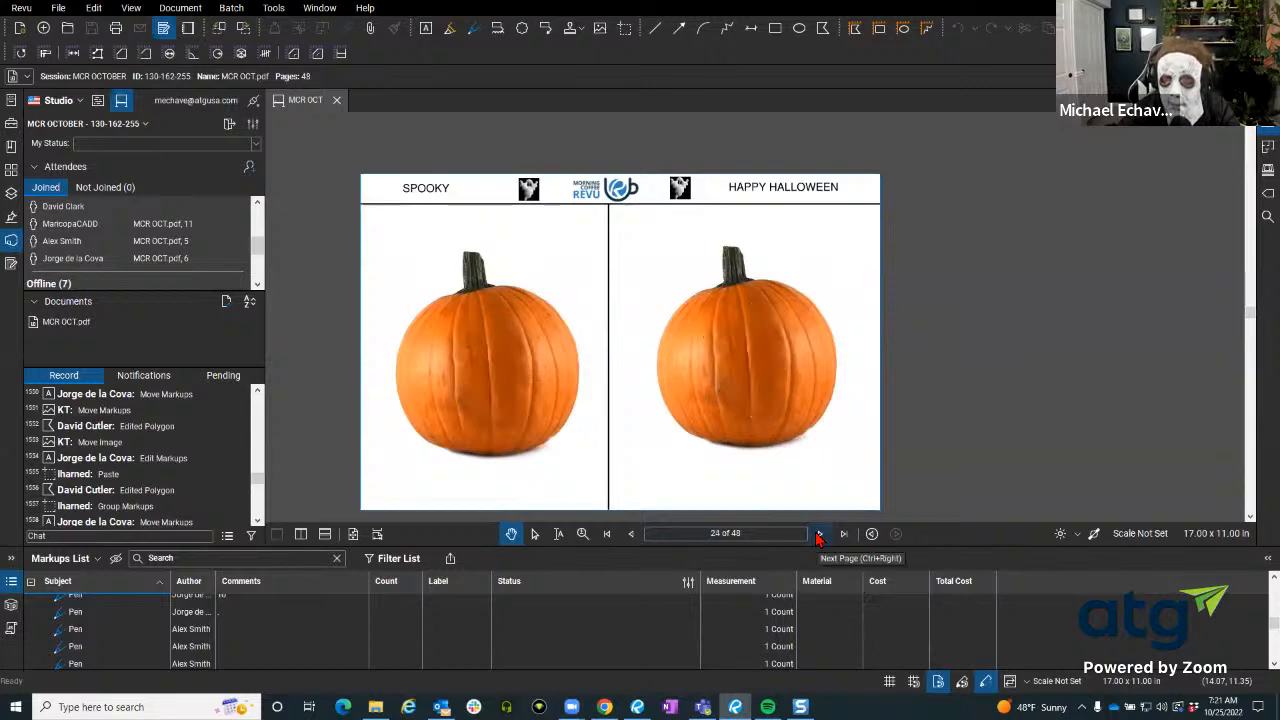
pyautogui.click(819, 534)
pyautogui.click(819, 534)
pyautogui.click(819, 534)
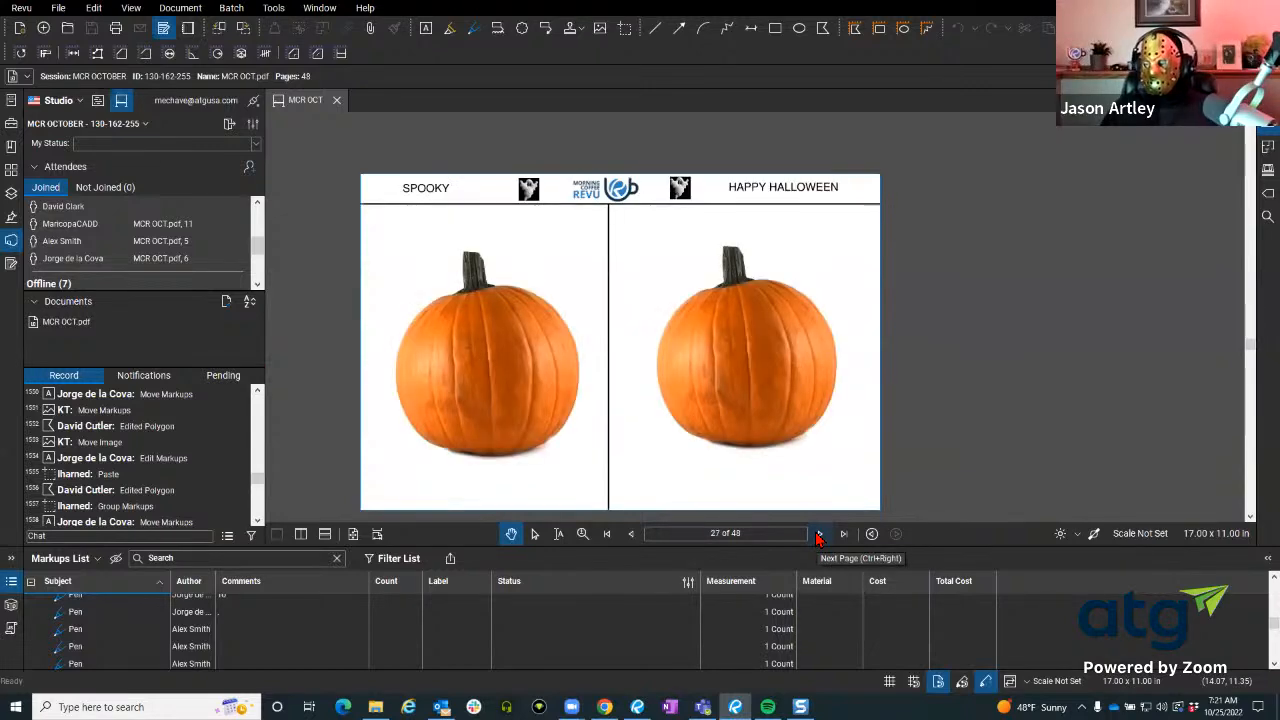
pyautogui.click(819, 534)
pyautogui.click(819, 534)
pyautogui.click(819, 534)
pyautogui.click(819, 534)
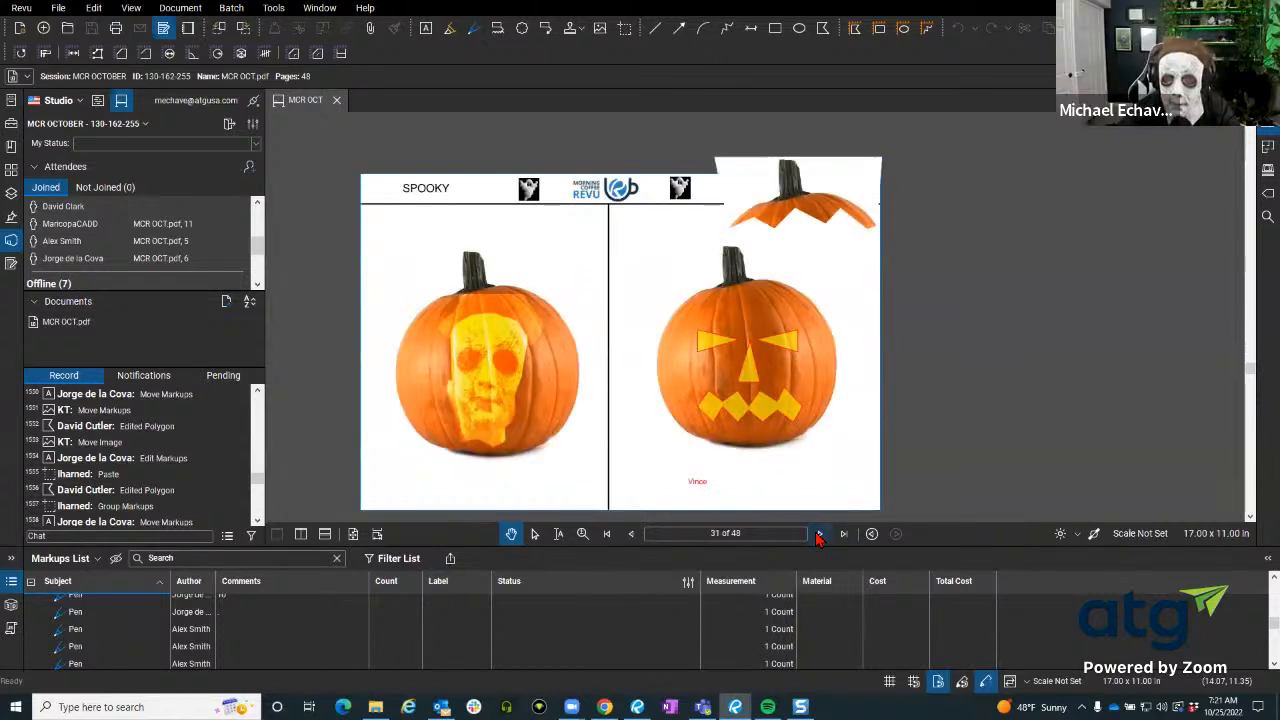
# Page forward from page 31 to page 44 and examine the silhouette pumpkin's green flag and the two figures on the hill.
pyautogui.click(819, 534)
pyautogui.click(819, 534)
pyautogui.click(819, 534)
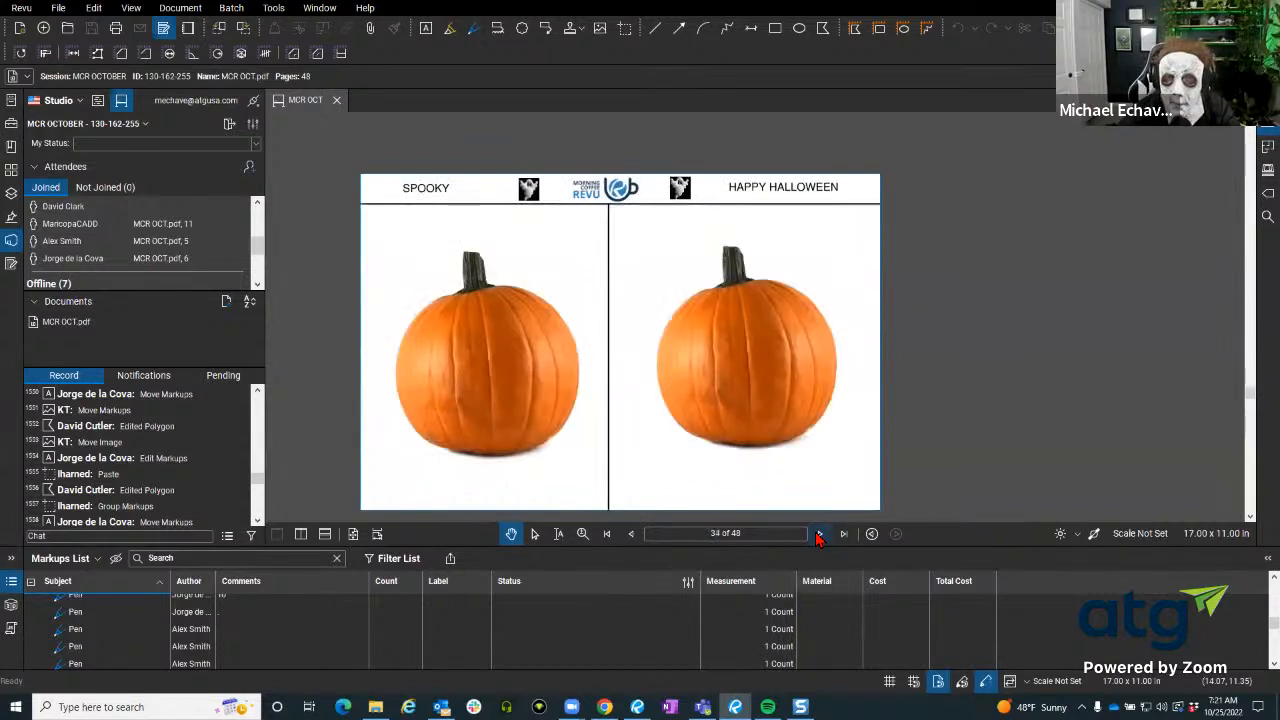
pyautogui.click(819, 534)
pyautogui.click(819, 534)
pyautogui.click(819, 534)
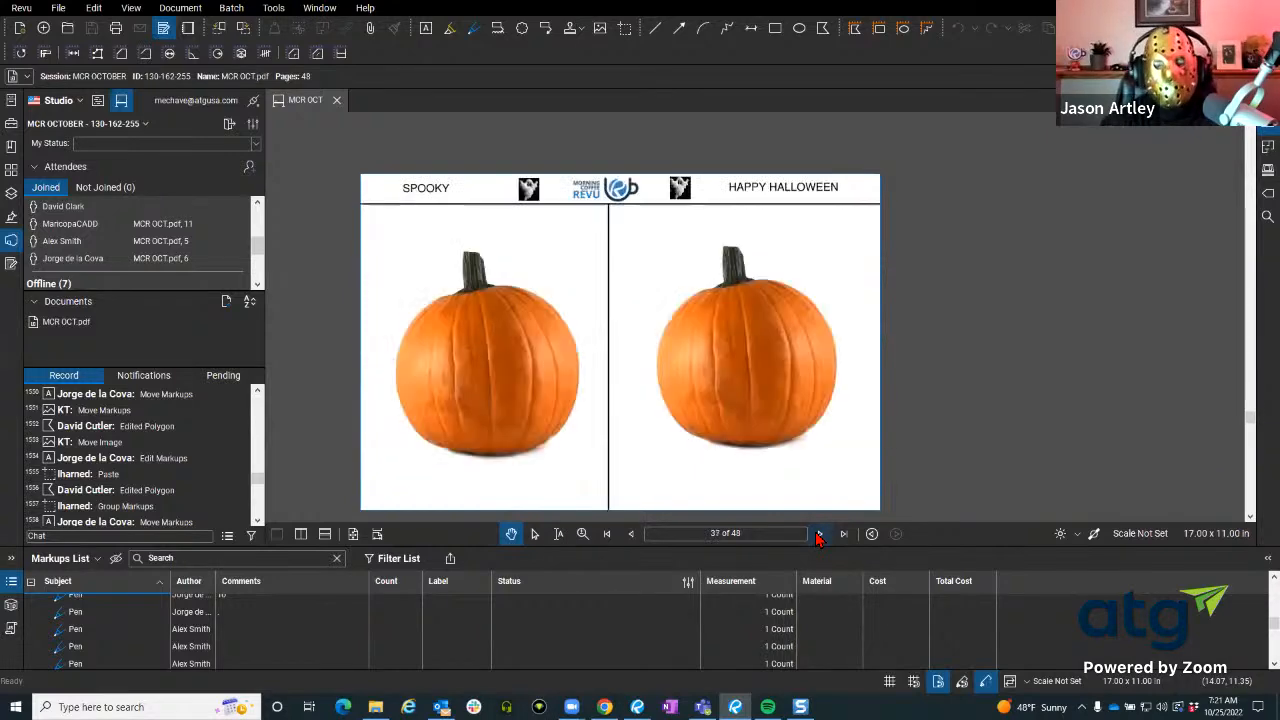
pyautogui.click(819, 534)
pyautogui.click(819, 534)
pyautogui.click(819, 534)
pyautogui.click(819, 534)
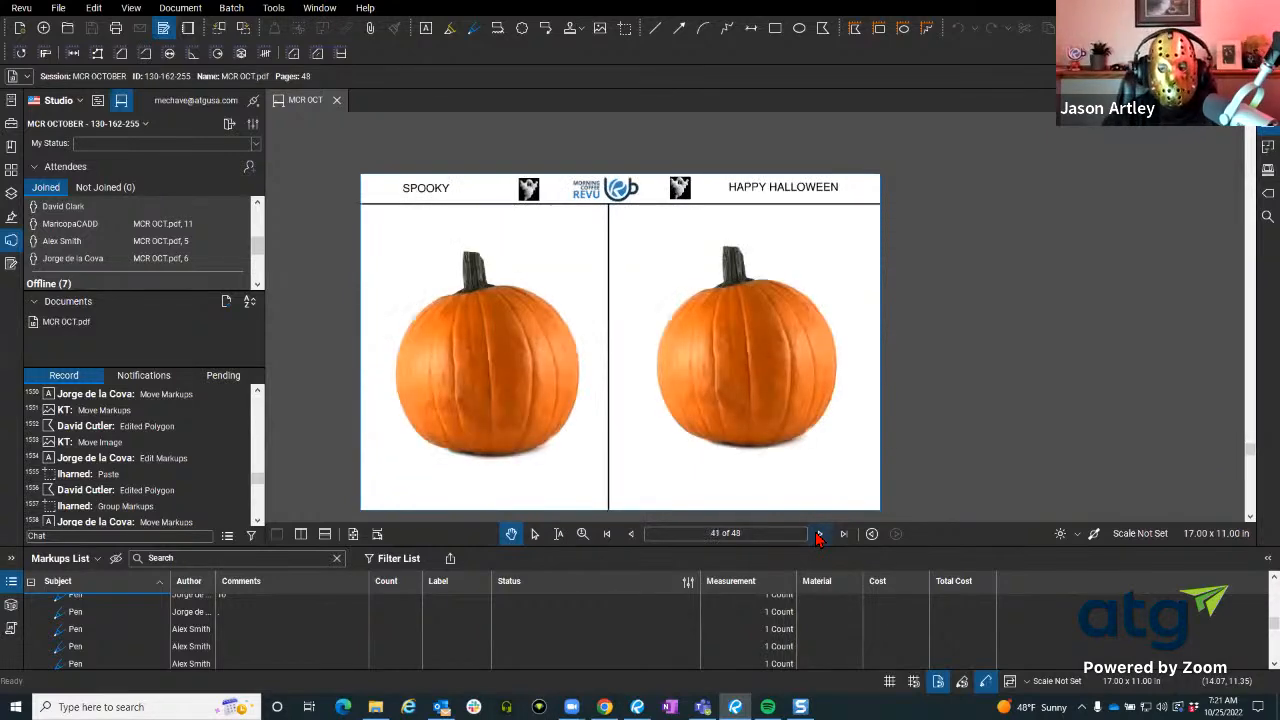
pyautogui.click(819, 534)
pyautogui.click(819, 534)
pyautogui.click(819, 534)
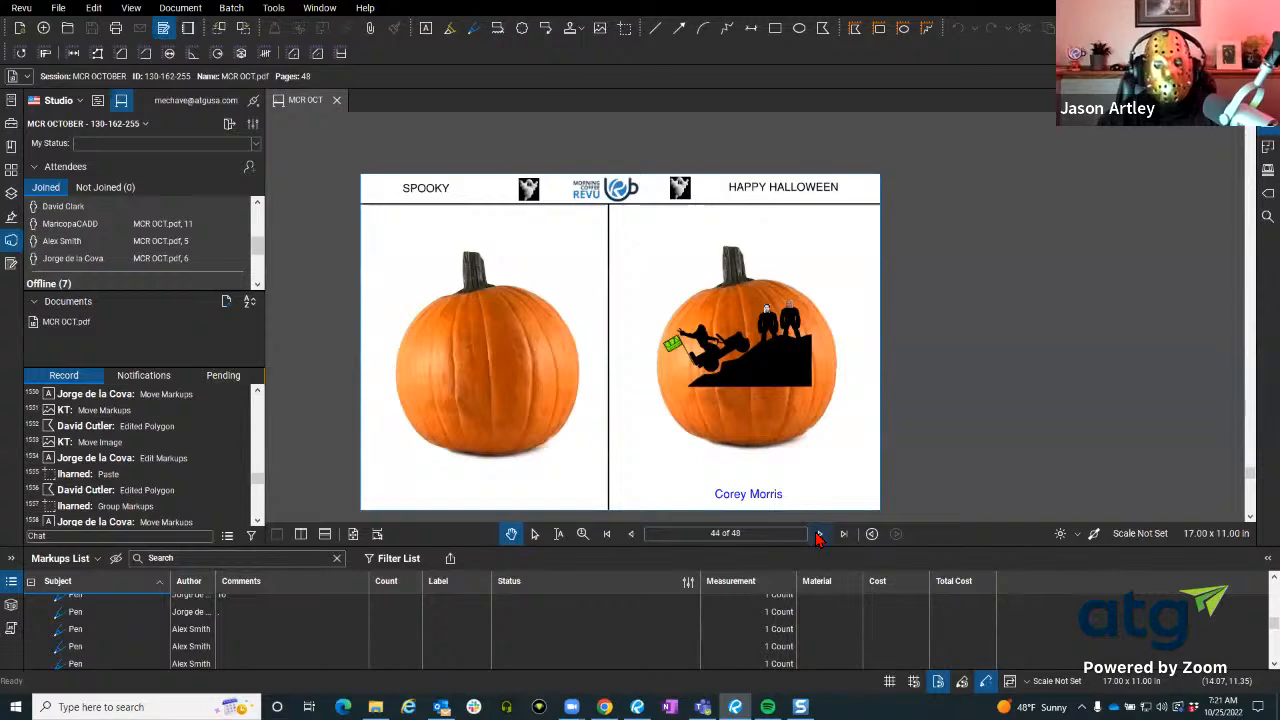
pyautogui.scroll(6, 814, 463)
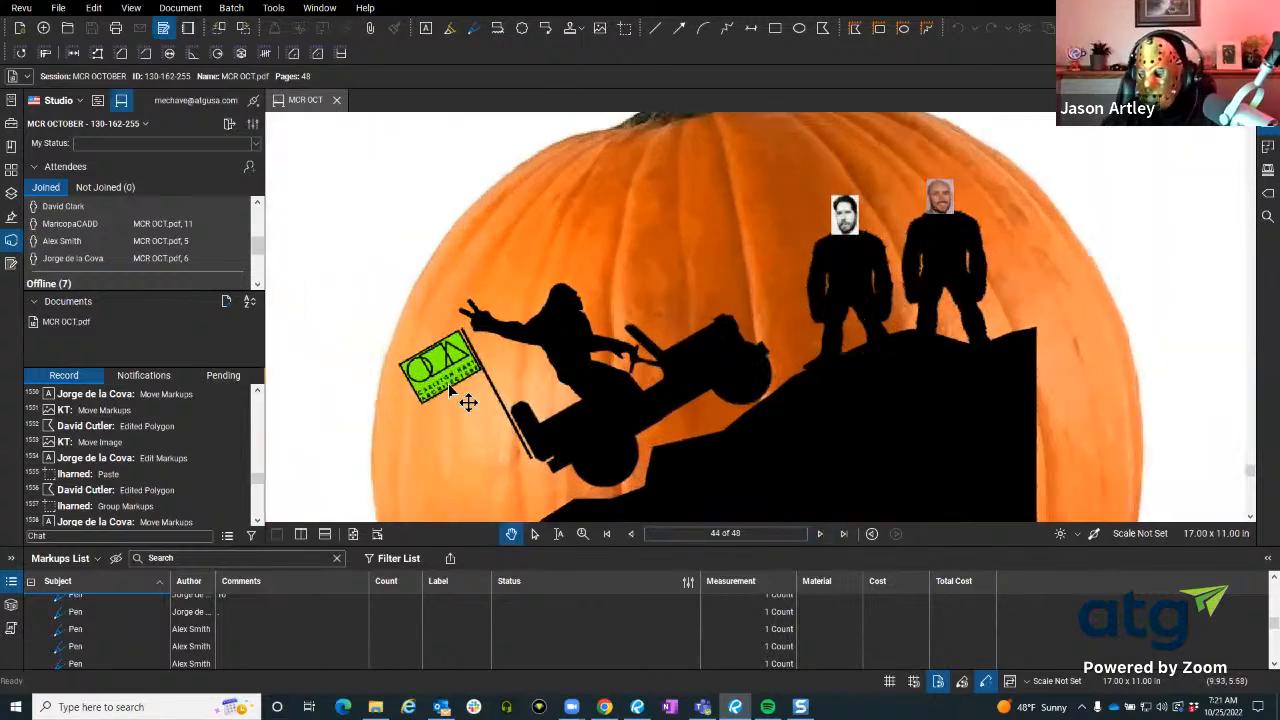
pyautogui.scroll(6, 409, 423)
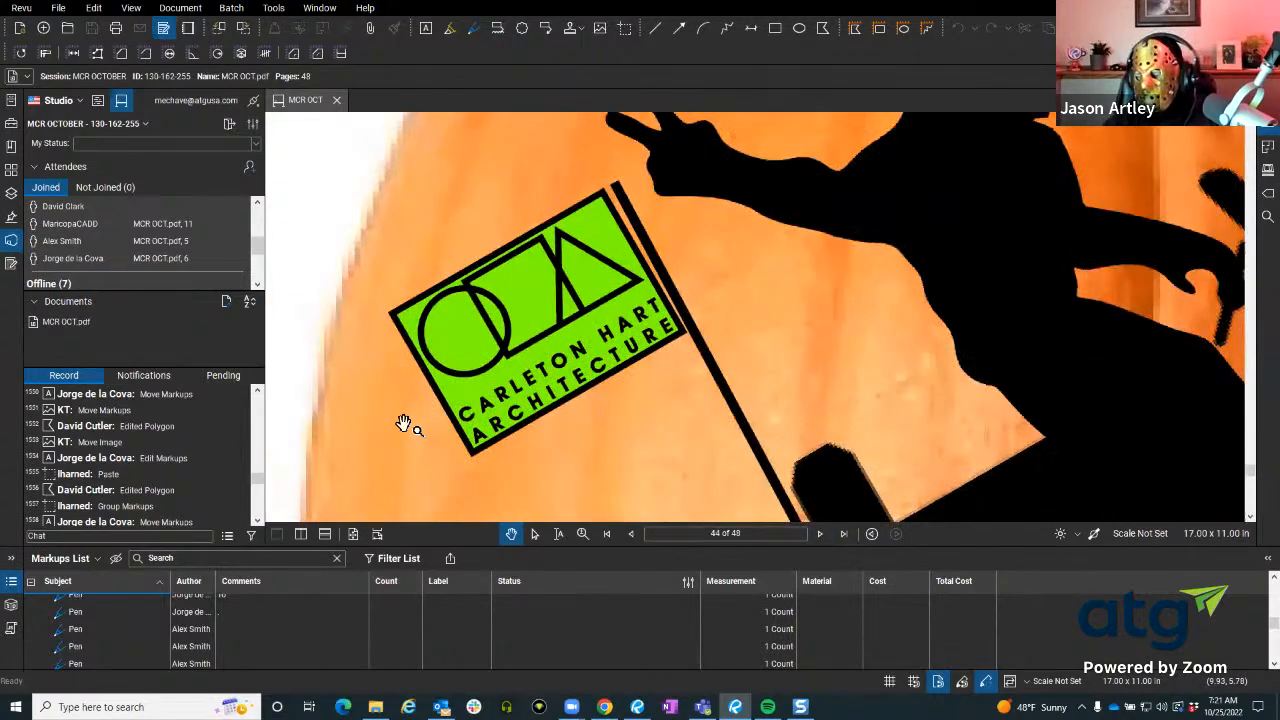
pyautogui.scroll(-8, 403, 423)
pyautogui.scroll(4, 570, 305)
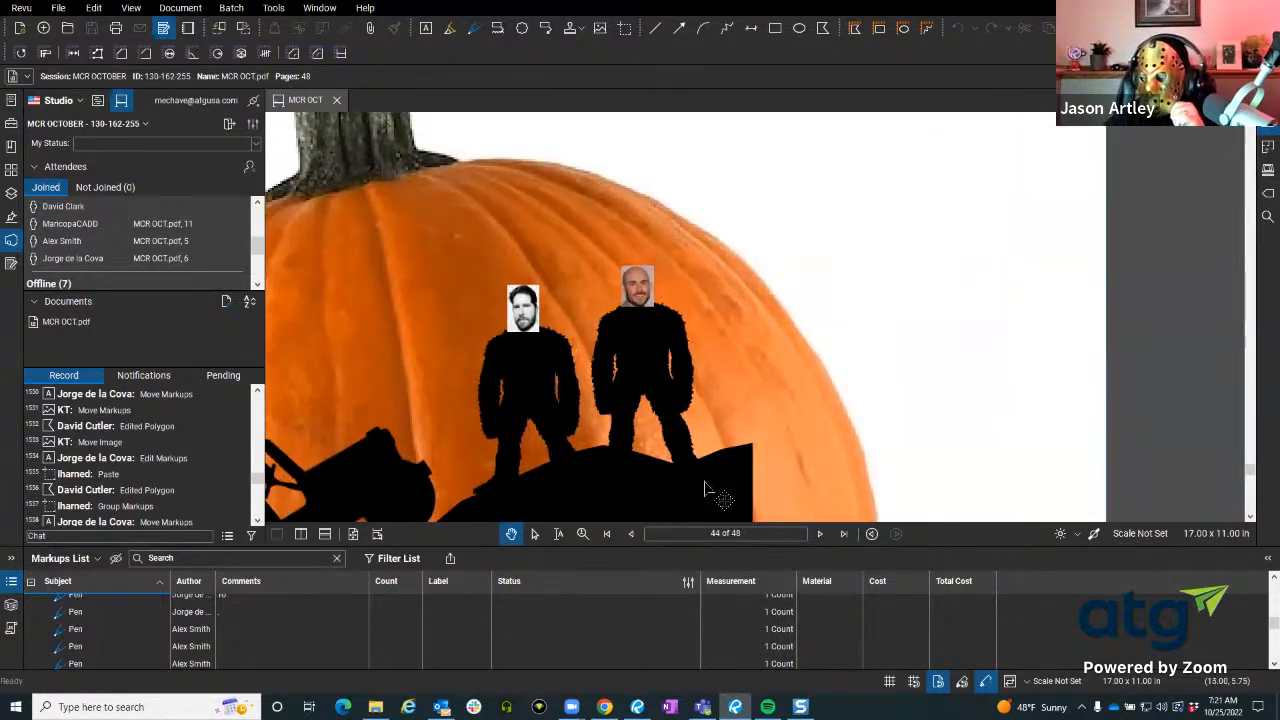
# Page forward from page 44 to page 48, examining the black smiling face on page 45 and the Alabama fan pumpkin.
pyautogui.click(819, 534)
pyautogui.scroll(-10, 634, 246)
pyautogui.scroll(1, 460, 286)
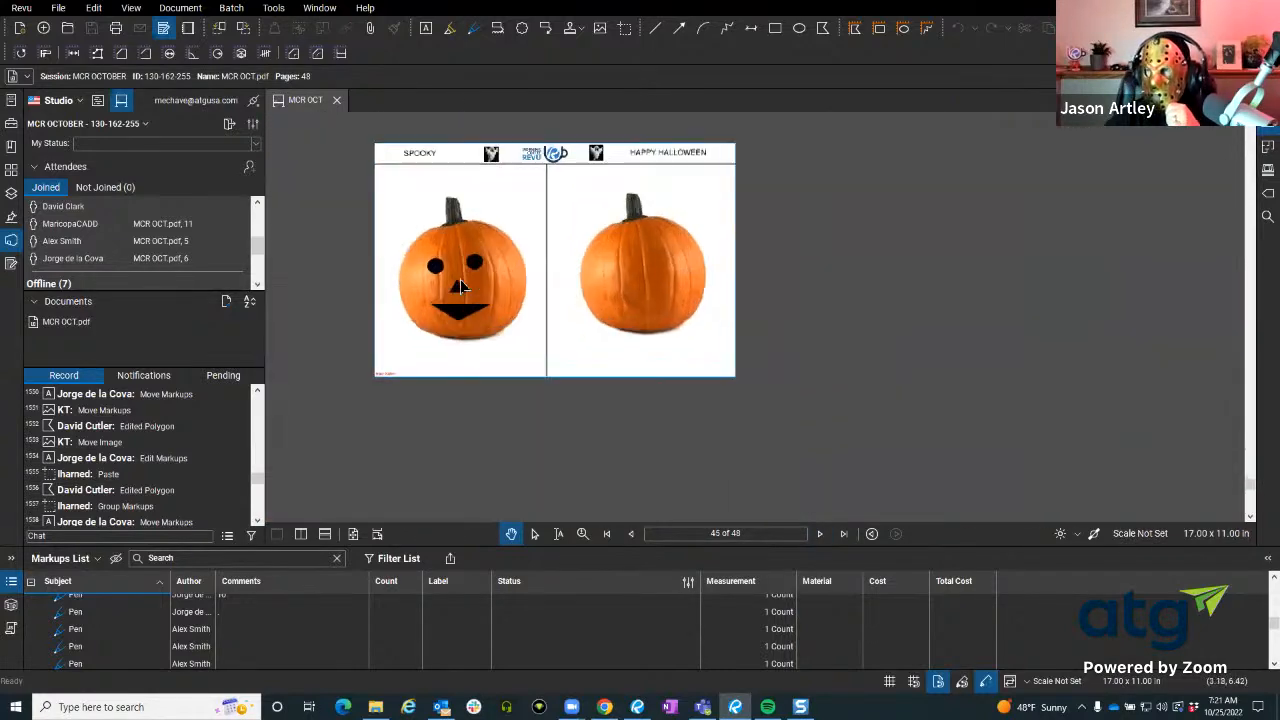
pyautogui.scroll(4, 460, 286)
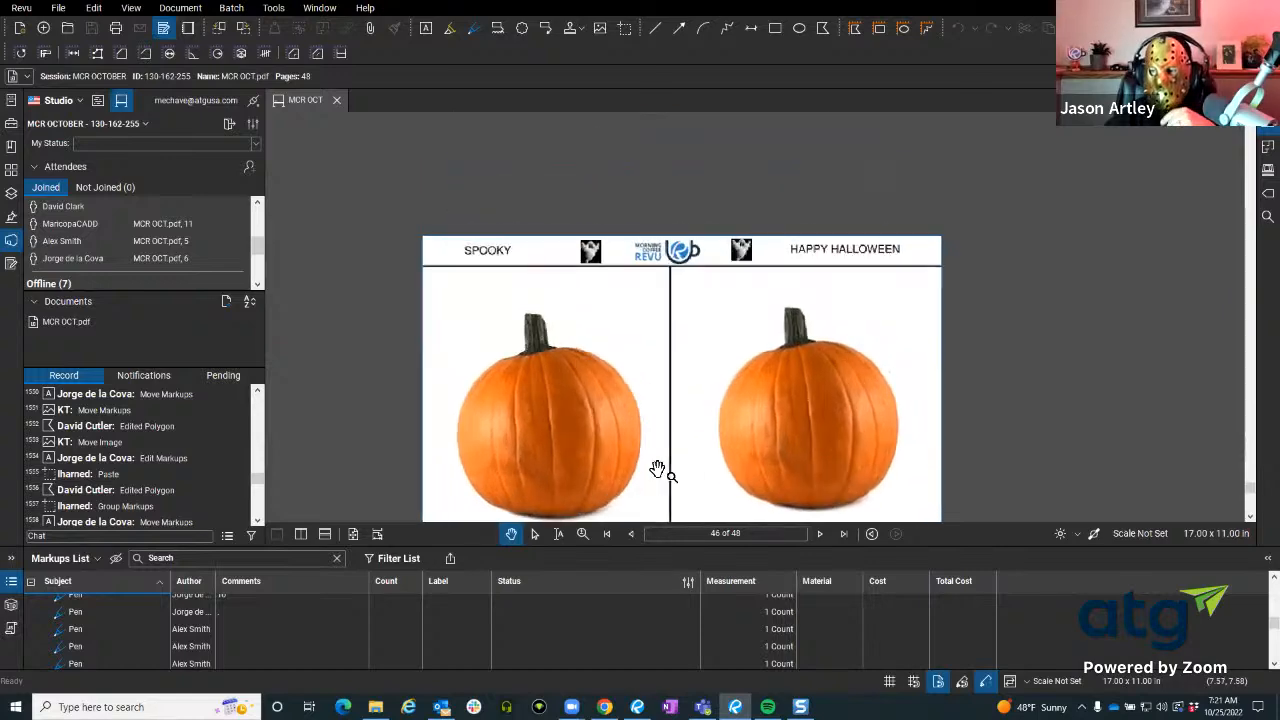
pyautogui.hotkey('ctrl', 'Right')
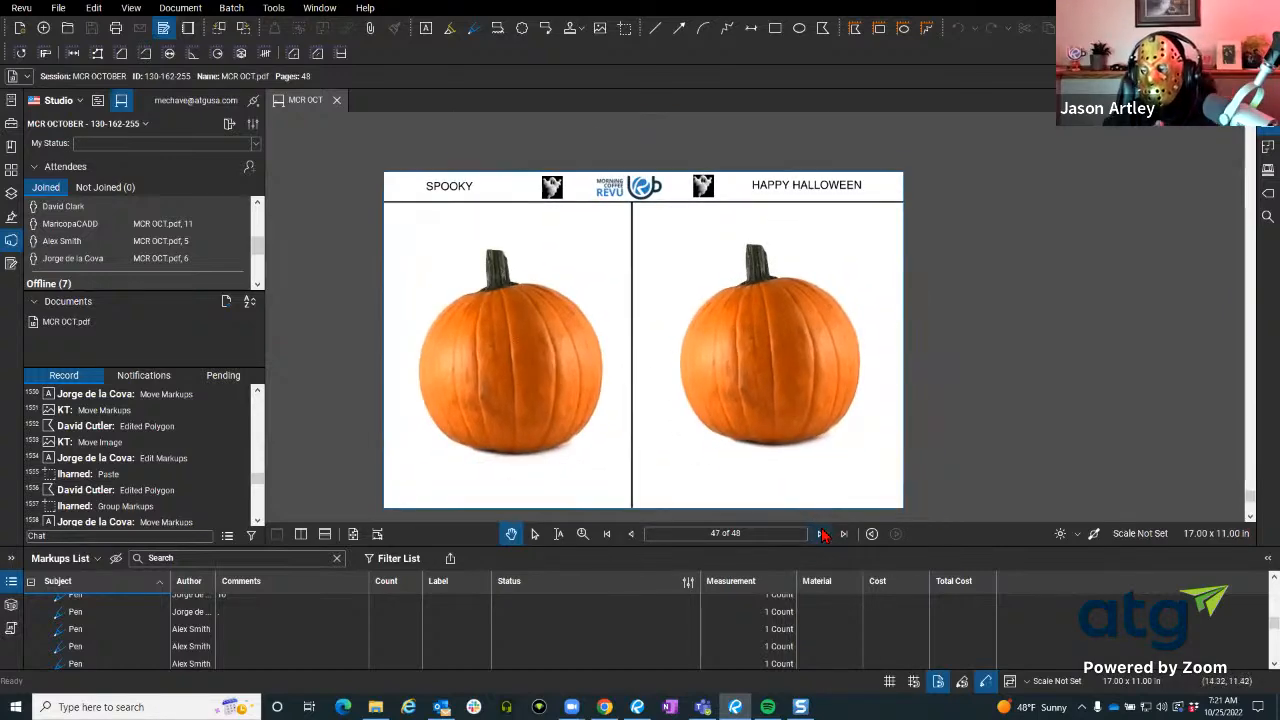
pyautogui.click(820, 533)
pyautogui.scroll(3, 763, 360)
pyautogui.scroll(-3, 763, 360)
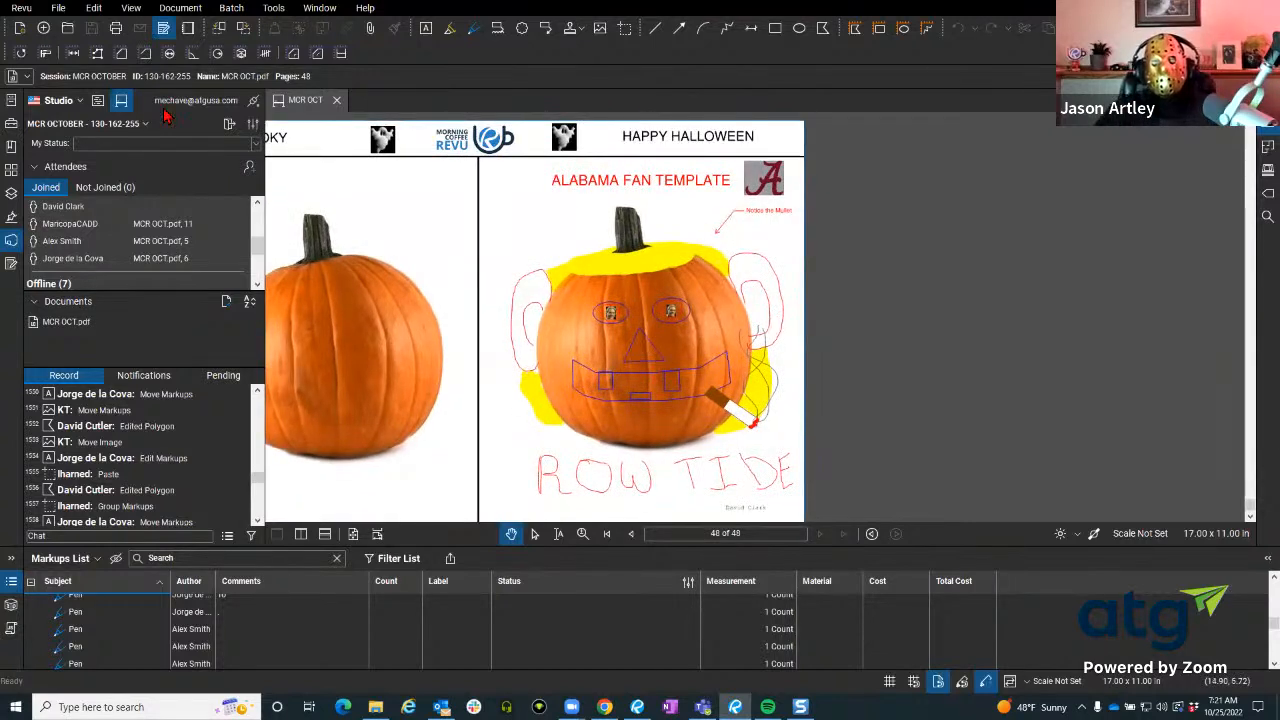
# Create a new PDF from the Submittal template and look over its fields and stamp boxes.
pyautogui.click(62, 9)
pyautogui.moveTo(100, 10)
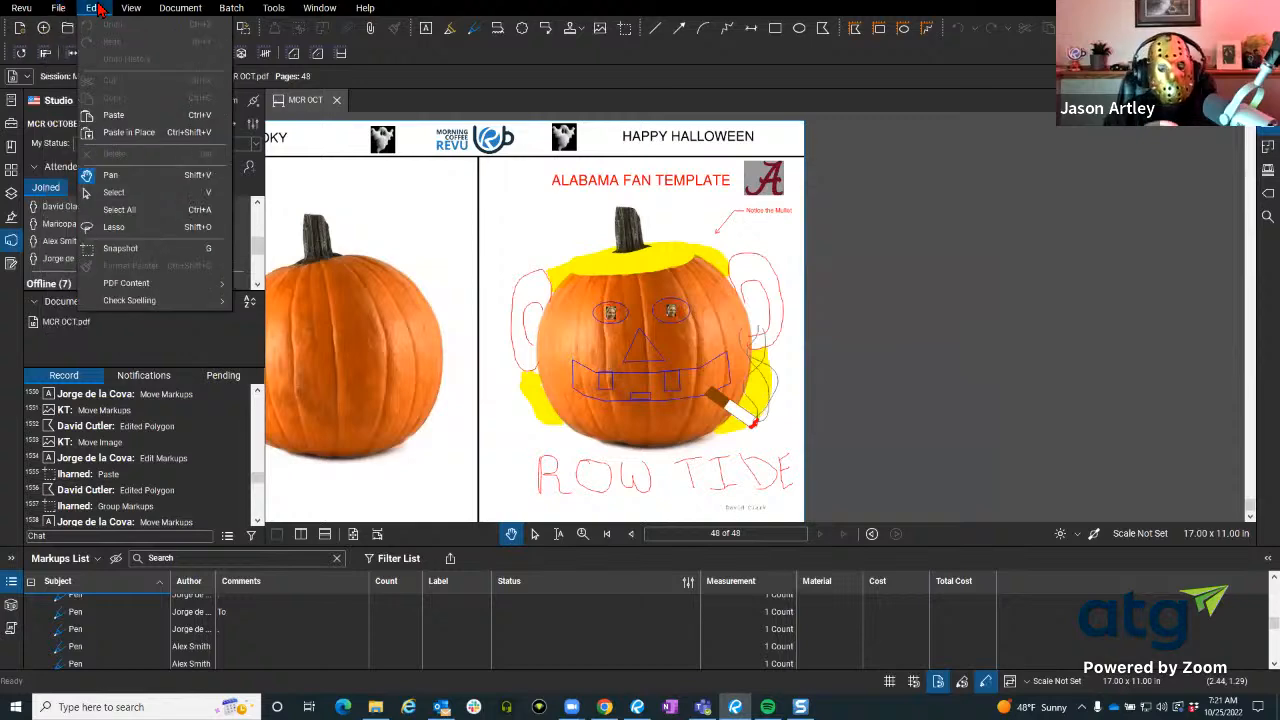
pyautogui.moveTo(60, 9)
pyautogui.moveTo(95, 42)
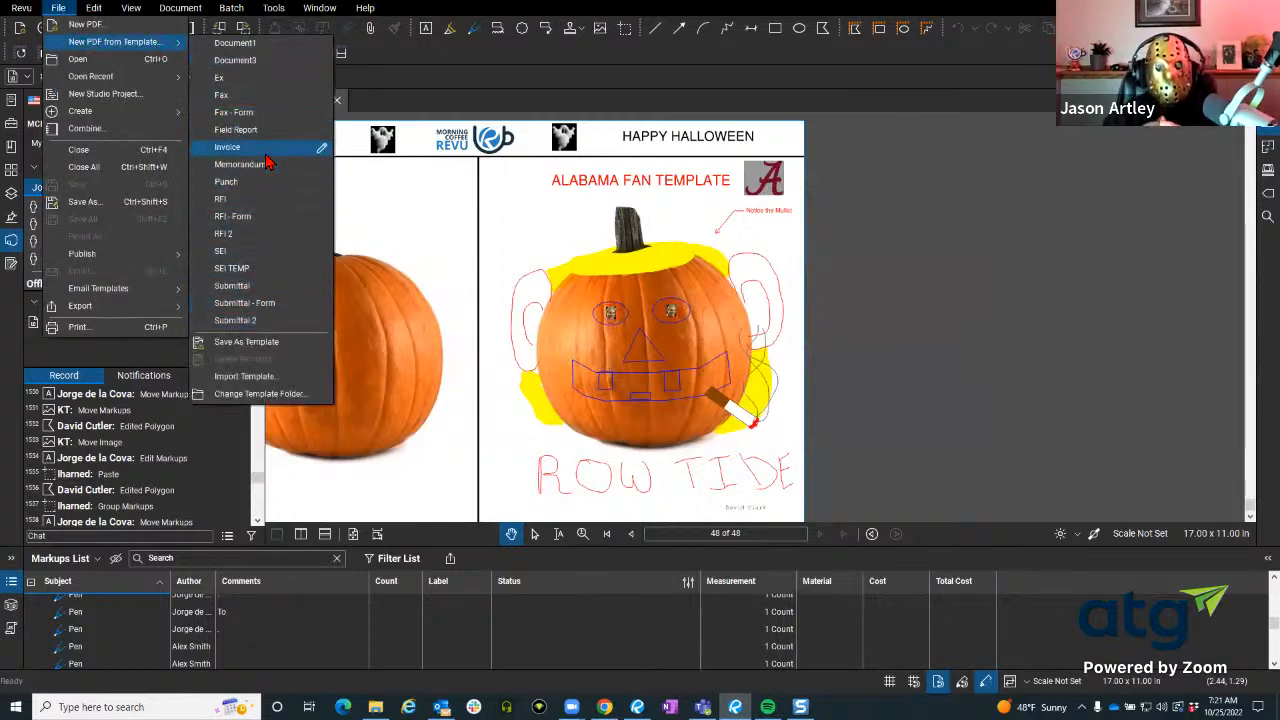
pyautogui.click(273, 290)
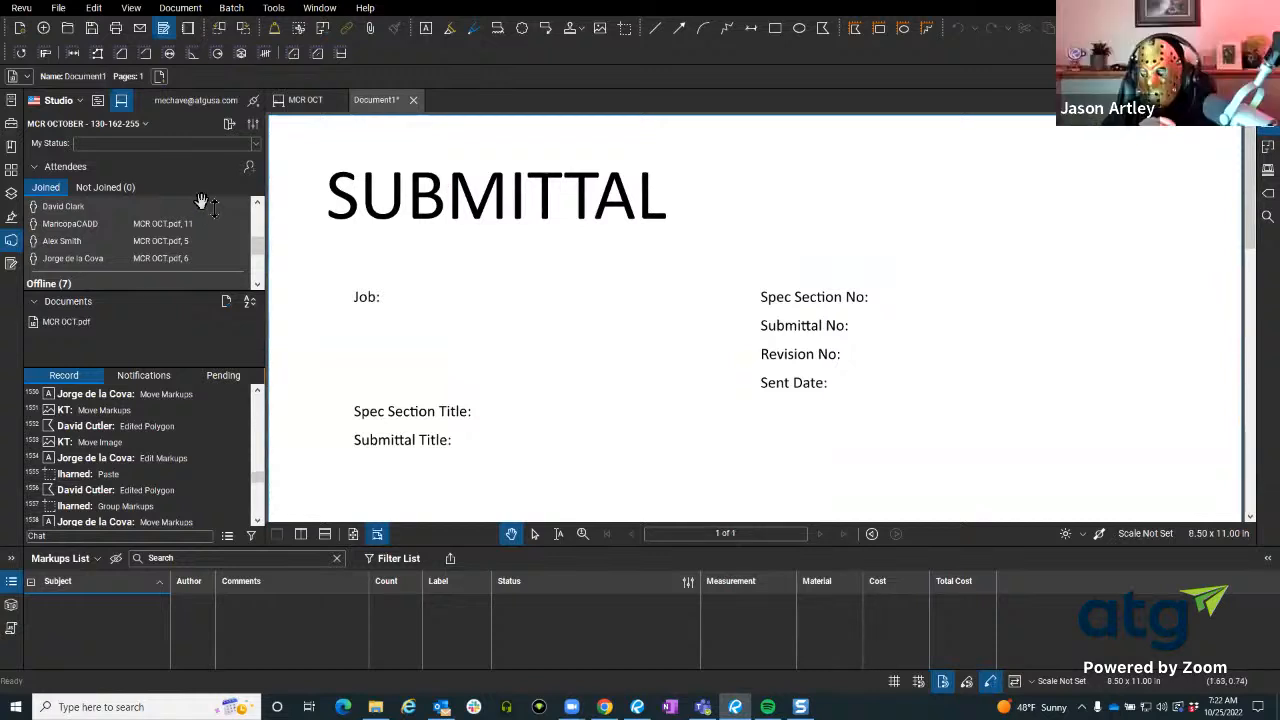
pyautogui.scroll(-3, 476, 250)
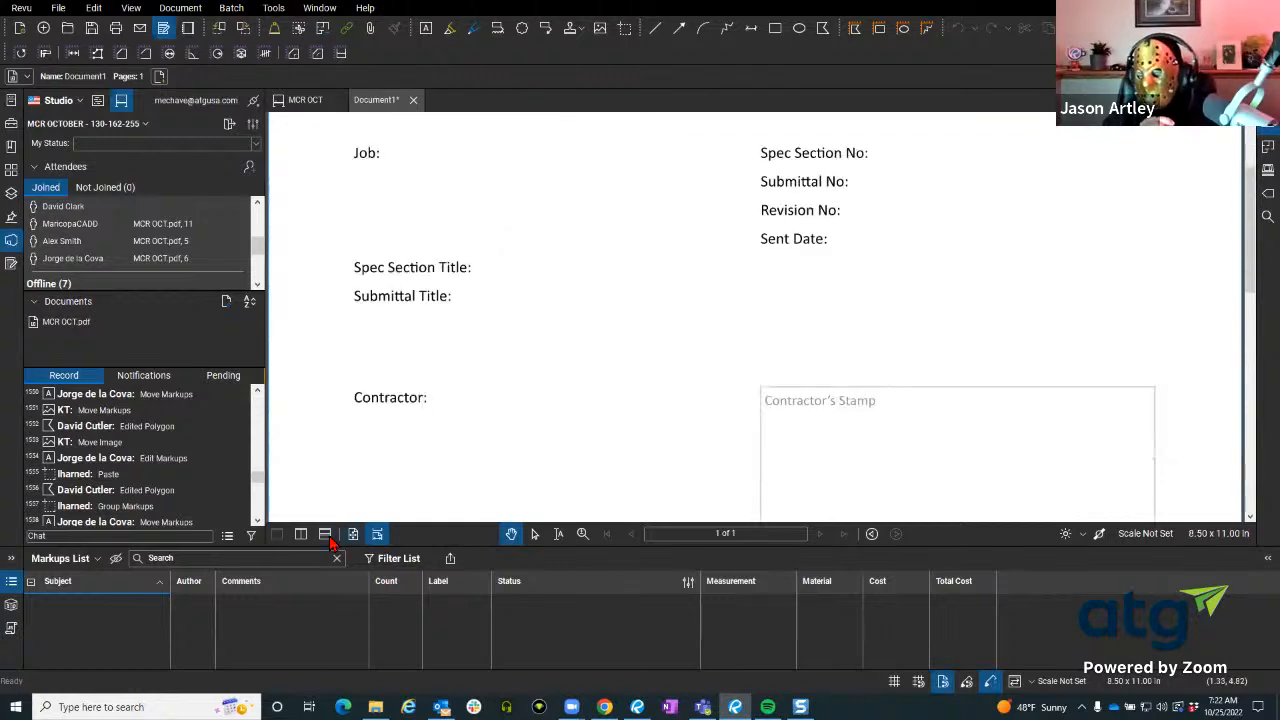
pyautogui.scroll(-5, 537, 263)
pyautogui.scroll(-2, 537, 263)
pyautogui.scroll(5, 693, 267)
pyautogui.moveTo(577, 201); pyautogui.dragTo(541, 301)
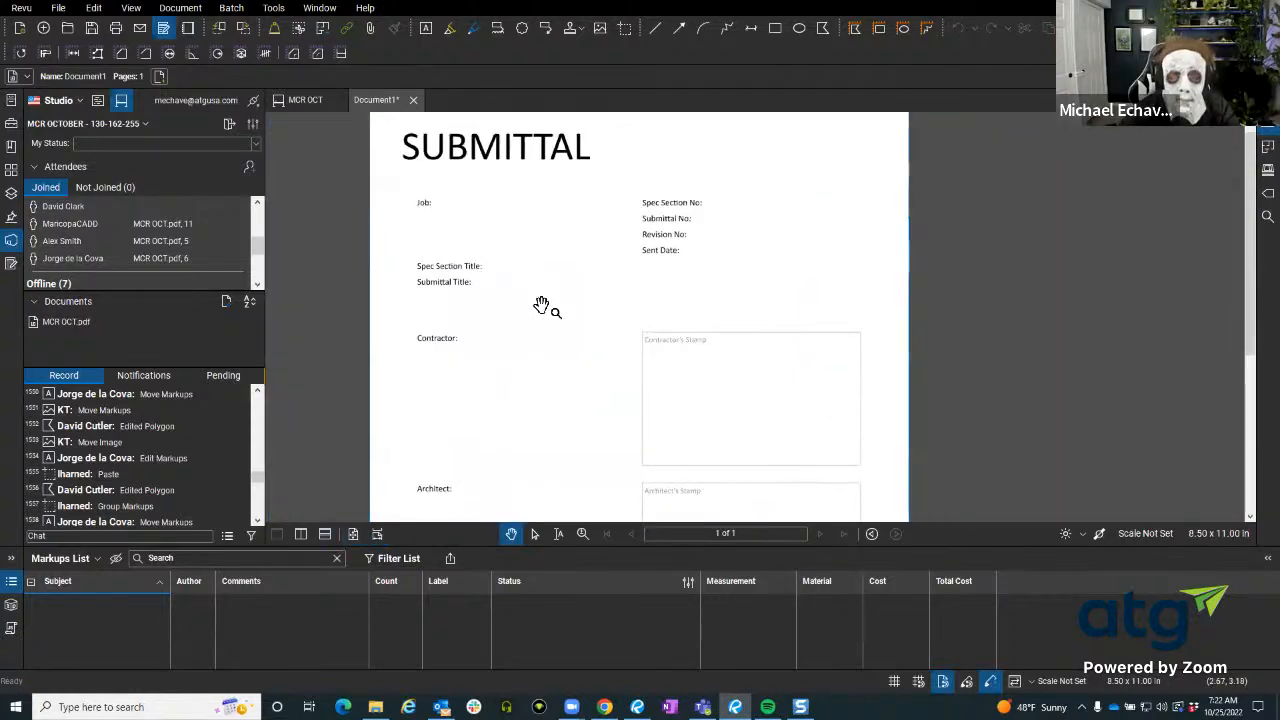
pyautogui.scroll(2, 575, 265)
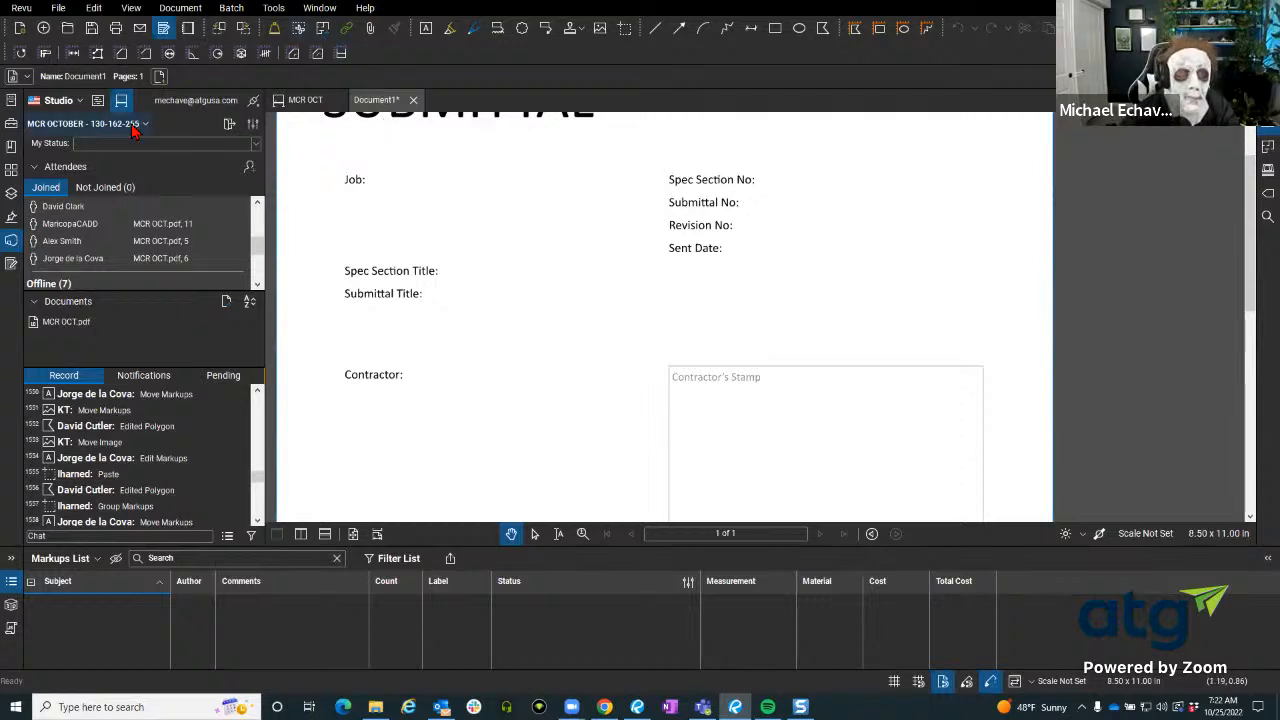
# Place a digital signature region beside the Submittal Title field.
pyautogui.click(11, 219)
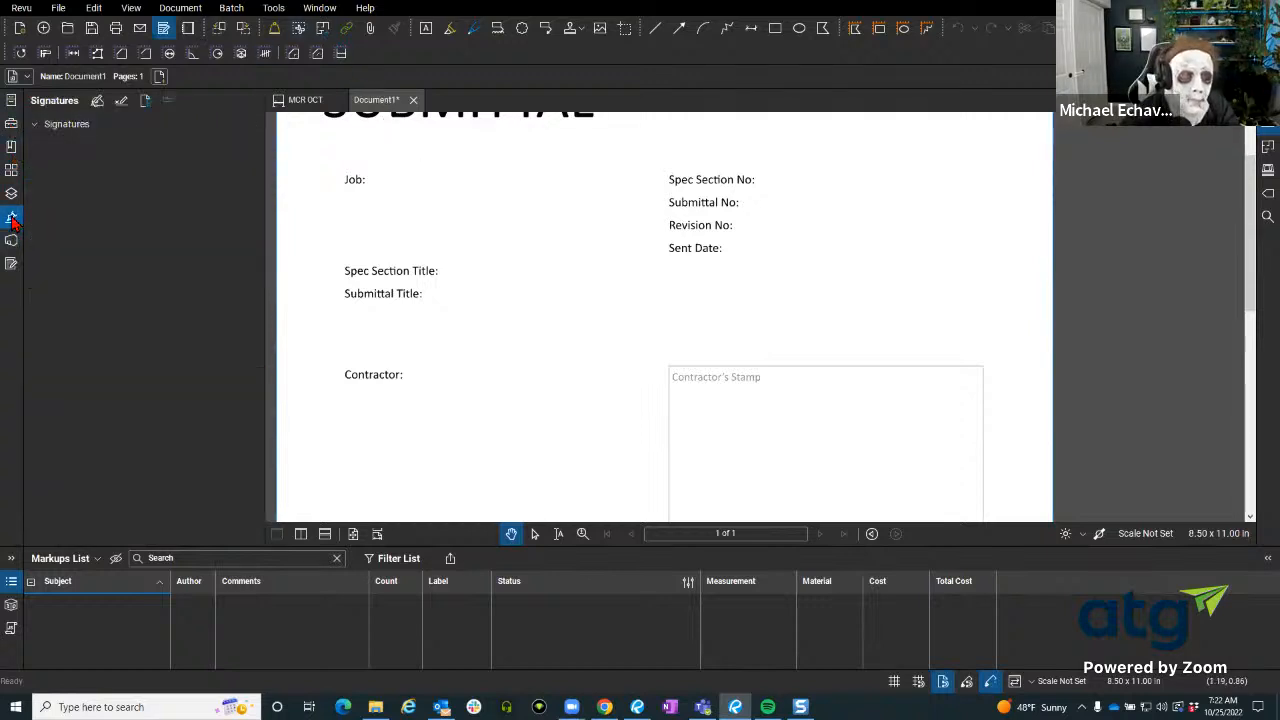
pyautogui.click(97, 100)
pyautogui.moveTo(534, 279); pyautogui.dragTo(638, 329)
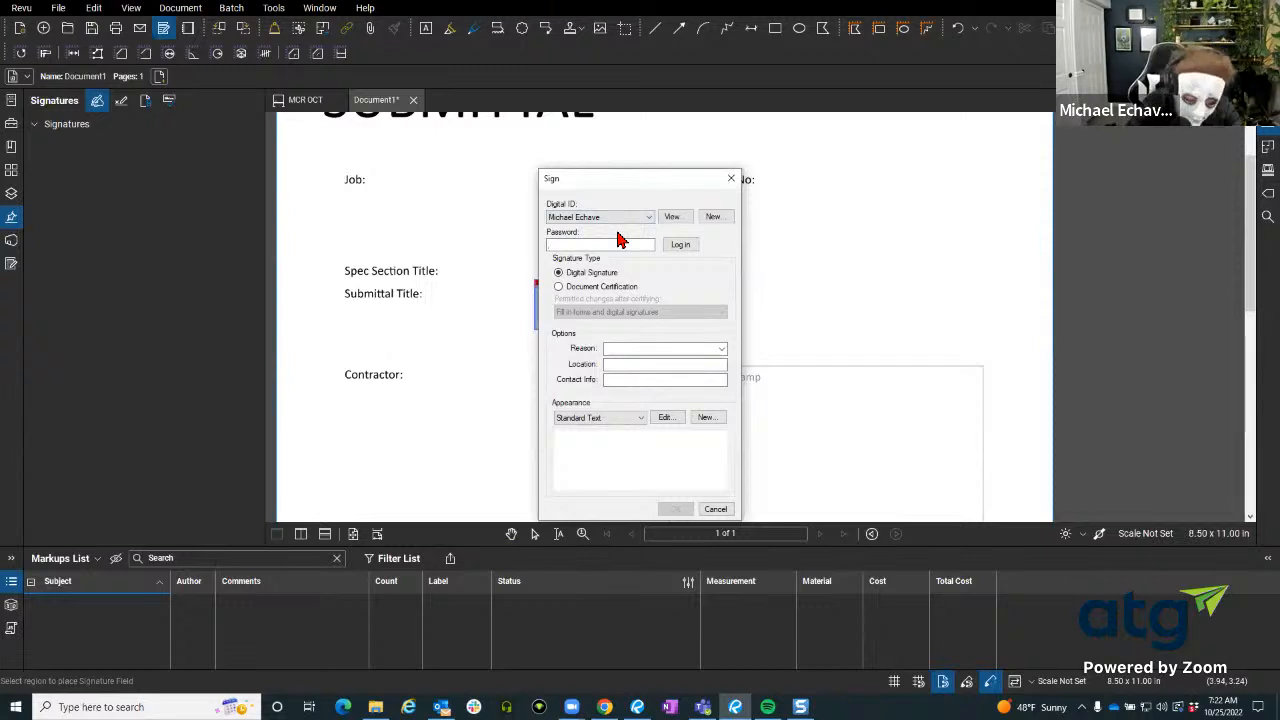
# Enter the digital ID password, sign the field beside Submittal Title, and save over Document1.pdf on the Desktop.
pyautogui.click(618, 243)
pyautogui.write('•••••')
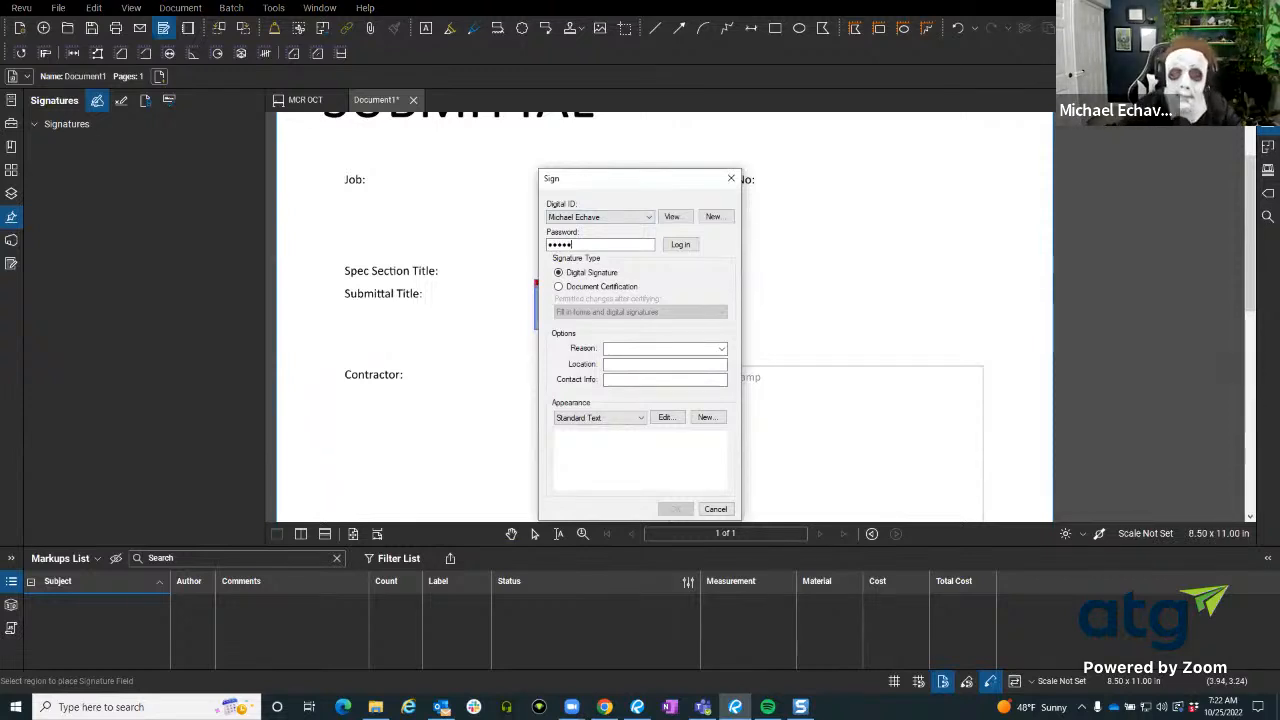
pyautogui.click(695, 248)
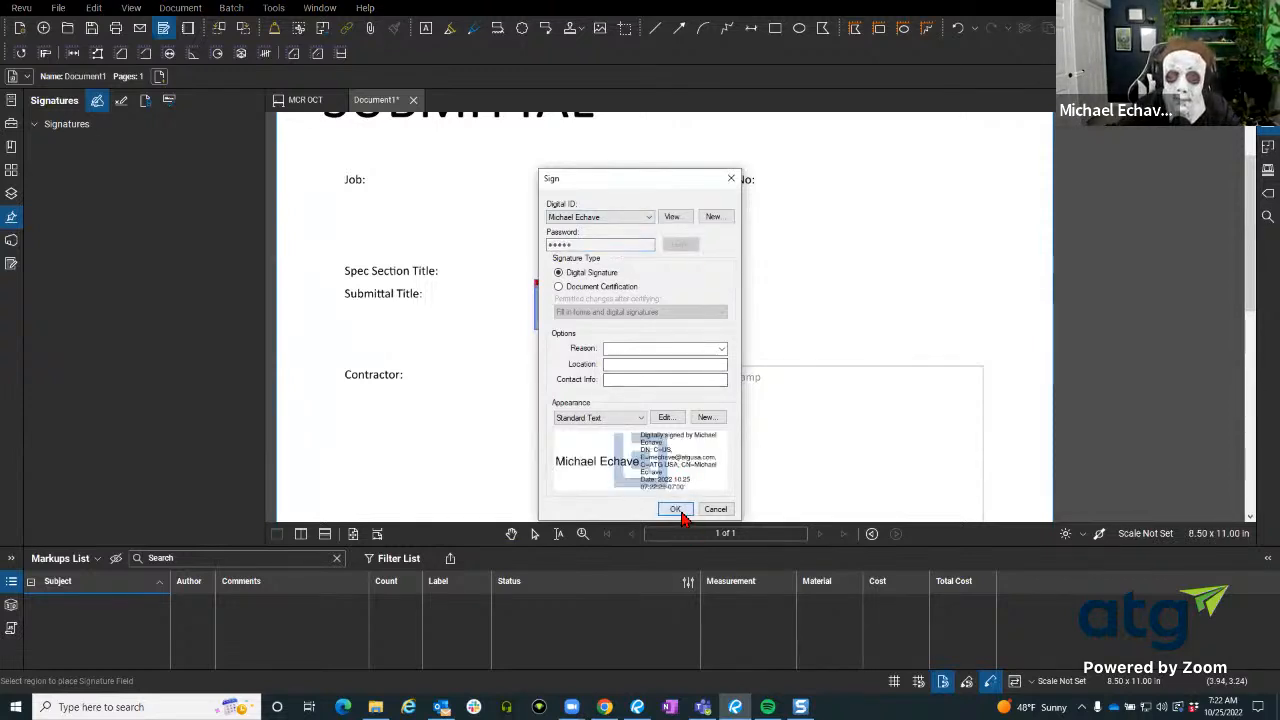
pyautogui.click(676, 510)
pyautogui.click(665, 466)
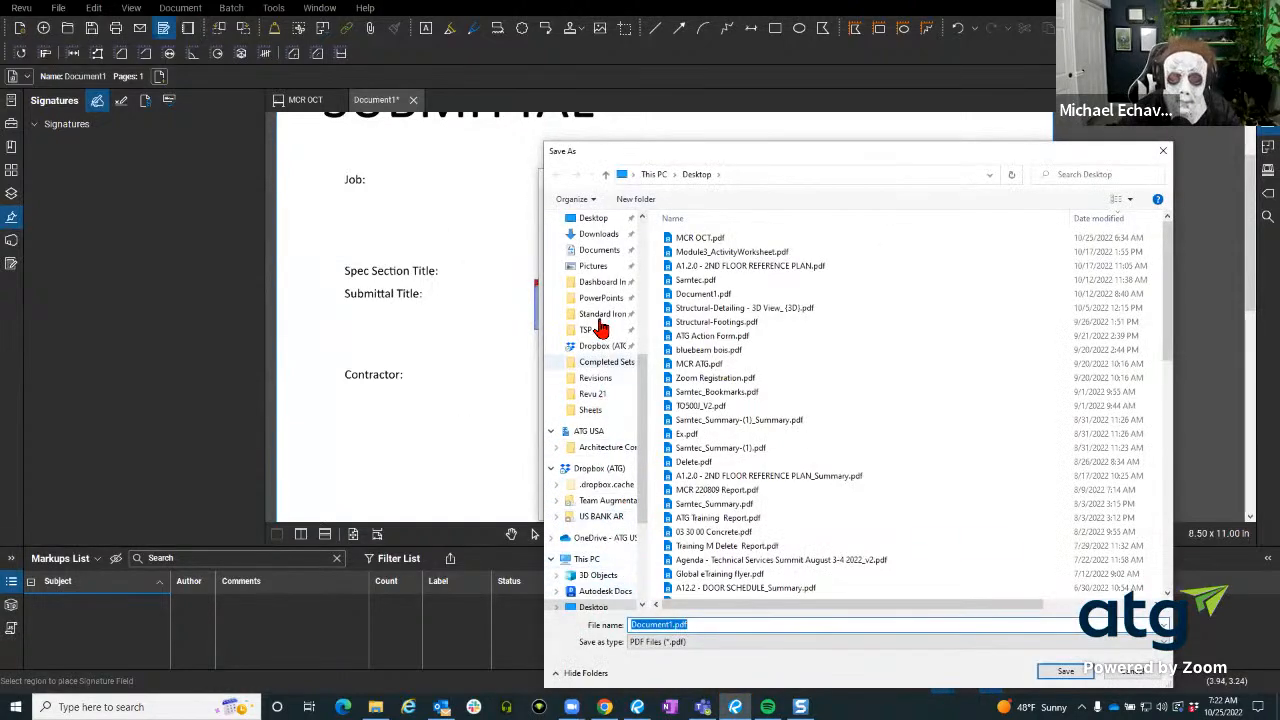
pyautogui.click(591, 218)
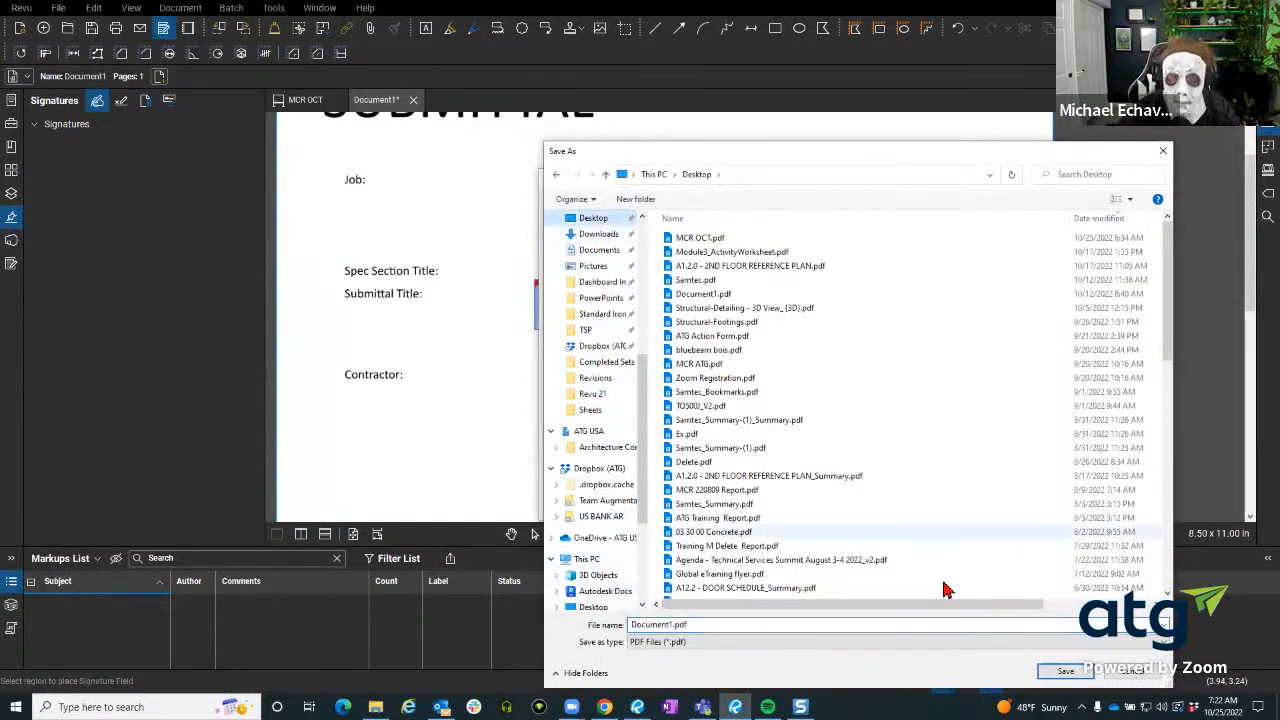
pyautogui.click(1066, 672)
pyautogui.click(690, 360)
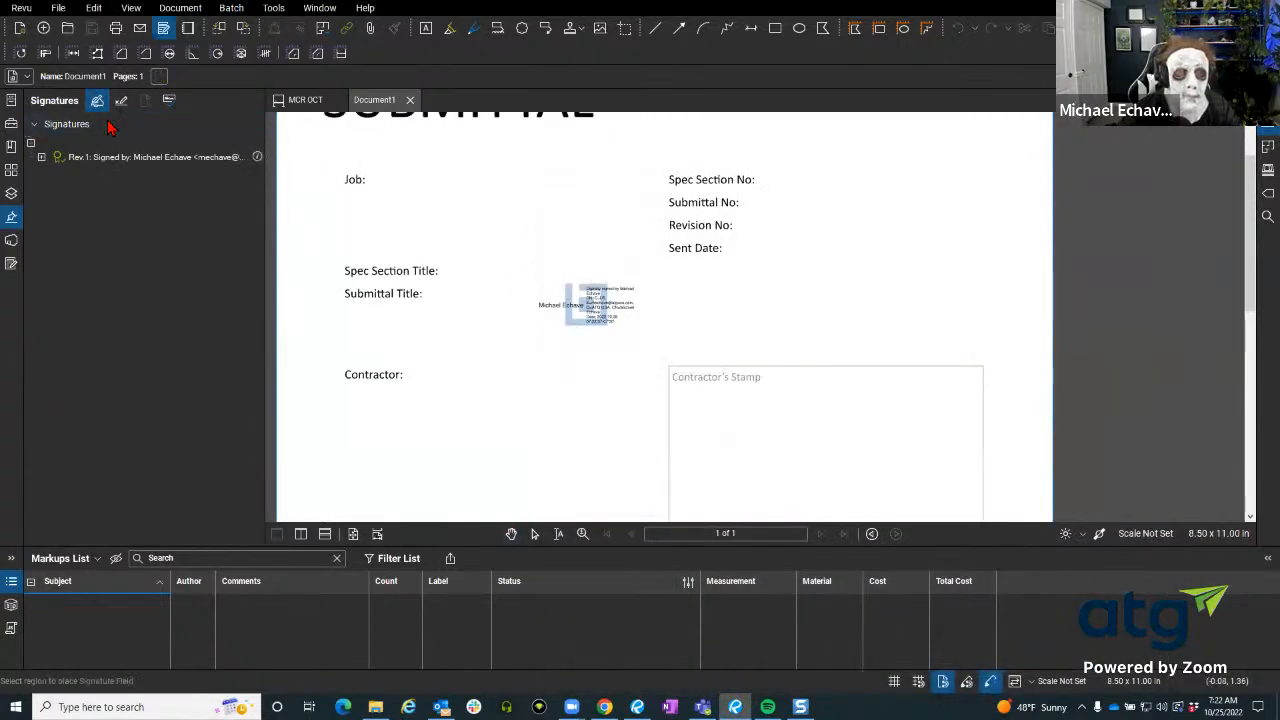
# Place two more signature fields, one beside and one below Contractor, leaving both unsigned.
pyautogui.moveTo(523, 356); pyautogui.dragTo(570, 384)
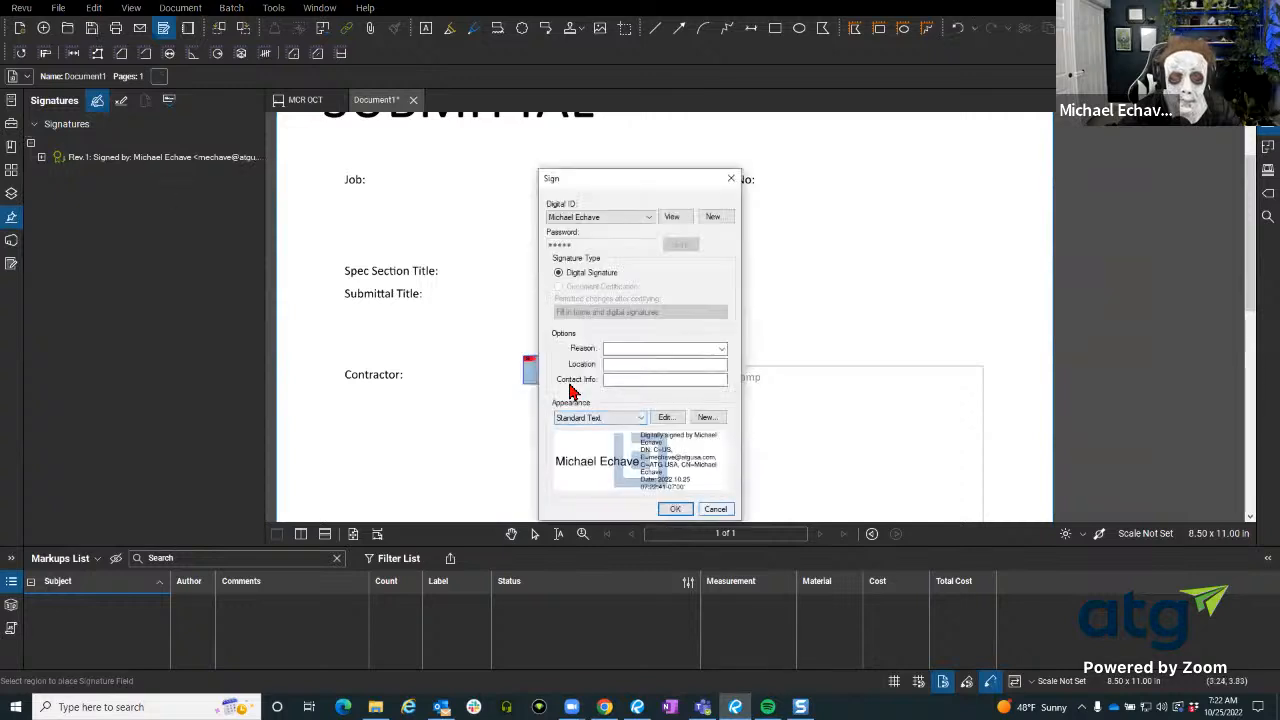
pyautogui.click(723, 513)
pyautogui.scroll(-2, 566, 400)
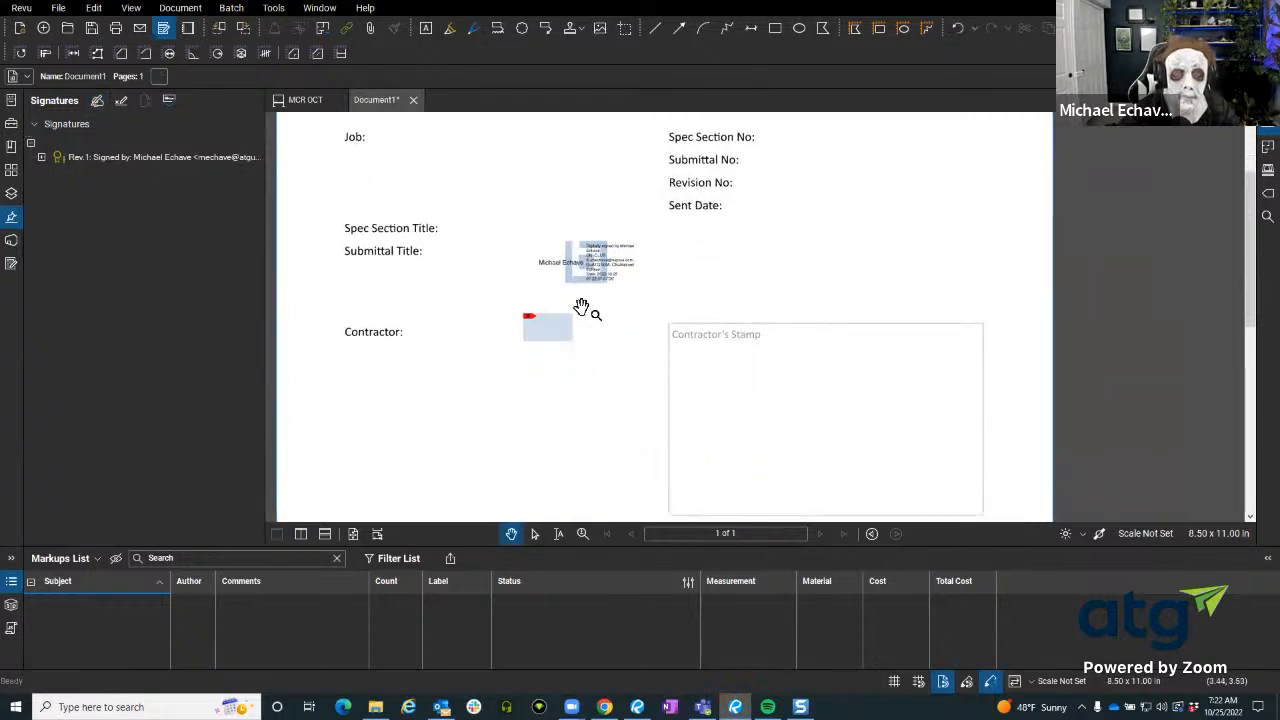
pyautogui.click(94, 103)
pyautogui.moveTo(356, 395); pyautogui.dragTo(422, 418)
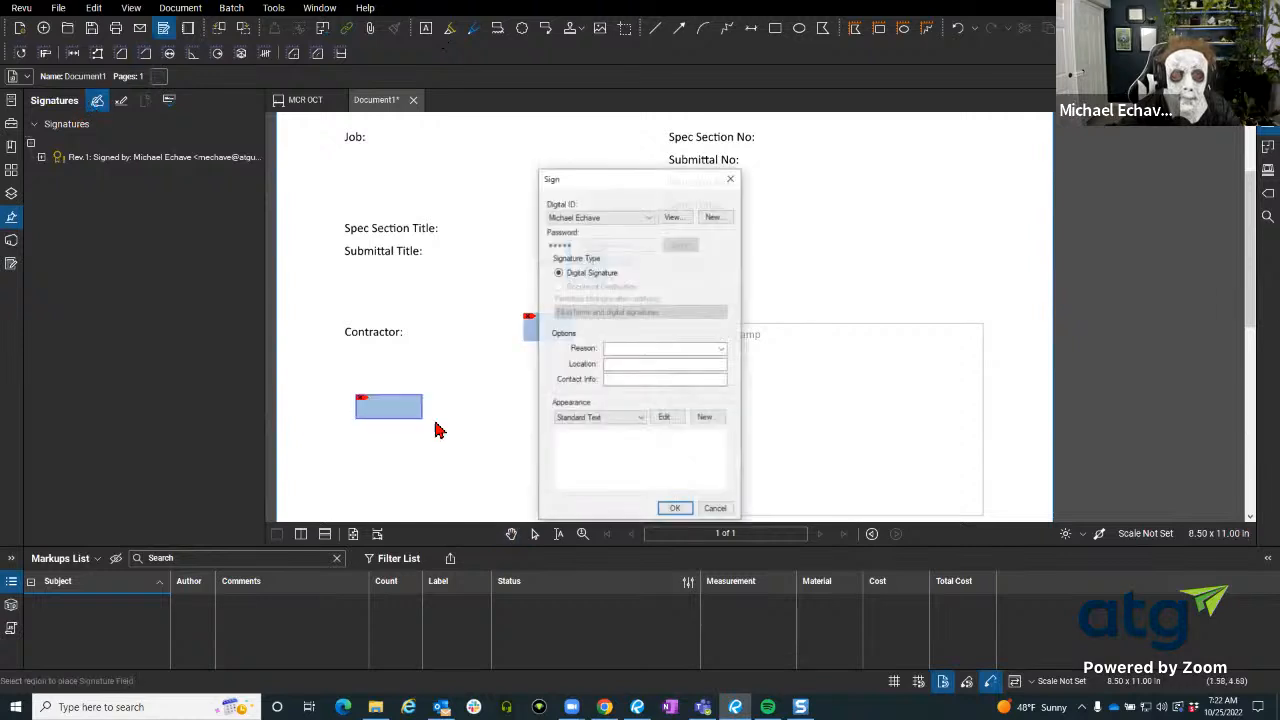
pyautogui.click(716, 510)
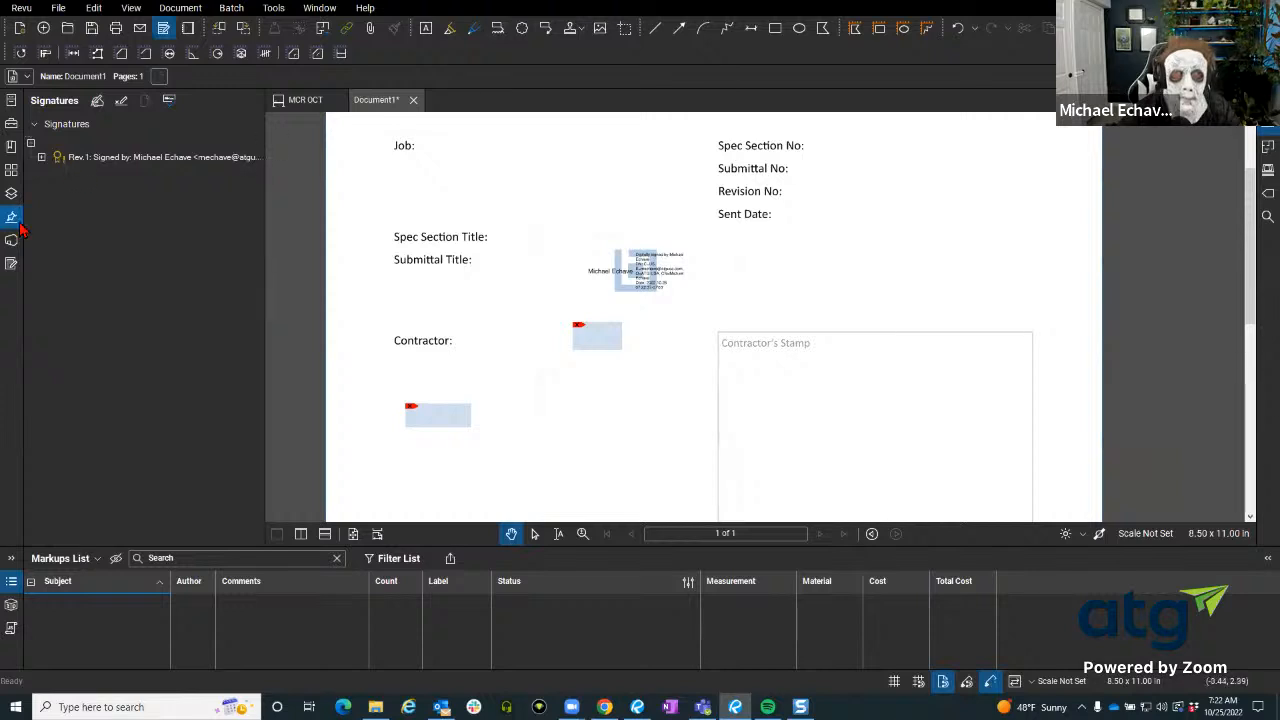
# Expand the Rev. 1 signature entry and examine its verification status and signing time.
pyautogui.press('ctrl')
pyautogui.press('ctrl')
pyautogui.press('ctrl')
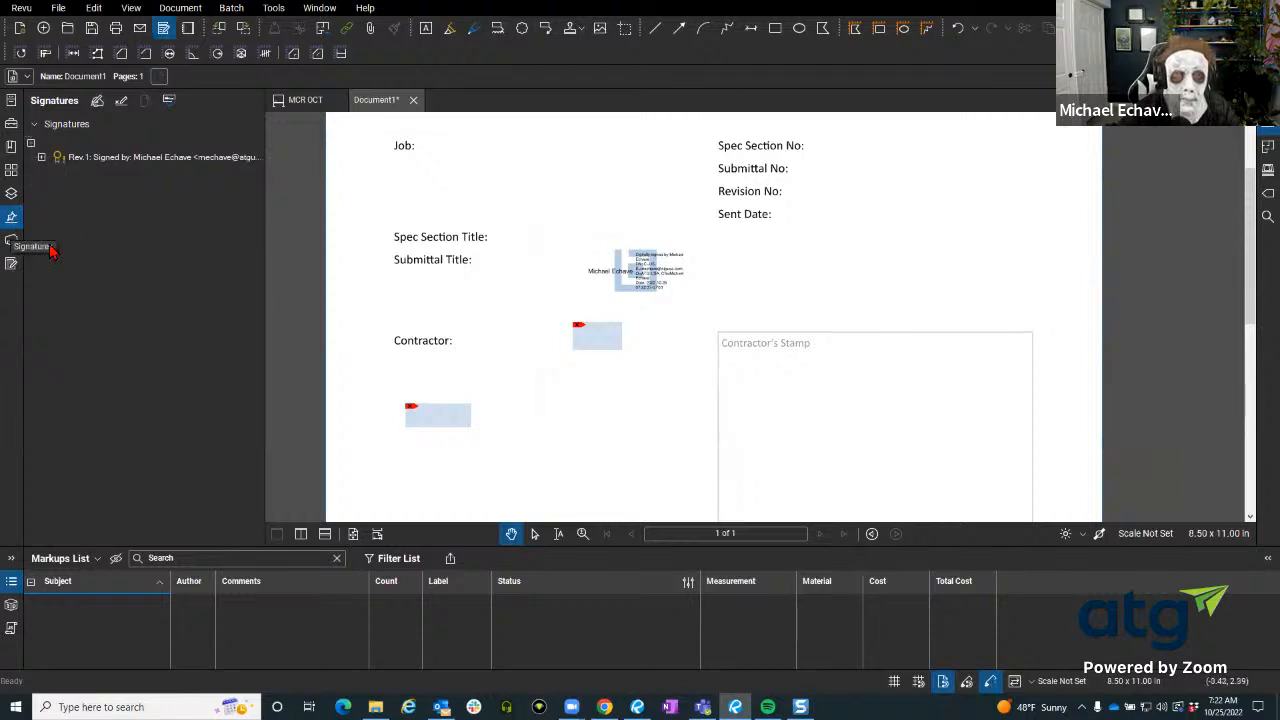
pyautogui.click(41, 157)
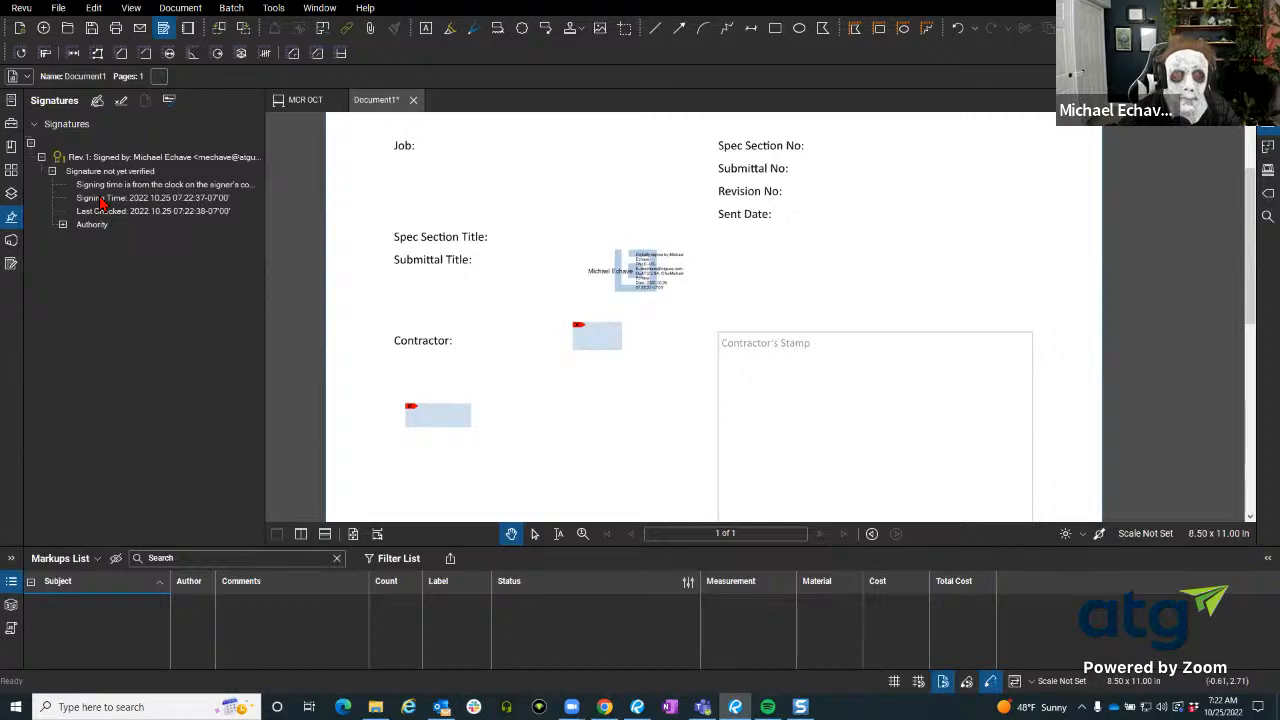
# Sign the field beside Contractor with the same digital ID and save over Document1.pdf on the Desktop.
pyautogui.click(592, 337)
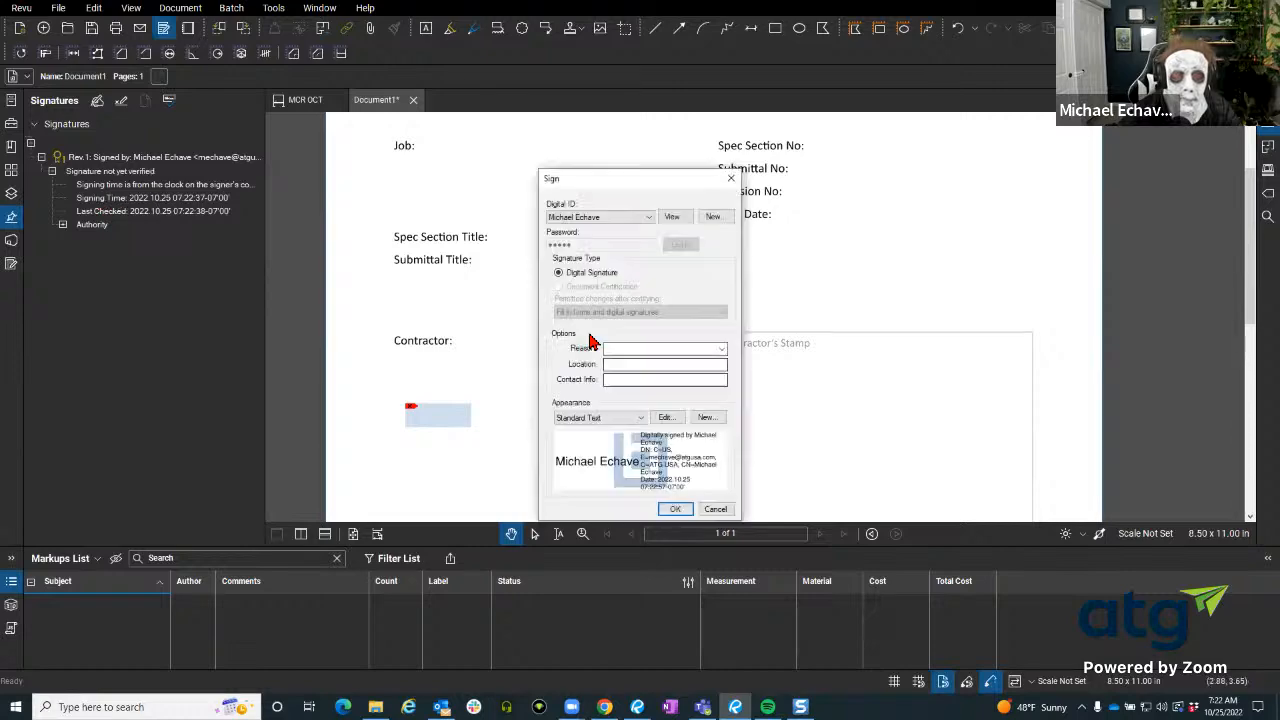
pyautogui.click(684, 507)
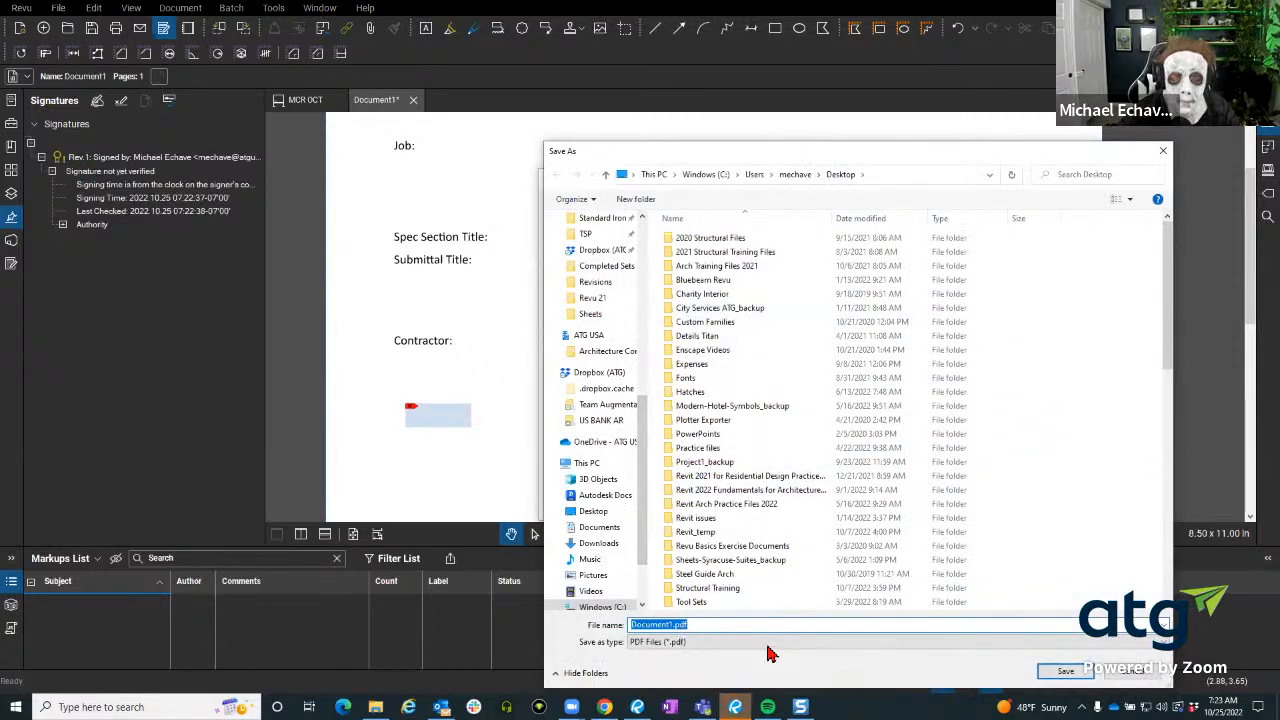
pyautogui.click(593, 511)
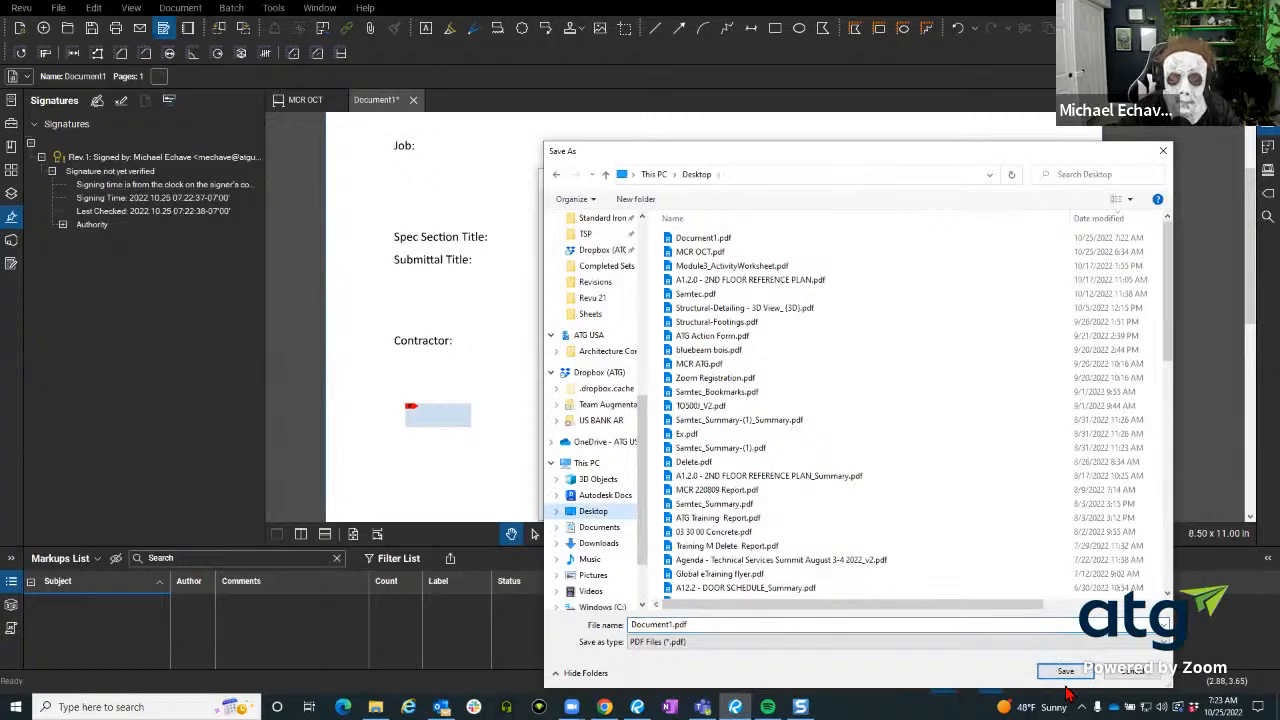
pyautogui.click(1062, 672)
pyautogui.click(674, 356)
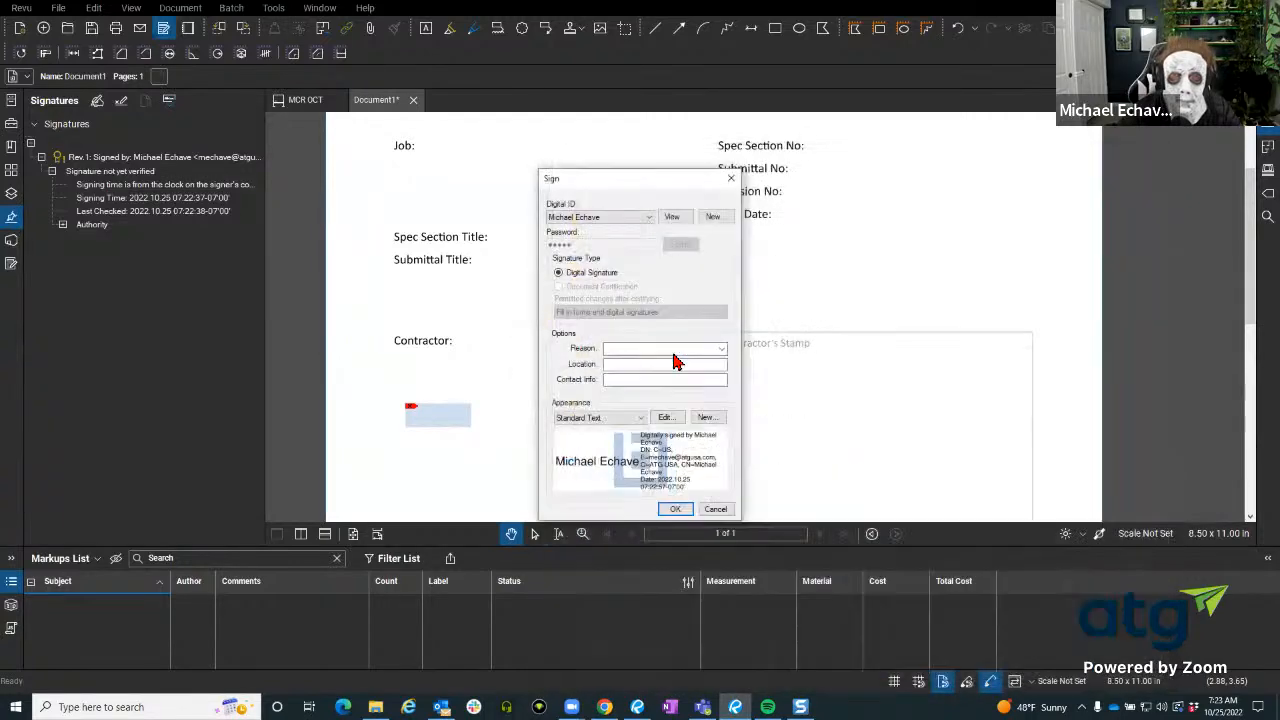
# Open the document version belonging to the Rev. 1 signature and look over its contents.
pyautogui.click(42, 157)
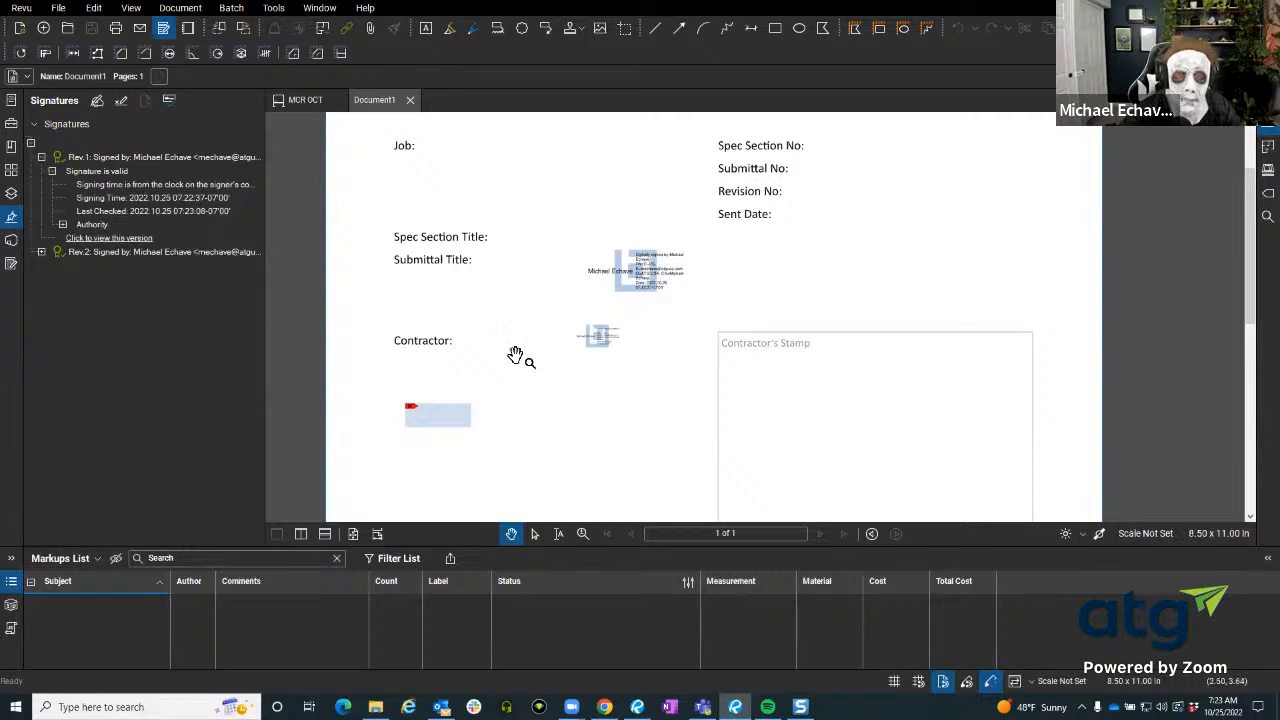
pyautogui.click(91, 238)
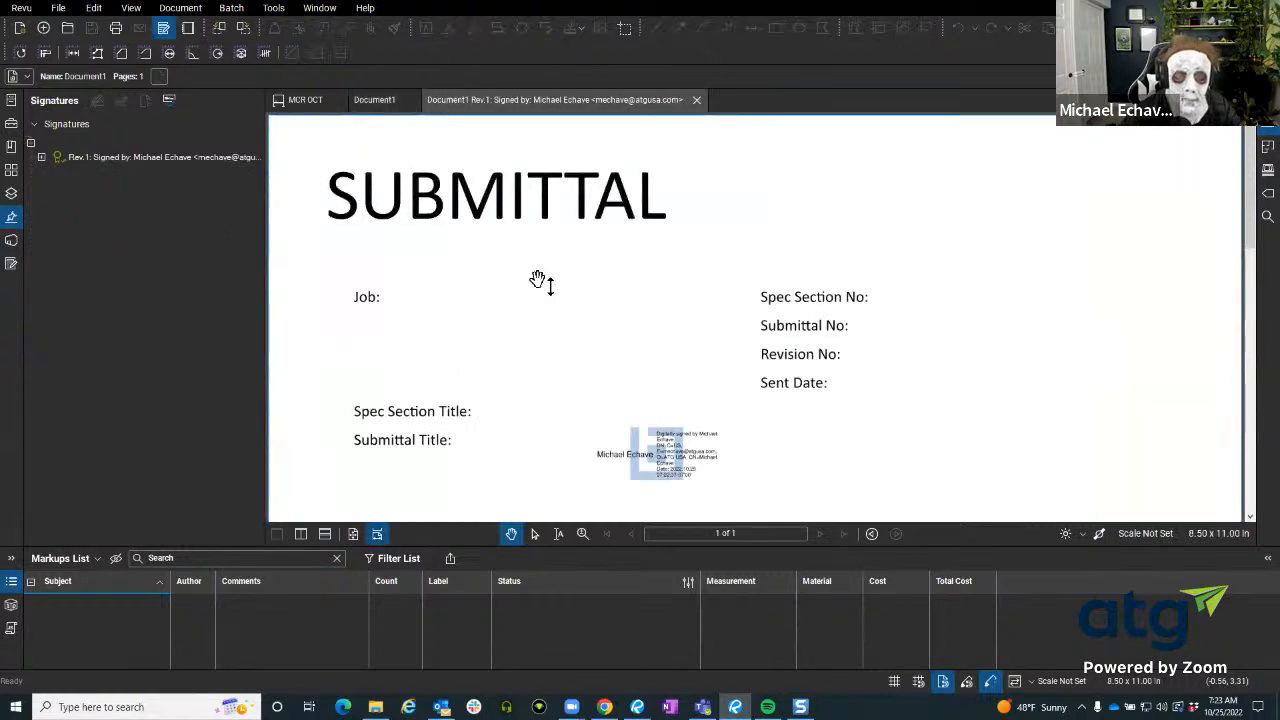
pyautogui.scroll(-3, 570, 310)
pyautogui.scroll(1, 570, 310)
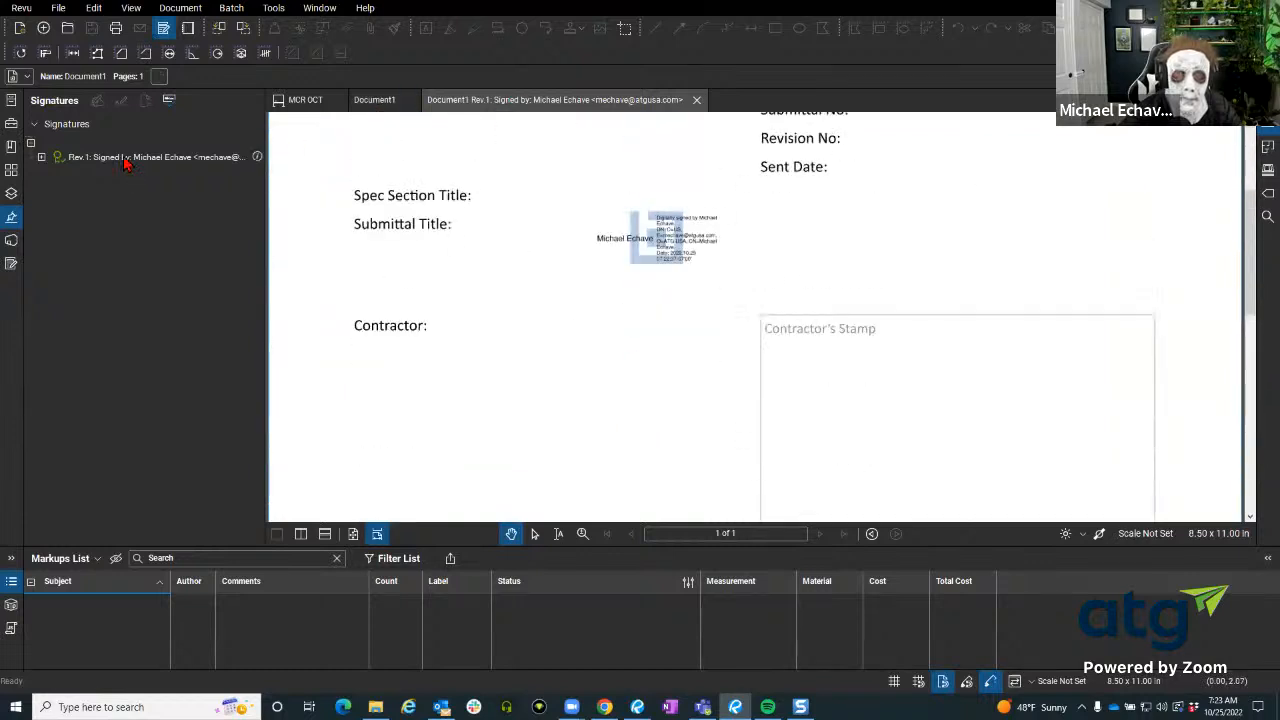
# Return to the current Document1 and examine the Rev. 2 signature's details.
pyautogui.click(372, 102)
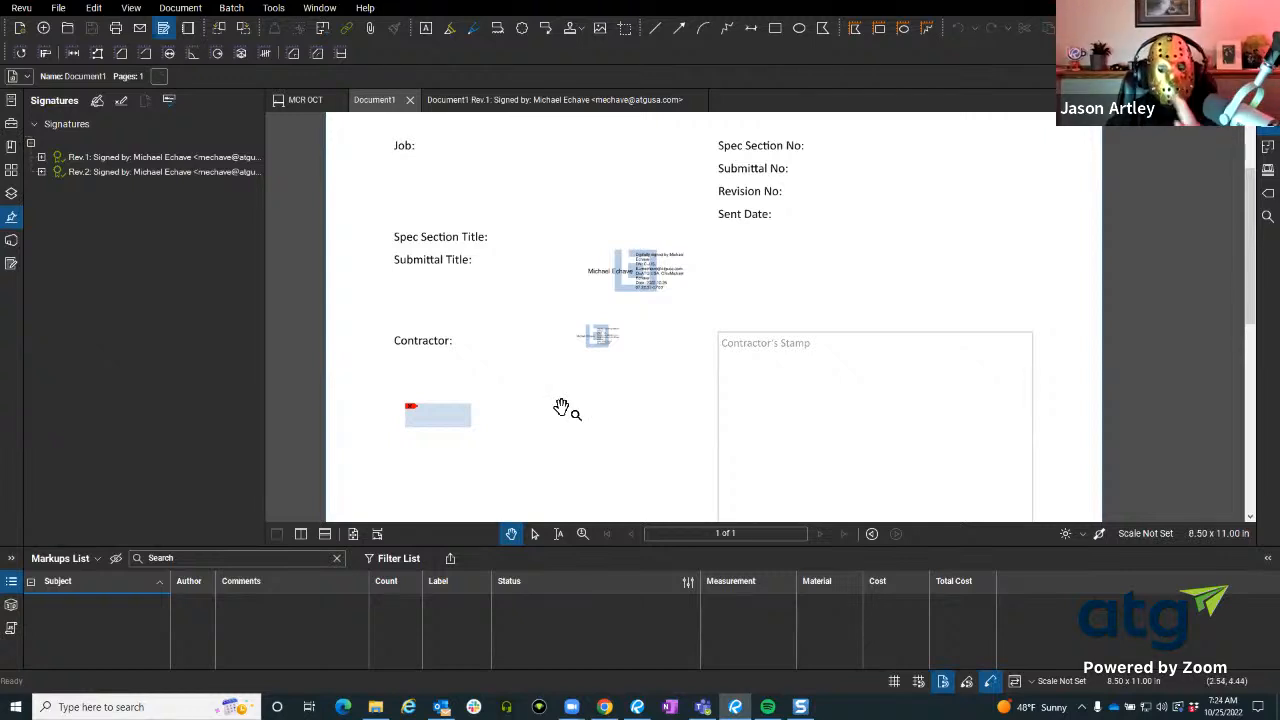
pyautogui.click(42, 172)
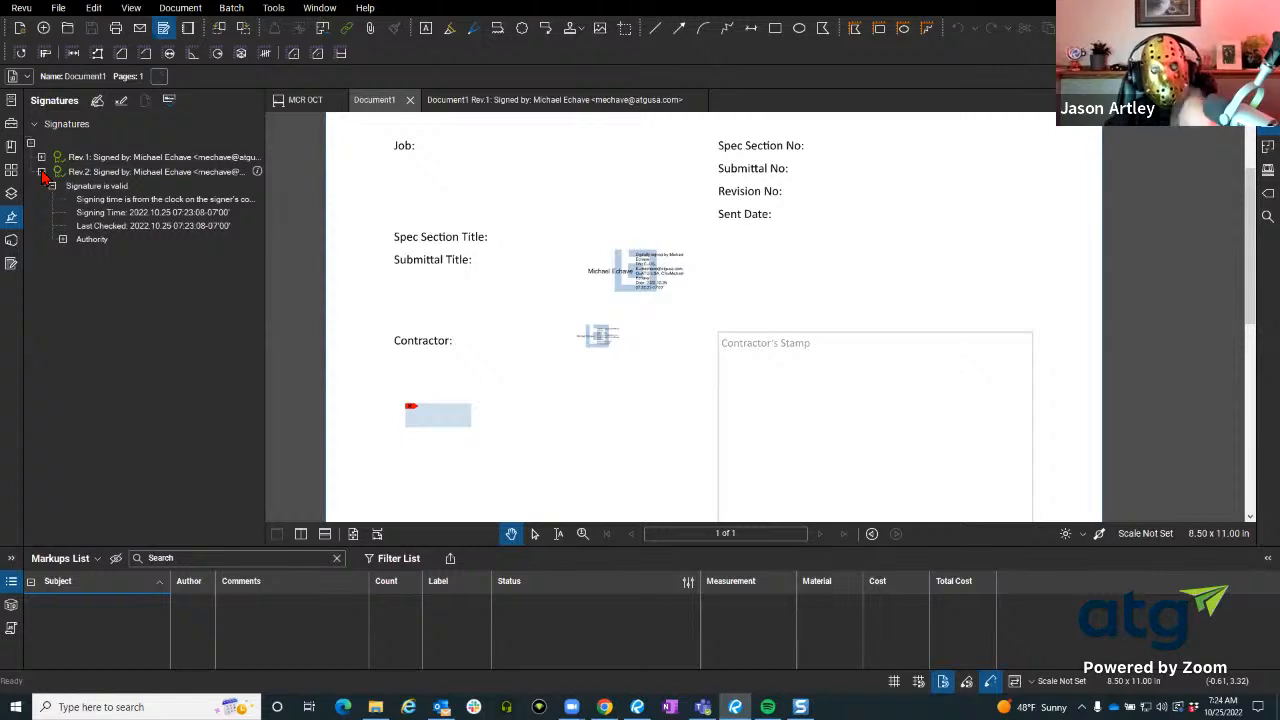
pyautogui.click(42, 172)
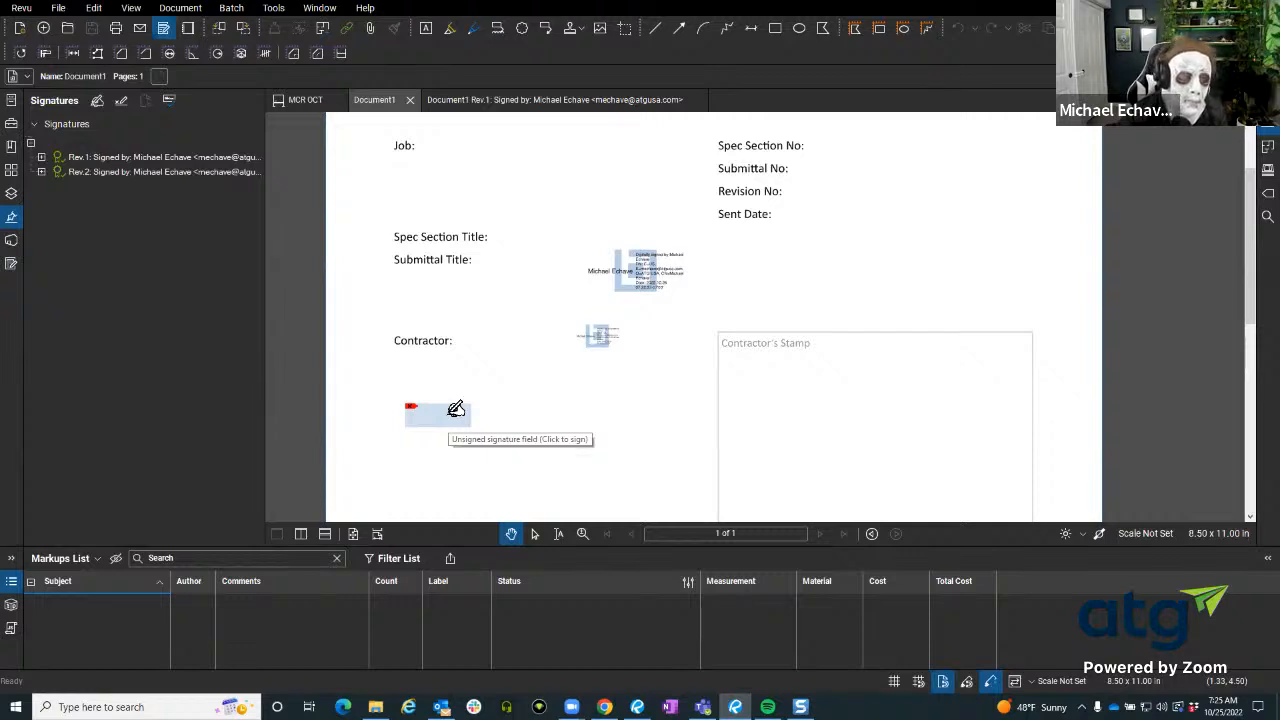
# Review the document's security permissions and close its properties without changing anything.
pyautogui.click(200, 10)
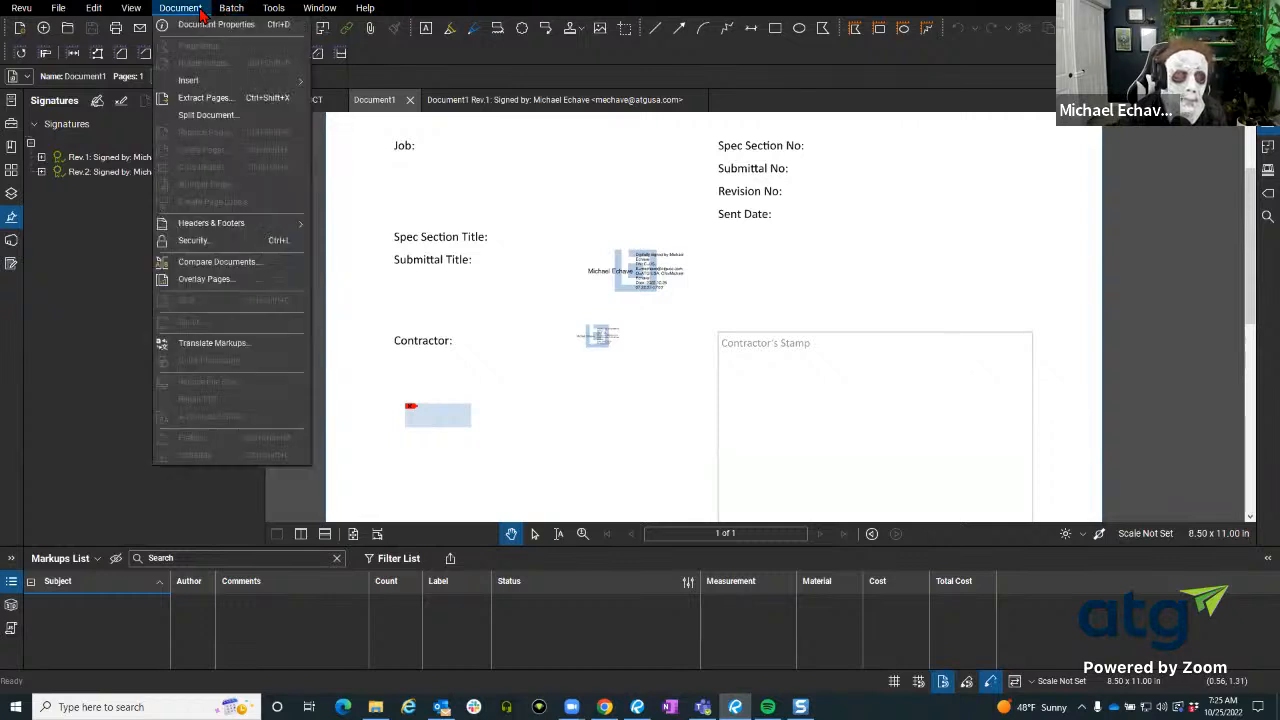
pyautogui.click(262, 240)
pyautogui.moveTo(560, 160); pyautogui.dragTo(478, 142)
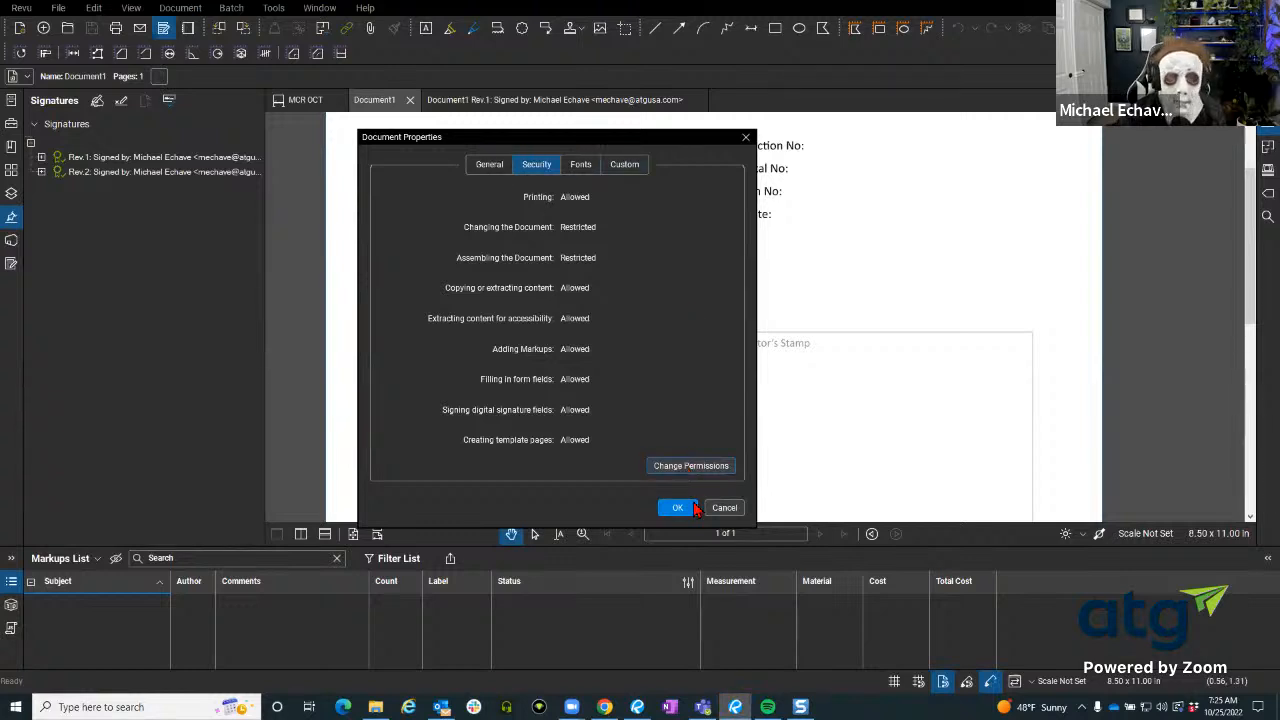
pyautogui.click(725, 508)
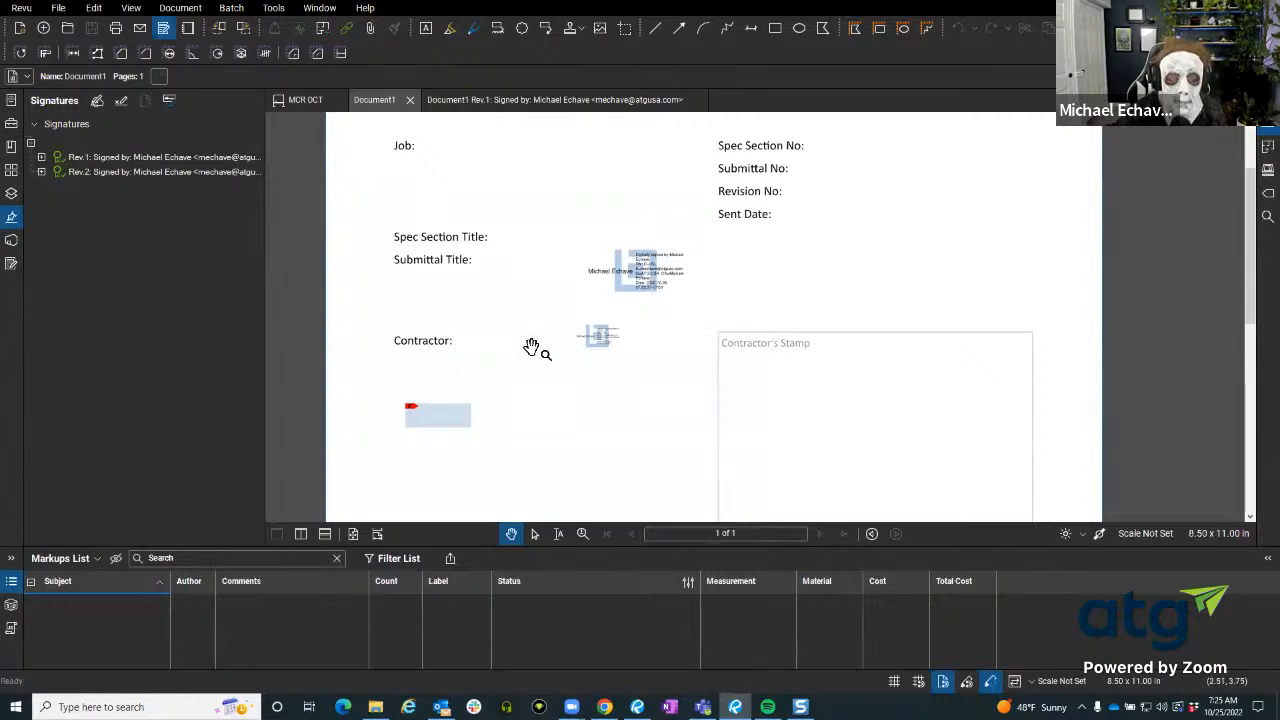
pyautogui.moveTo(489, 417); pyautogui.dragTo(503, 410)
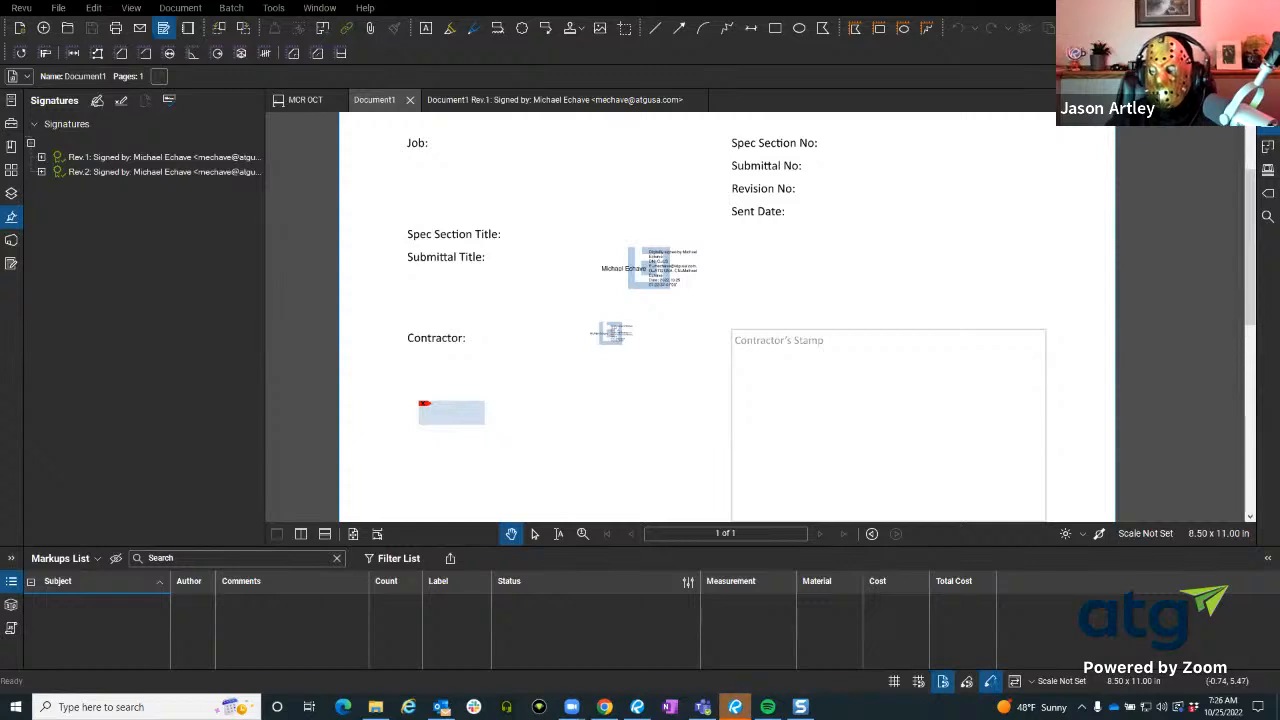
# Show the Studio session information and return to the MCR OCT document, viewing all of page 48.
pyautogui.click(12, 242)
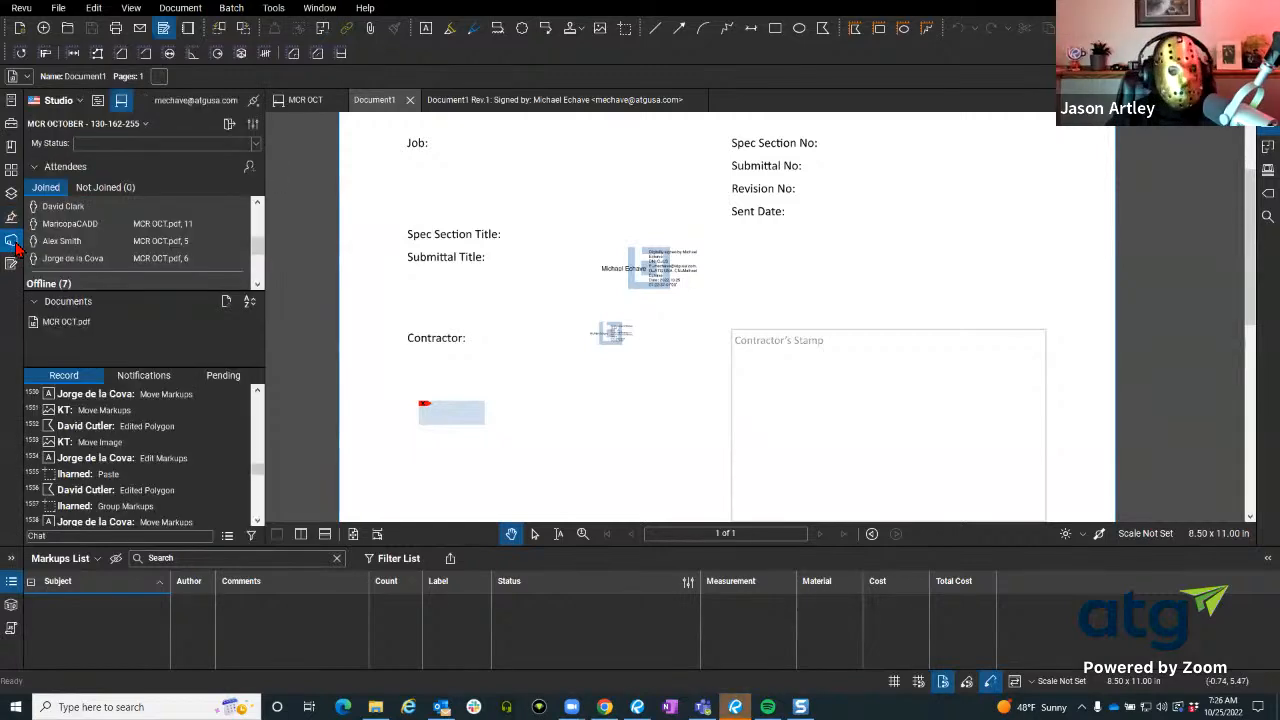
pyautogui.click(298, 101)
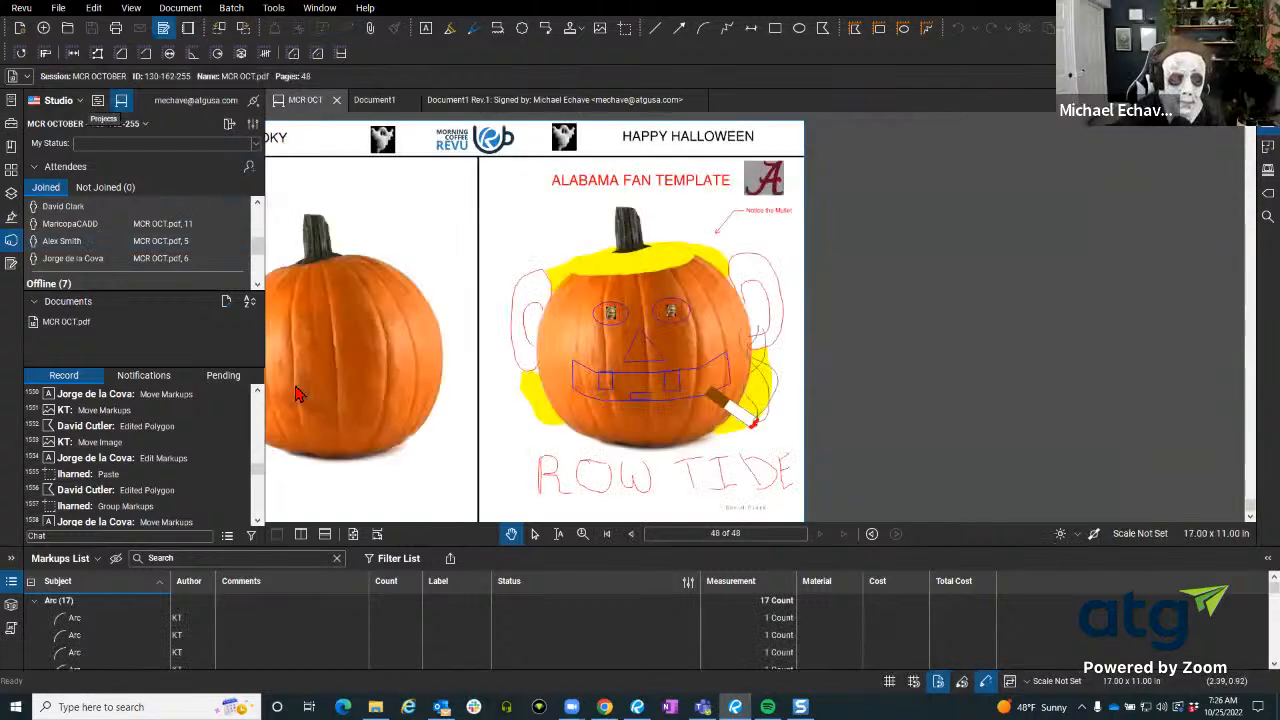
pyautogui.scroll(-3, 503, 371)
pyautogui.moveTo(503, 371); pyautogui.dragTo(629, 363)
# Filter the Markups List by the subject Callout and look at the callout on page 48.
pyautogui.click(408, 559)
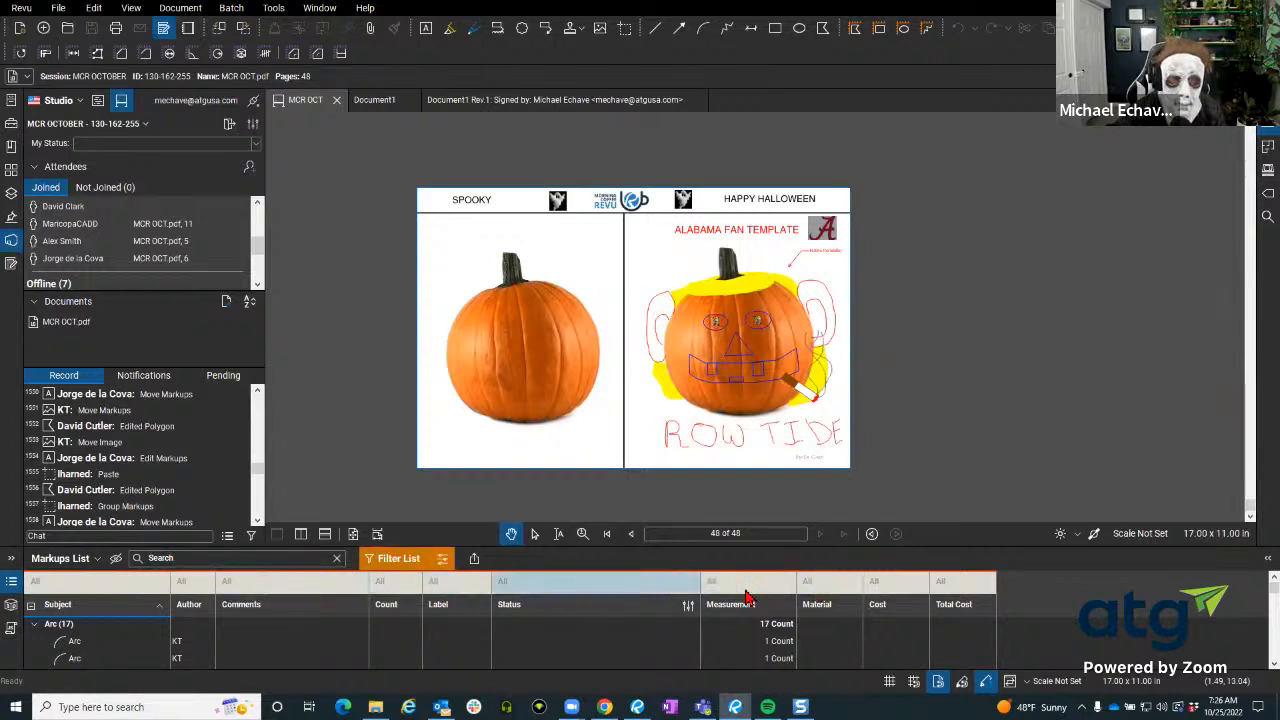
pyautogui.click(108, 582)
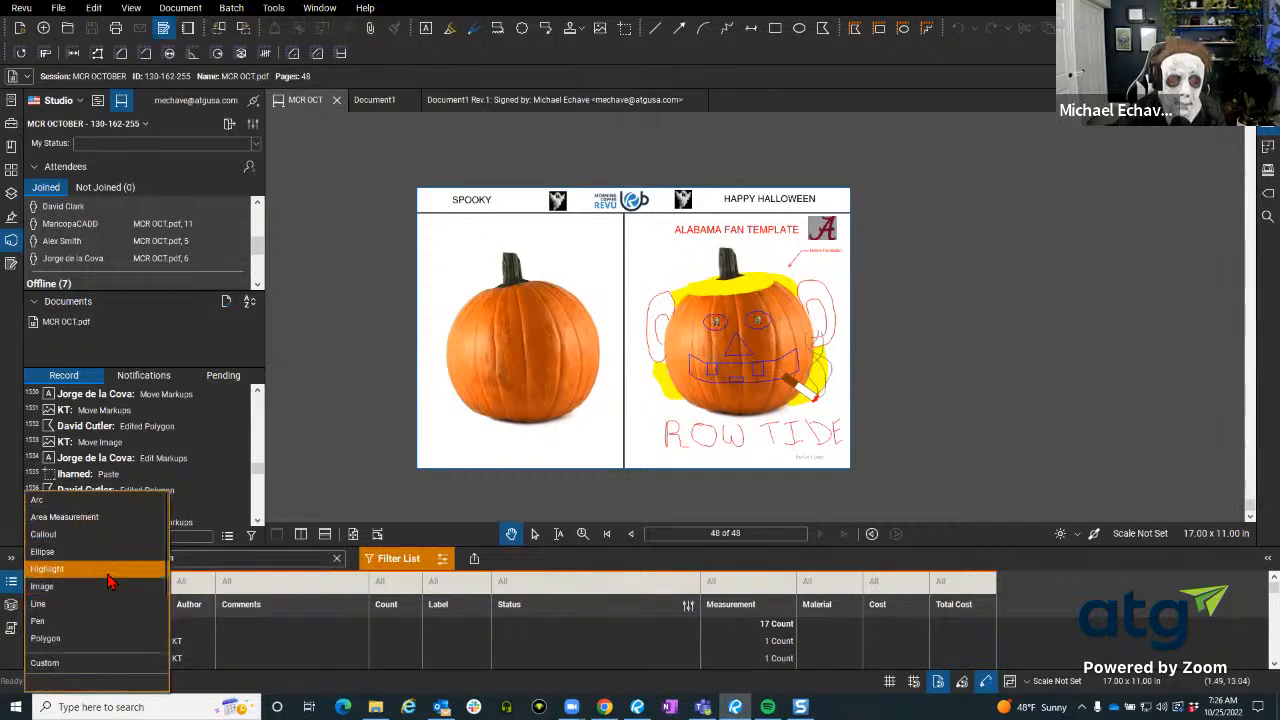
pyautogui.click(45, 536)
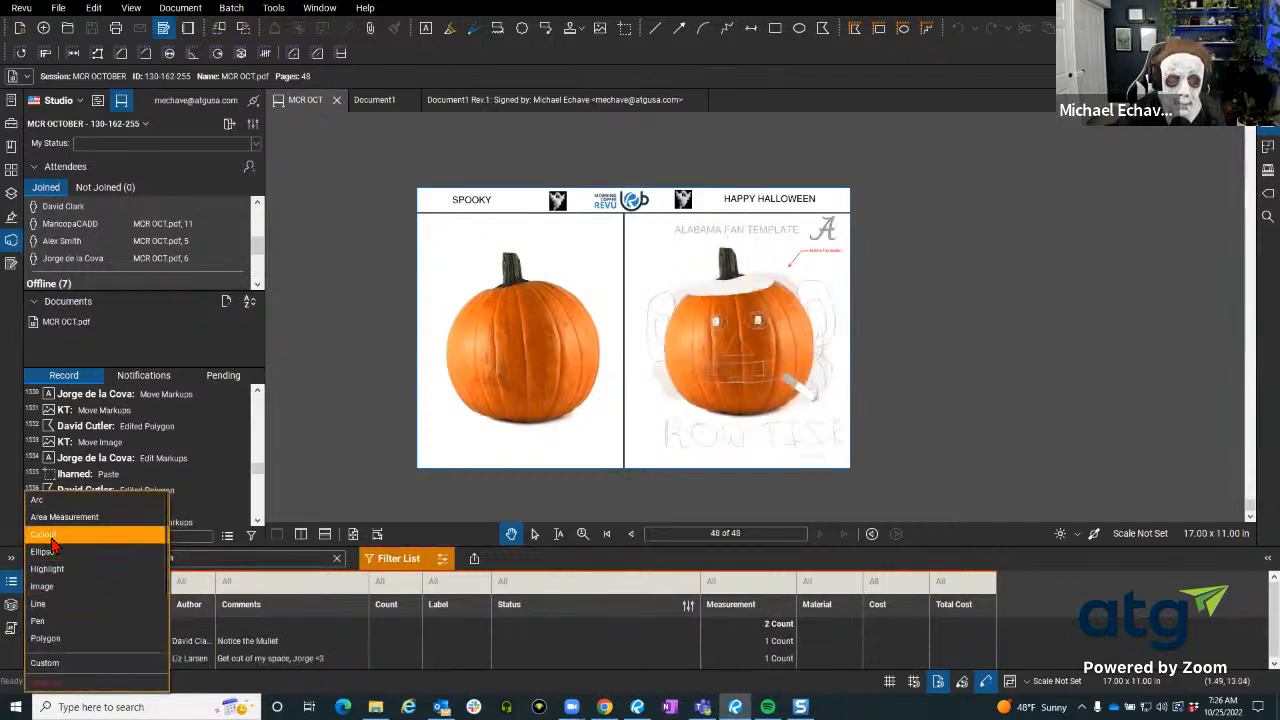
pyautogui.scroll(2, 787, 249)
pyautogui.moveTo(787, 249); pyautogui.dragTo(739, 223)
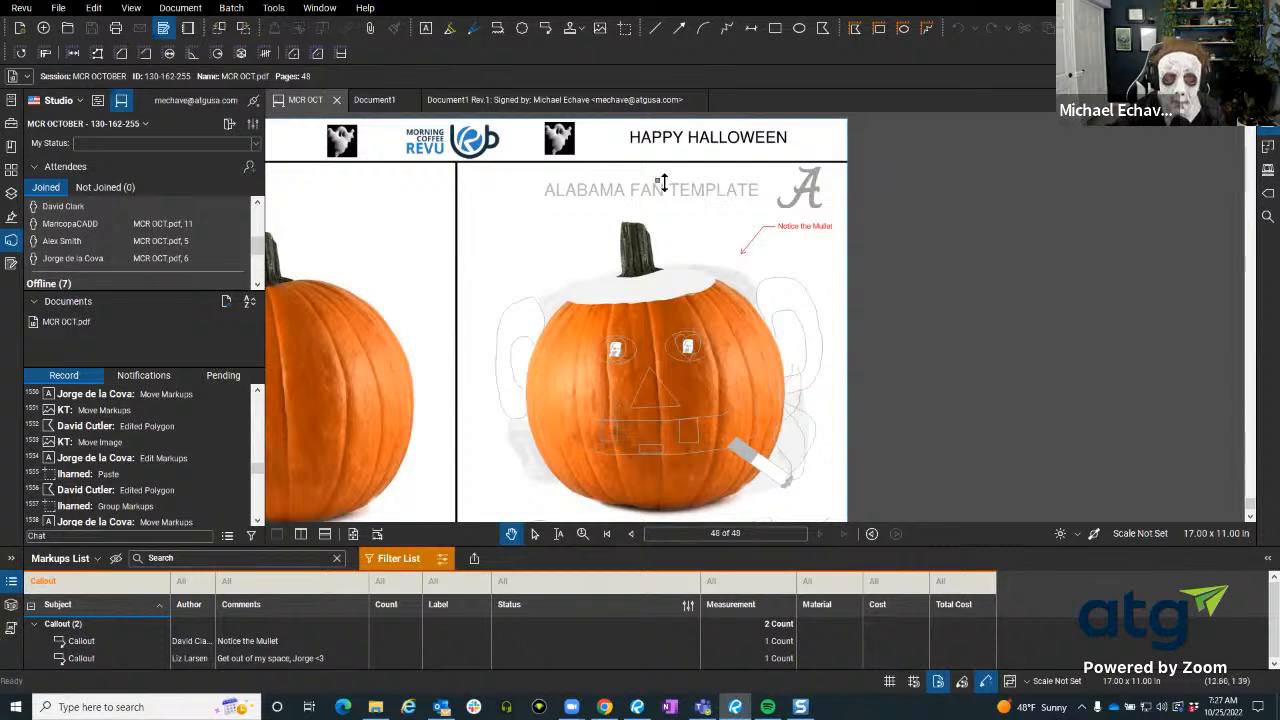
# Enlarge the Markups List and jump to the callout on page 6 and the "Notice the Mullet" callout.
pyautogui.moveTo(535, 550); pyautogui.dragTo(580, 358)
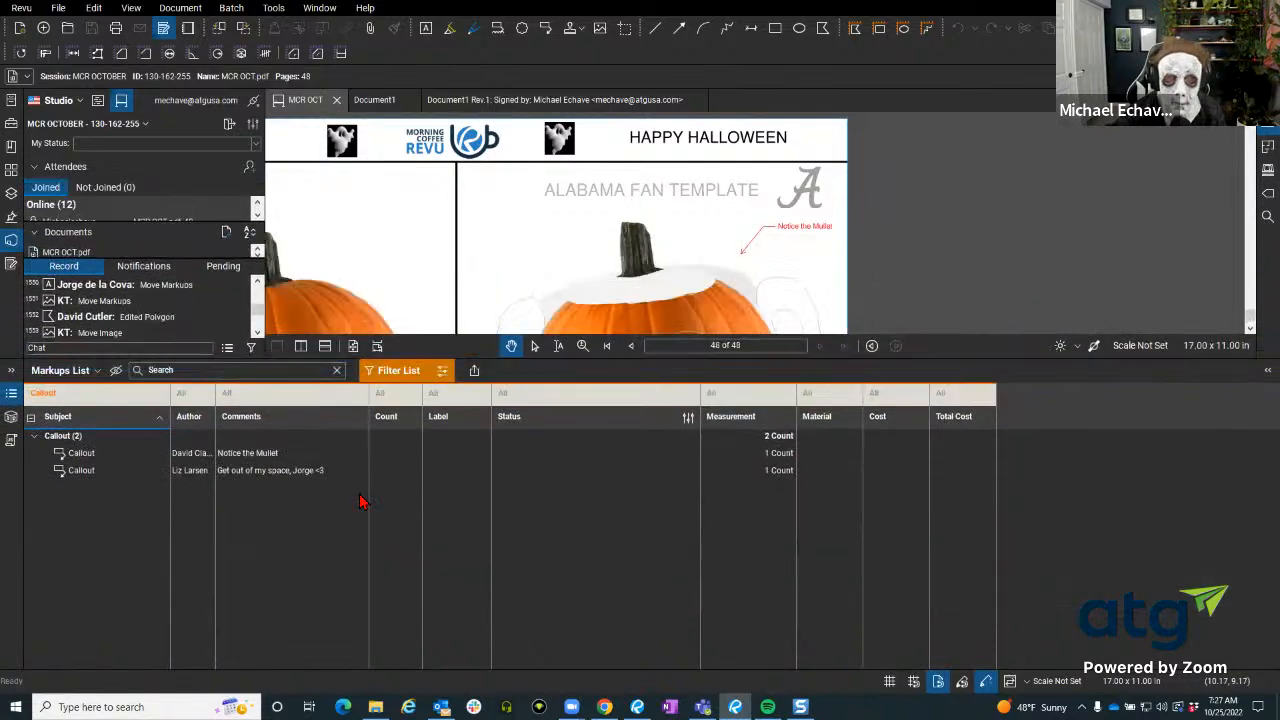
pyautogui.click(298, 469)
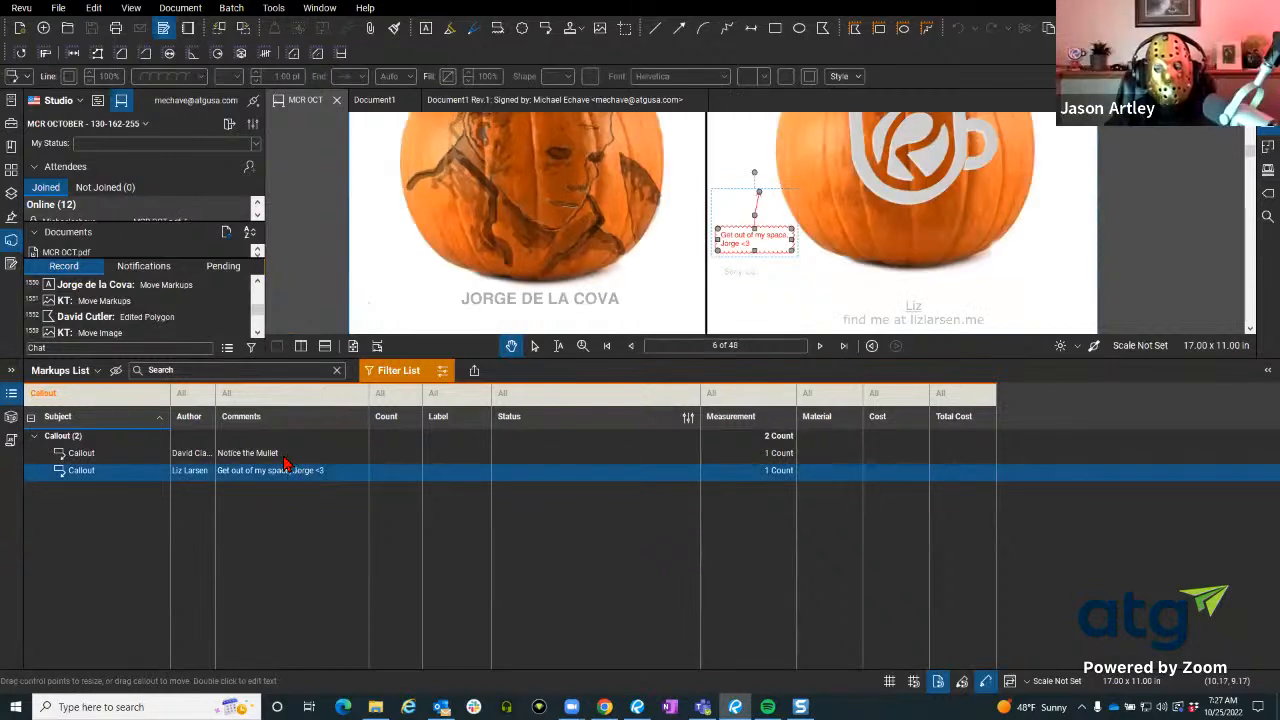
pyautogui.click(285, 455)
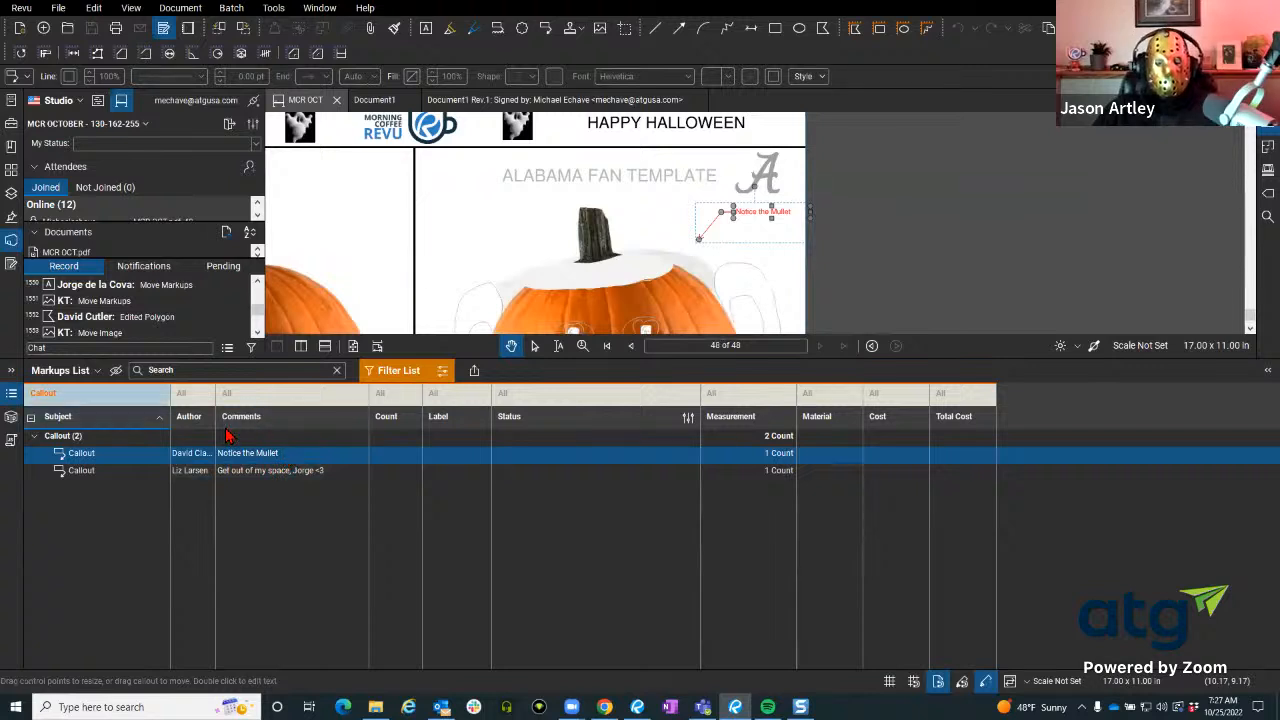
# Turn off the Callout filter on the Markups List and shrink the list to show more of the document.
pyautogui.click(45, 397)
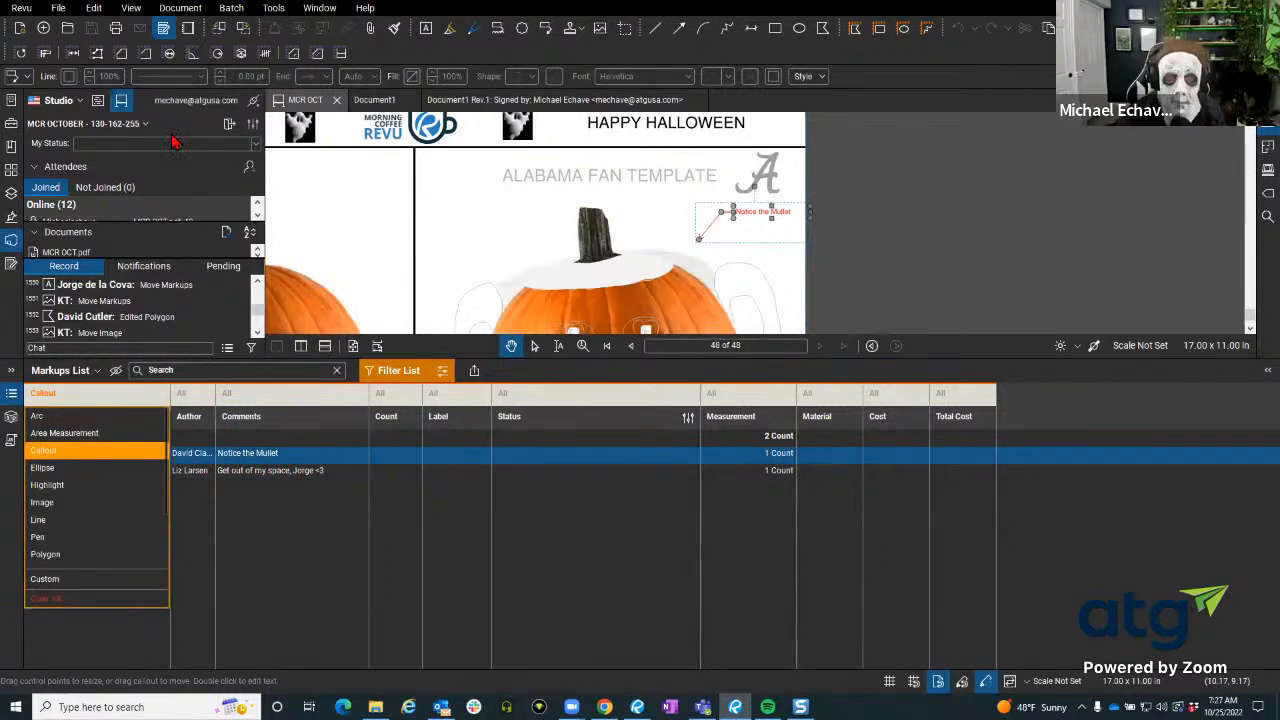
pyautogui.click(390, 376)
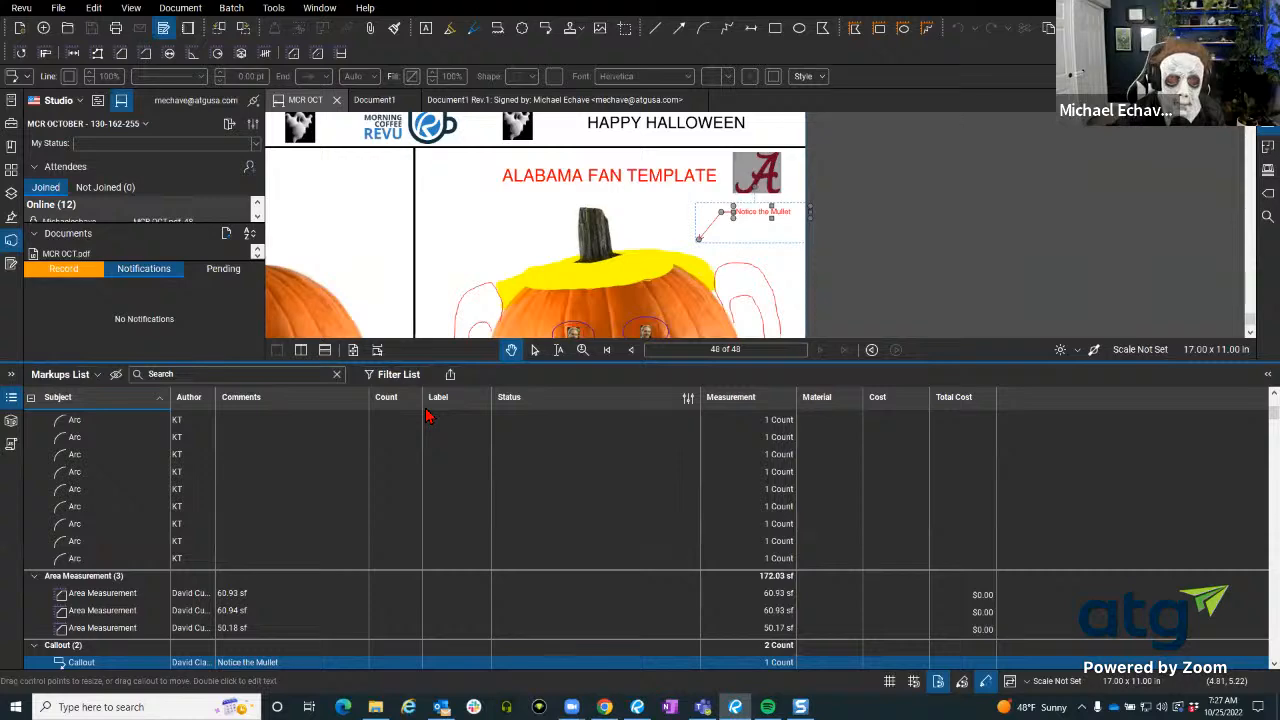
pyautogui.moveTo(140, 565); pyautogui.dragTo(86, 572)
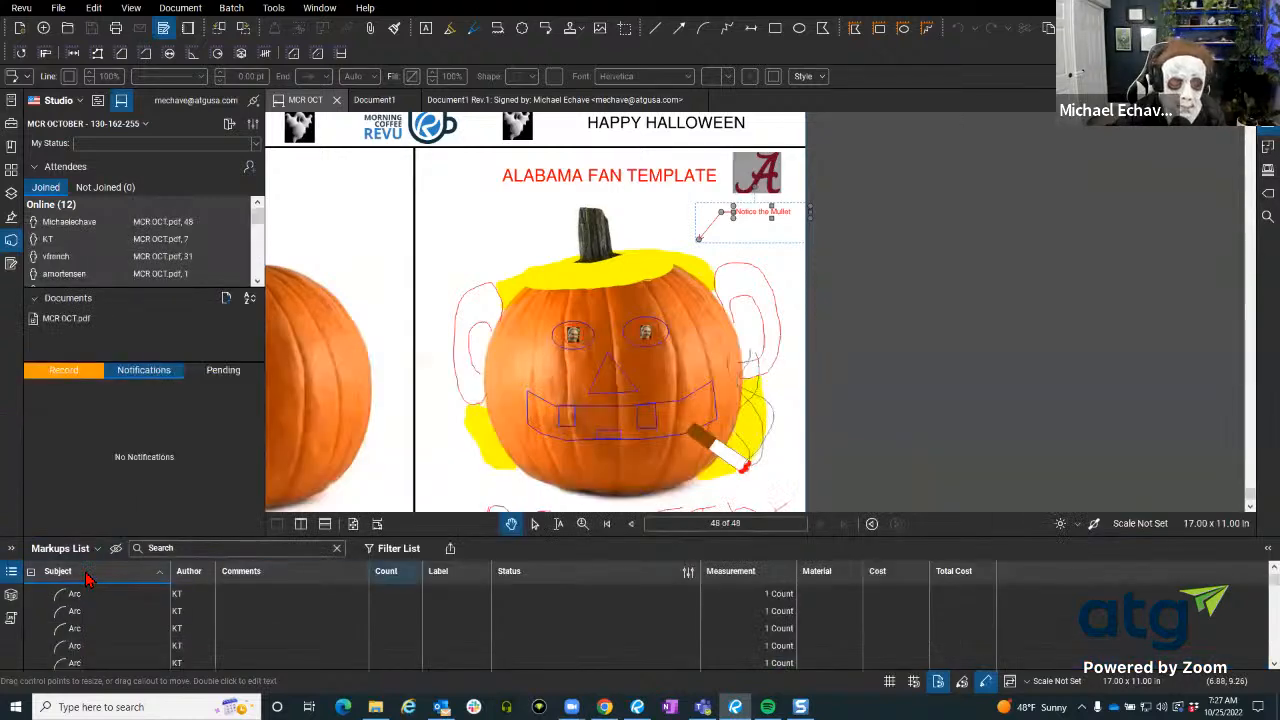
# Alert a session attendee to the black hooded-figure polygon on the first pumpkin of page 1.
pyautogui.click(607, 523)
pyautogui.scroll(-4, 668, 276)
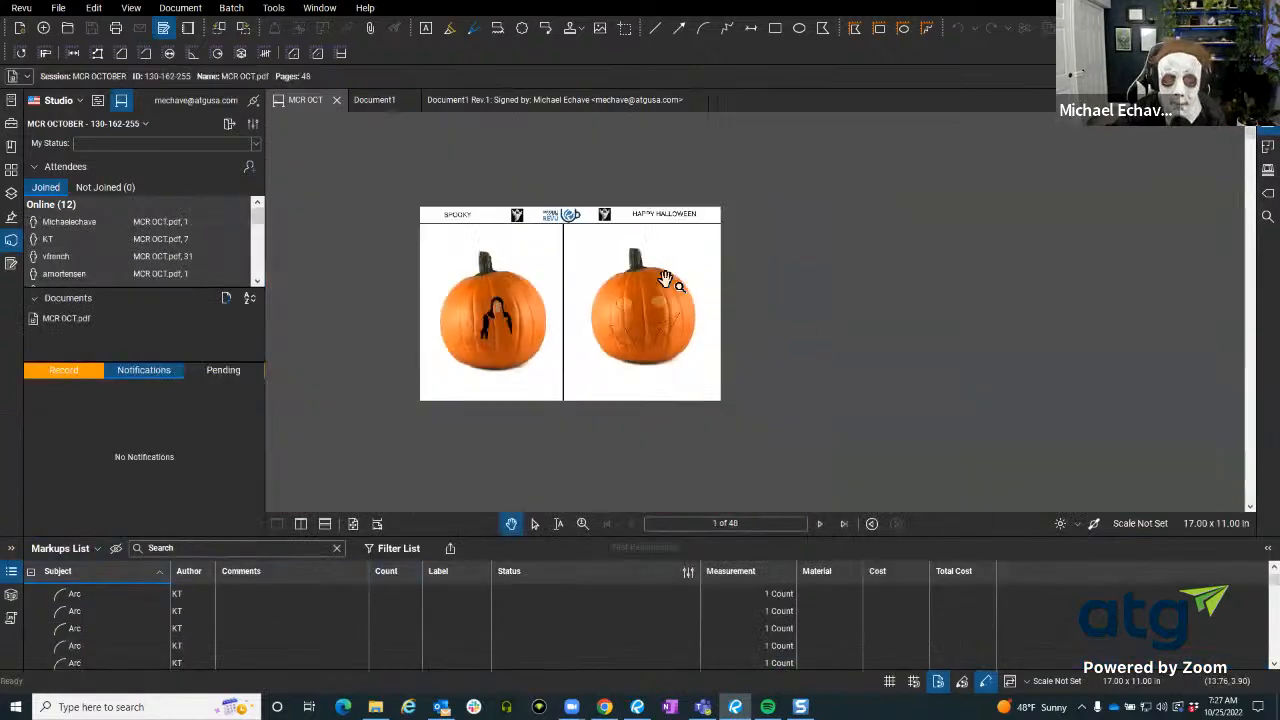
pyautogui.scroll(4, 526, 320)
pyautogui.click(514, 321)
pyautogui.scroll(3, 513, 321)
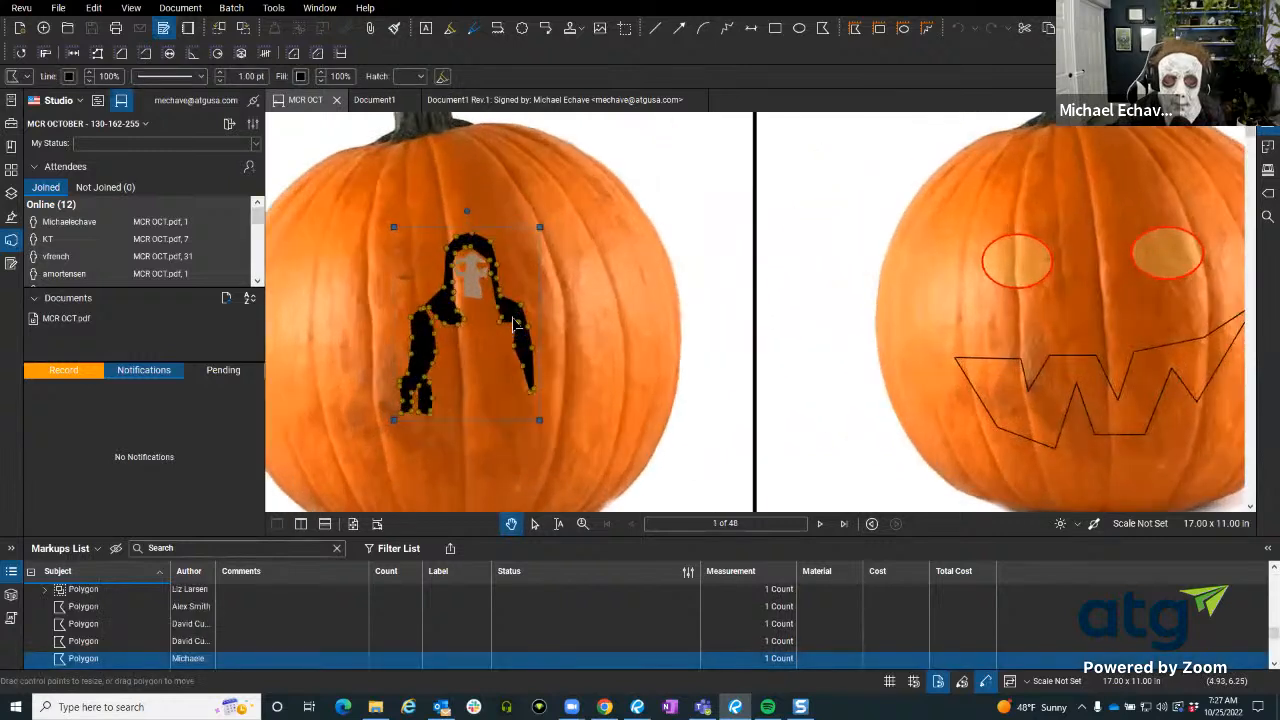
pyautogui.rightClick(514, 321)
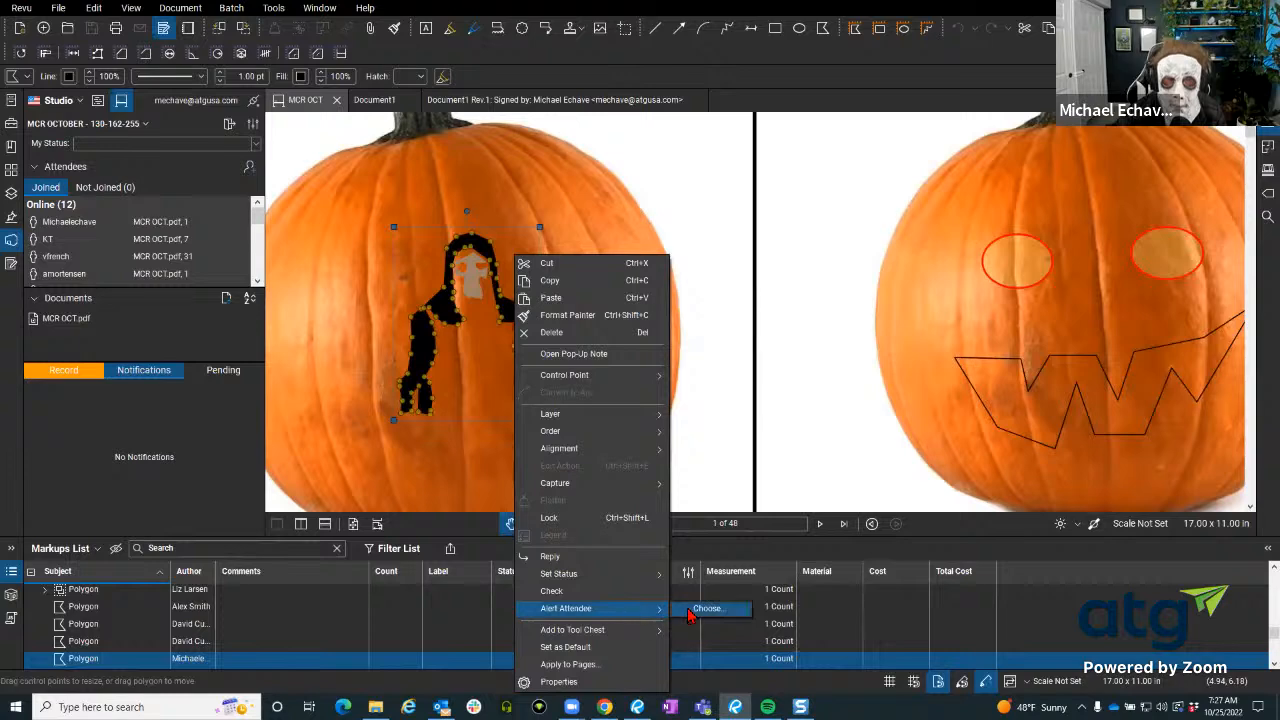
pyautogui.click(690, 610)
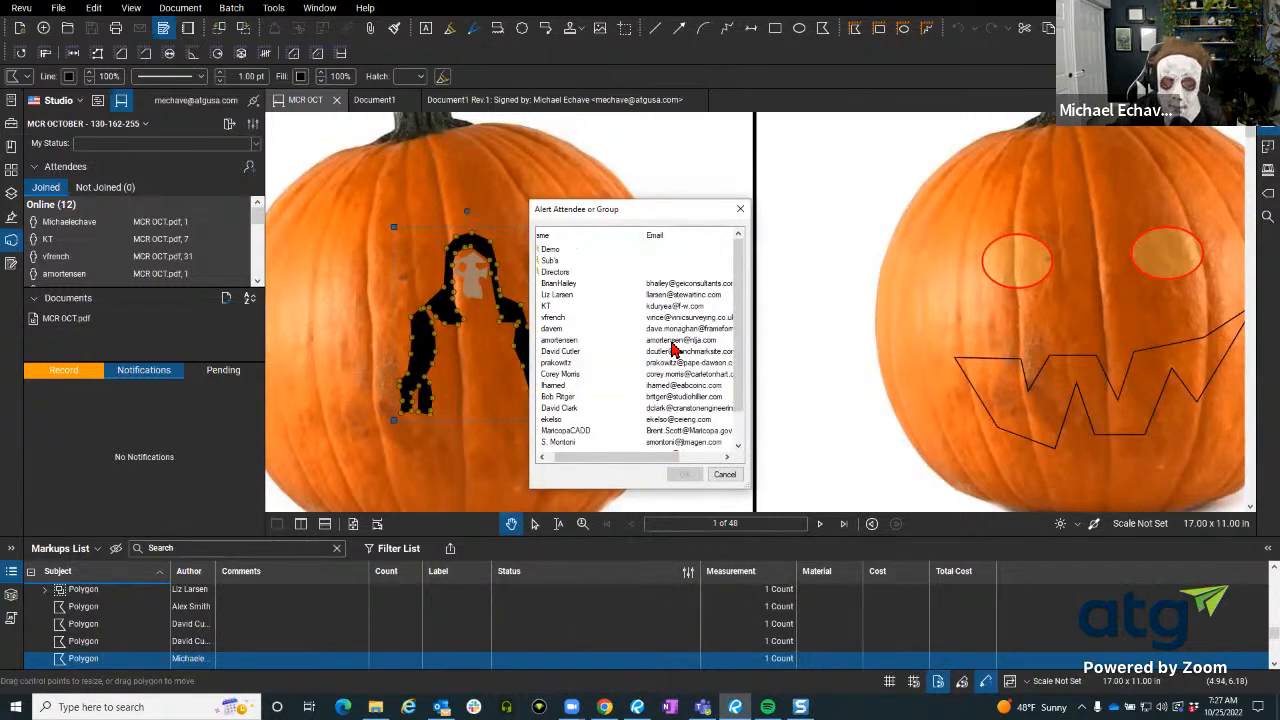
pyautogui.click(612, 340)
pyautogui.click(684, 474)
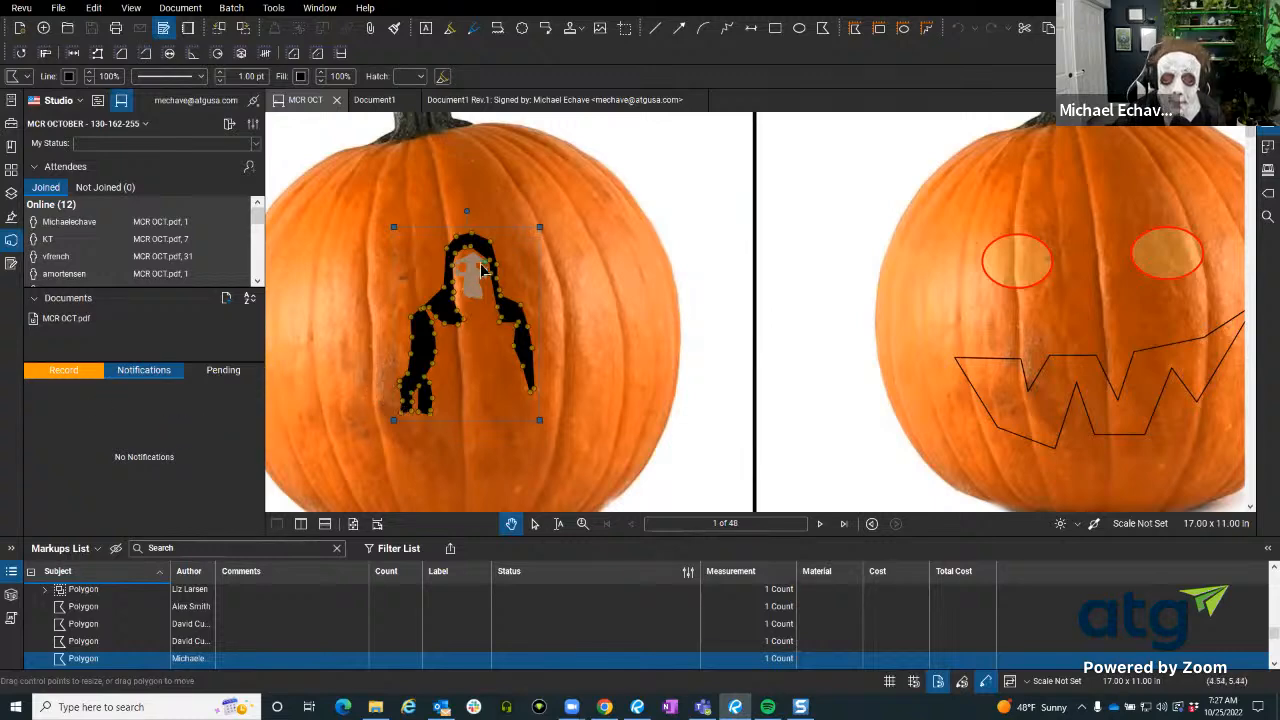
# Review the attendees and groups that can be alerted to the second pumpkin's eye ellipse, and close the list without choosing any.
pyautogui.click(1154, 269)
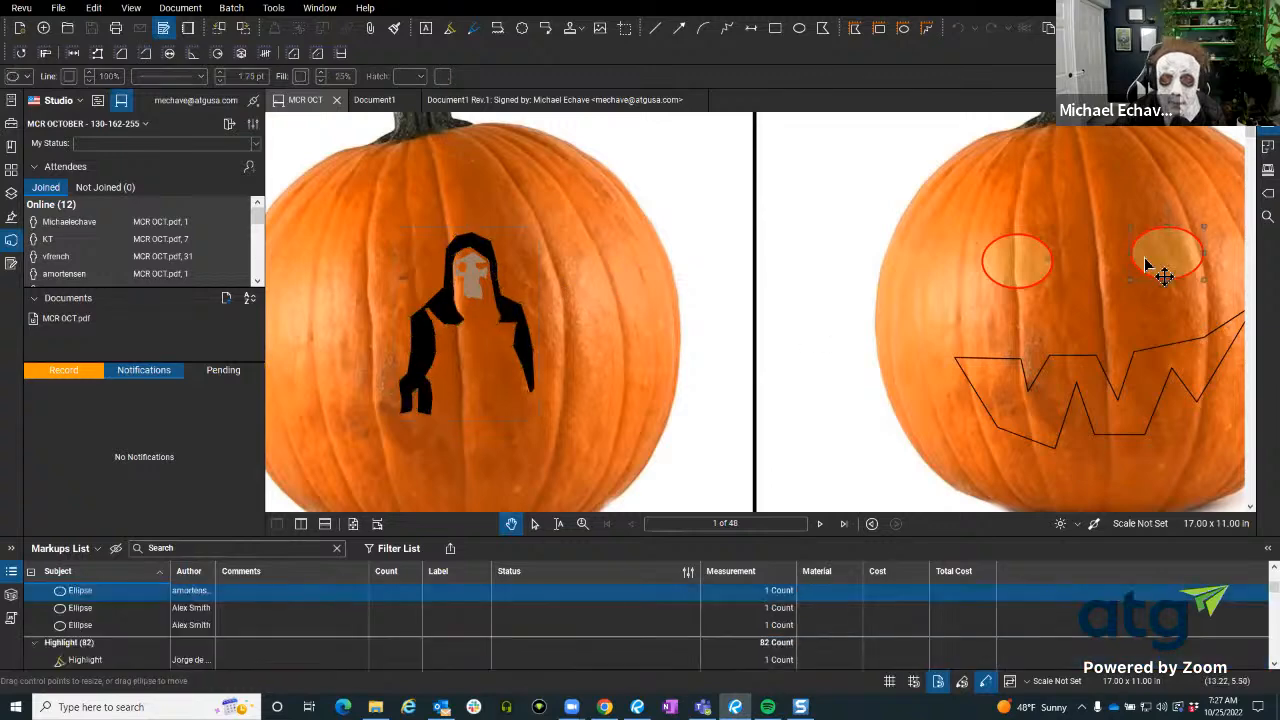
pyautogui.rightClick(1147, 265)
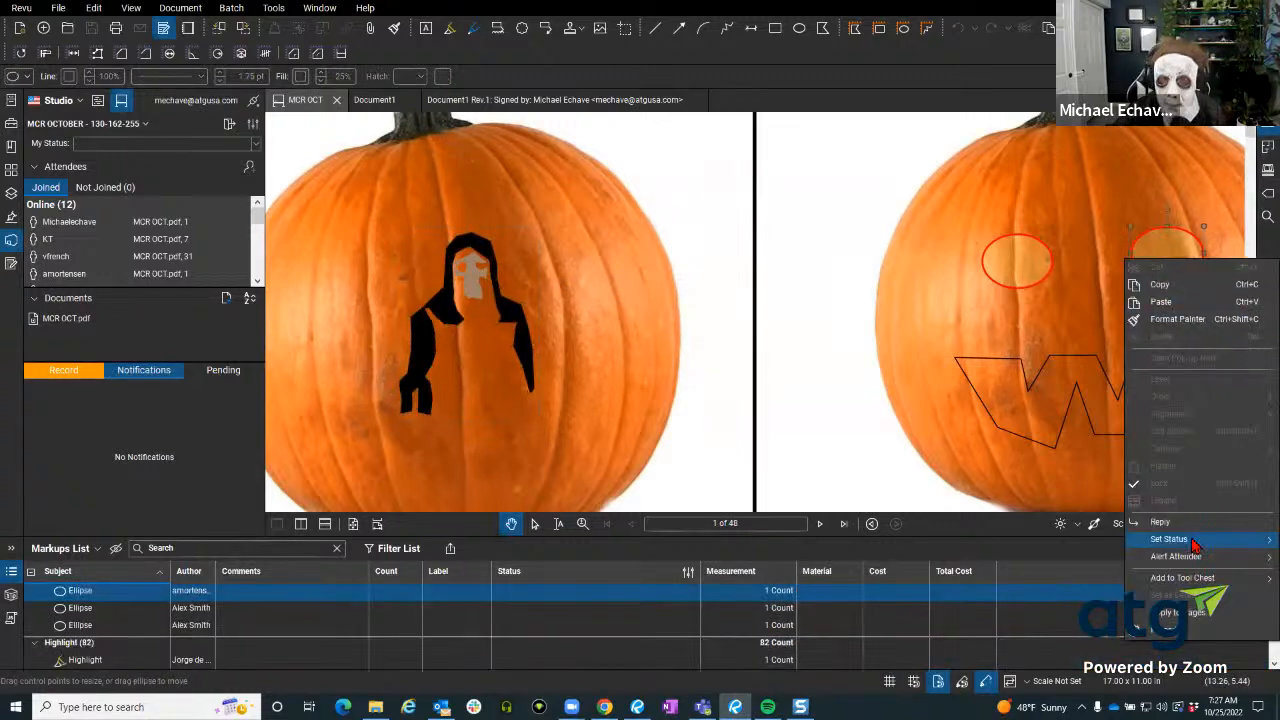
pyautogui.moveTo(1195, 556)
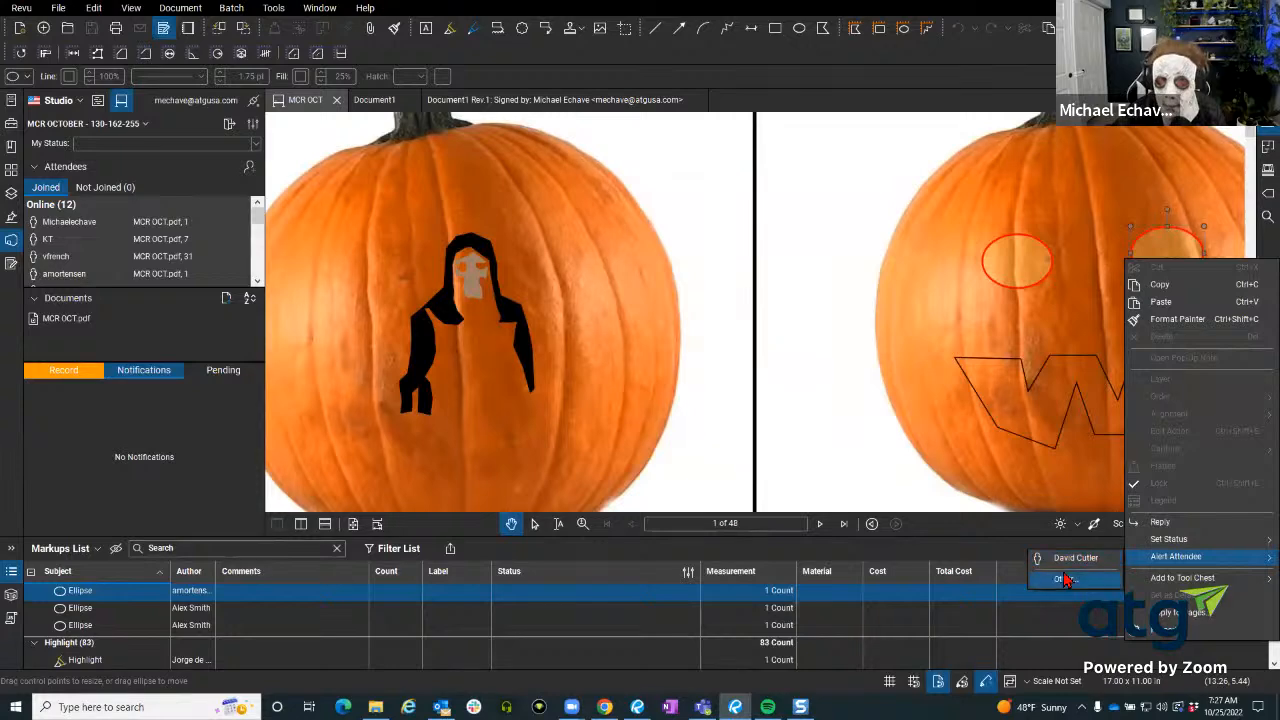
pyautogui.click(1066, 580)
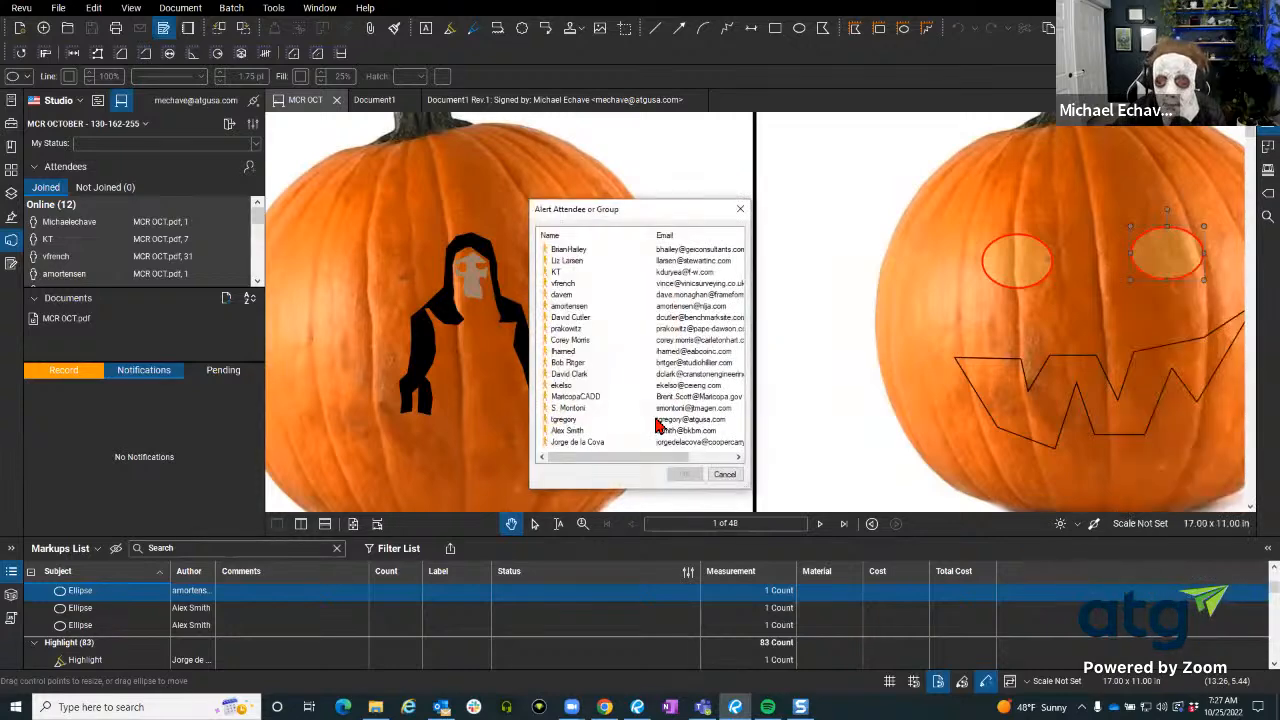
pyautogui.scroll(1, 585, 354)
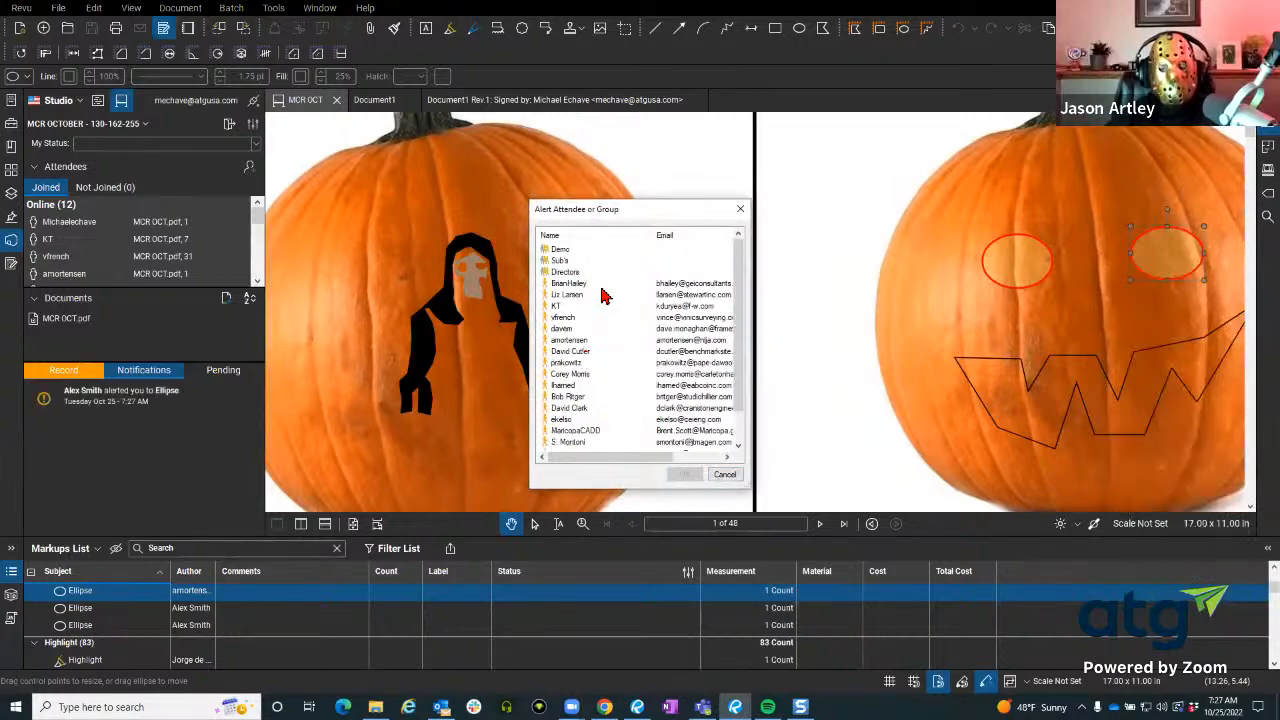
pyautogui.click(740, 208)
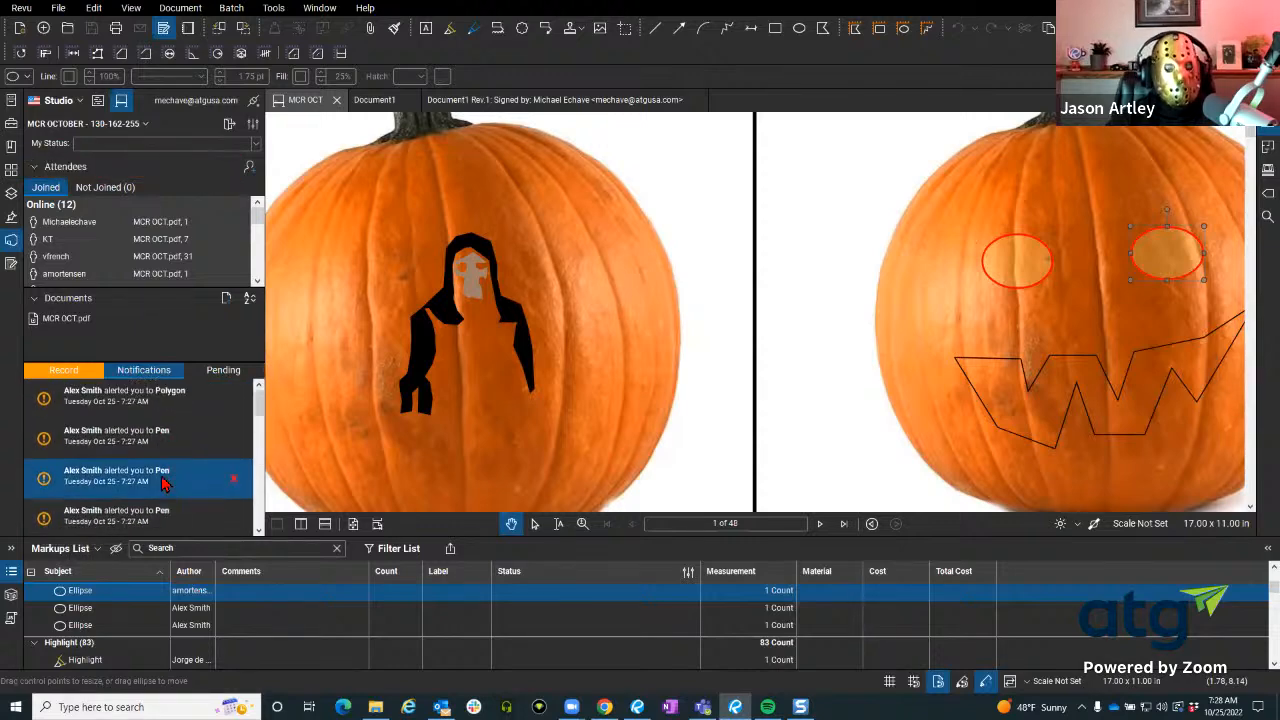
# Jump to an alerted markup from the Studio notifications and view its whole pumpkin on page 5.
pyautogui.click(157, 449)
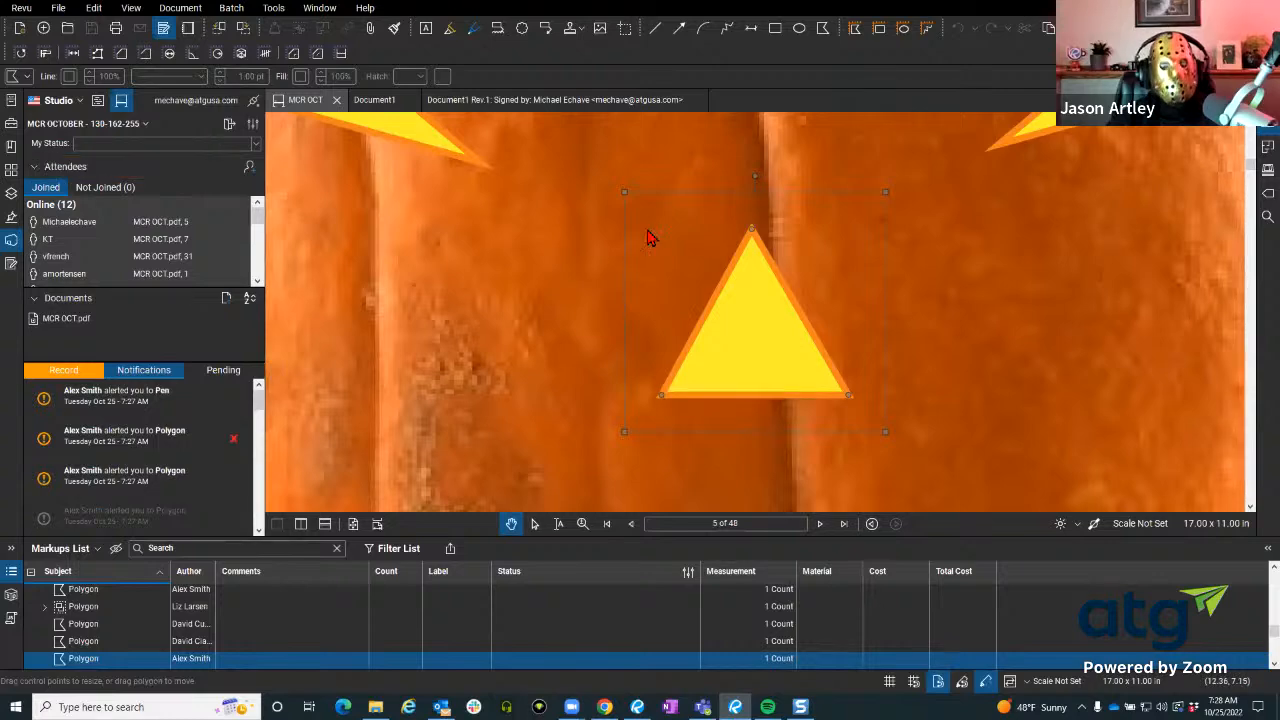
pyautogui.scroll(-7, 746, 370)
pyautogui.moveTo(748, 404); pyautogui.dragTo(765, 298)
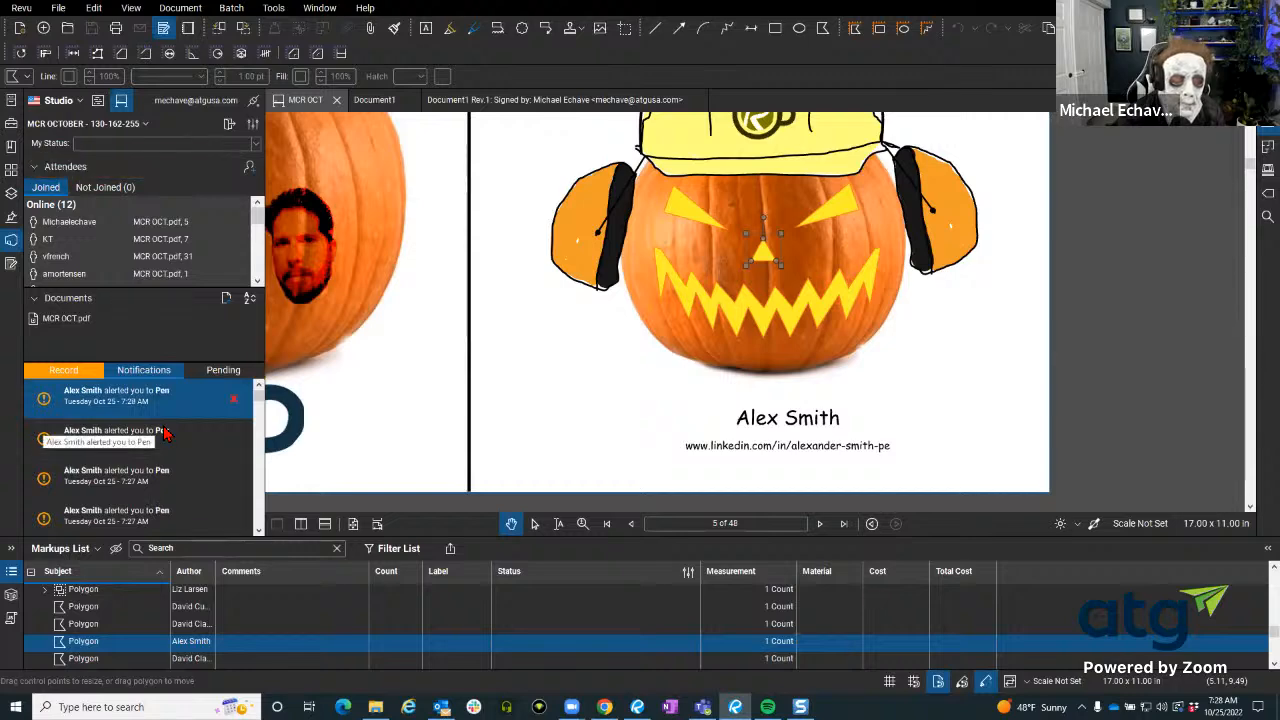
# Browse the received alert notifications and jump to several of the alerted markups on page 48.
pyautogui.scroll(-2, 166, 415)
pyautogui.scroll(-4, 166, 411)
pyautogui.scroll(-3, 167, 411)
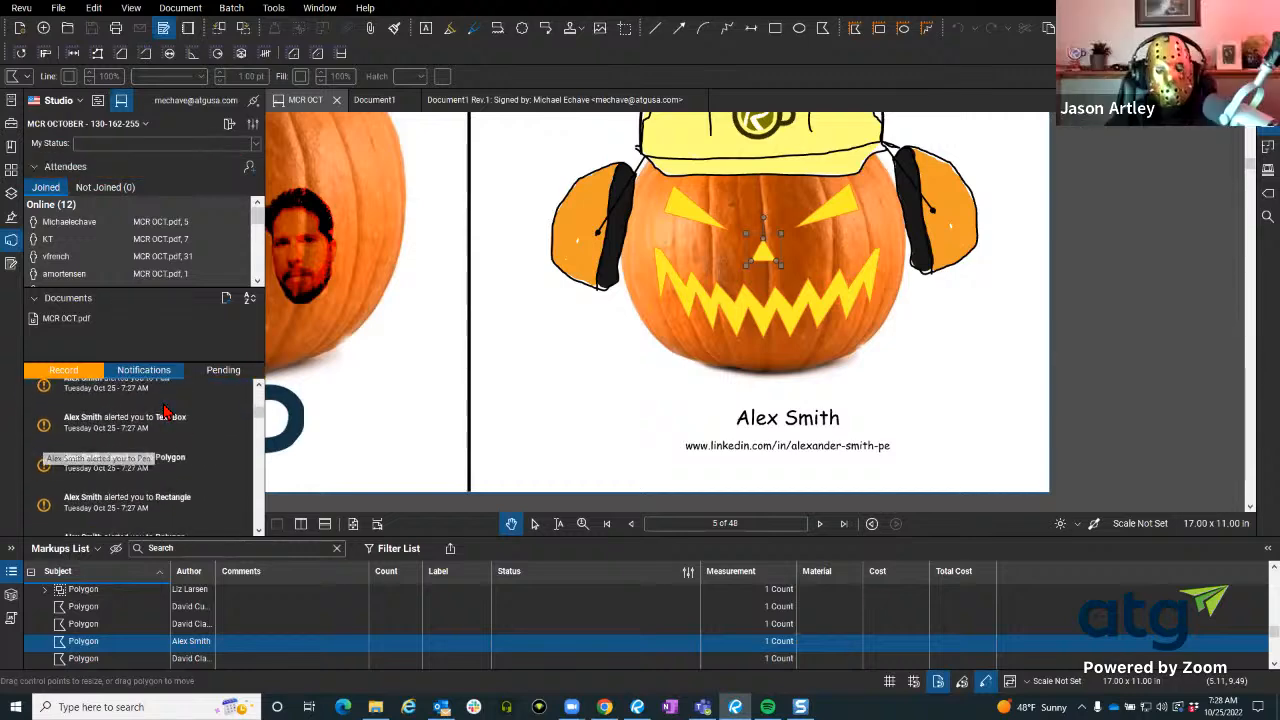
pyautogui.scroll(-3, 167, 411)
pyautogui.scroll(-2, 167, 411)
pyautogui.scroll(-1, 167, 411)
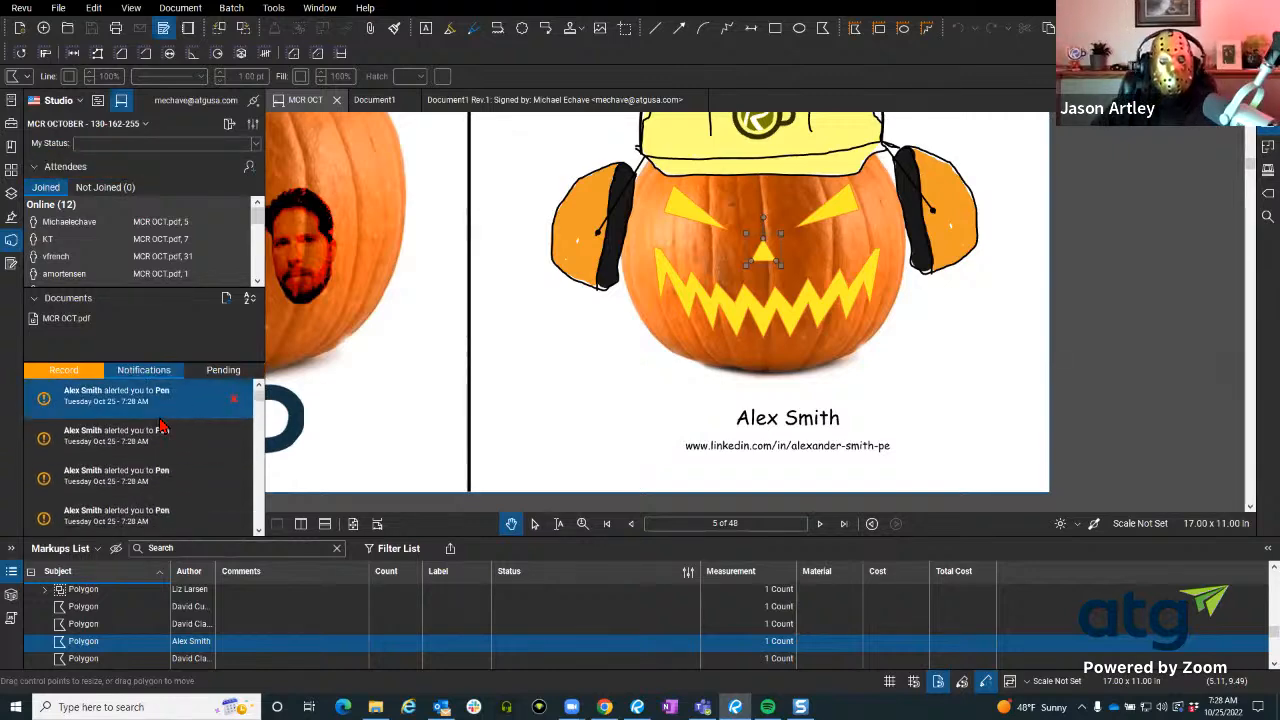
pyautogui.click(164, 430)
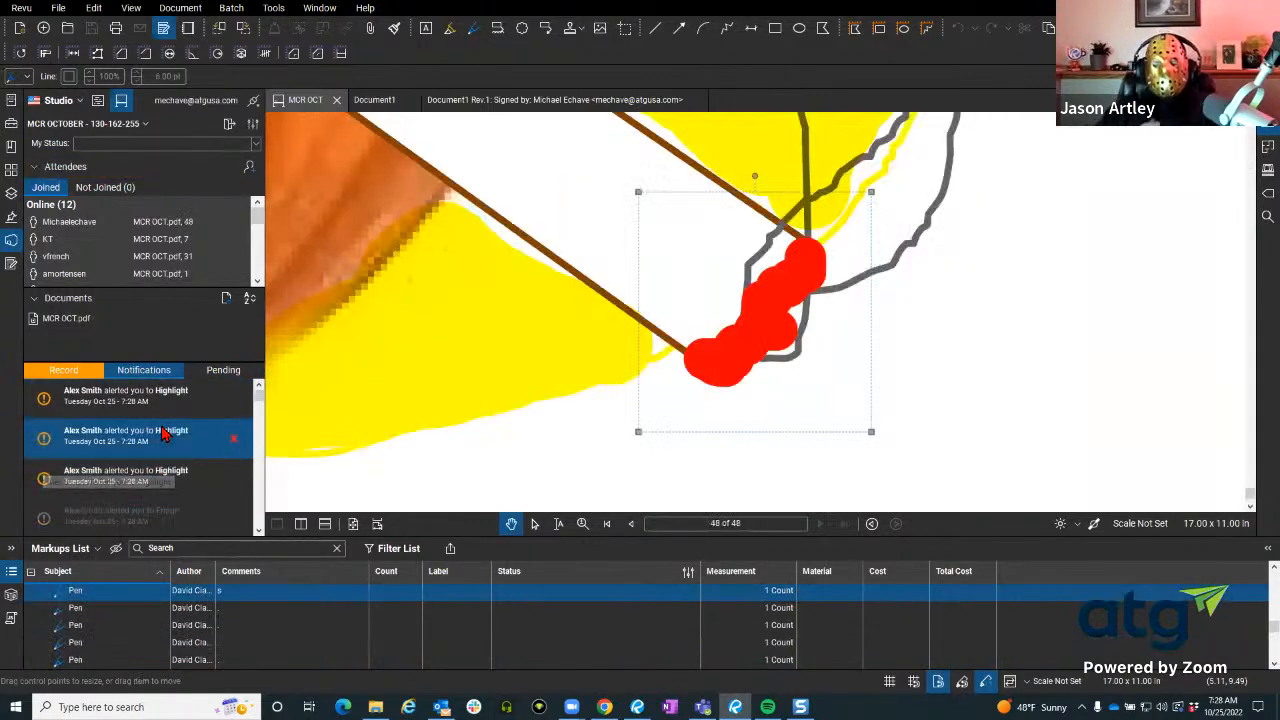
pyautogui.click(166, 470)
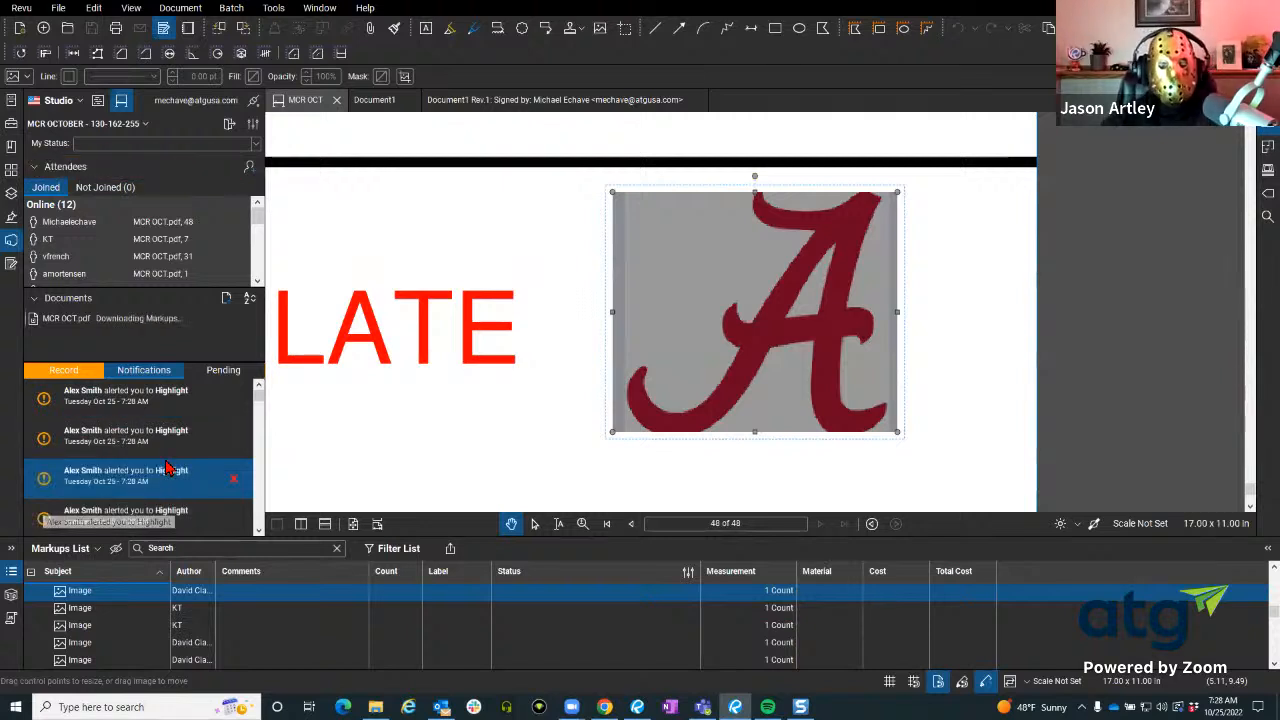
pyautogui.click(133, 392)
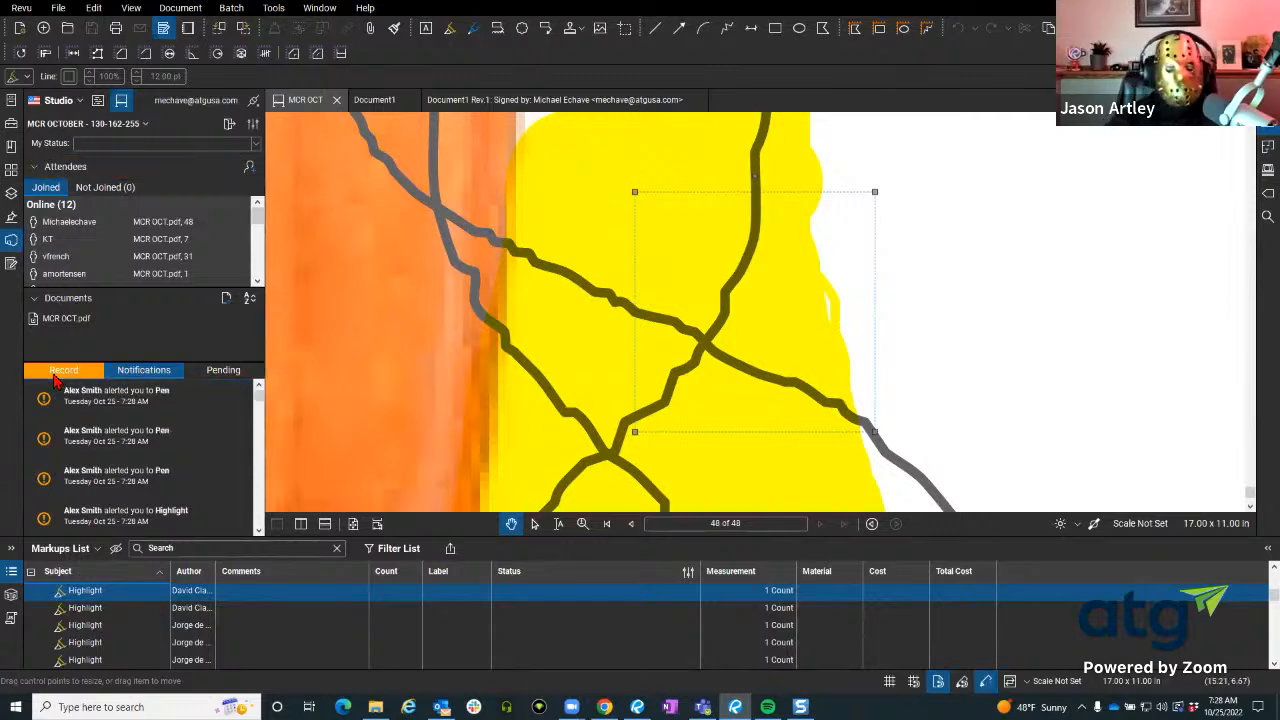
# Show the session record and view both pumpkins on page 48.
pyautogui.click(63, 370)
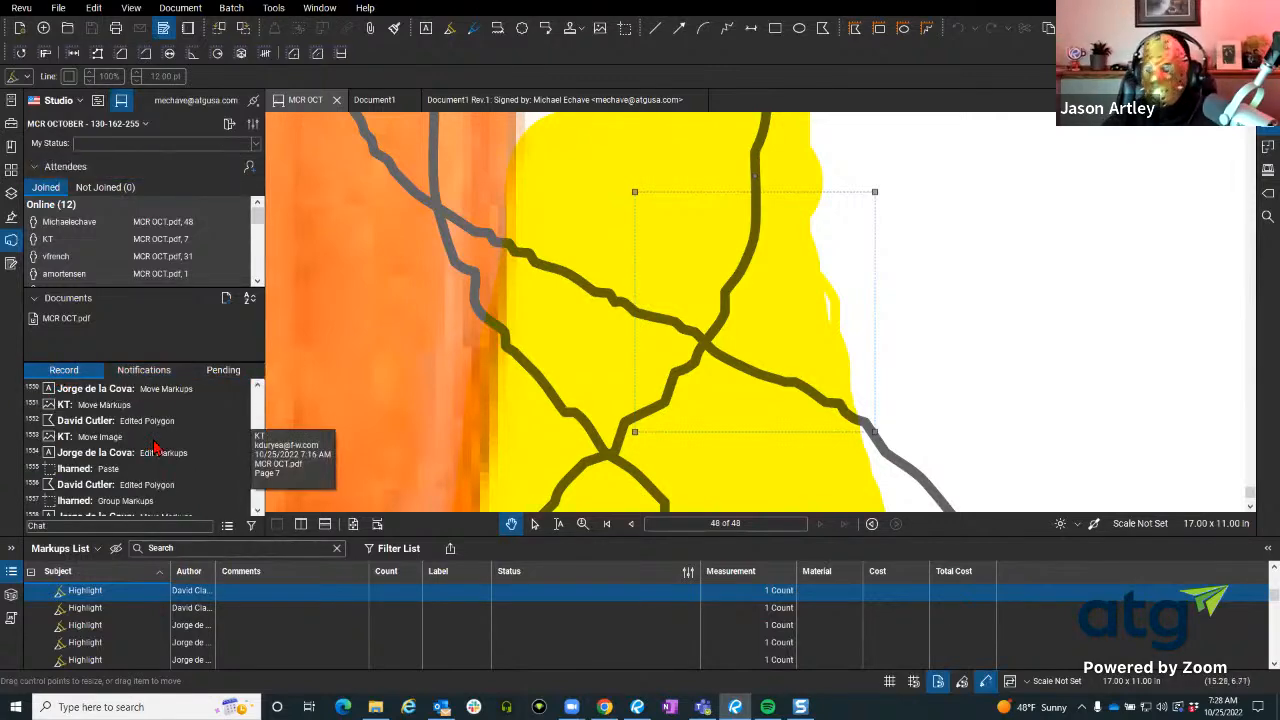
pyautogui.scroll(-5, 845, 298)
pyautogui.scroll(-1, 838, 300)
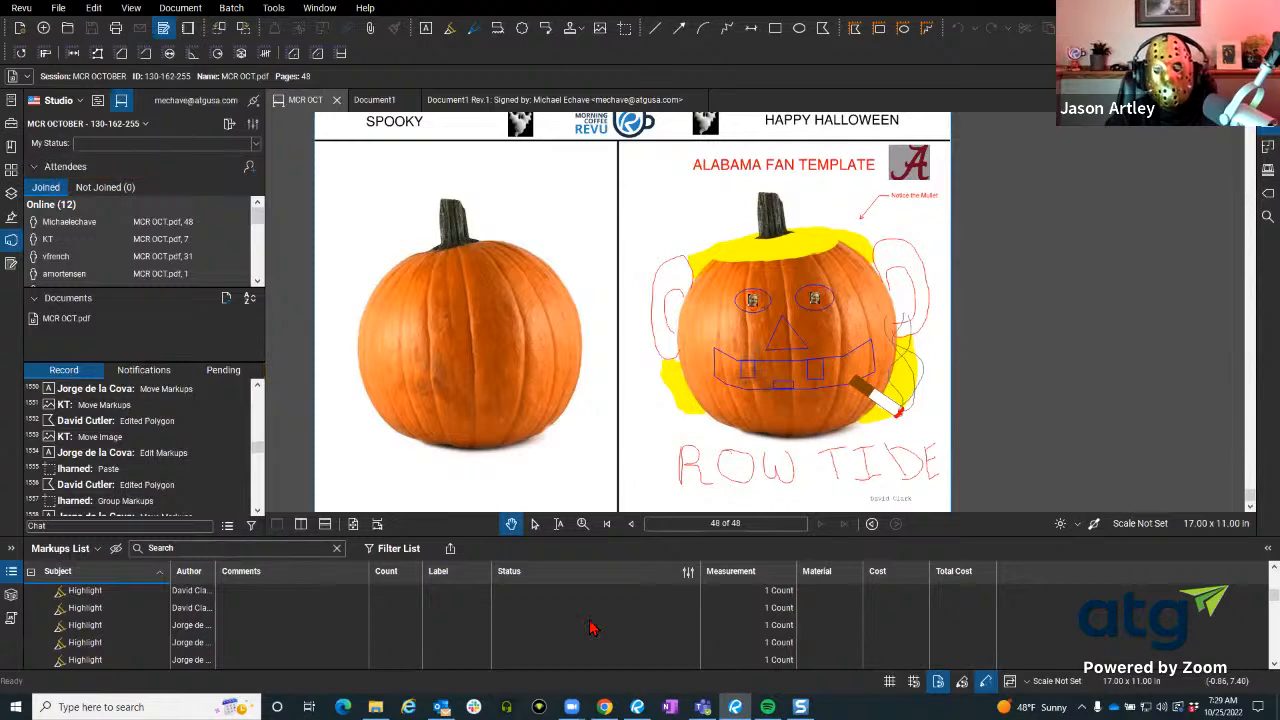
# Return to the first page and page forward to page 6 for a closer look at its pumpkins.
pyautogui.scroll(-2, 695, 365)
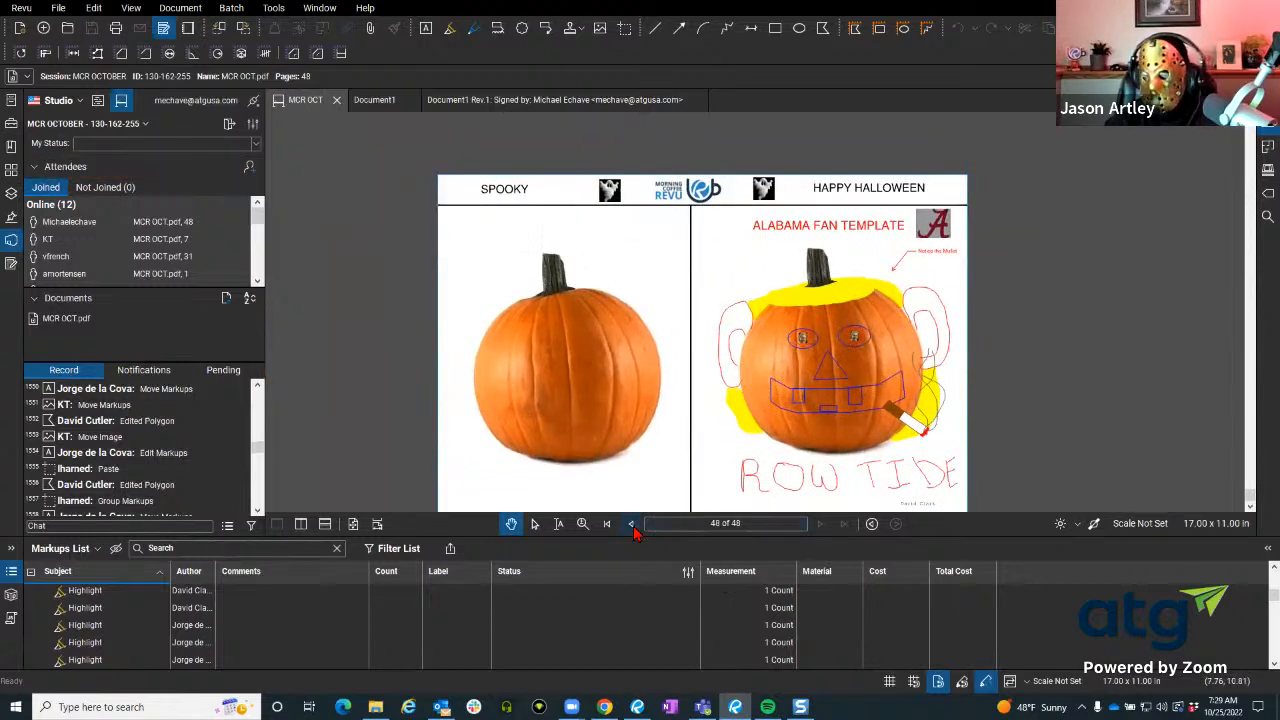
pyautogui.click(630, 523)
pyautogui.click(630, 523)
pyautogui.click(608, 523)
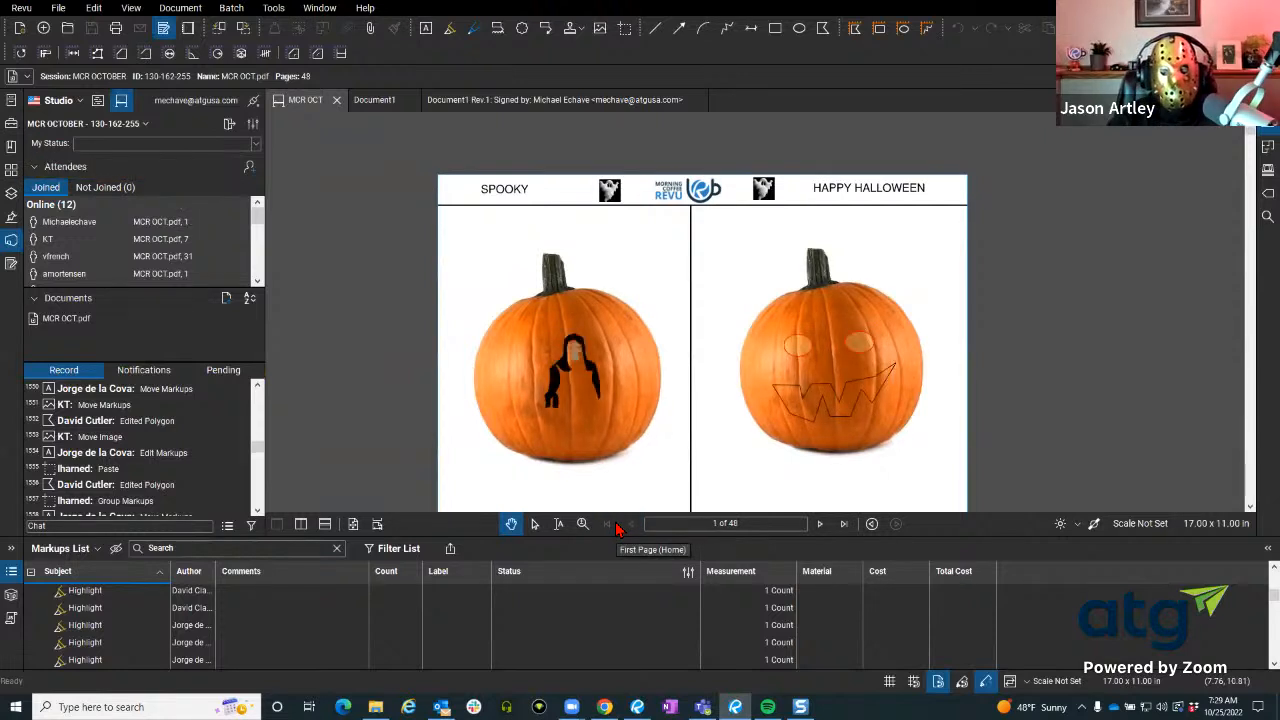
pyautogui.click(820, 523)
pyautogui.click(821, 524)
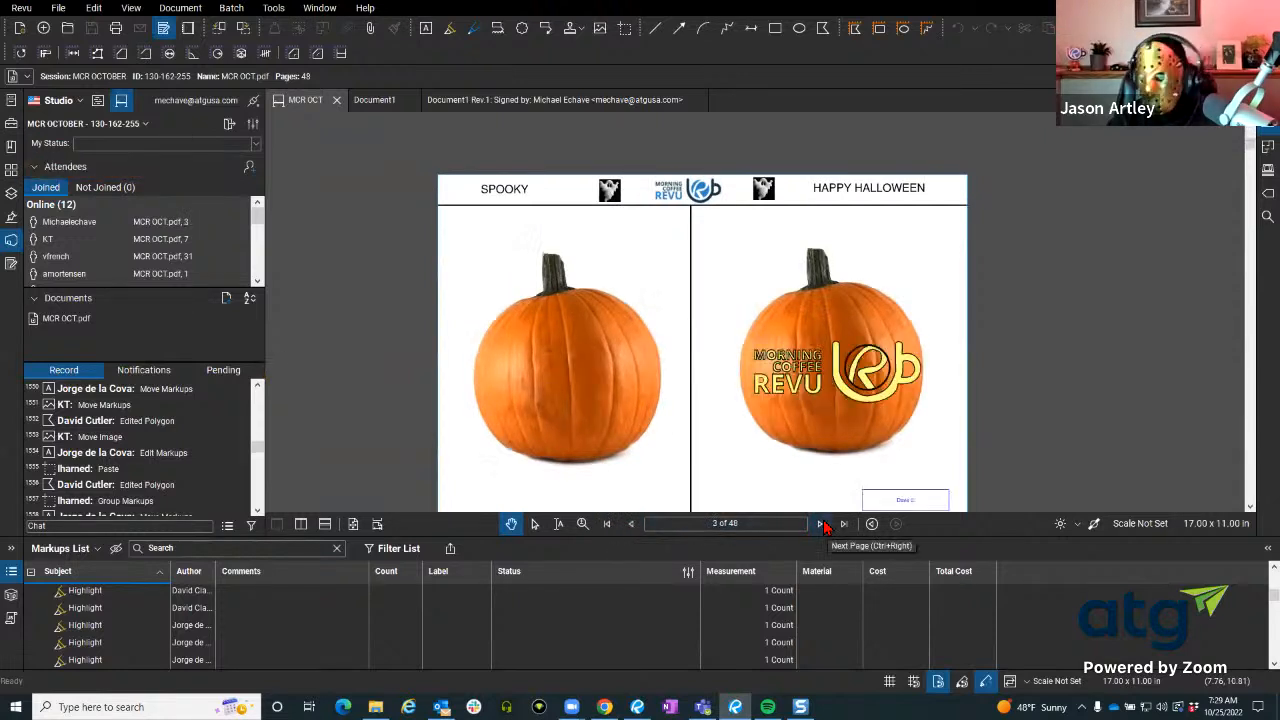
pyautogui.click(821, 524)
pyautogui.click(821, 524)
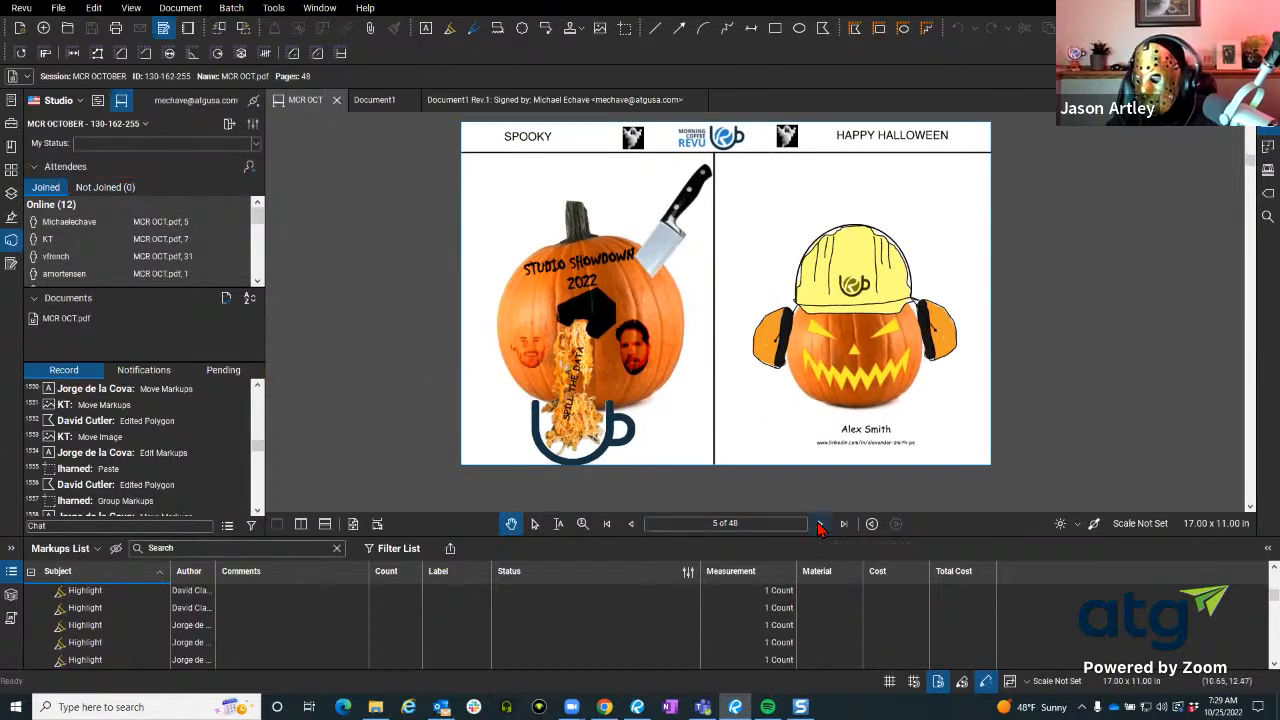
pyautogui.click(820, 524)
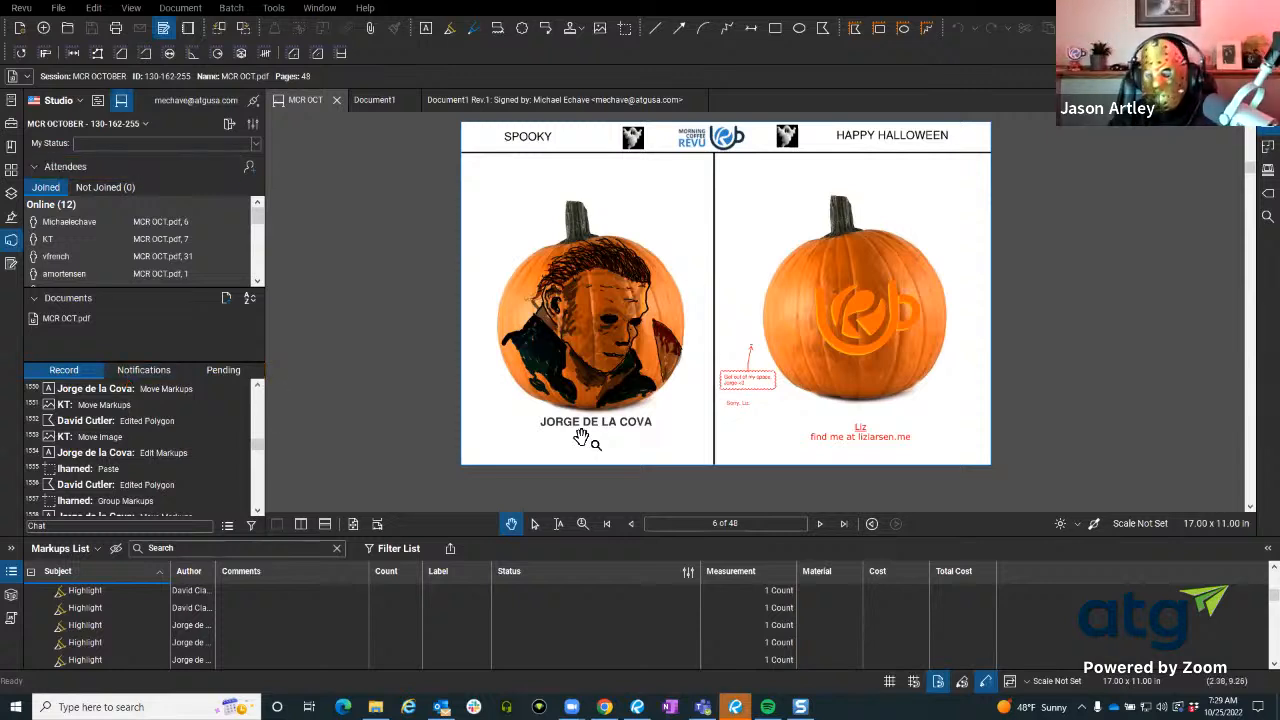
pyautogui.scroll(2, 590, 400)
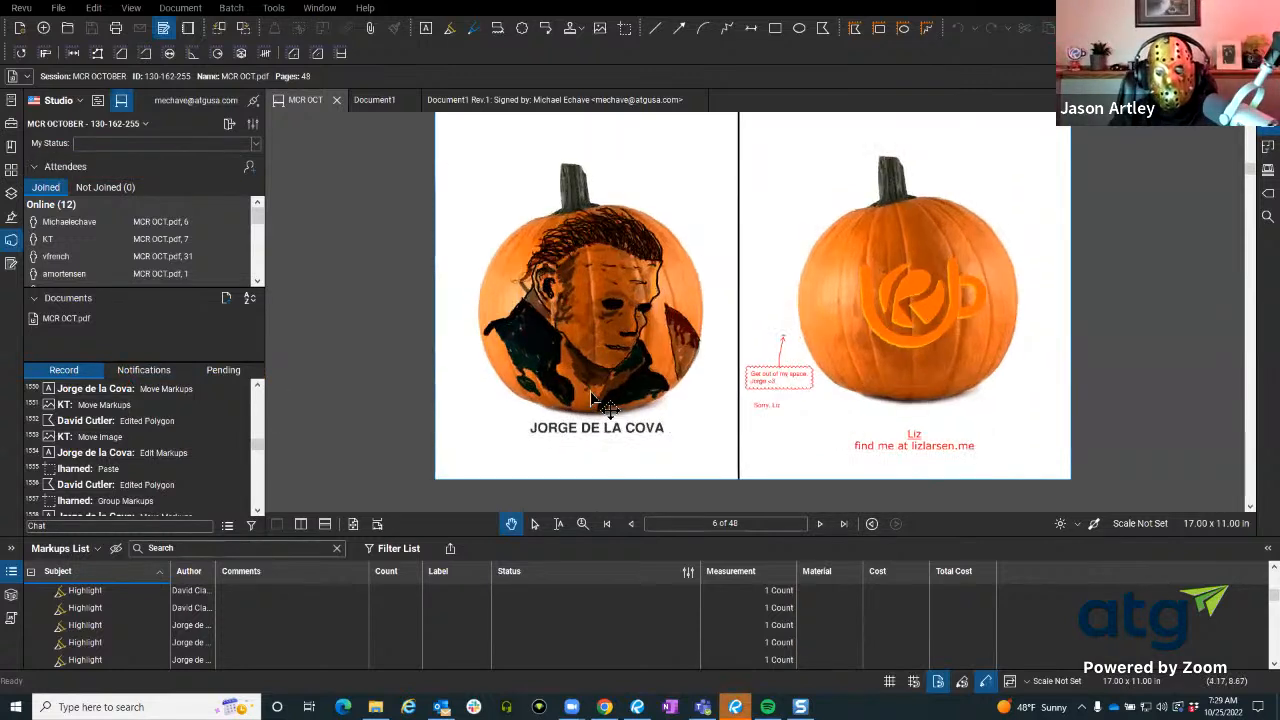